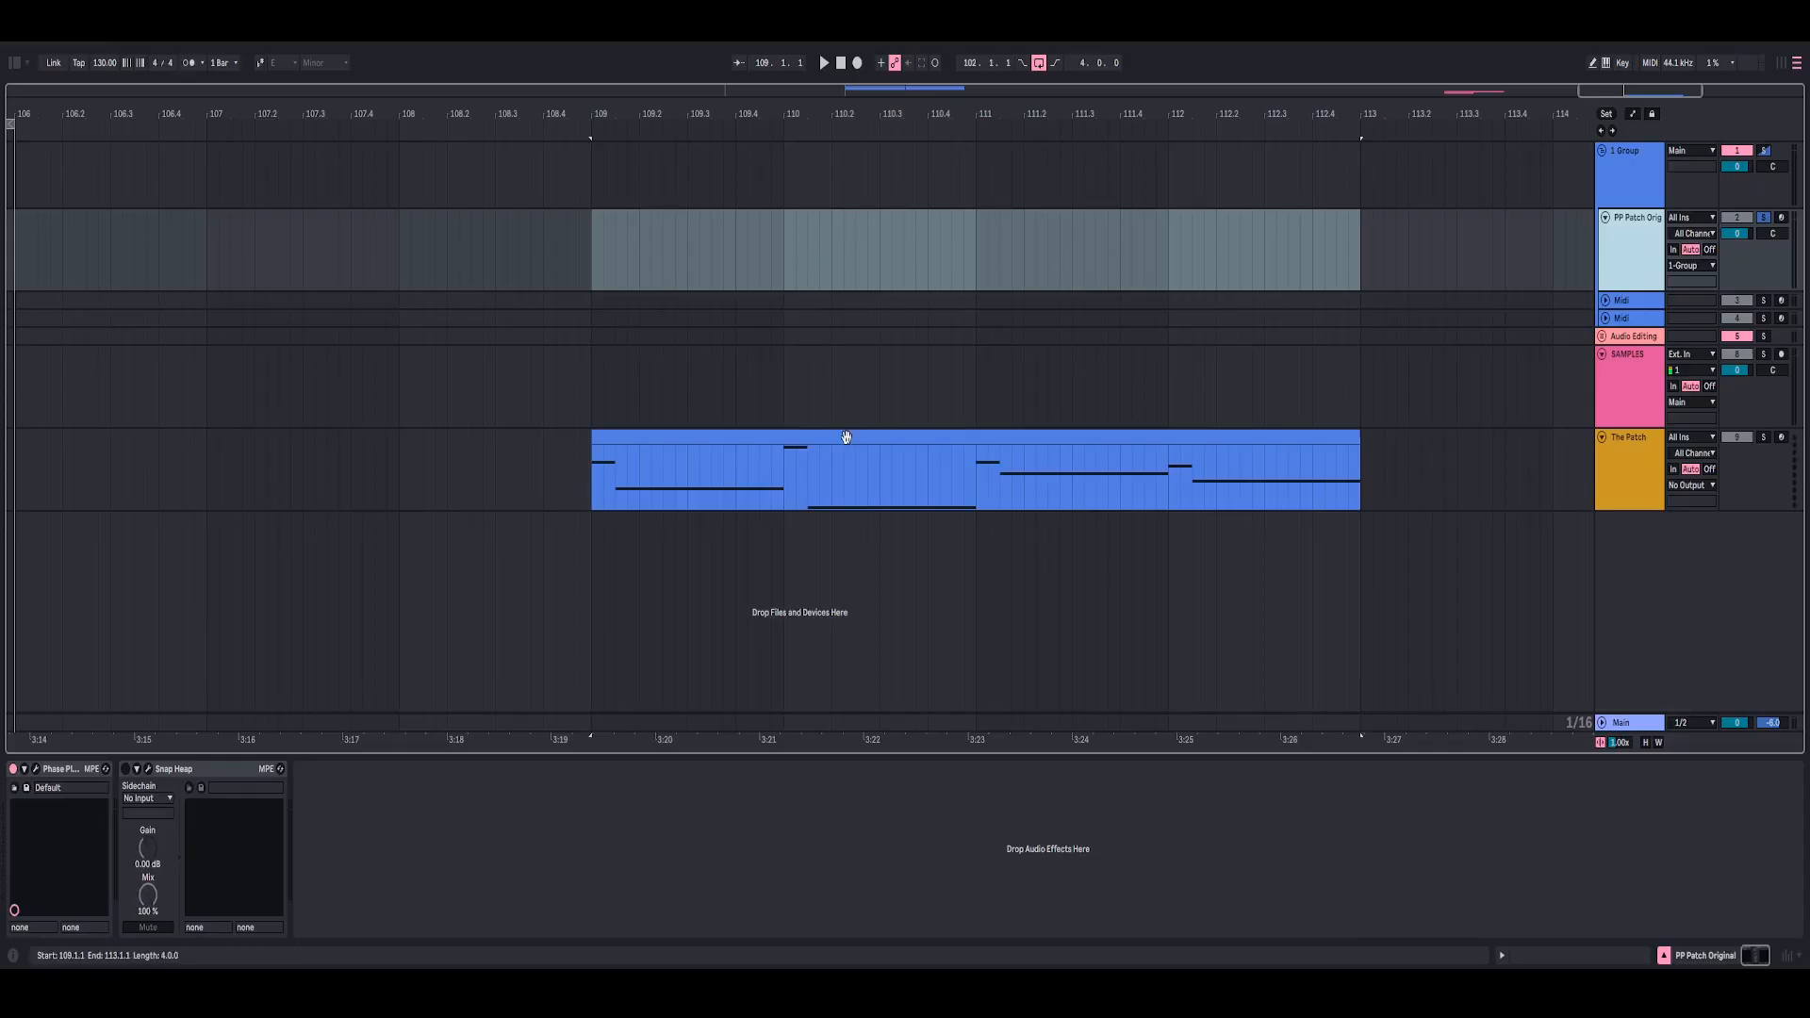
- Move the MIDI clip to the PP Patch Original track and audition it with that track's Phase Plant open
{"action": "left_click_drag", "start_coordinate": [848, 433], "coordinate": [848, 278]}
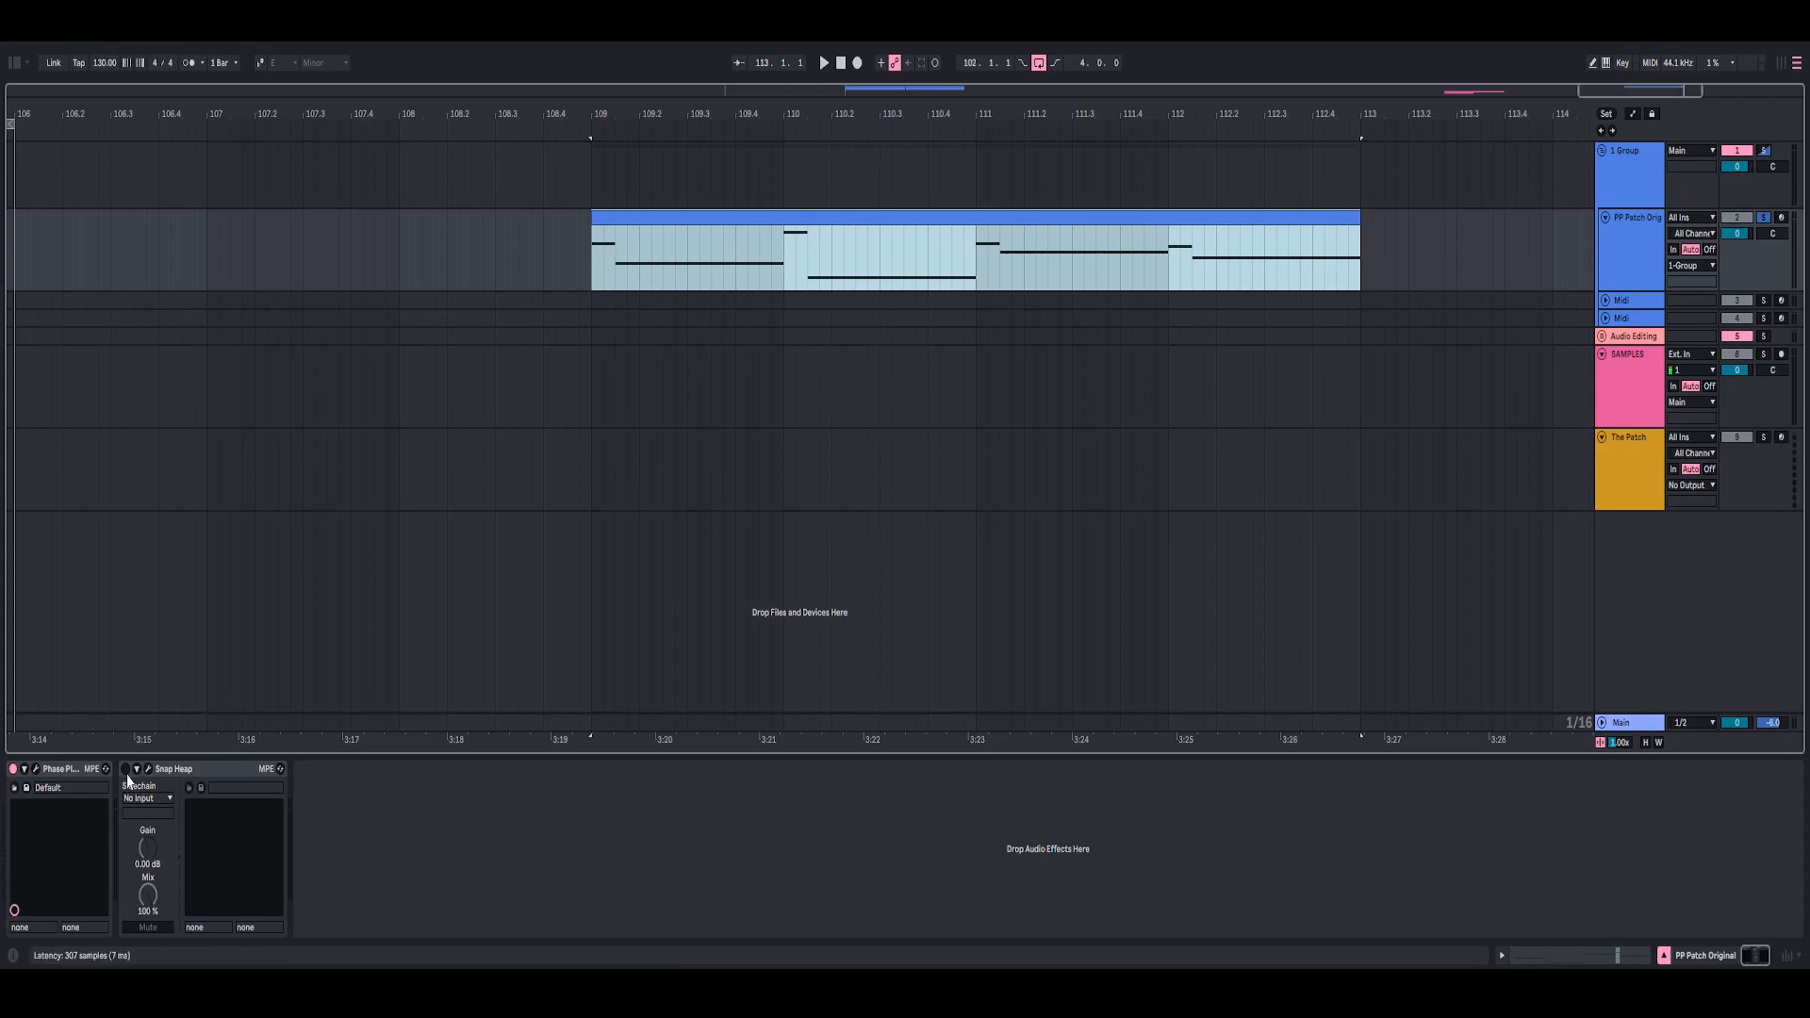
{"action": "left_click", "coordinate": [36, 769]}
{"action": "scroll", "coordinate": [848, 424], "scroll_direction": "down", "scroll_amount": 3}
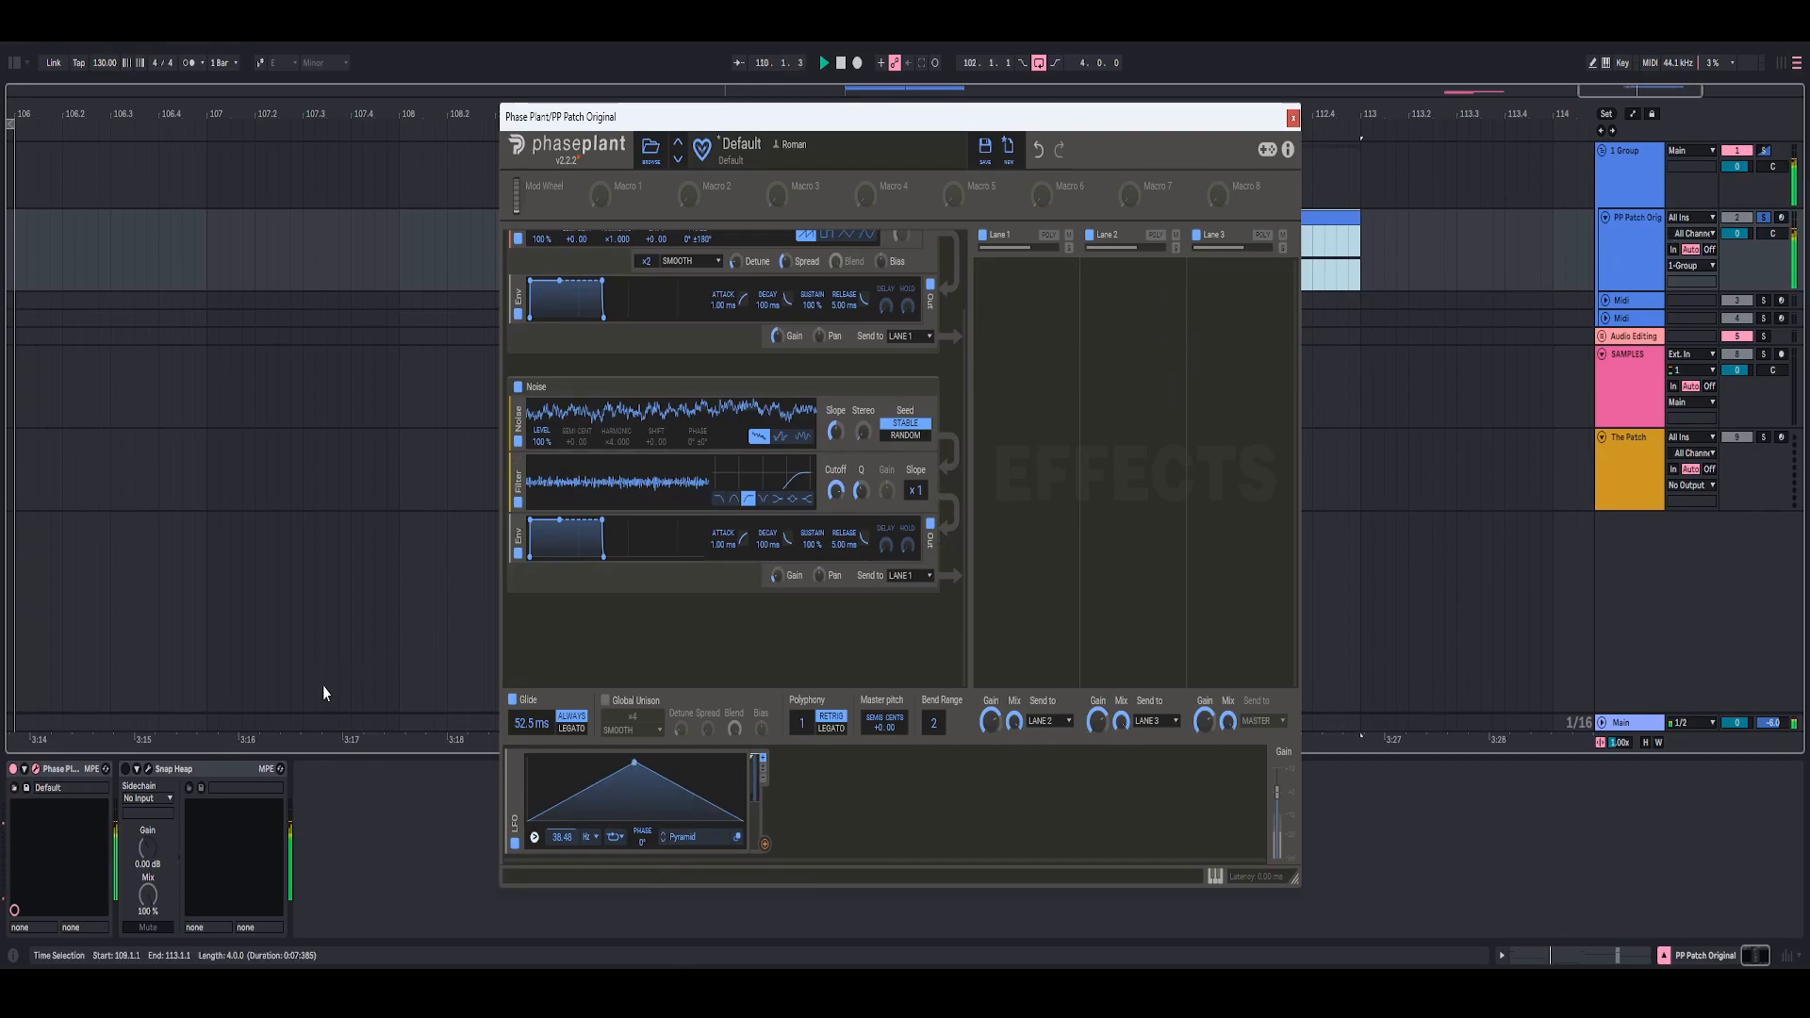
{"action": "key", "text": "space"}
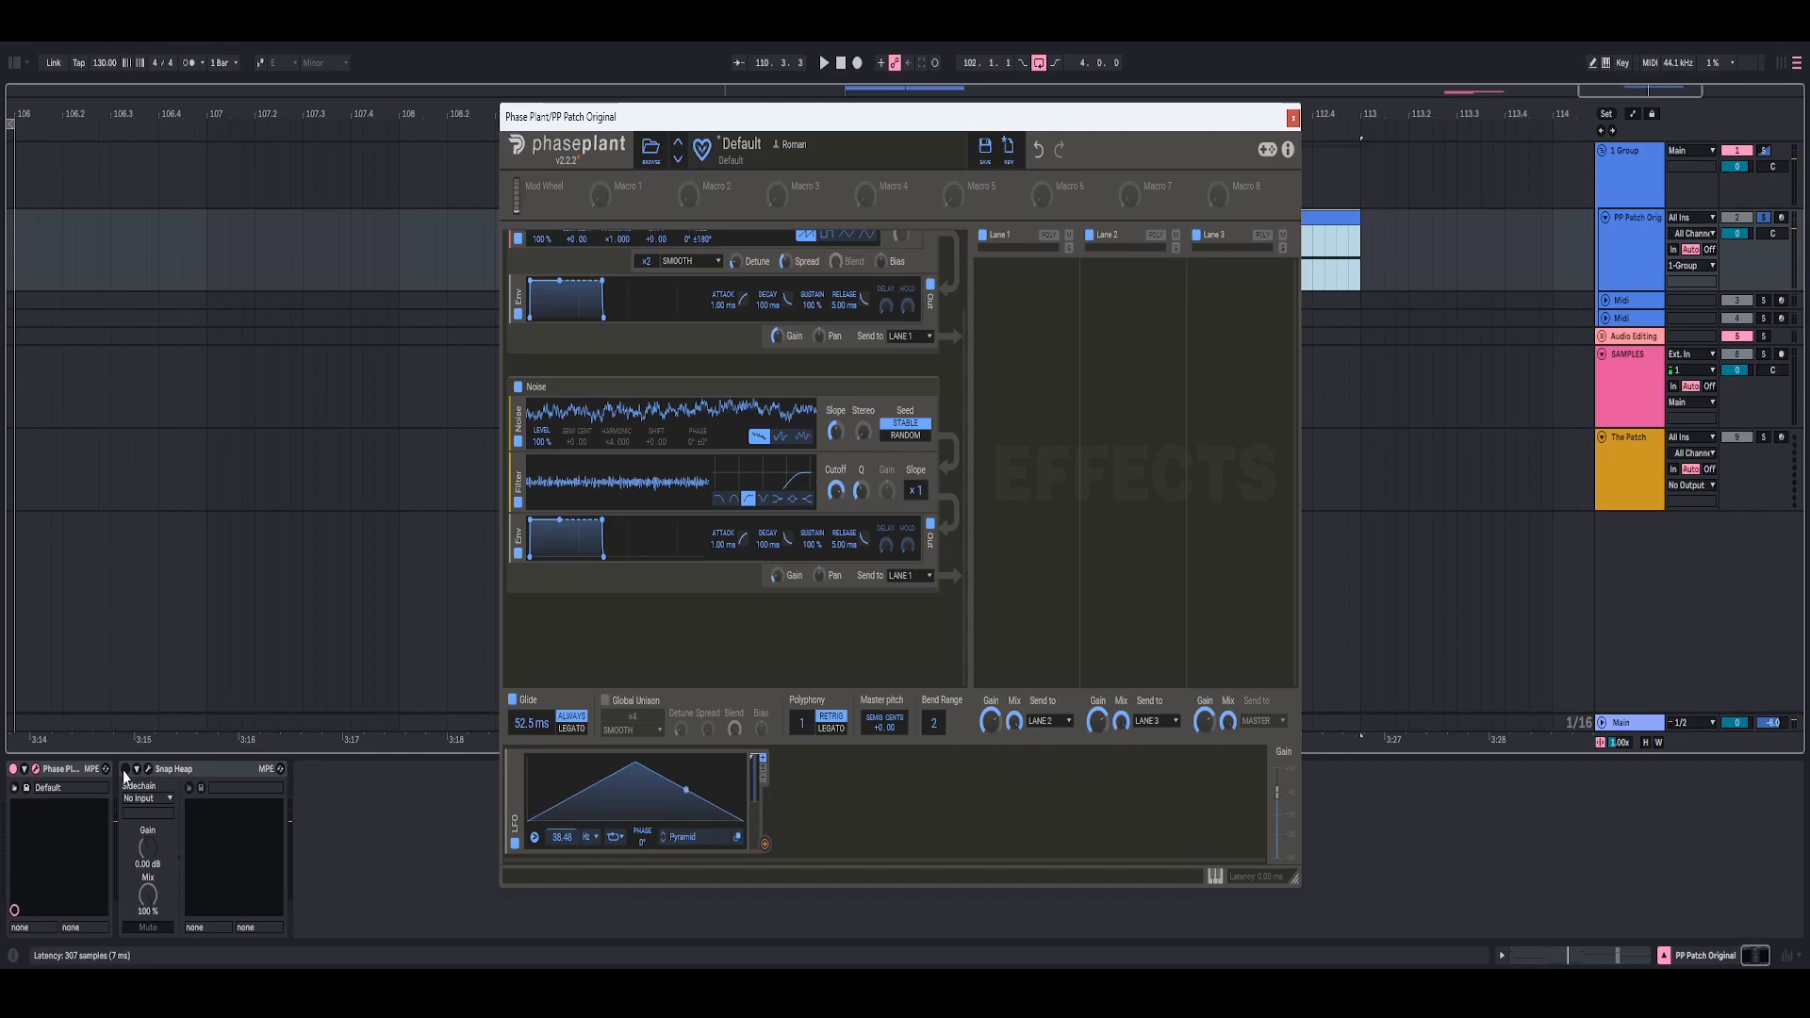
- Compare the original patch's playback with Snap Heap enabled and bypassed, and review its Phase Plant generators
{"action": "key", "text": "space"}
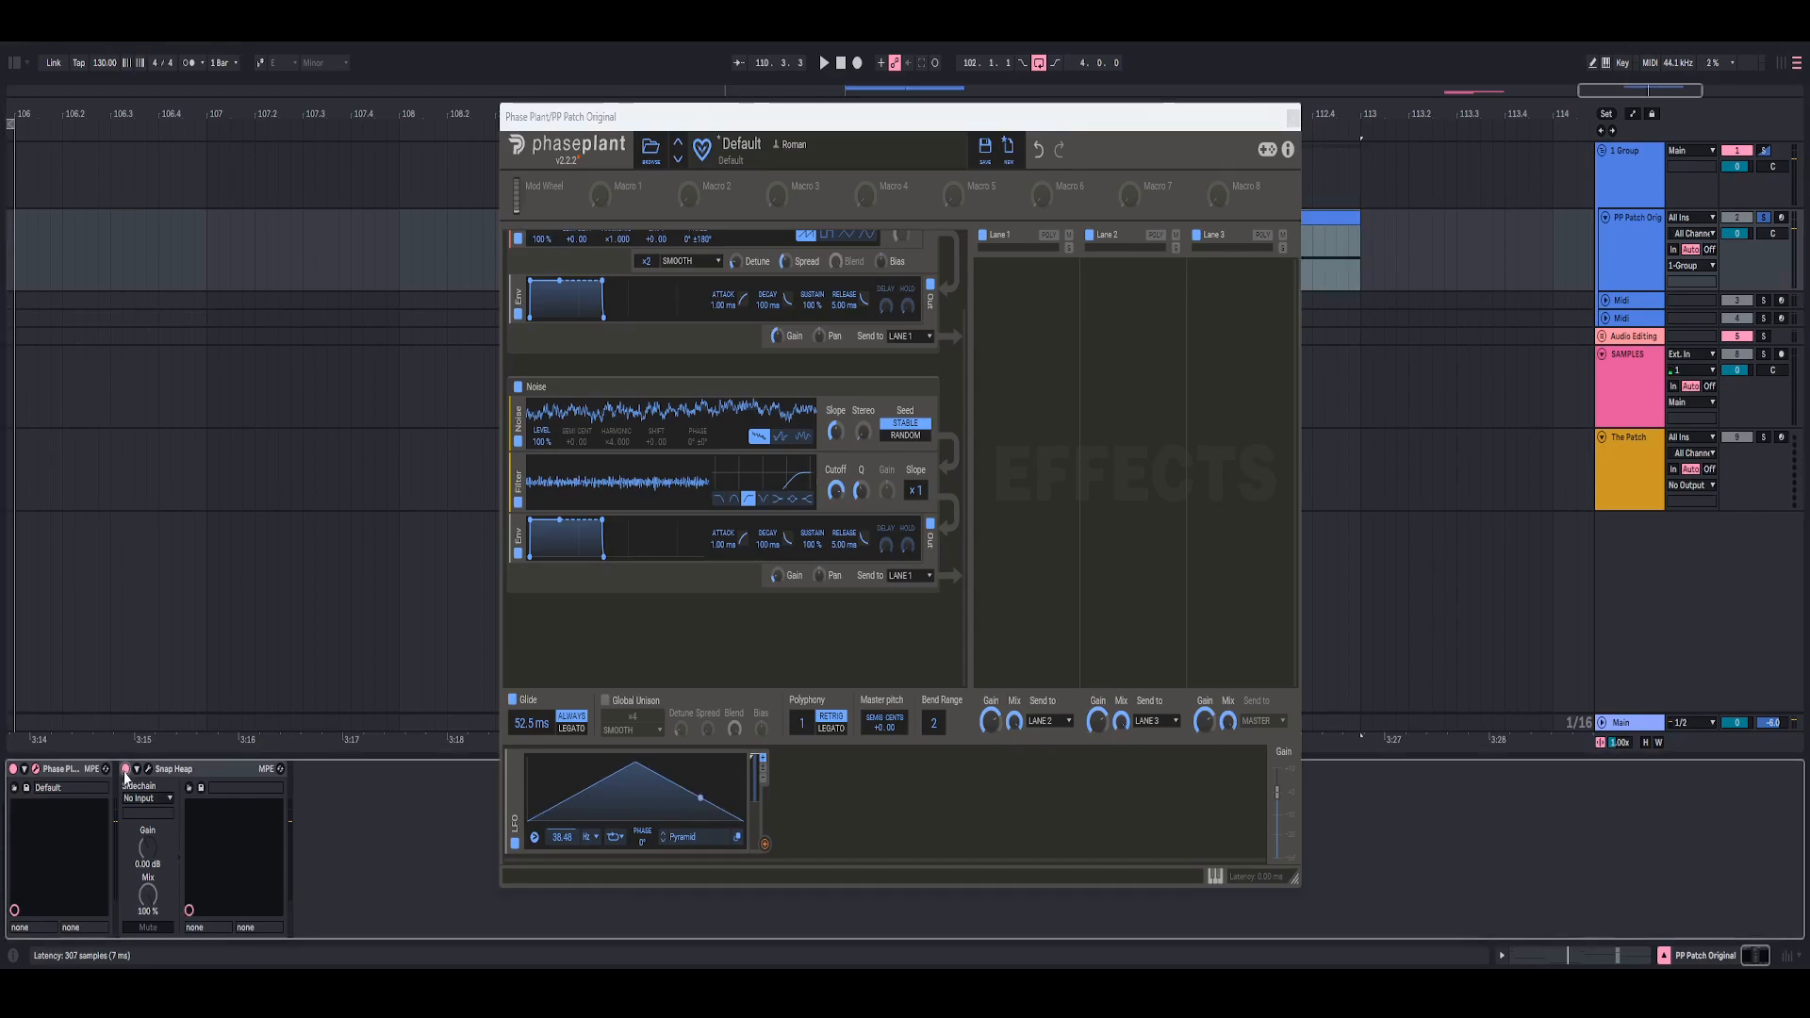
{"action": "left_click_drag", "start_coordinate": [1194, 125], "coordinate": [1240, 110]}
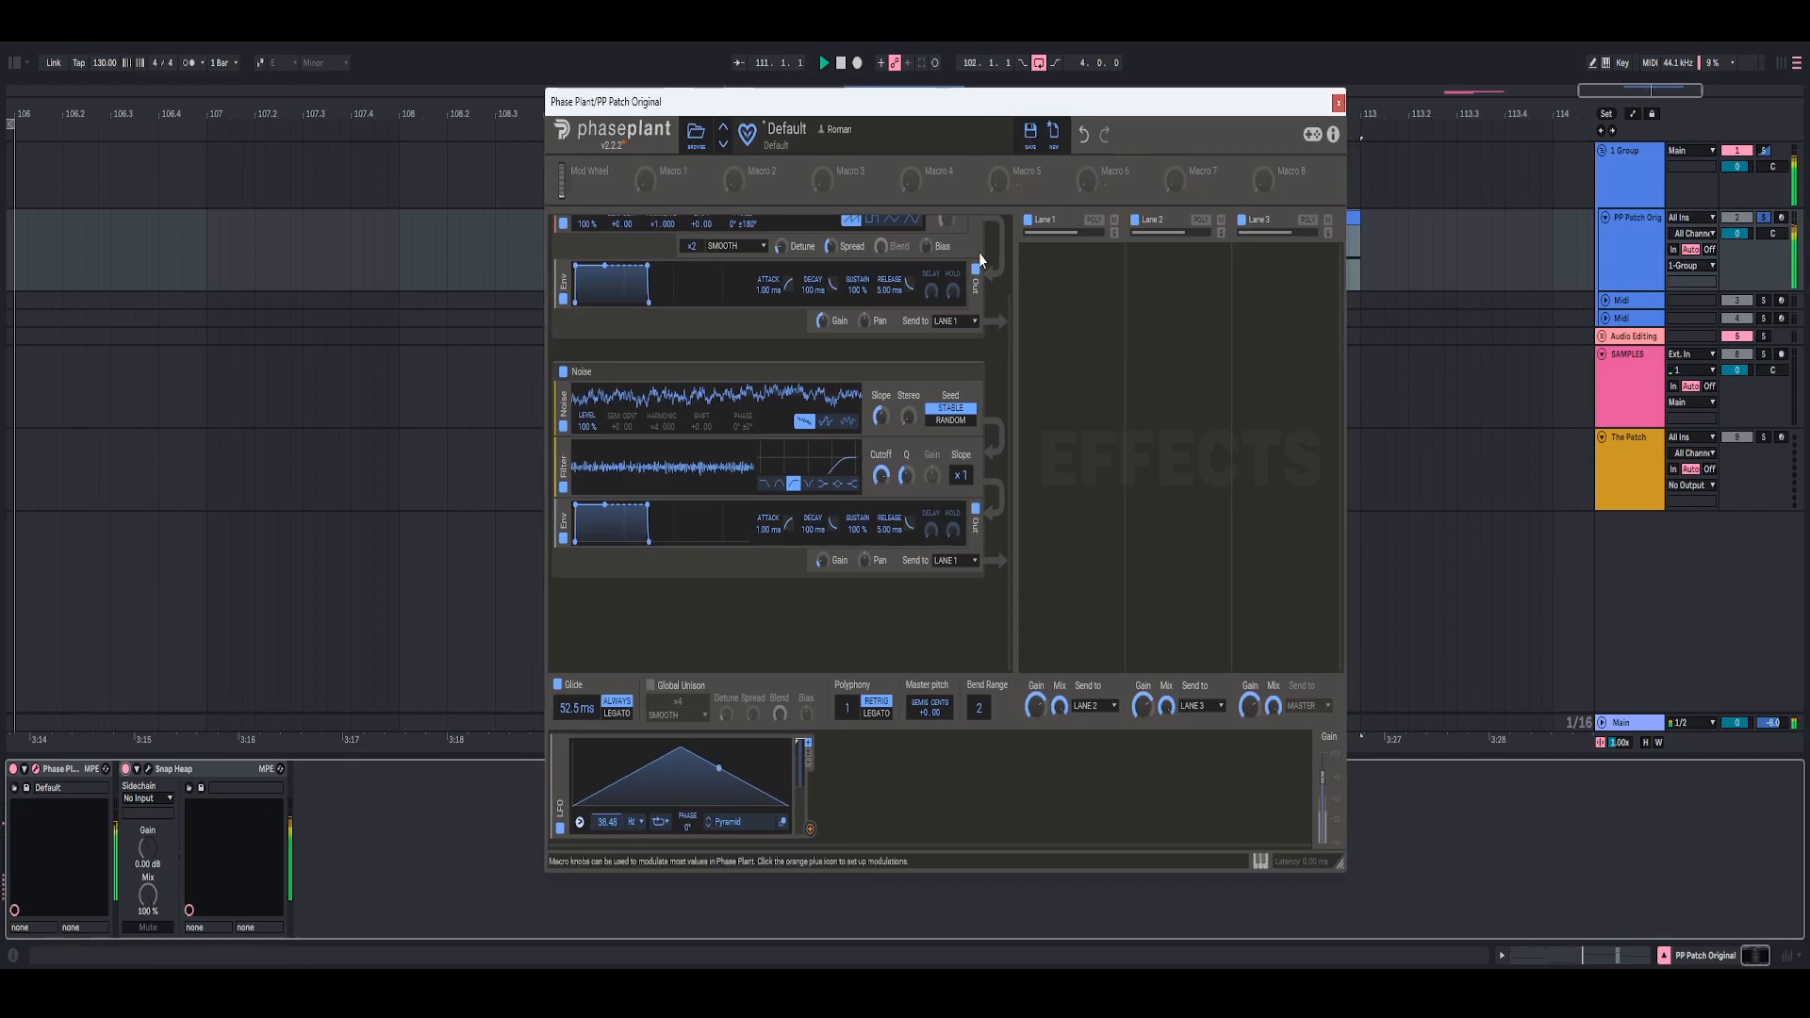
{"action": "left_click", "coordinate": [127, 771]}
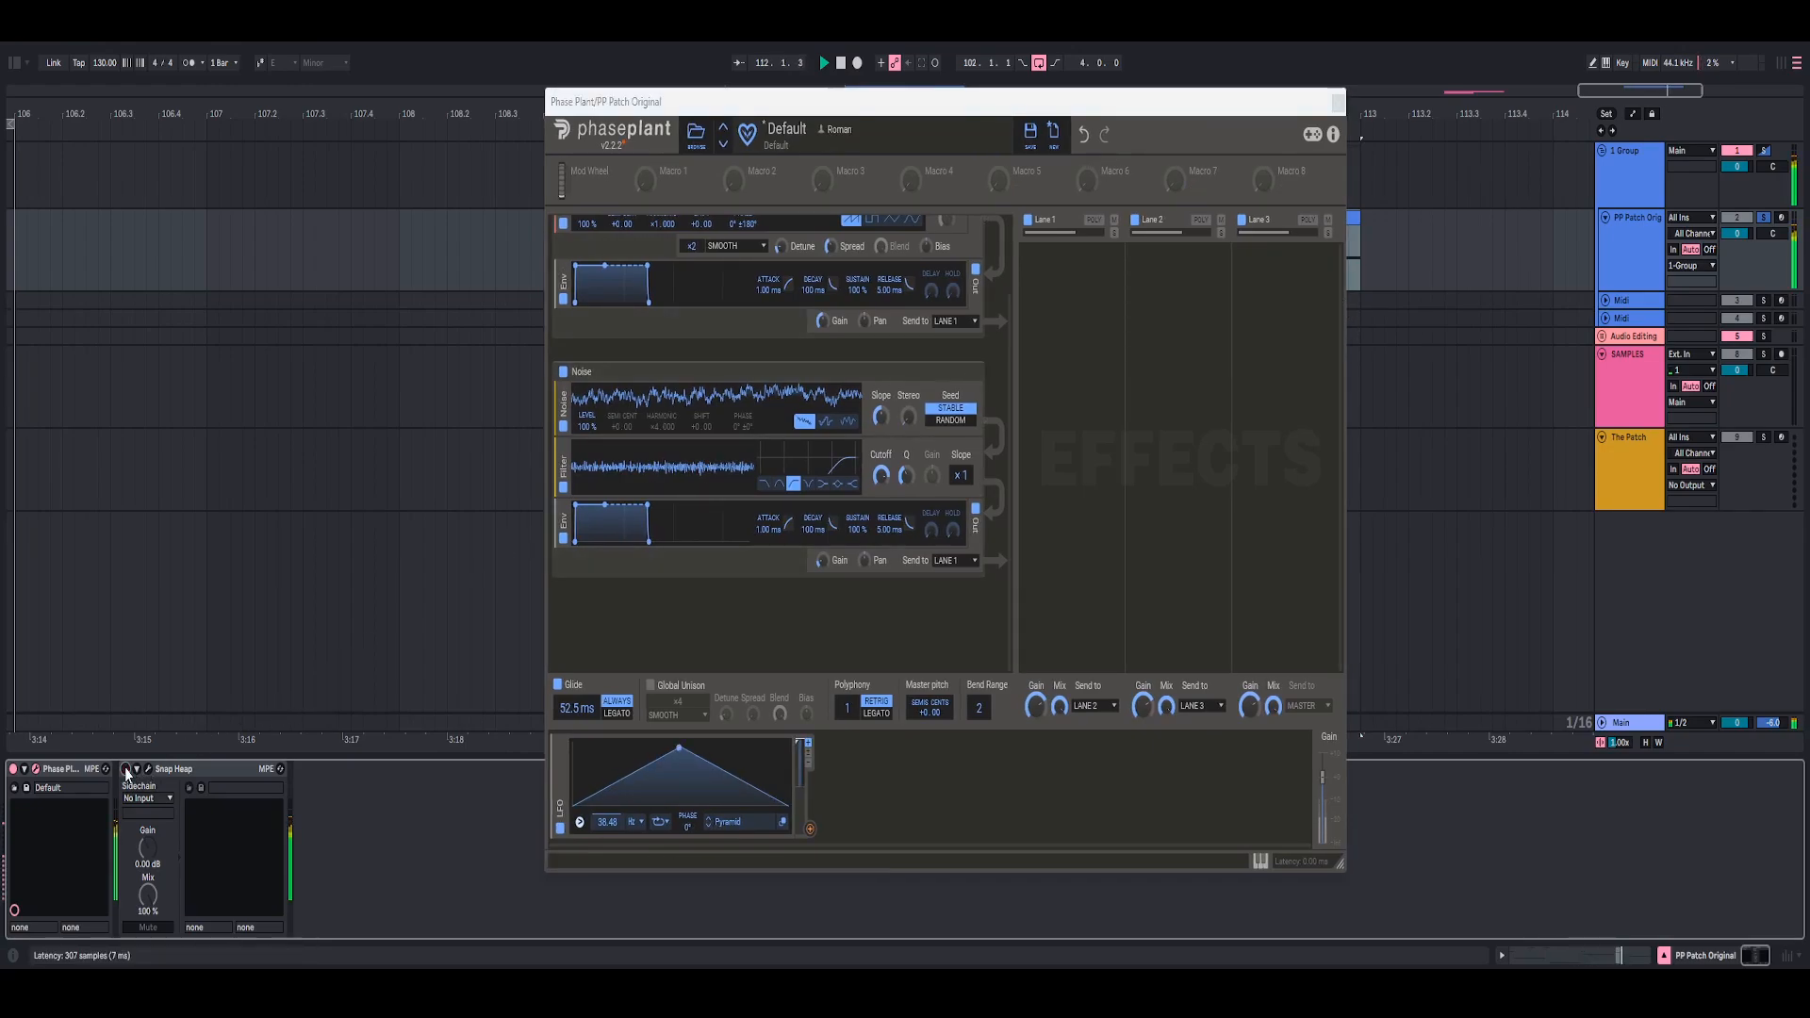
{"action": "scroll", "coordinate": [886, 311], "scroll_direction": "up", "scroll_amount": 2}
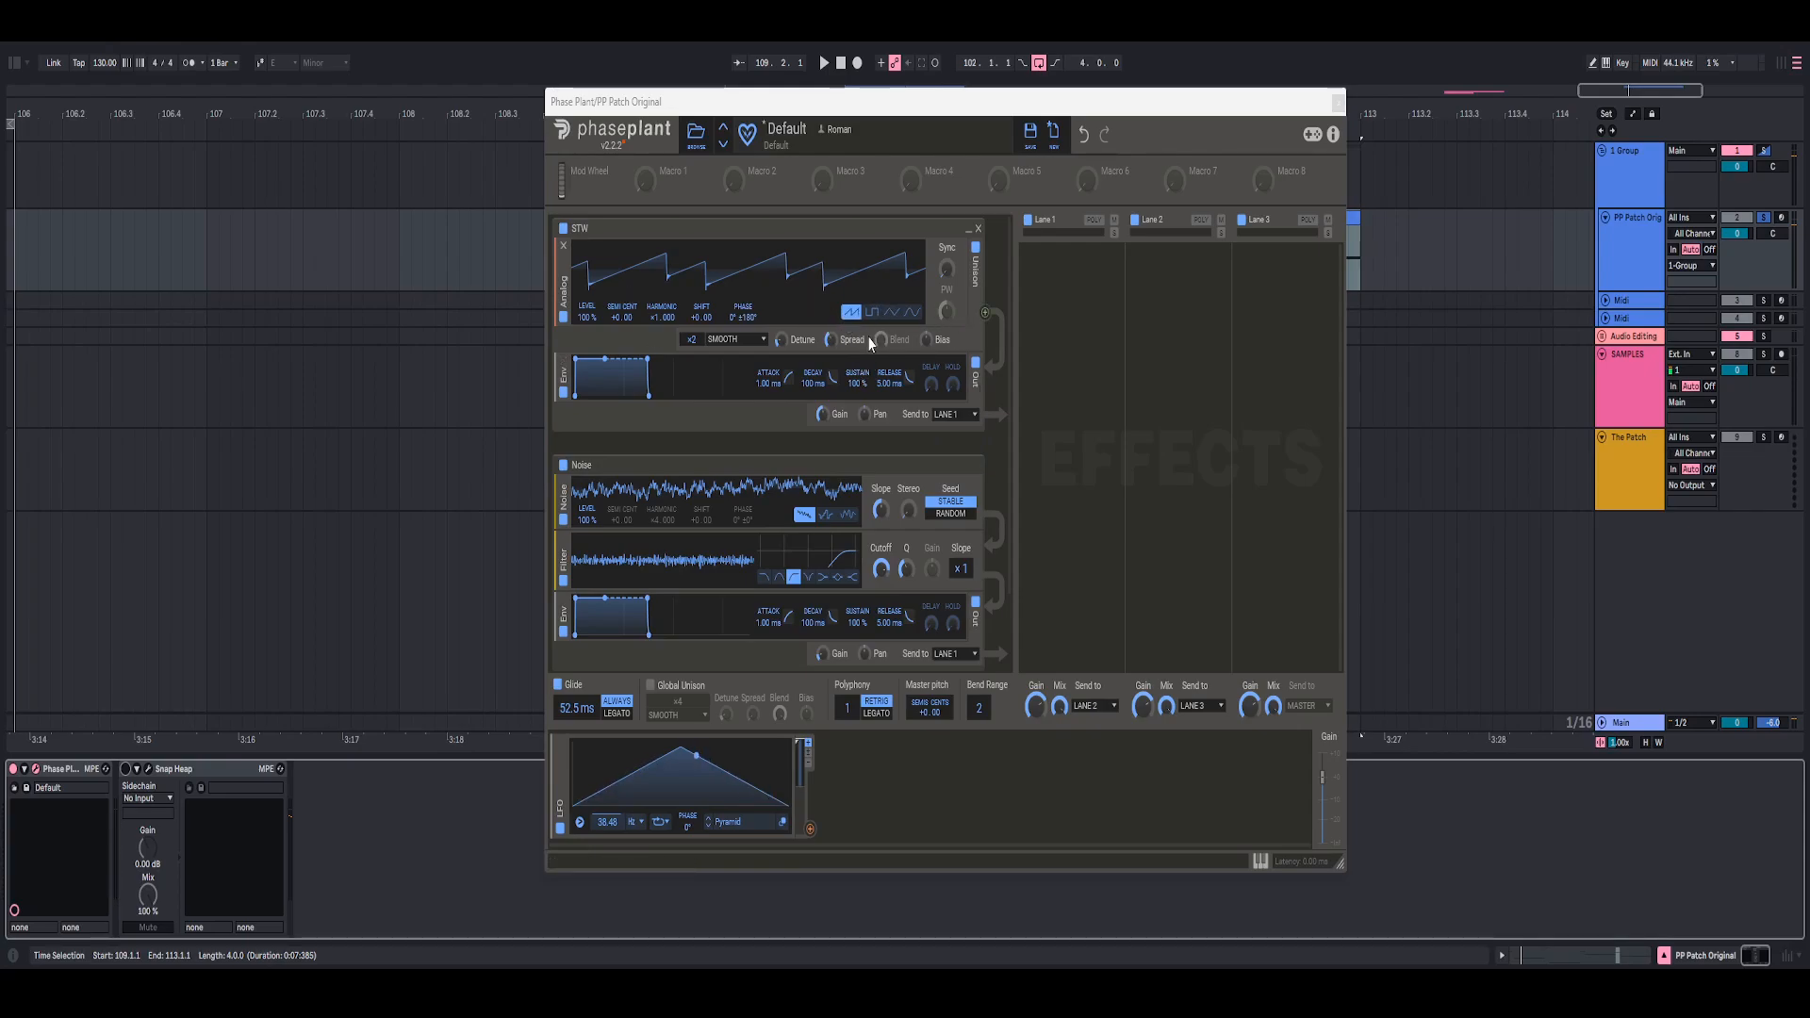
{"action": "scroll", "coordinate": [594, 476], "scroll_direction": "down", "scroll_amount": 2}
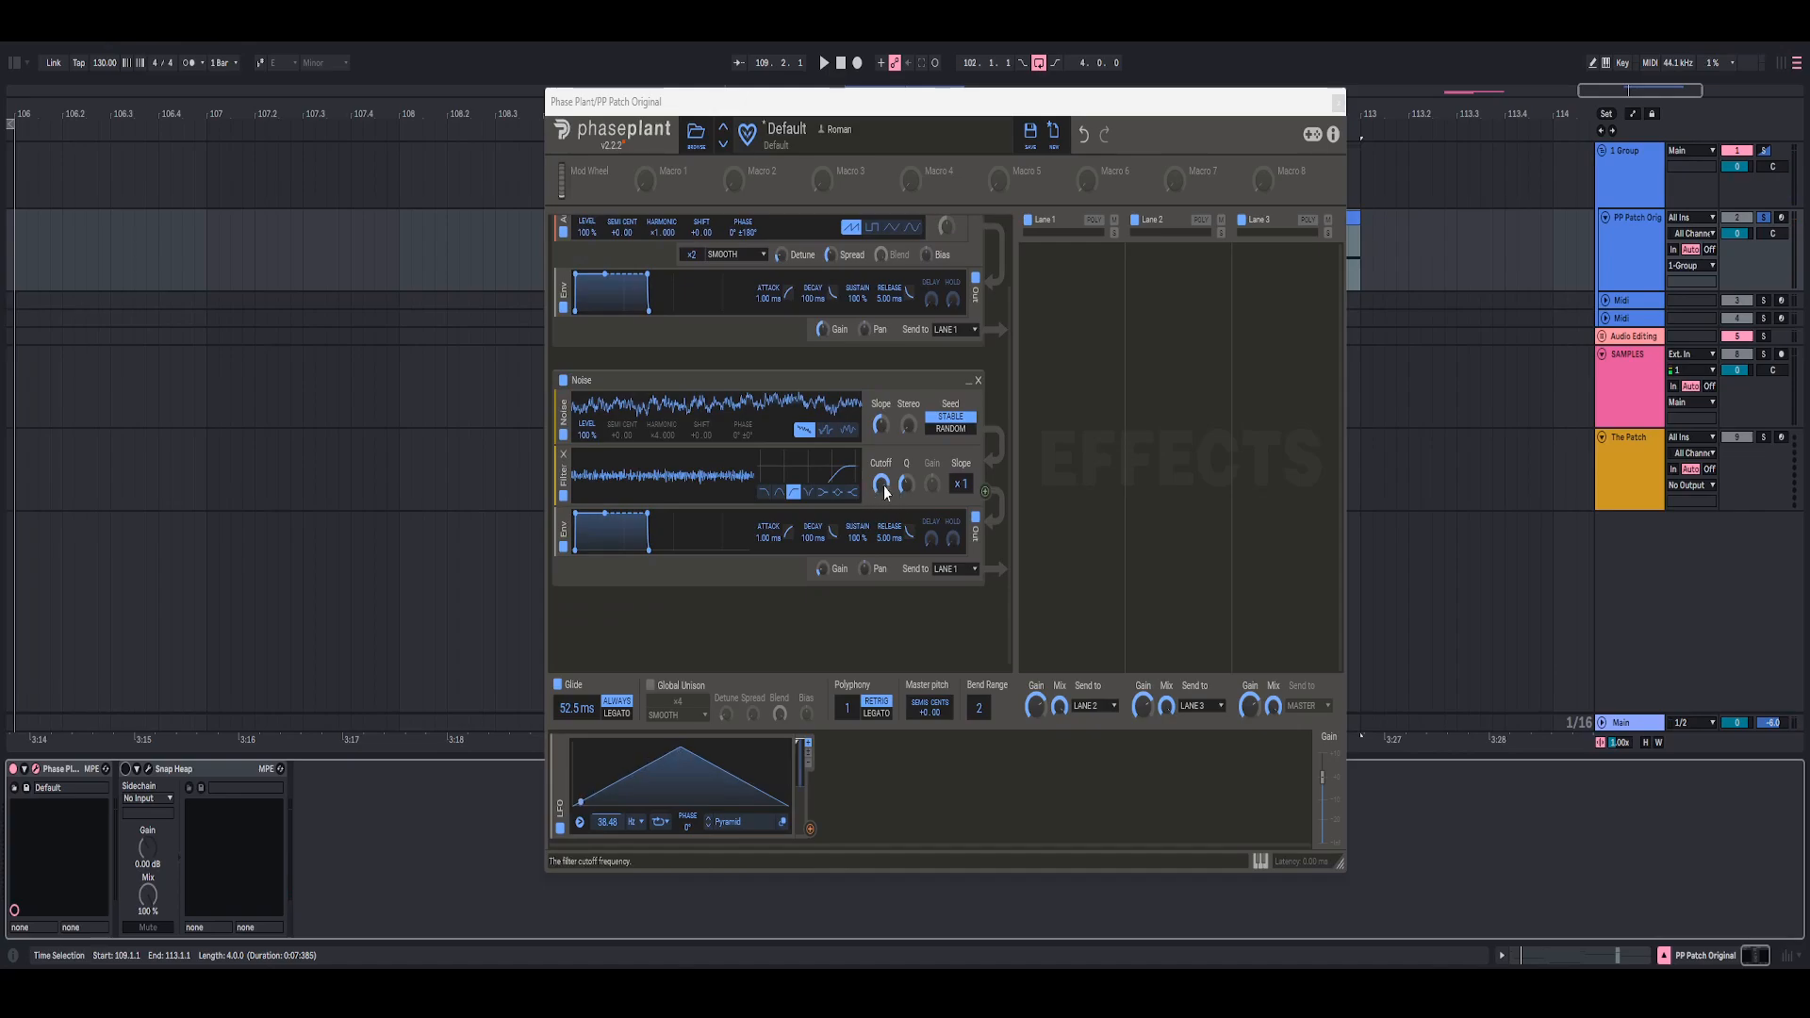
- Open Snap Heap and review the effects chain on Serial Bus 1 down to the Limiter
{"action": "left_click", "coordinate": [148, 769]}
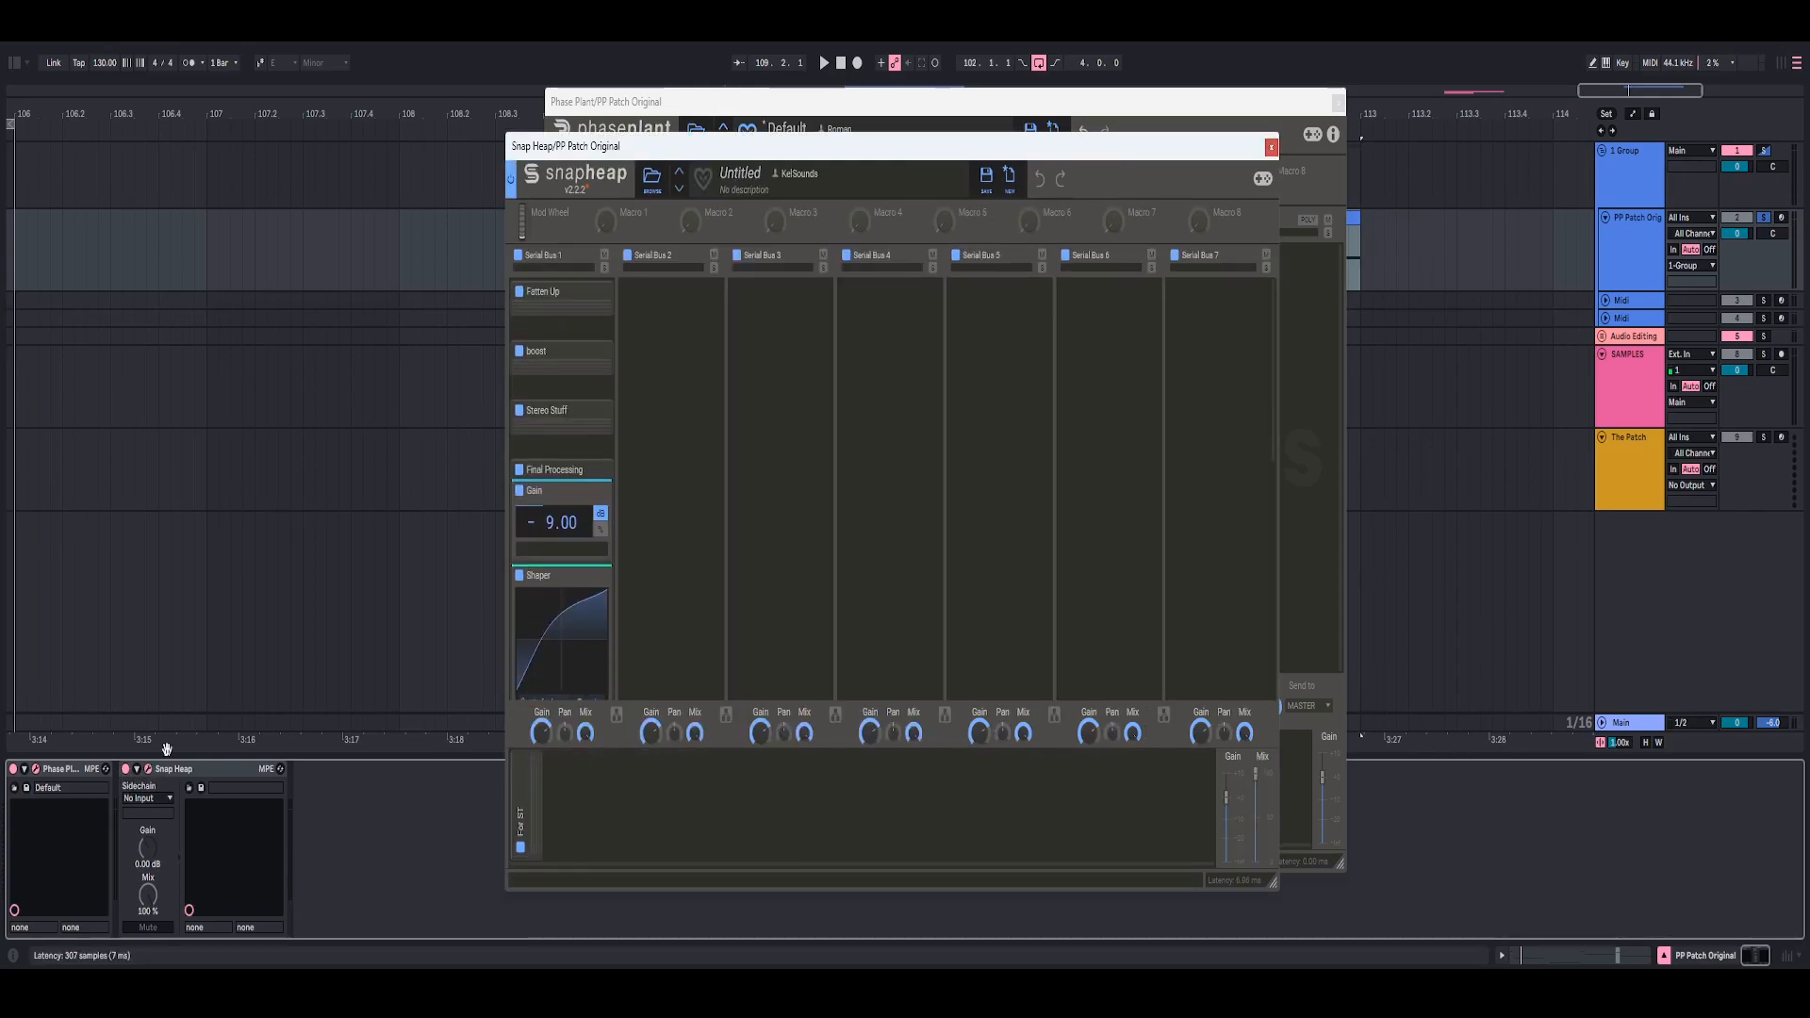
{"action": "left_click_drag", "start_coordinate": [1045, 147], "coordinate": [1092, 113]}
{"action": "scroll", "coordinate": [651, 428], "scroll_direction": "down", "scroll_amount": 2}
{"action": "scroll", "coordinate": [649, 396], "scroll_direction": "up", "scroll_amount": 2}
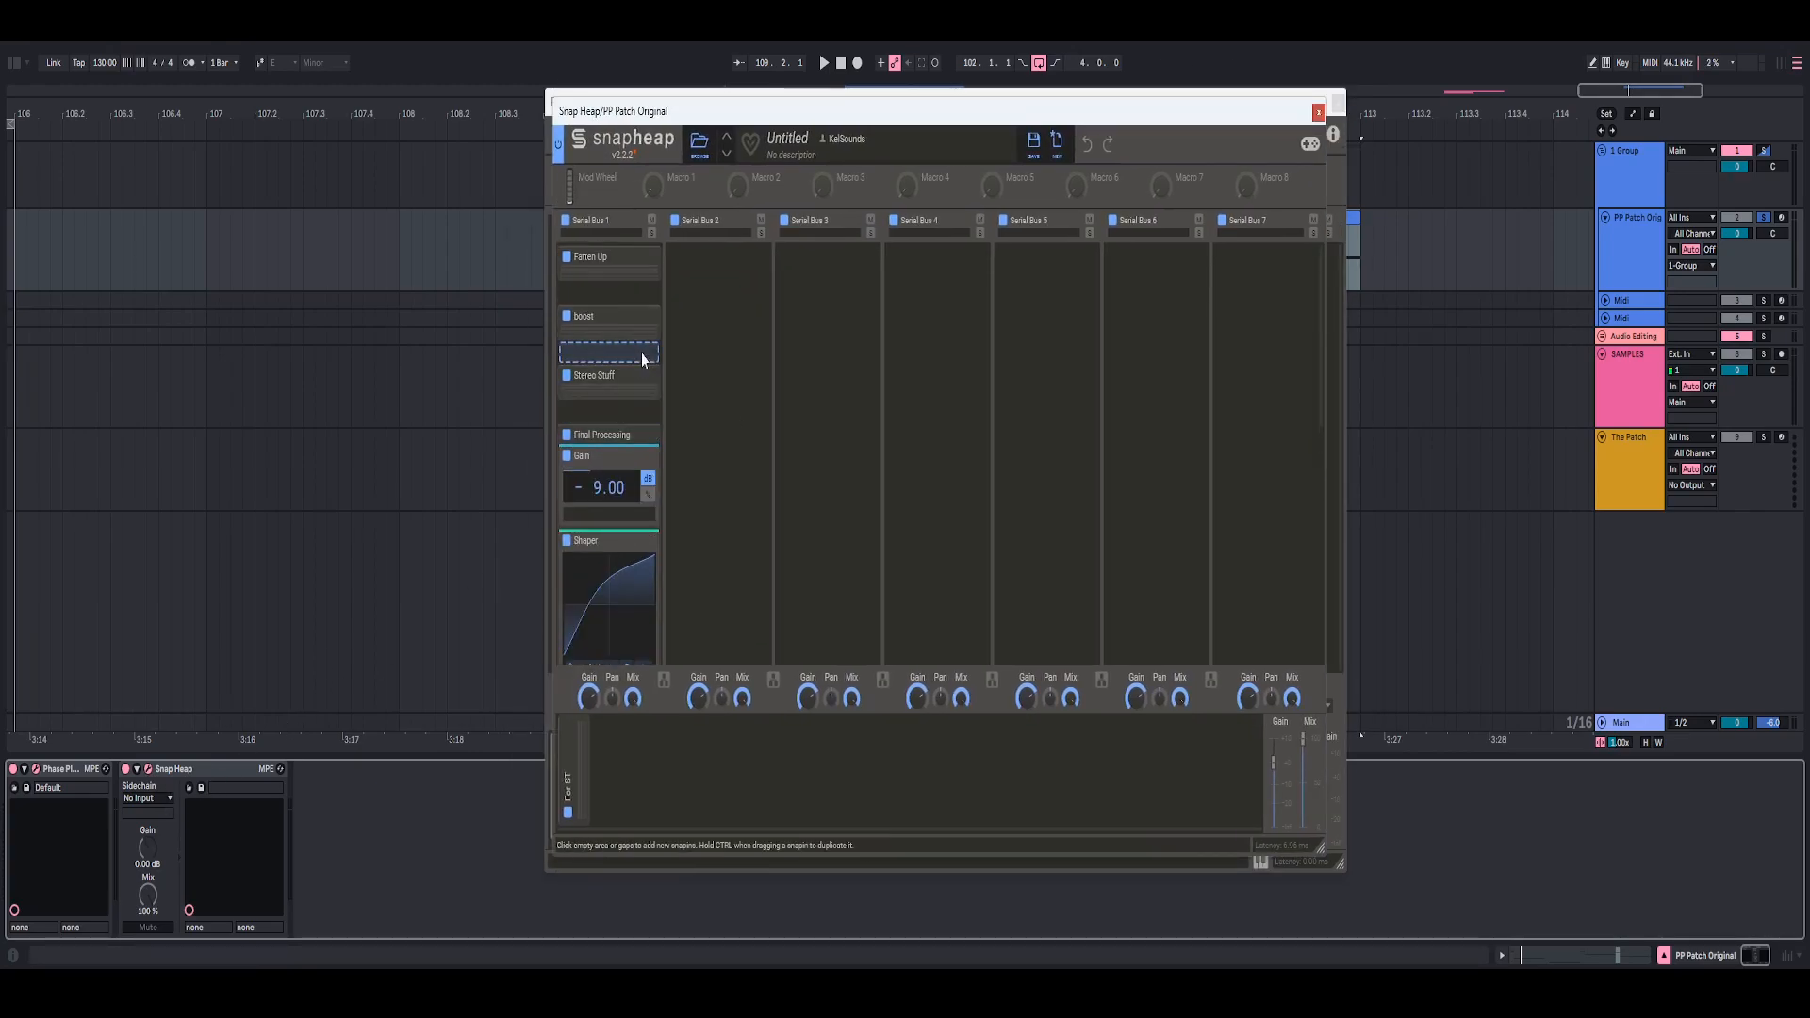
{"action": "scroll", "coordinate": [641, 353], "scroll_direction": "down", "scroll_amount": 4}
{"action": "scroll", "coordinate": [618, 403], "scroll_direction": "down", "scroll_amount": 3}
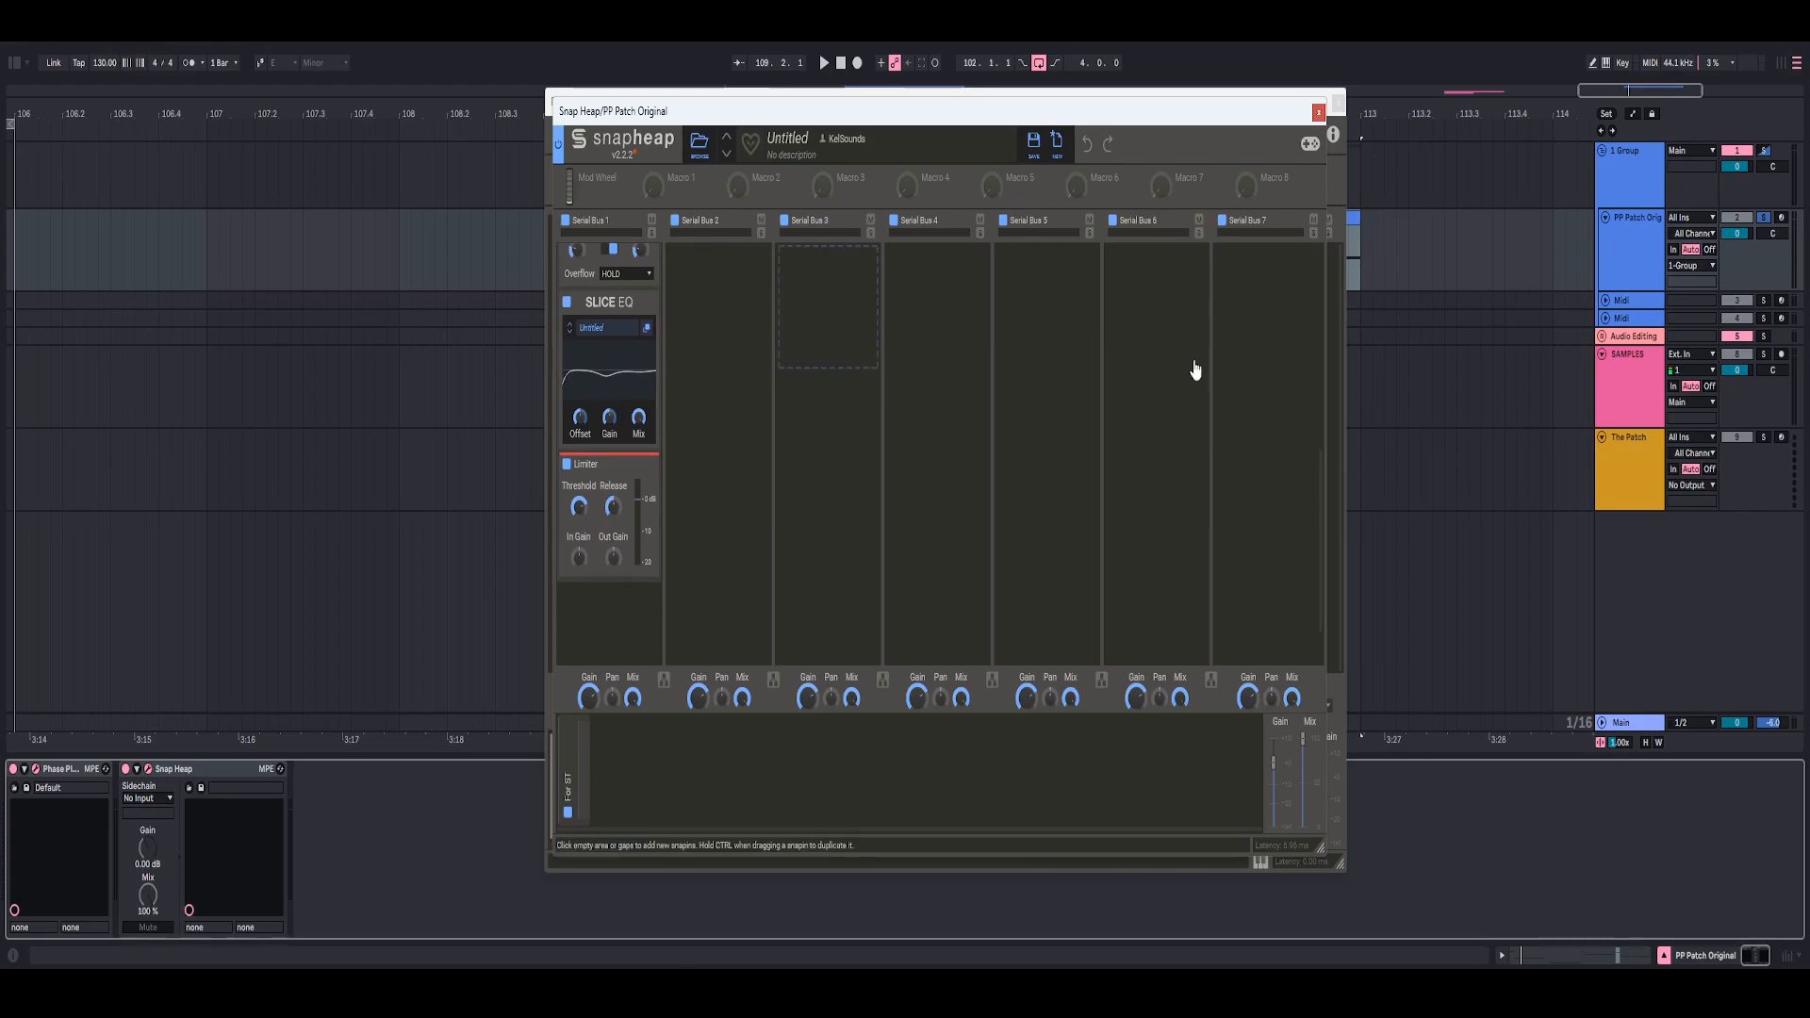
- Bring up the empty Phase Plant on The Patch track and add an Analog generator
{"action": "key", "text": "ctrl+alt+p"}
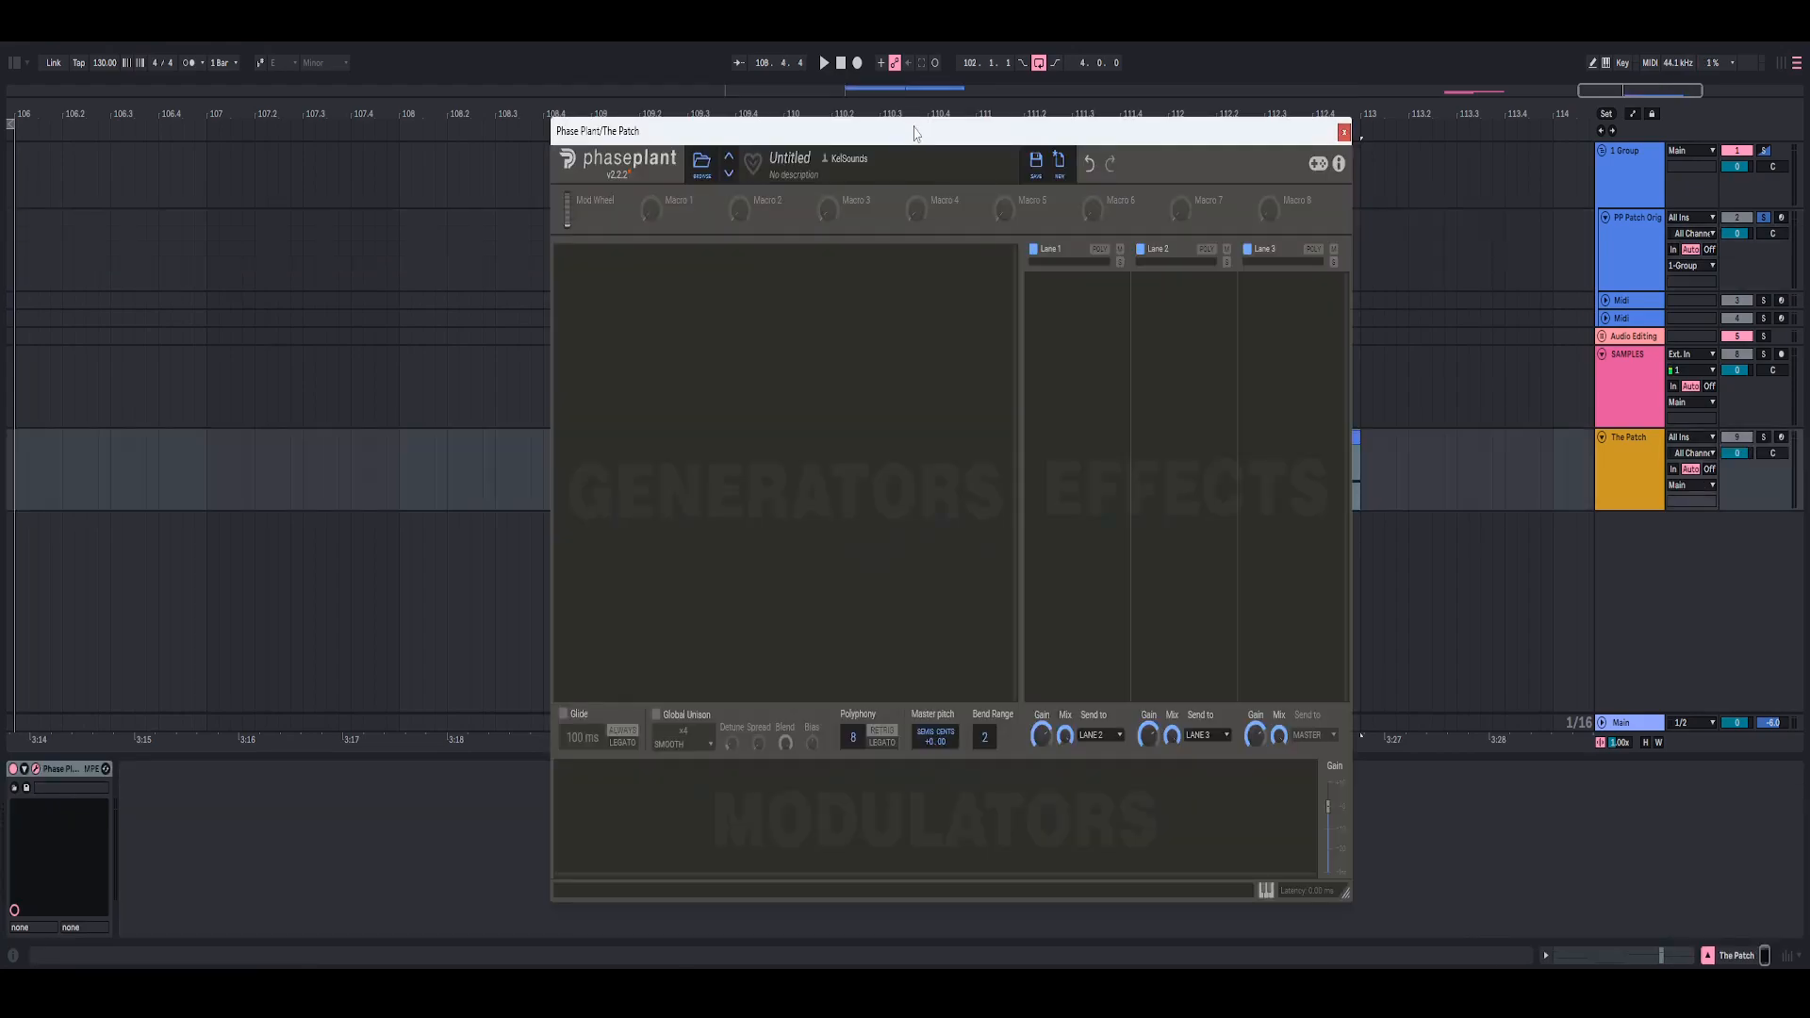
{"action": "left_click_drag", "start_coordinate": [917, 144], "coordinate": [891, 144]}
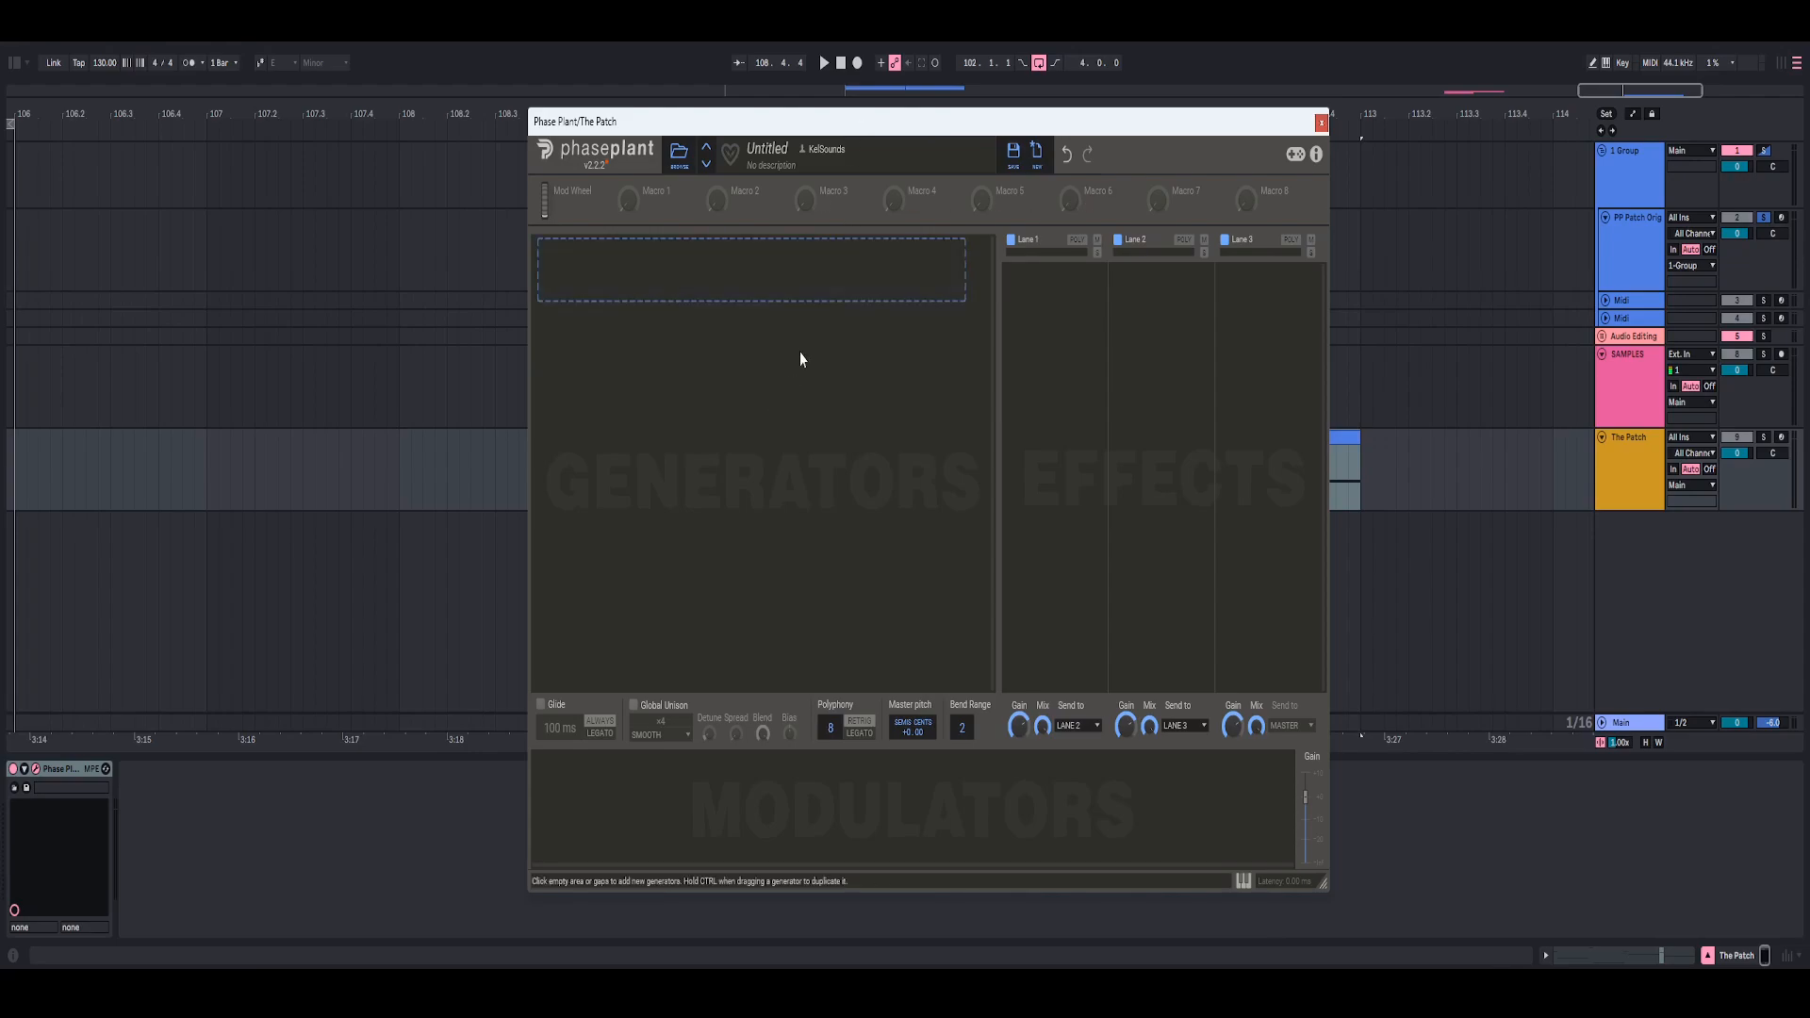
{"action": "left_click", "coordinate": [808, 302]}
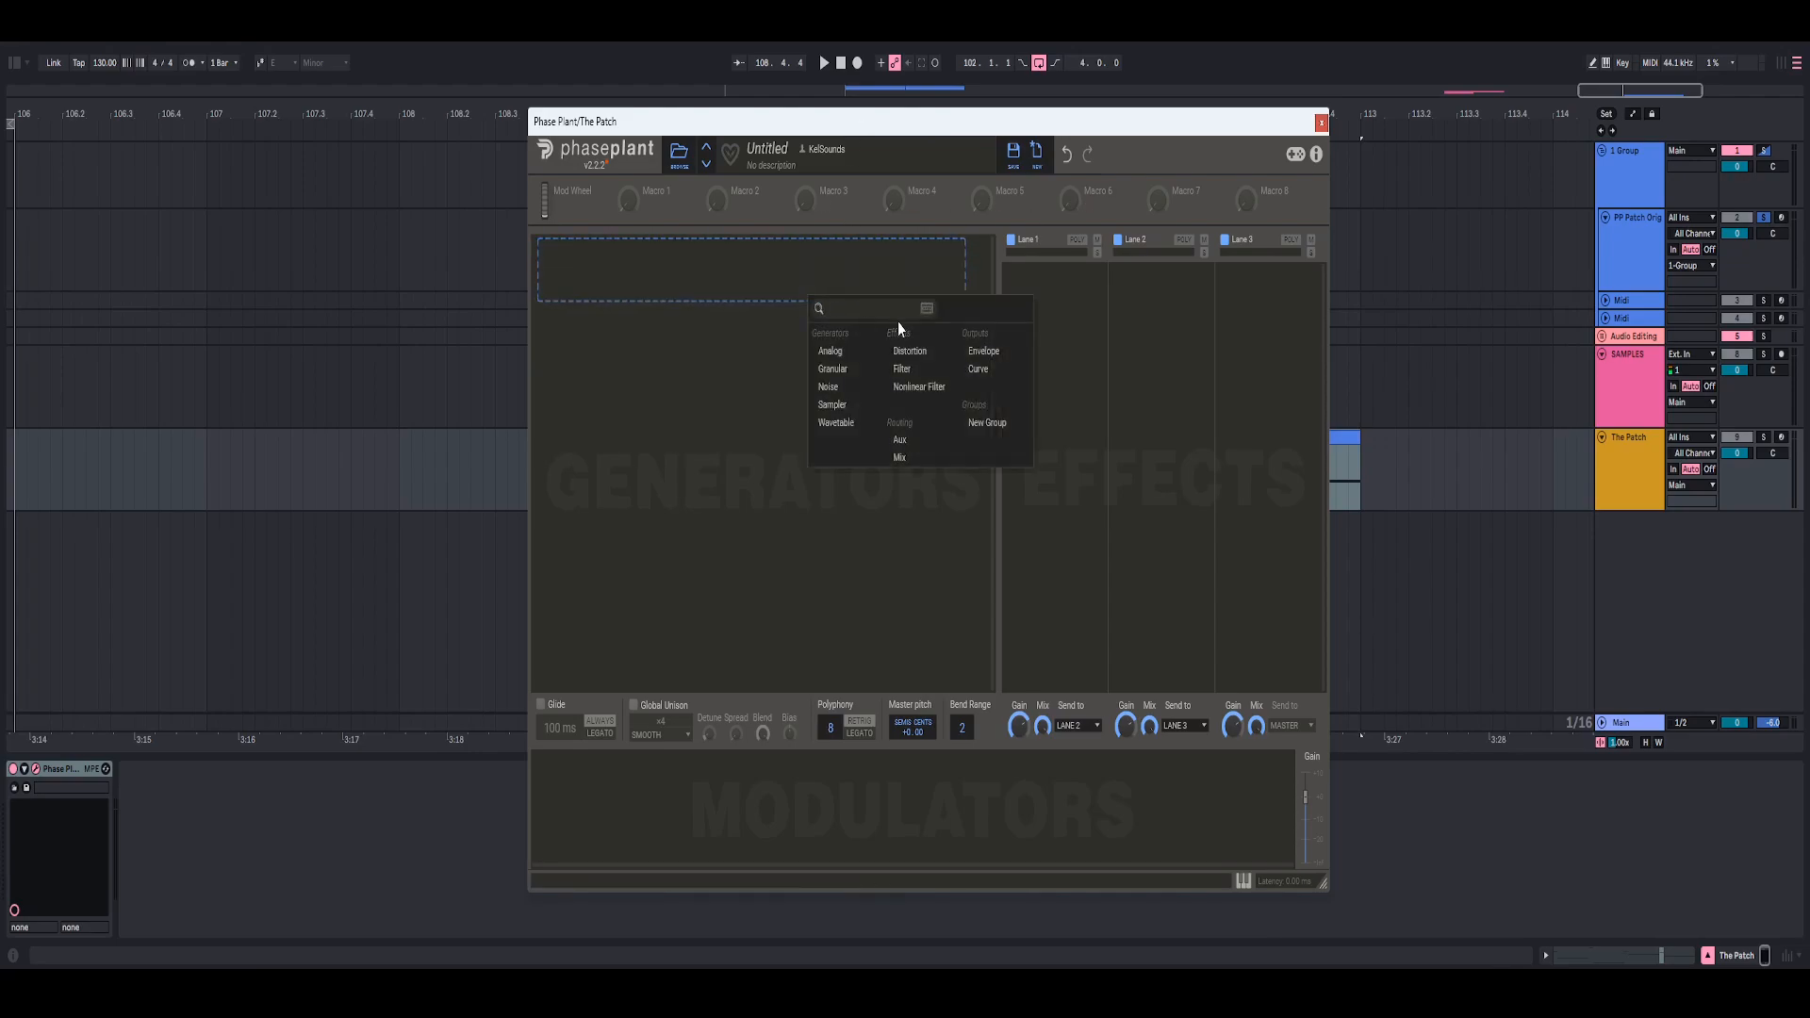
{"action": "left_click", "coordinate": [821, 352]}
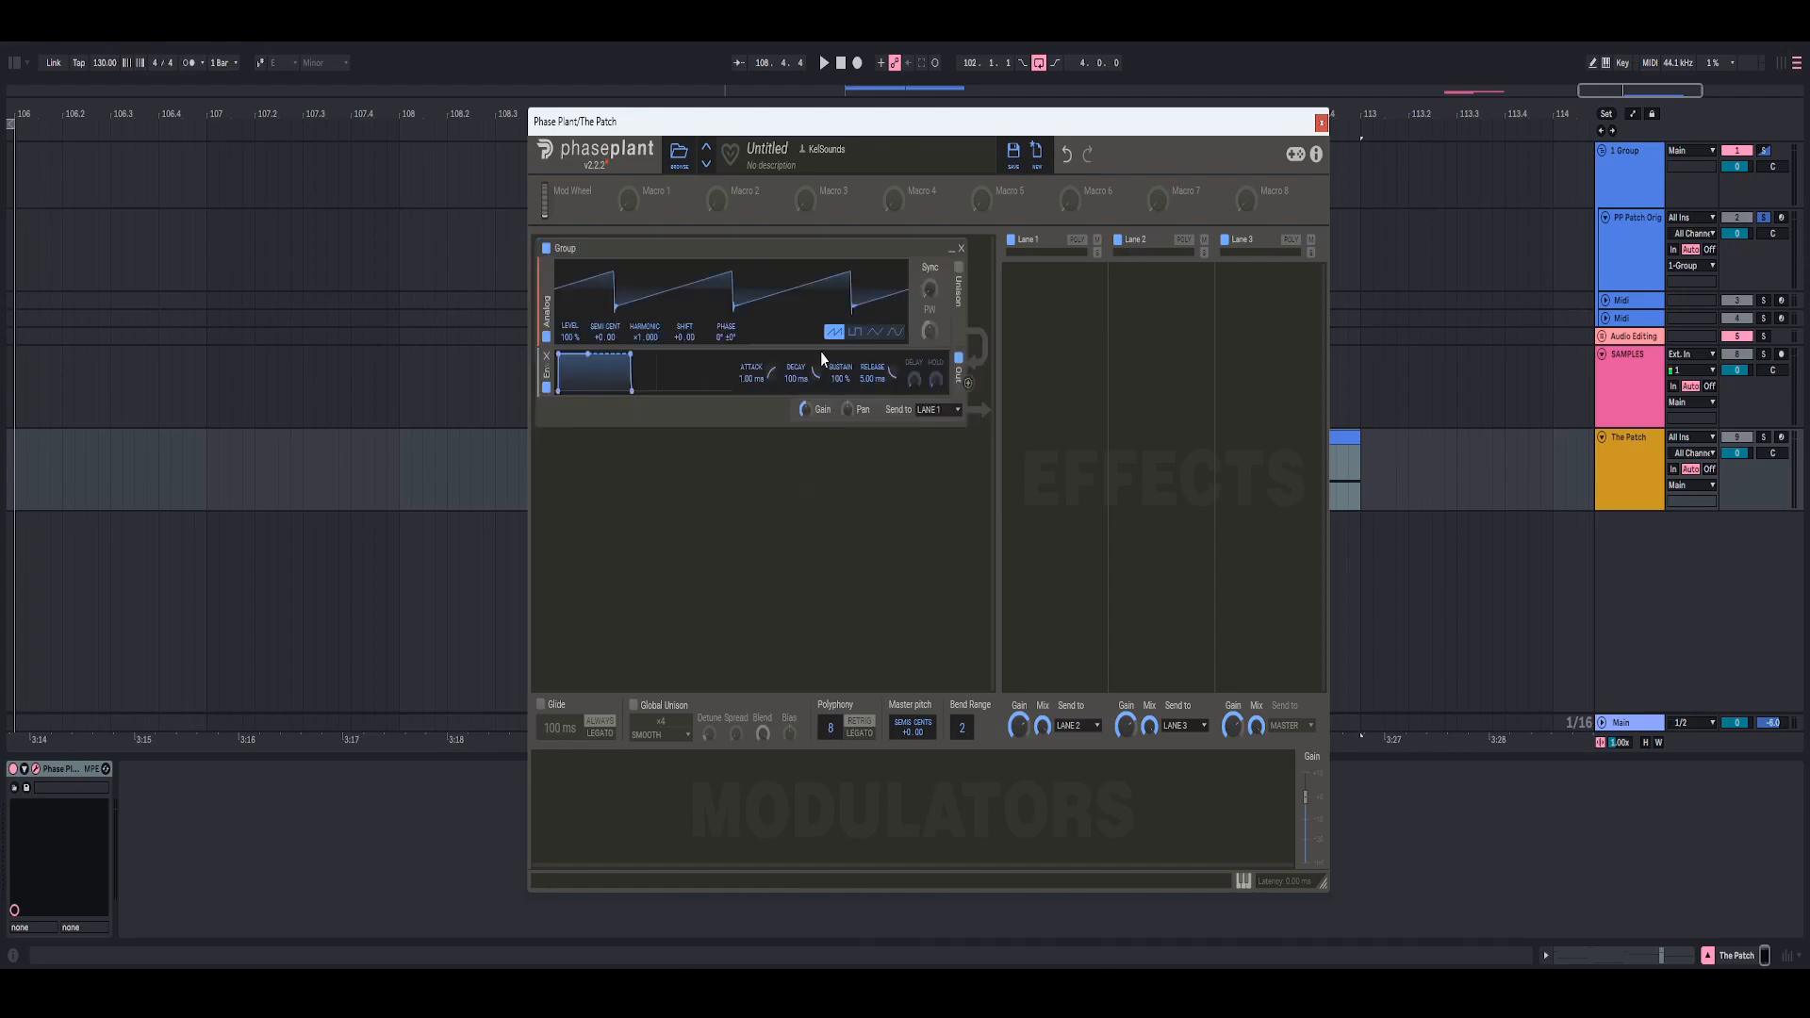
- Add a second generator group containing a Noise generator with an Envelope output, and disable that group
{"action": "left_click", "coordinate": [786, 515]}
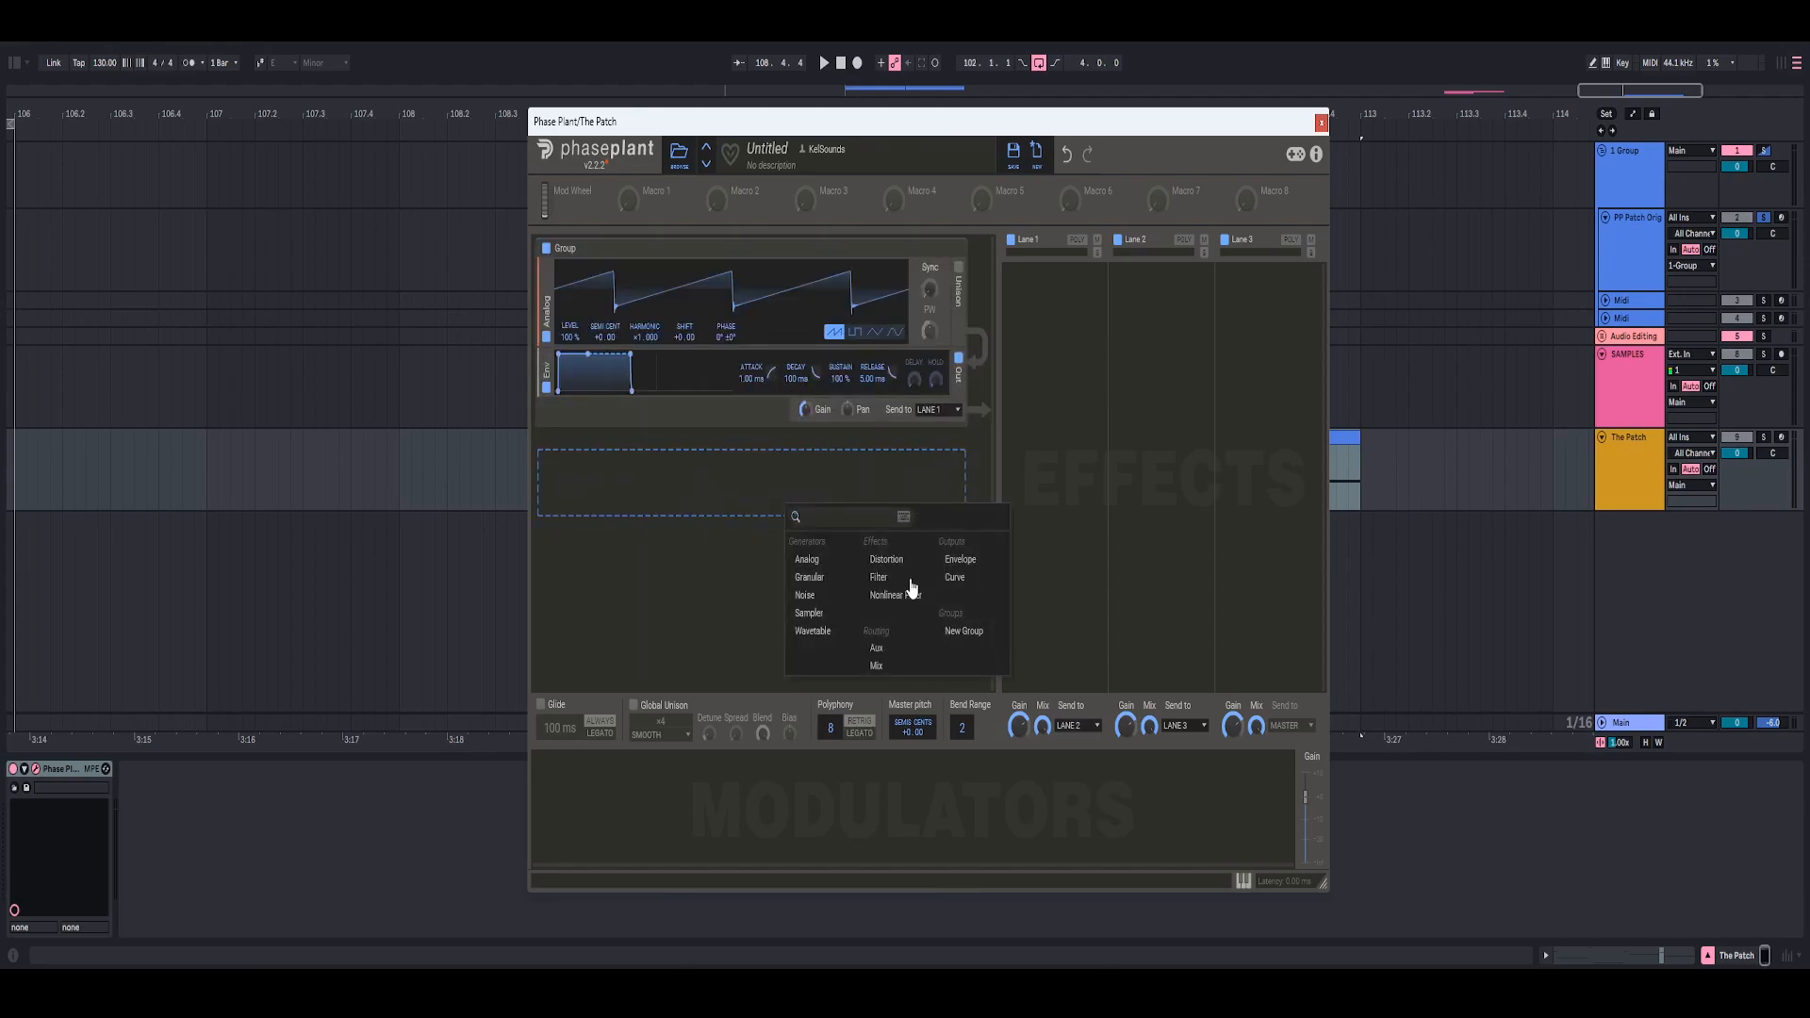
{"action": "left_click", "coordinate": [975, 644]}
{"action": "left_click", "coordinate": [597, 484]}
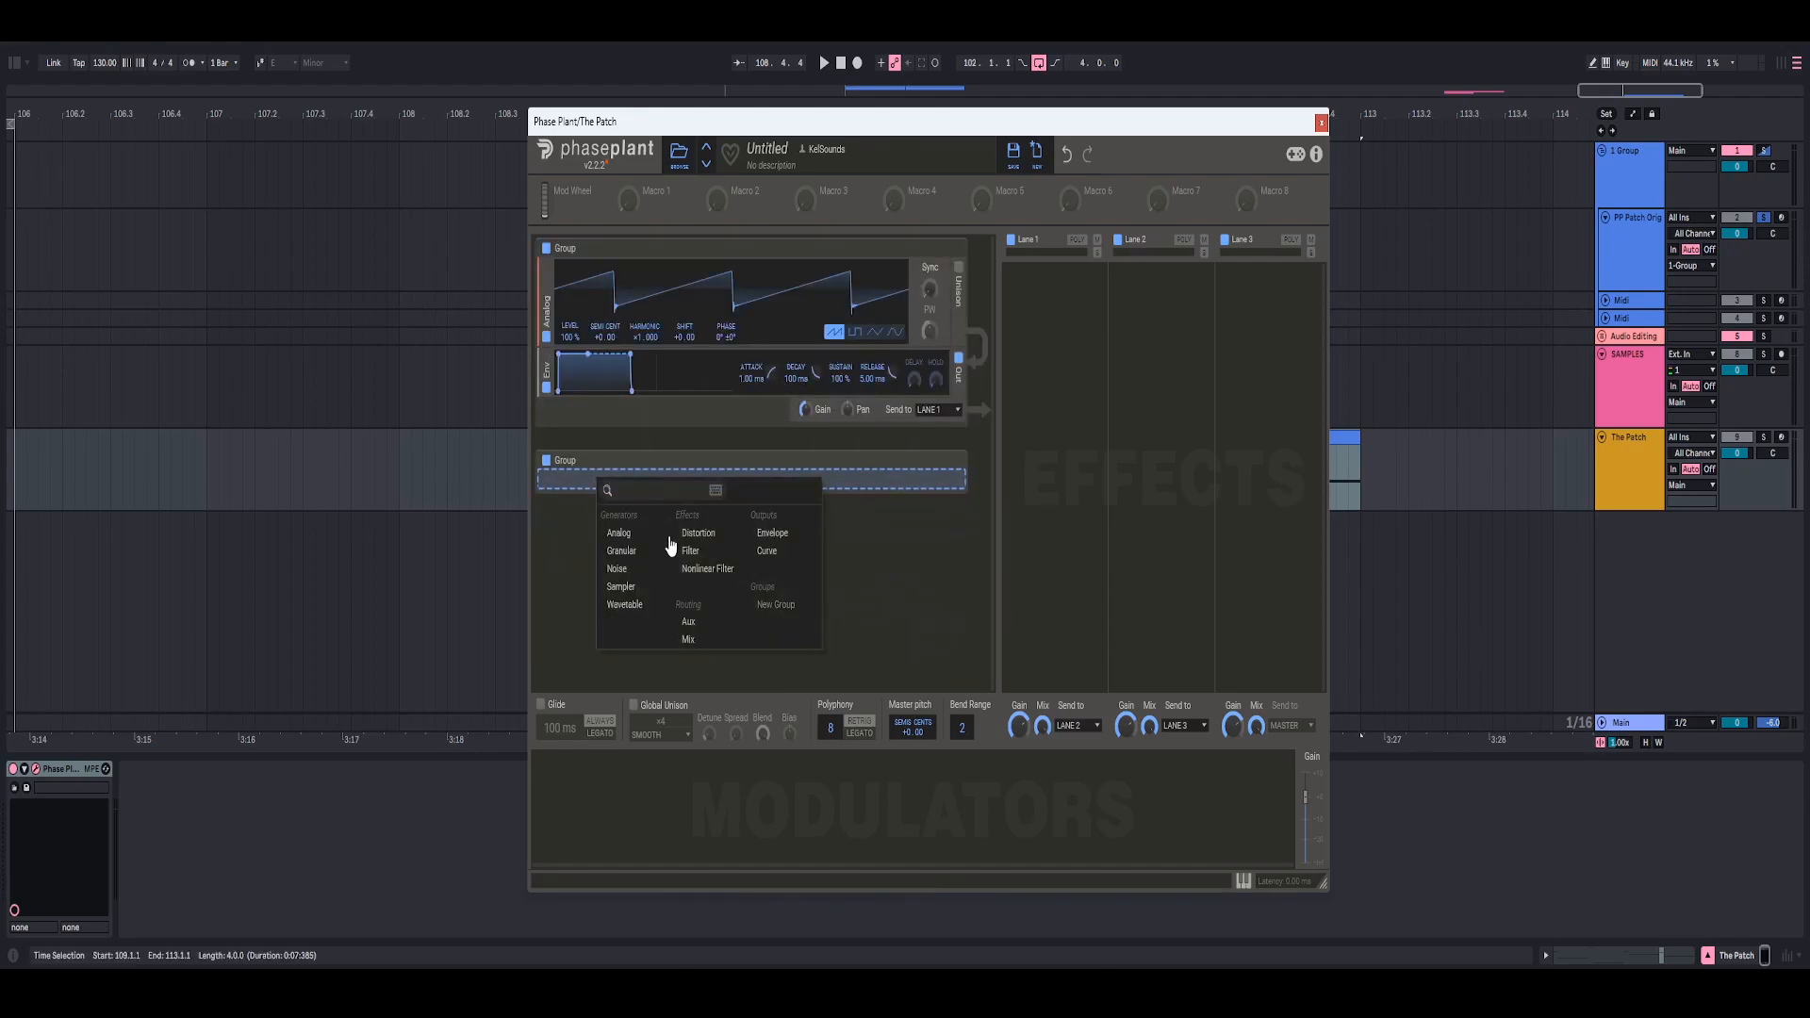
{"action": "left_click", "coordinate": [629, 569]}
{"action": "left_click", "coordinate": [790, 537]}
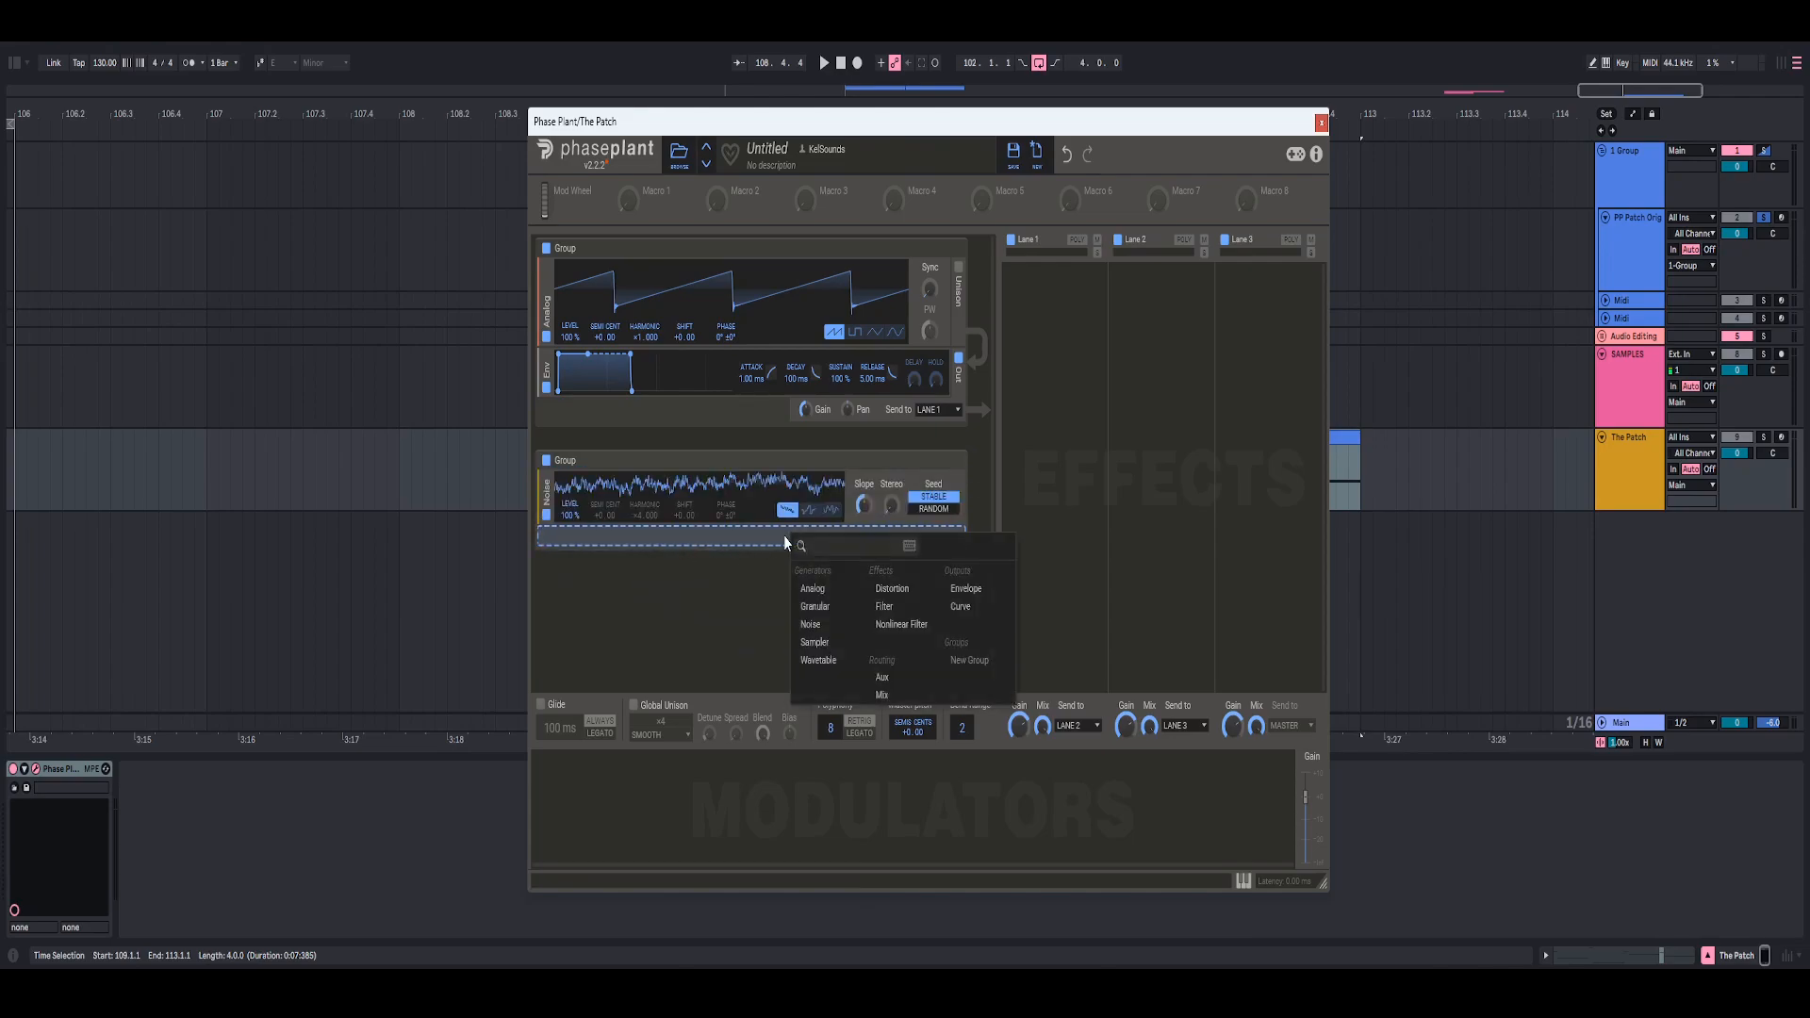
{"action": "left_click", "coordinate": [970, 597]}
{"action": "left_click", "coordinate": [544, 462]}
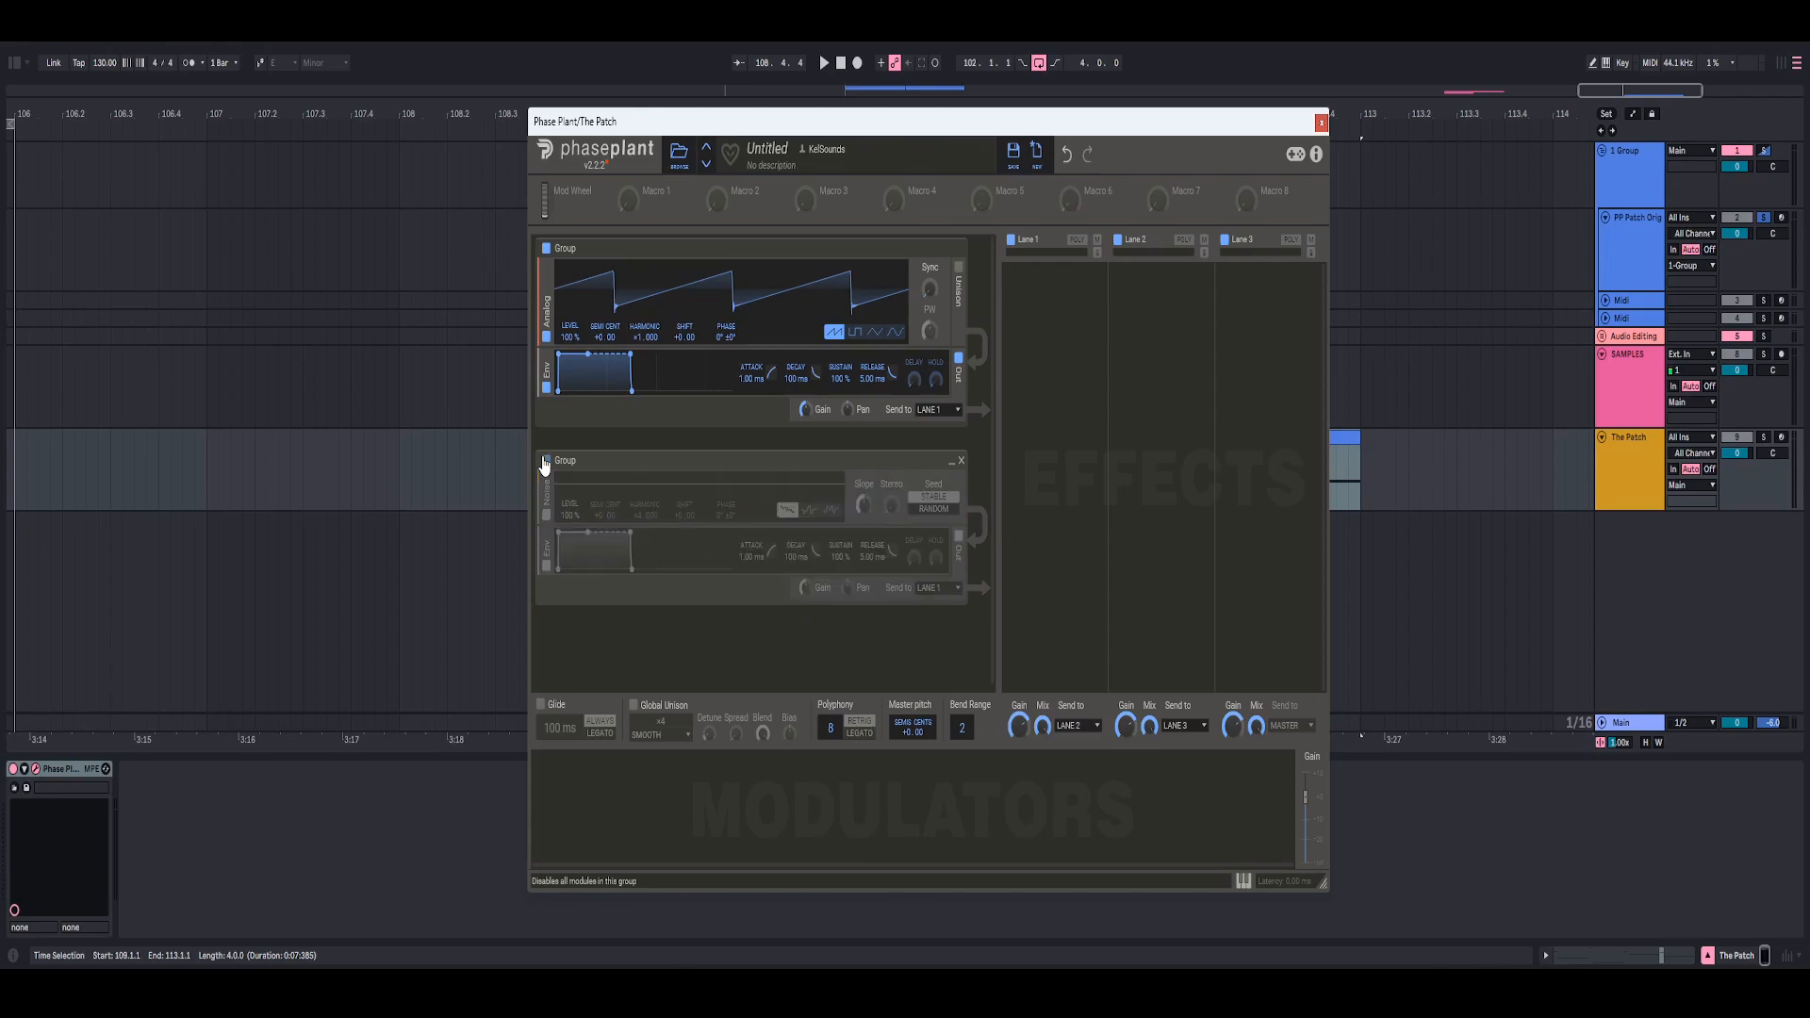
- Enable unison on the Analog oscillator with 2 voices, a detune of 35 ct and increased spread
{"action": "left_click_drag", "start_coordinate": [983, 136], "coordinate": [914, 140]}
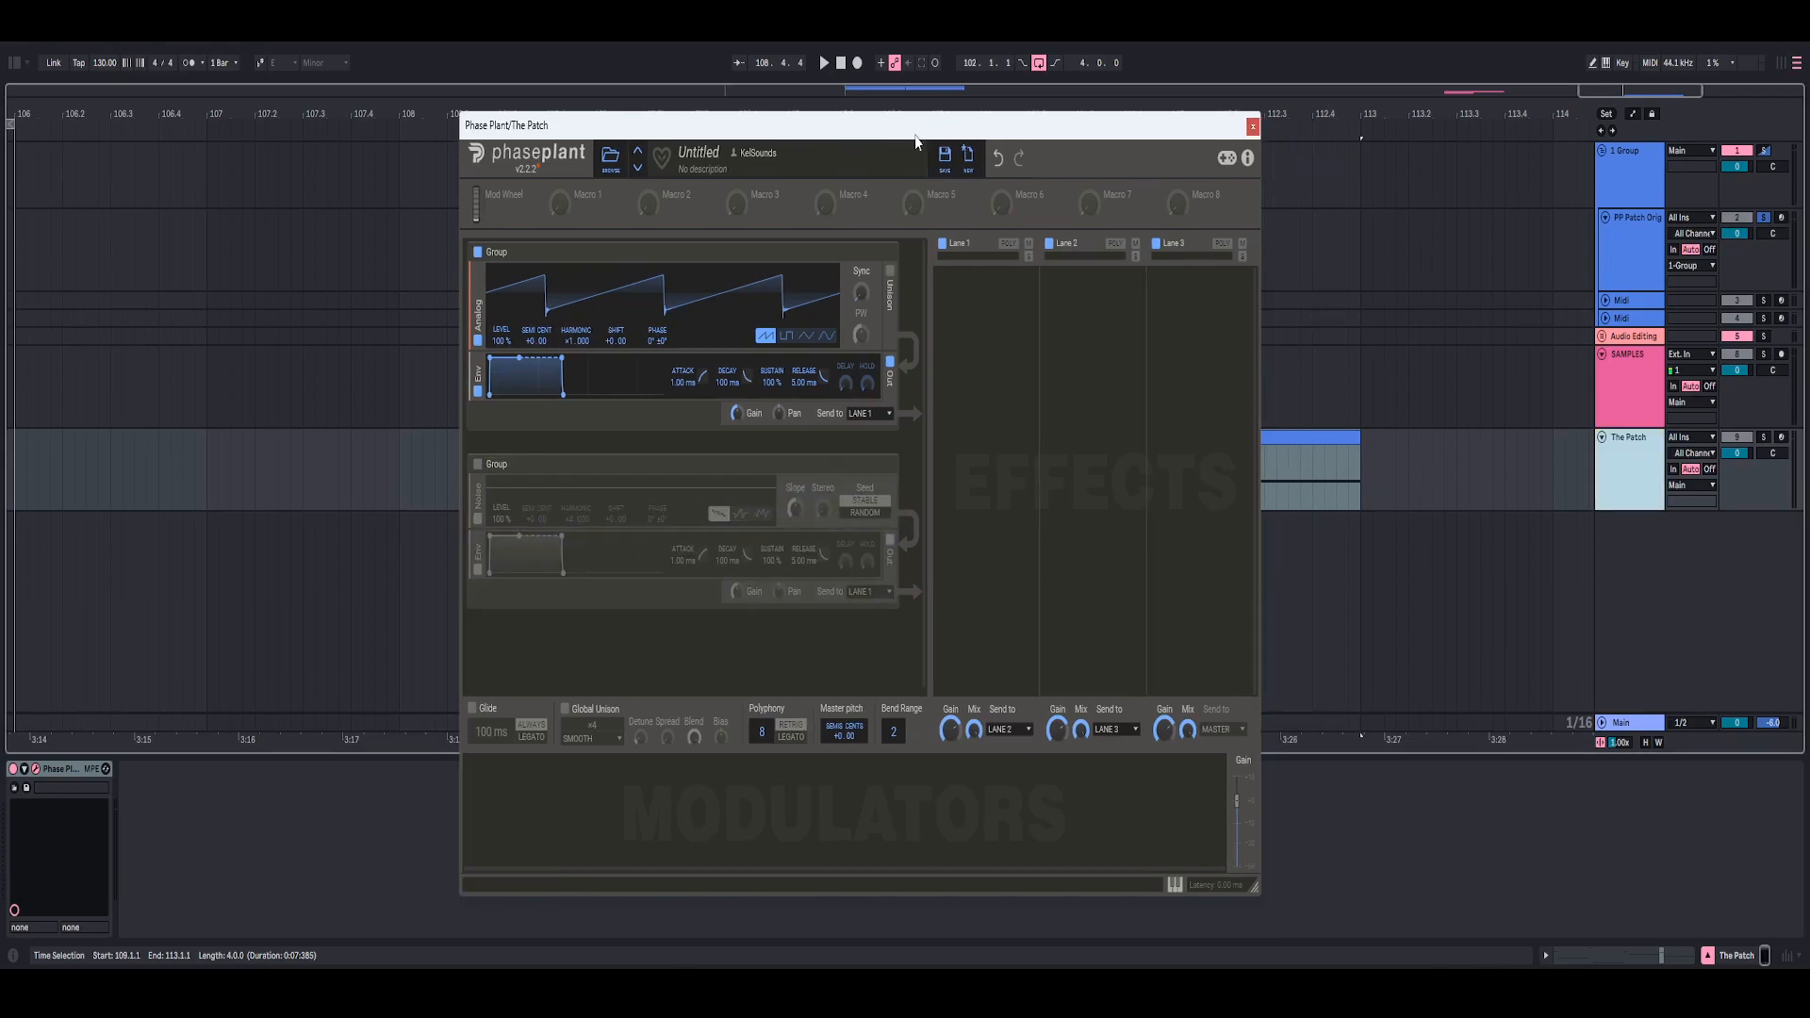
{"action": "left_click", "coordinate": [892, 286]}
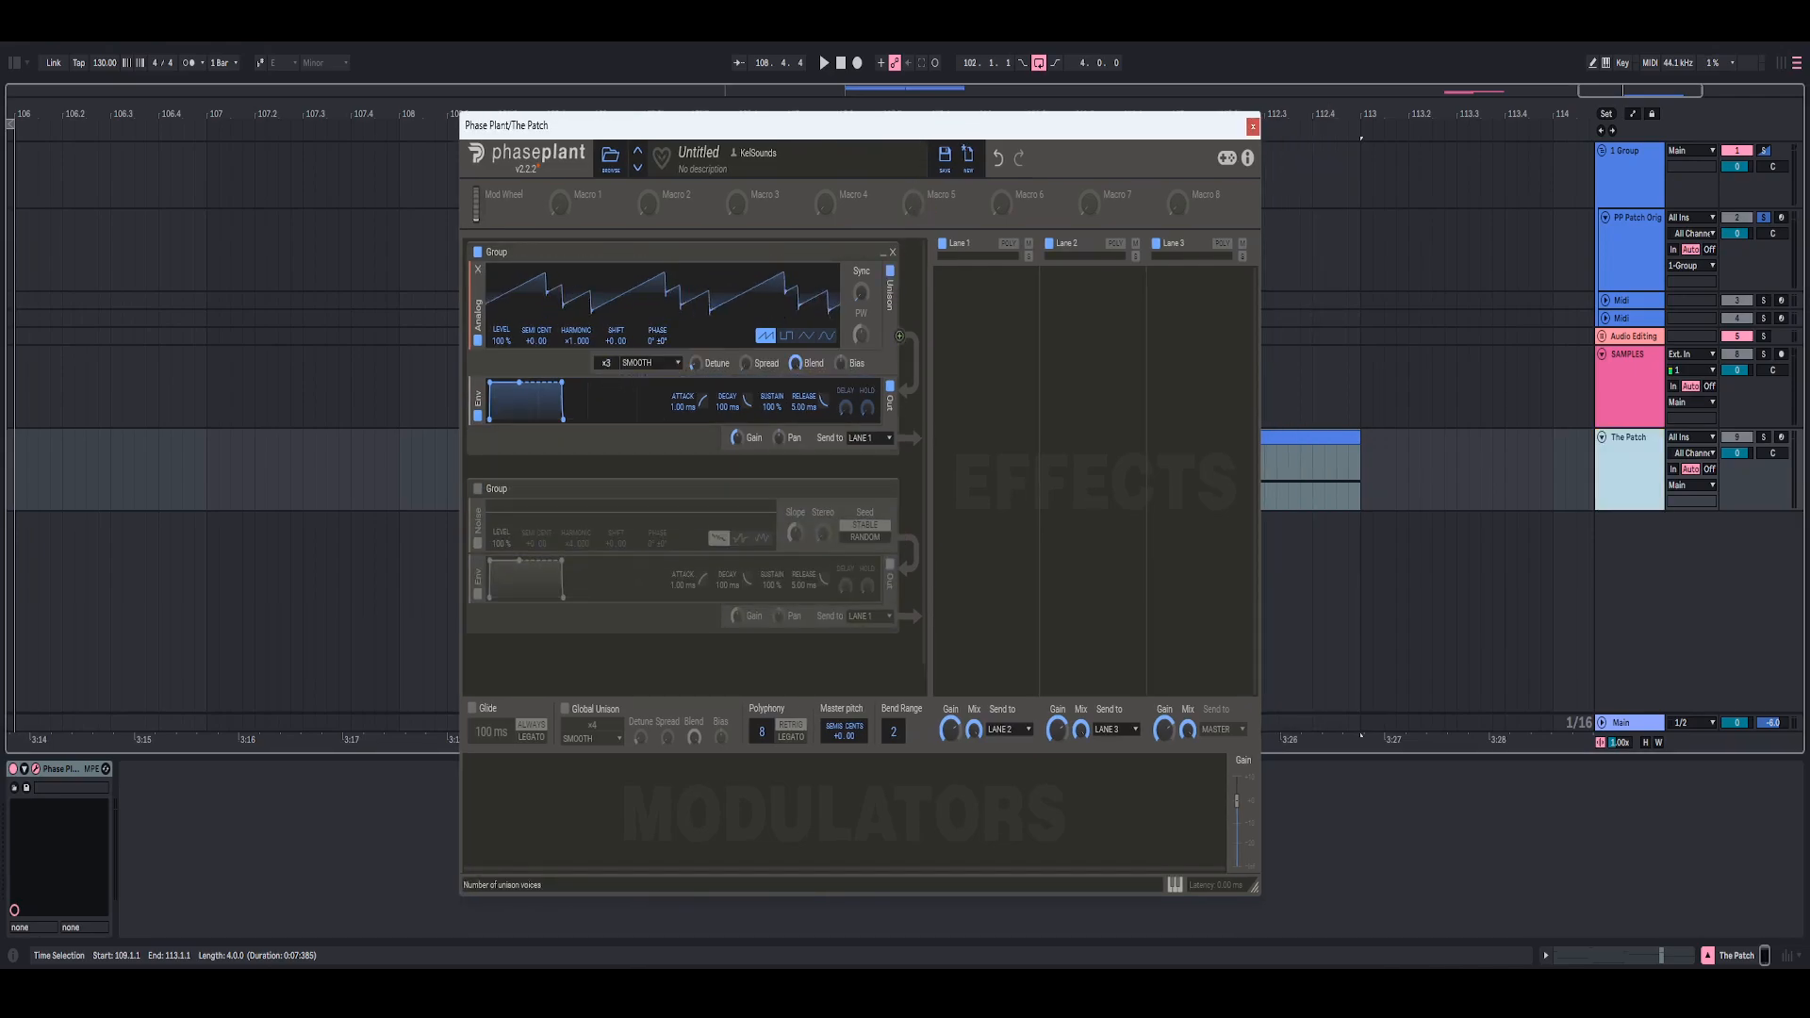
{"action": "scroll", "coordinate": [606, 363], "scroll_direction": "down", "scroll_amount": 1}
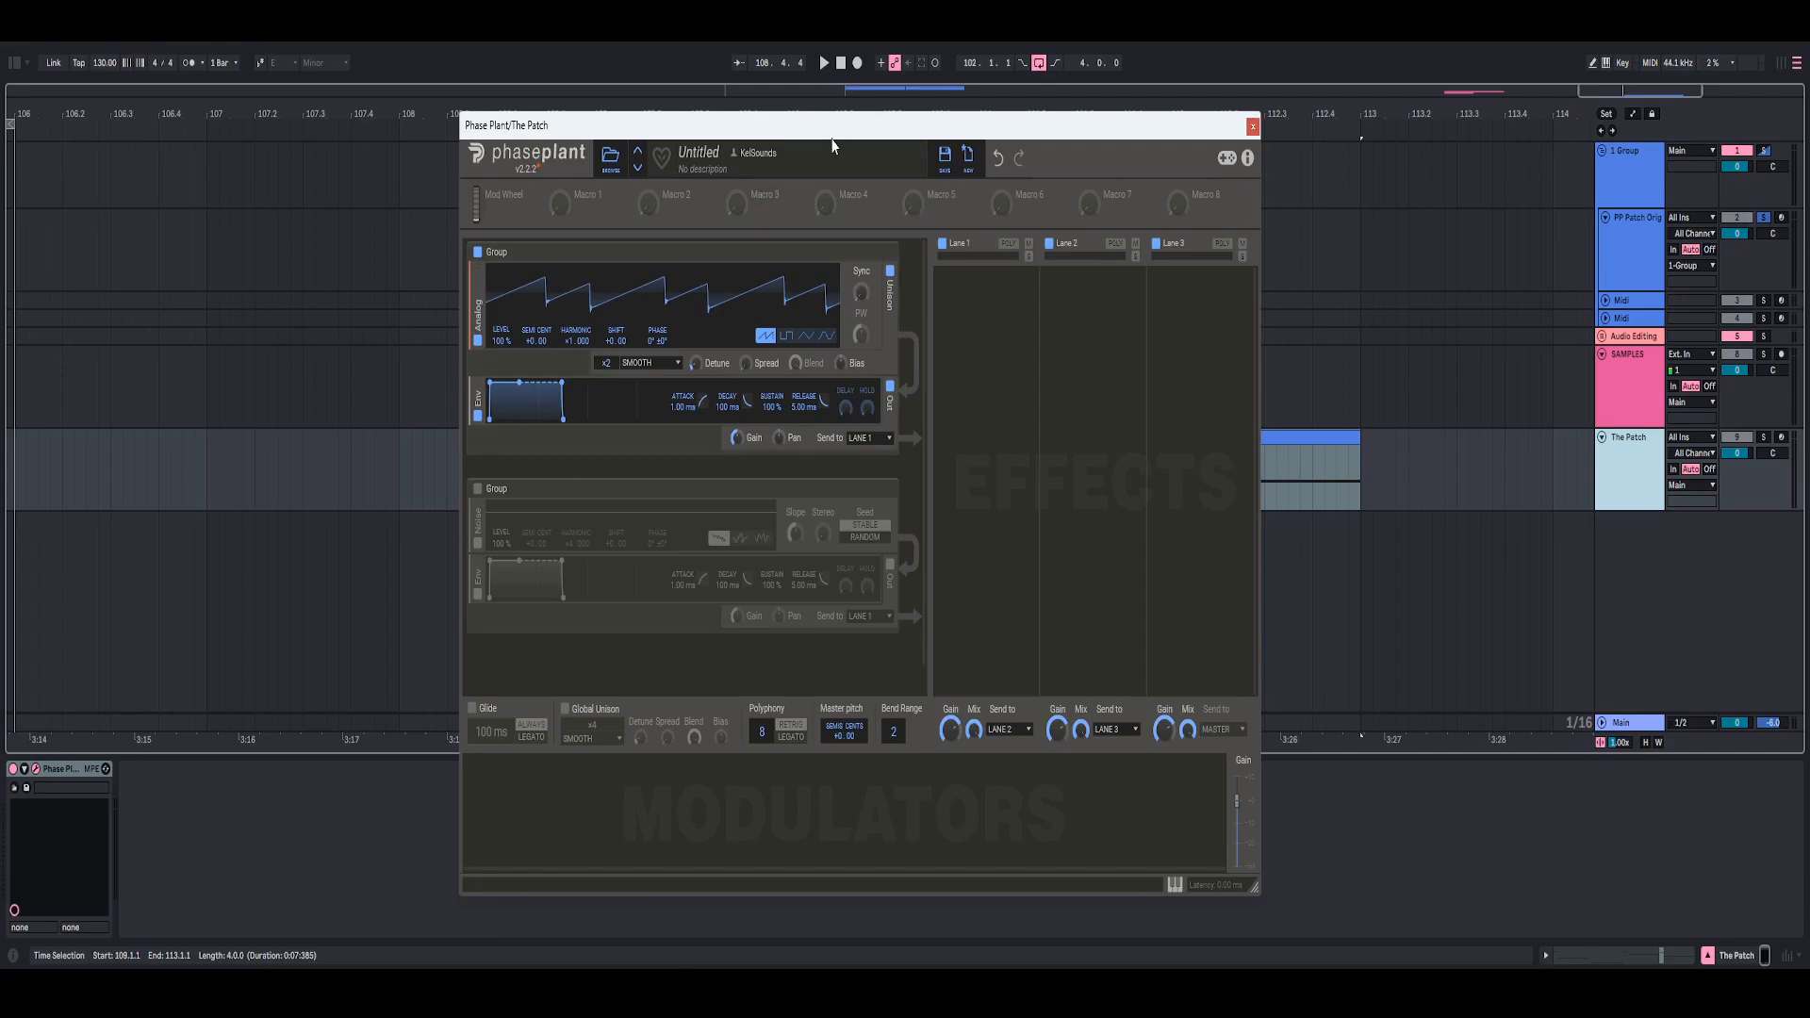
{"action": "mouse_move", "coordinate": [832, 132]}
{"action": "left_mouse_down"}
{"action": "mouse_move", "coordinate": [858, 129]}
{"action": "mouse_move", "coordinate": [844, 125]}
{"action": "left_mouse_up"}
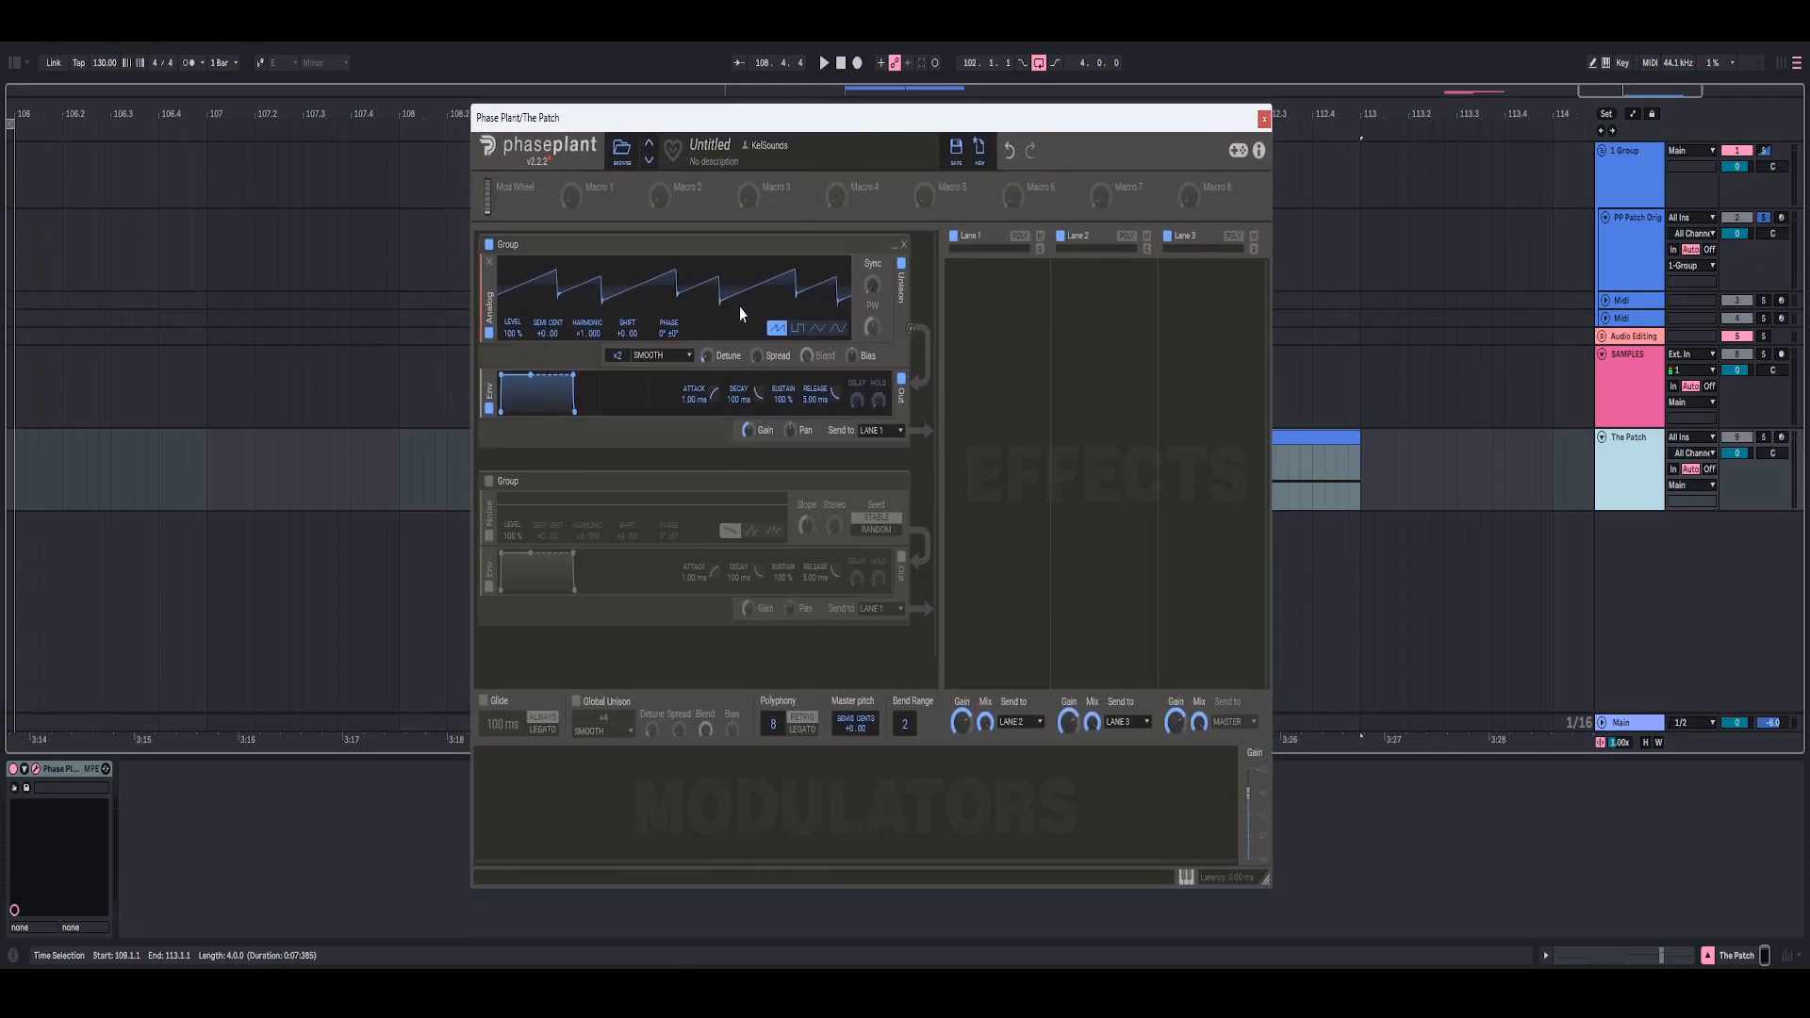
{"action": "mouse_move", "coordinate": [755, 355]}
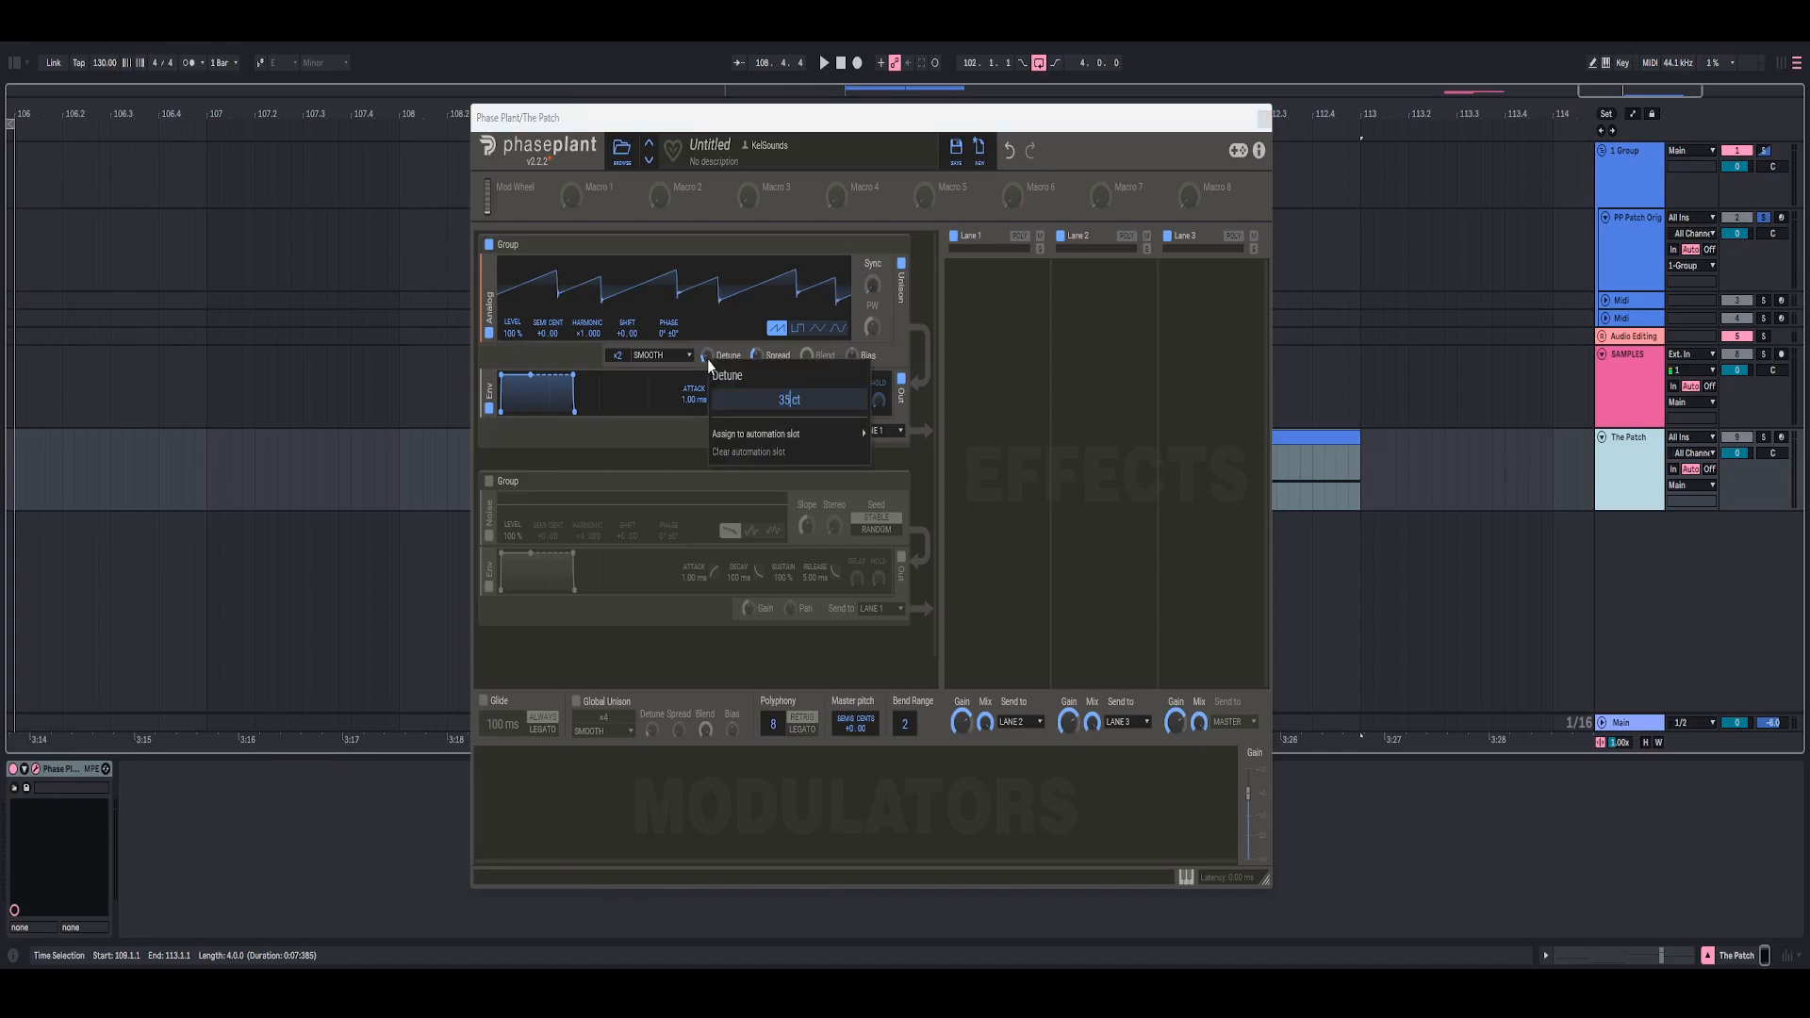
- Solo The Patch track and audition the clip through the Analog oscillator
{"action": "key", "text": "space"}
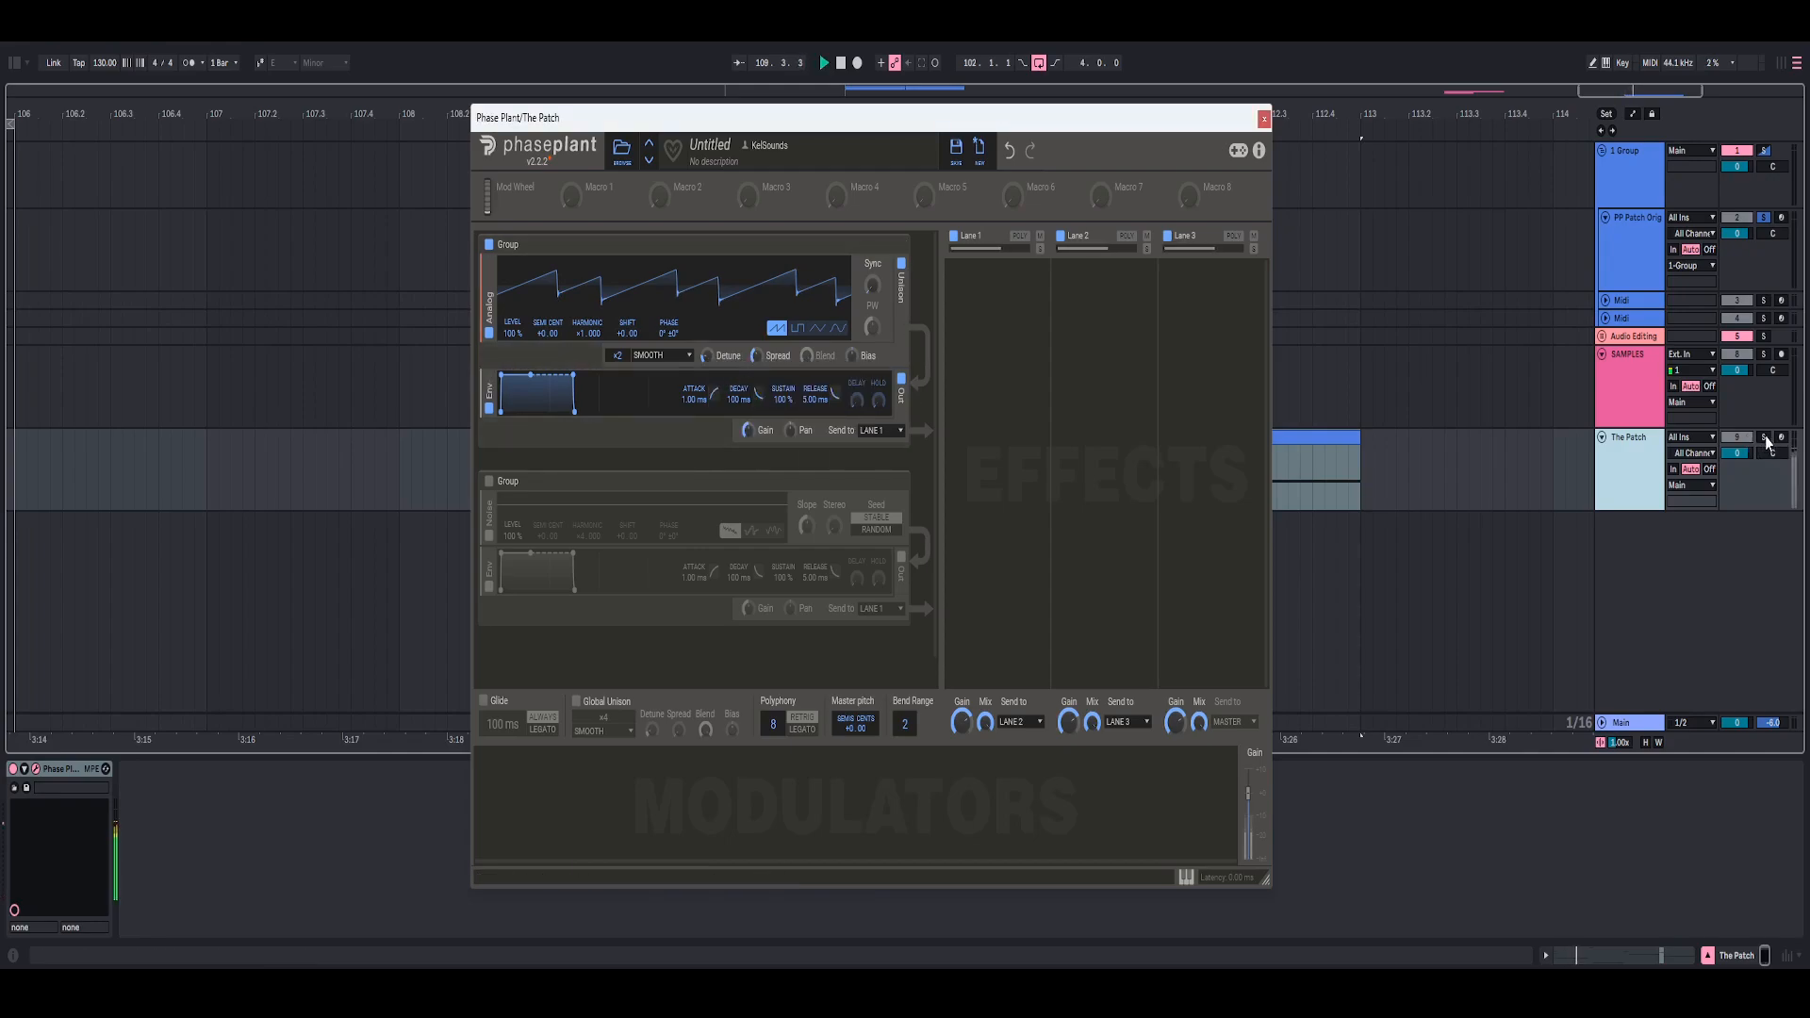
{"action": "left_click", "coordinate": [1763, 437]}
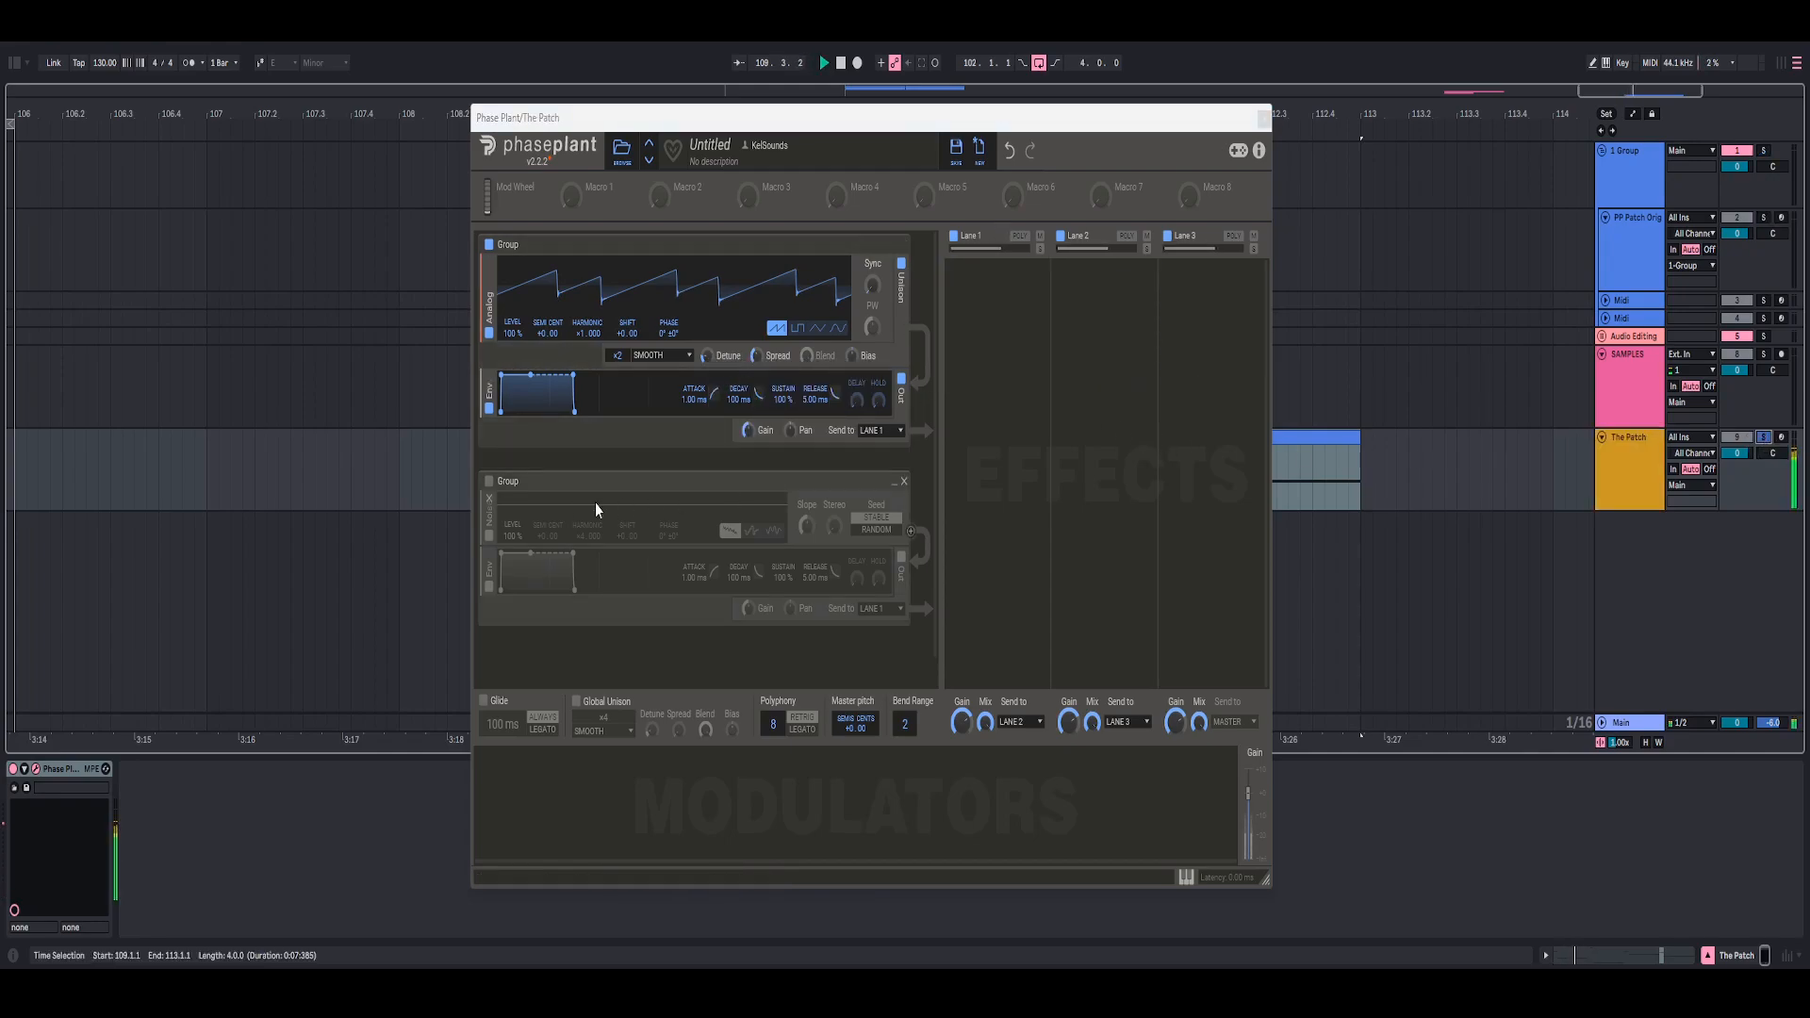
{"action": "key", "text": "space"}
{"action": "left_click", "coordinate": [717, 221]}
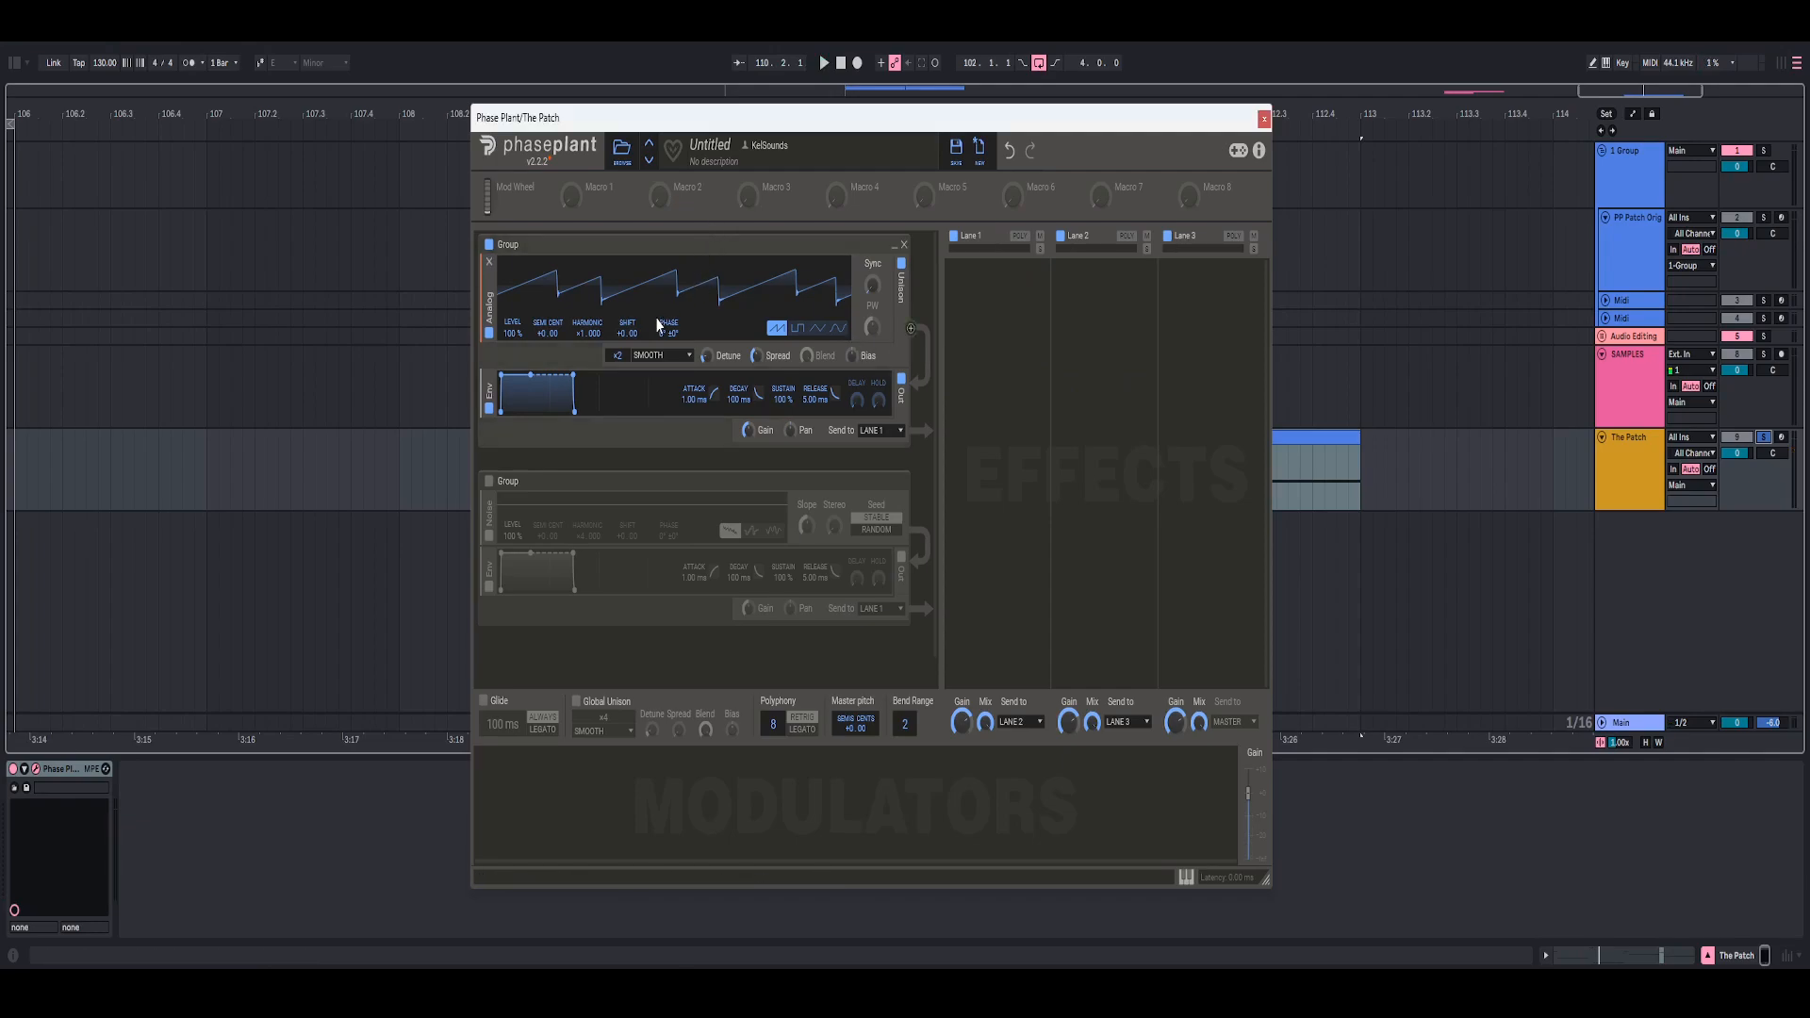
- Set the Analog oscillator's phase randomization to ±180° and rename its group Sa
{"action": "left_click_drag", "start_coordinate": [673, 333], "coordinate": [673, 198]}
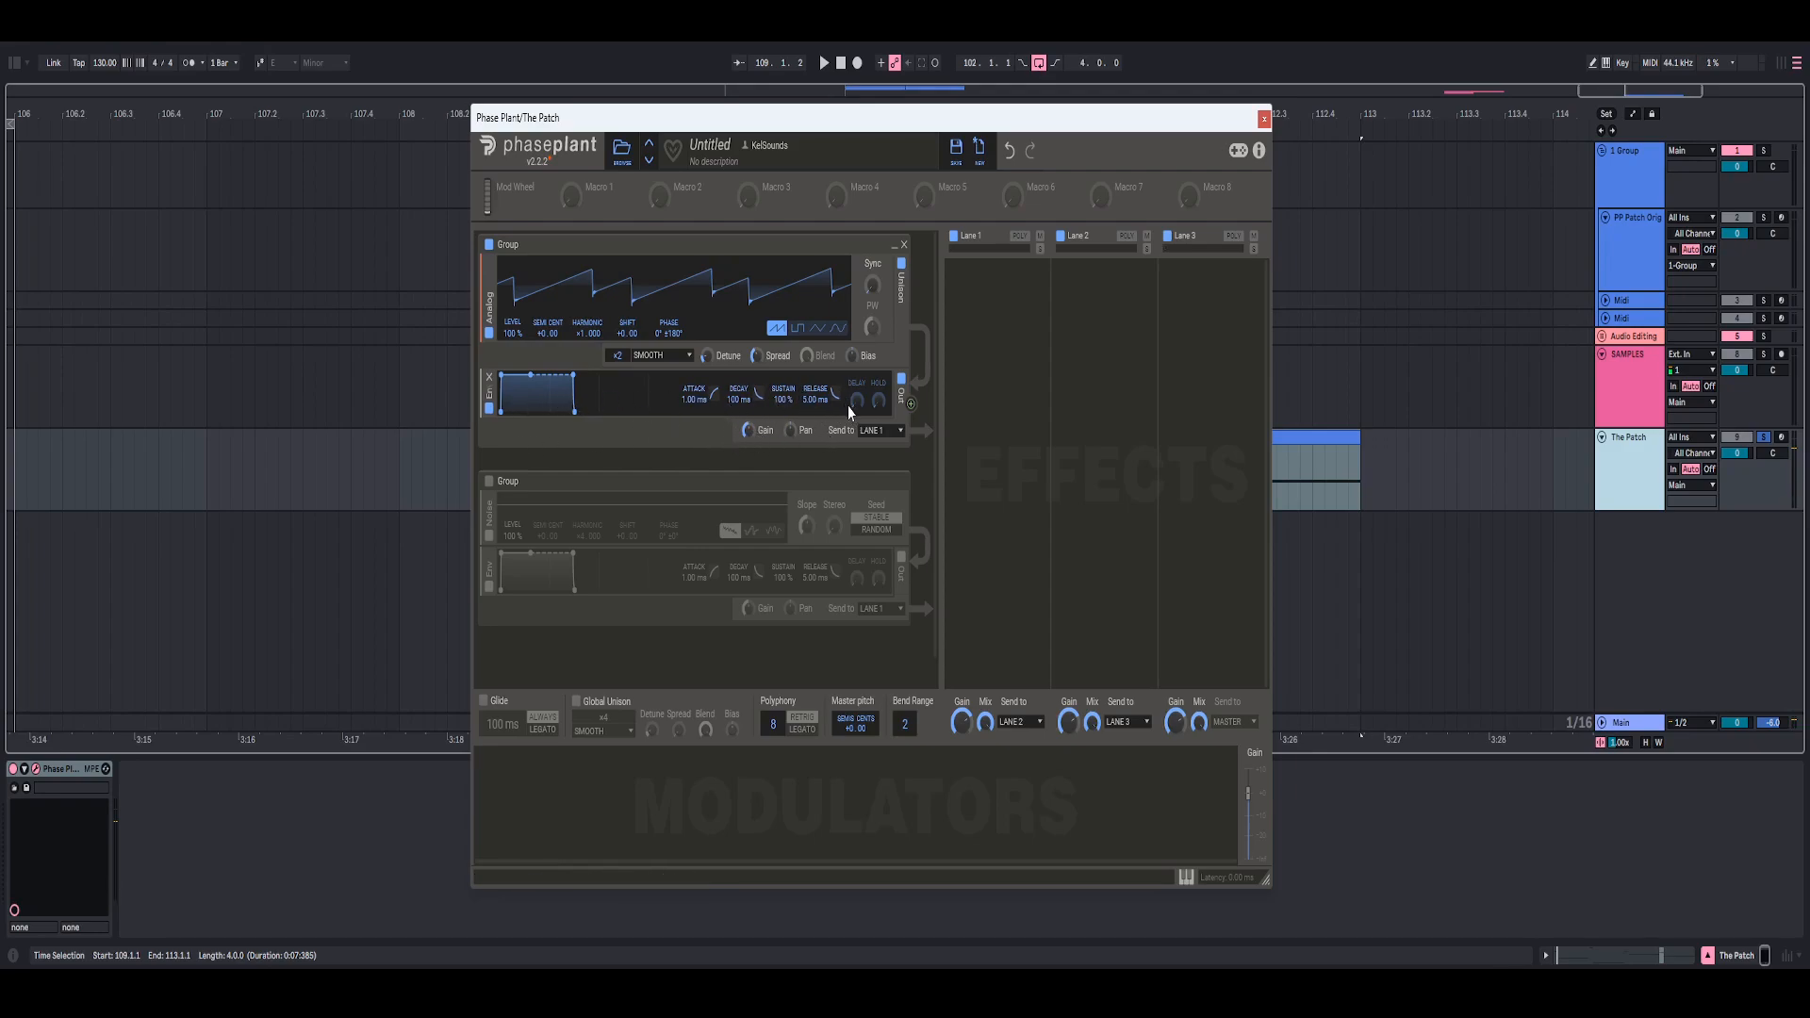
{"action": "scroll", "coordinate": [807, 400], "scroll_direction": "down", "scroll_amount": 1}
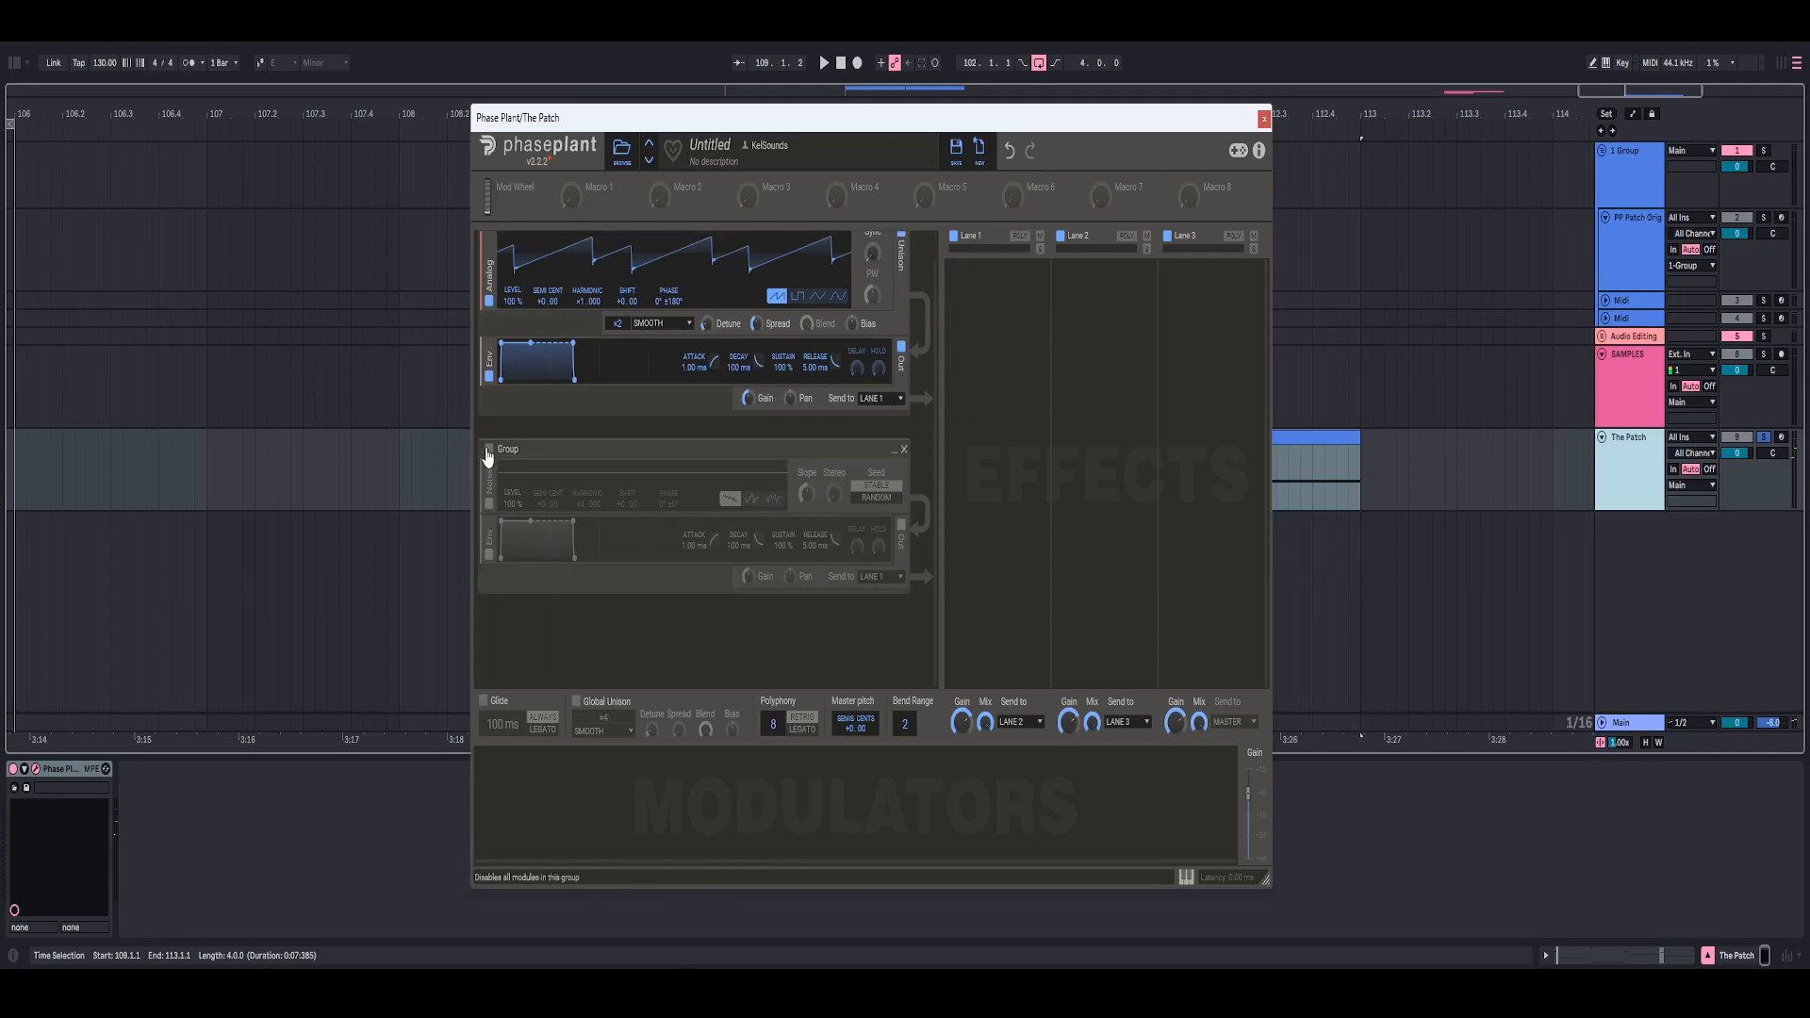
{"action": "scroll", "coordinate": [578, 436], "scroll_direction": "up", "scroll_amount": 1}
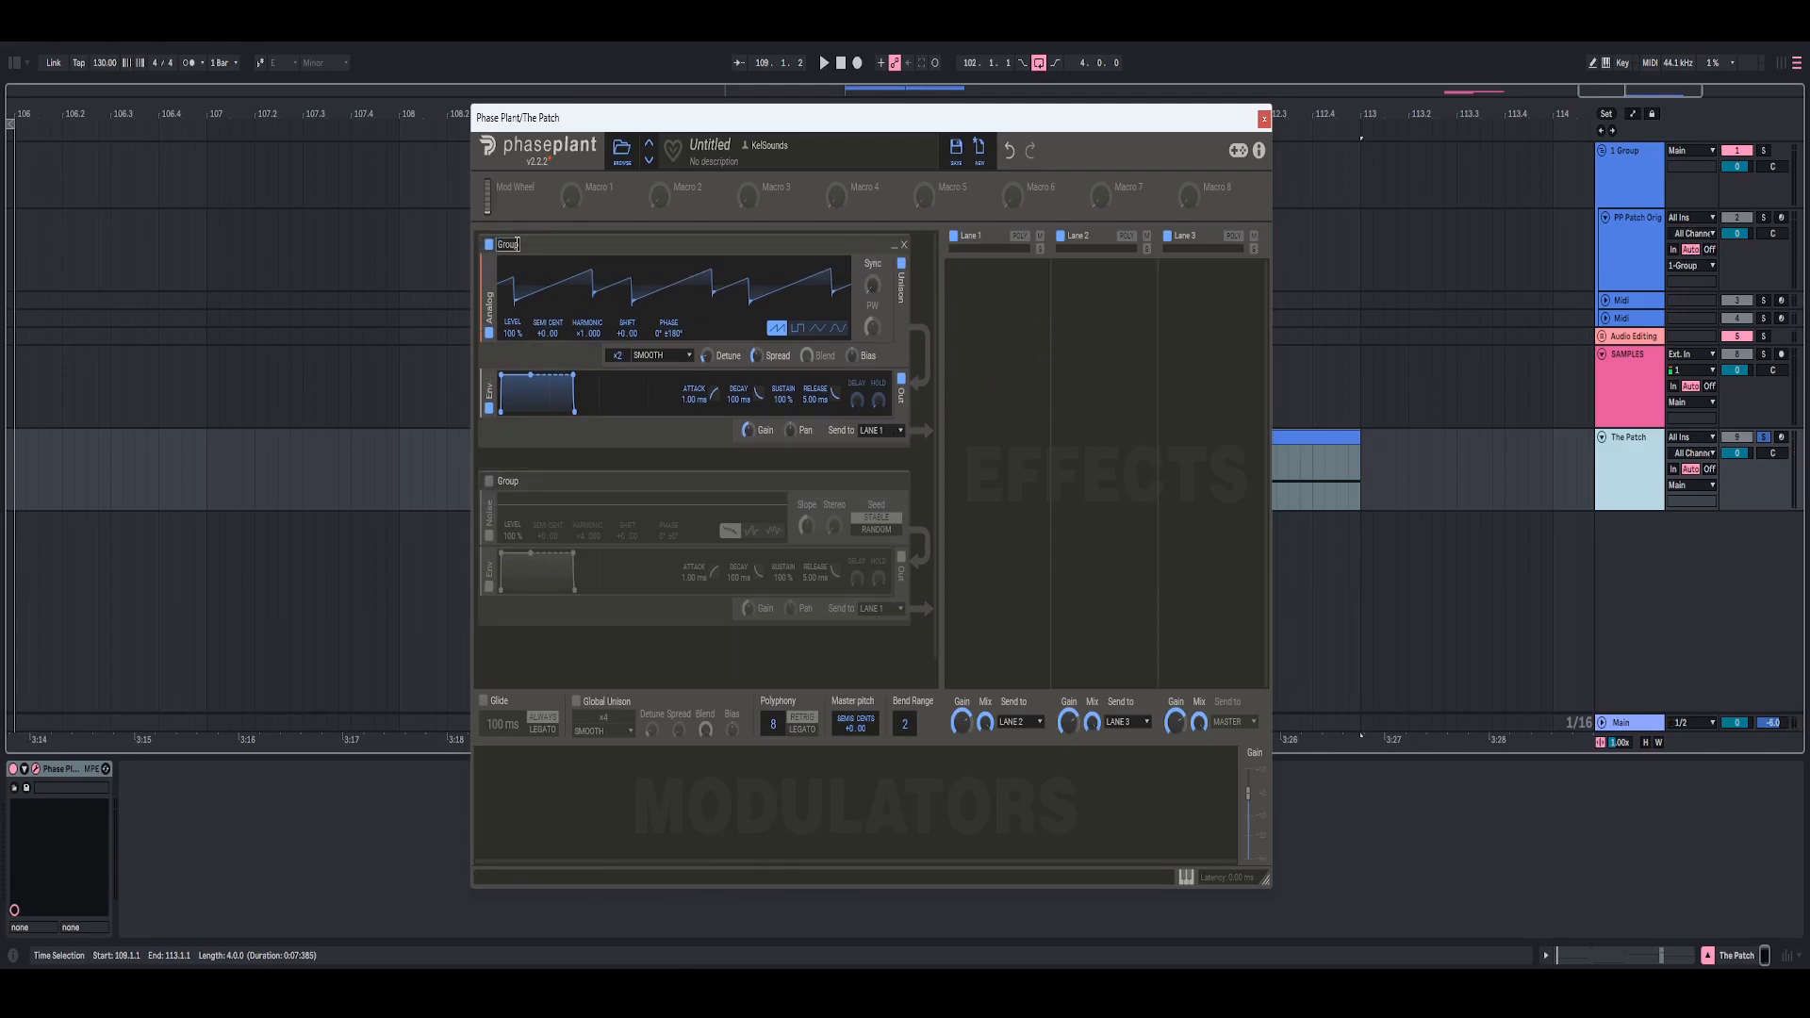
{"action": "double_click", "coordinate": [516, 244]}
{"action": "type", "text": "Sa"}
- Rename the second generator group Noise and turn the group back on
{"action": "scroll", "coordinate": [518, 283], "scroll_direction": "down", "scroll_amount": 1}
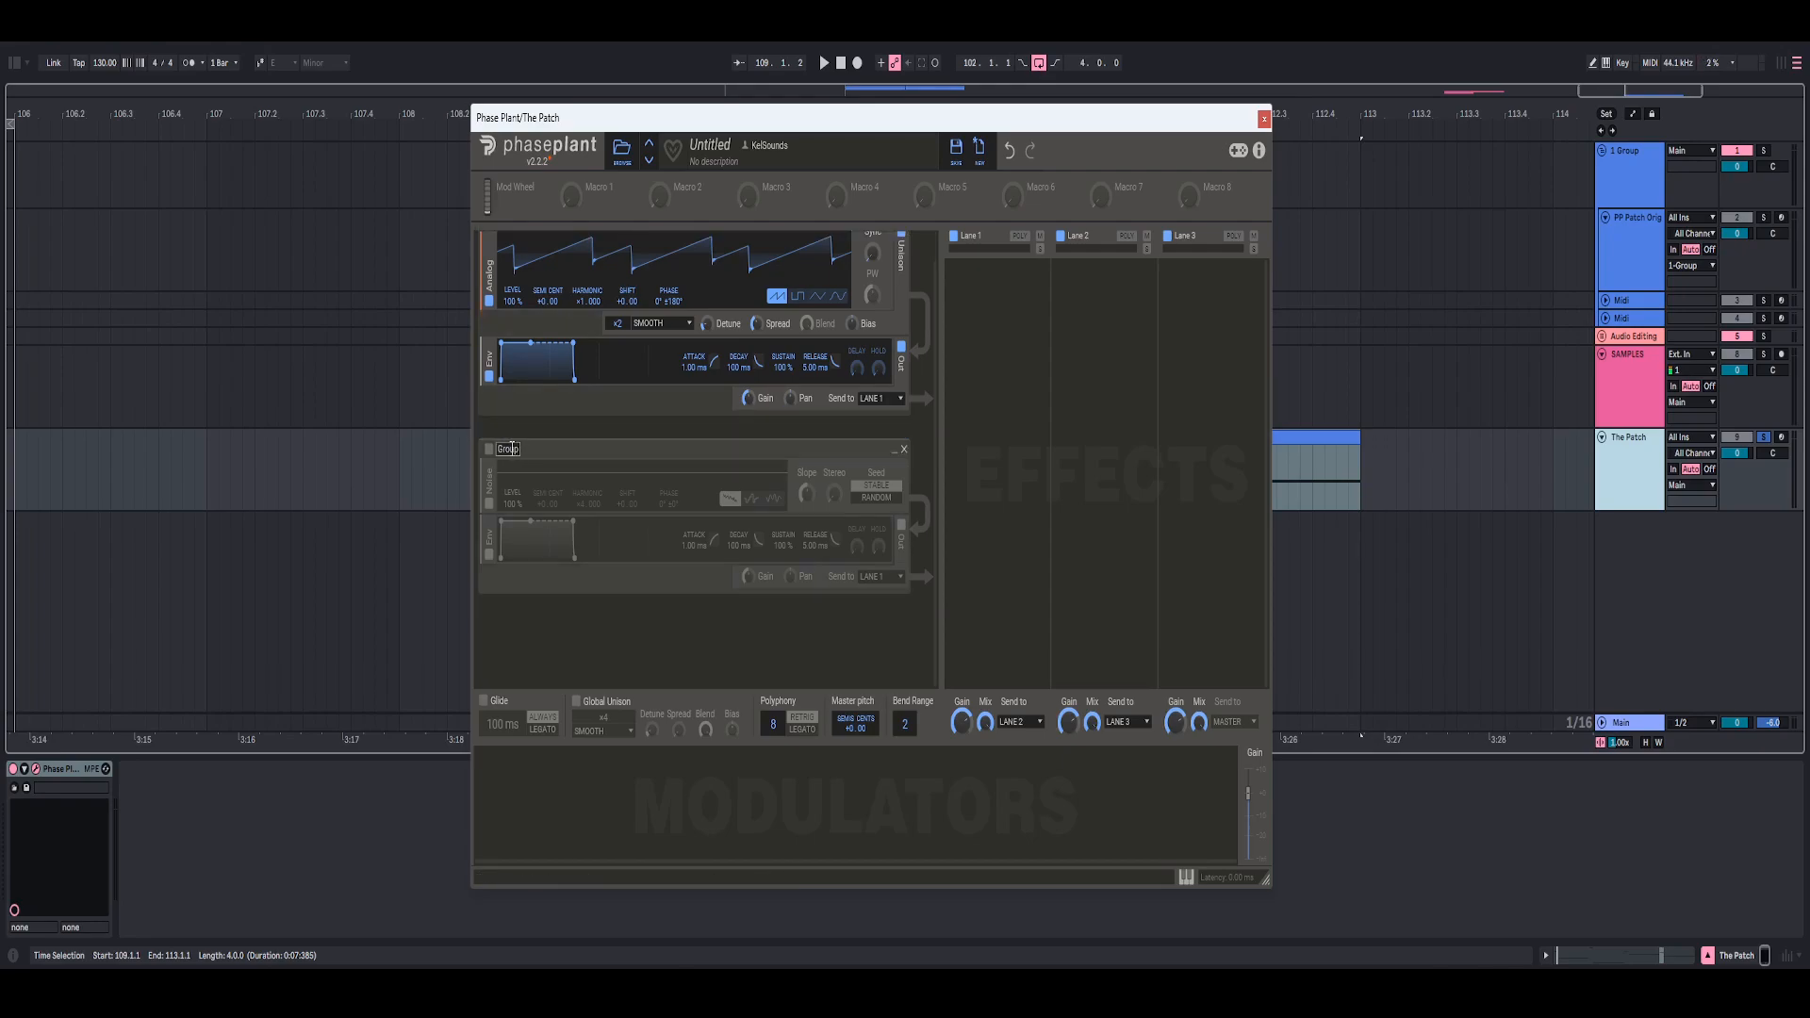
{"action": "double_click", "coordinate": [506, 448]}
{"action": "type", "text": "Noise"}
{"action": "key", "text": "Return"}
{"action": "left_click", "coordinate": [489, 450]}
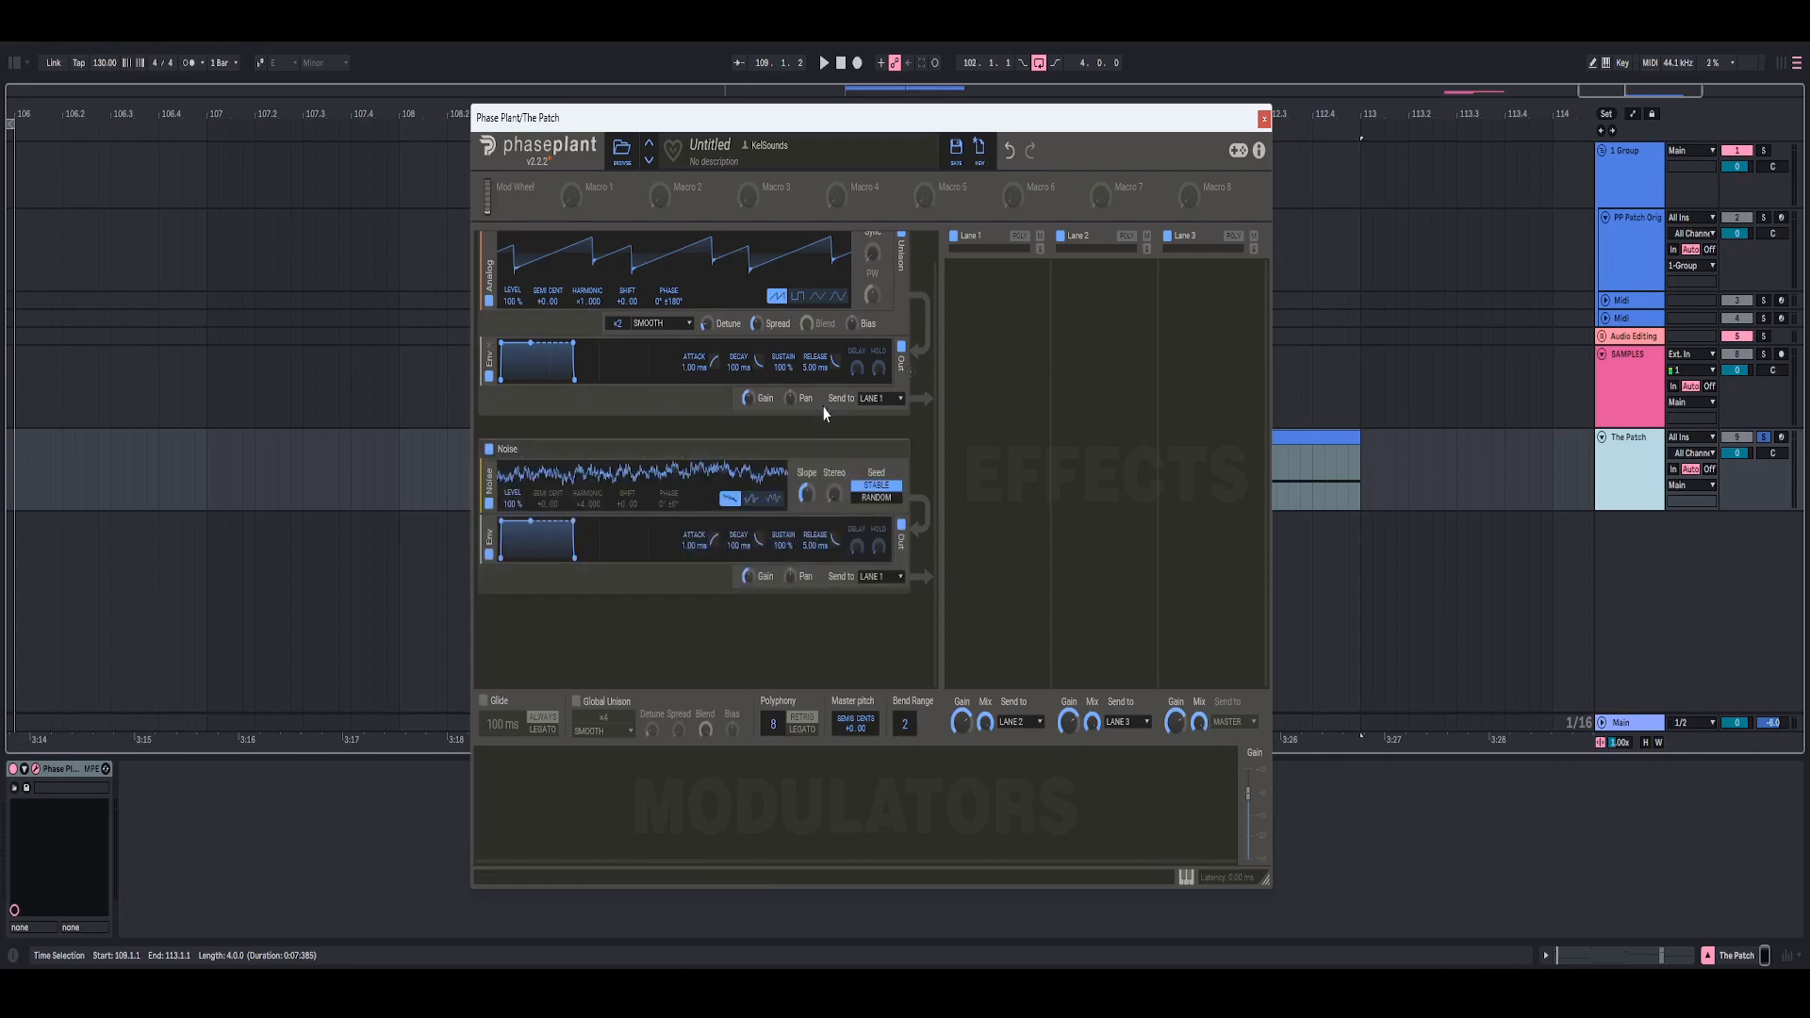
- Insert a Filter between the Noise generator and its envelope, and set it to high-pass
{"action": "left_click", "coordinate": [804, 518]}
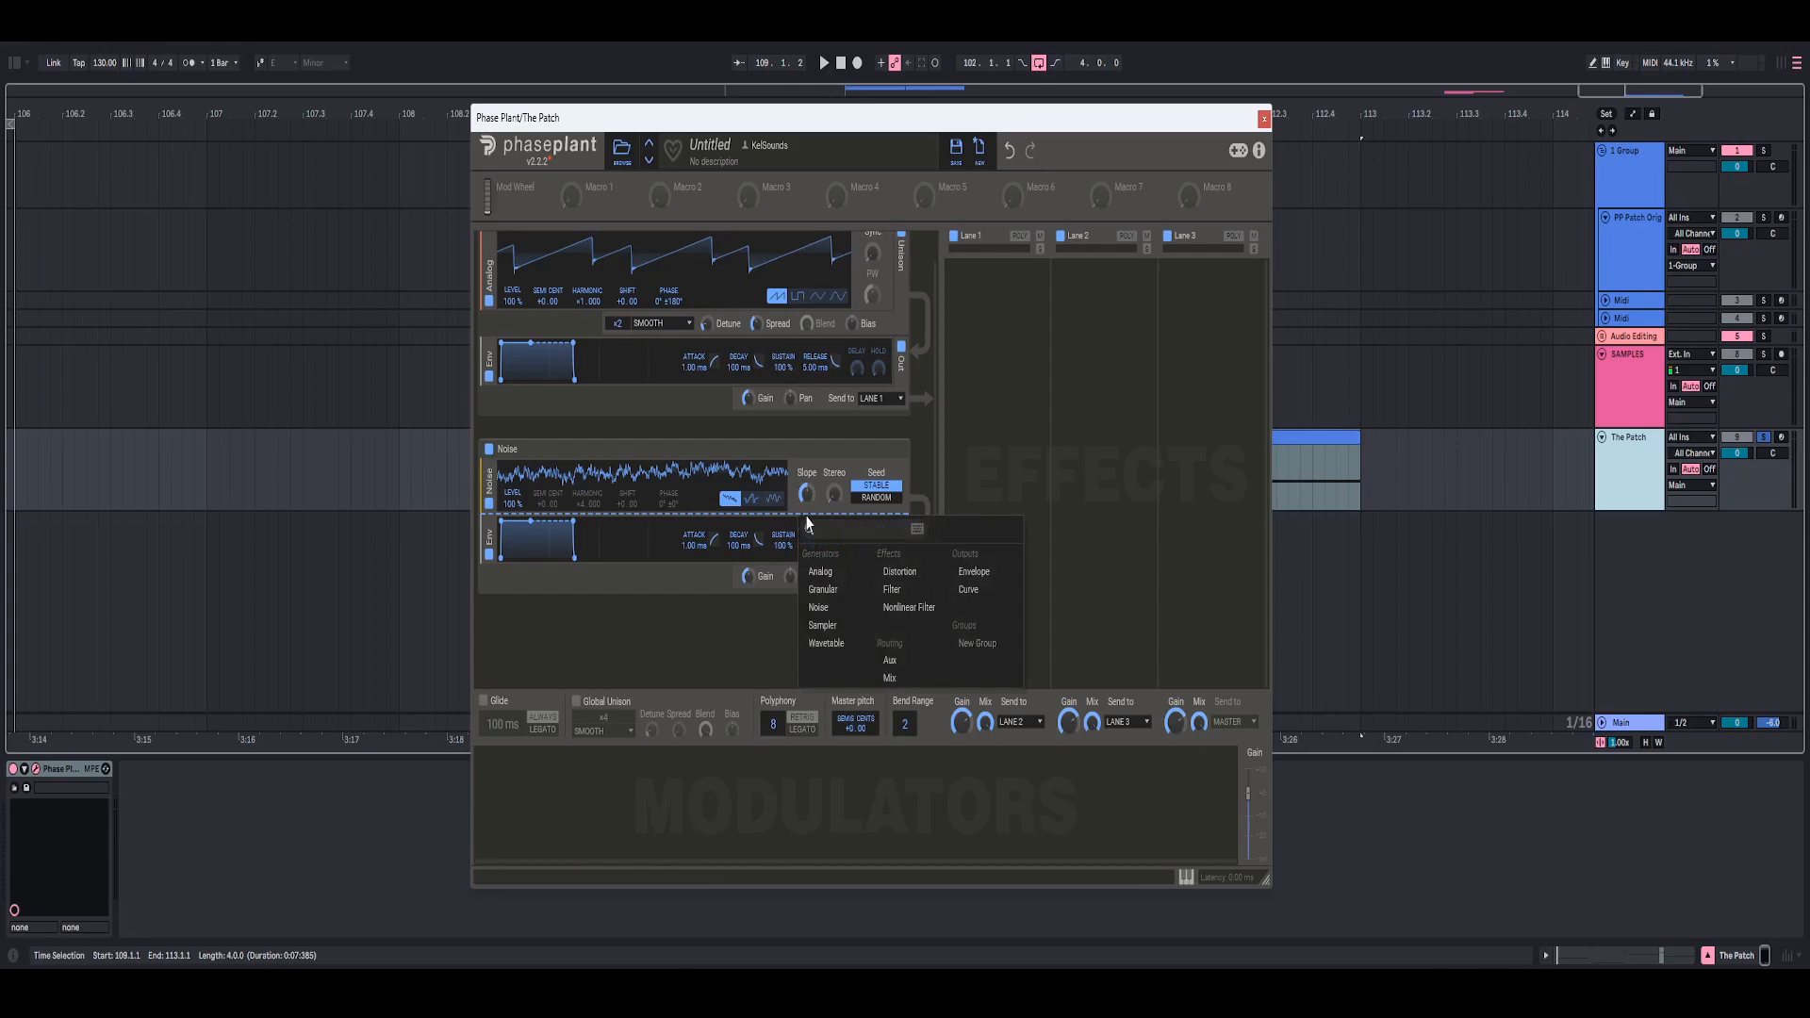
{"action": "left_click", "coordinate": [886, 589]}
{"action": "scroll", "coordinate": [779, 456], "scroll_direction": "down", "scroll_amount": 1}
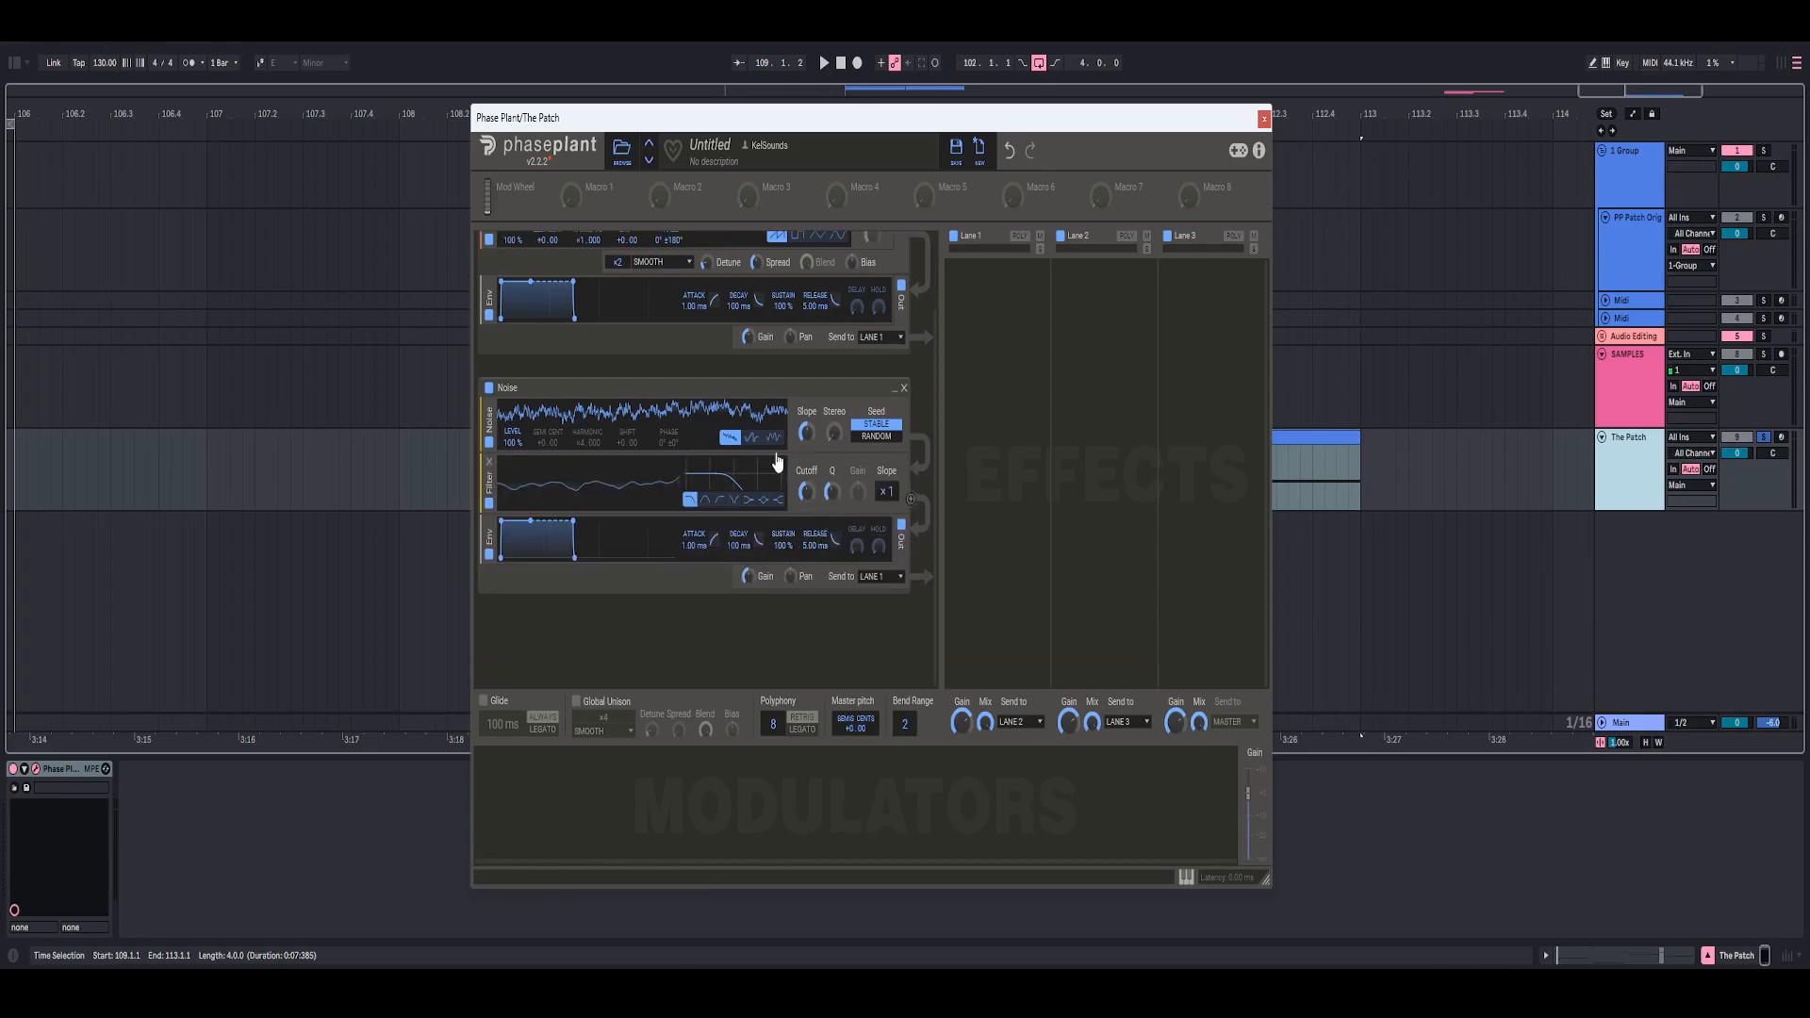
{"action": "left_click", "coordinate": [722, 502]}
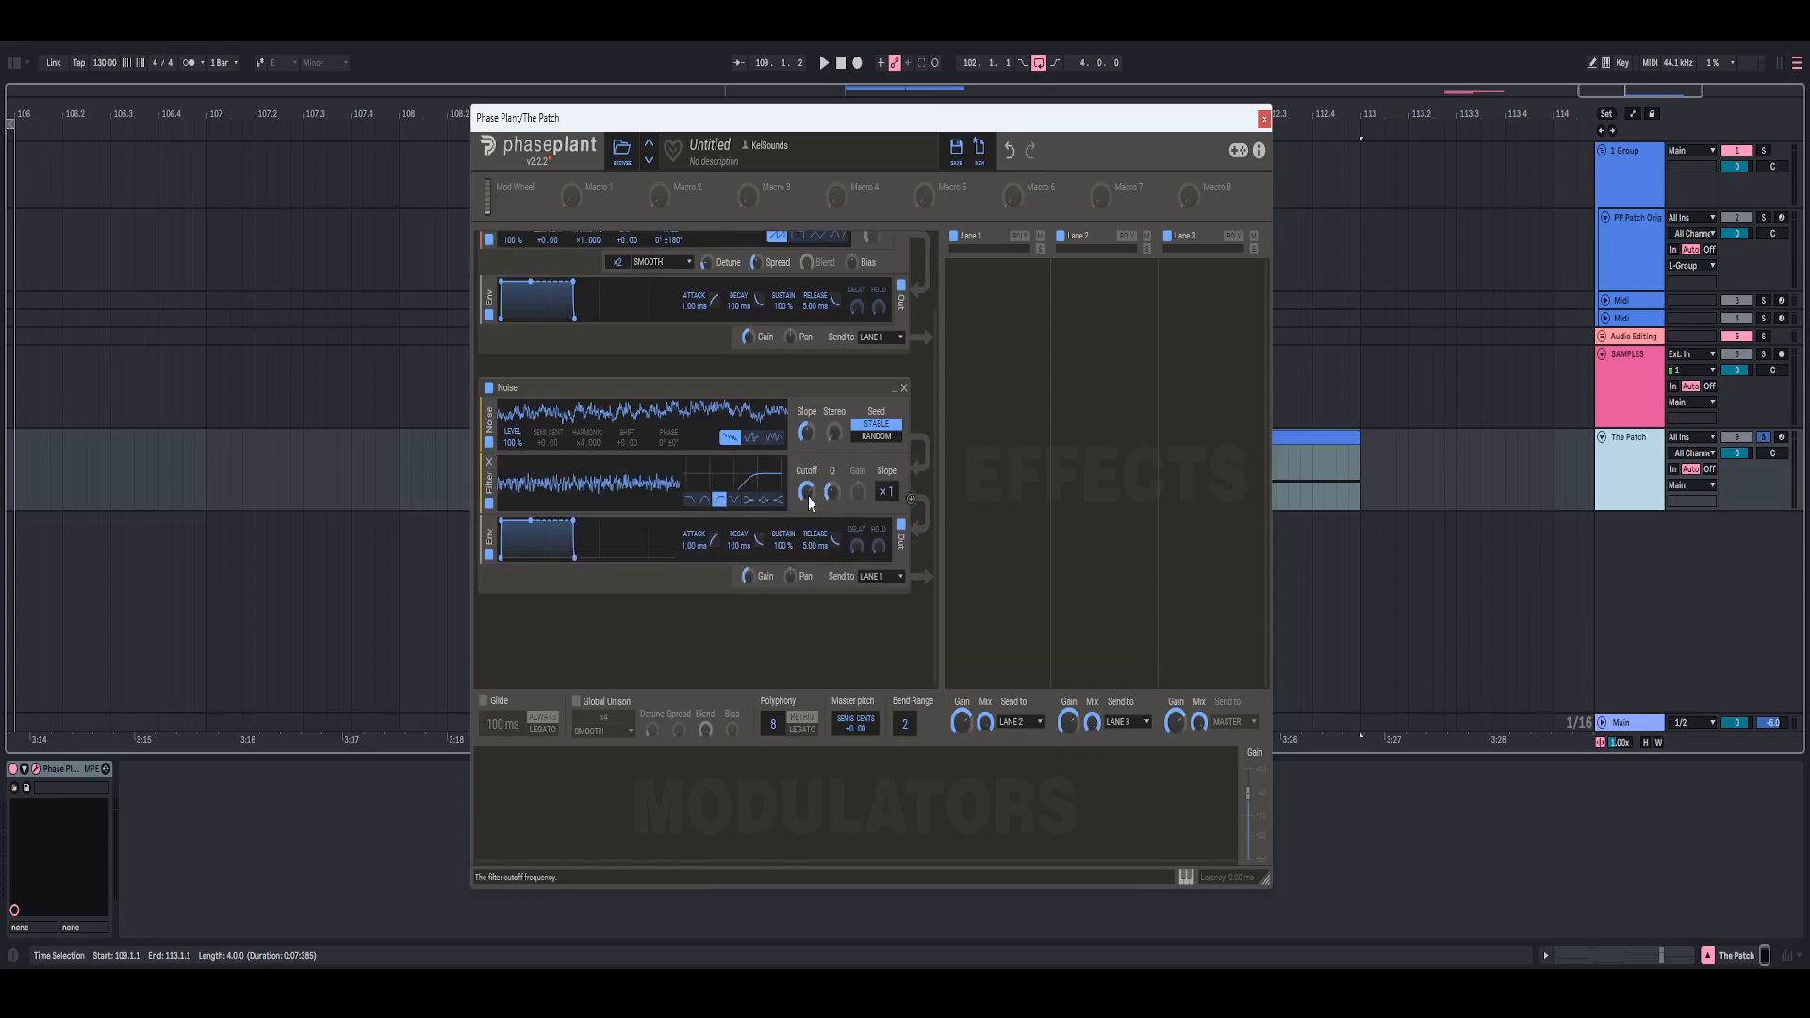
- Raise the Noise filter's cutoff, turn the Noise group's output gain down to about -20.6 dB, and audition the clip
{"action": "scroll", "coordinate": [807, 495], "scroll_direction": "up", "scroll_amount": 2}
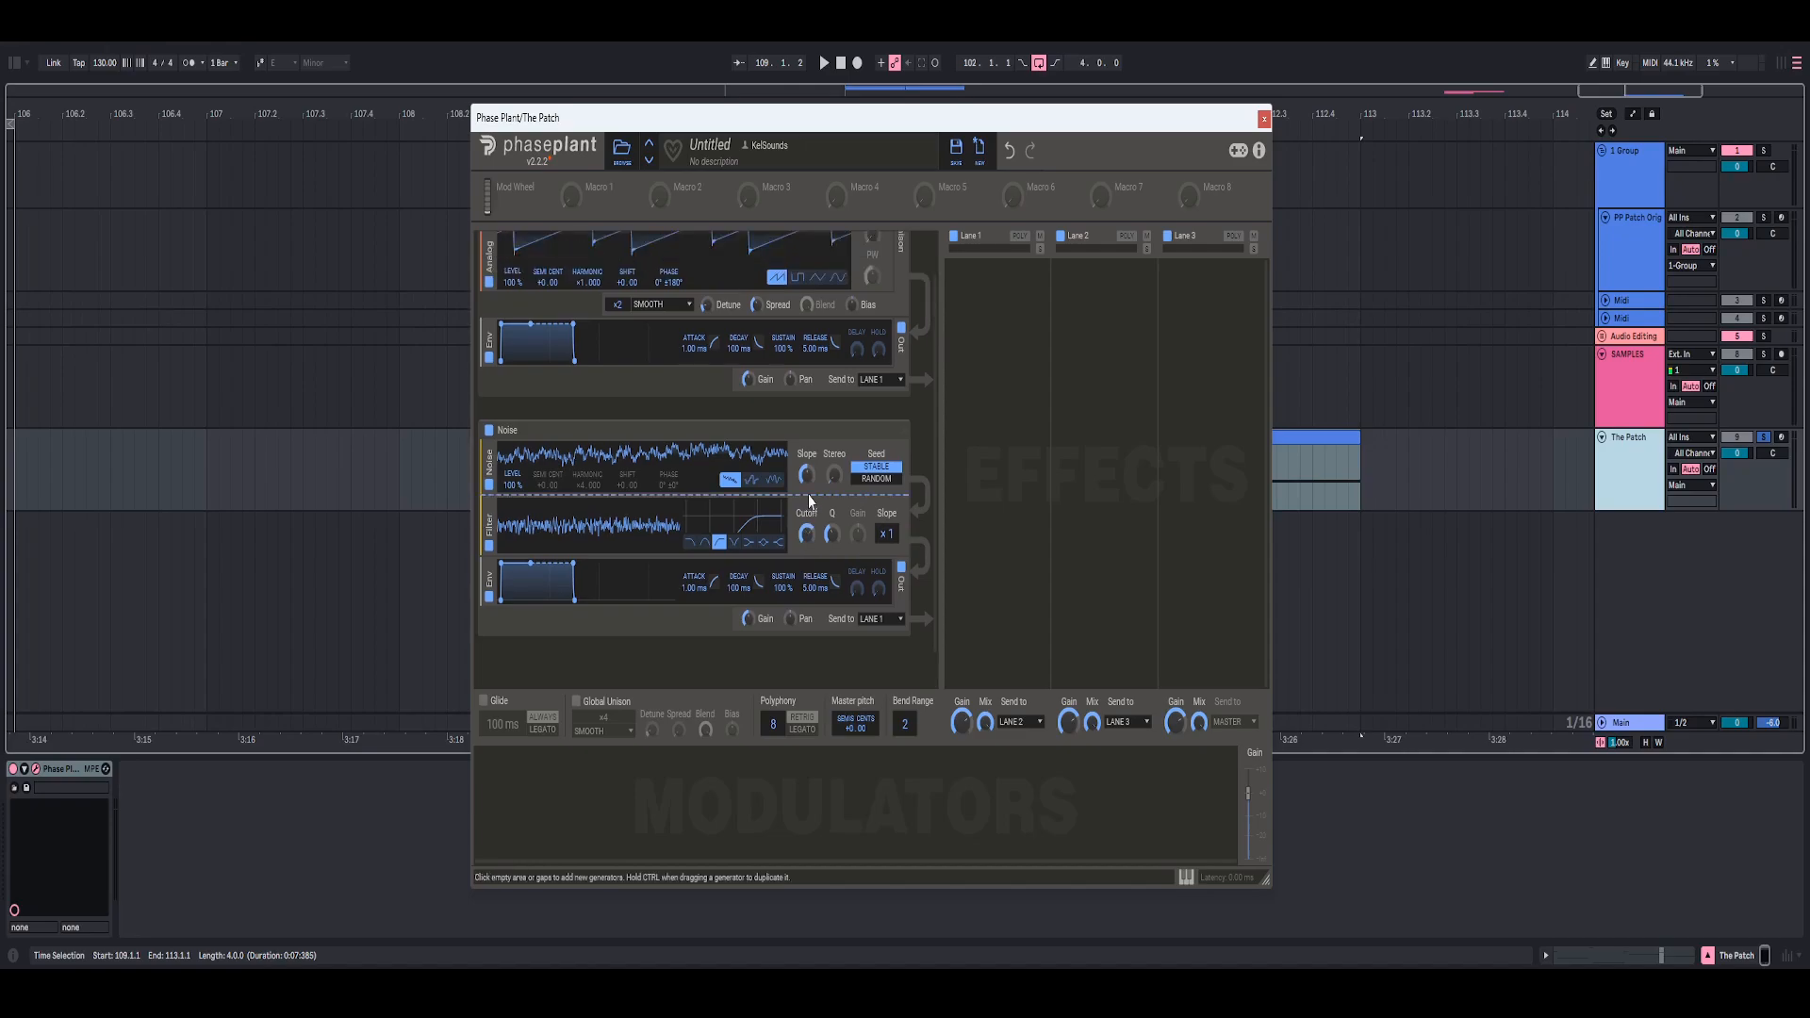
{"action": "scroll", "coordinate": [770, 513], "scroll_direction": "down", "scroll_amount": 2}
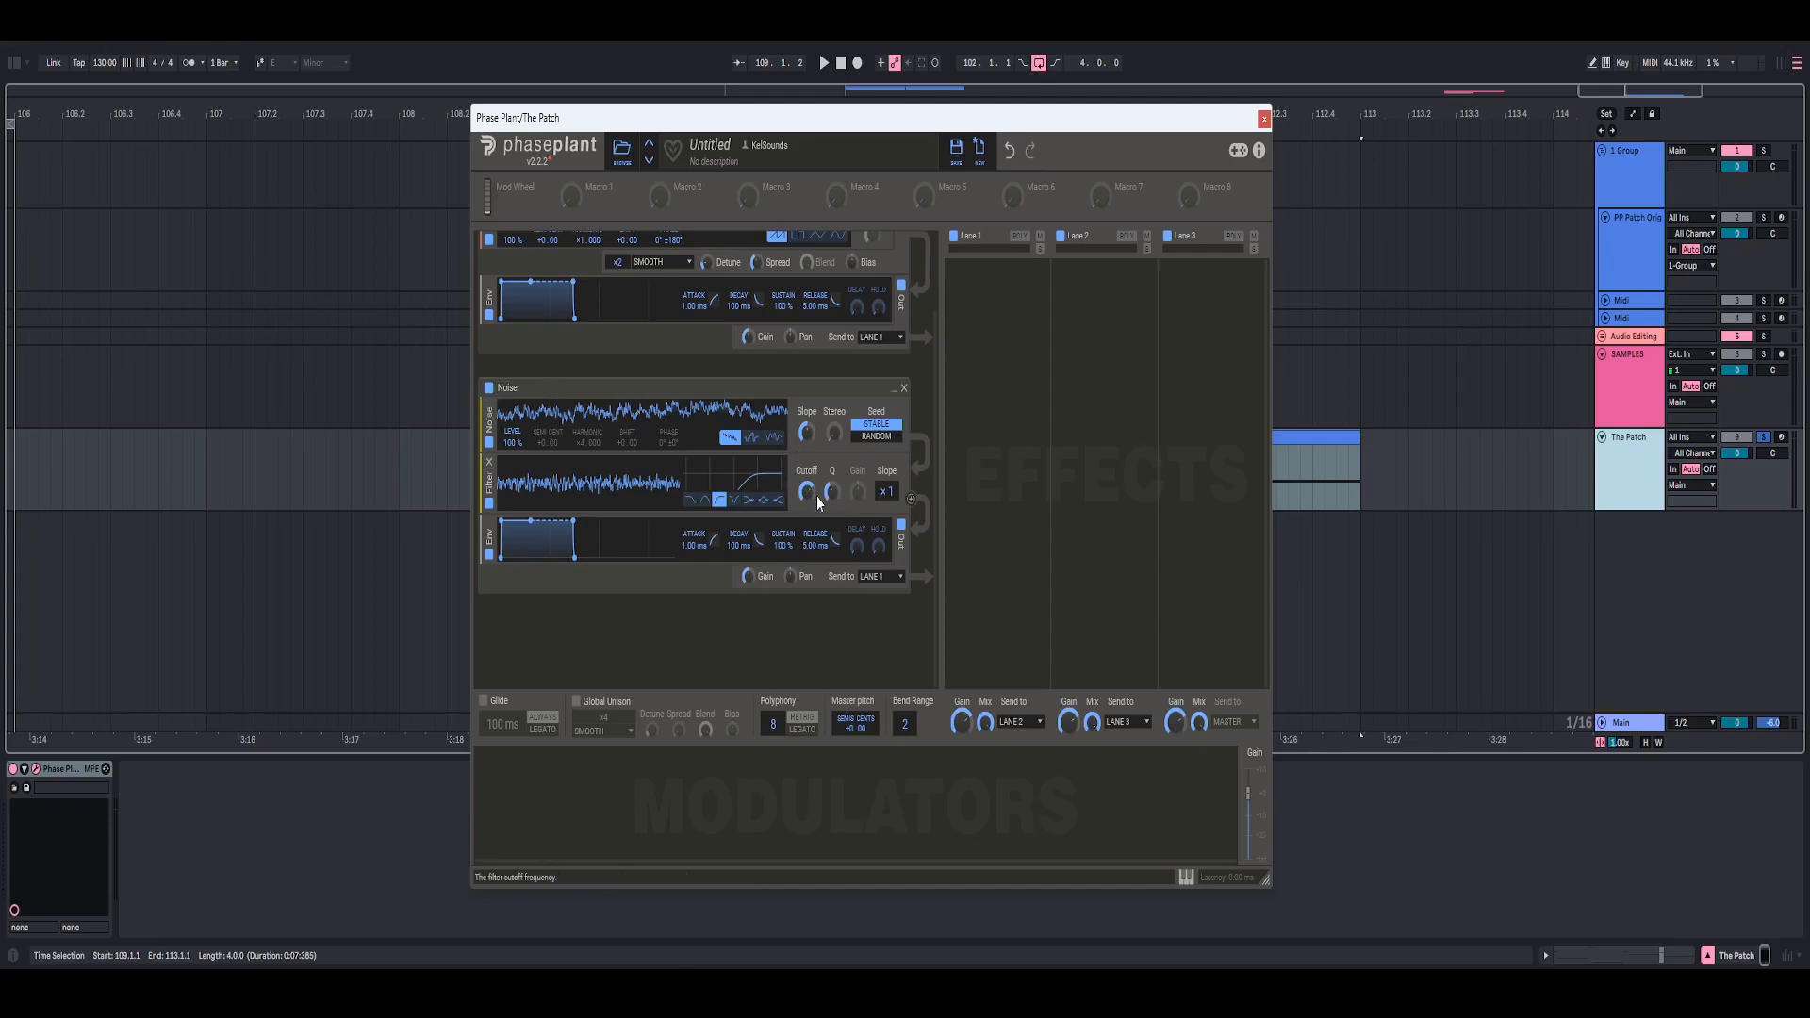
{"action": "scroll", "coordinate": [872, 339], "scroll_direction": "up", "scroll_amount": 2}
{"action": "scroll", "coordinate": [813, 597], "scroll_direction": "down", "scroll_amount": 2}
{"action": "left_click_drag", "start_coordinate": [810, 498], "coordinate": [810, 472]}
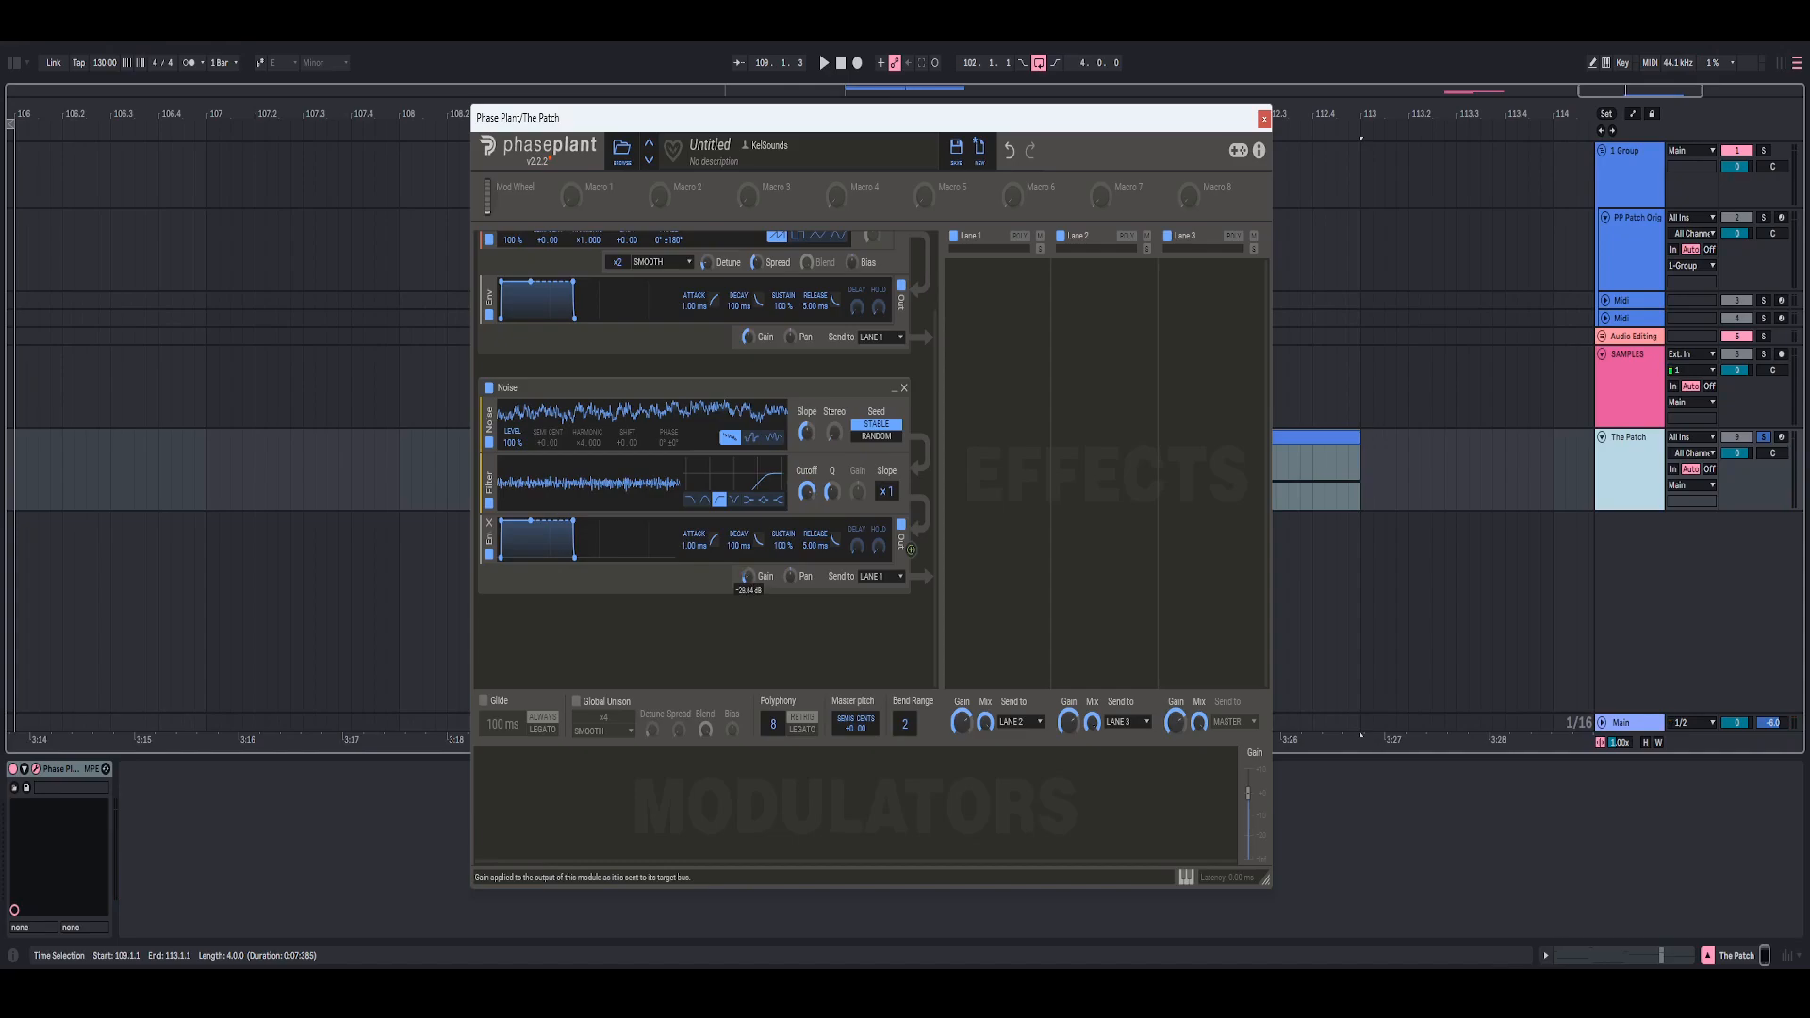
{"action": "key", "text": "space"}
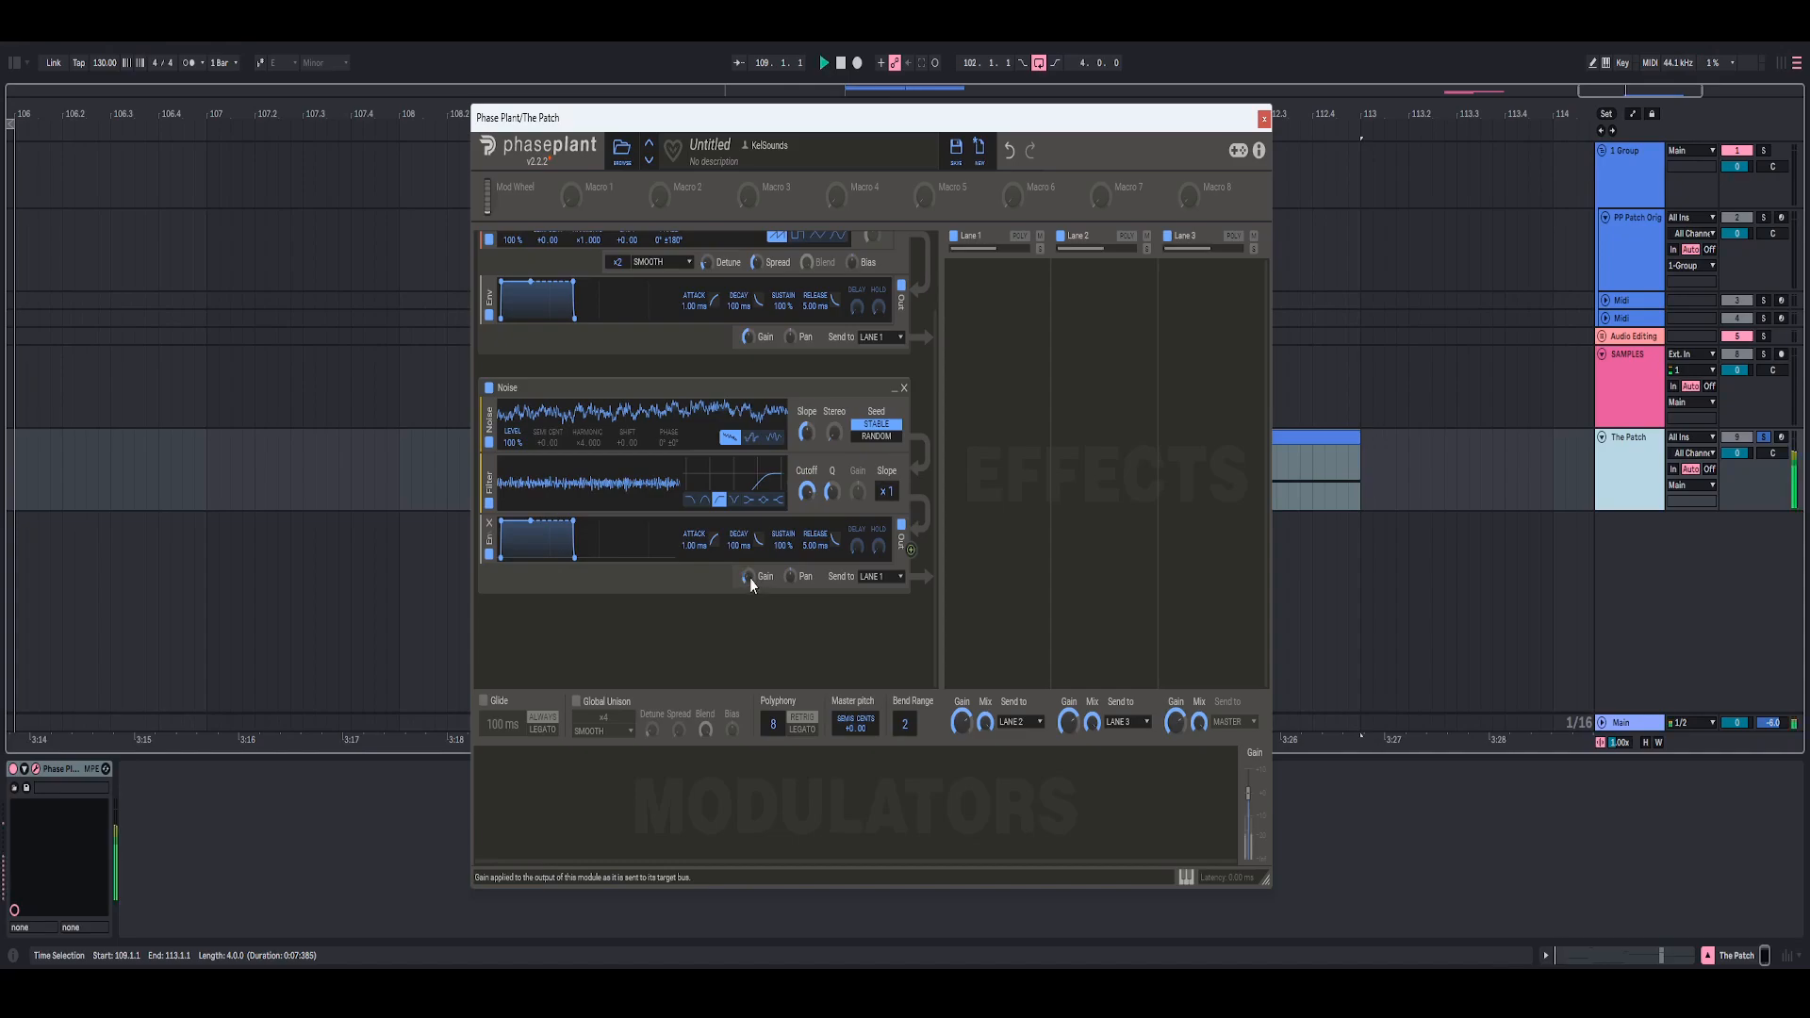
{"action": "key", "text": "space"}
- Fine-tune the cutoff of the Noise group's high-pass filter slightly upward while auditioning the clip
{"action": "left_click", "coordinate": [807, 491]}
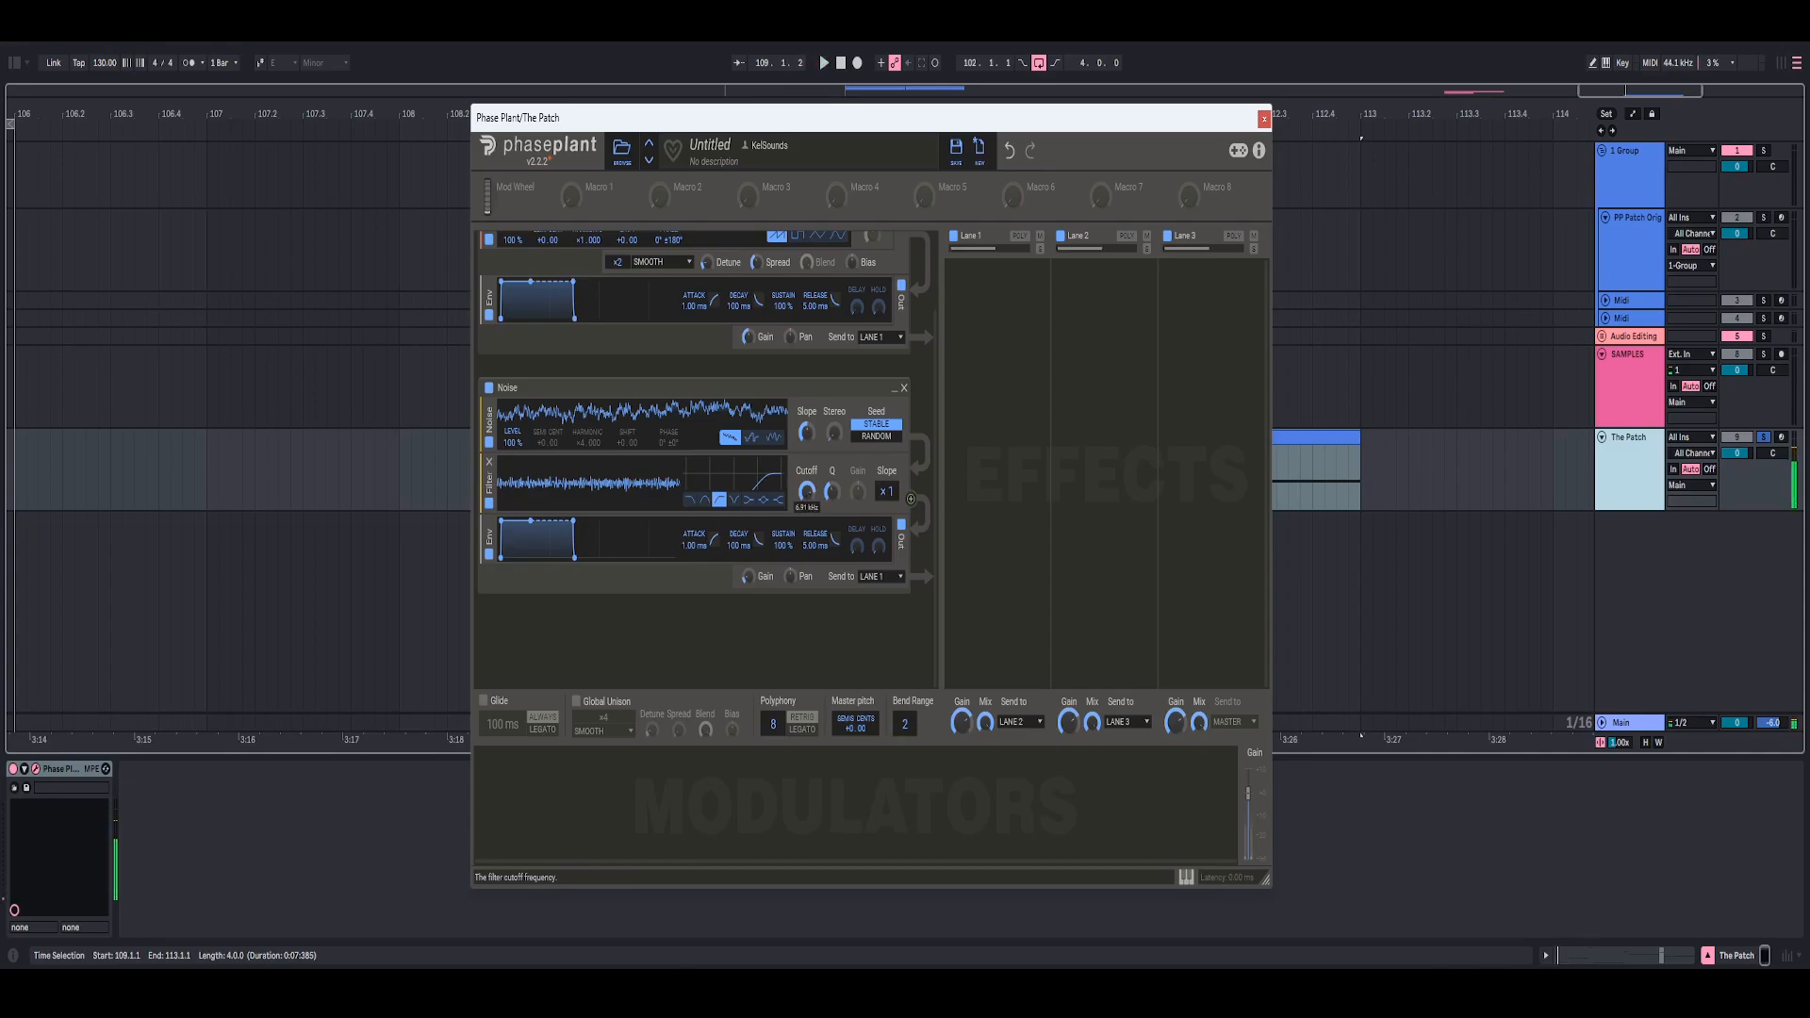
{"action": "left_click_drag", "start_coordinate": [808, 491], "coordinate": [808, 484]}
{"action": "key", "text": "space"}
{"action": "mouse_move", "coordinate": [809, 493]}
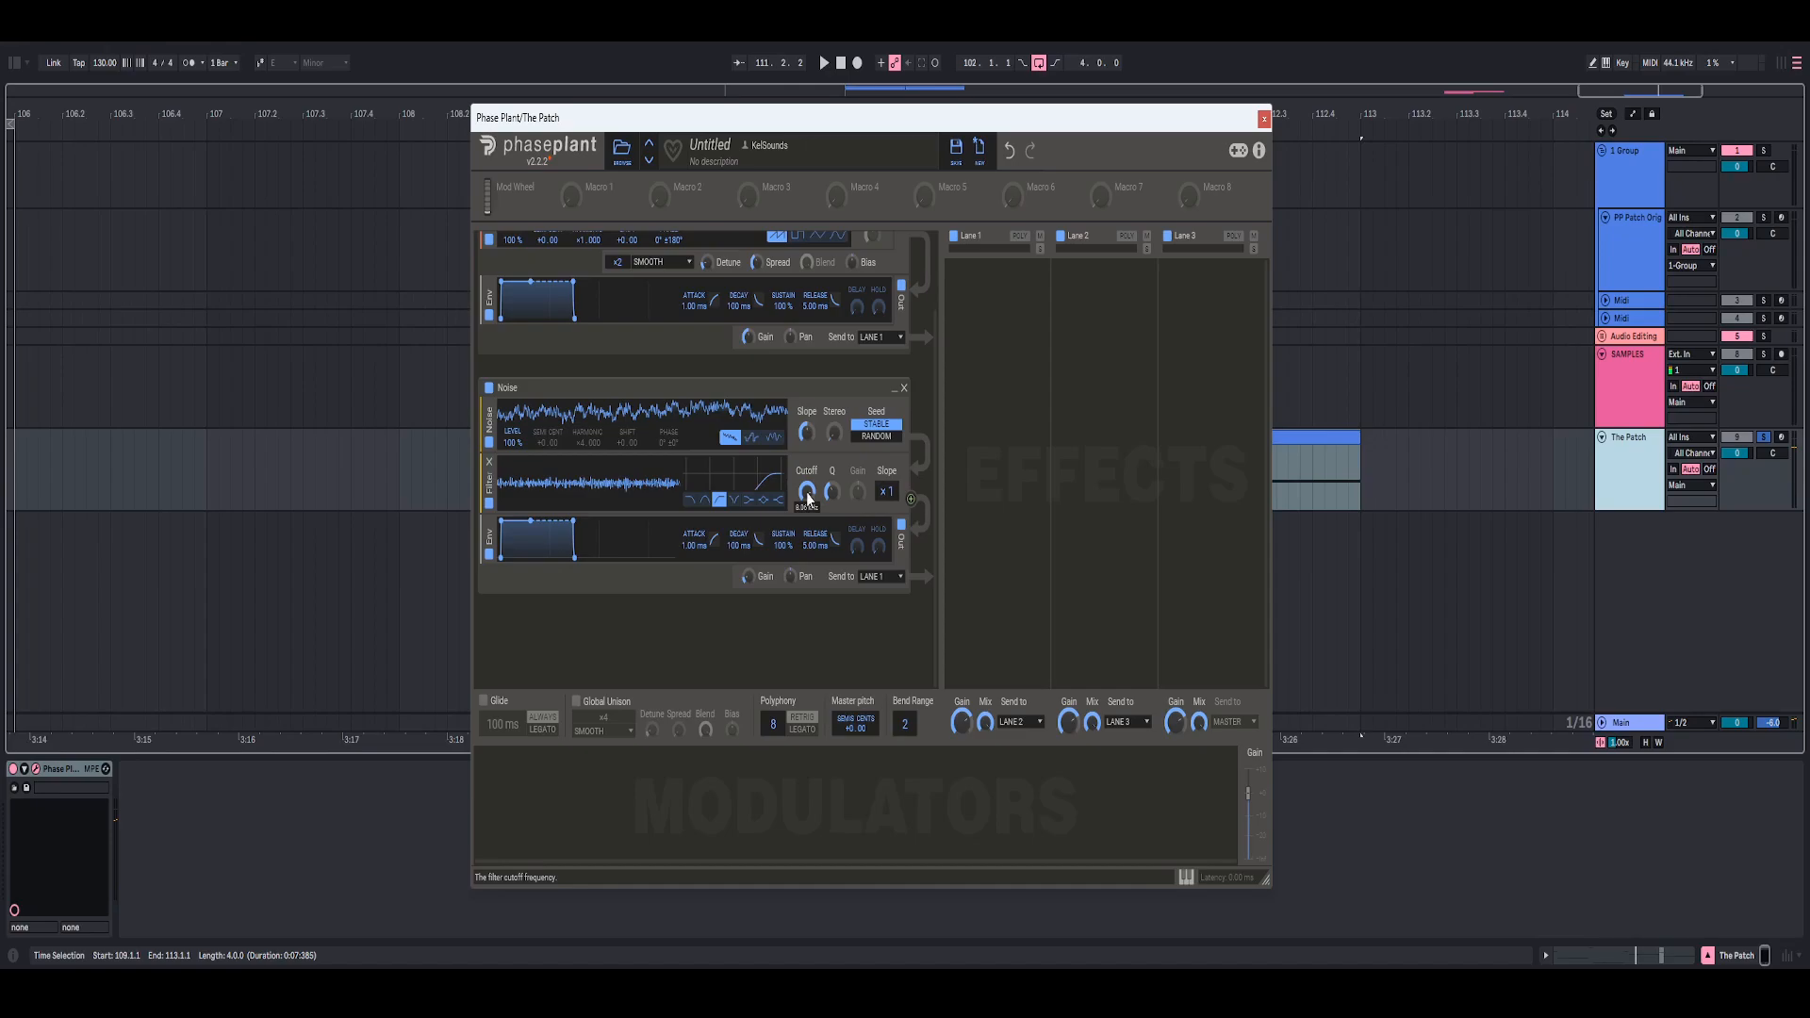
{"action": "key", "text": "space"}
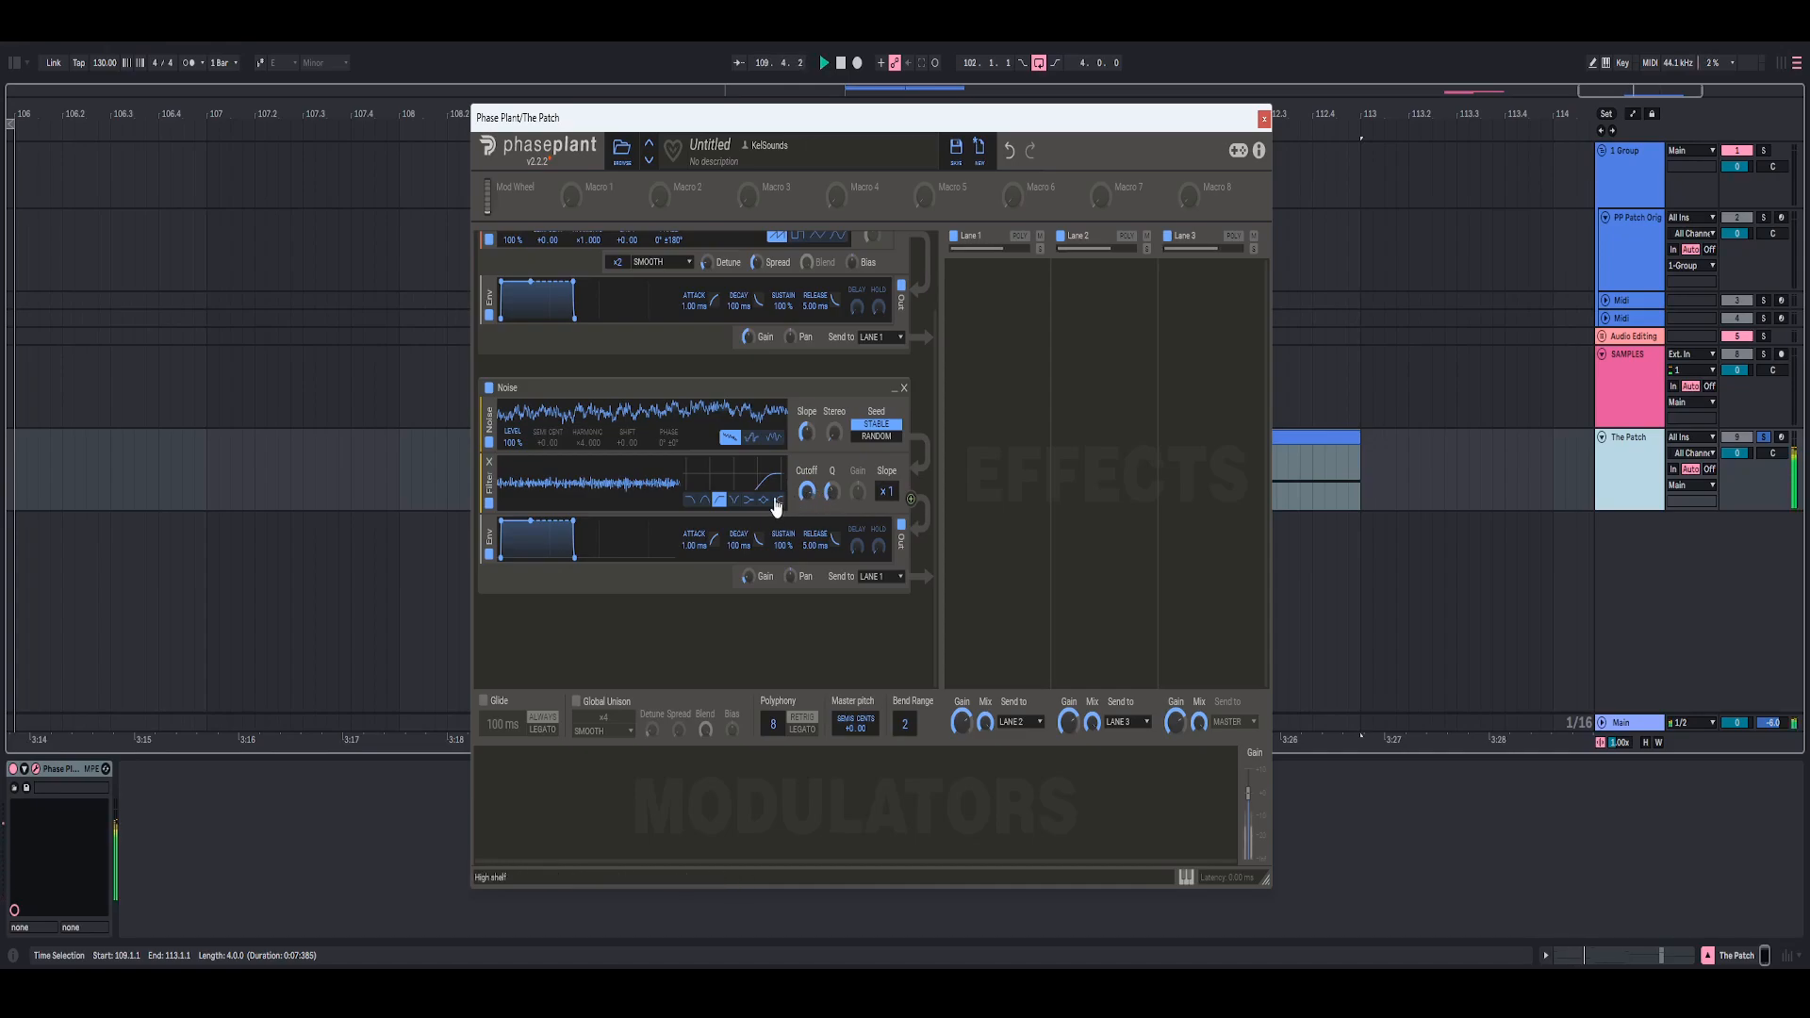
{"action": "key", "text": "space"}
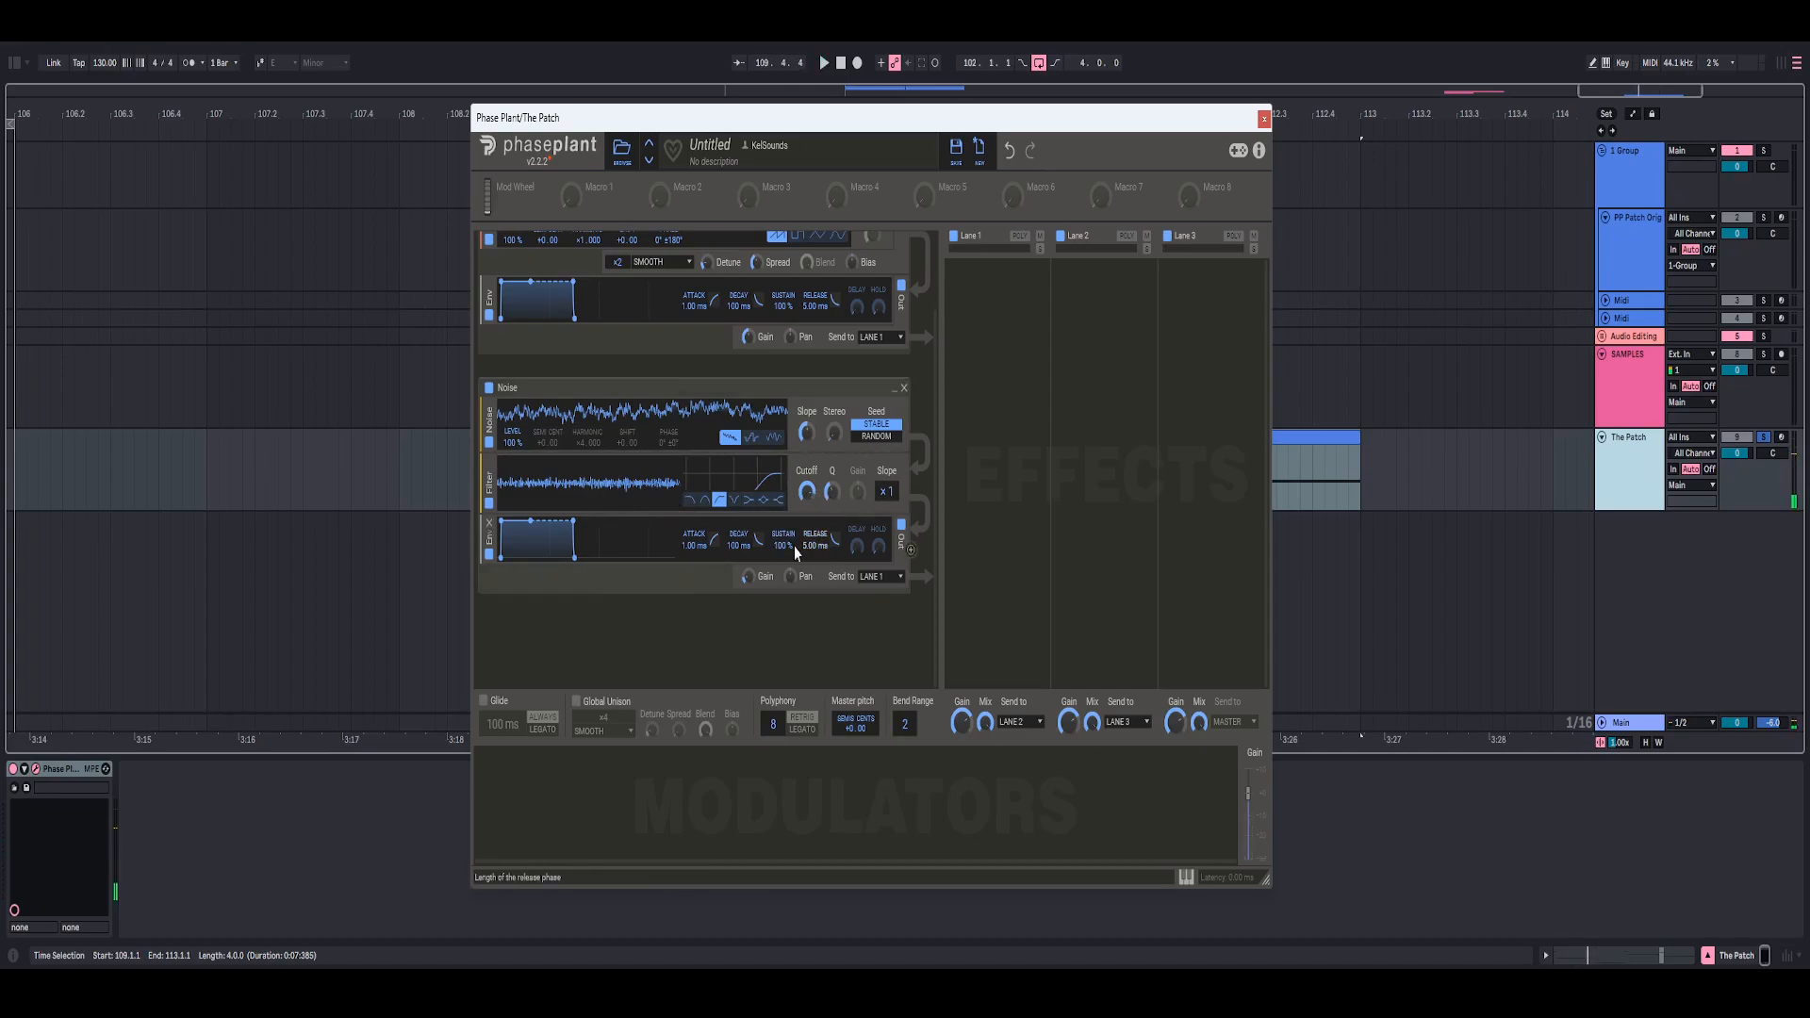
{"action": "scroll", "coordinate": [788, 556], "scroll_direction": "up", "scroll_amount": 2}
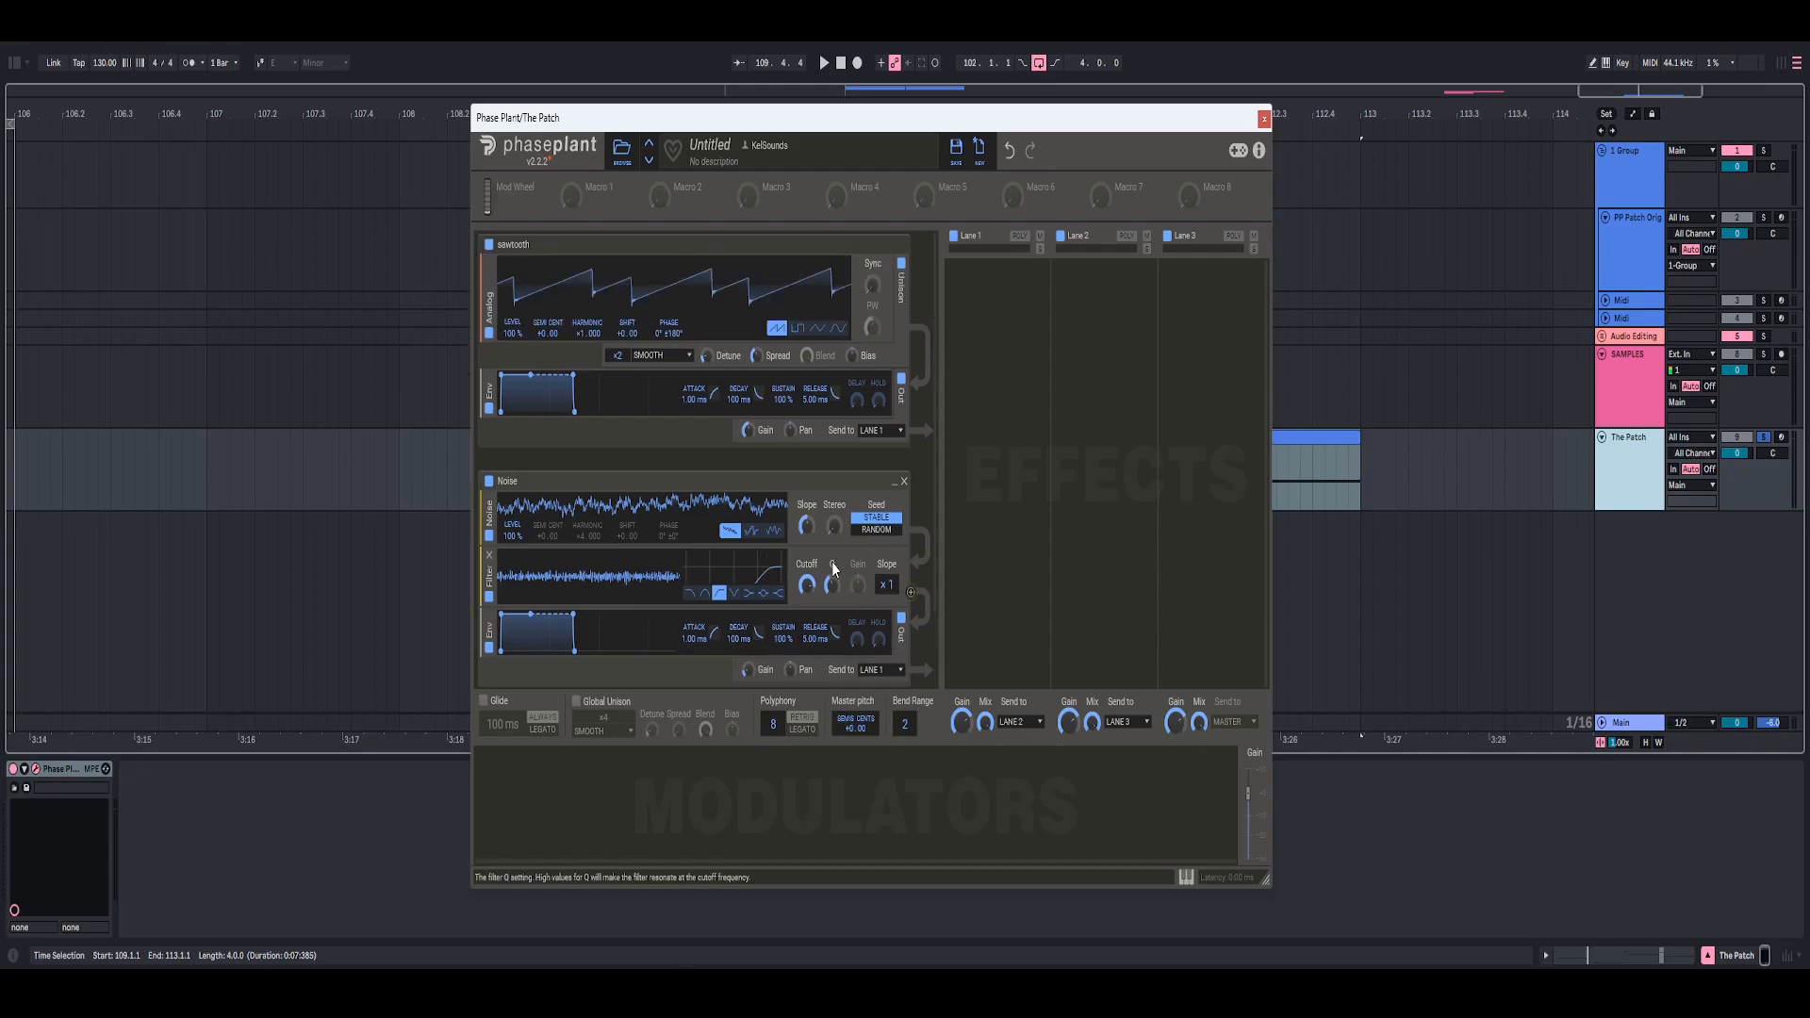
{"action": "scroll", "coordinate": [822, 553], "scroll_direction": "down", "scroll_amount": 2}
{"action": "scroll", "coordinate": [784, 505], "scroll_direction": "up", "scroll_amount": 1}
{"action": "scroll", "coordinate": [772, 449], "scroll_direction": "down", "scroll_amount": 1}
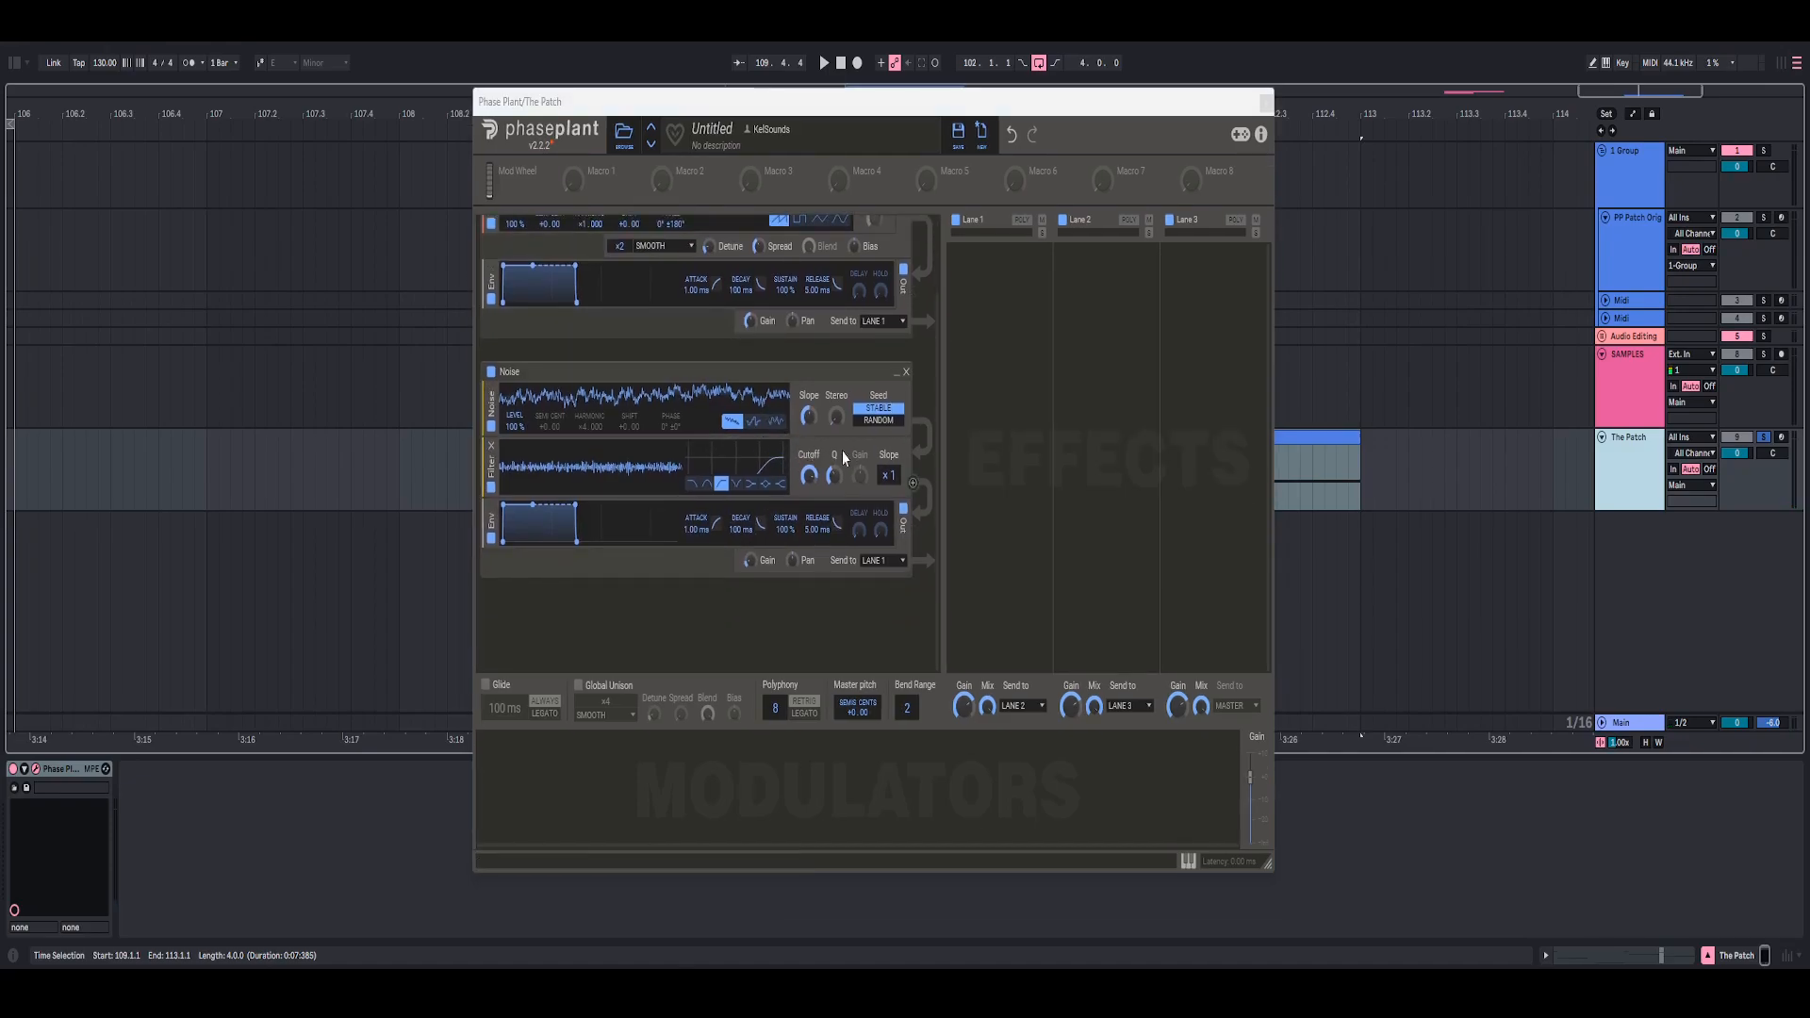
{"action": "scroll", "coordinate": [603, 364], "scroll_direction": "up", "scroll_amount": 2}
{"action": "scroll", "coordinate": [602, 473], "scroll_direction": "down", "scroll_amount": 1}
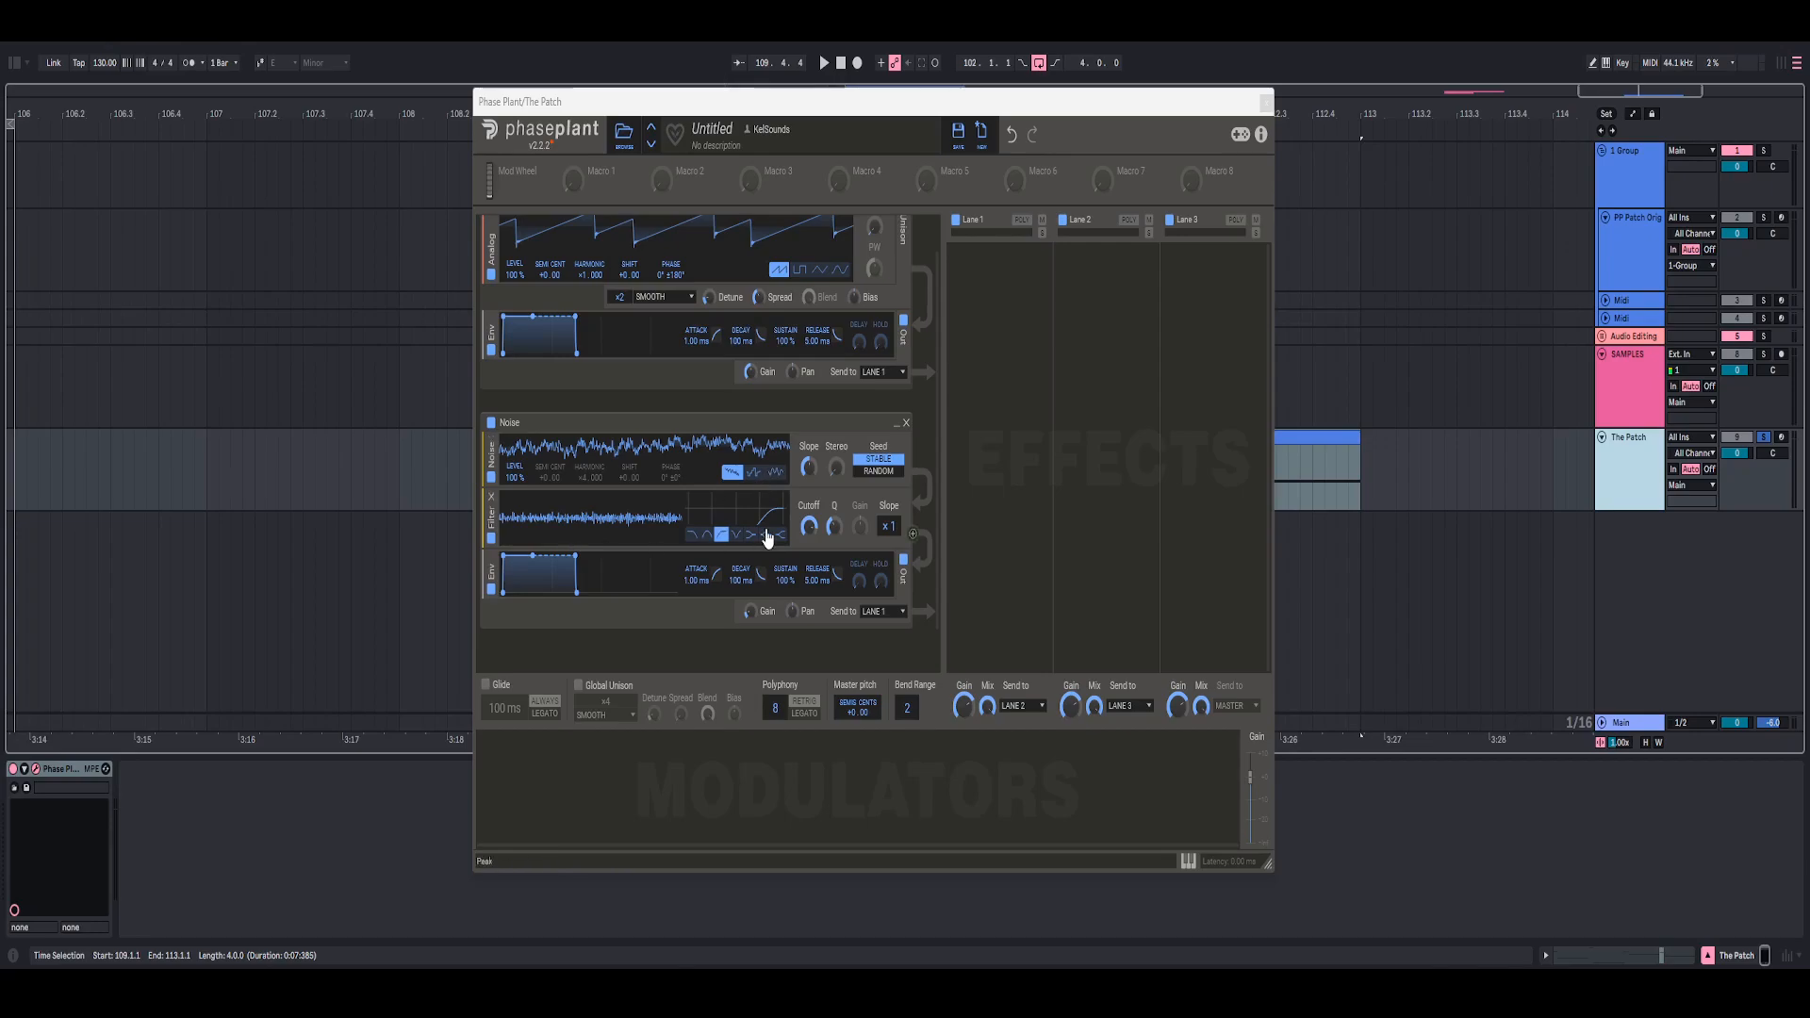
{"action": "scroll", "coordinate": [879, 337], "scroll_direction": "up", "scroll_amount": 1}
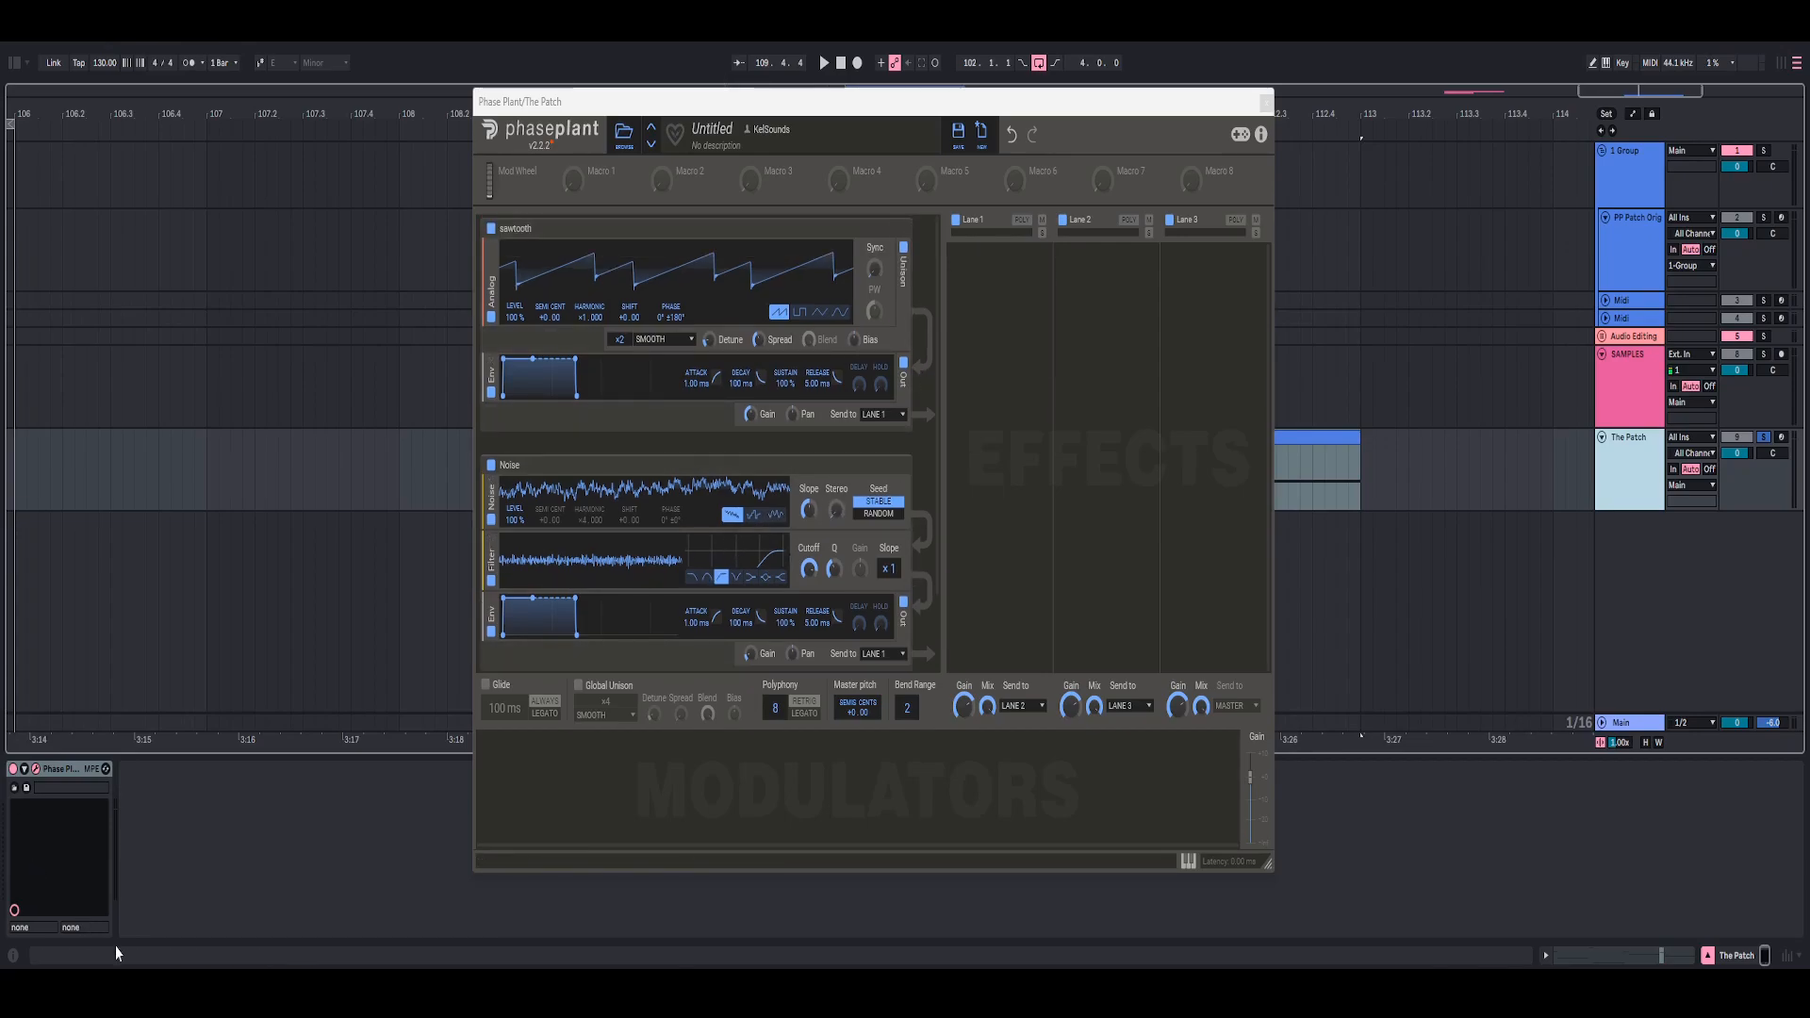
{"action": "left_click", "coordinate": [175, 862]}
{"action": "left_click", "coordinate": [14, 62]}
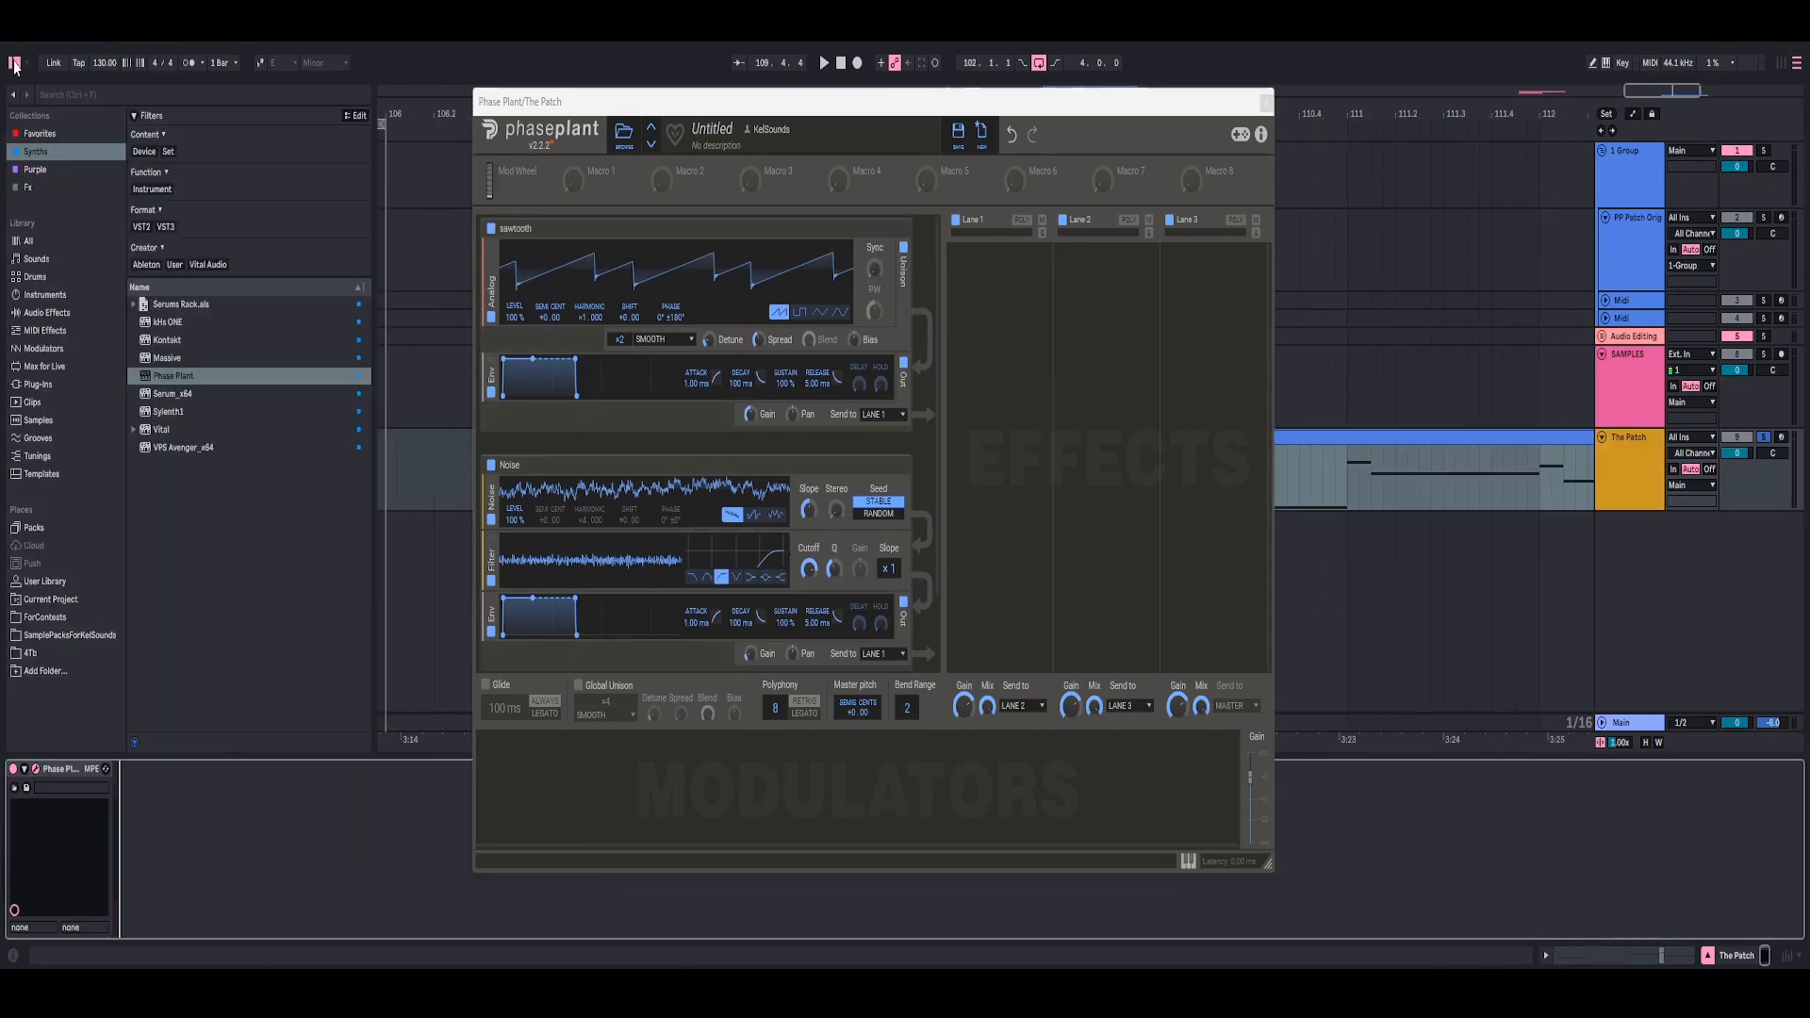
{"action": "left_click", "coordinate": [1030, 309]}
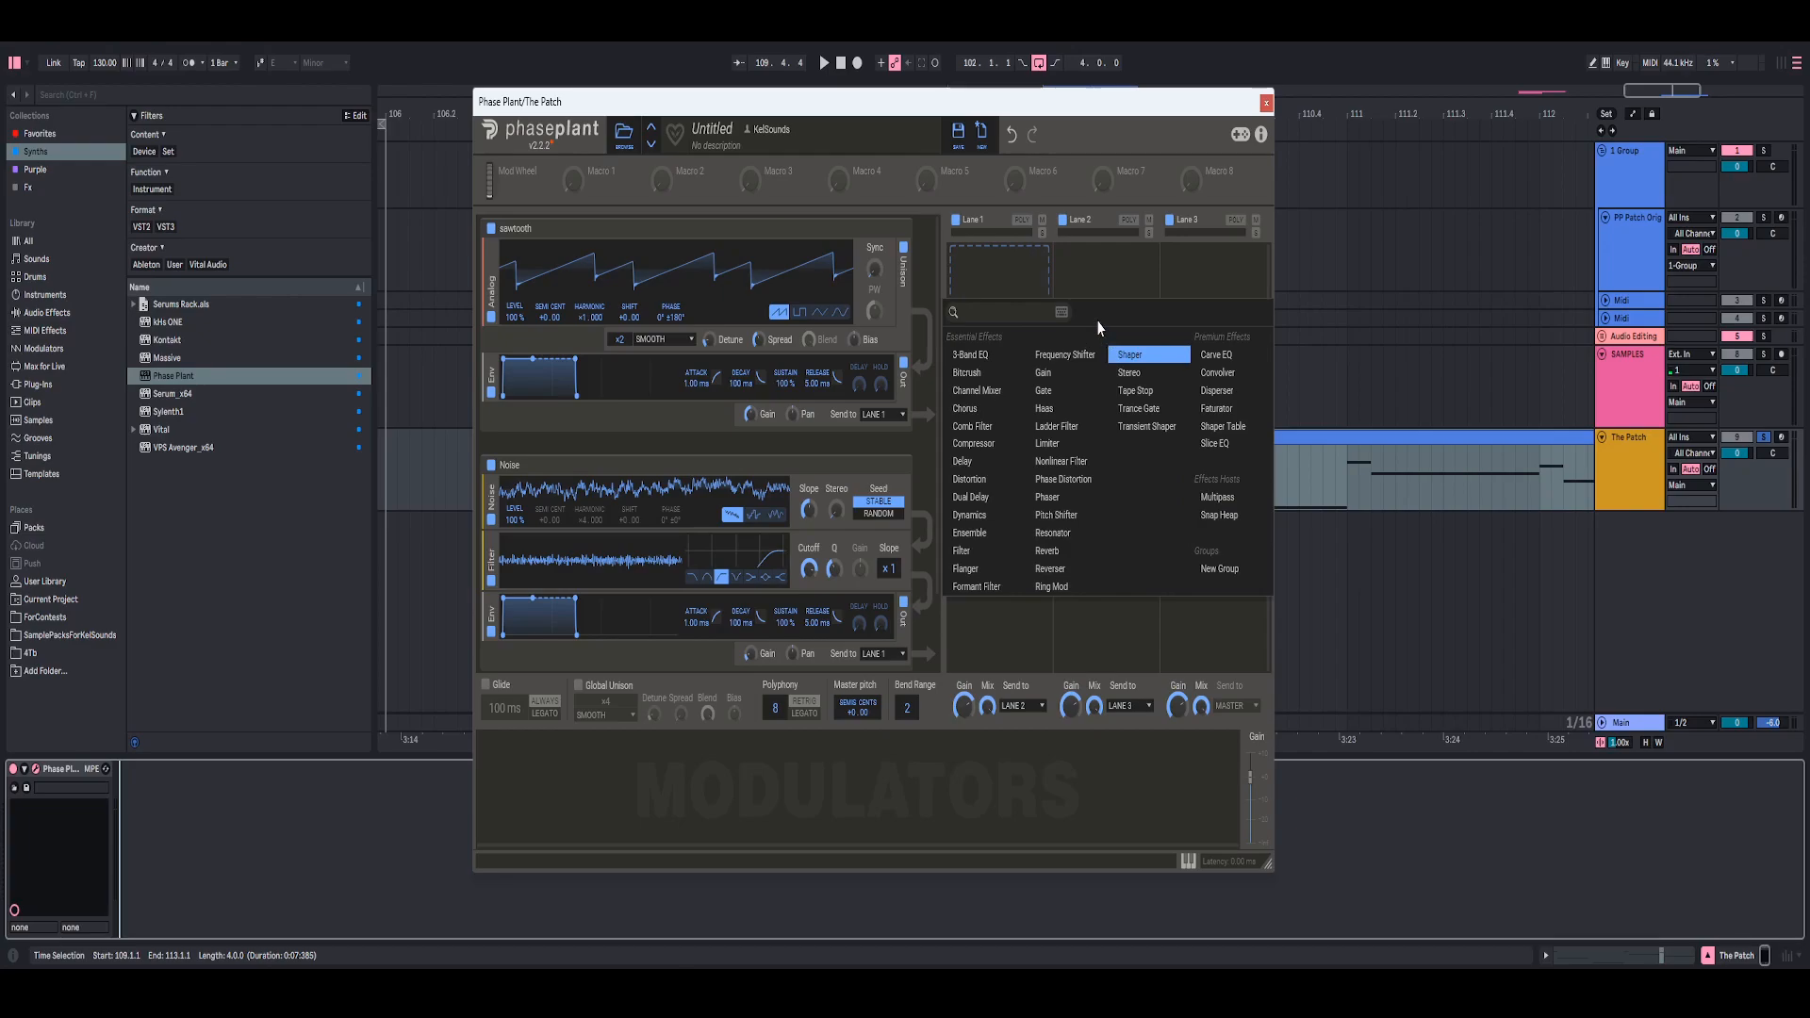
{"action": "left_click", "coordinate": [1018, 274]}
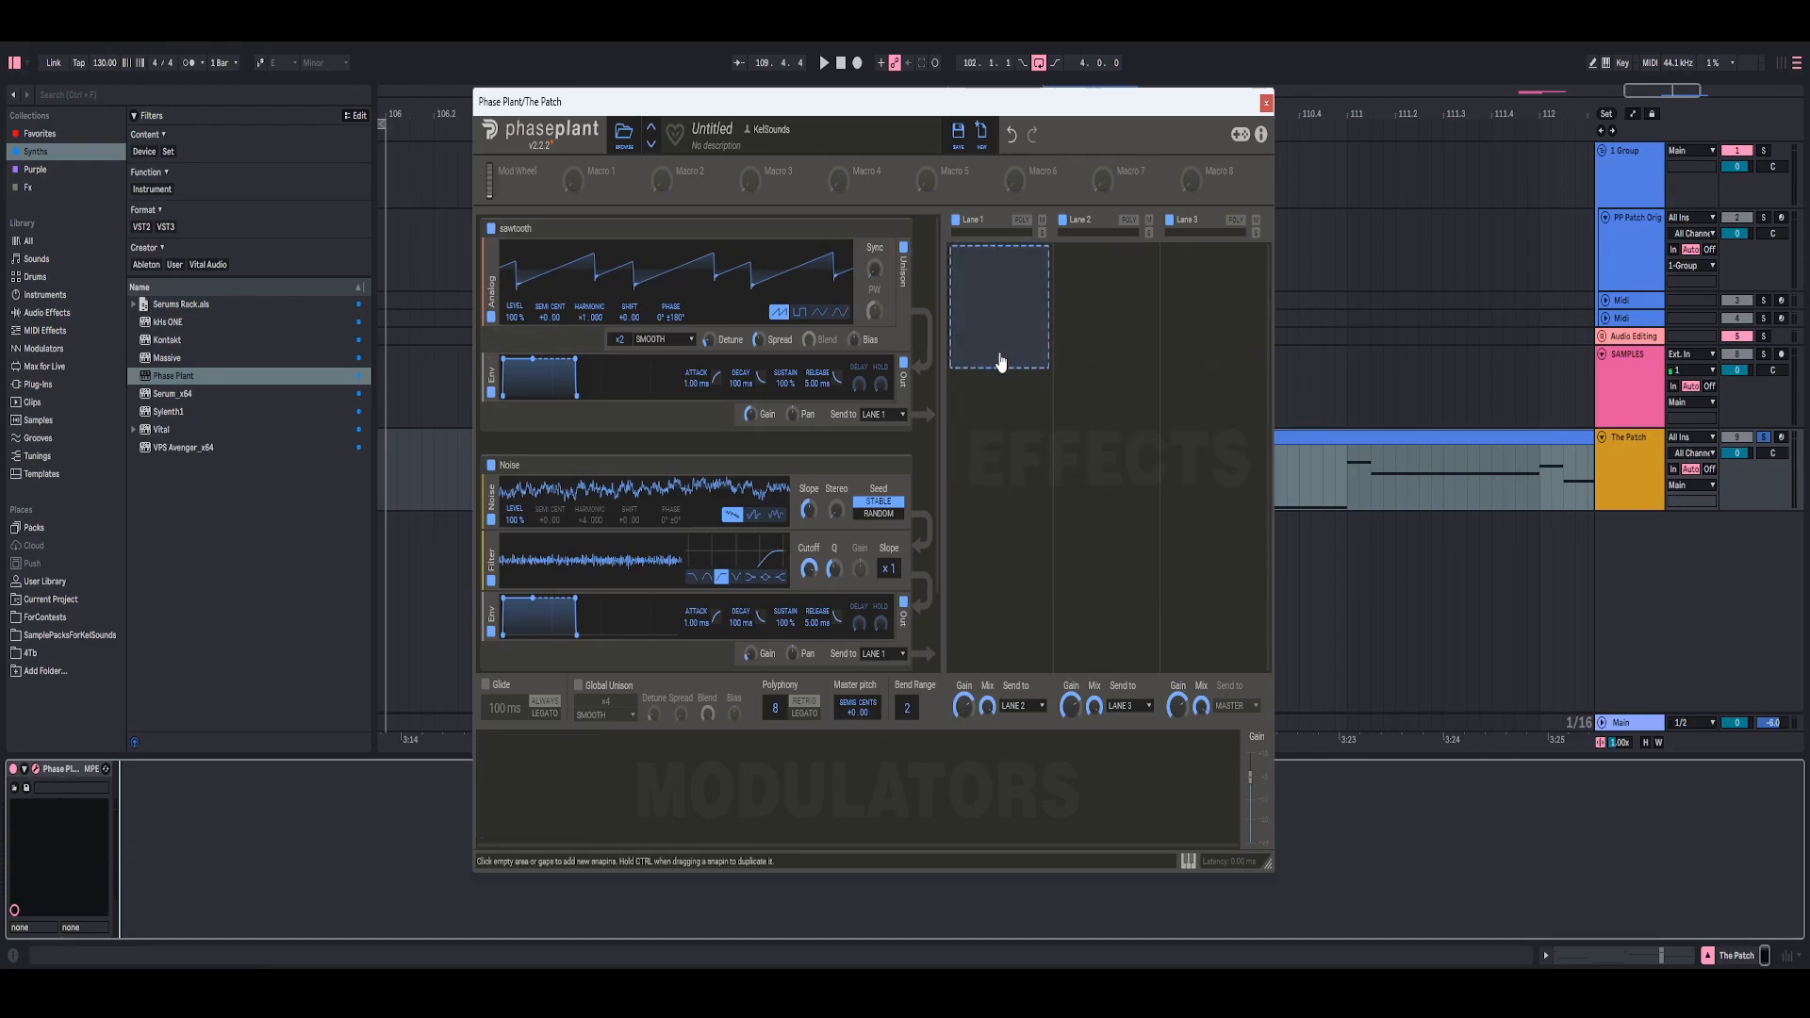
{"action": "key", "text": "ctrl+alt+b"}
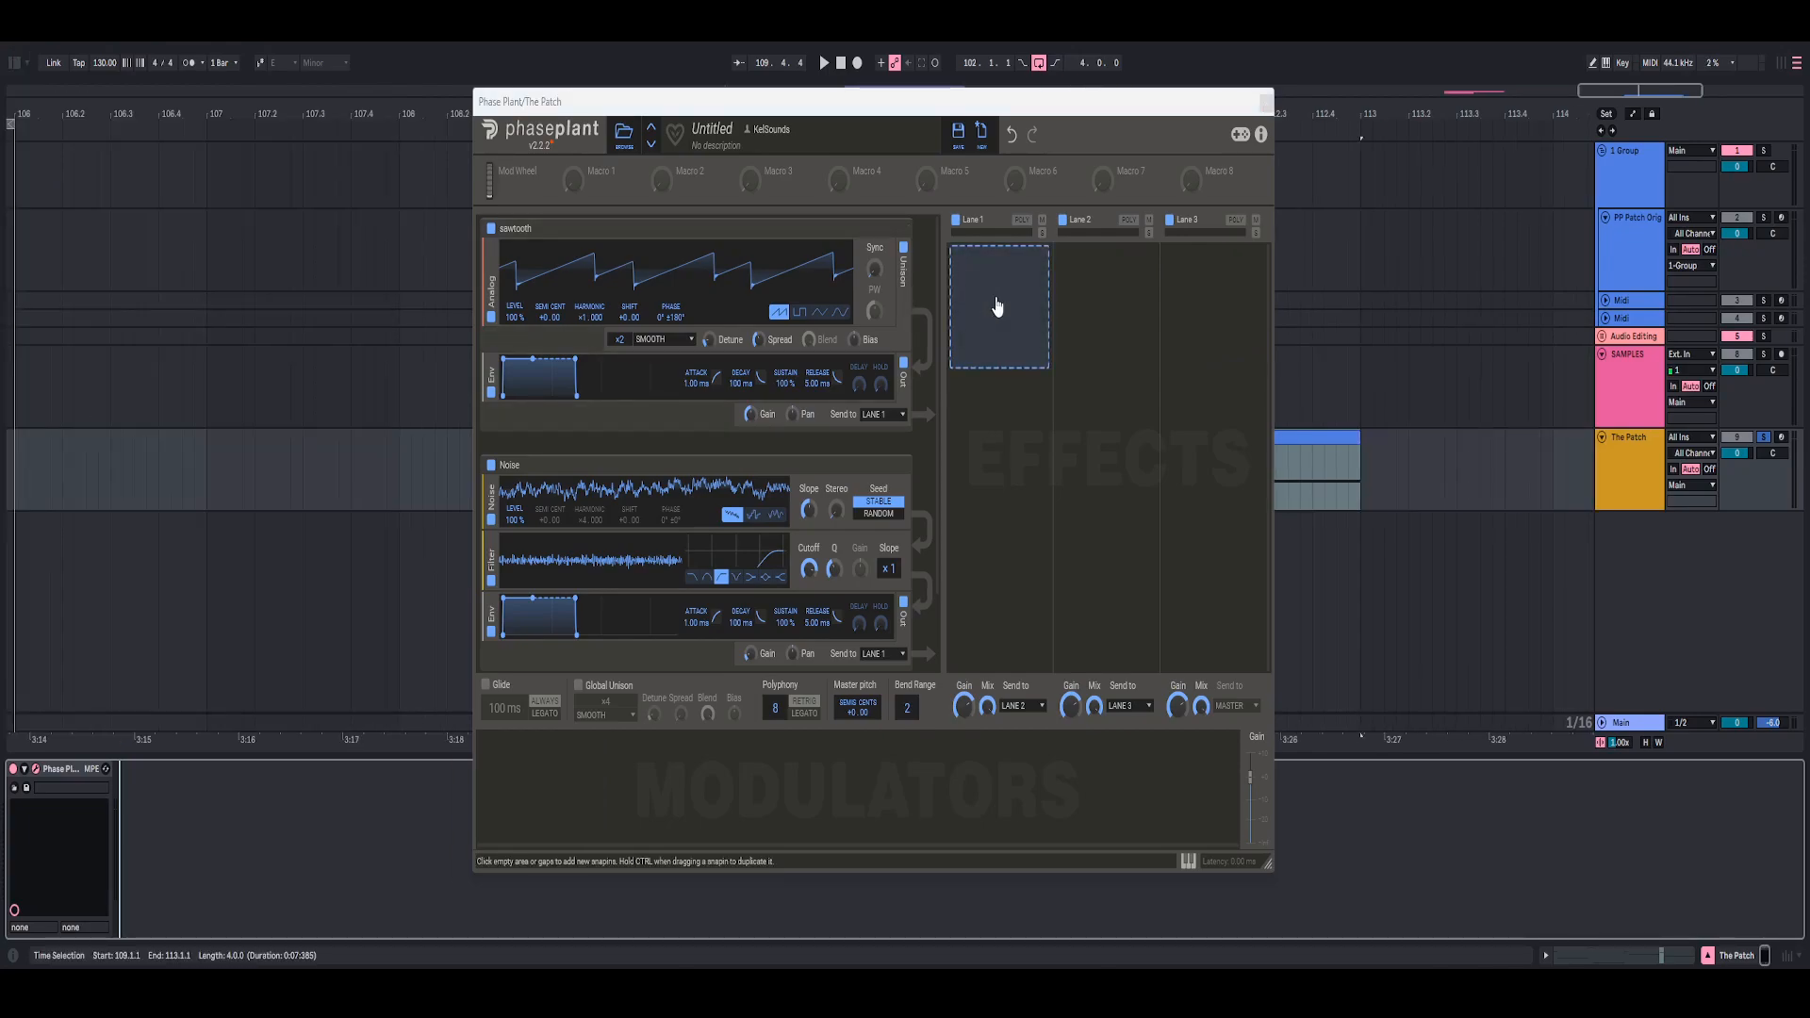
- Add a Snap Heap to effects Lane 1 and create a new group in its Serial Bus 1
{"action": "left_click", "coordinate": [982, 300]}
{"action": "left_click", "coordinate": [1227, 517]}
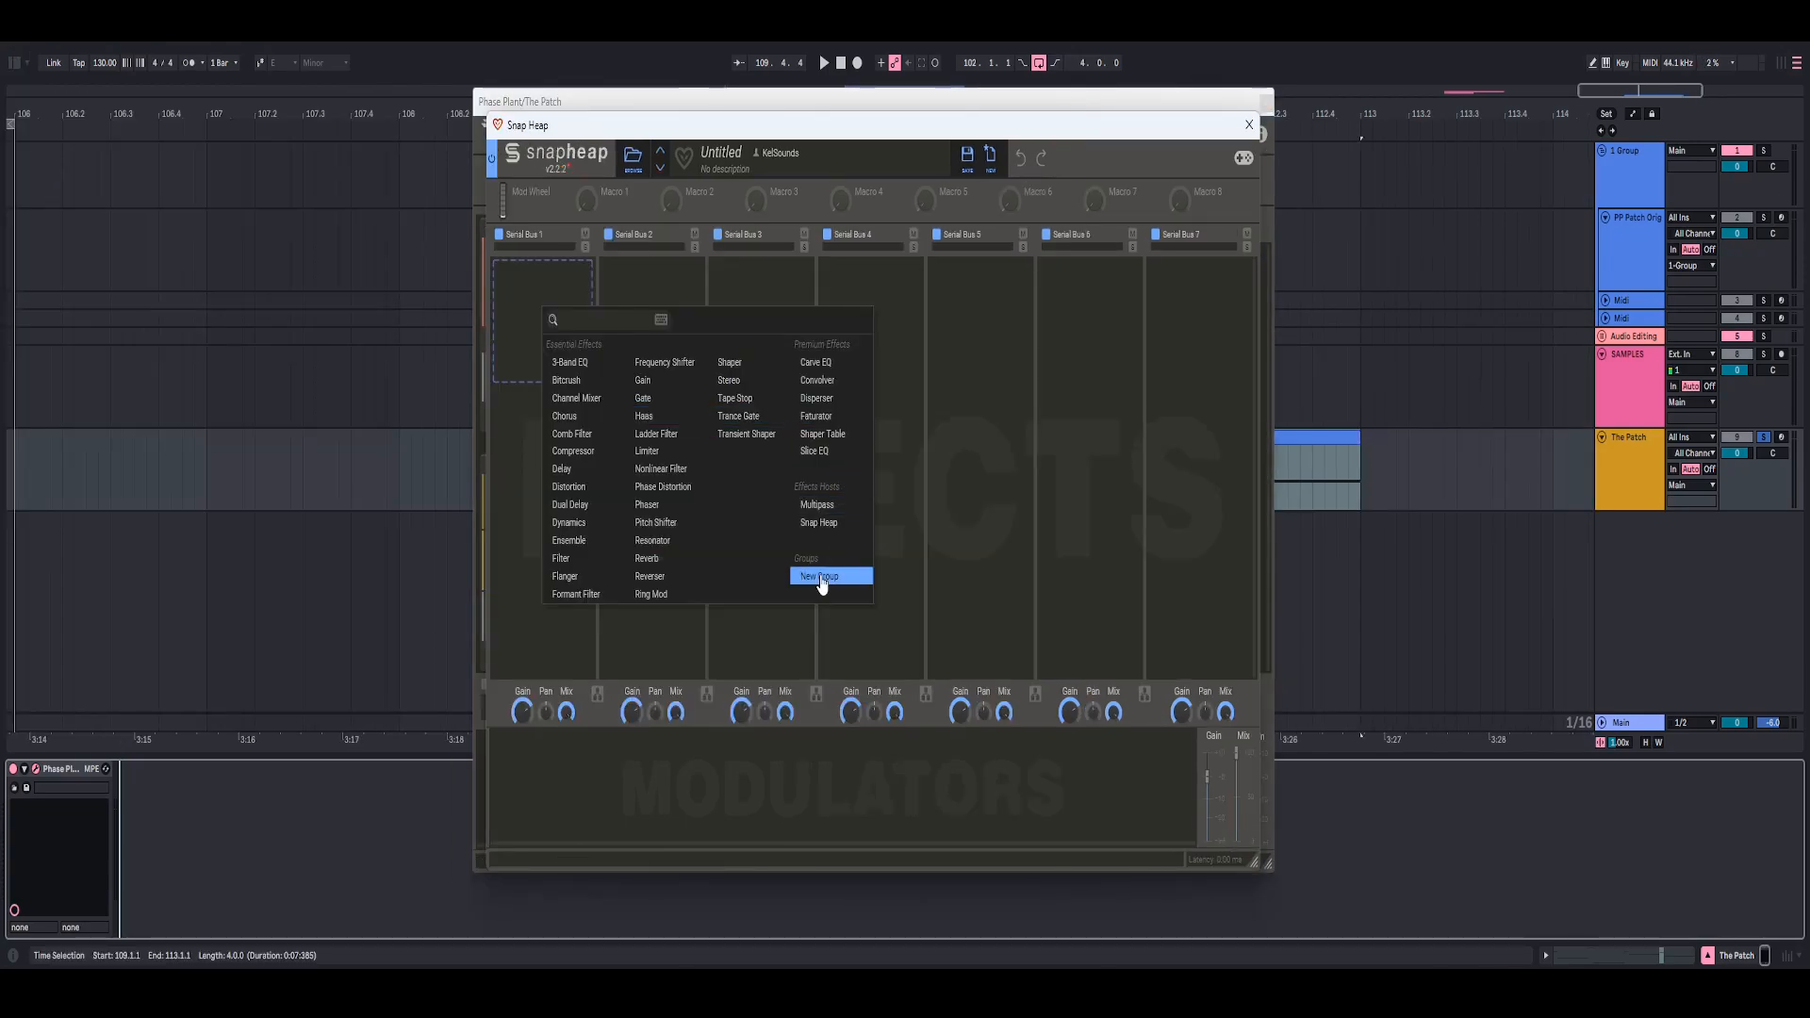
{"action": "left_click", "coordinate": [820, 578]}
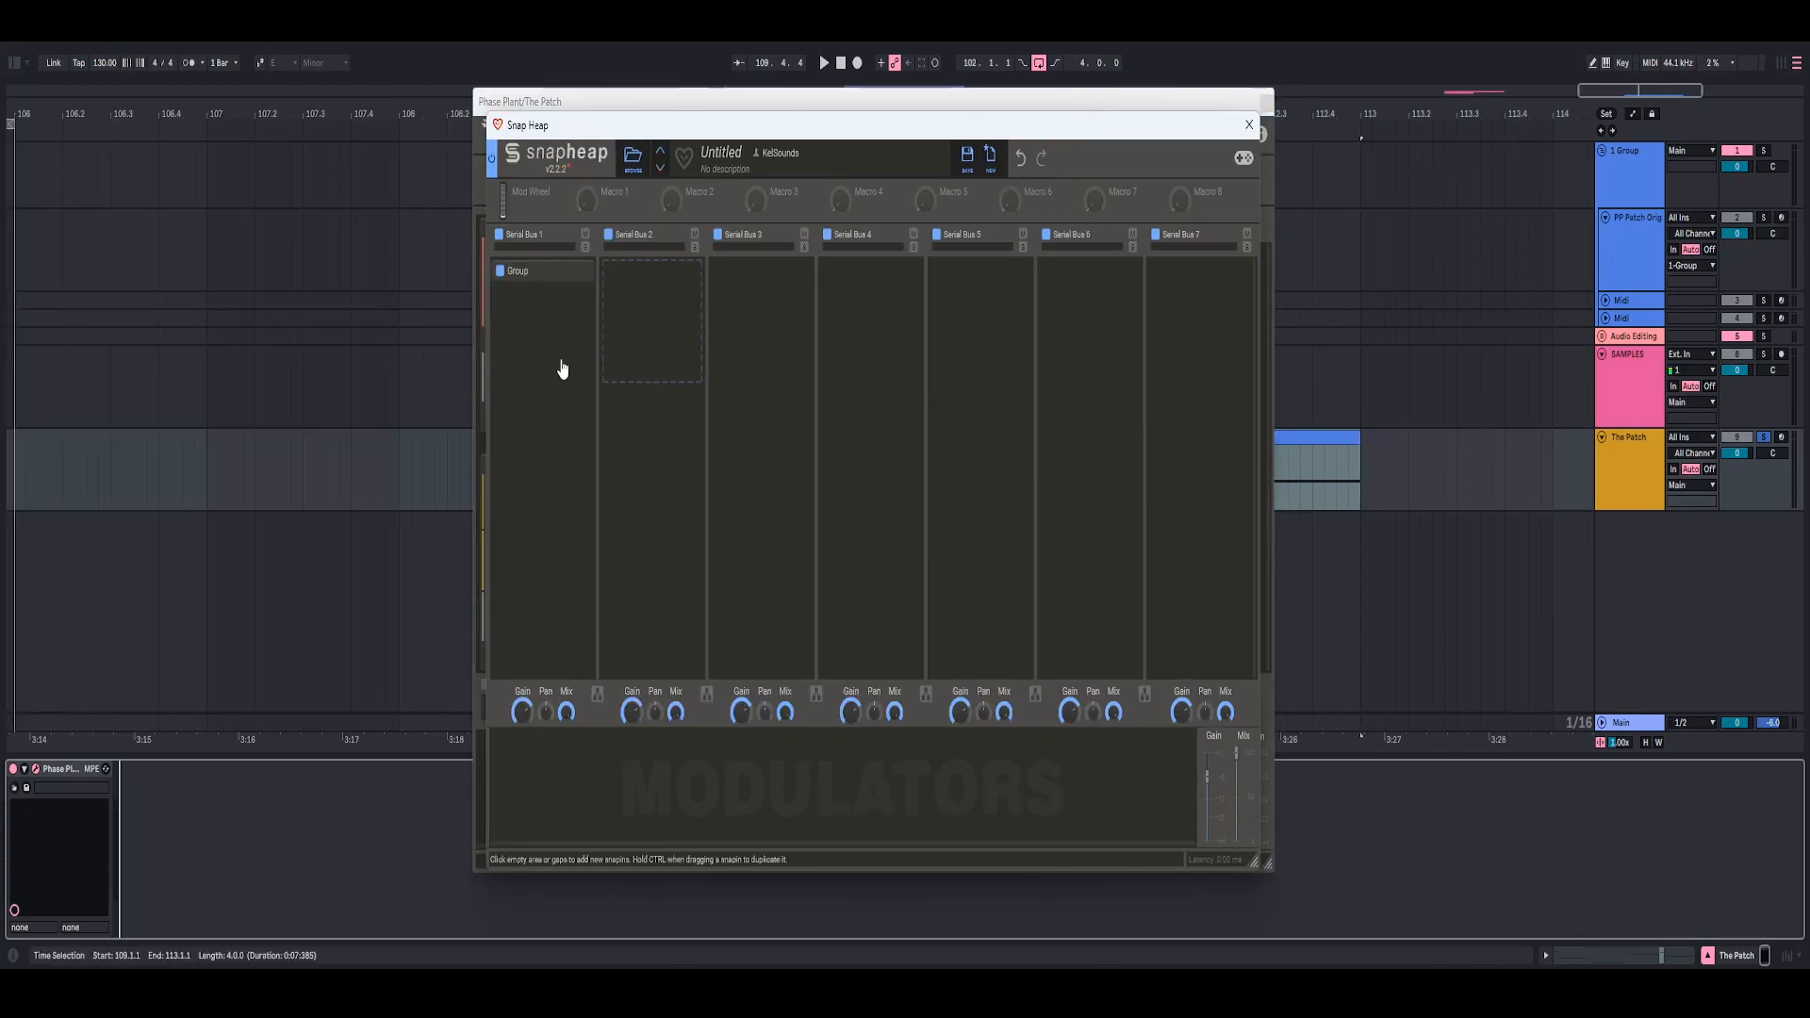
- Rename the group in Snap Heap's Serial Bus 1 as The Fattening
{"action": "double_click", "coordinate": [517, 270]}
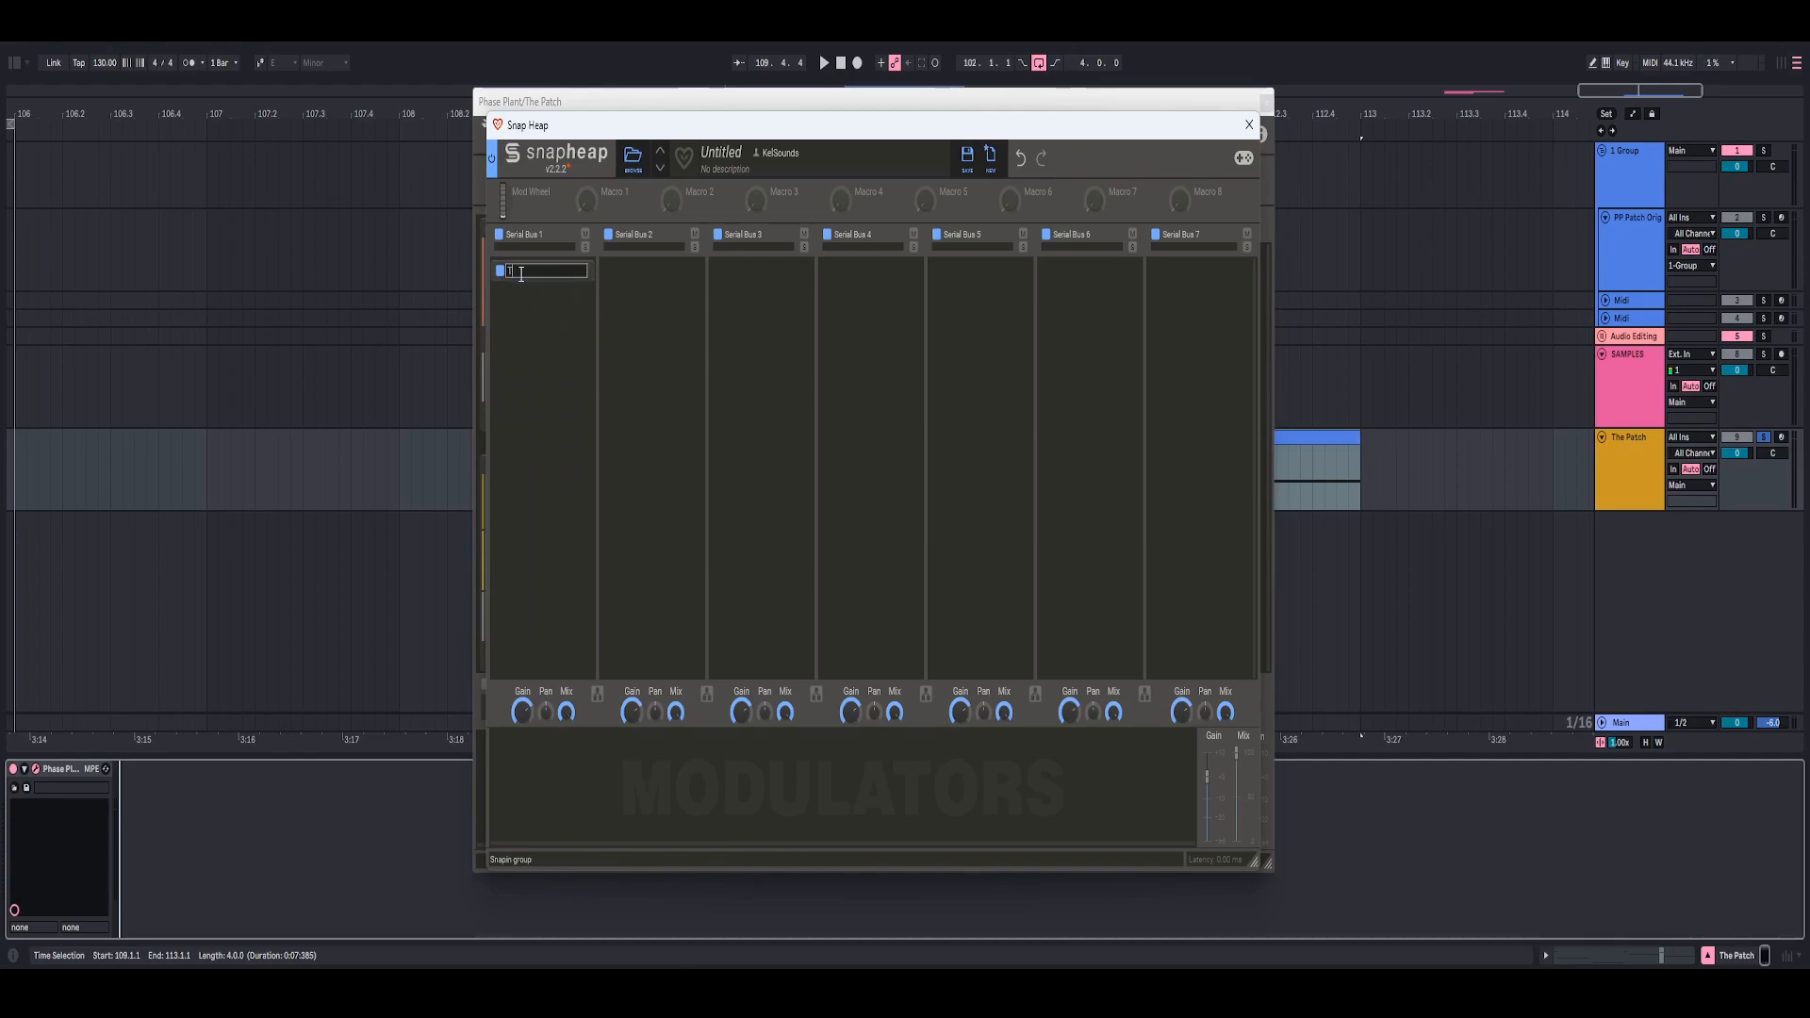
{"action": "type", "text": "The P"}
{"action": "type", "text": "attening"}
{"action": "key", "text": "Return"}
{"action": "left_click_drag", "start_coordinate": [854, 133], "coordinate": [842, 98]}
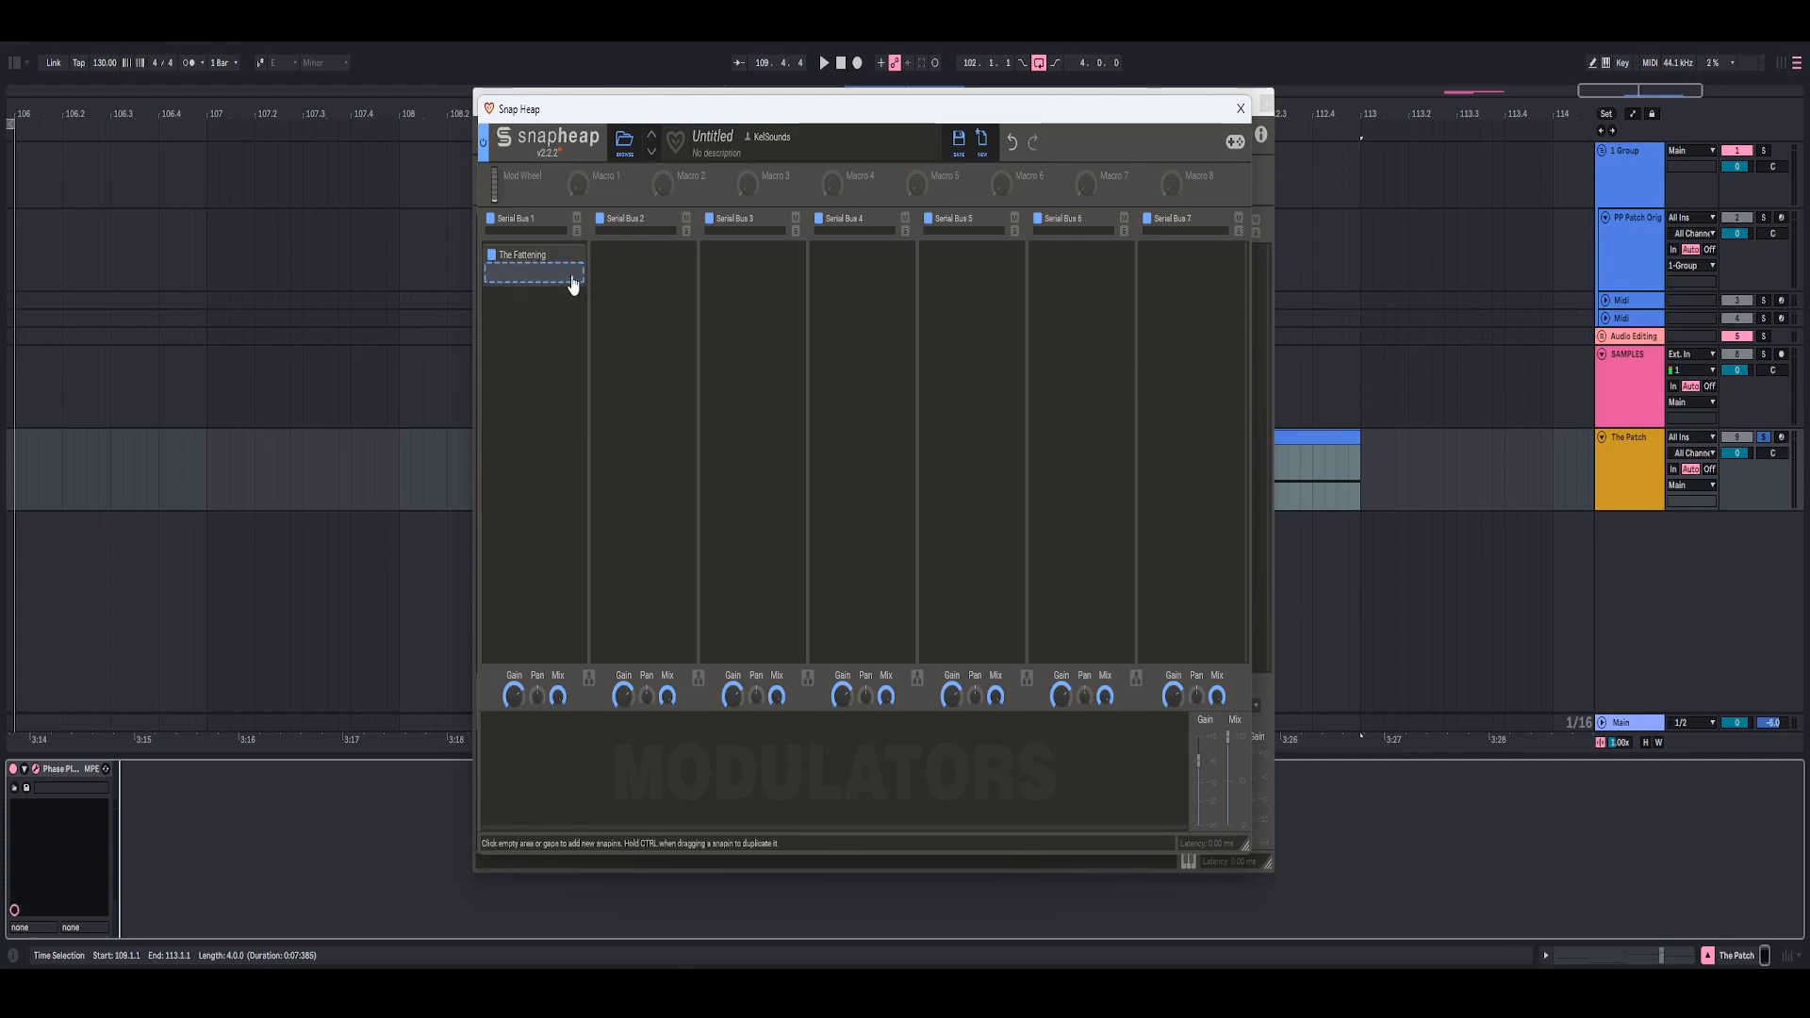
- Add a Faturator to The Fattening group and set its Drive to 35%
{"action": "left_click", "coordinate": [536, 275]}
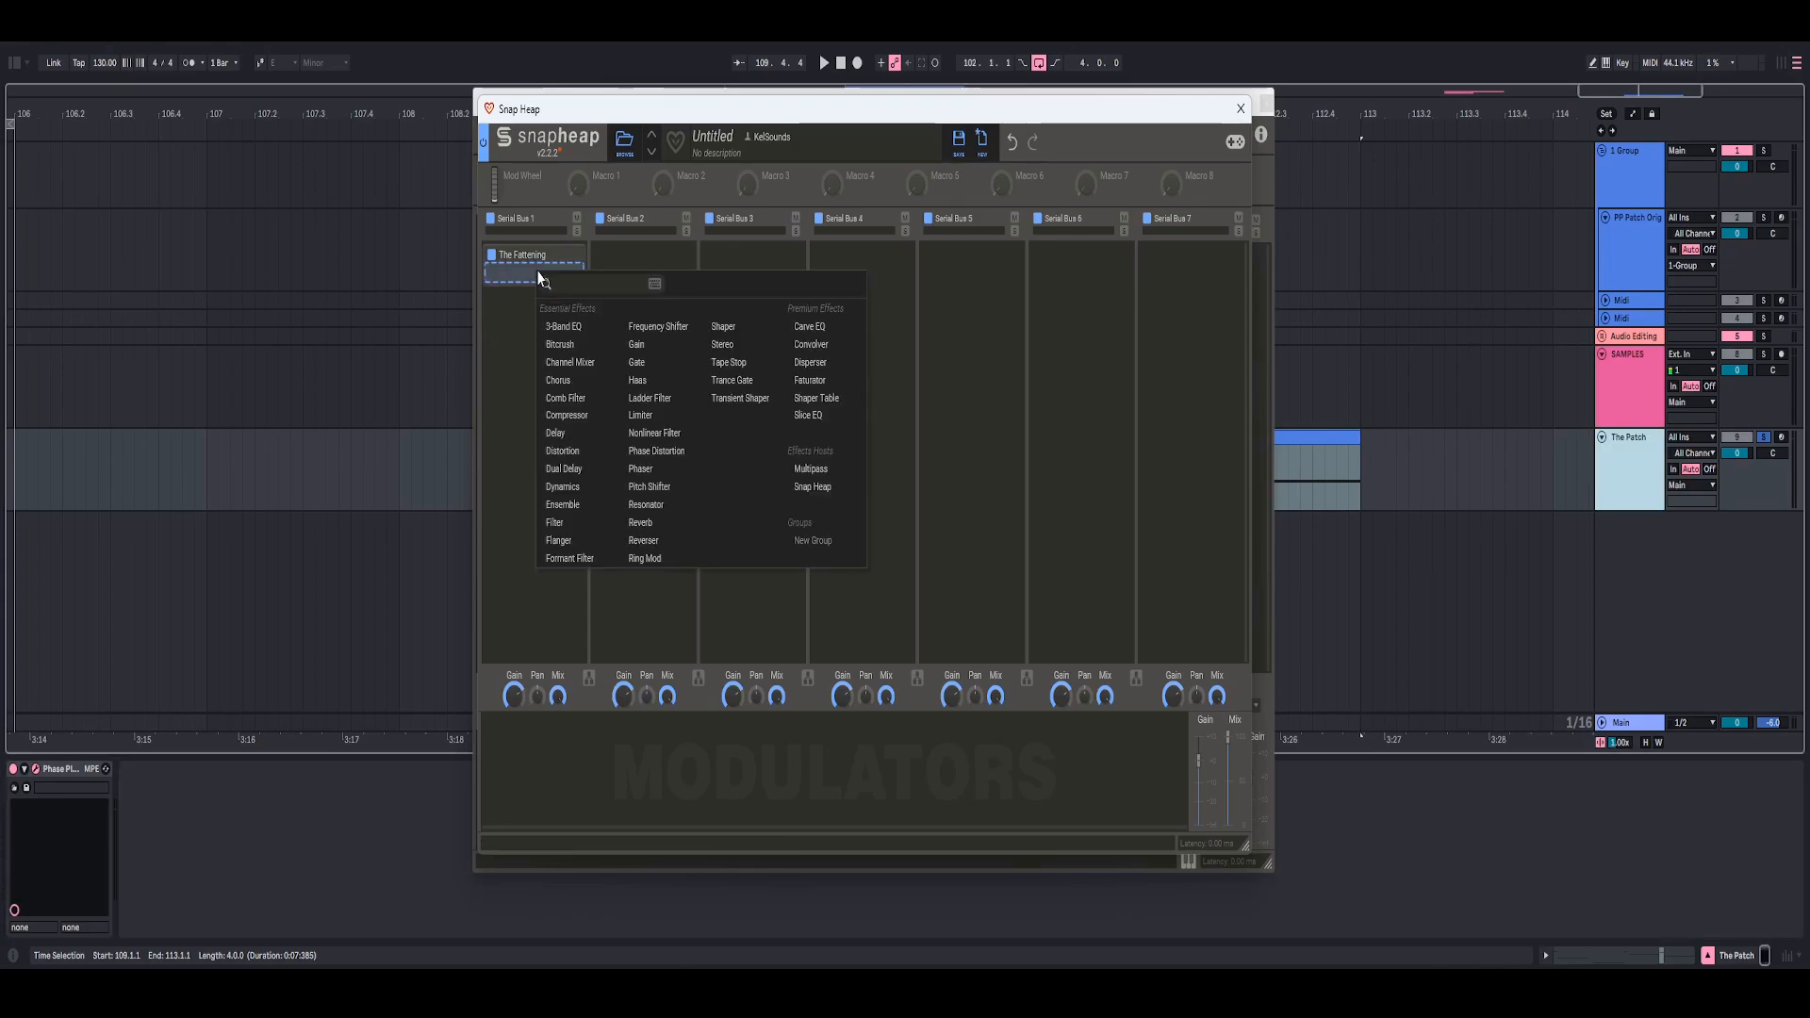
{"action": "left_click", "coordinate": [815, 386]}
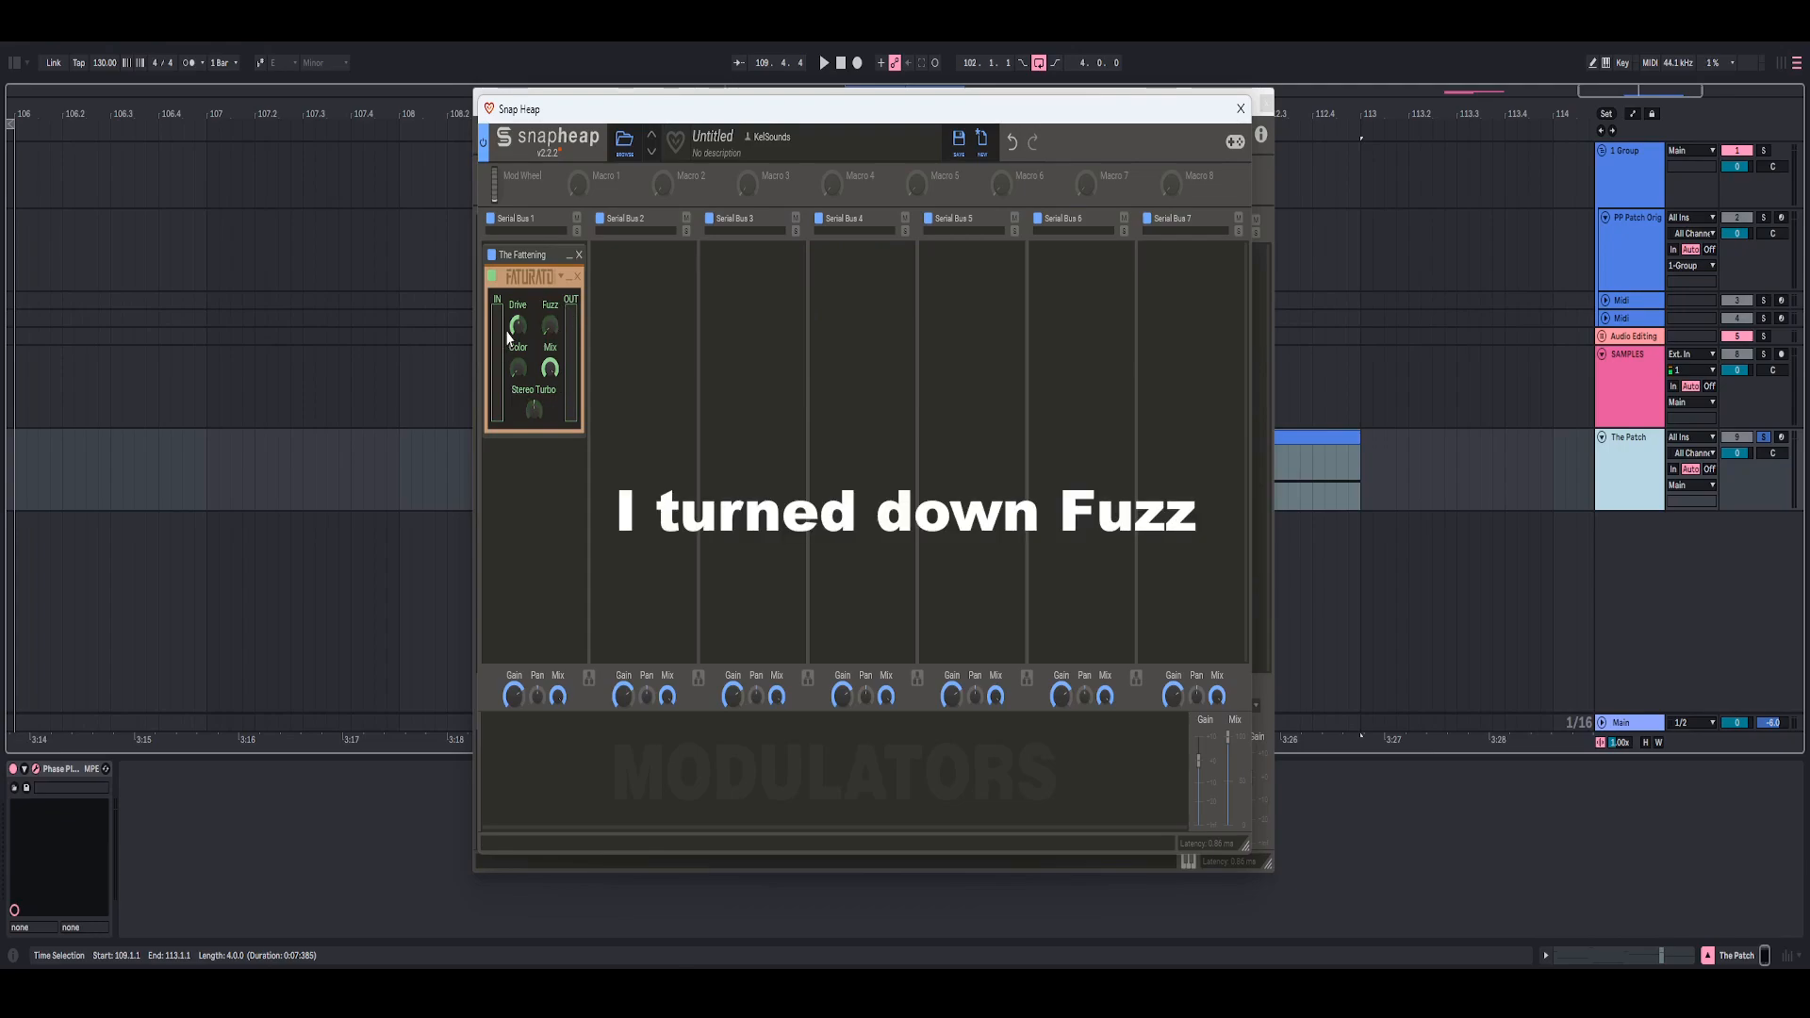
{"action": "left_click_drag", "start_coordinate": [521, 334], "coordinate": [521, 341]}
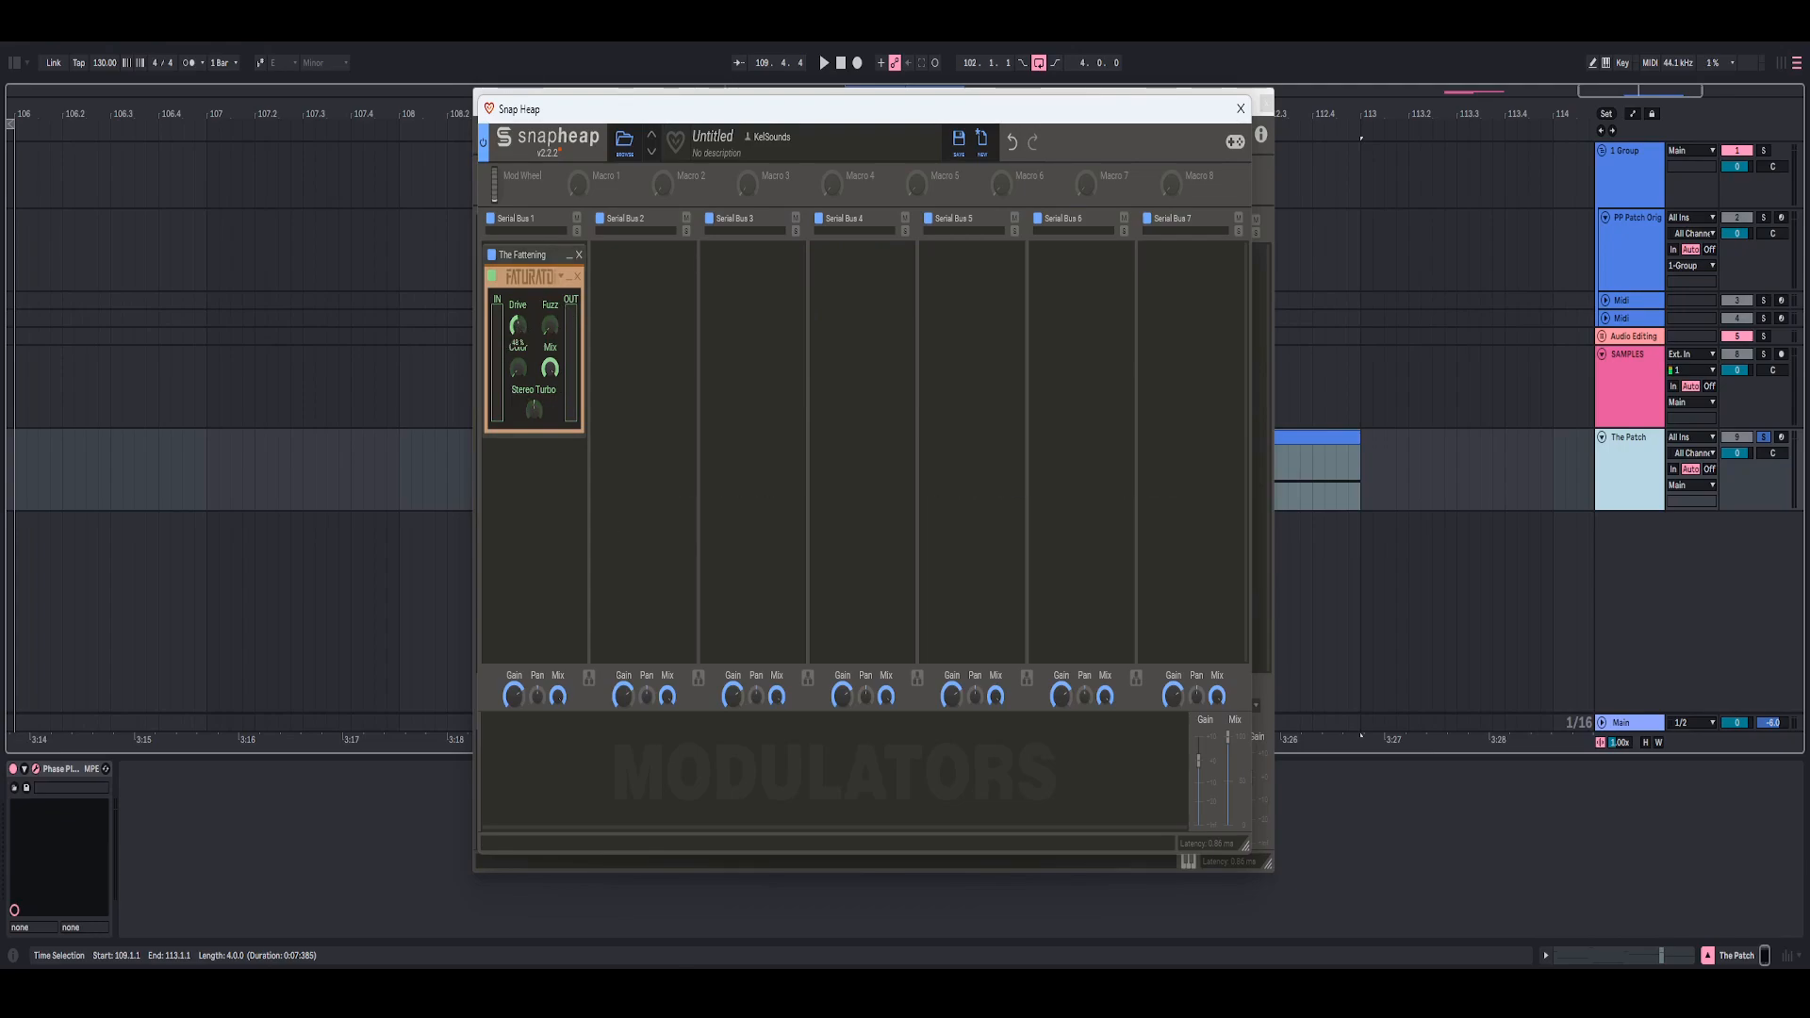
{"action": "right_click", "coordinate": [515, 323]}
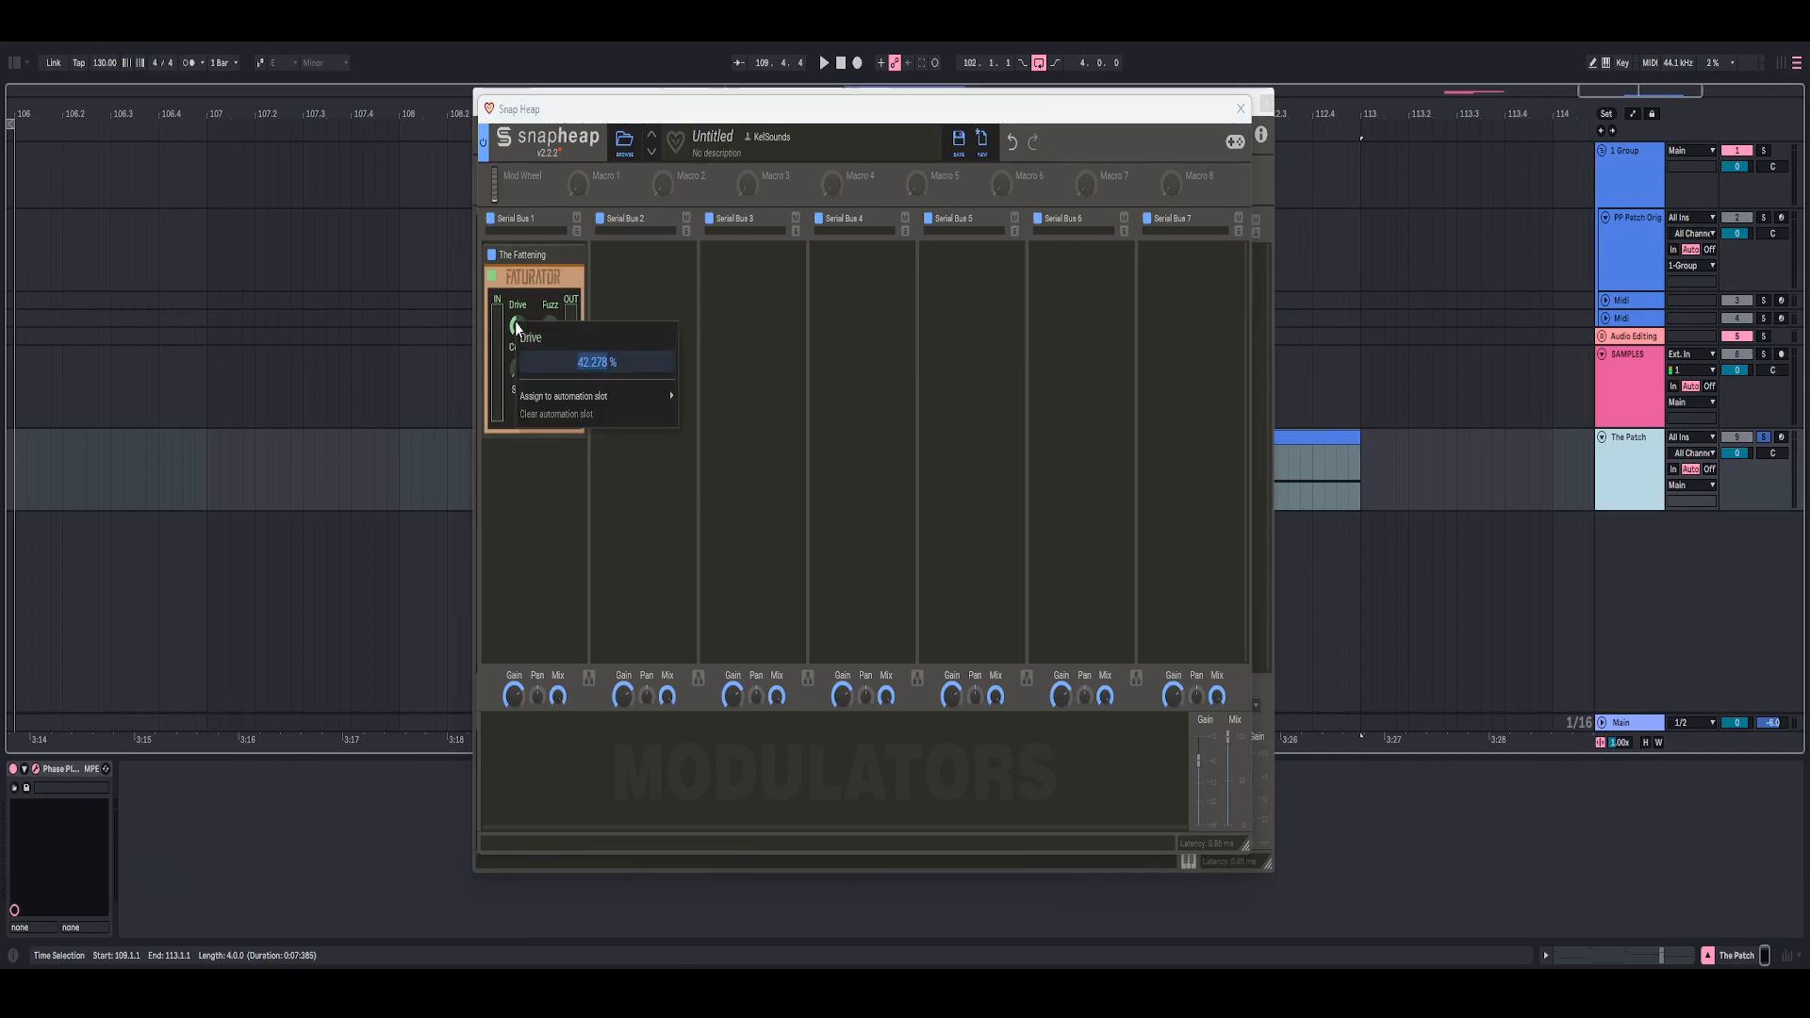
{"action": "type", "text": "35"}
{"action": "key", "text": "Return"}
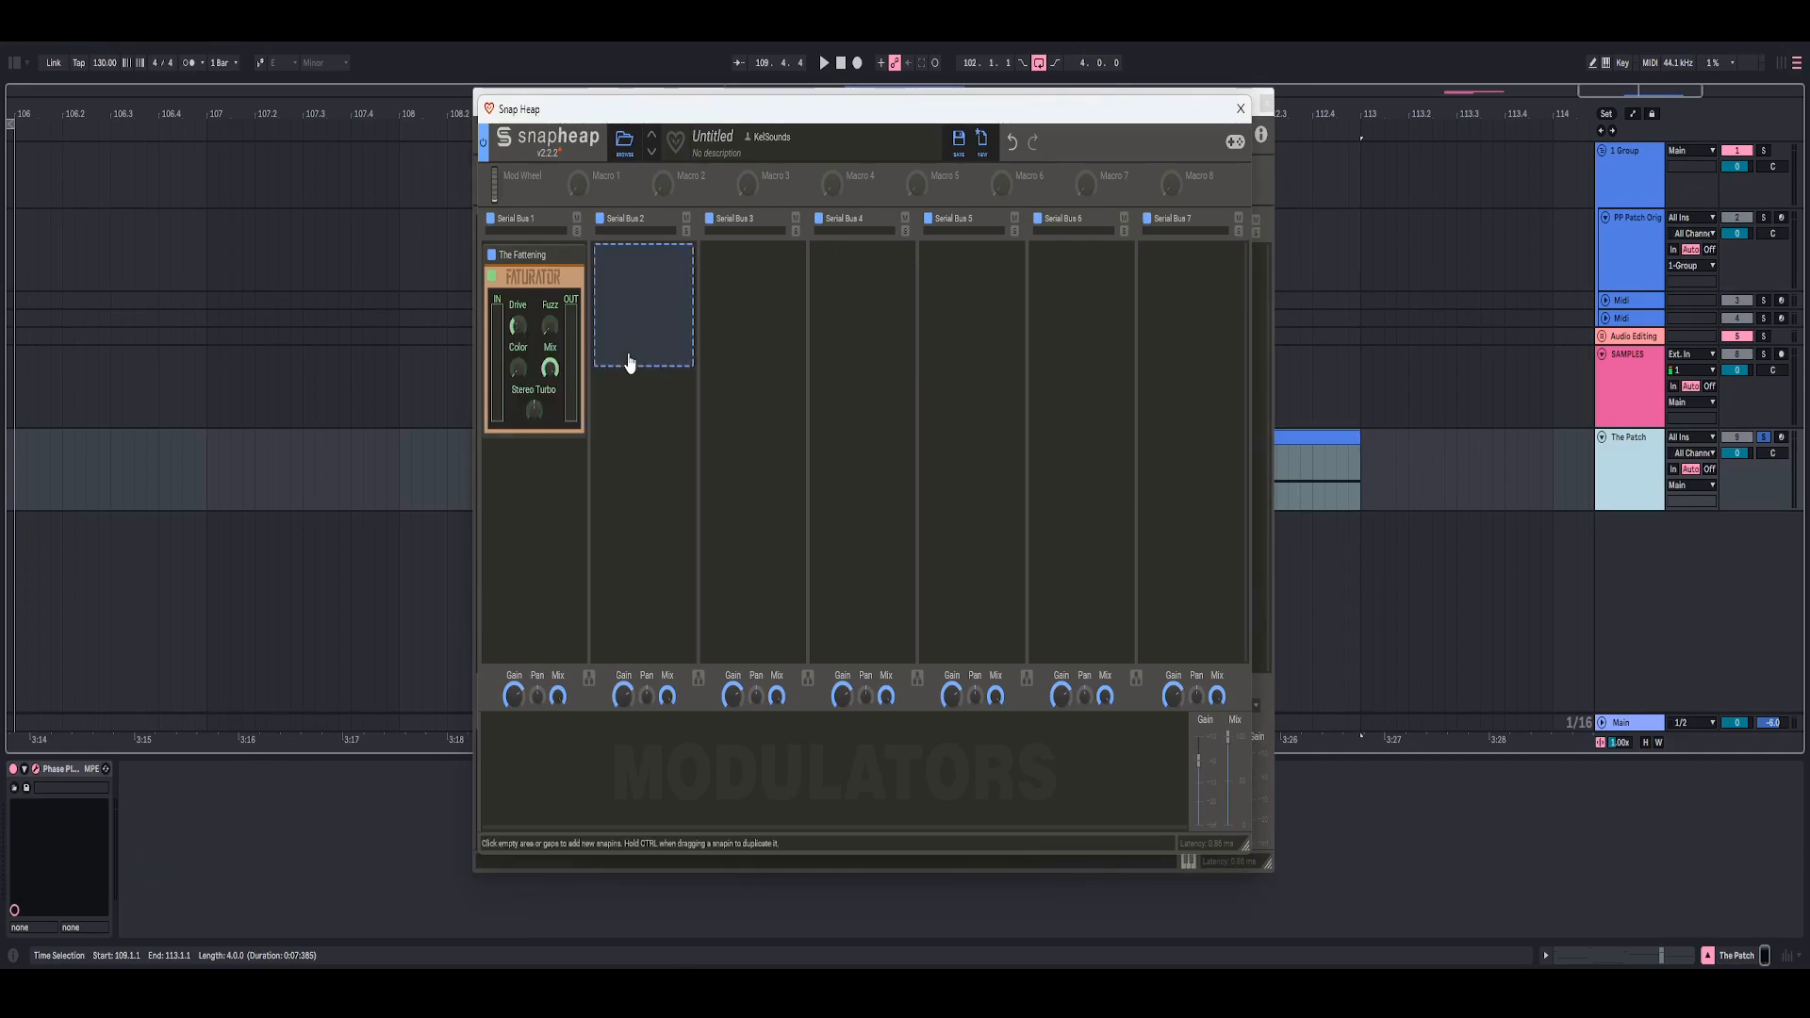
- Add a Shaper Table below the Faturator and load the Tension table from the Distortion waveshaping folder
{"action": "left_click", "coordinate": [559, 450]}
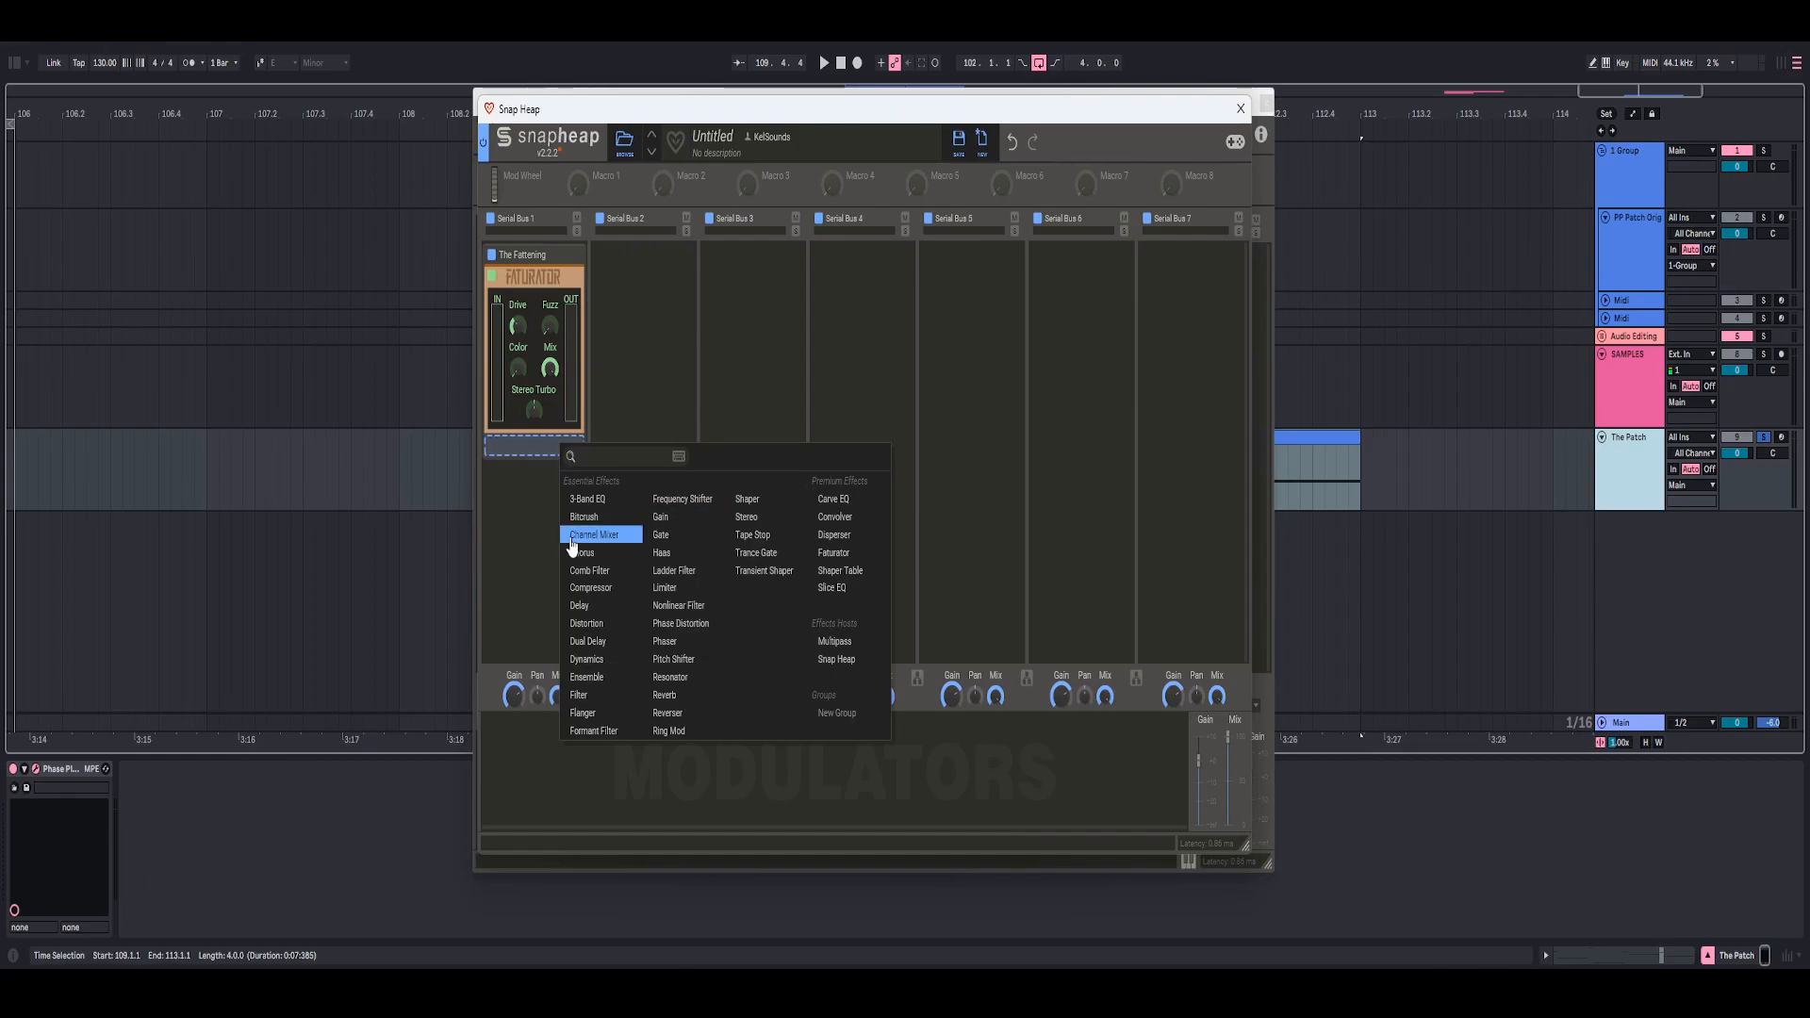
{"action": "left_click", "coordinate": [849, 574]}
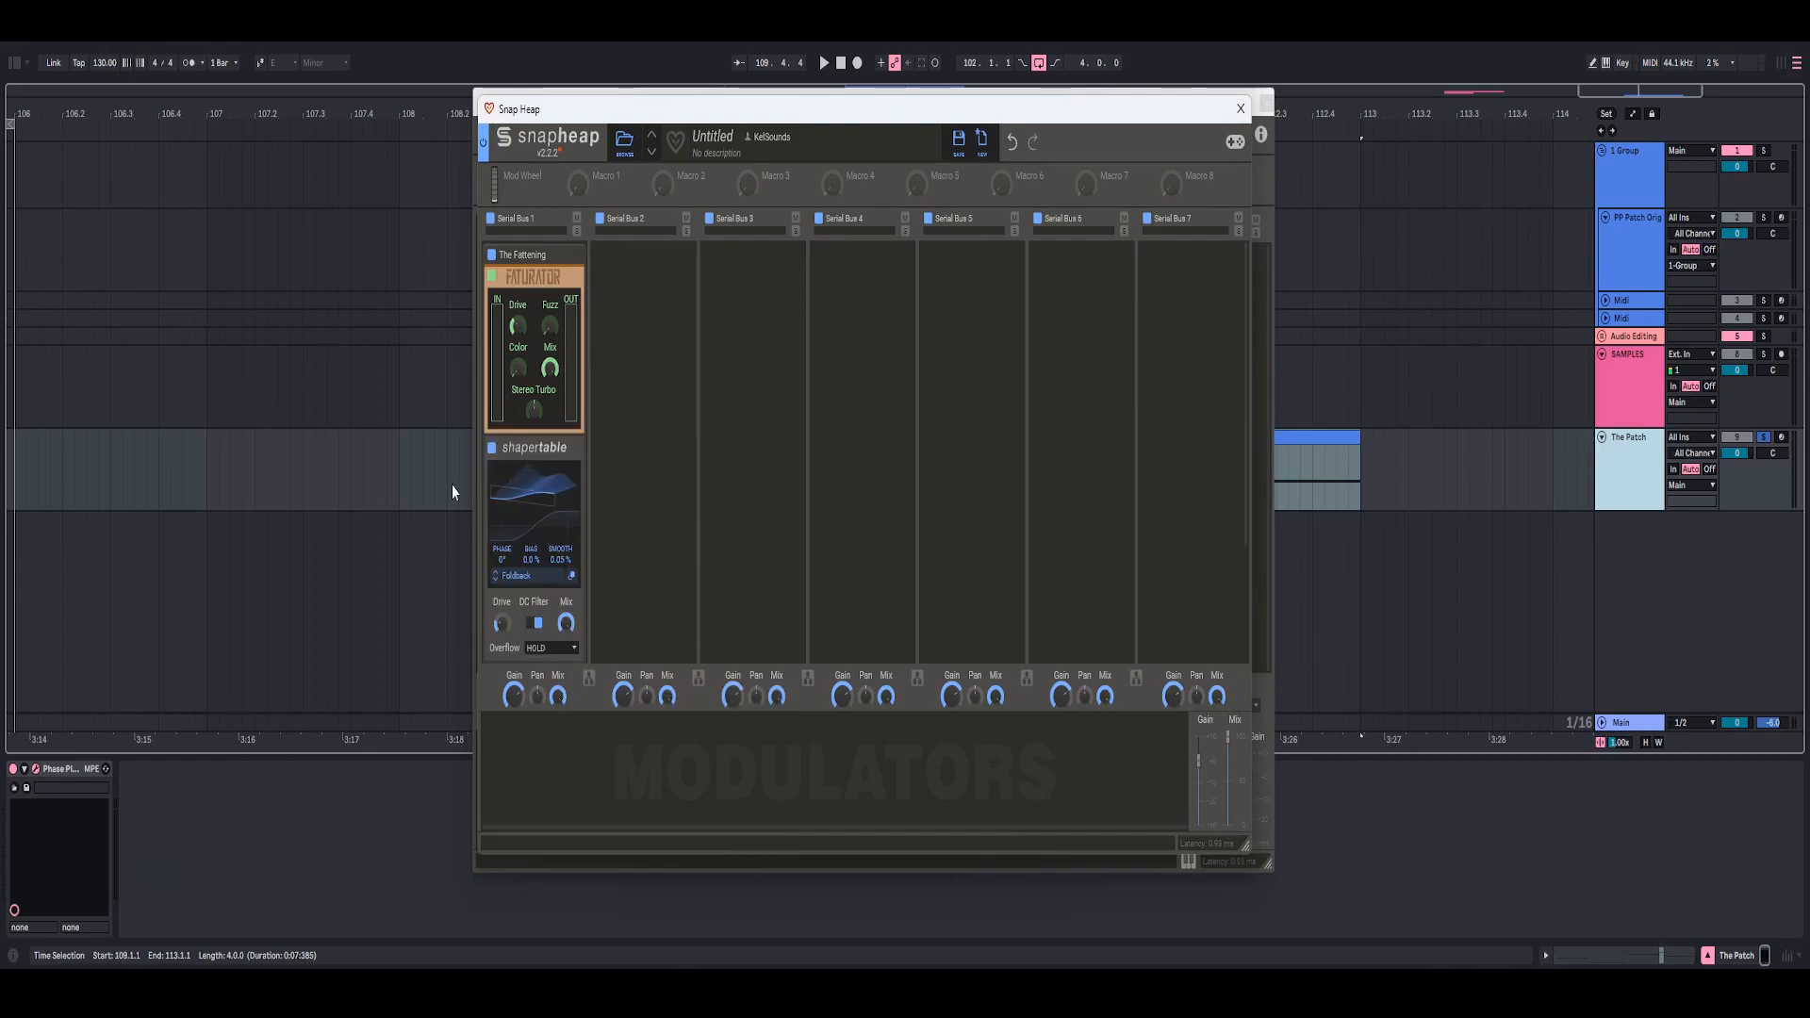
{"action": "scroll", "coordinate": [526, 453], "scroll_direction": "down", "scroll_amount": 3}
{"action": "left_click", "coordinate": [522, 458]}
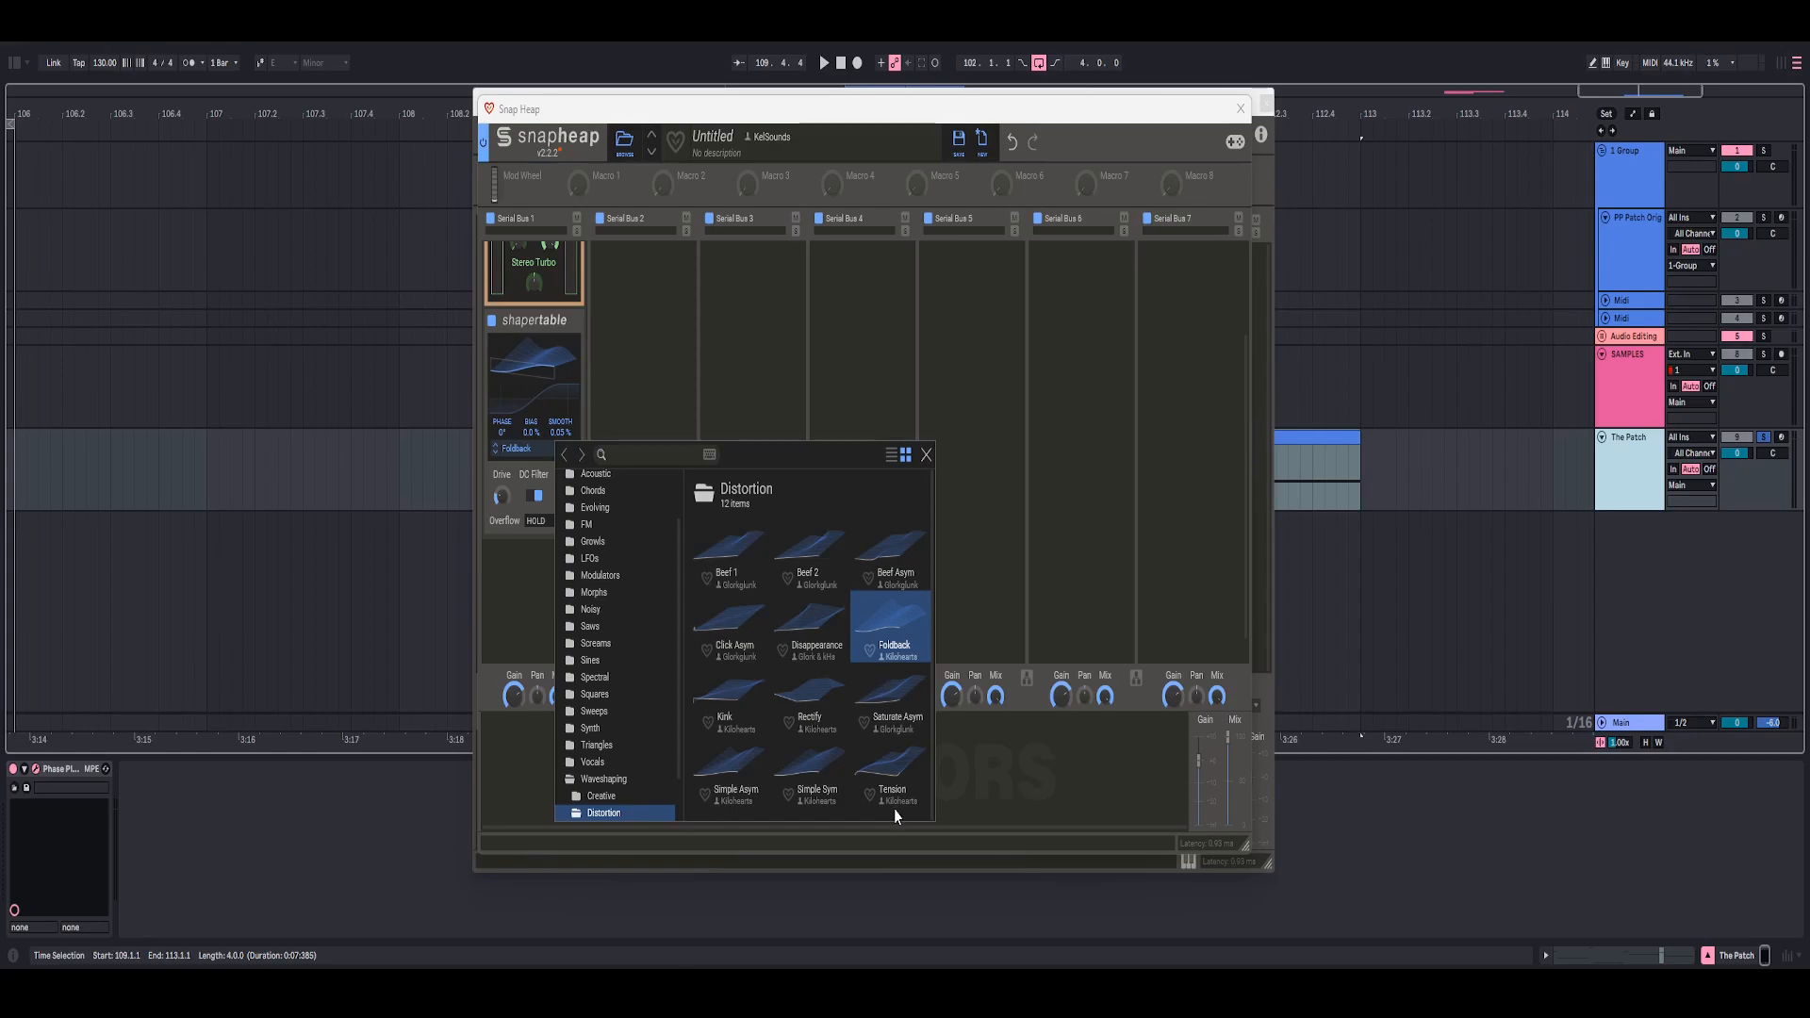
{"action": "scroll", "coordinate": [609, 734], "scroll_direction": "down", "scroll_amount": 2}
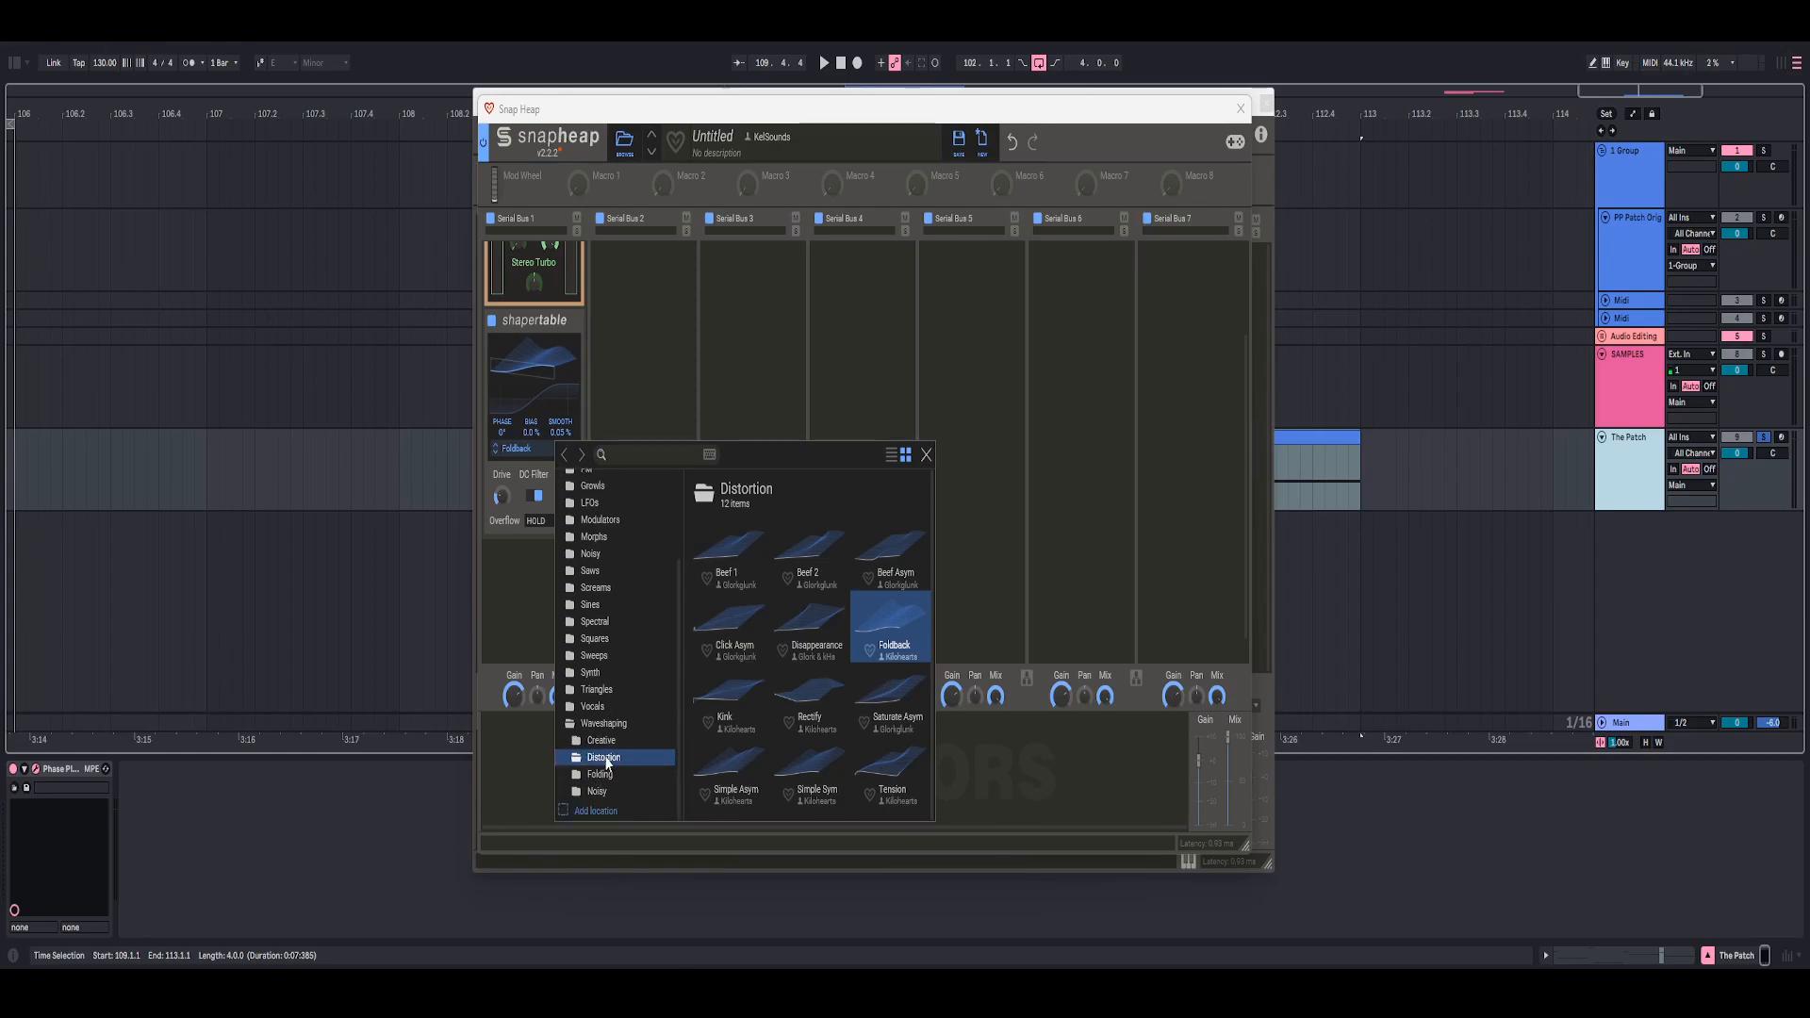
{"action": "left_click", "coordinate": [896, 778]}
{"action": "left_click", "coordinate": [601, 375]}
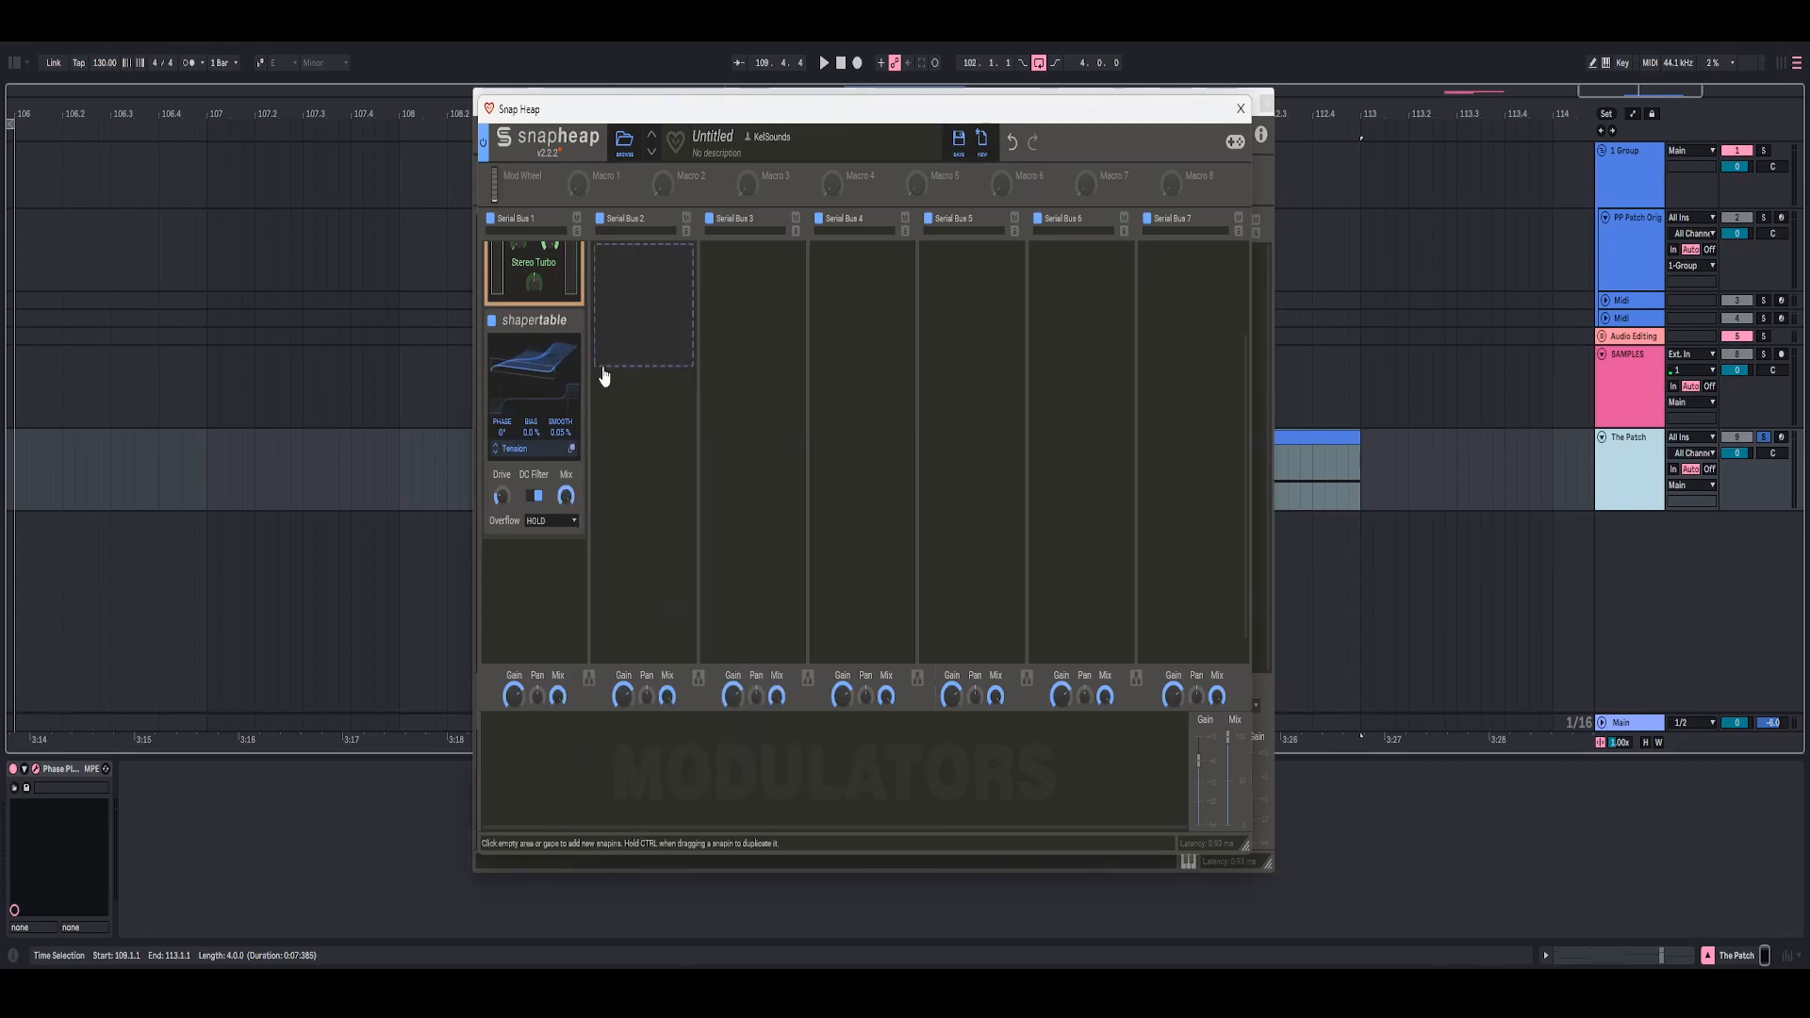
- Raise the Shaper Table's frame position and lower Snap Heap's output gain to about -12.6 dB while auditioning the clip
{"action": "scroll", "coordinate": [532, 429], "scroll_direction": "up", "scroll_amount": 1}
{"action": "left_click_drag", "start_coordinate": [534, 426], "coordinate": [535, 277]}
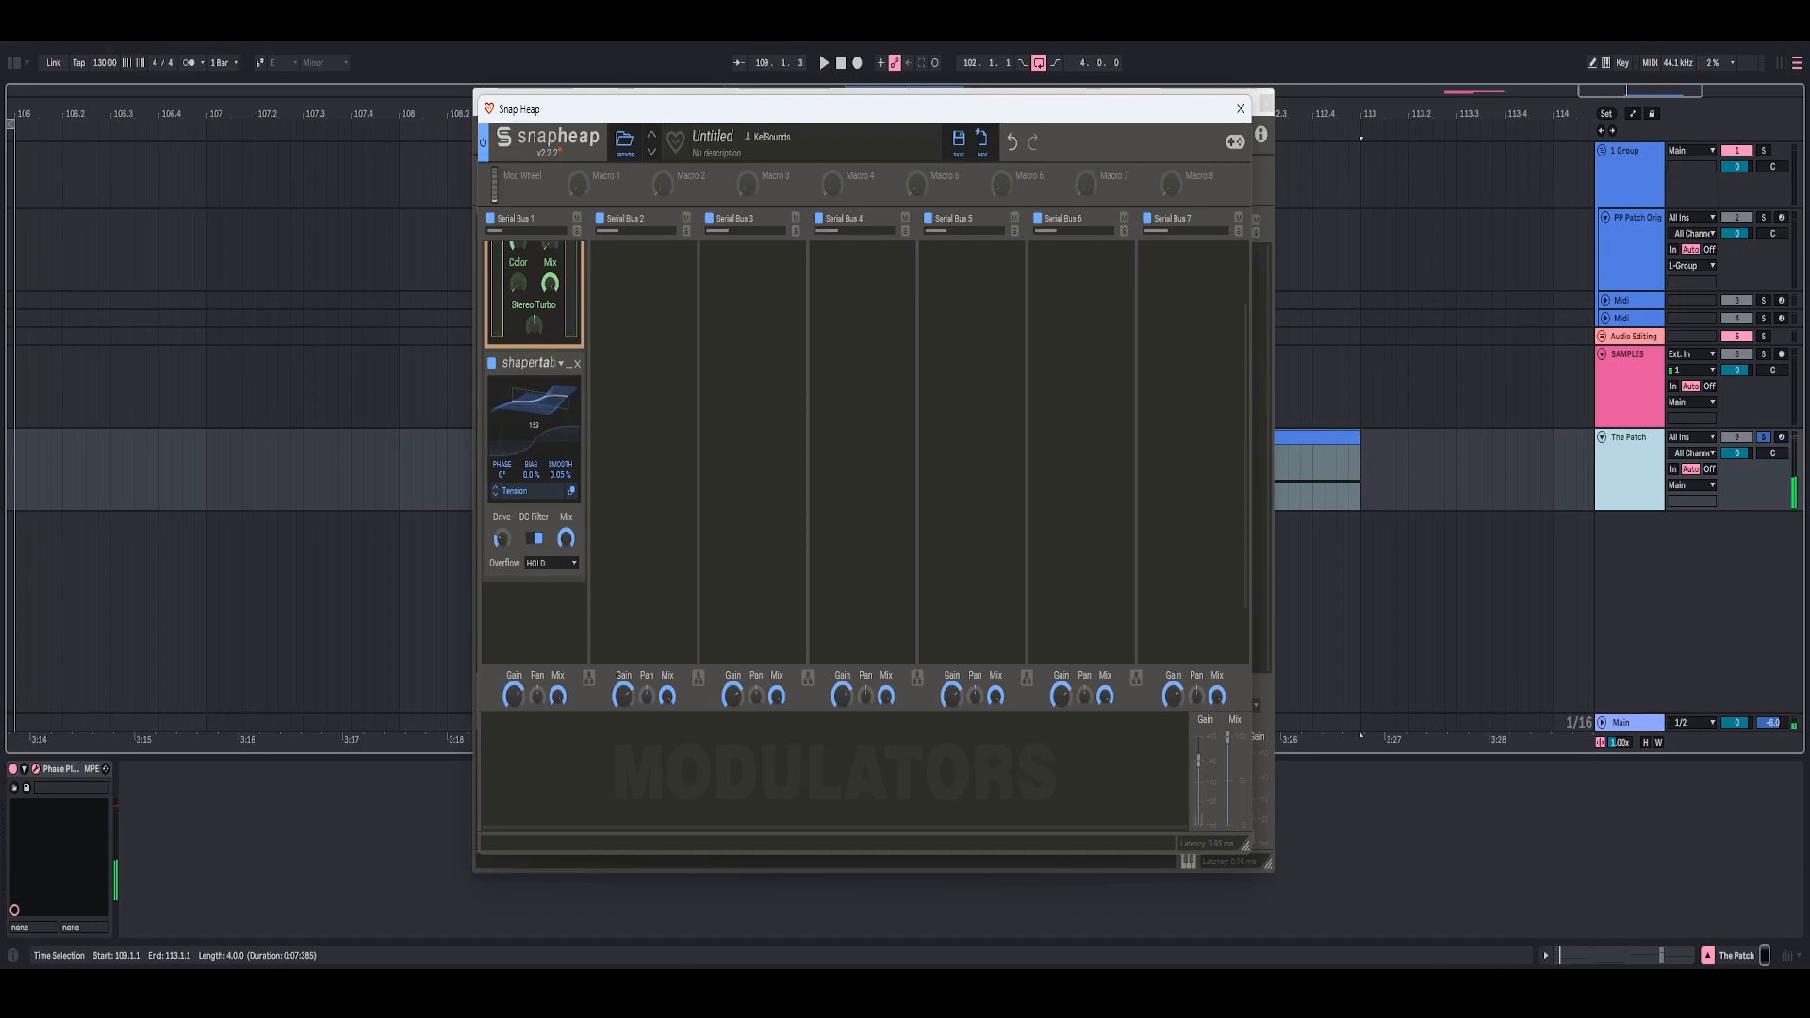
{"action": "left_click_drag", "start_coordinate": [1201, 756], "coordinate": [1202, 760]}
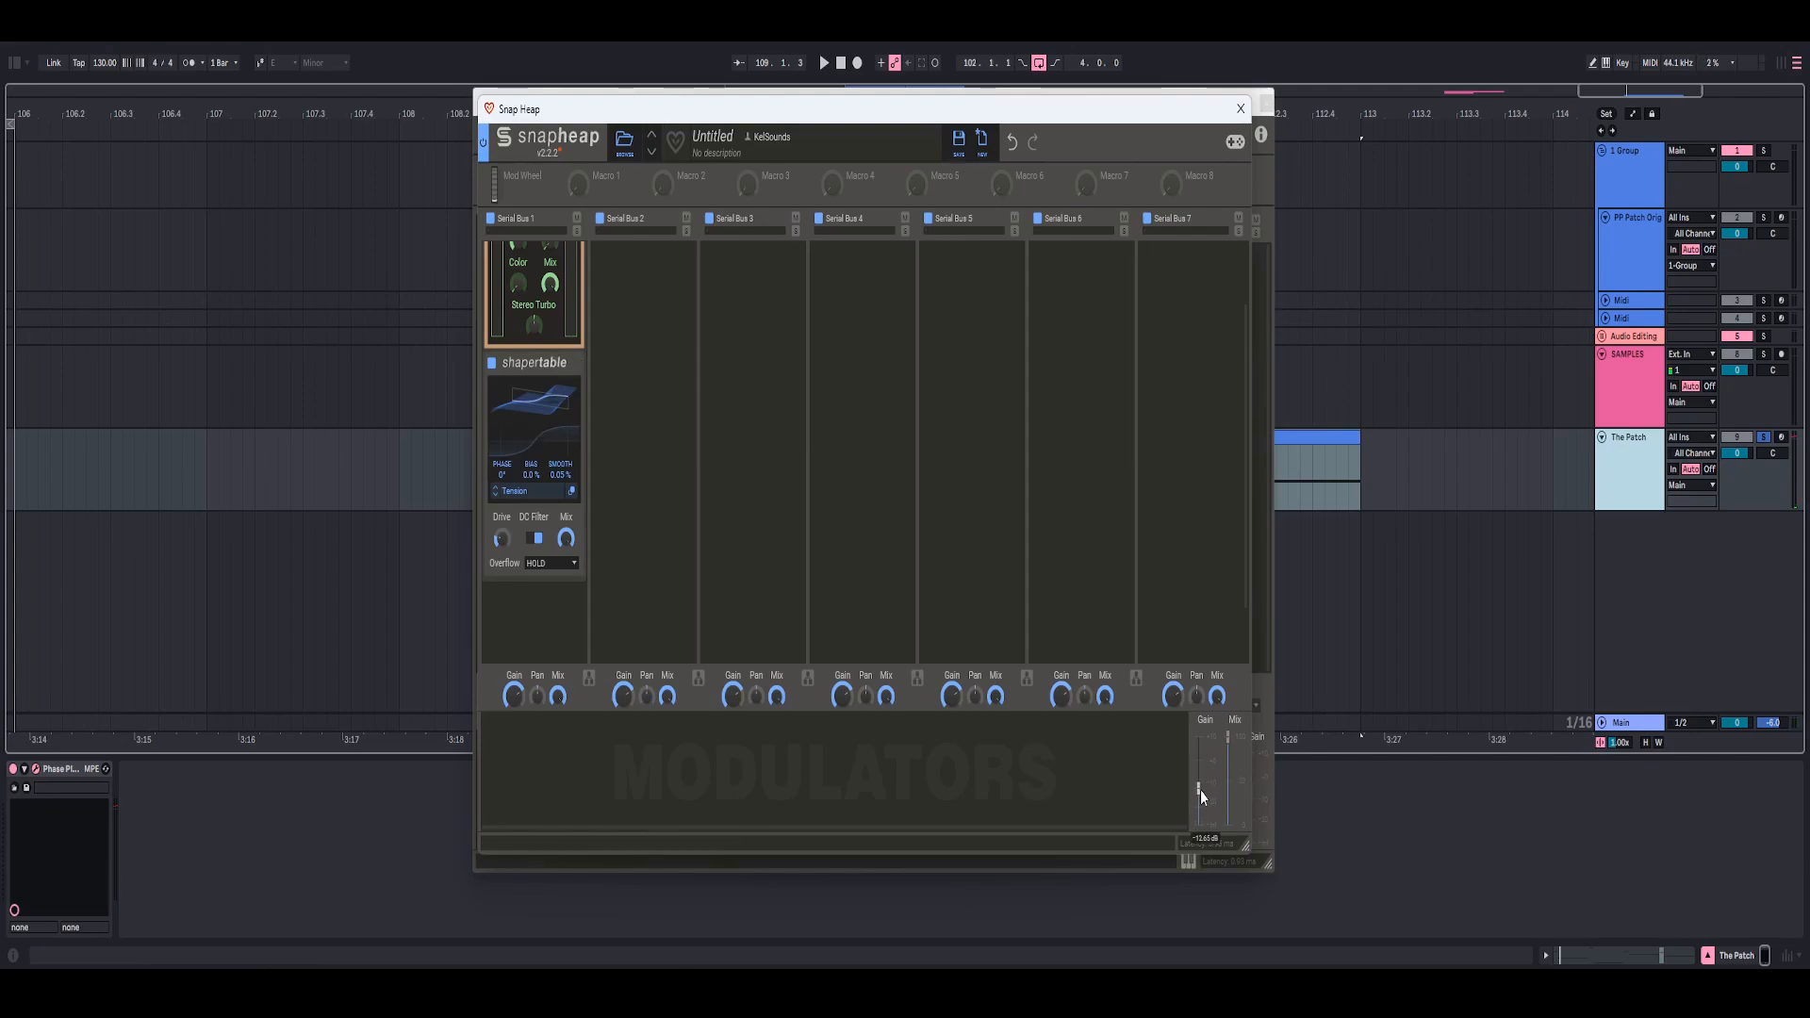
{"action": "key", "text": "space"}
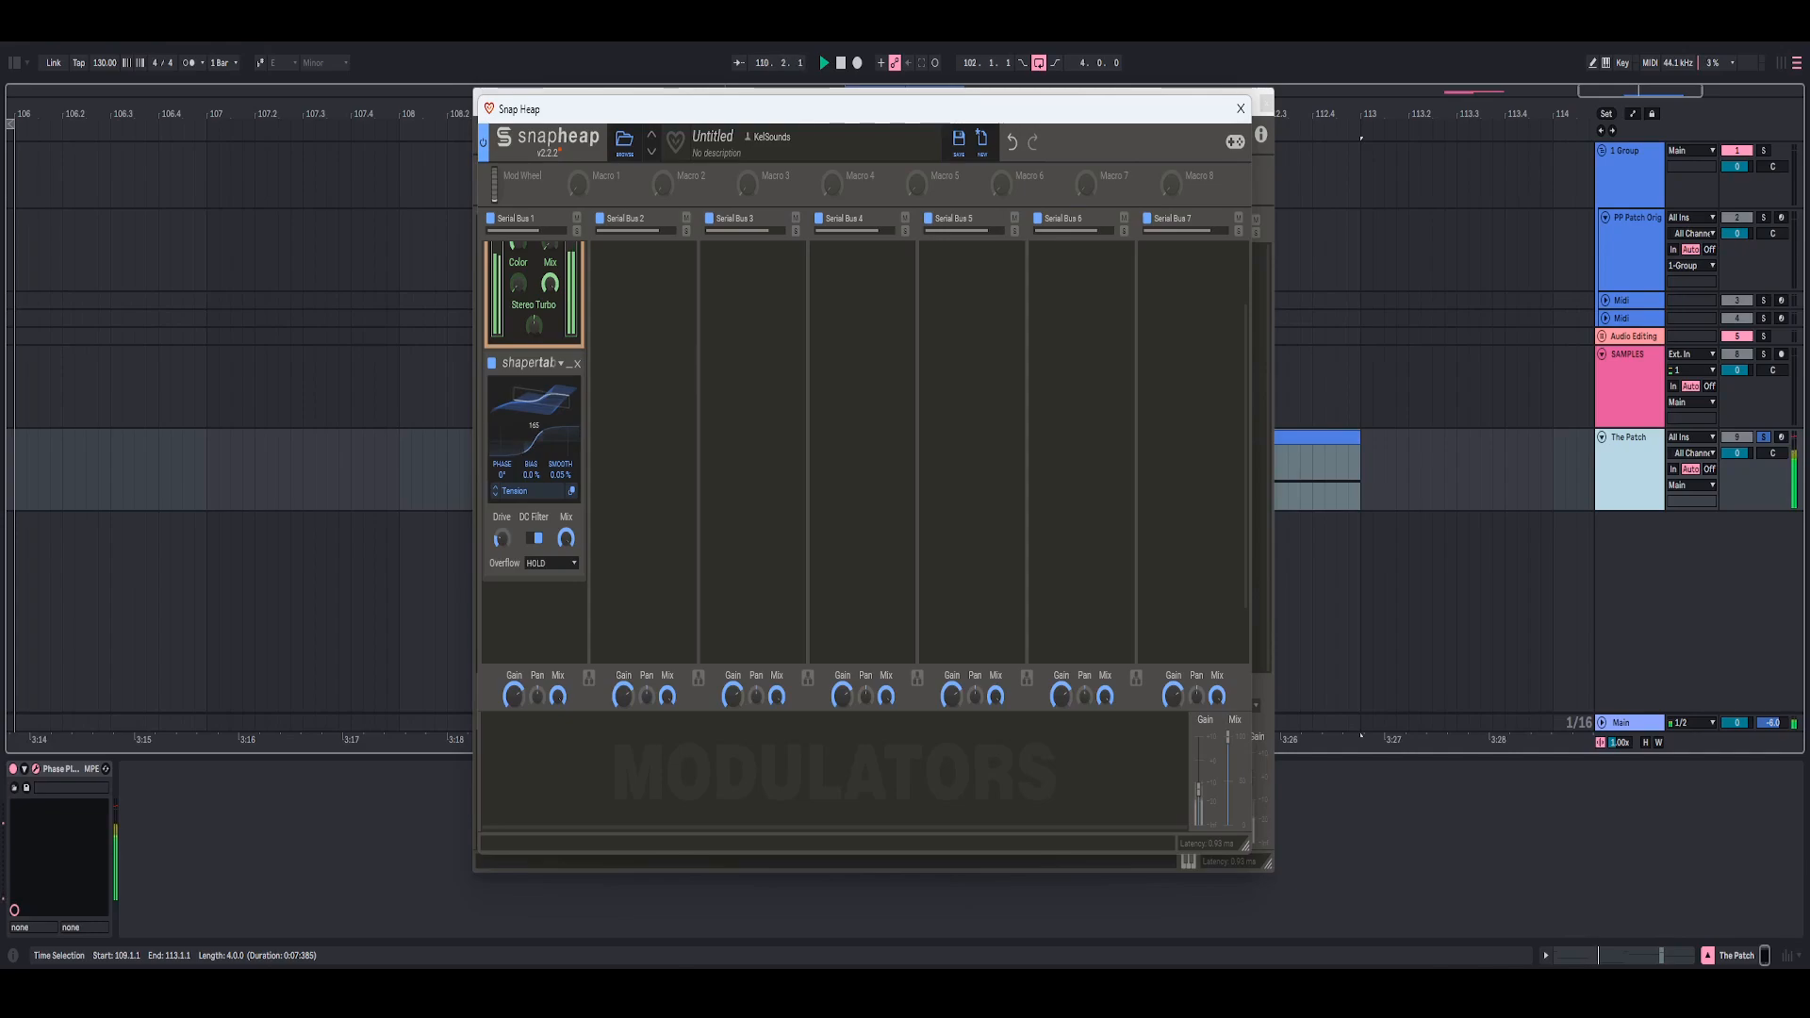
{"action": "scroll", "coordinate": [535, 414], "scroll_direction": "down", "scroll_amount": 2}
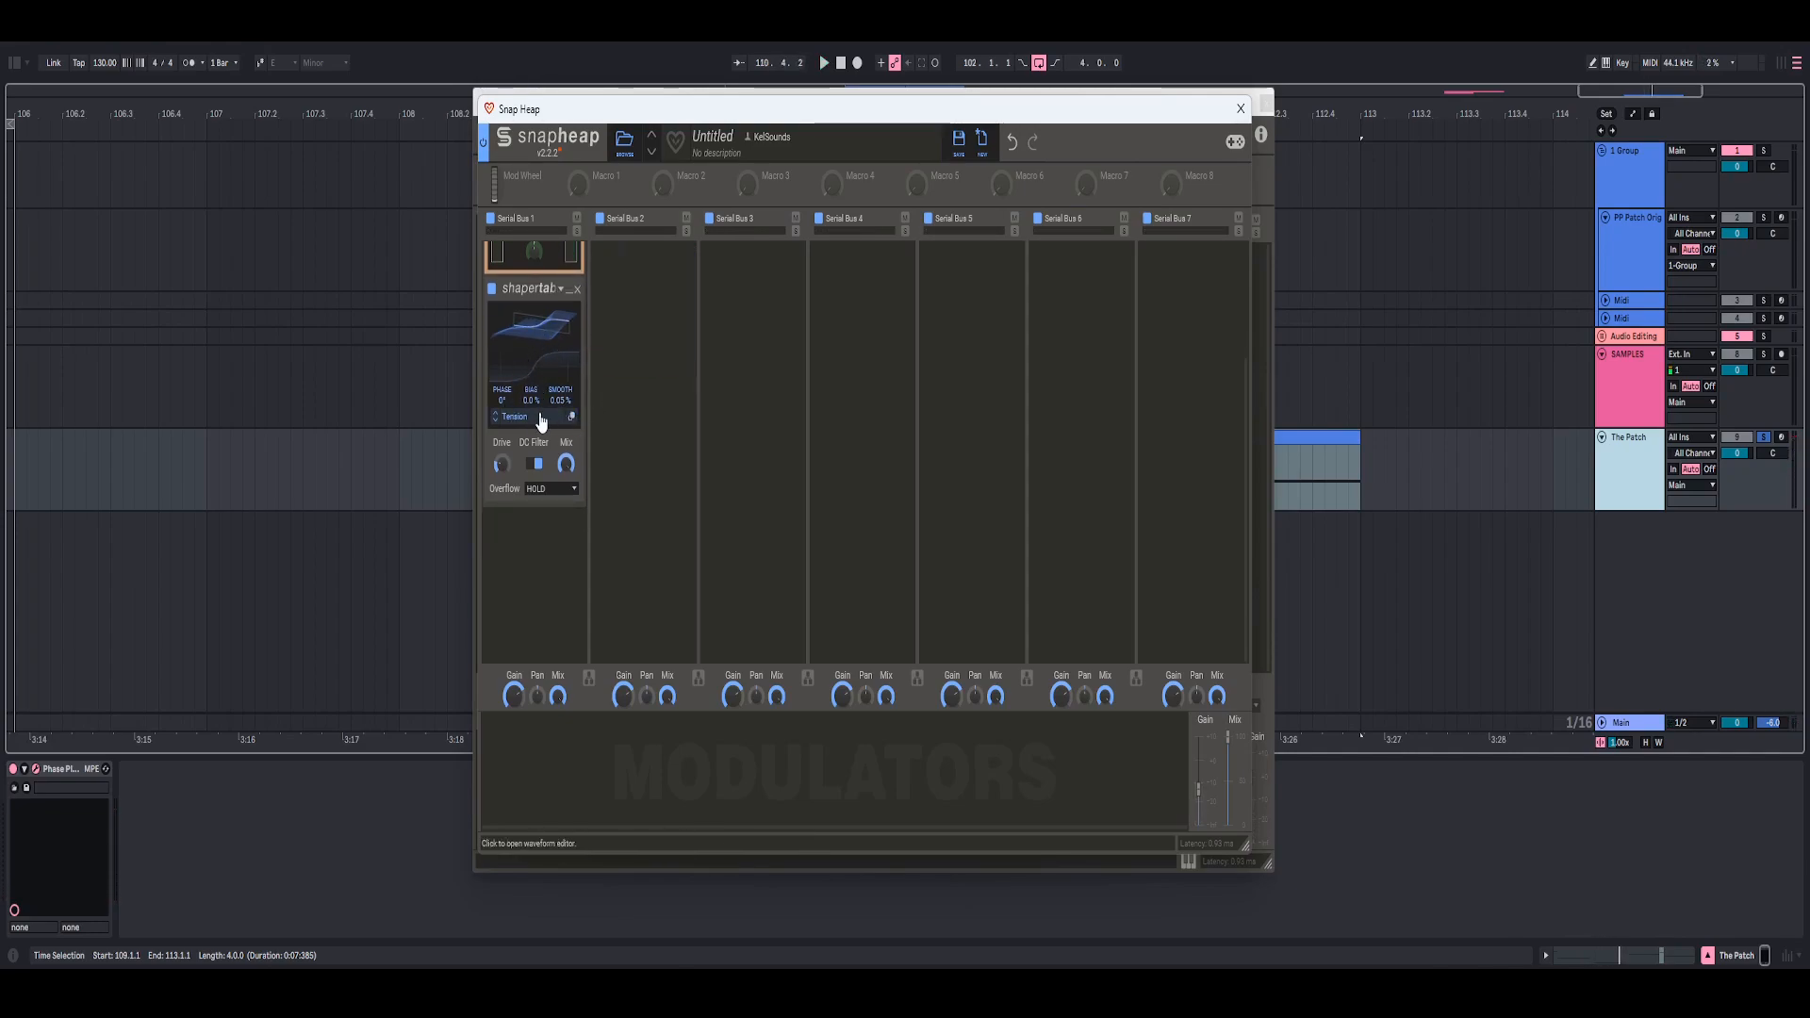
{"action": "scroll", "coordinate": [500, 541], "scroll_direction": "up", "scroll_amount": 2}
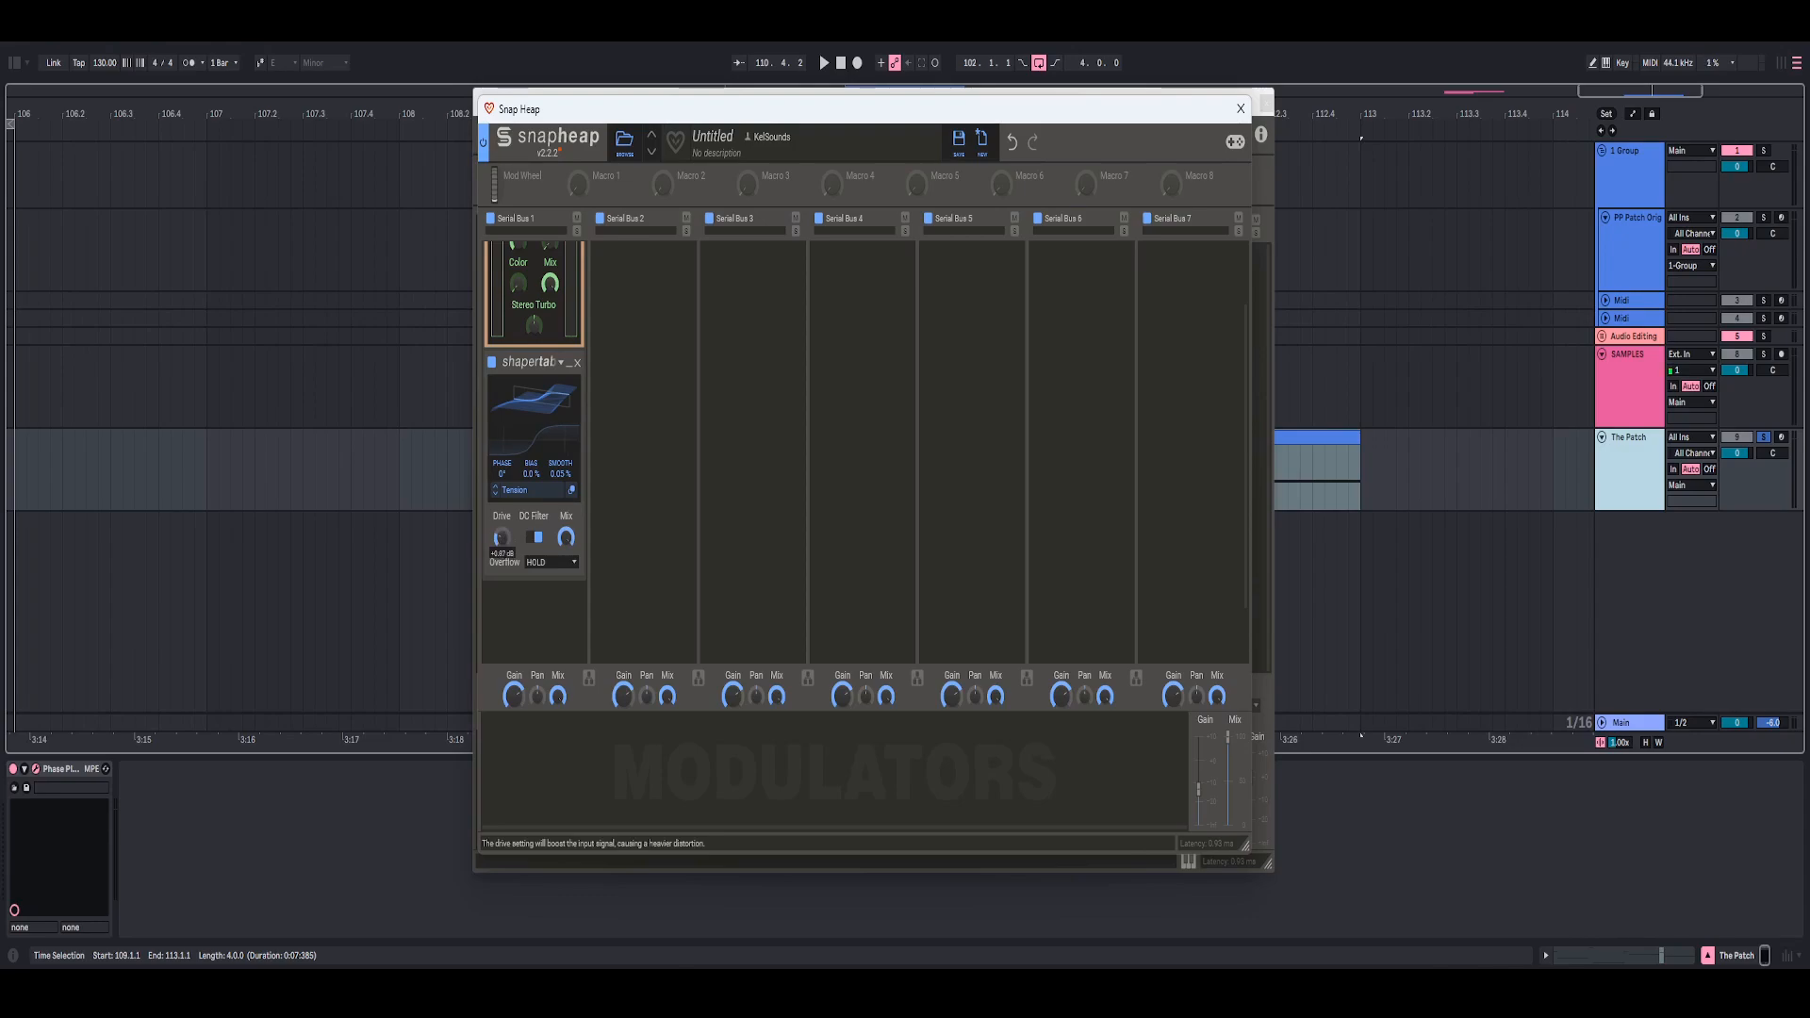
- Set the Shaper Table's Drive to 8 dB and its Mix to 50%
{"action": "right_click", "coordinate": [500, 541]}
{"action": "type", "text": "8 dB"}
{"action": "key", "text": "Return"}
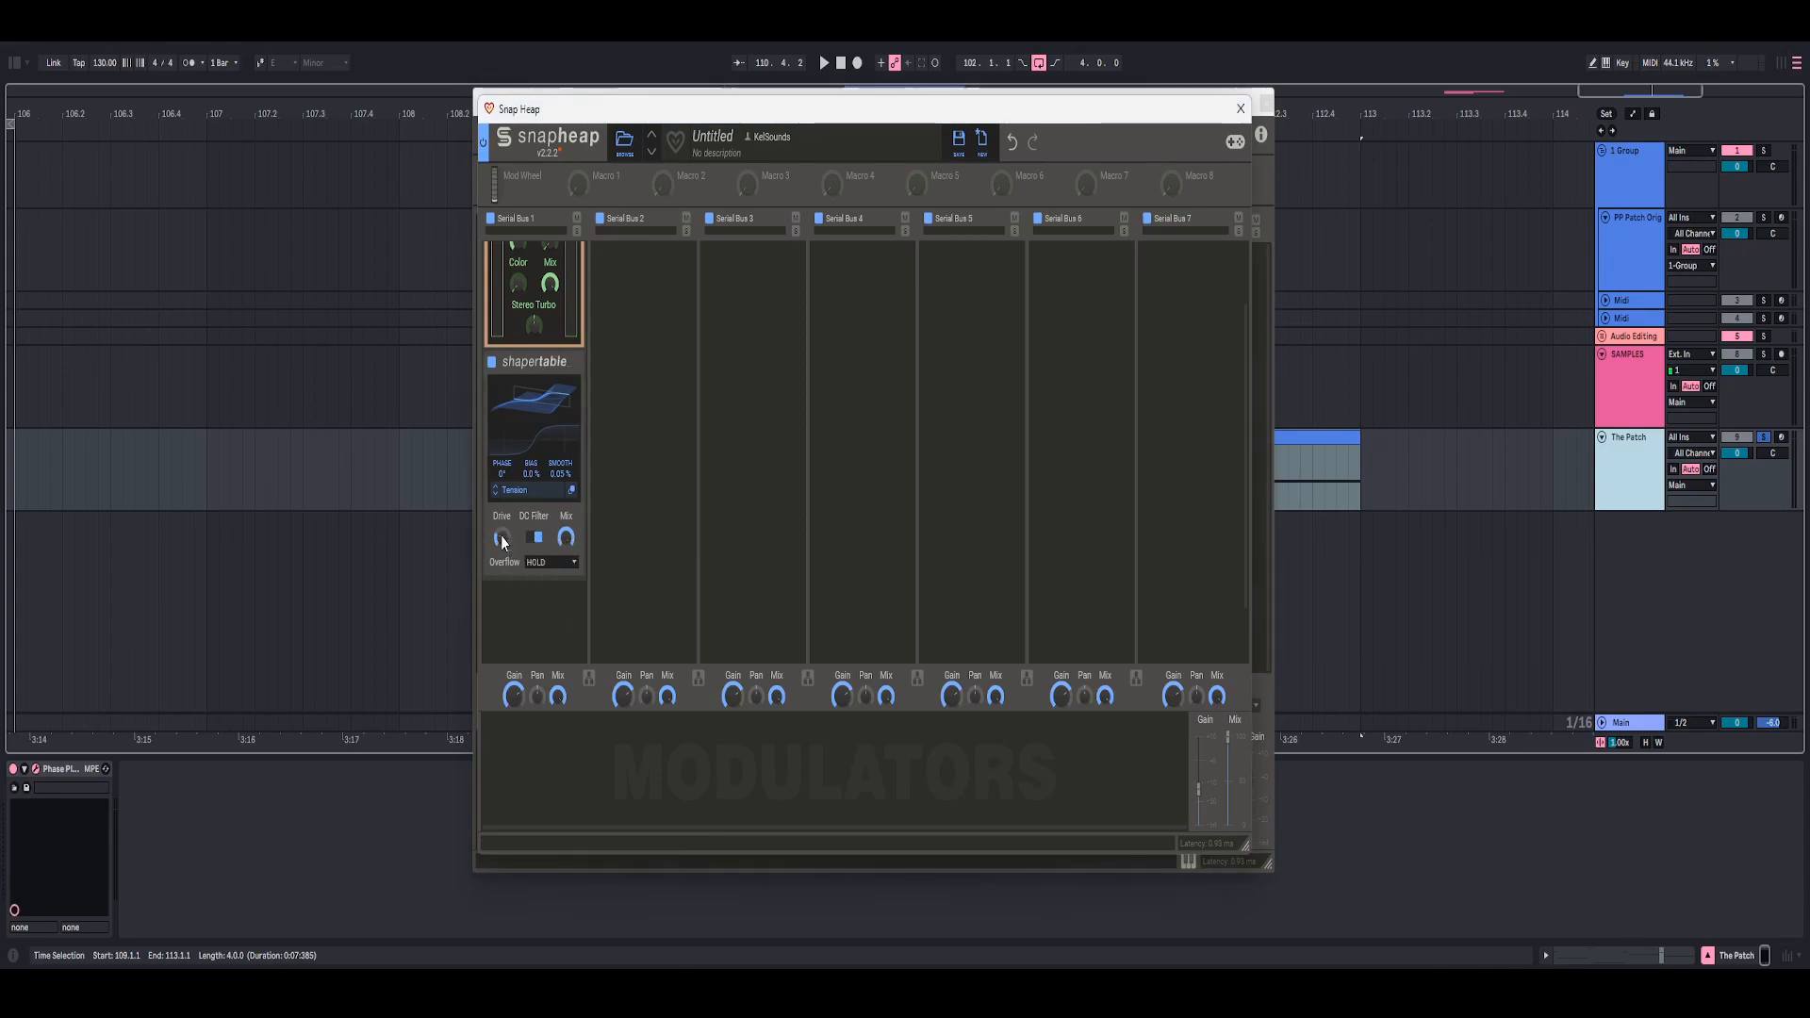
{"action": "right_click", "coordinate": [563, 539]}
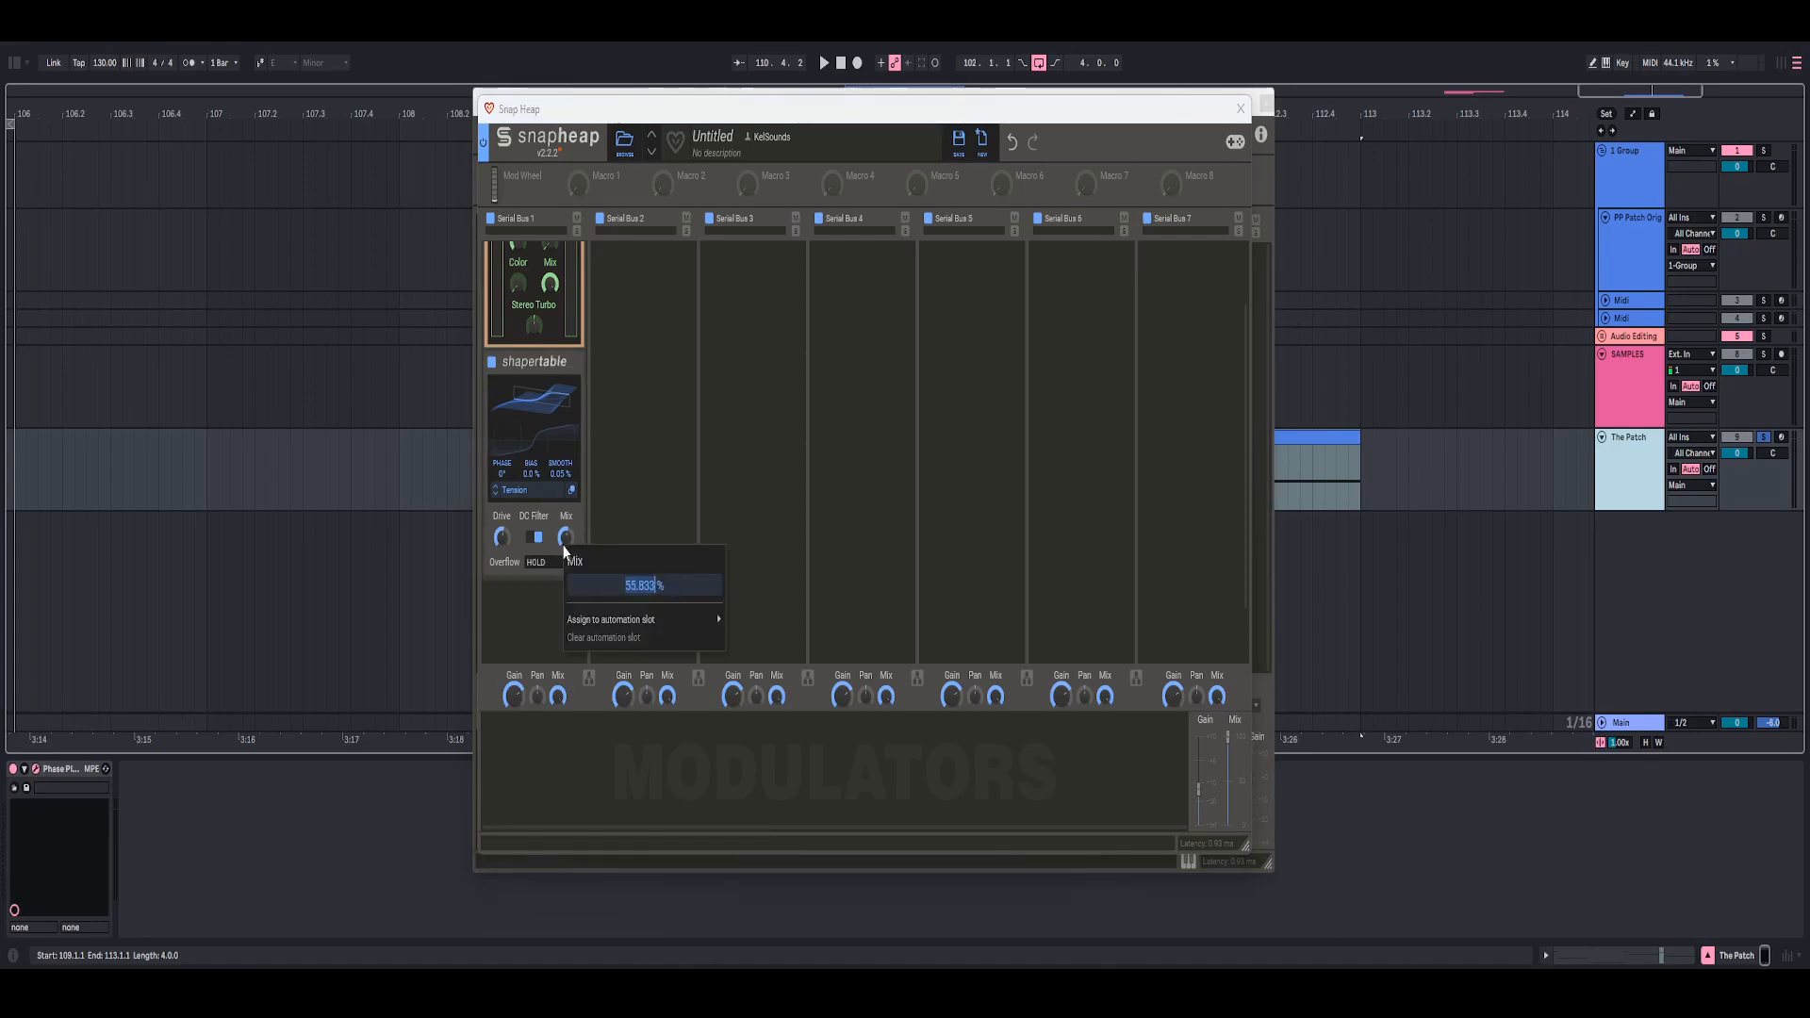
{"action": "type", "text": "50"}
{"action": "key", "text": "Return"}
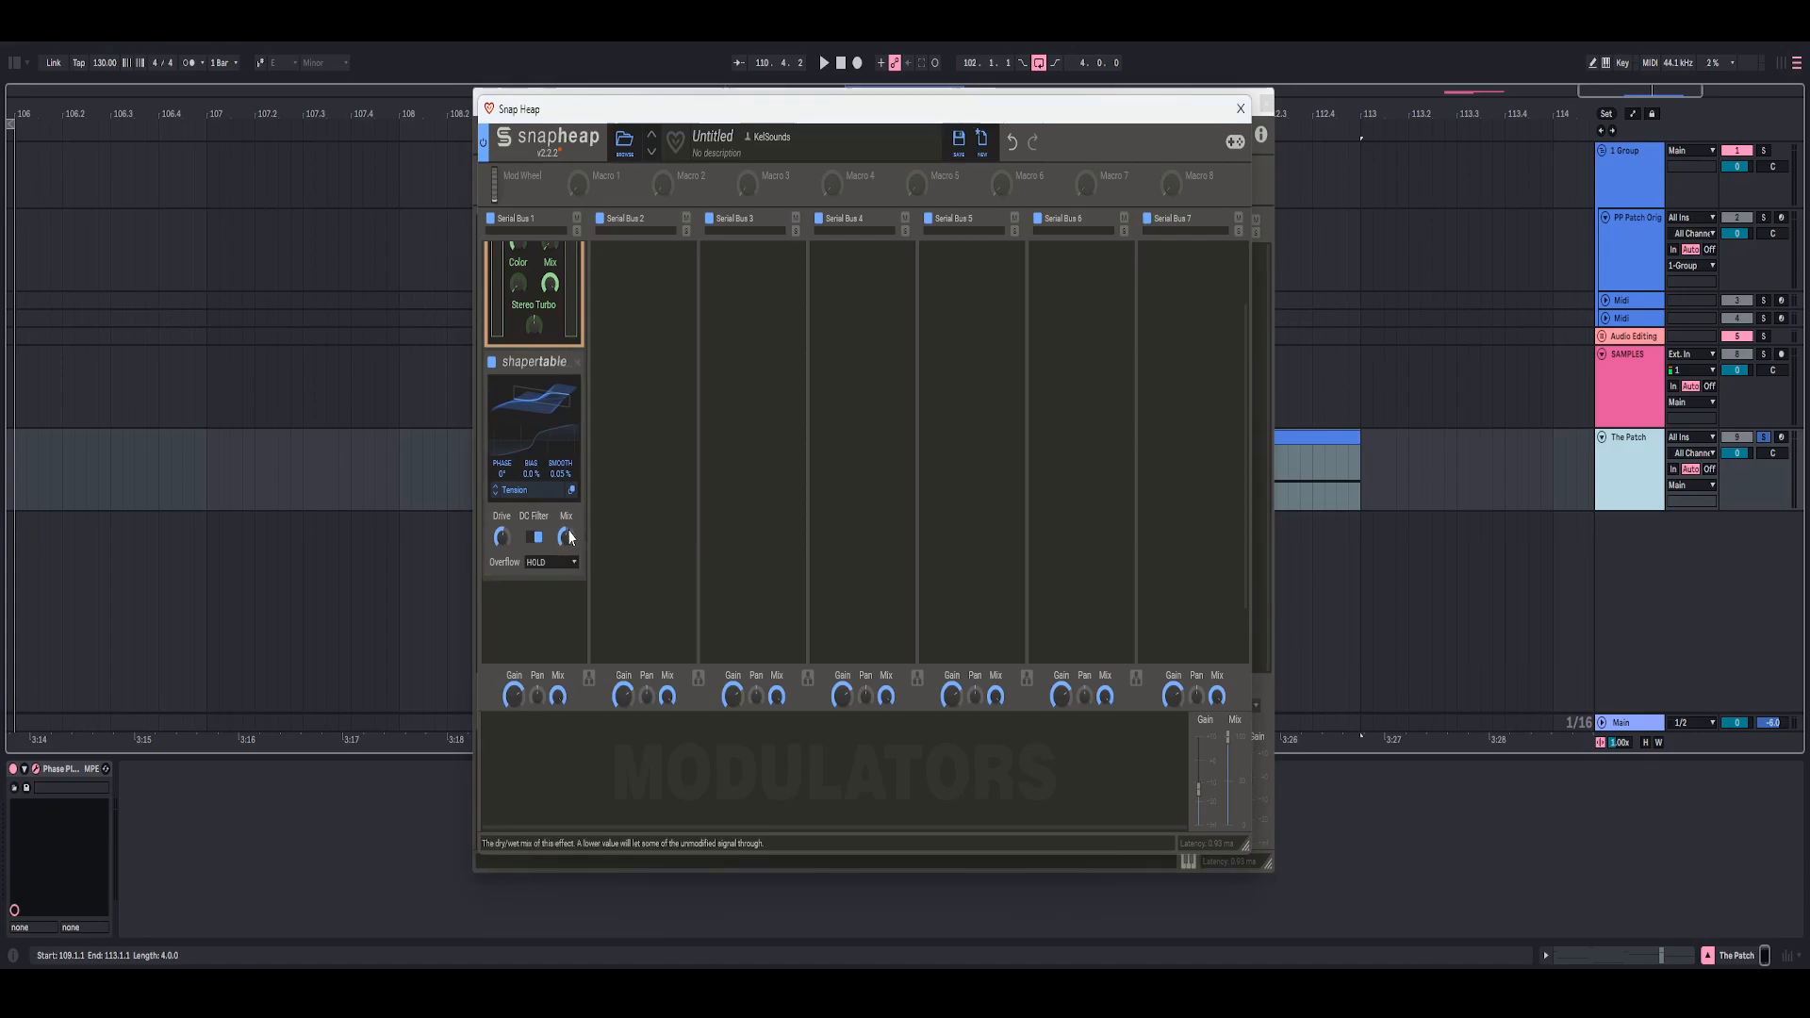
- Fine-tune Snap Heap's output gain while auditioning the clip with The Fattening group bypassed and enabled
{"action": "key", "text": "space"}
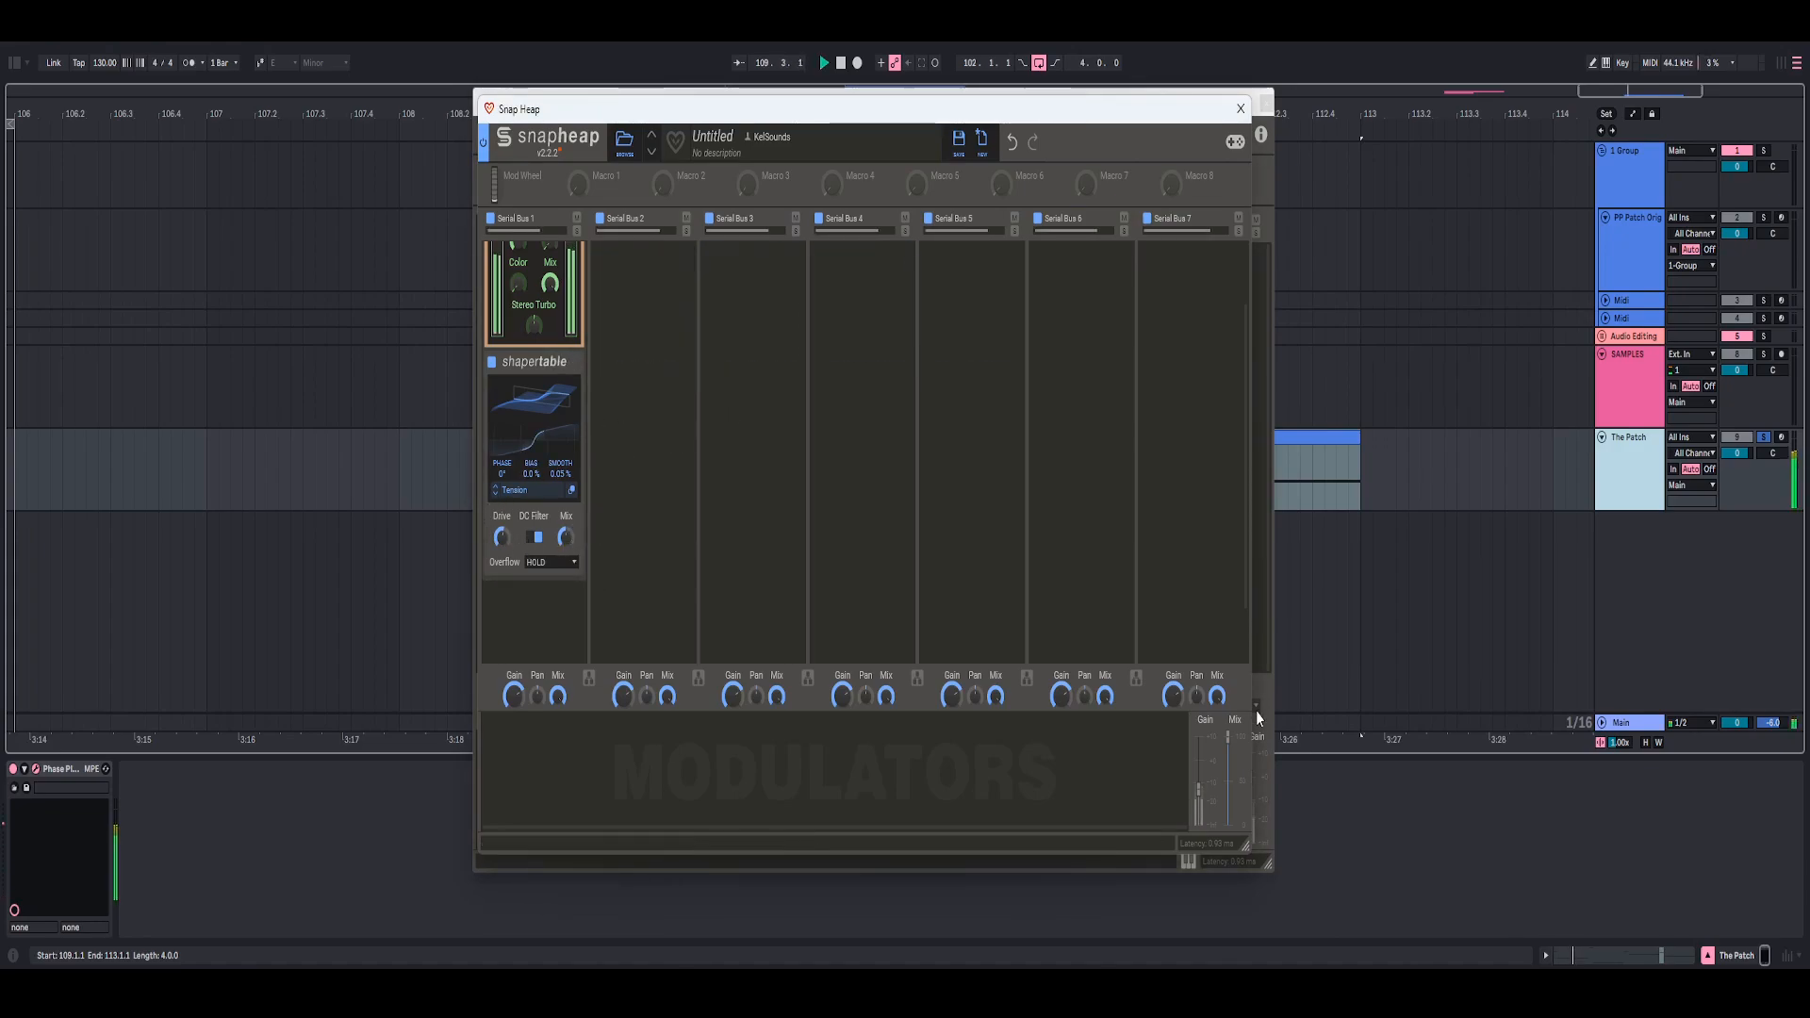
{"action": "left_click_drag", "start_coordinate": [1198, 792], "coordinate": [1198, 783]}
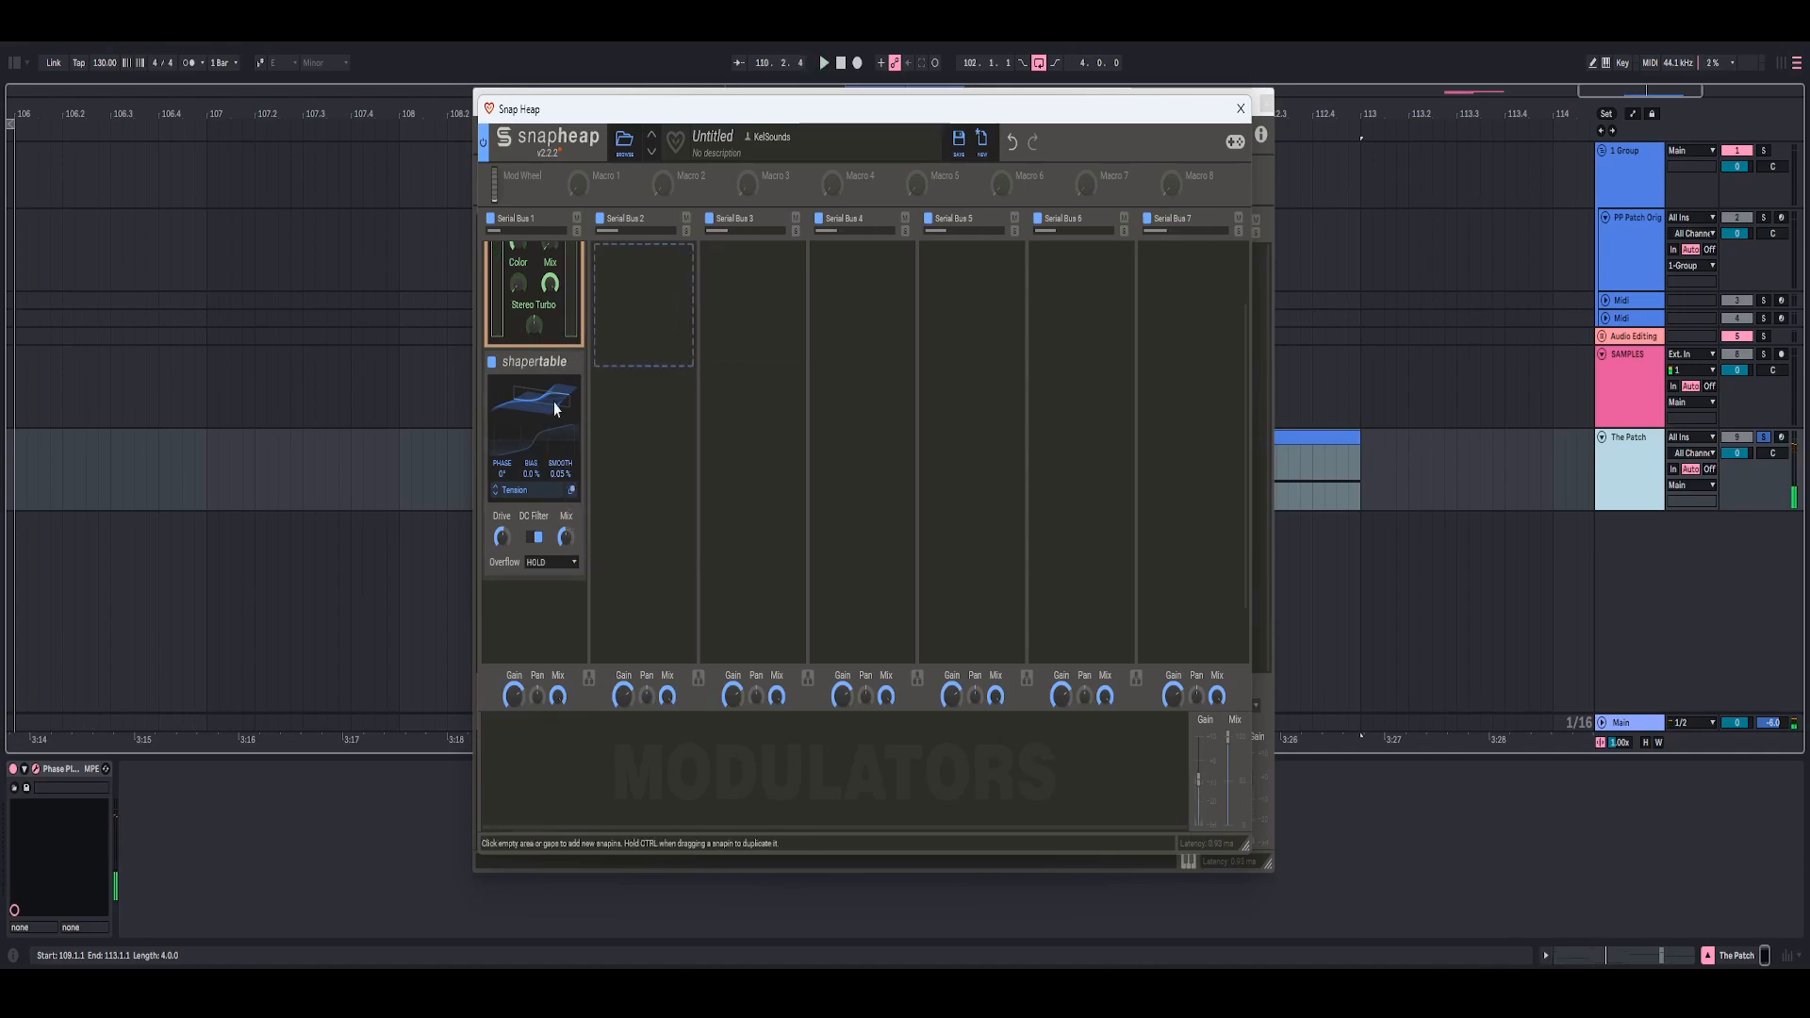
{"action": "scroll", "coordinate": [555, 413], "scroll_direction": "up", "scroll_amount": 2}
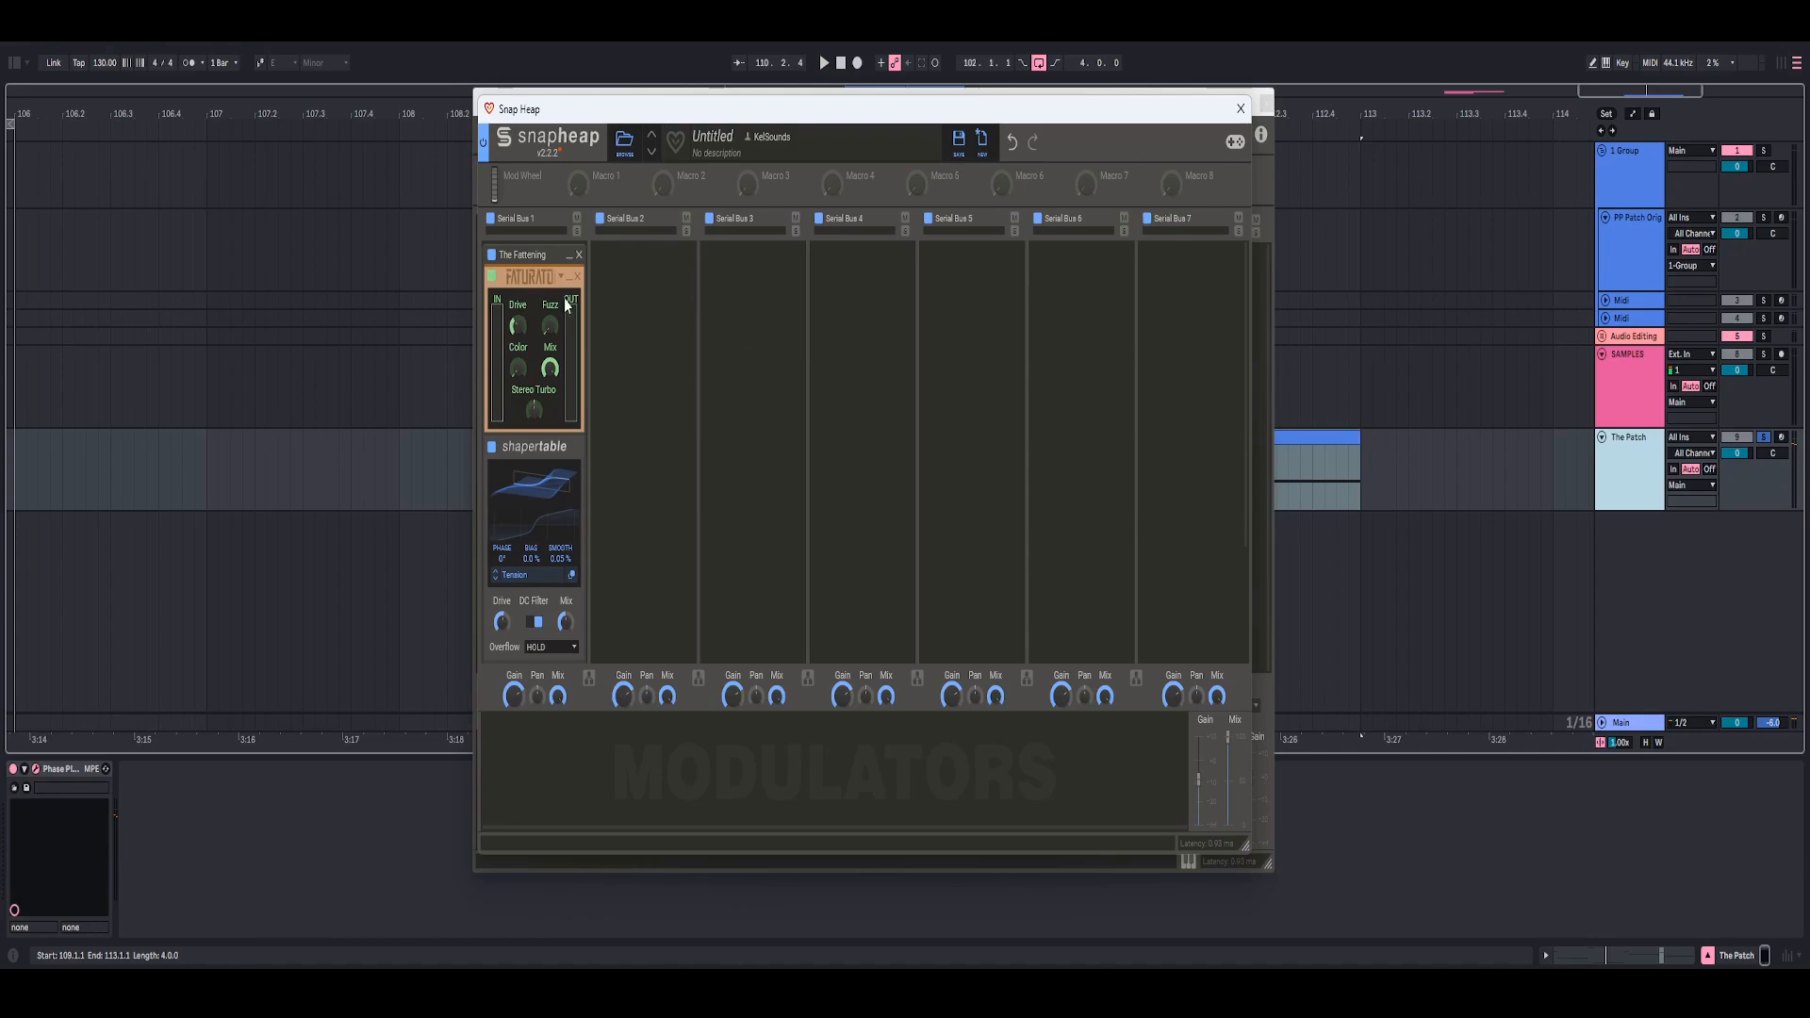
{"action": "left_click", "coordinate": [490, 257]}
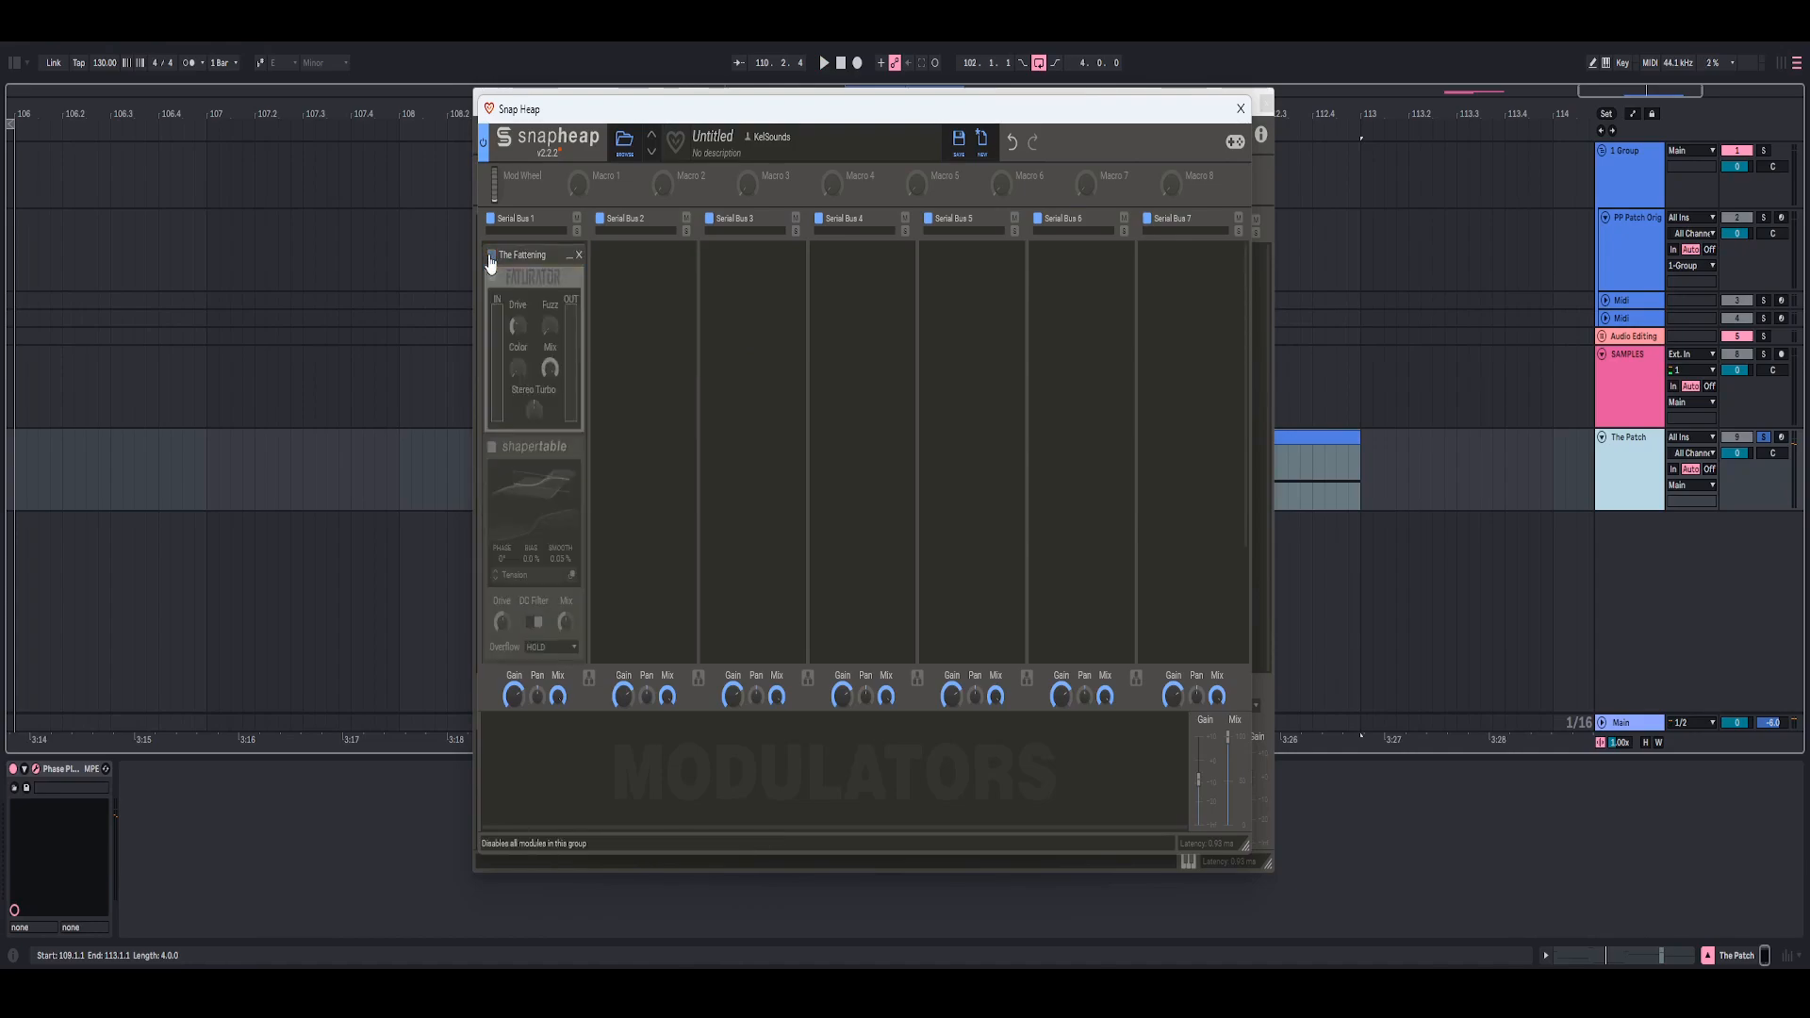
{"action": "key", "text": "space"}
{"action": "left_click", "coordinate": [490, 257]}
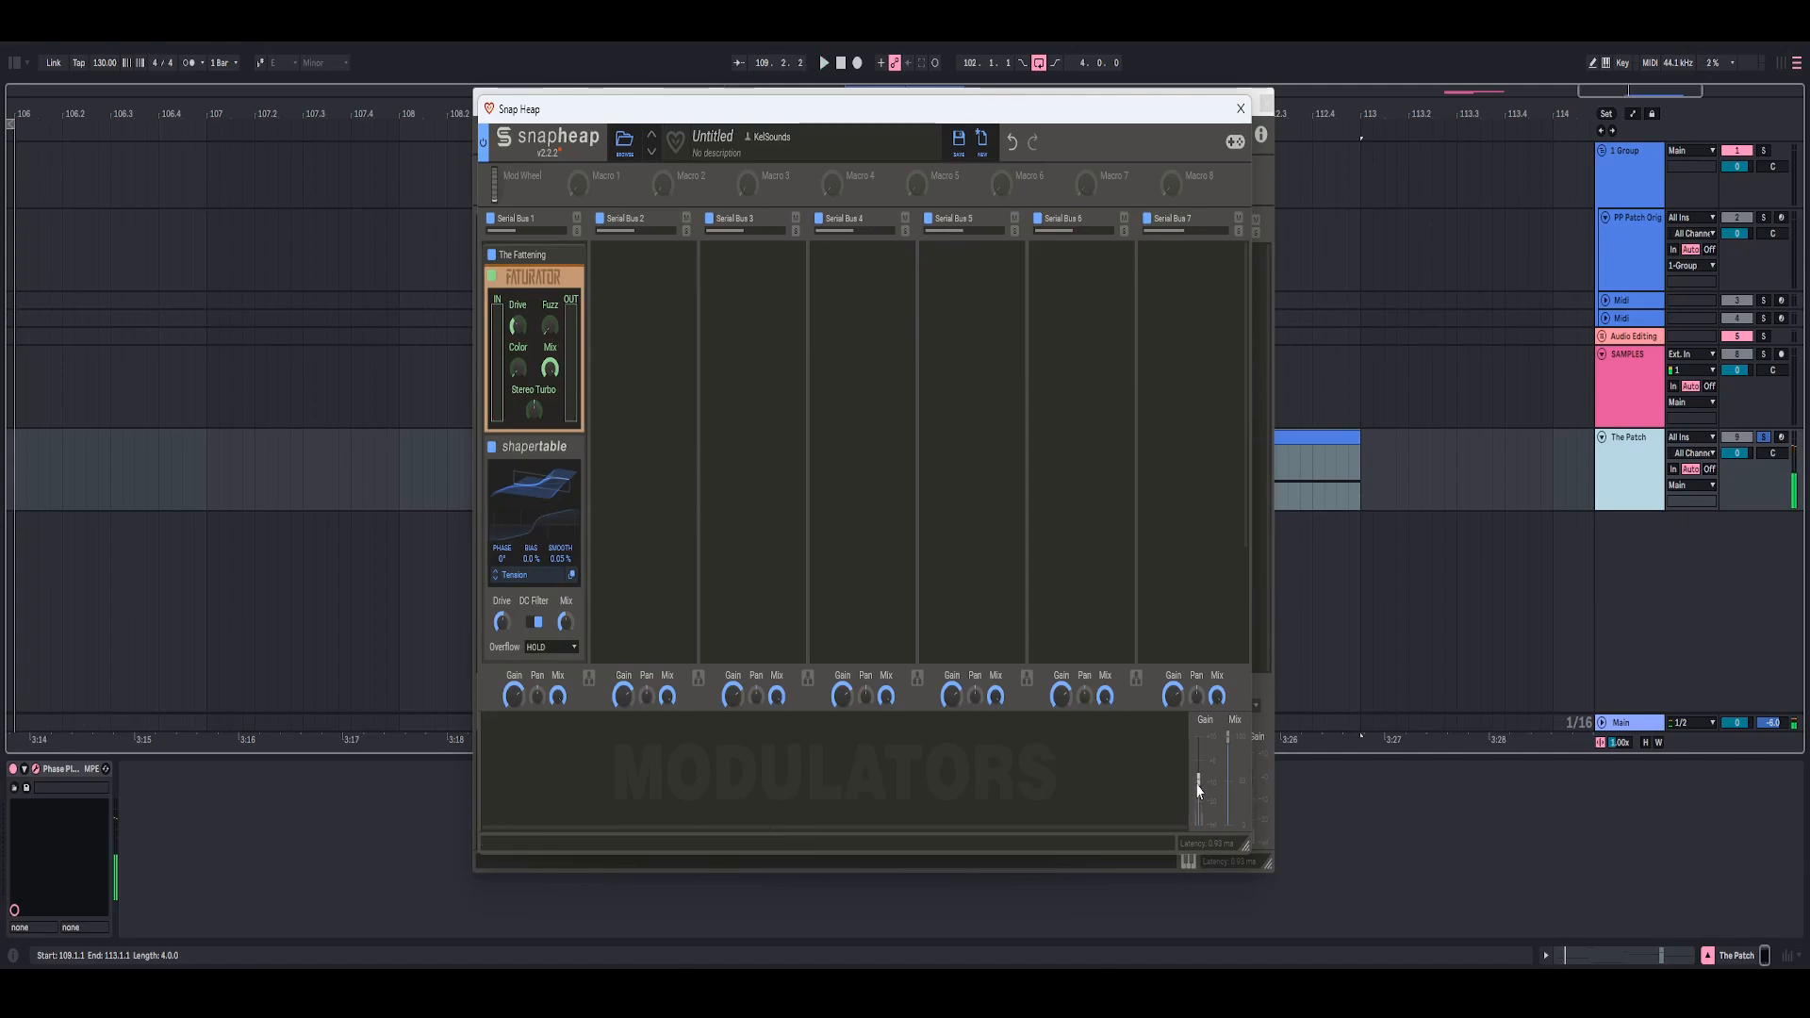
{"action": "left_click_drag", "start_coordinate": [1197, 790], "coordinate": [1198, 795]}
- Create a new modulator group in Snap Heap and name it ST
{"action": "scroll", "coordinate": [533, 411], "scroll_direction": "down", "scroll_amount": 2}
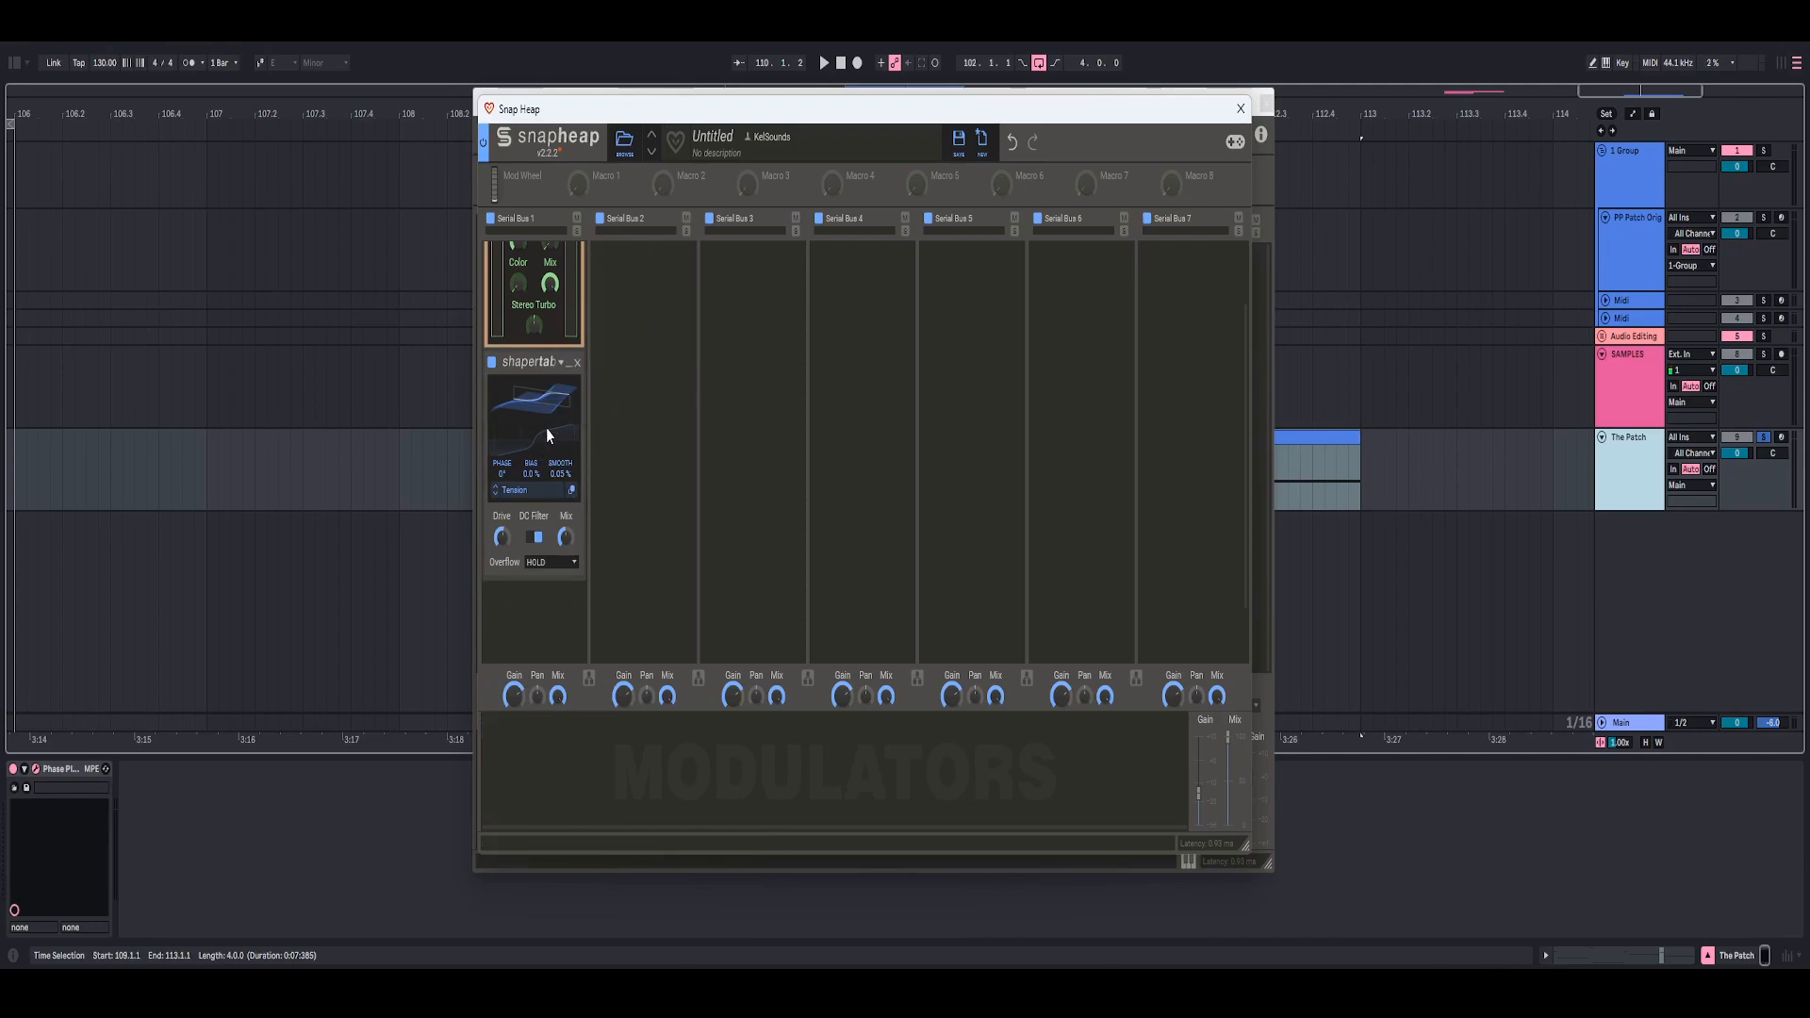
{"action": "right_click", "coordinate": [509, 722]}
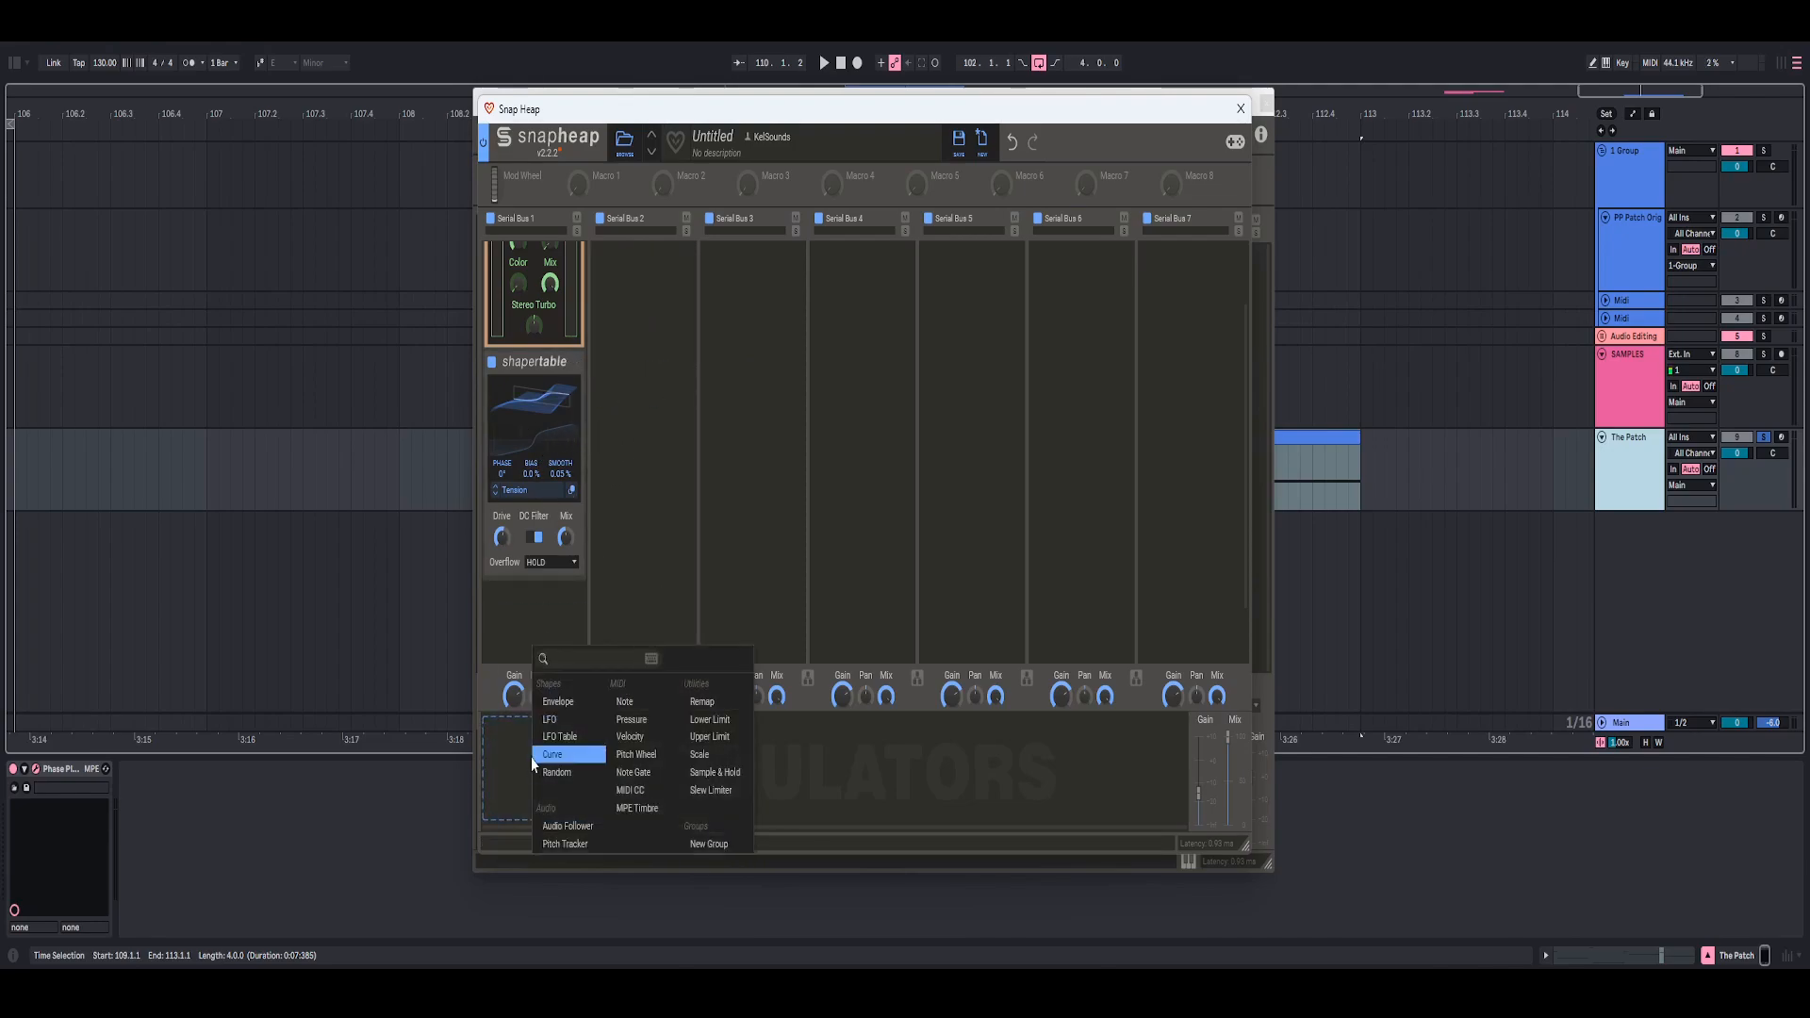
{"action": "left_click", "coordinate": [705, 843]}
{"action": "left_click", "coordinate": [492, 786]}
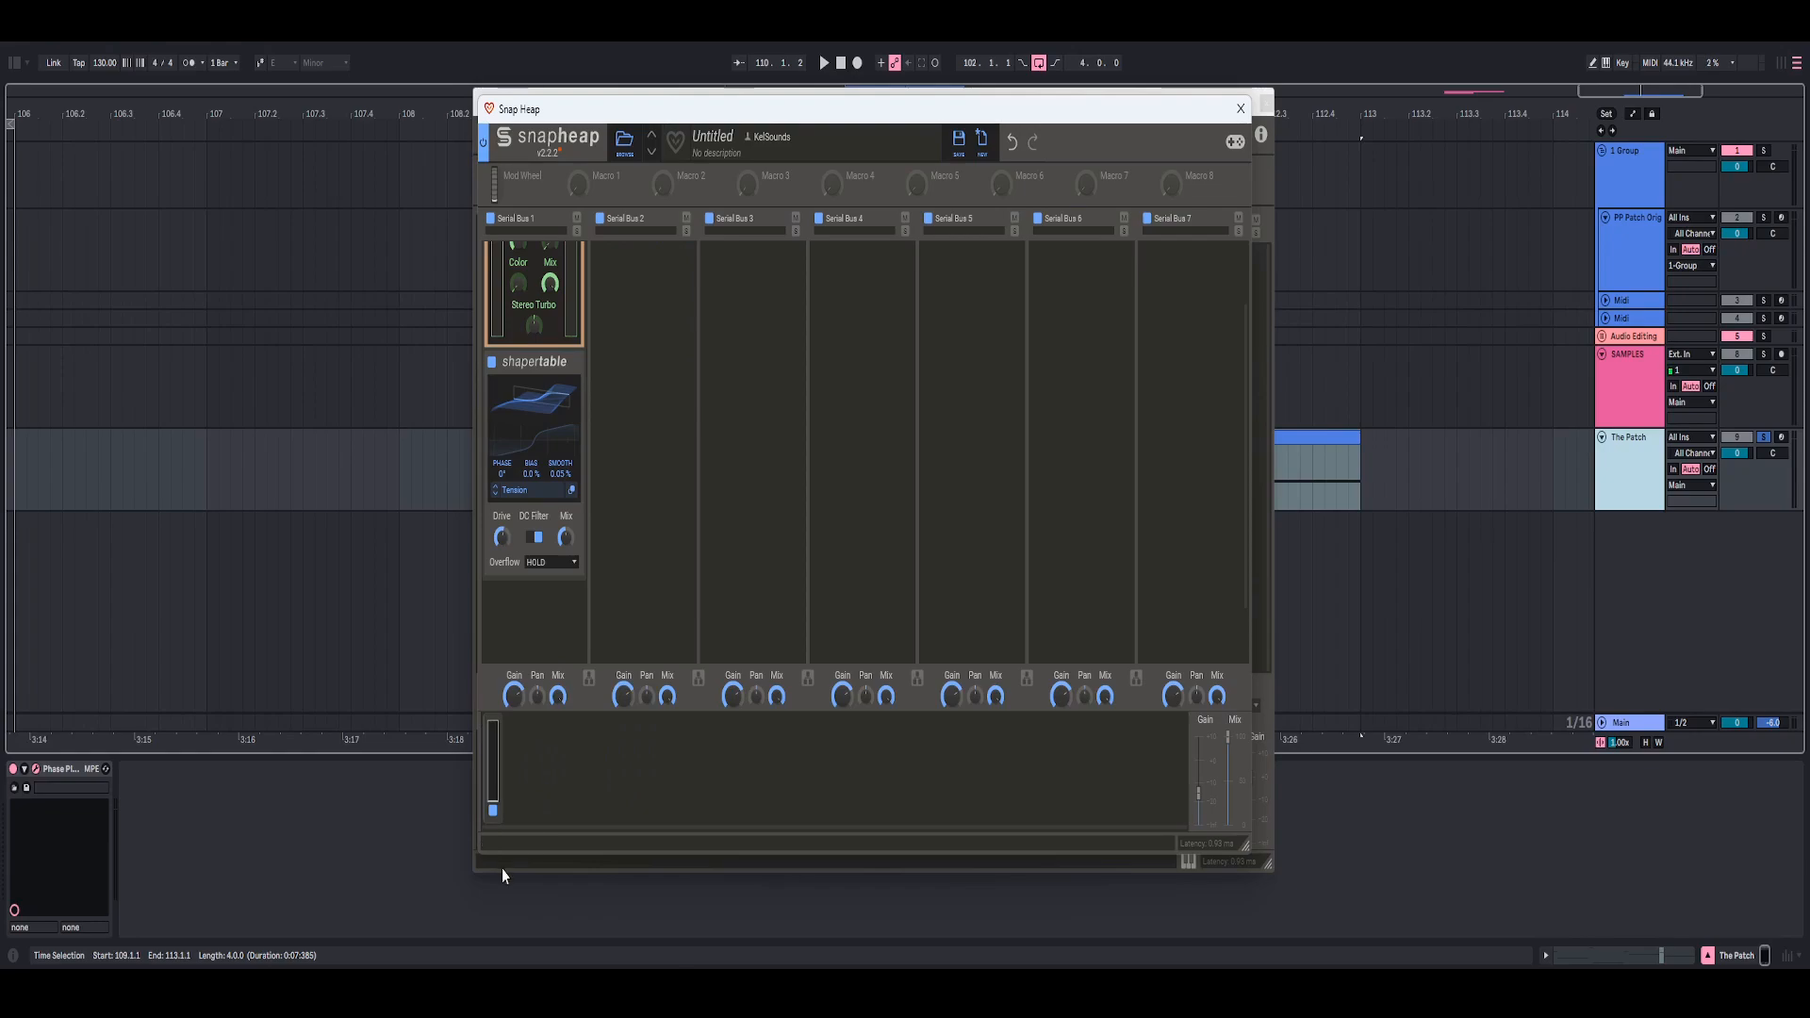
{"action": "type", "text": "ST"}
{"action": "key", "text": "Return"}
- Add an LFO to the ST modulator group and set its loop mode to Sustain
{"action": "left_click", "coordinate": [505, 757]}
{"action": "left_click", "coordinate": [529, 715]}
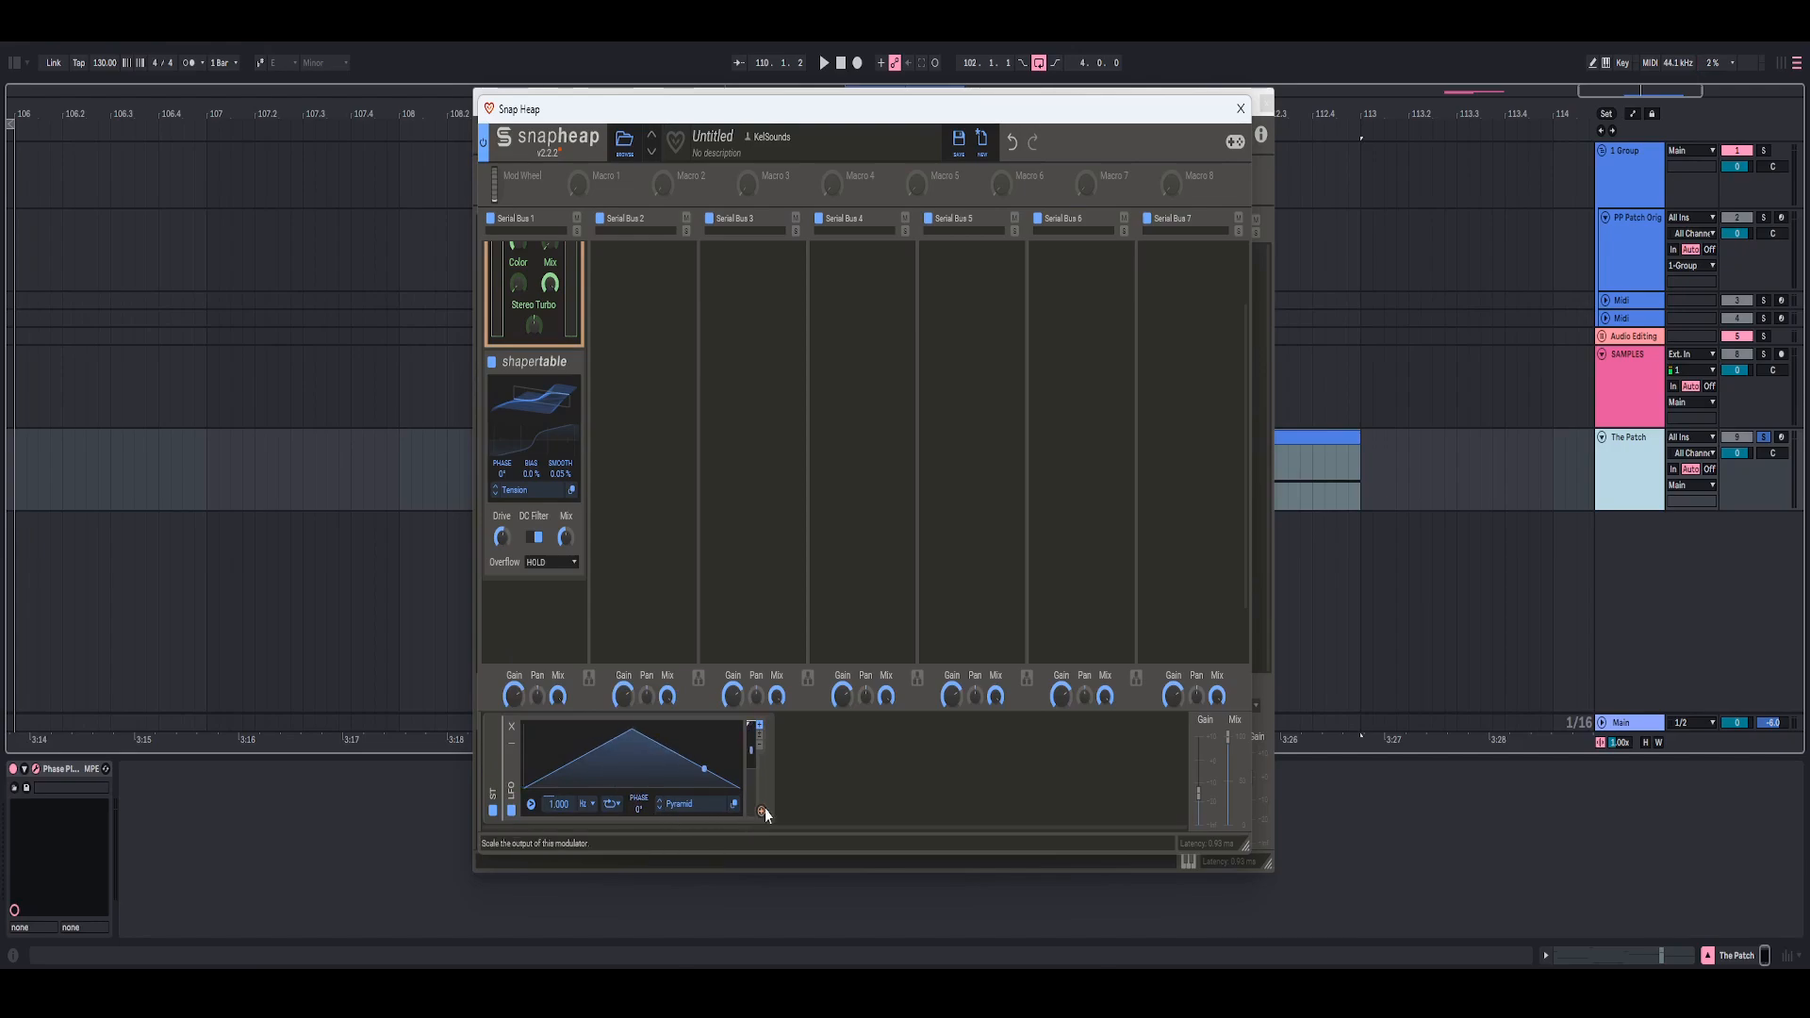
{"action": "left_click", "coordinate": [612, 812]}
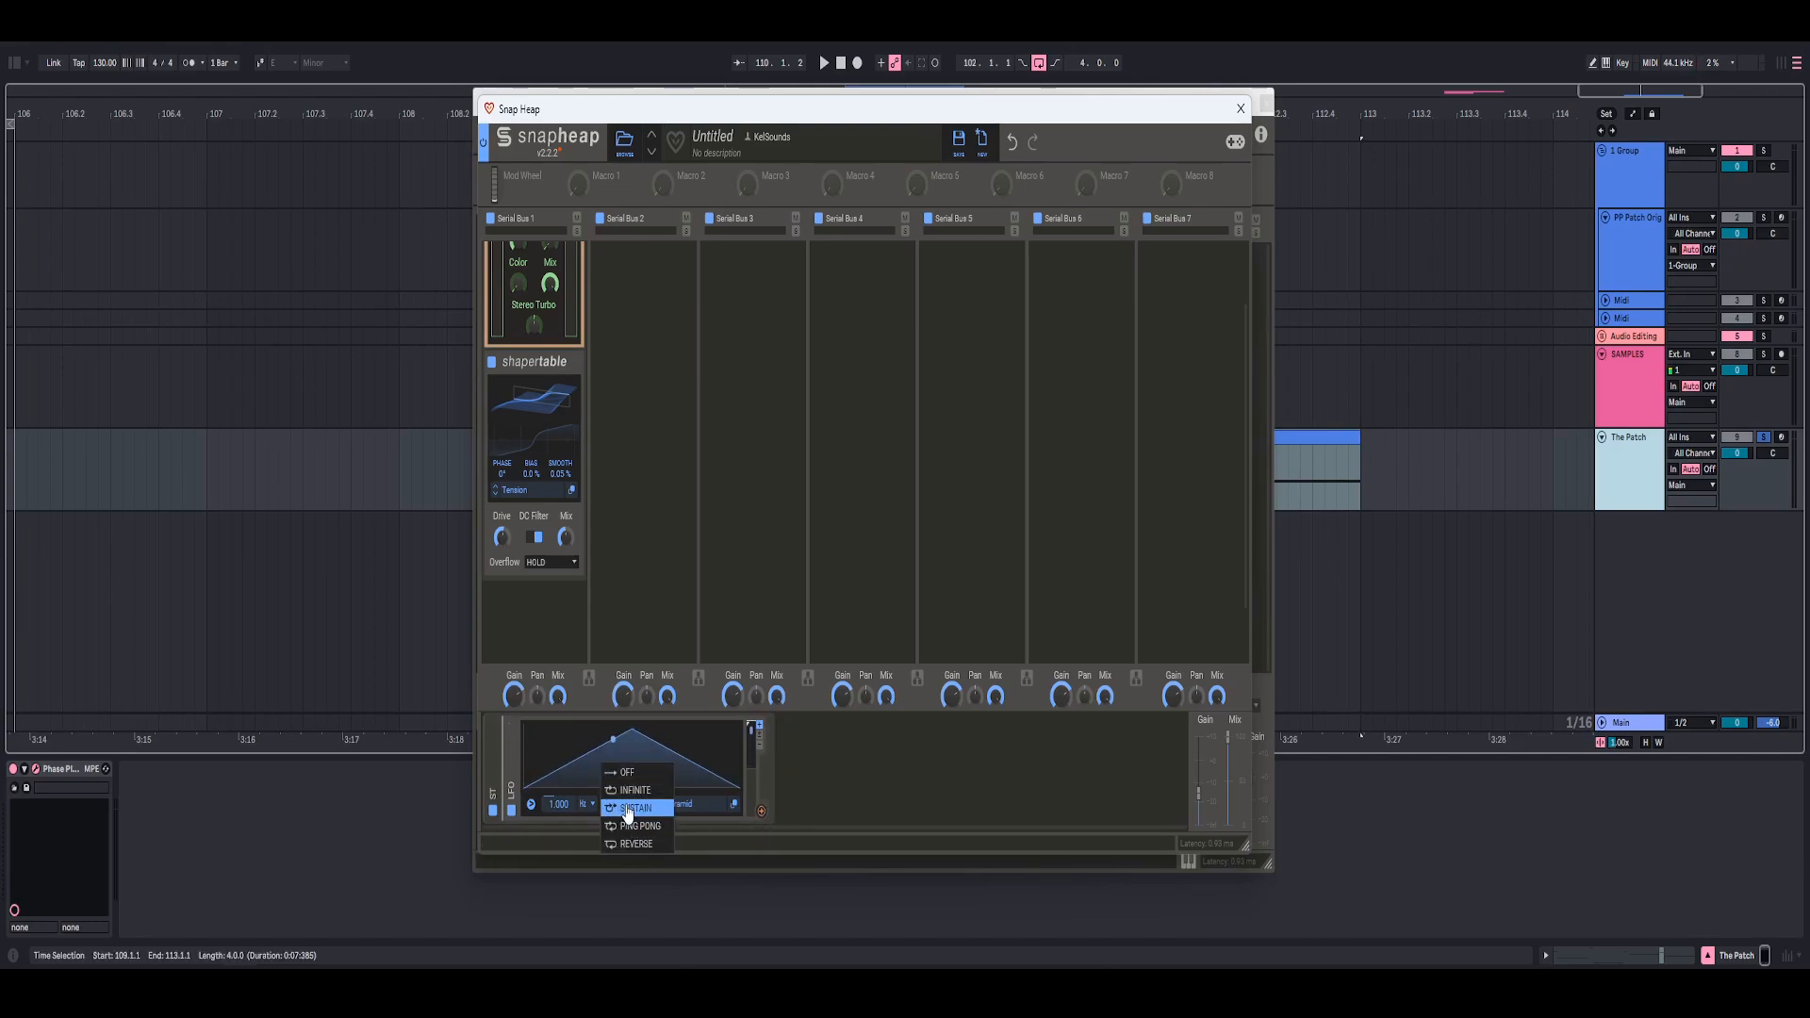
{"action": "left_click", "coordinate": [625, 809]}
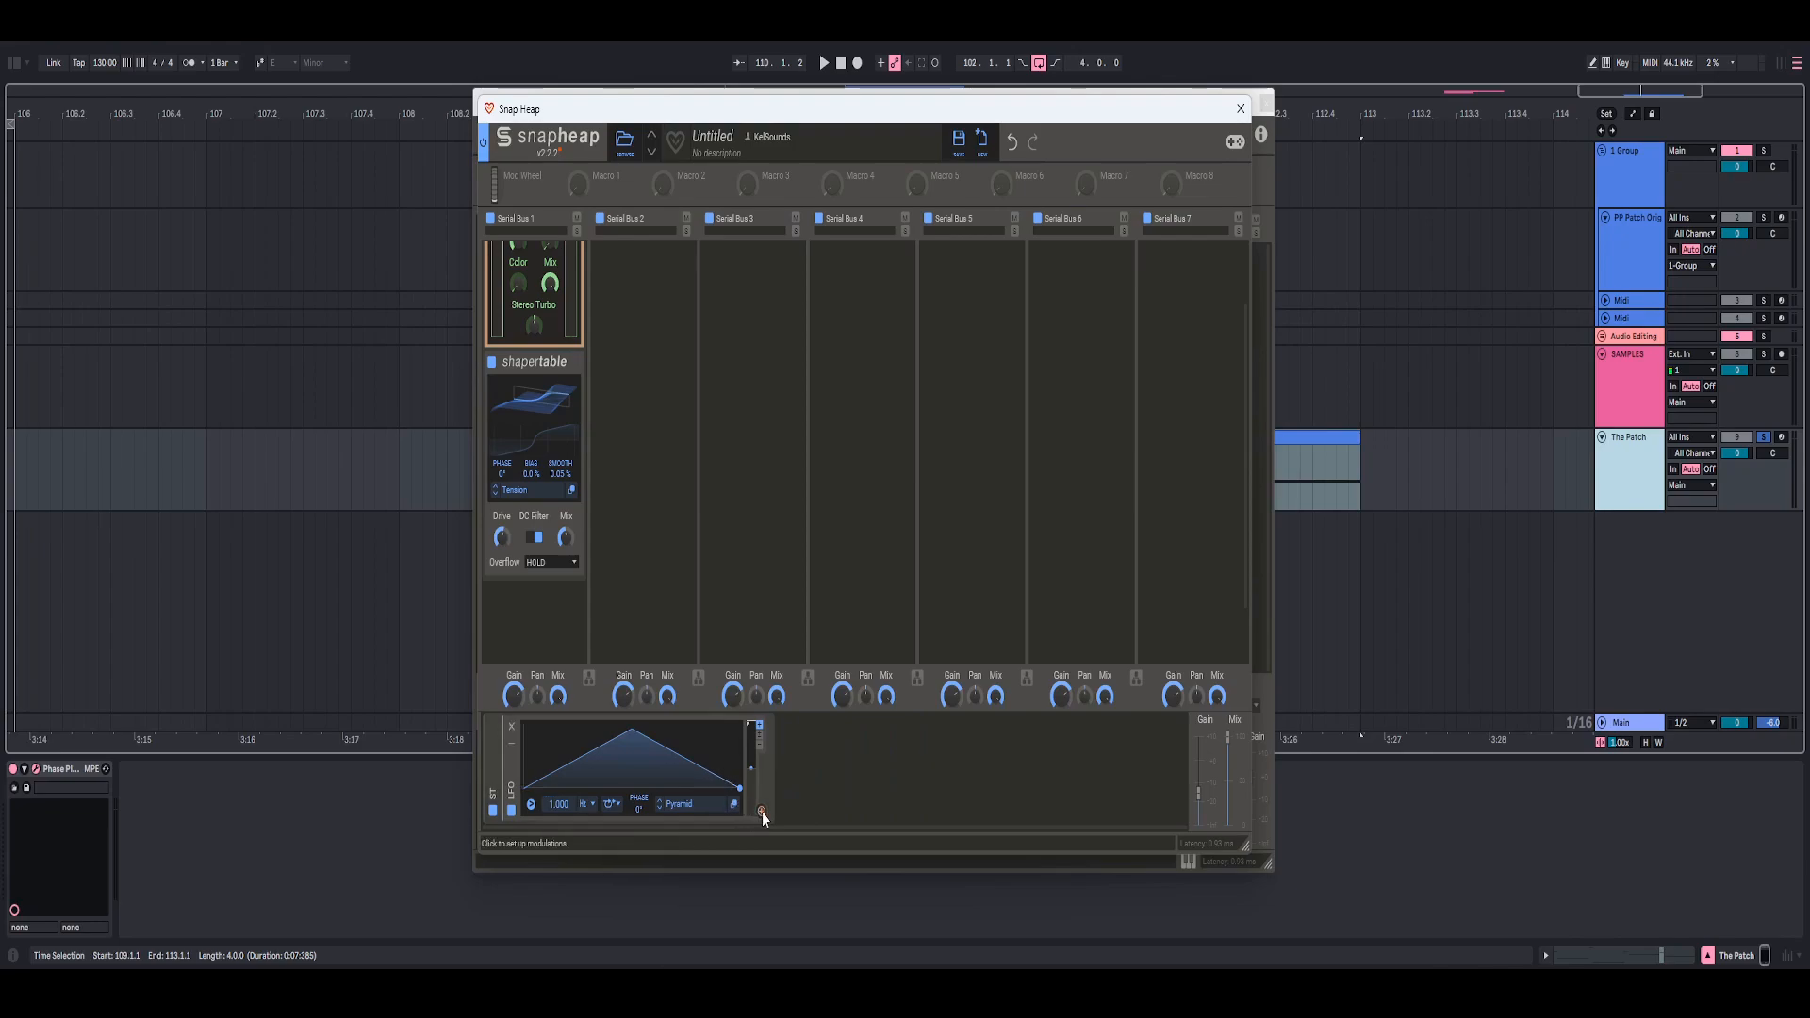
- Route the LFO to the Shaper Table's frame position and set its Note Trigger to always trigger from note on
{"action": "left_click_drag", "start_coordinate": [760, 812], "coordinate": [534, 428]}
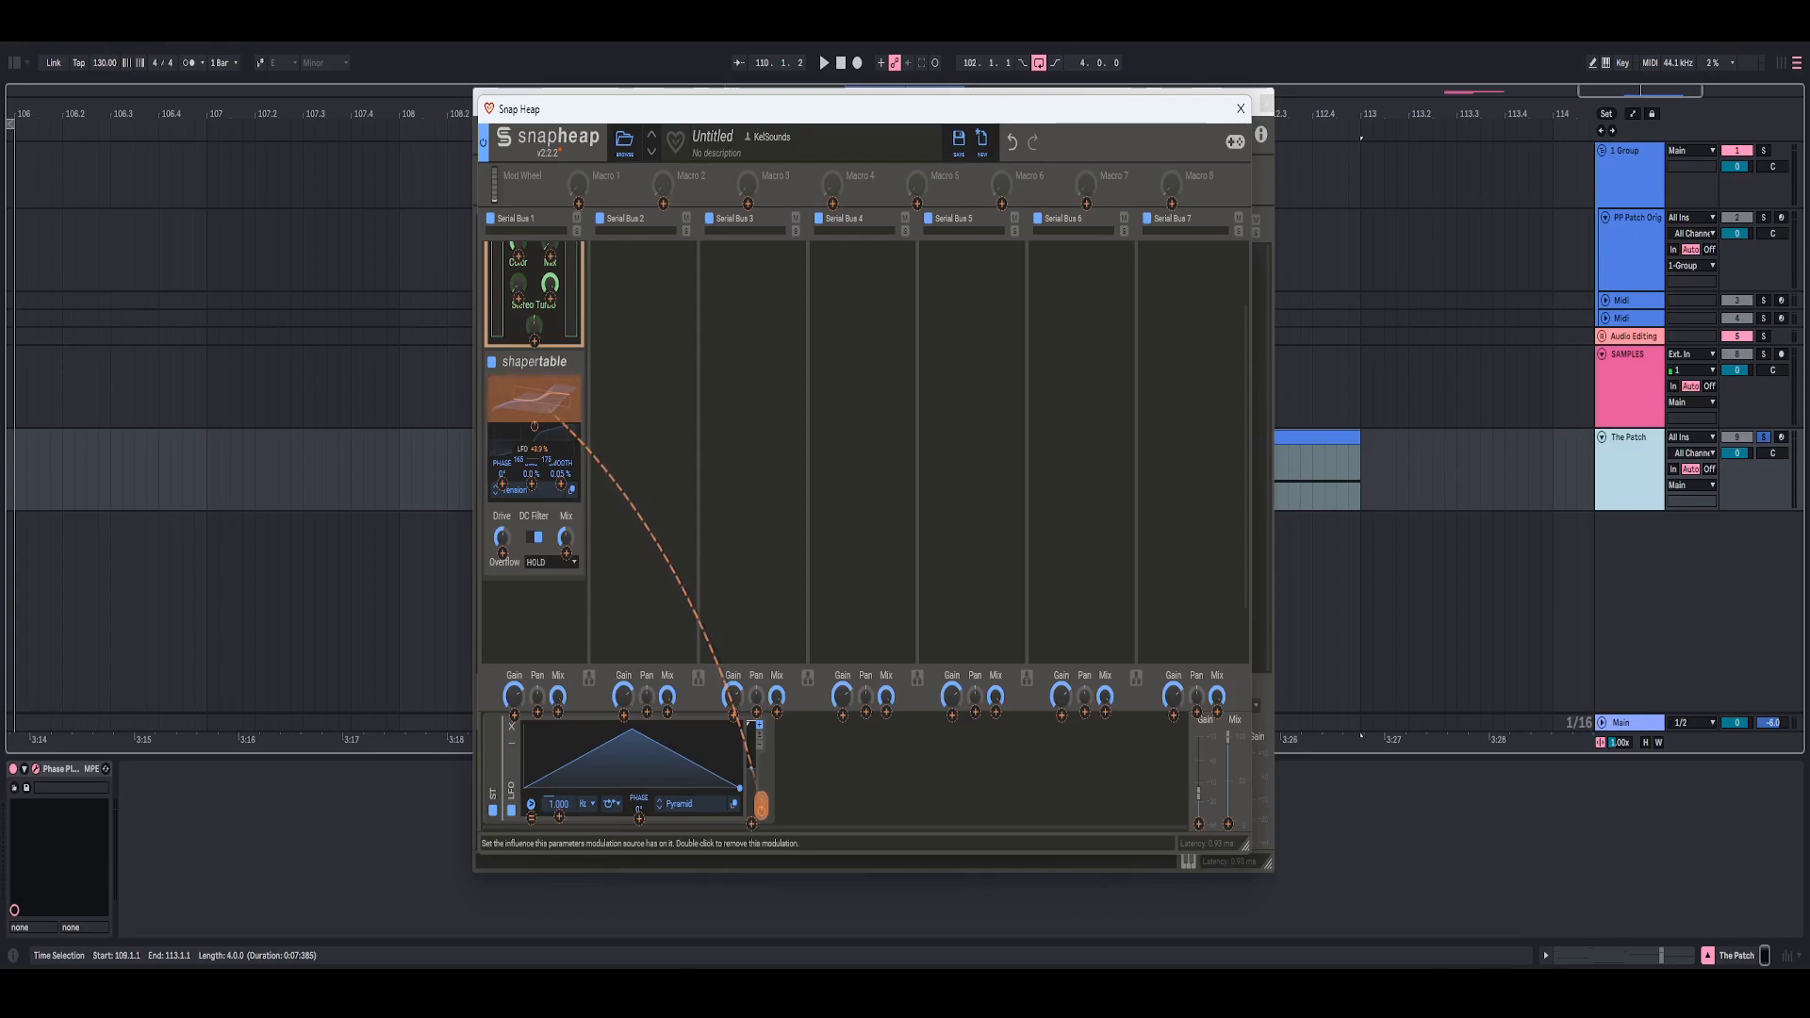
{"action": "left_click", "coordinate": [823, 62]}
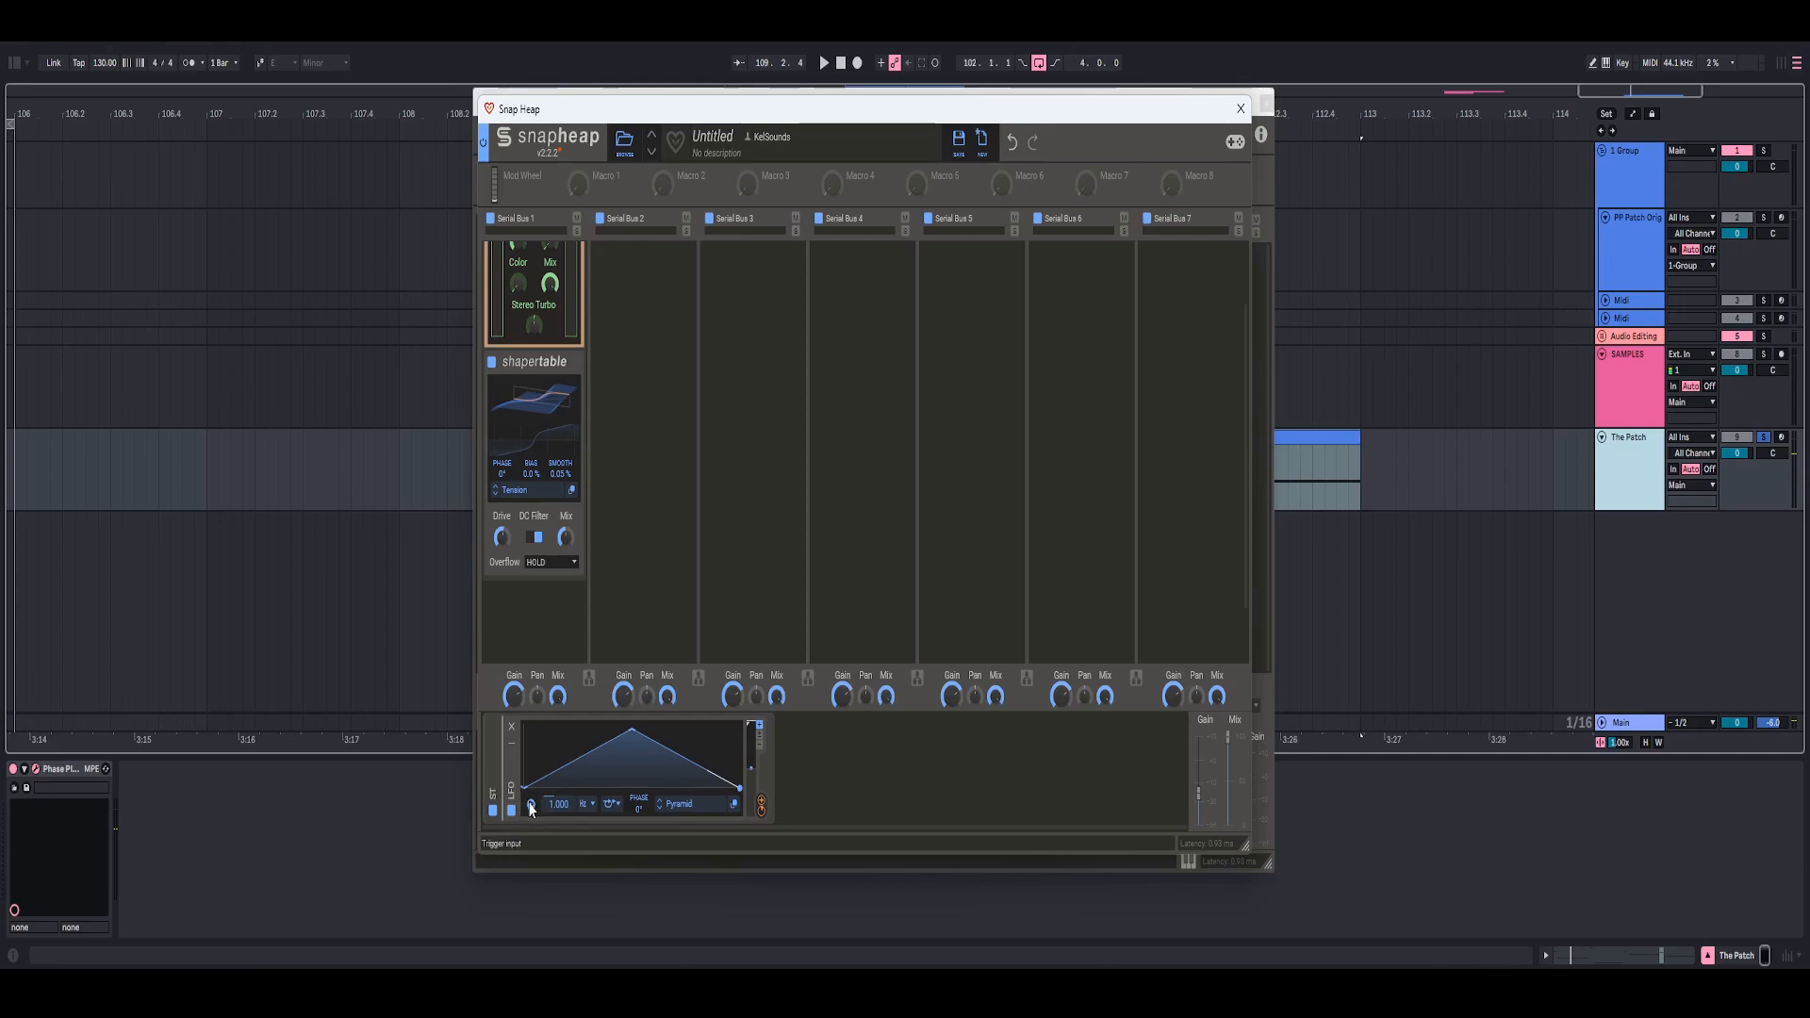
{"action": "left_click", "coordinate": [532, 807]}
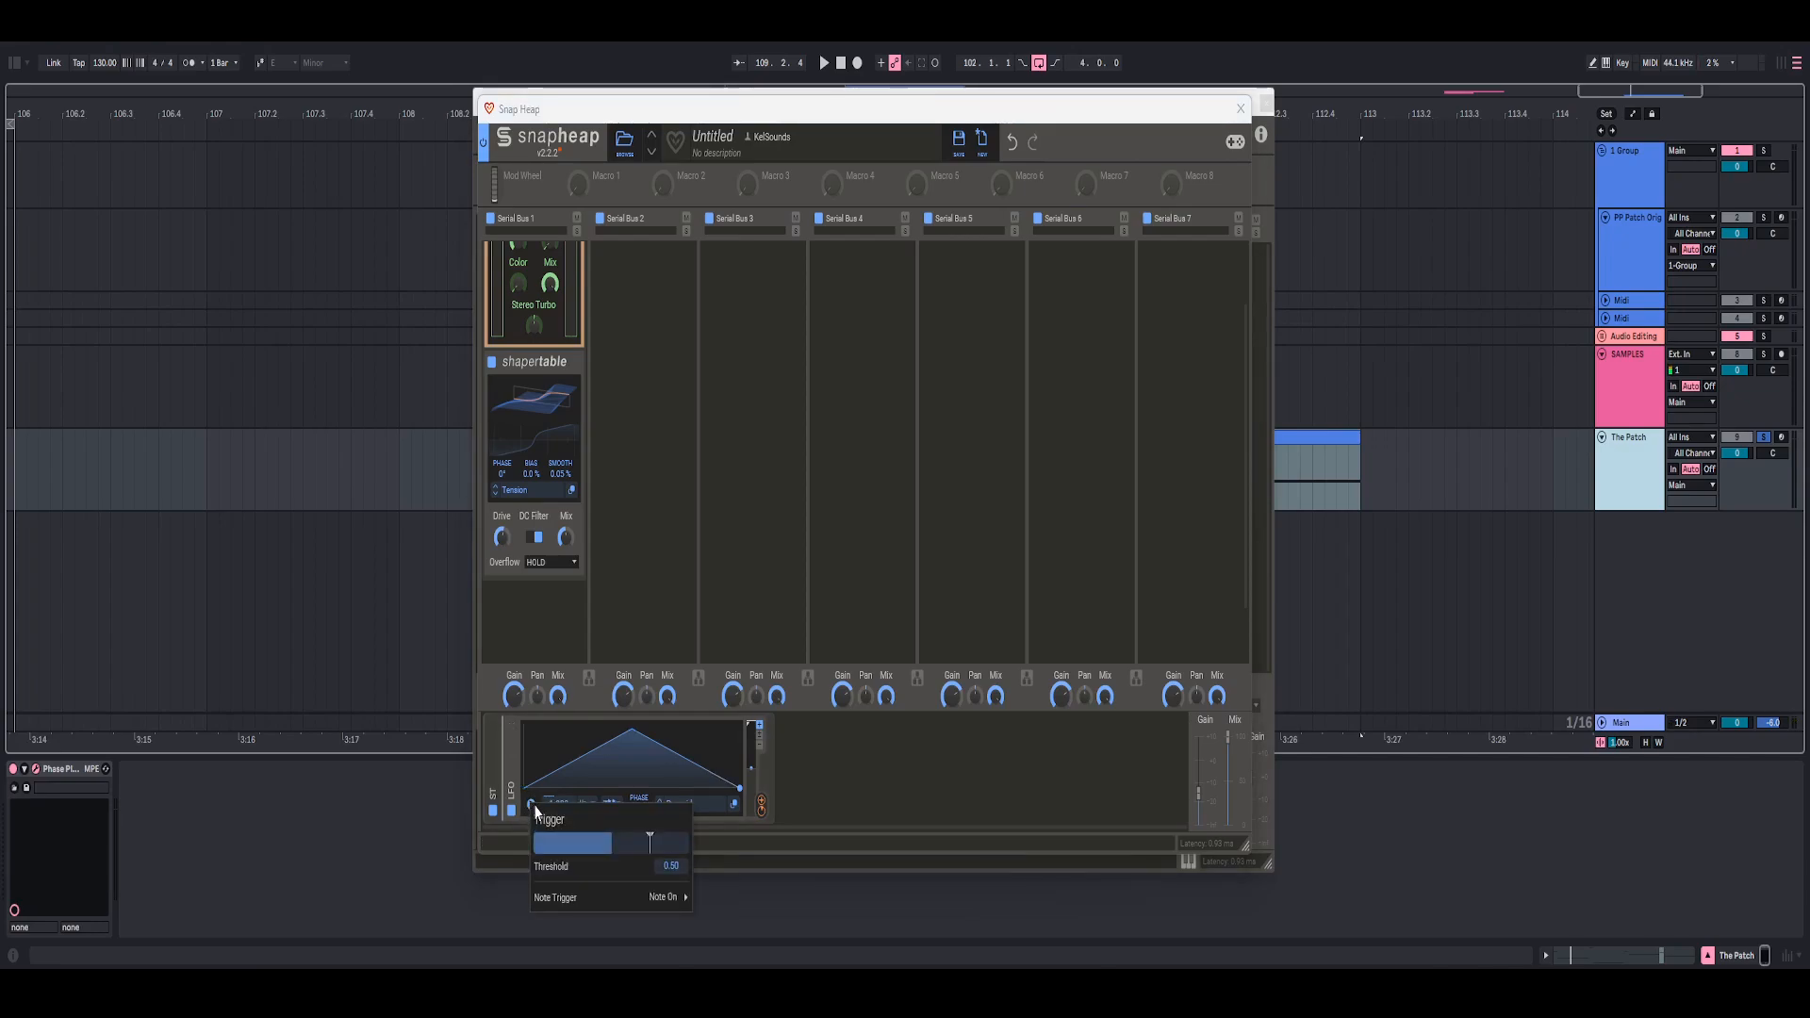
{"action": "mouse_move", "coordinate": [638, 898]}
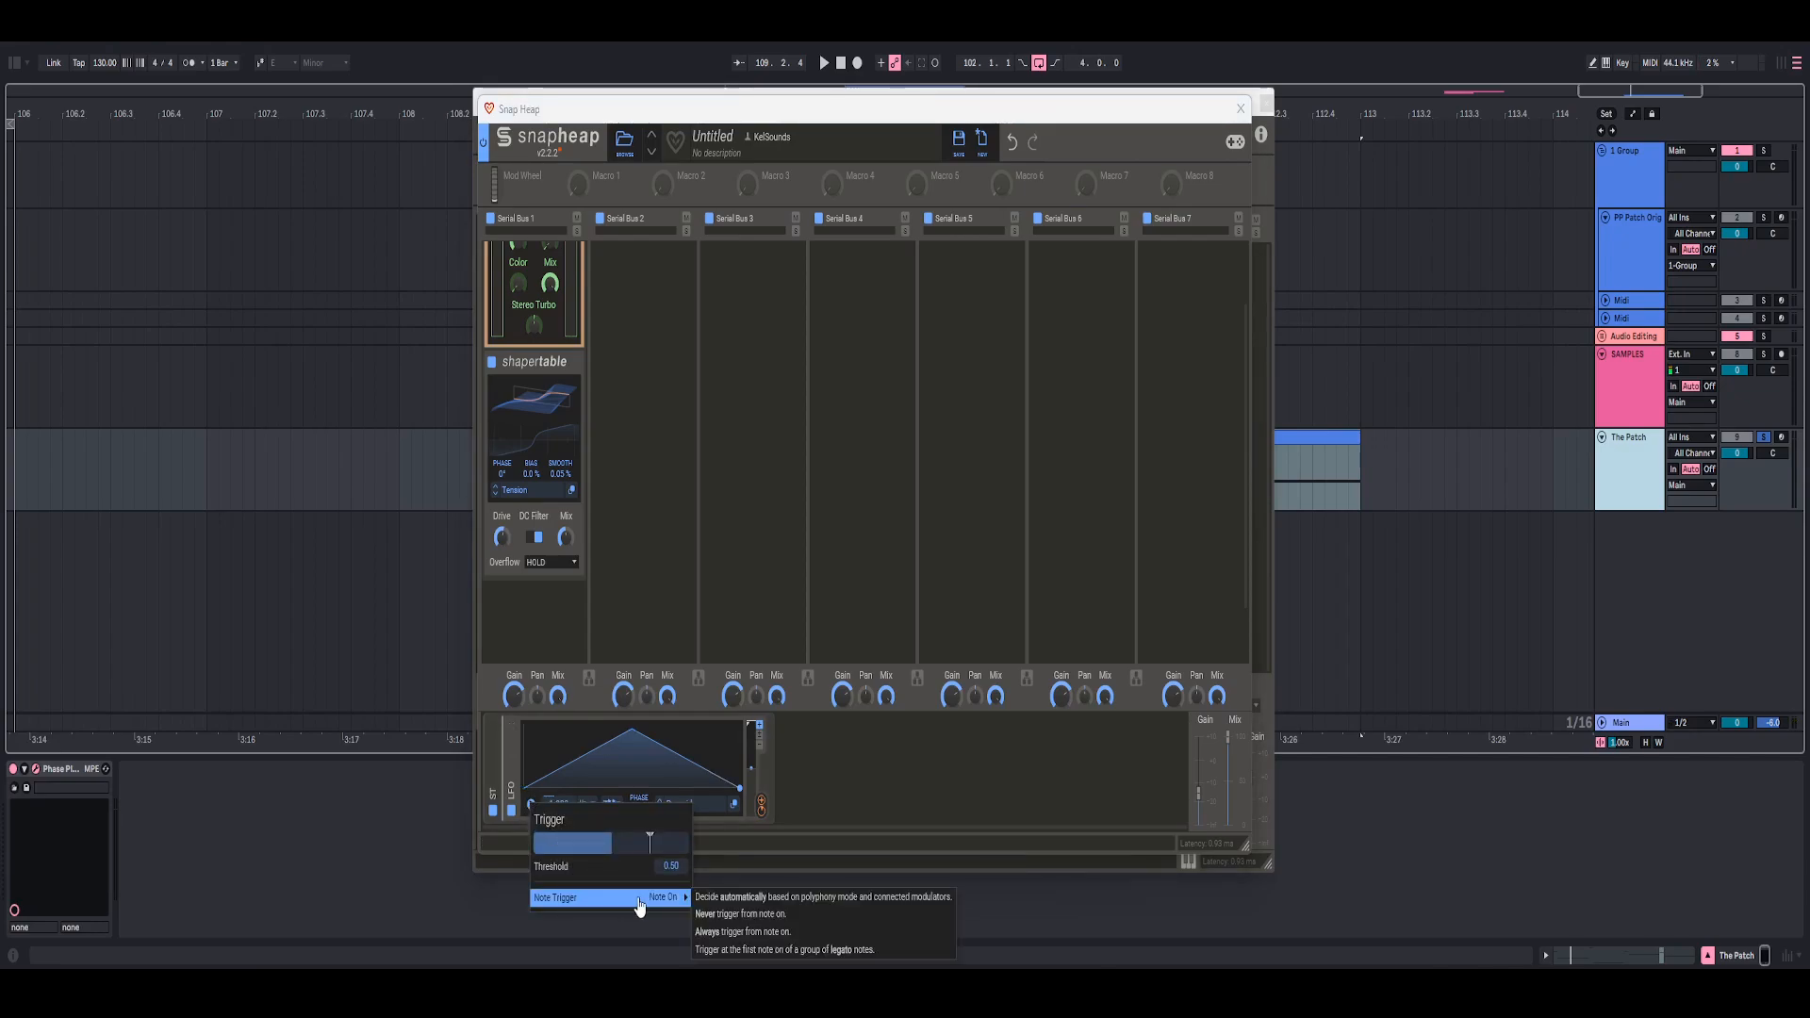
{"action": "left_click", "coordinate": [739, 936]}
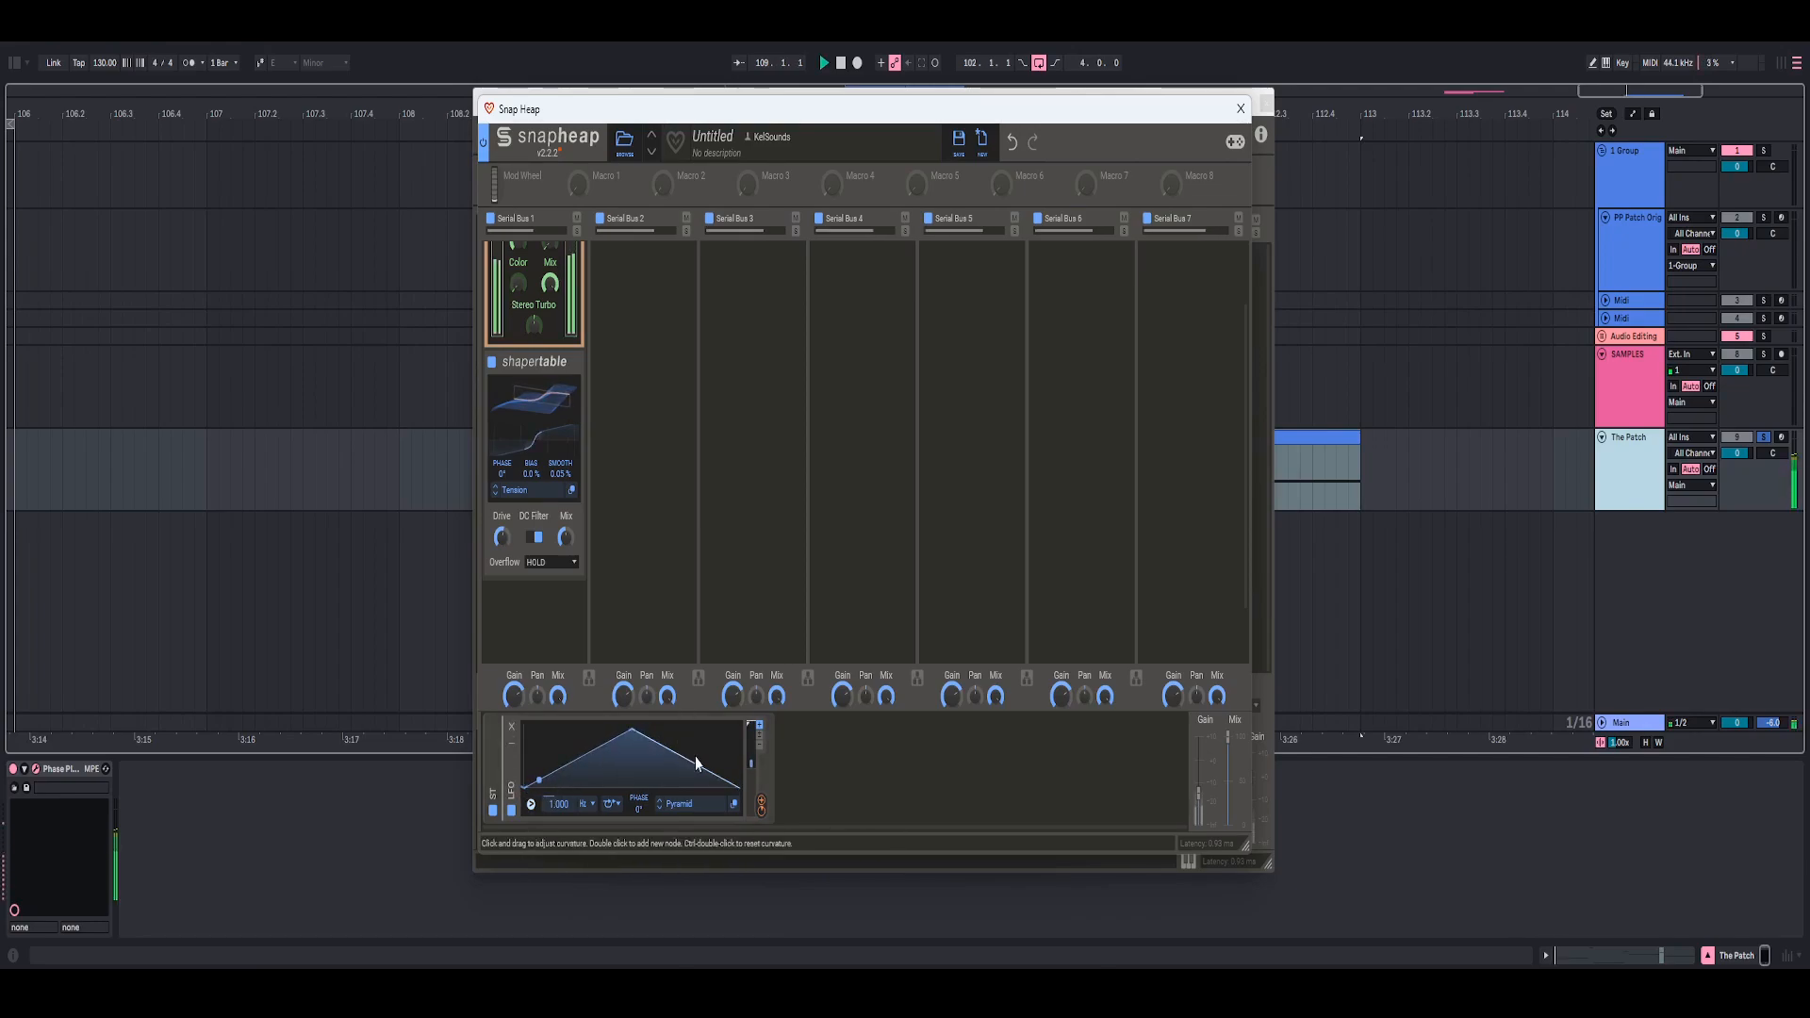
- Set the LFO's modulation amount on the Shaper Table frame to 10% and audition the clip
{"action": "mouse_move", "coordinate": [765, 816]}
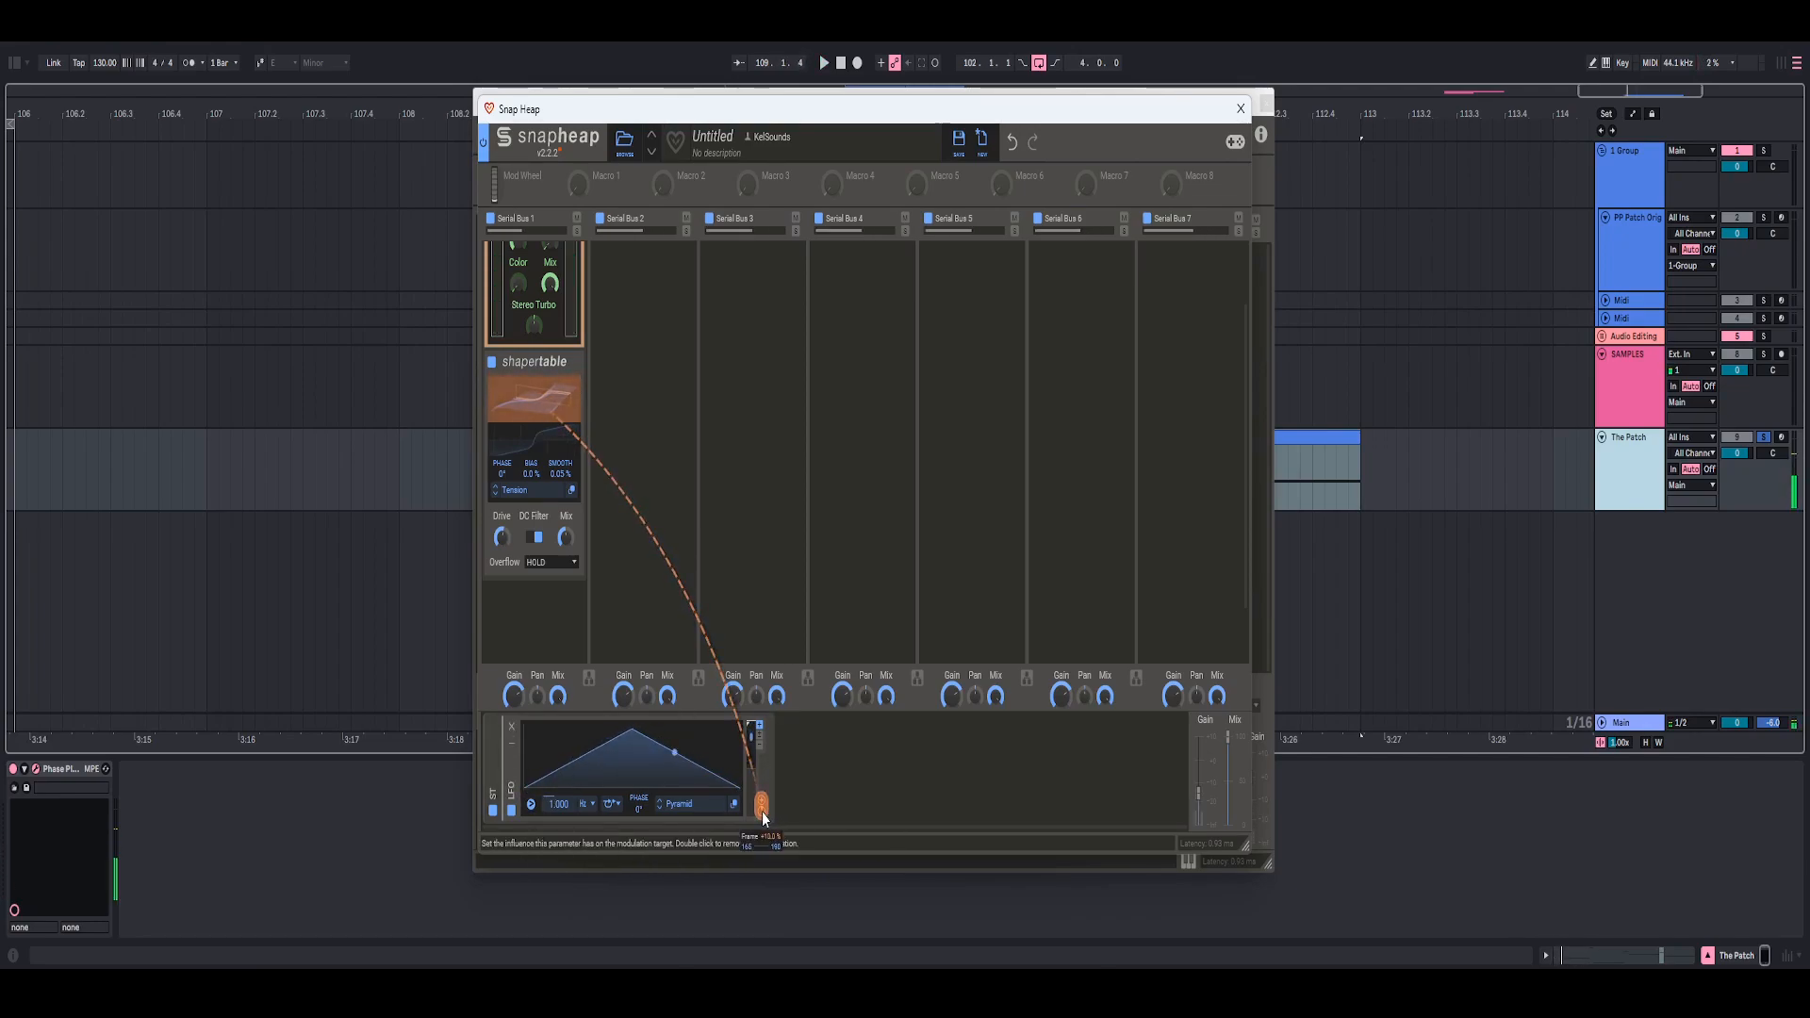
{"action": "right_click", "coordinate": [762, 809]}
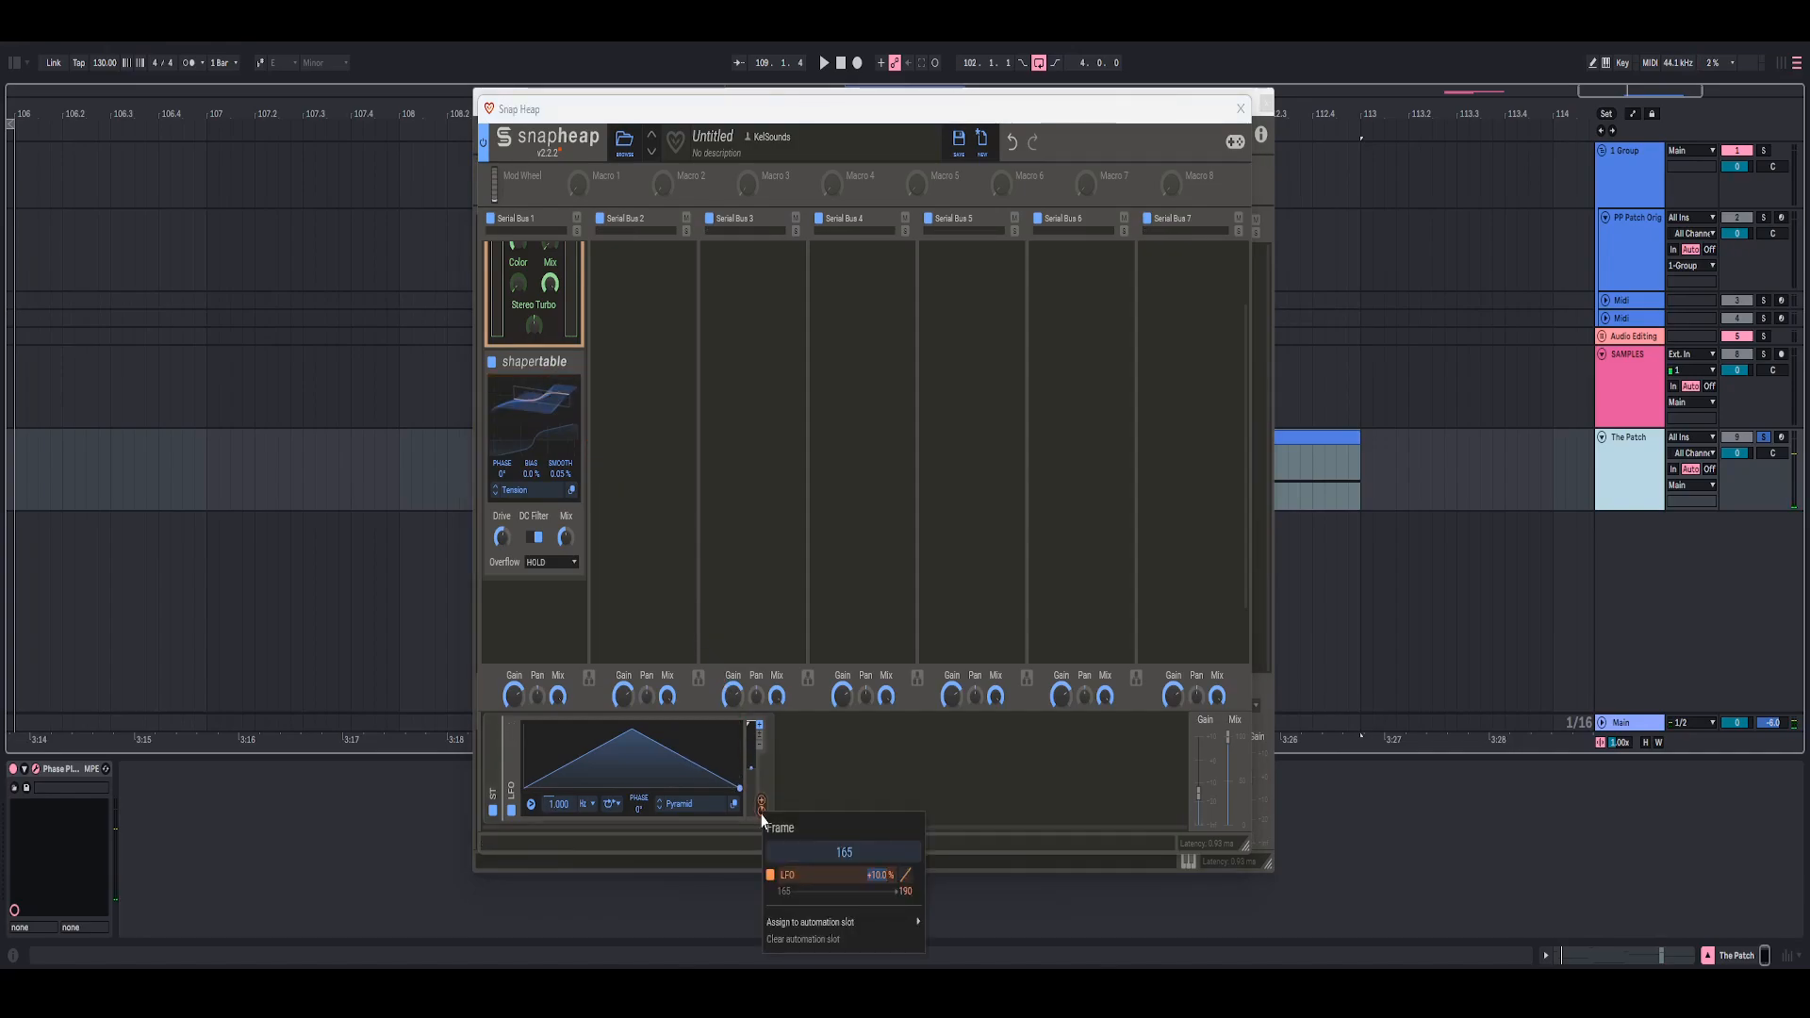
{"action": "type", "text": "1.00"}
{"action": "key", "text": "Return"}
{"action": "key", "text": "space"}
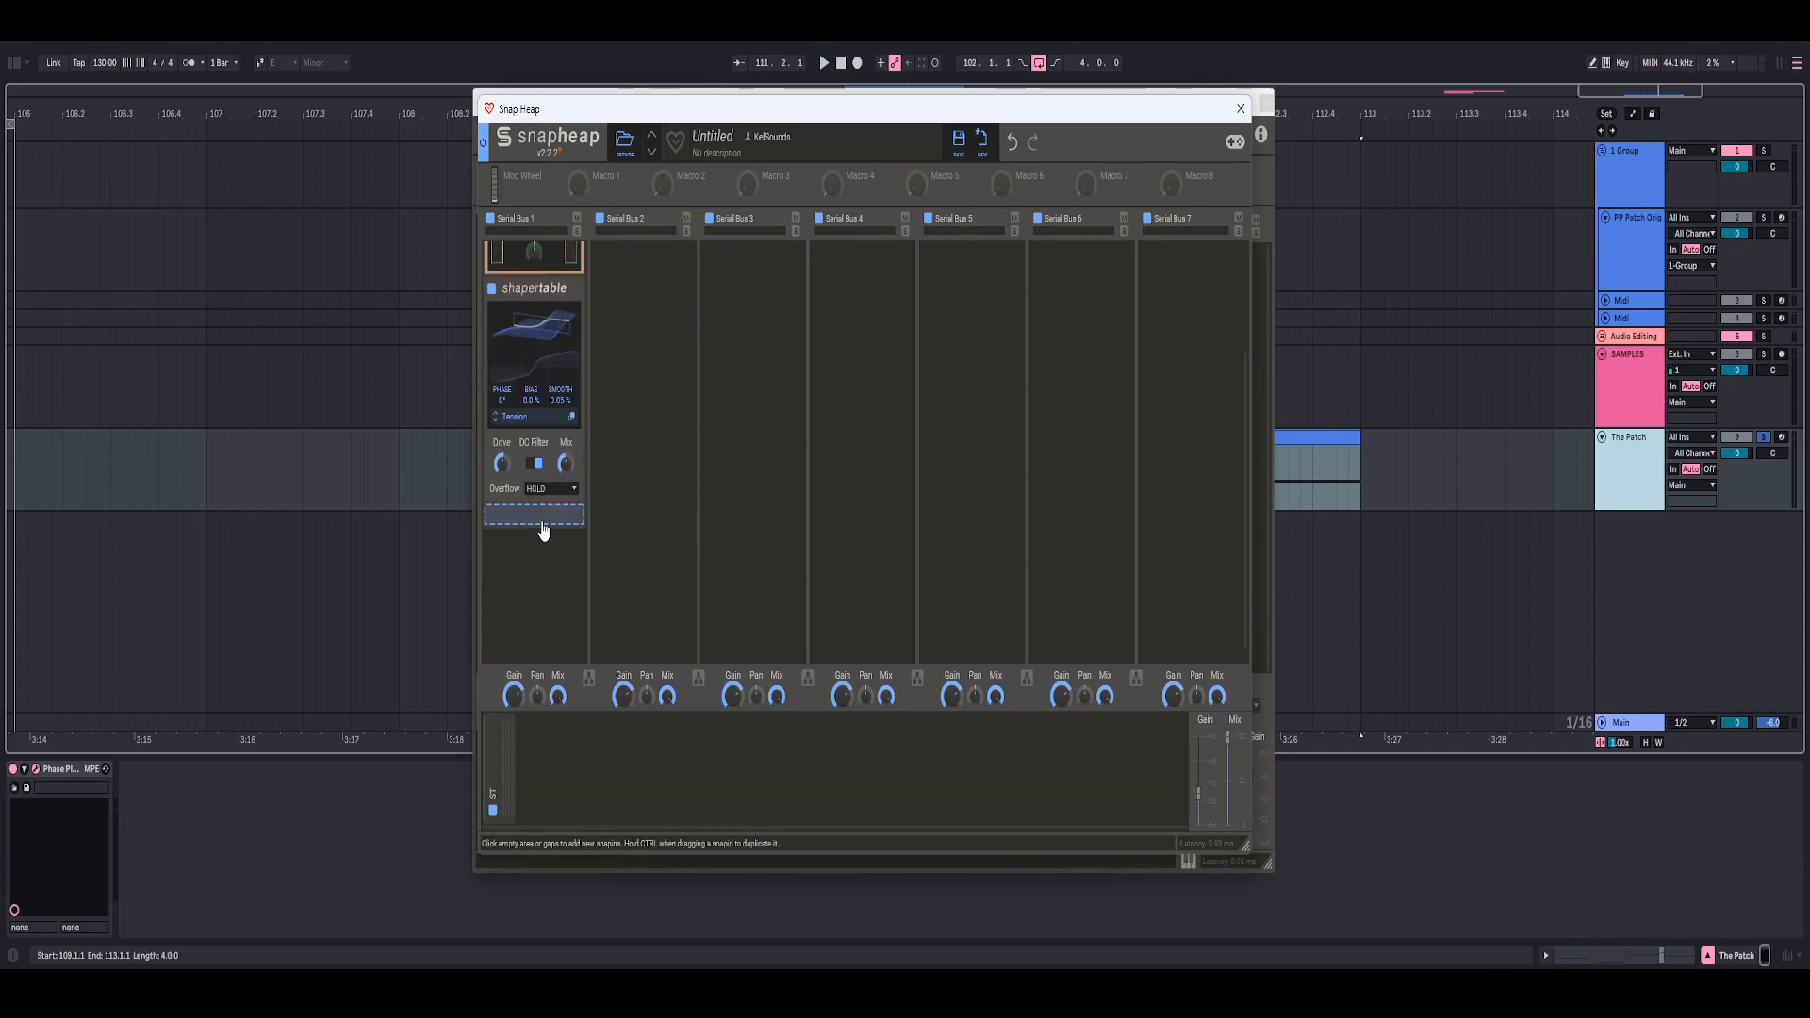
- Add a Multipass below the Shaper Table in Serial Bus 1, leaving its band splits at their defaults
{"action": "left_click", "coordinate": [542, 522]}
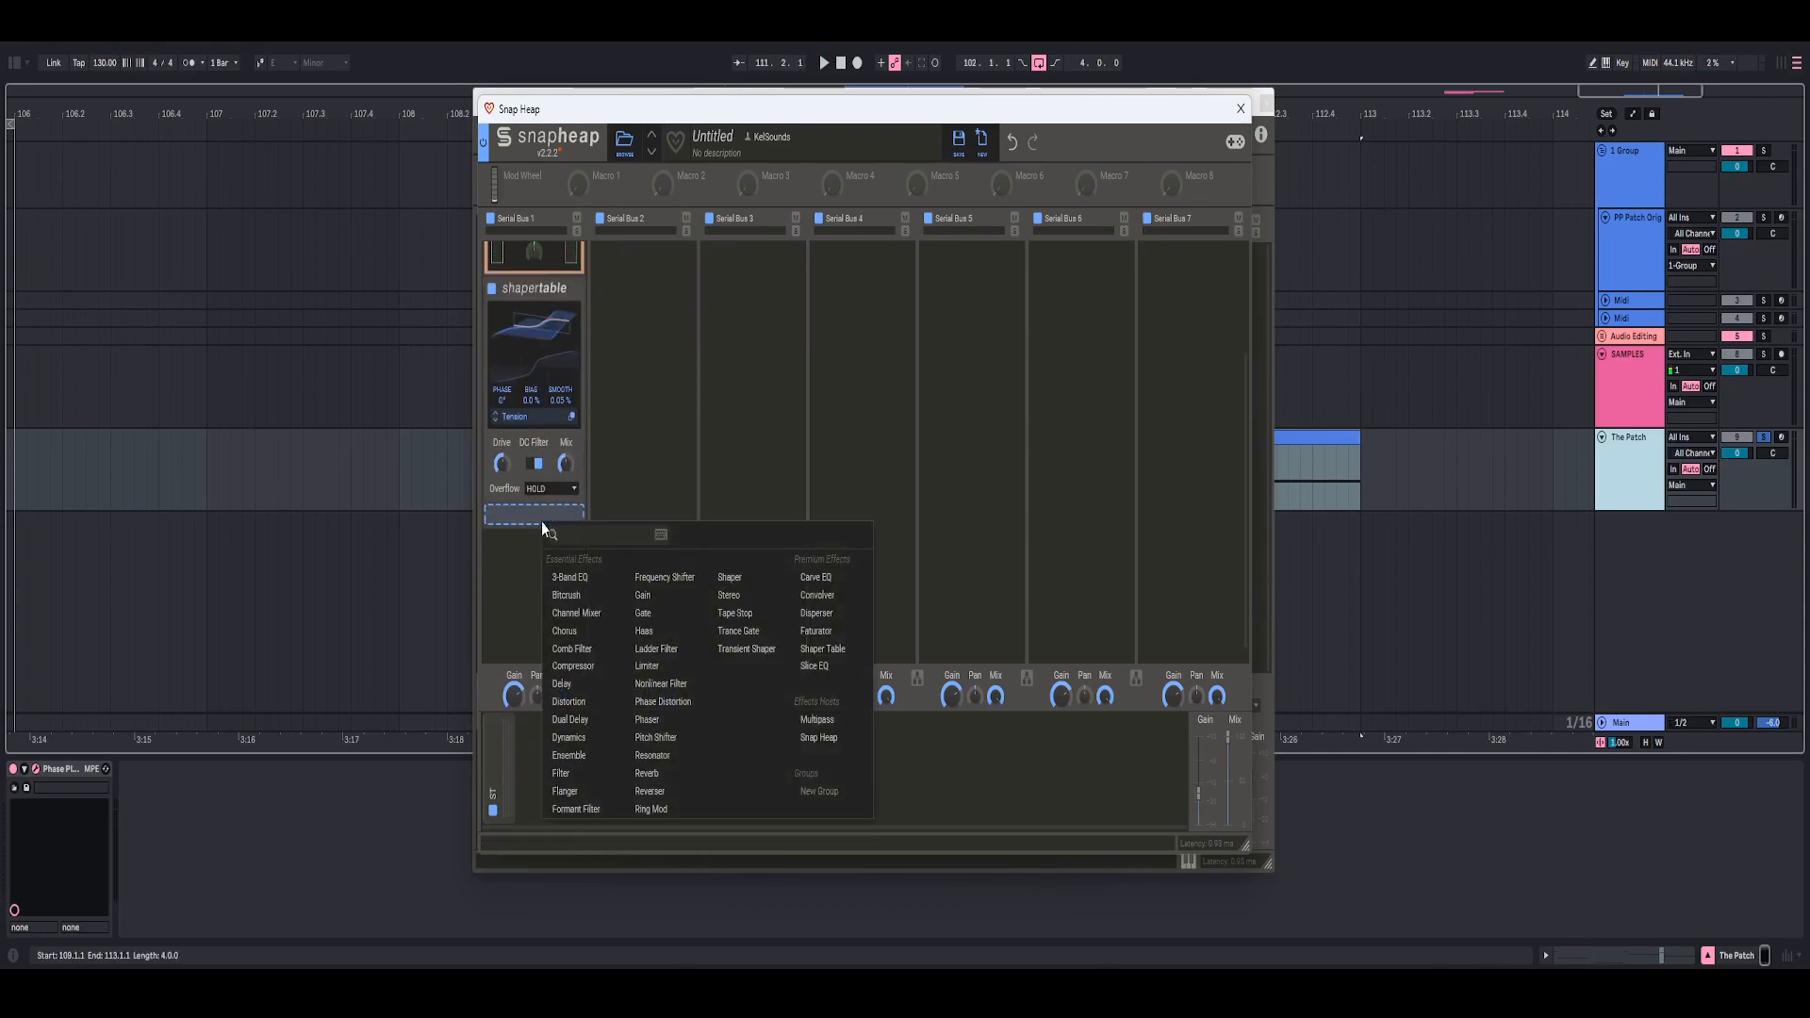
{"action": "left_click", "coordinate": [818, 721]}
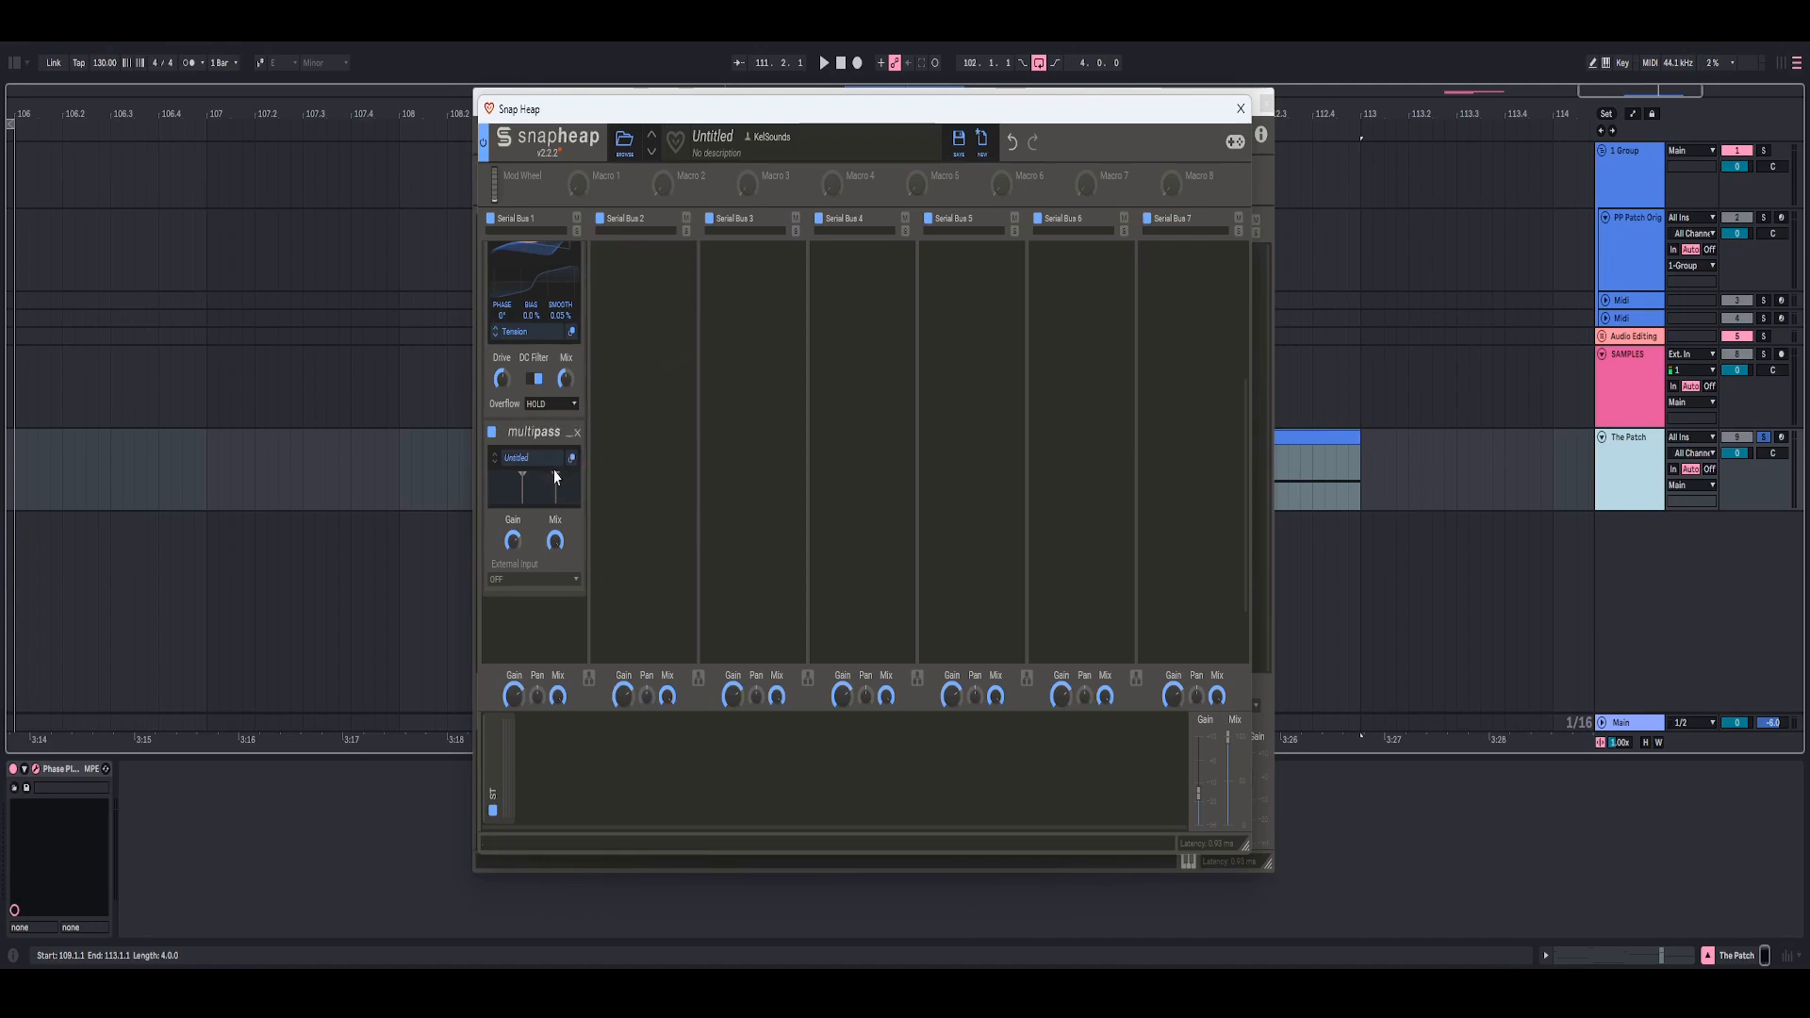
{"action": "left_click_drag", "start_coordinate": [522, 491], "coordinate": [544, 491]}
{"action": "key", "text": "ctrl+z"}
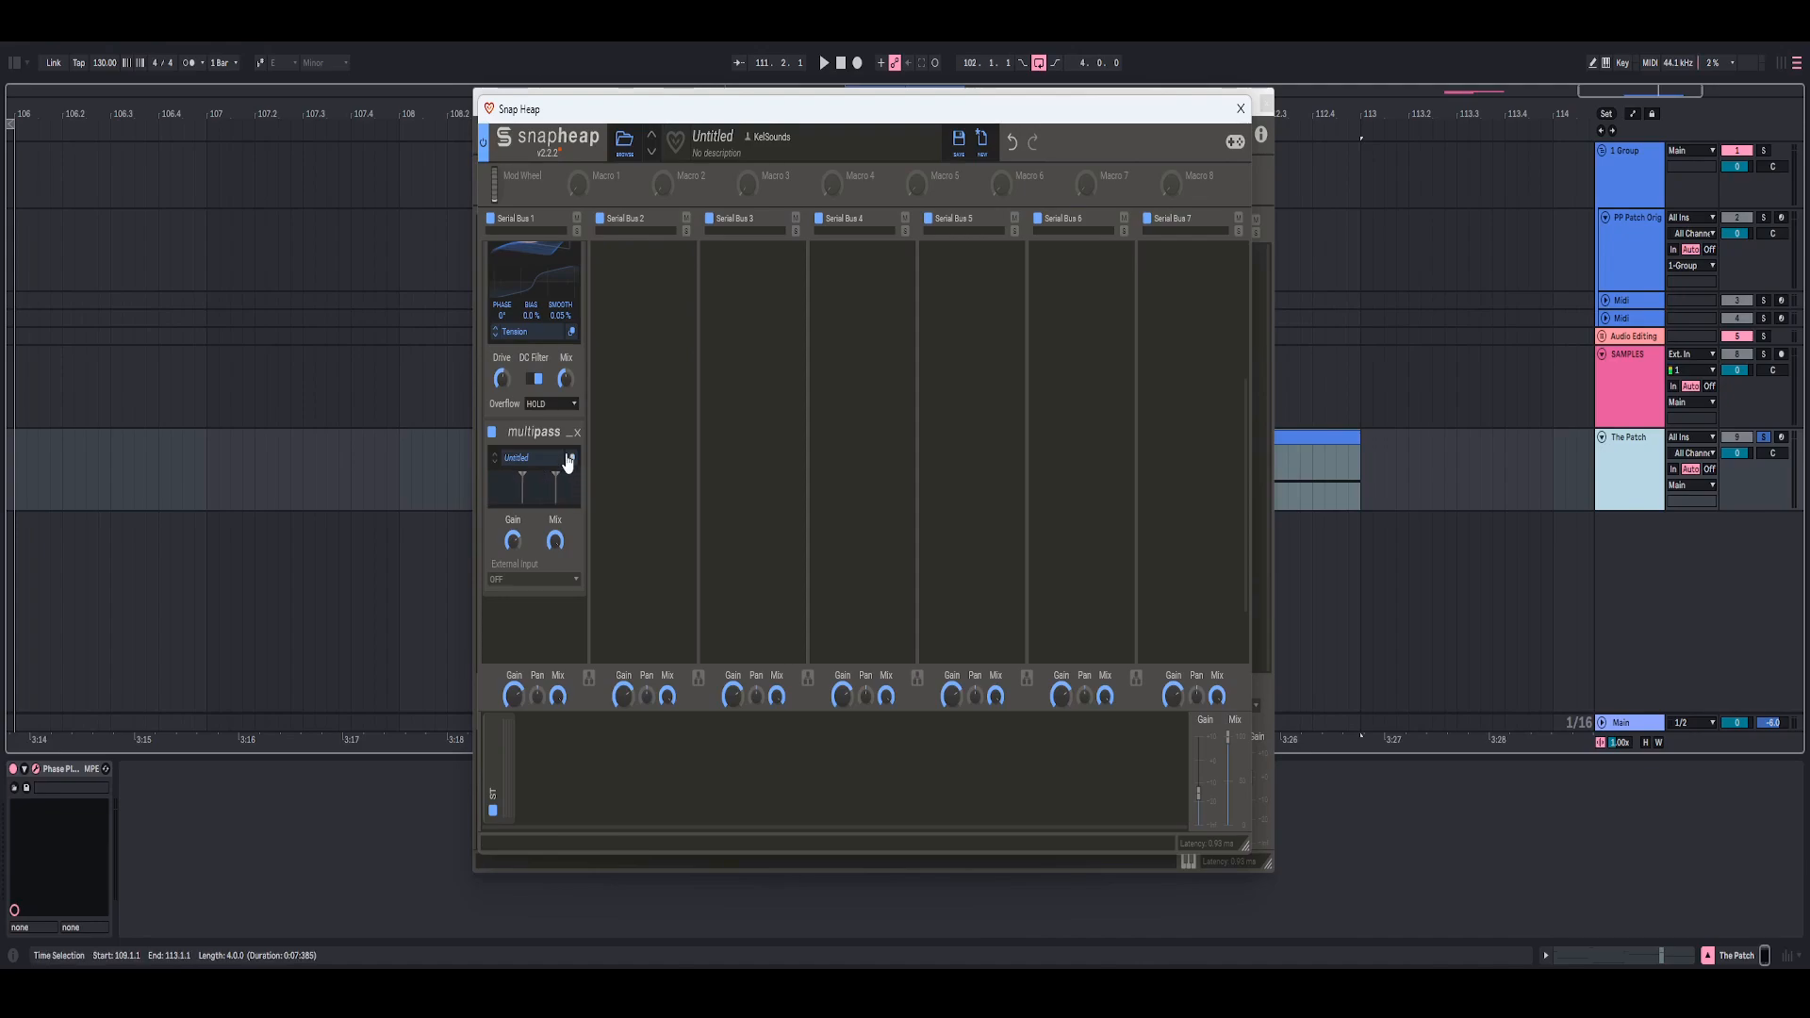
- Open the Multipass editor and set its lower split frequency to 600 Hz and its upper split frequency to 1600 Hz
{"action": "left_click", "coordinate": [571, 460]}
{"action": "right_click", "coordinate": [732, 250]}
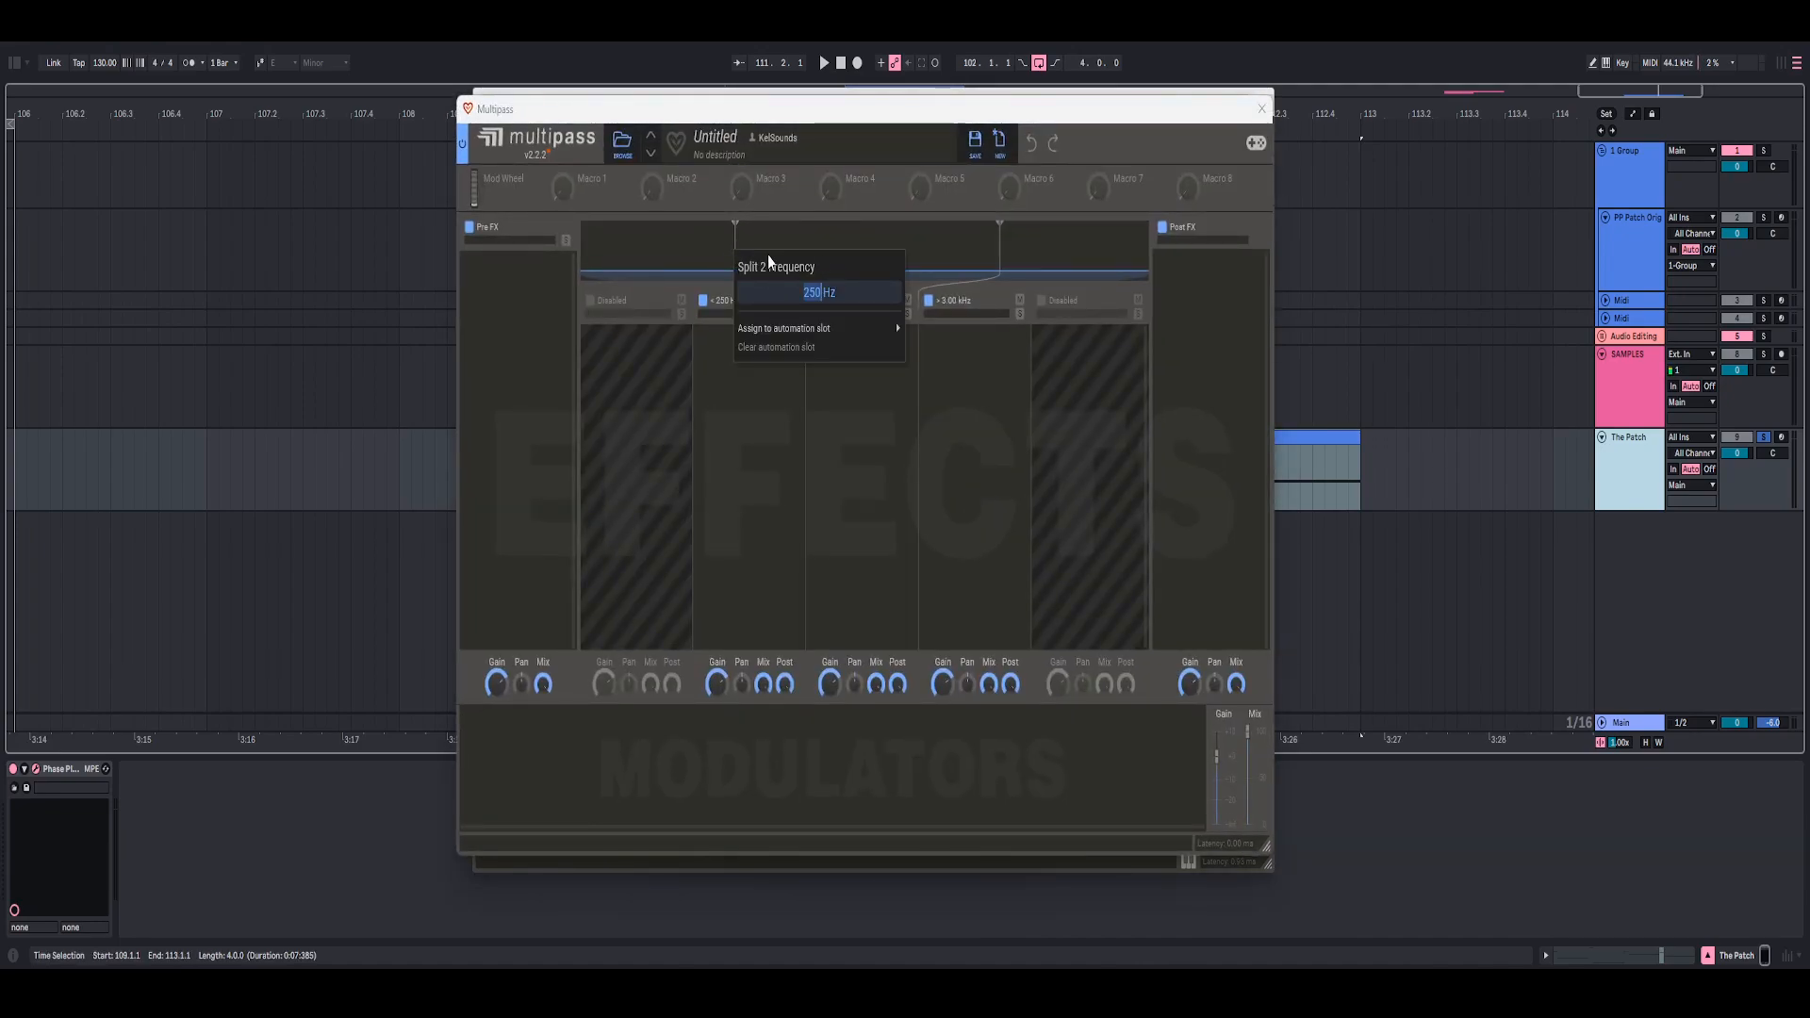
{"action": "type", "text": "600"}
{"action": "key", "text": "Return"}
{"action": "right_click", "coordinate": [1000, 254]}
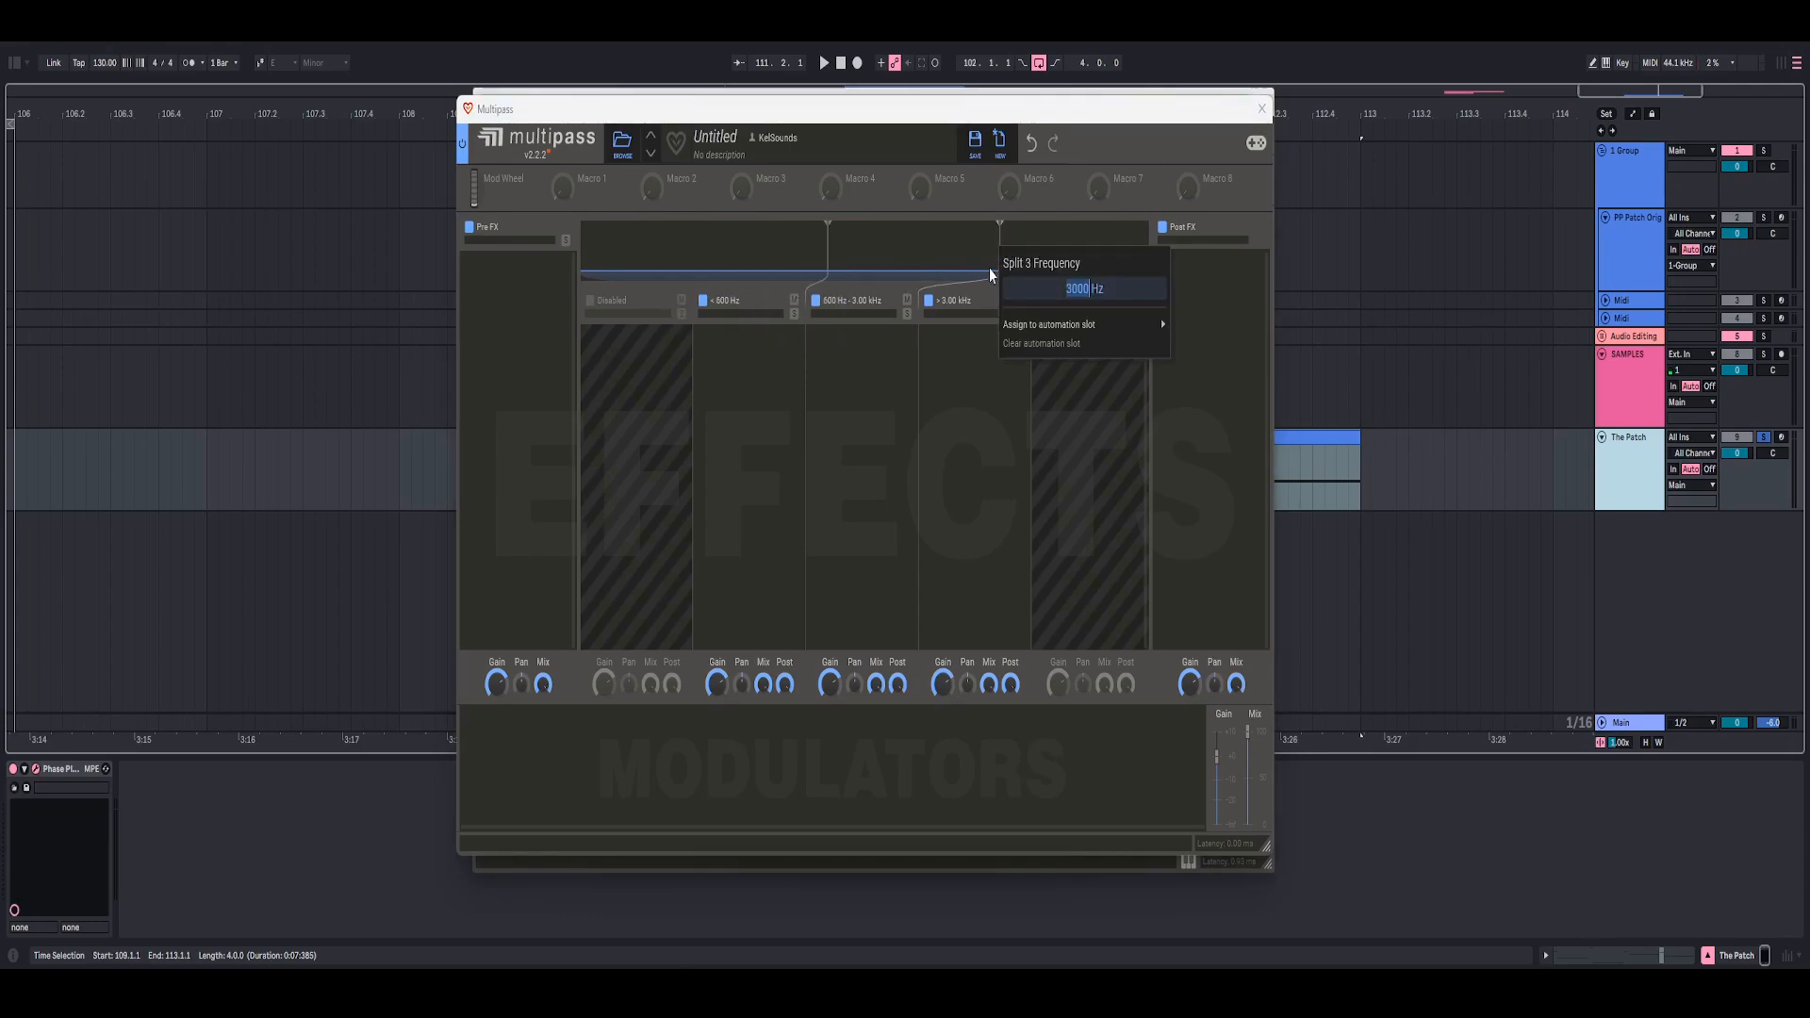
{"action": "type", "text": "1"}
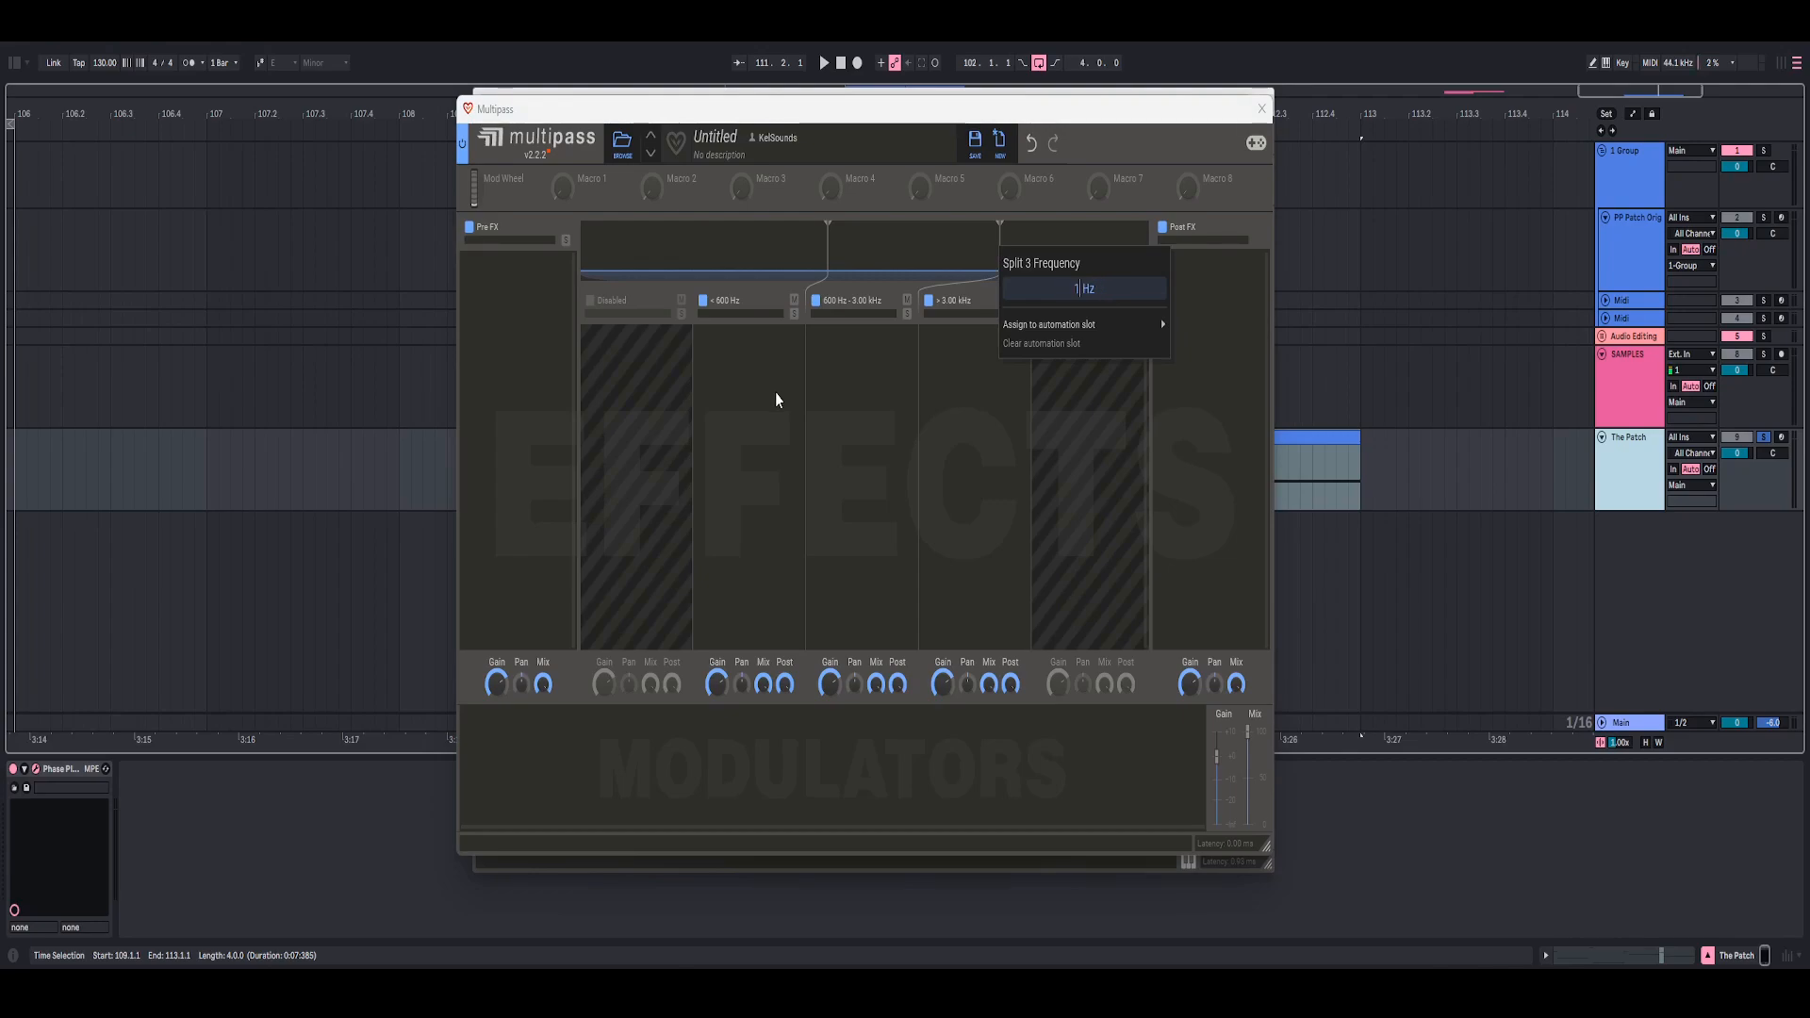
{"action": "type", "text": "600"}
{"action": "key", "text": "Return"}
- Add a Disperser to Multipass's middle band and set its frequency to 1500 Hz
{"action": "left_click", "coordinate": [867, 410]}
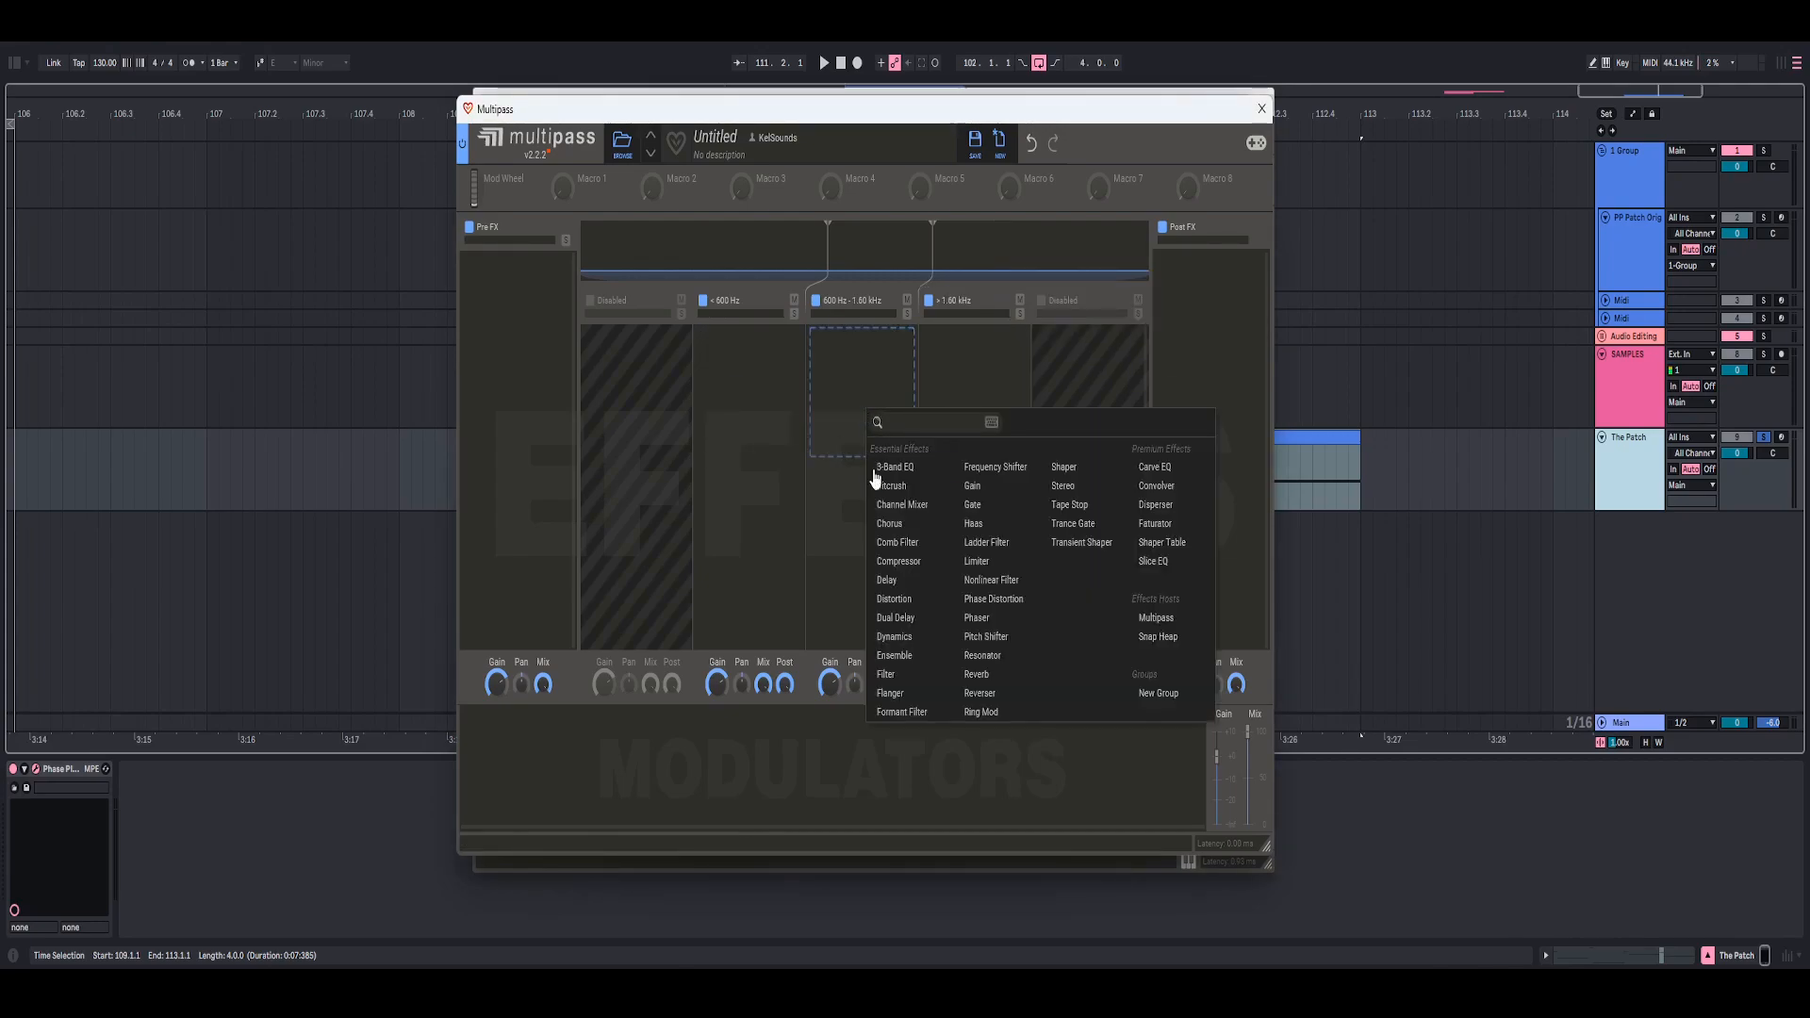
{"action": "left_click", "coordinate": [1155, 504]}
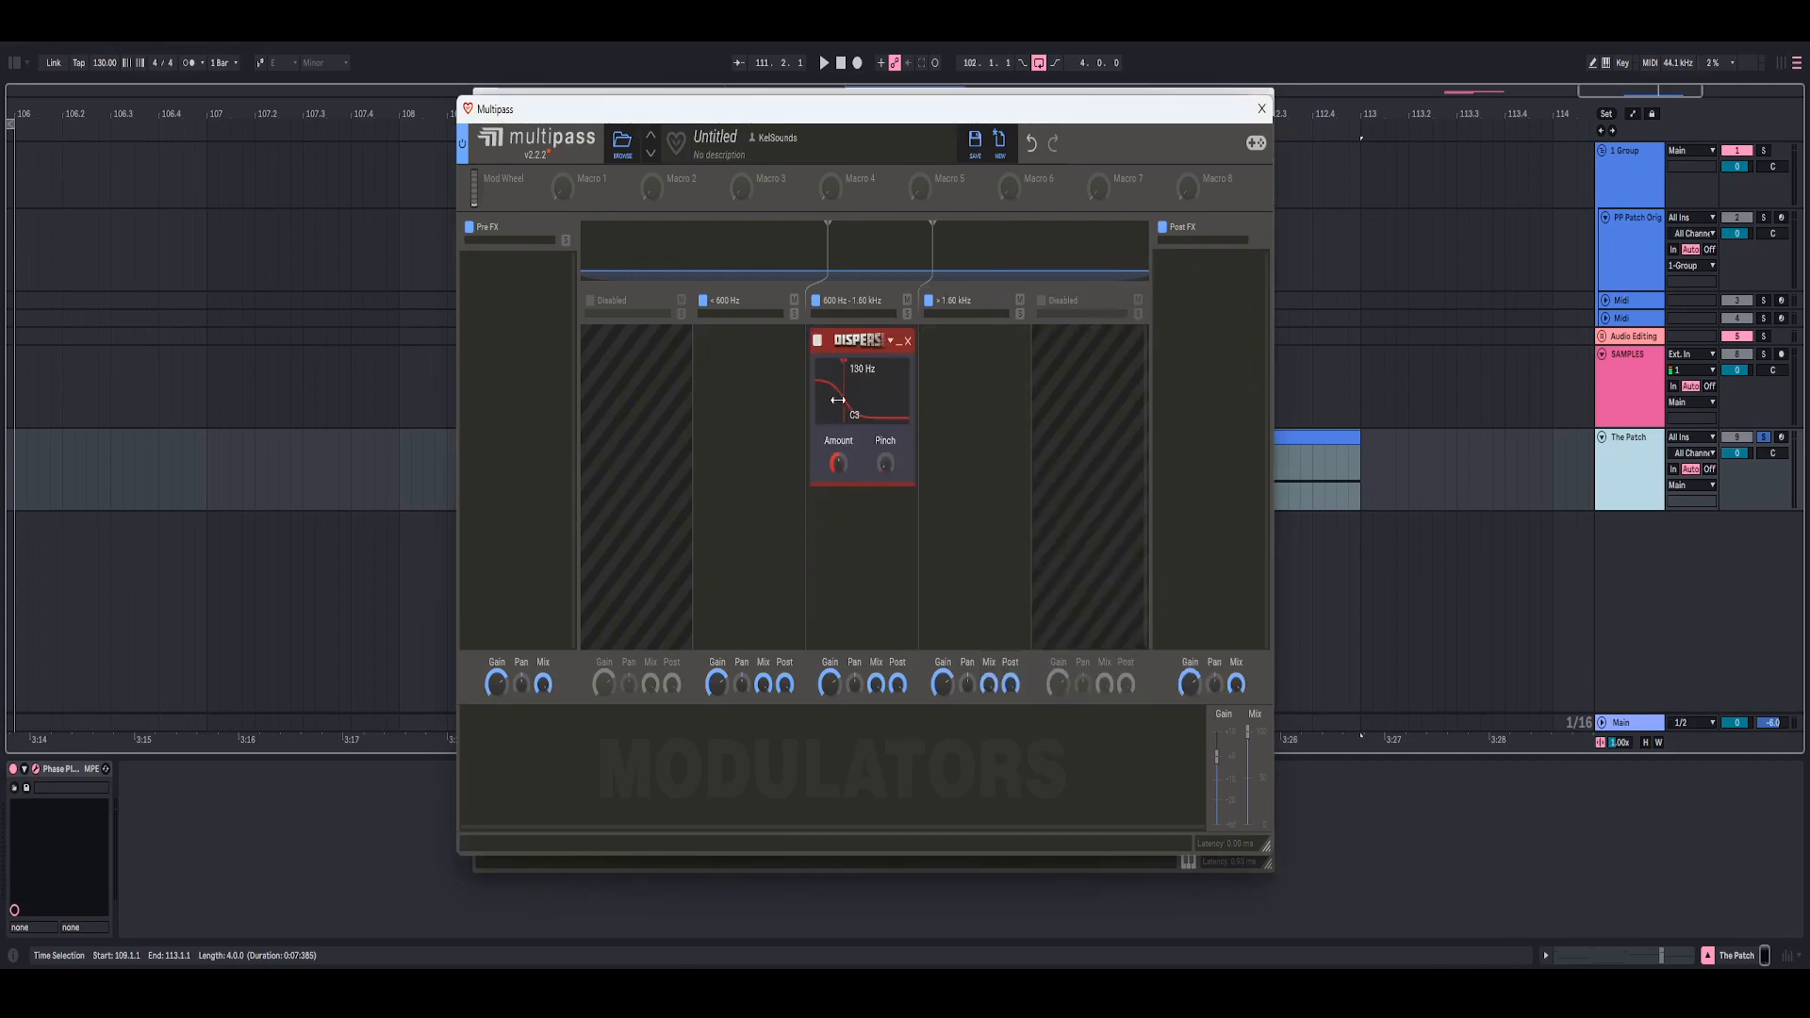
{"action": "right_click", "coordinate": [841, 398]}
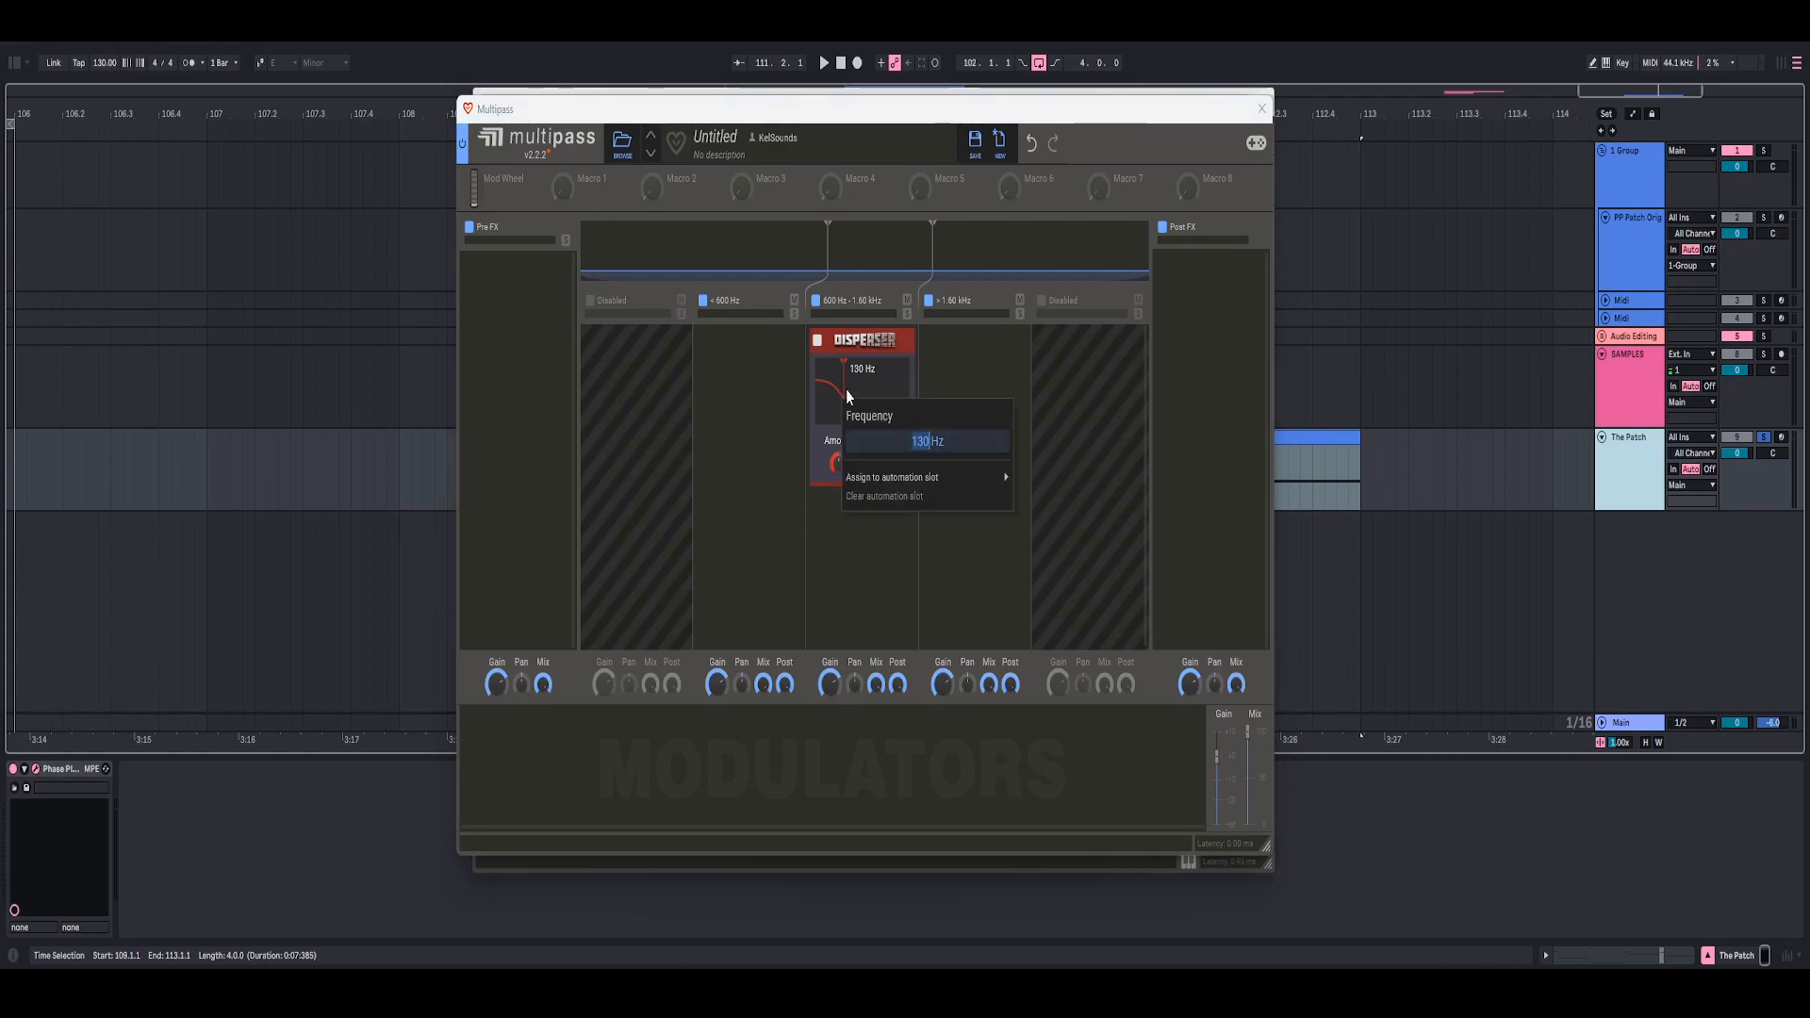
{"action": "type", "text": "1500"}
{"action": "key", "text": "Return"}
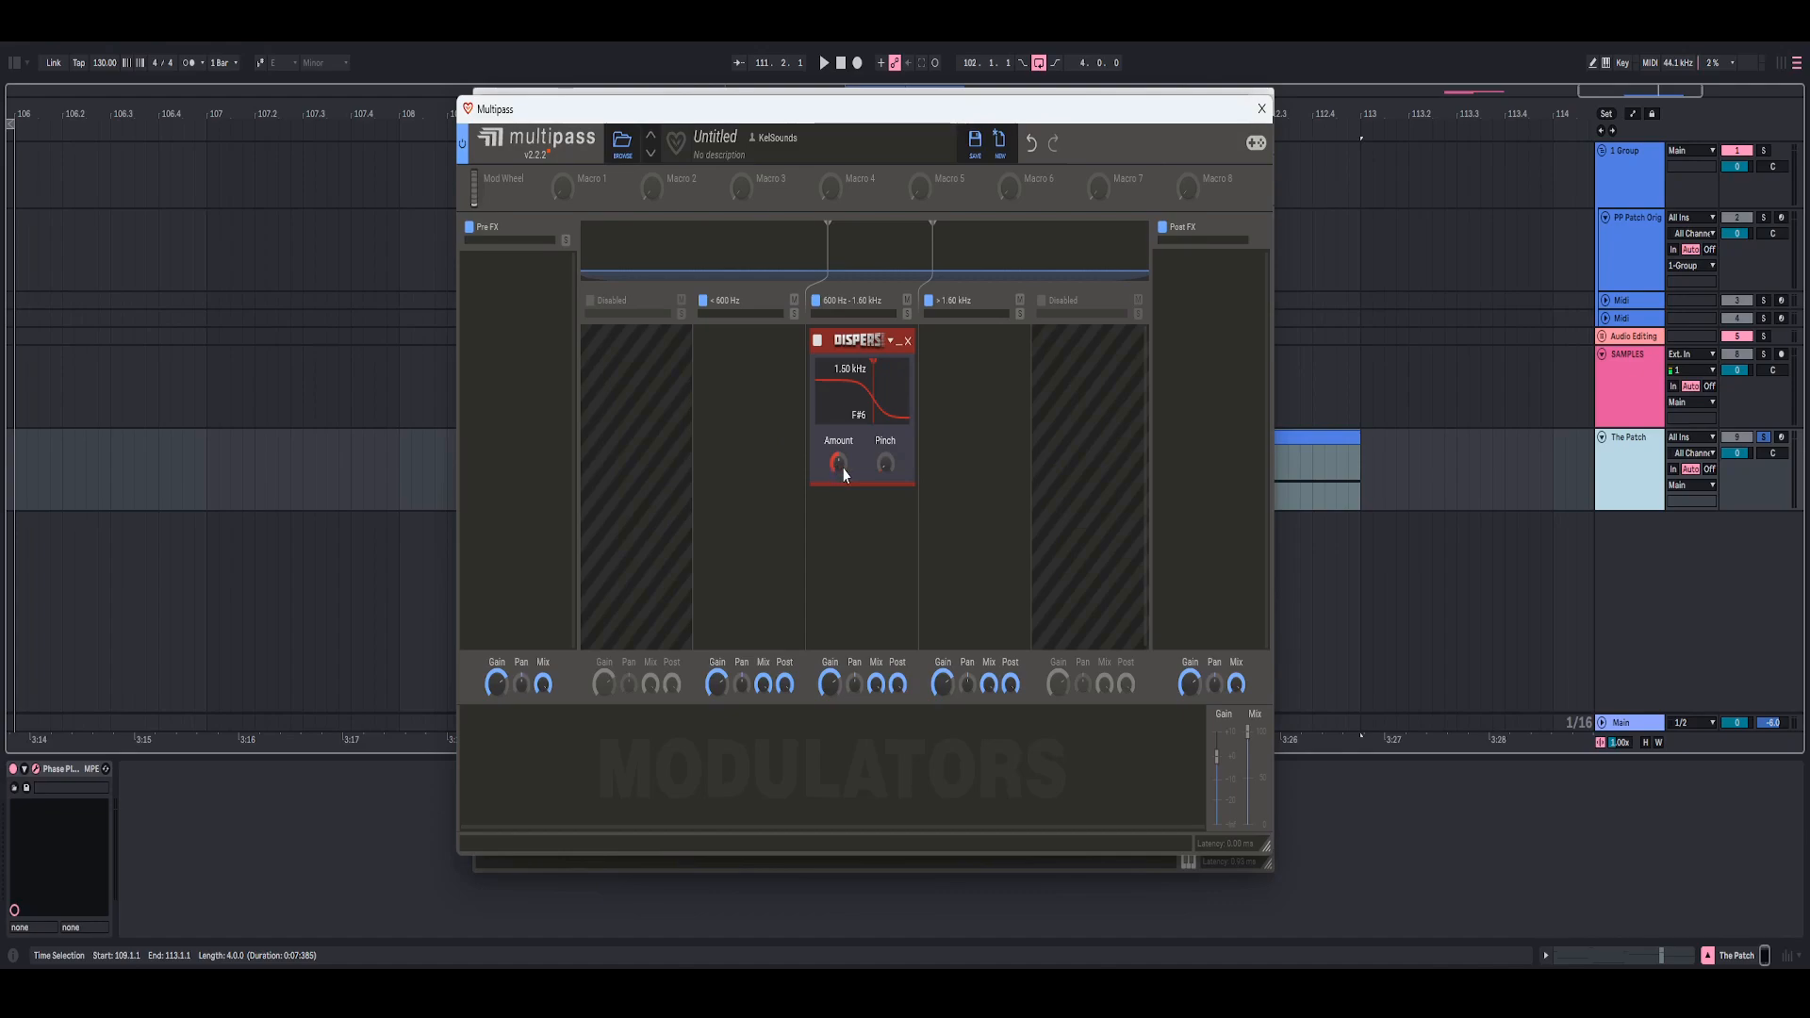
- Set the Disperser's Pinch to 0.7 and audition the clip
{"action": "right_click", "coordinate": [888, 468]}
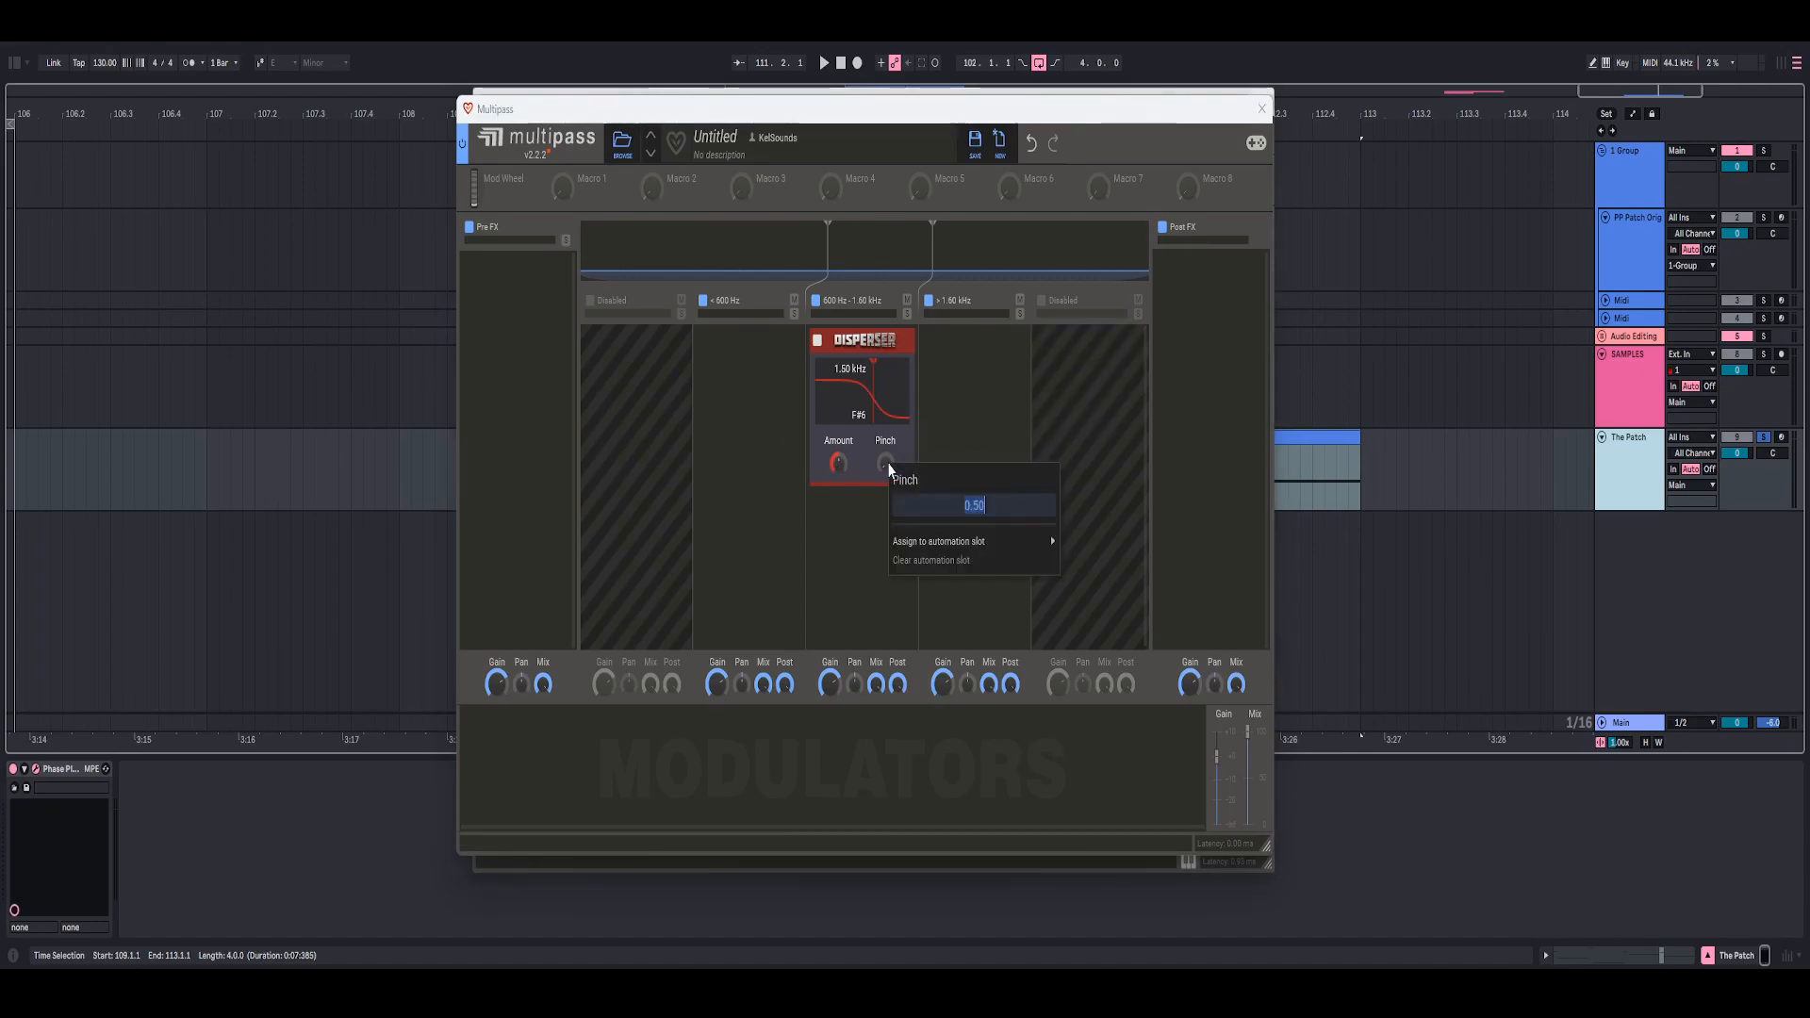
{"action": "key", "text": "BackSpace"}
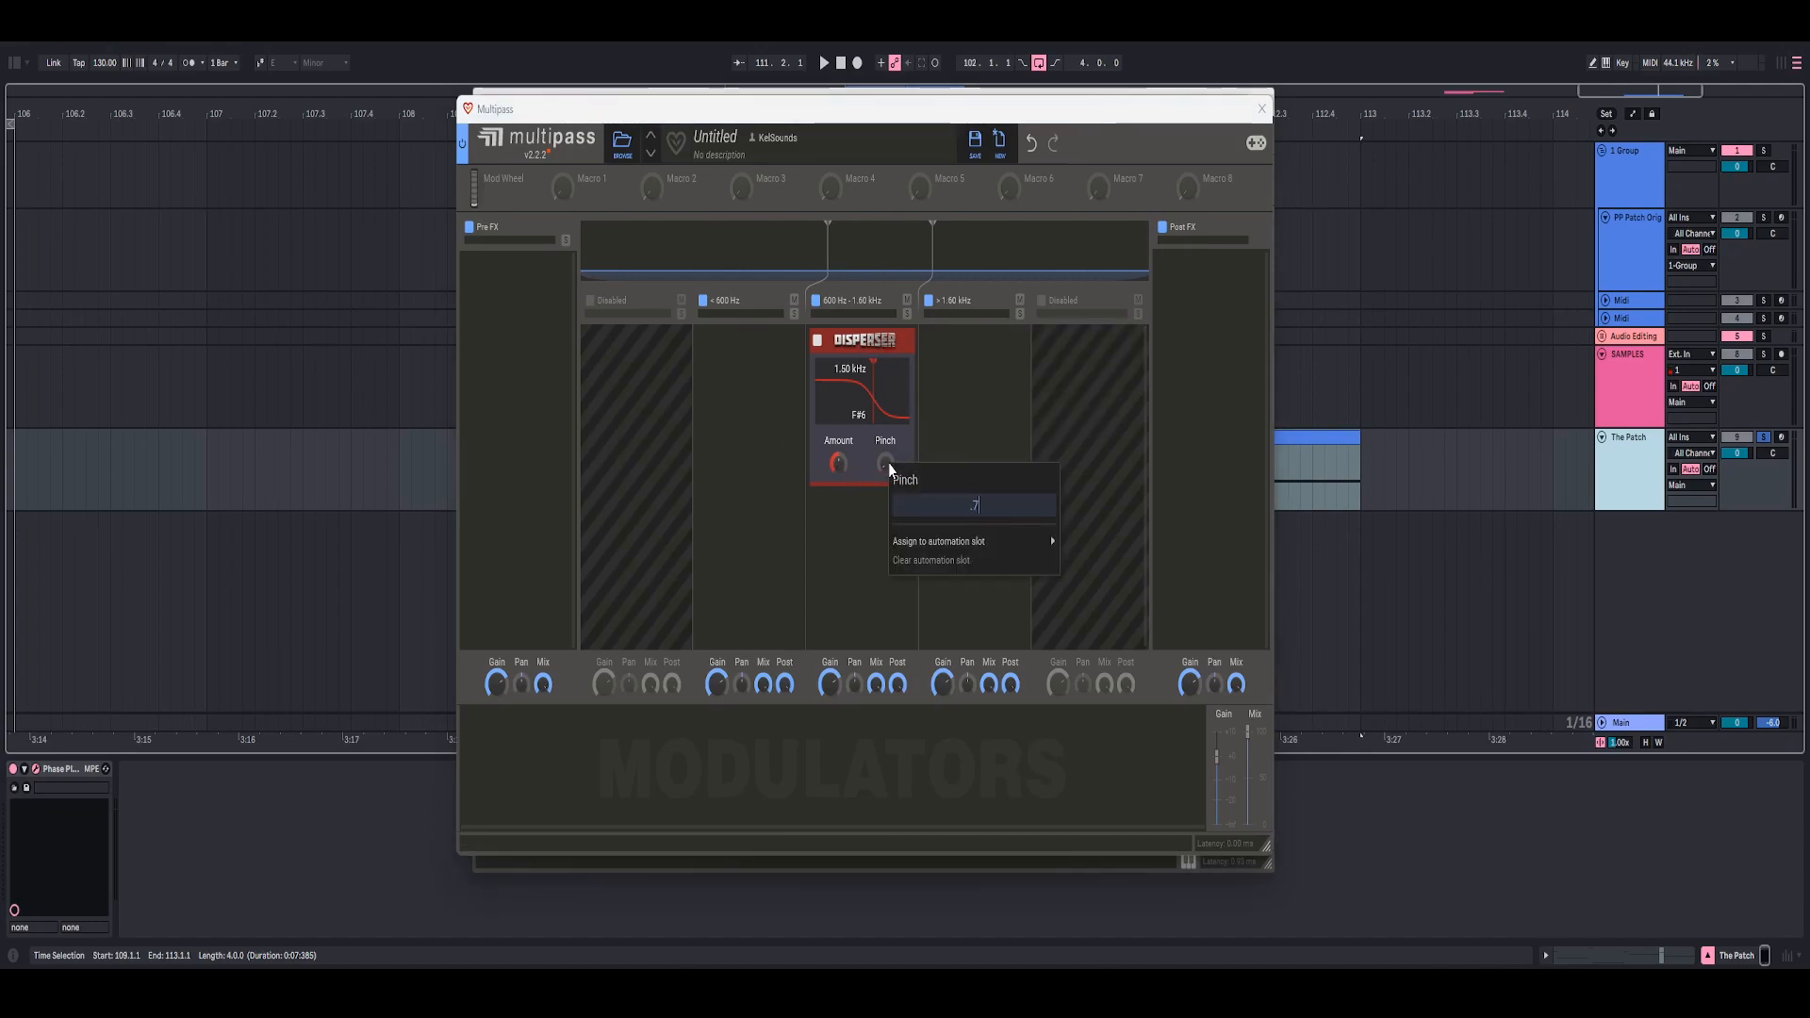
{"action": "type", "text": ".7"}
{"action": "key", "text": "Return"}
{"action": "key", "text": "space"}
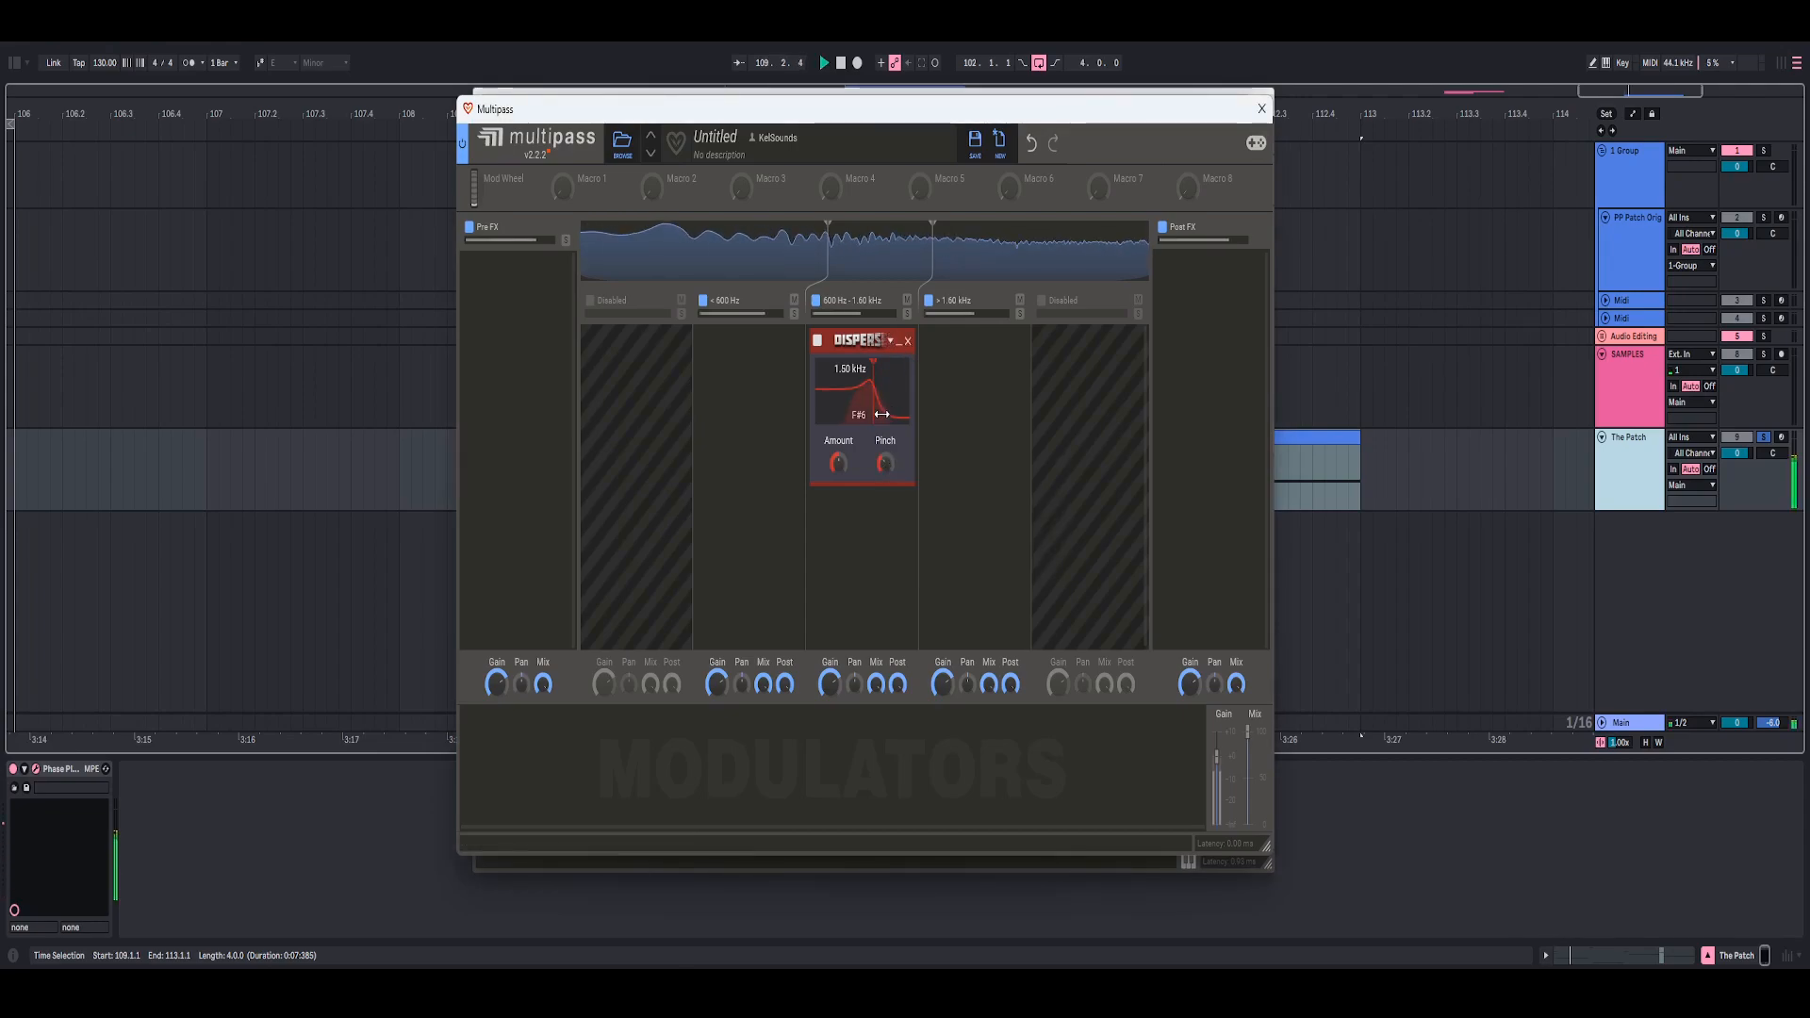
- Stop playback, add a Shaper below the Disperser in Multipass's middle band, and steepen the upper part of its curve
{"action": "key", "text": "space"}
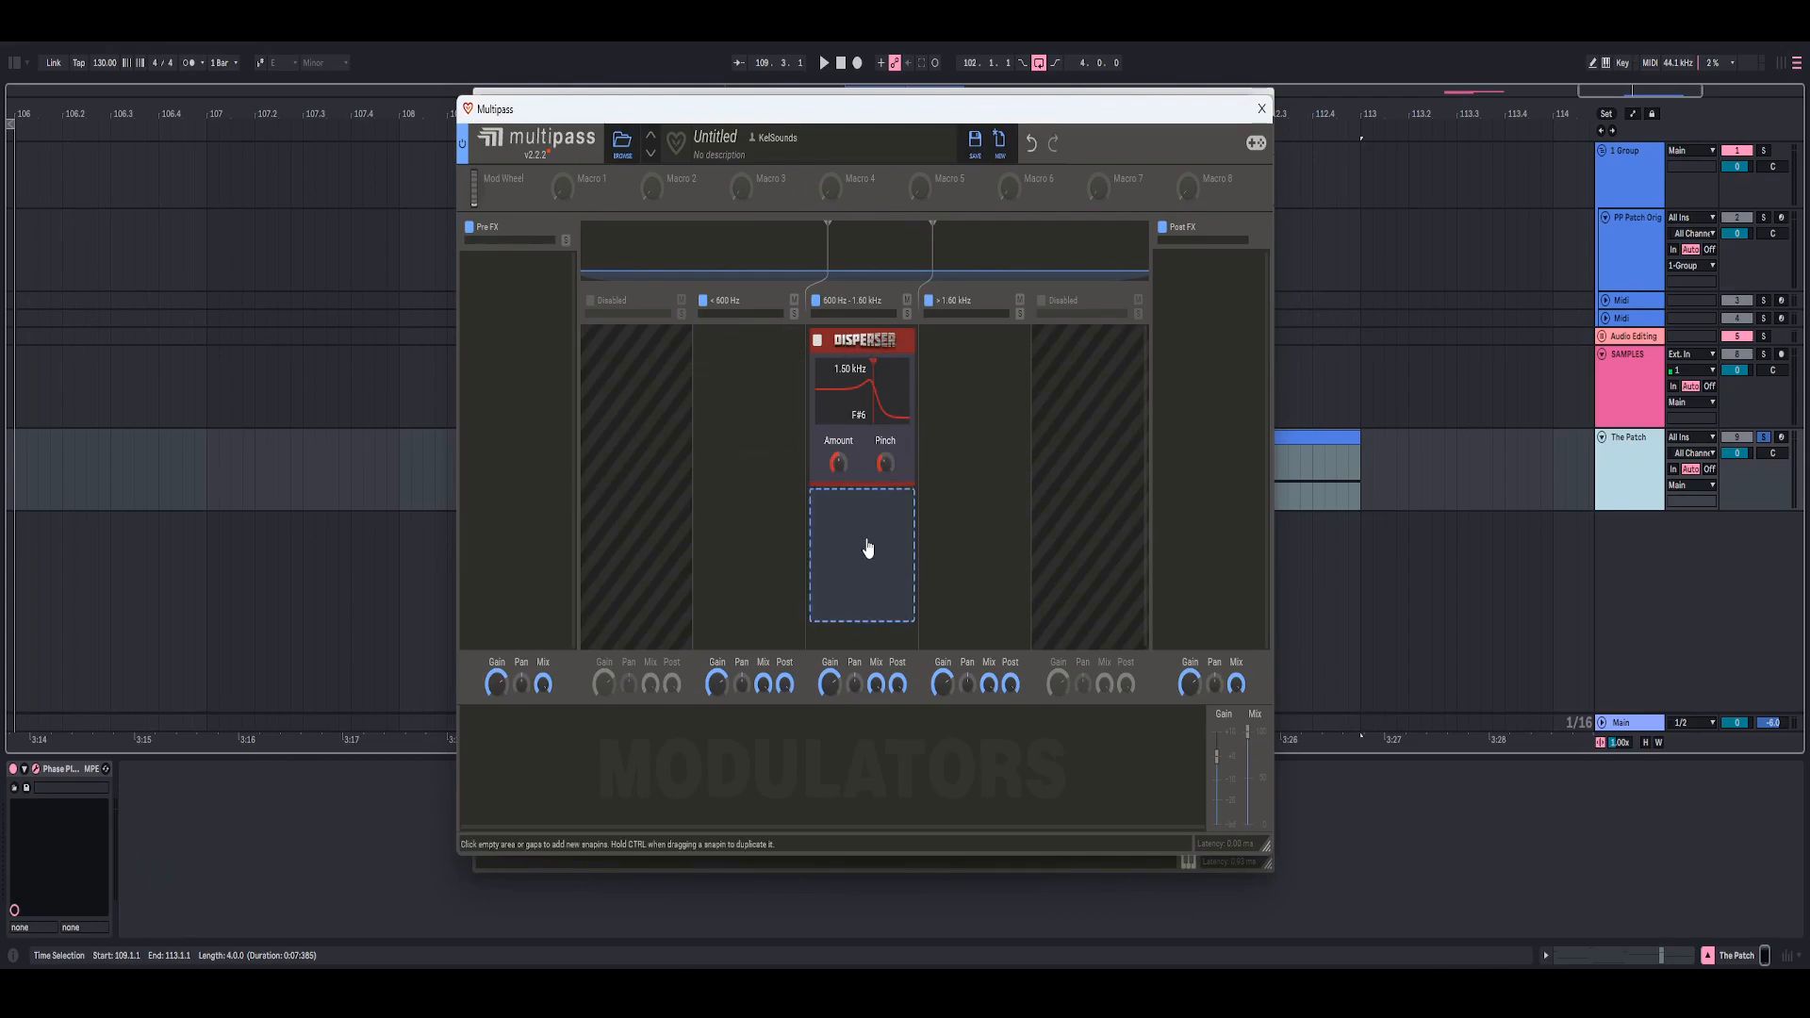
{"action": "left_click", "coordinate": [861, 546]}
{"action": "left_click", "coordinate": [1073, 600]}
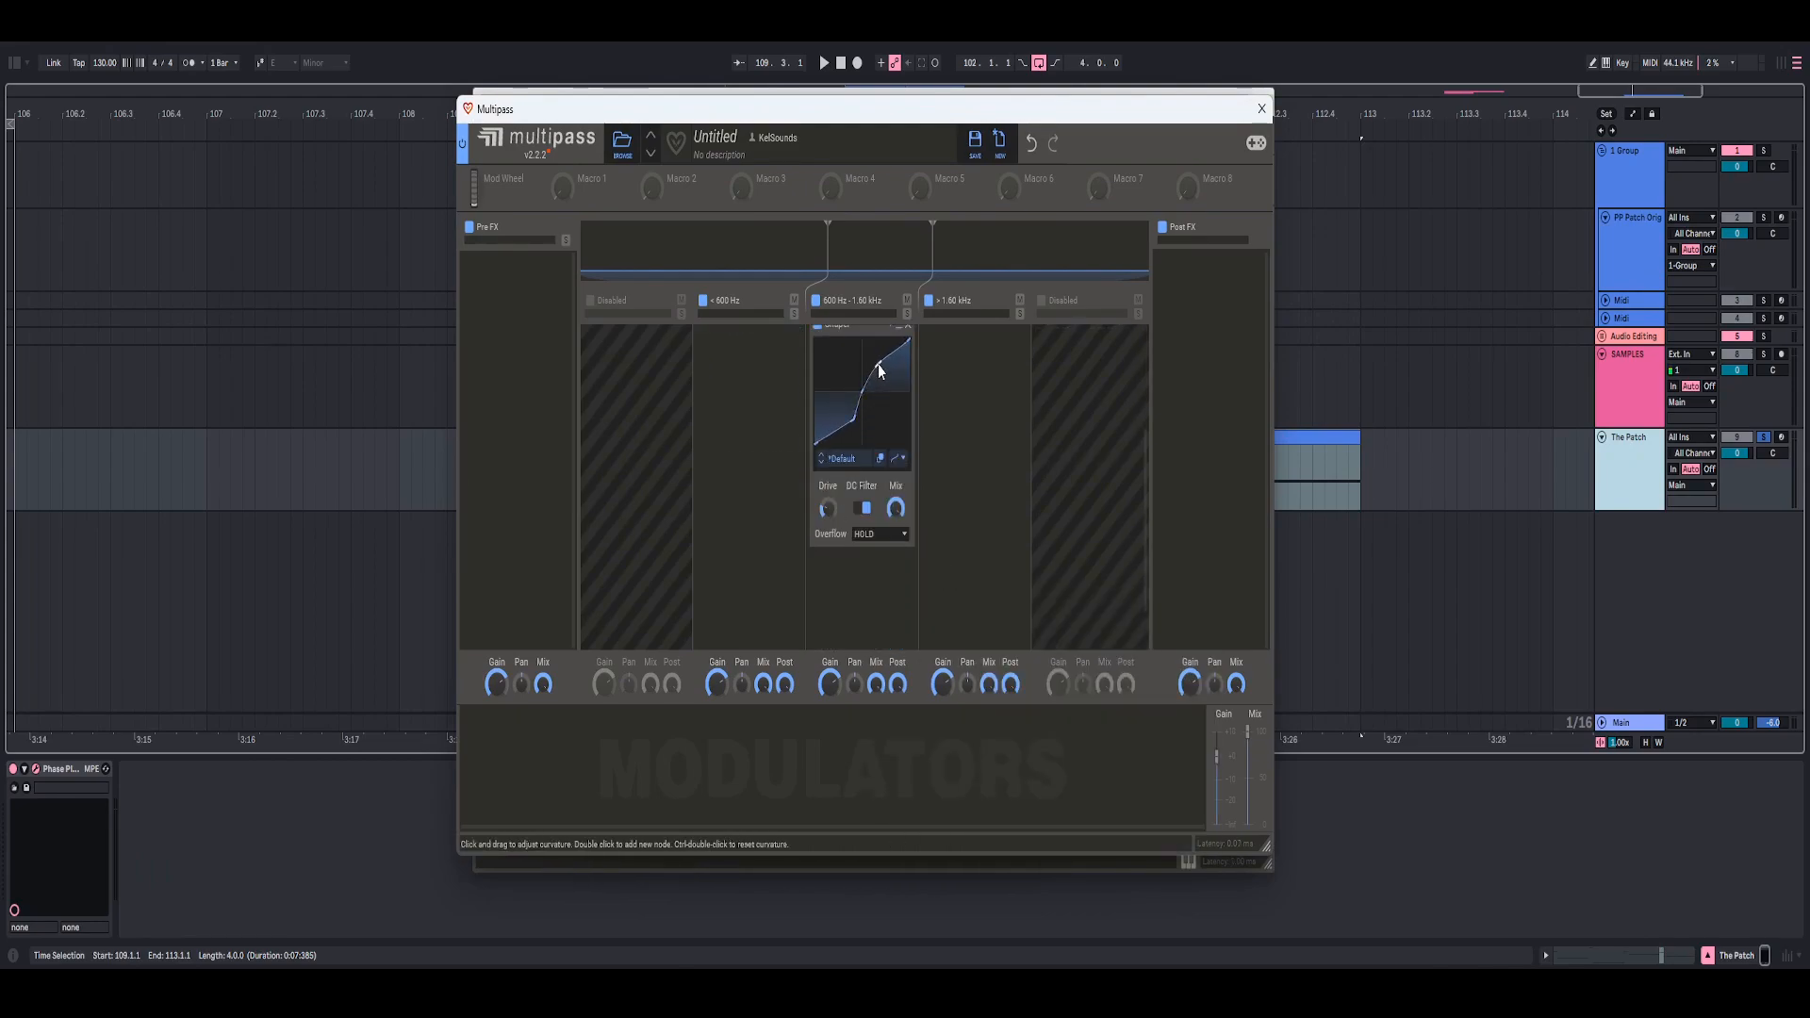
{"action": "left_click_drag", "start_coordinate": [880, 365], "coordinate": [876, 339]}
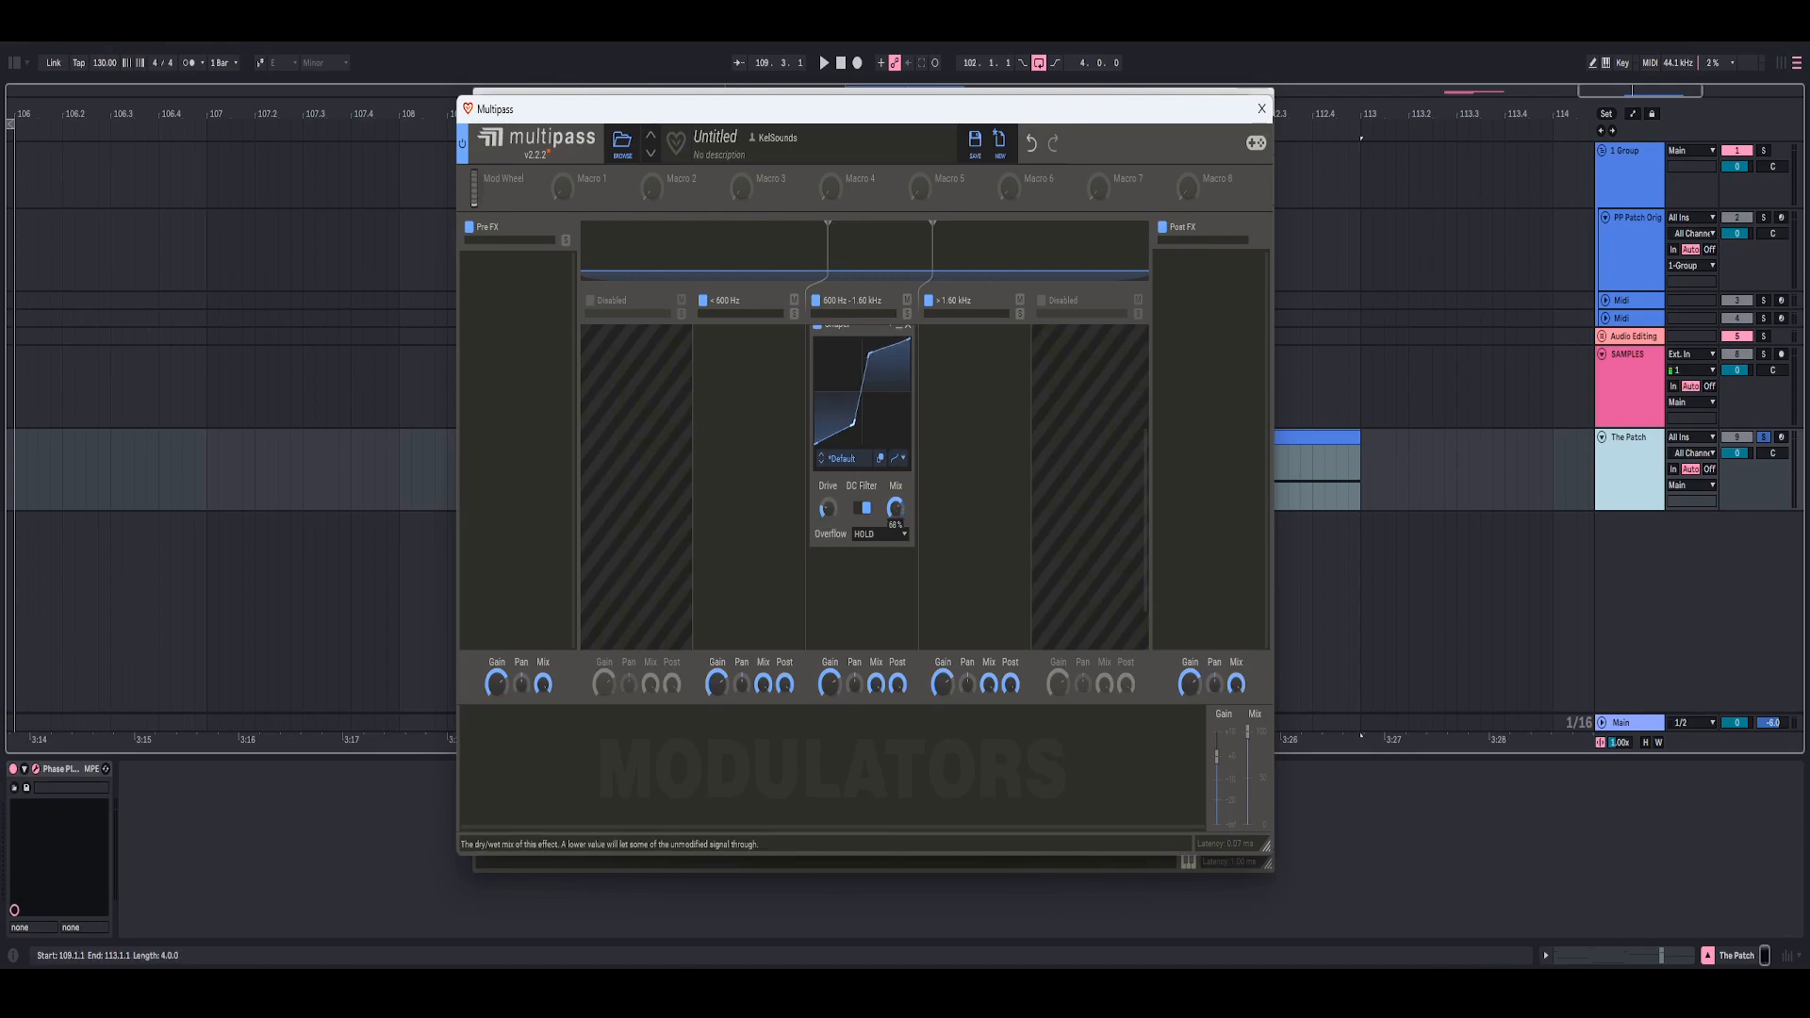
- Lower the Shaper's Mix to about 27% while auditioning the clip
{"action": "left_click", "coordinate": [818, 53]}
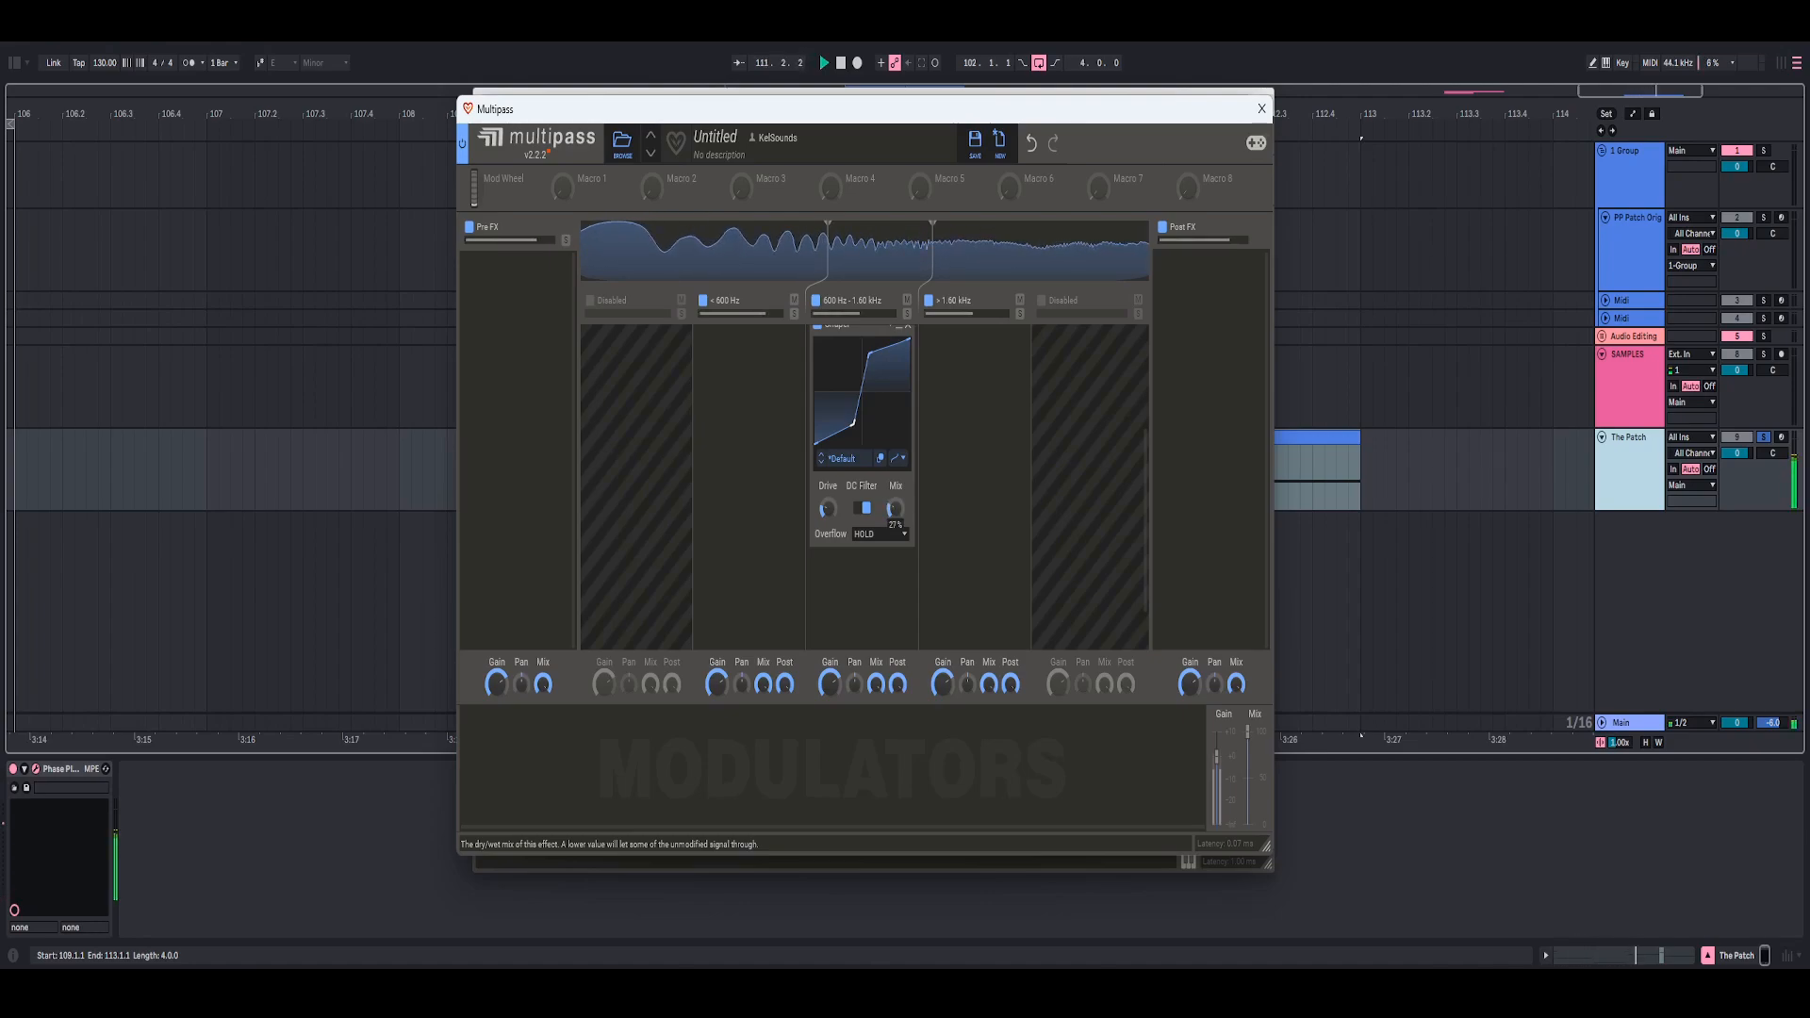
{"action": "left_click", "coordinate": [818, 53]}
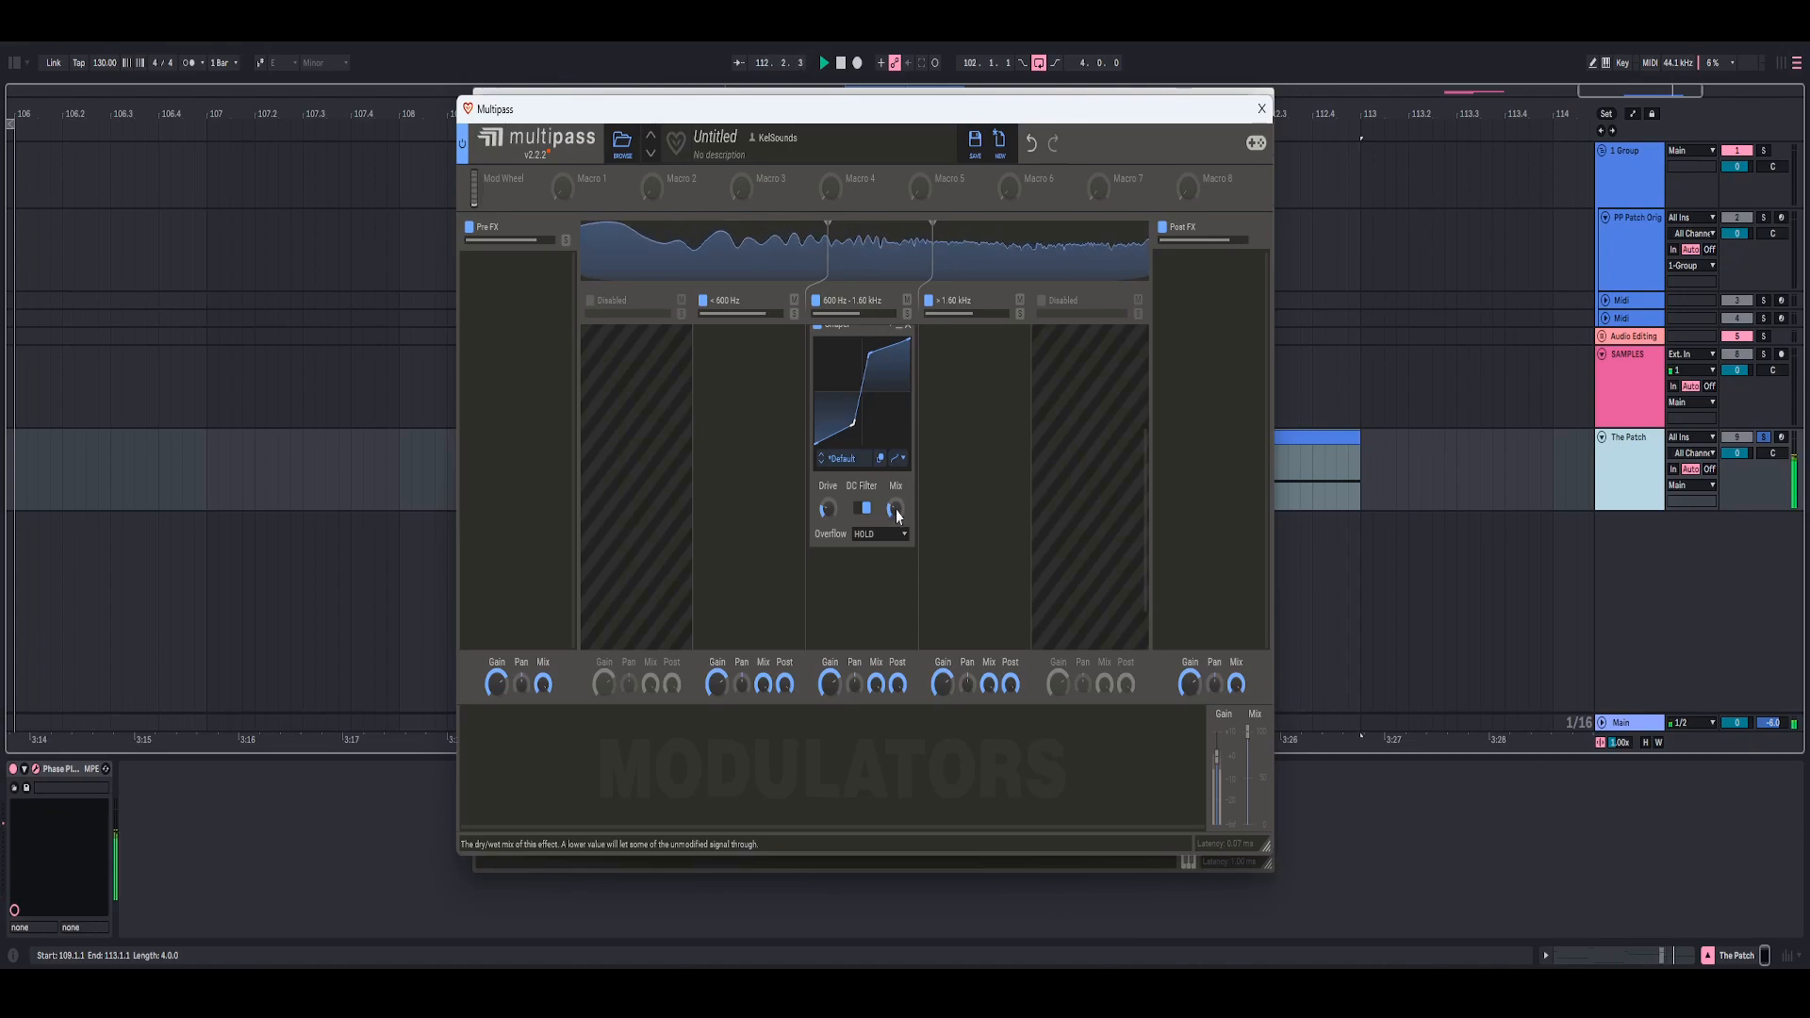
{"action": "key", "text": "space"}
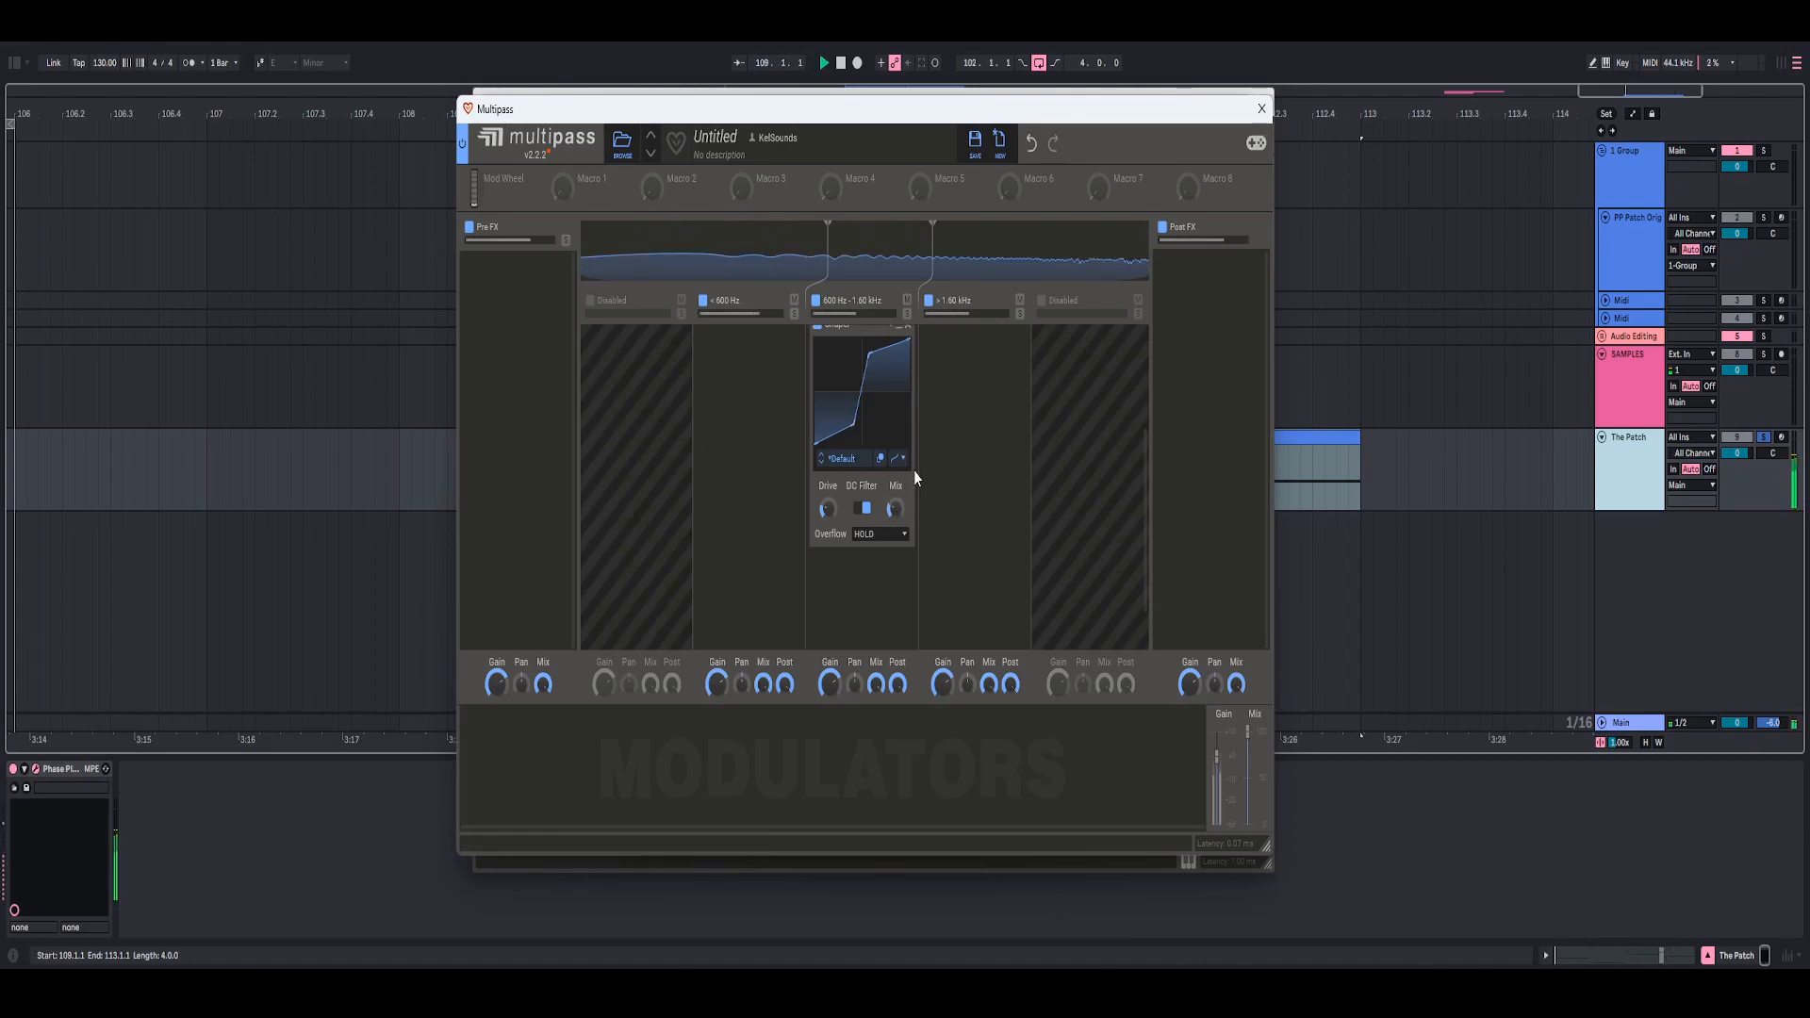
- Close the Multipass editor, add a Slice EQ below Multipass in Serial Bus 1, and open its editor
{"action": "left_click", "coordinate": [1261, 108]}
{"action": "left_click", "coordinate": [547, 523]}
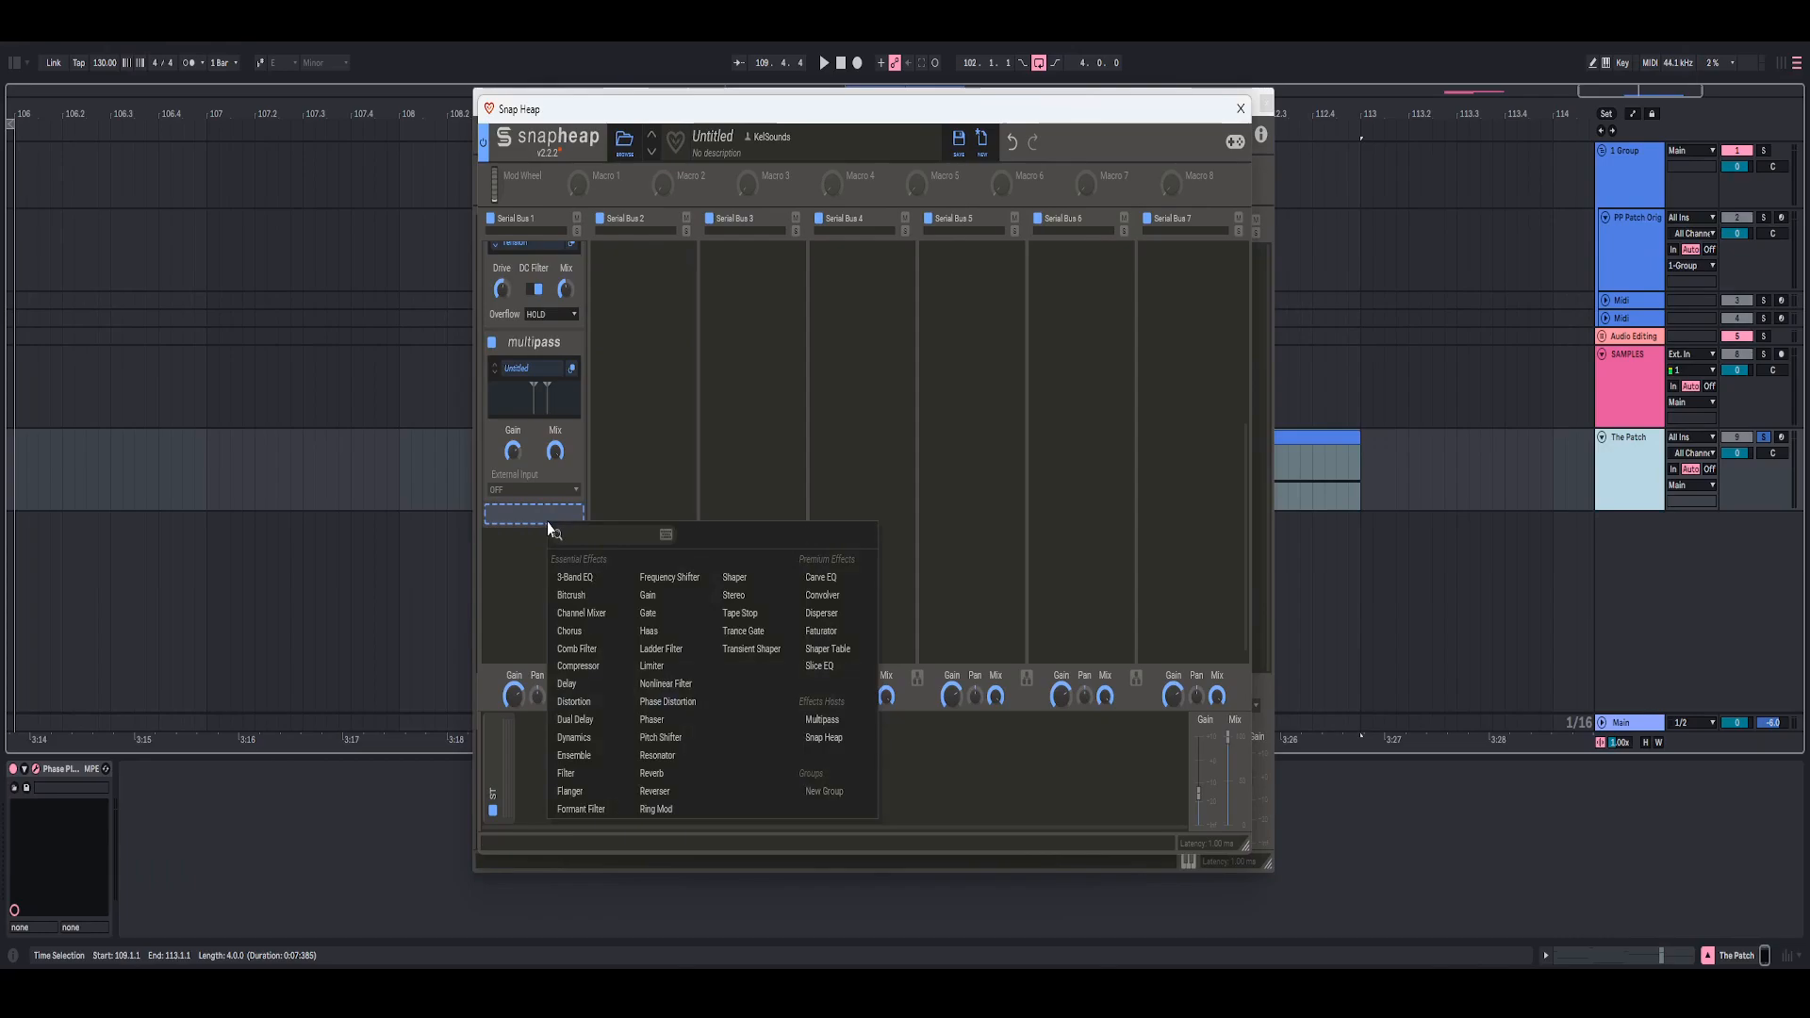
{"action": "left_click", "coordinate": [819, 666]}
{"action": "scroll", "coordinate": [551, 528], "scroll_direction": "down", "scroll_amount": 2}
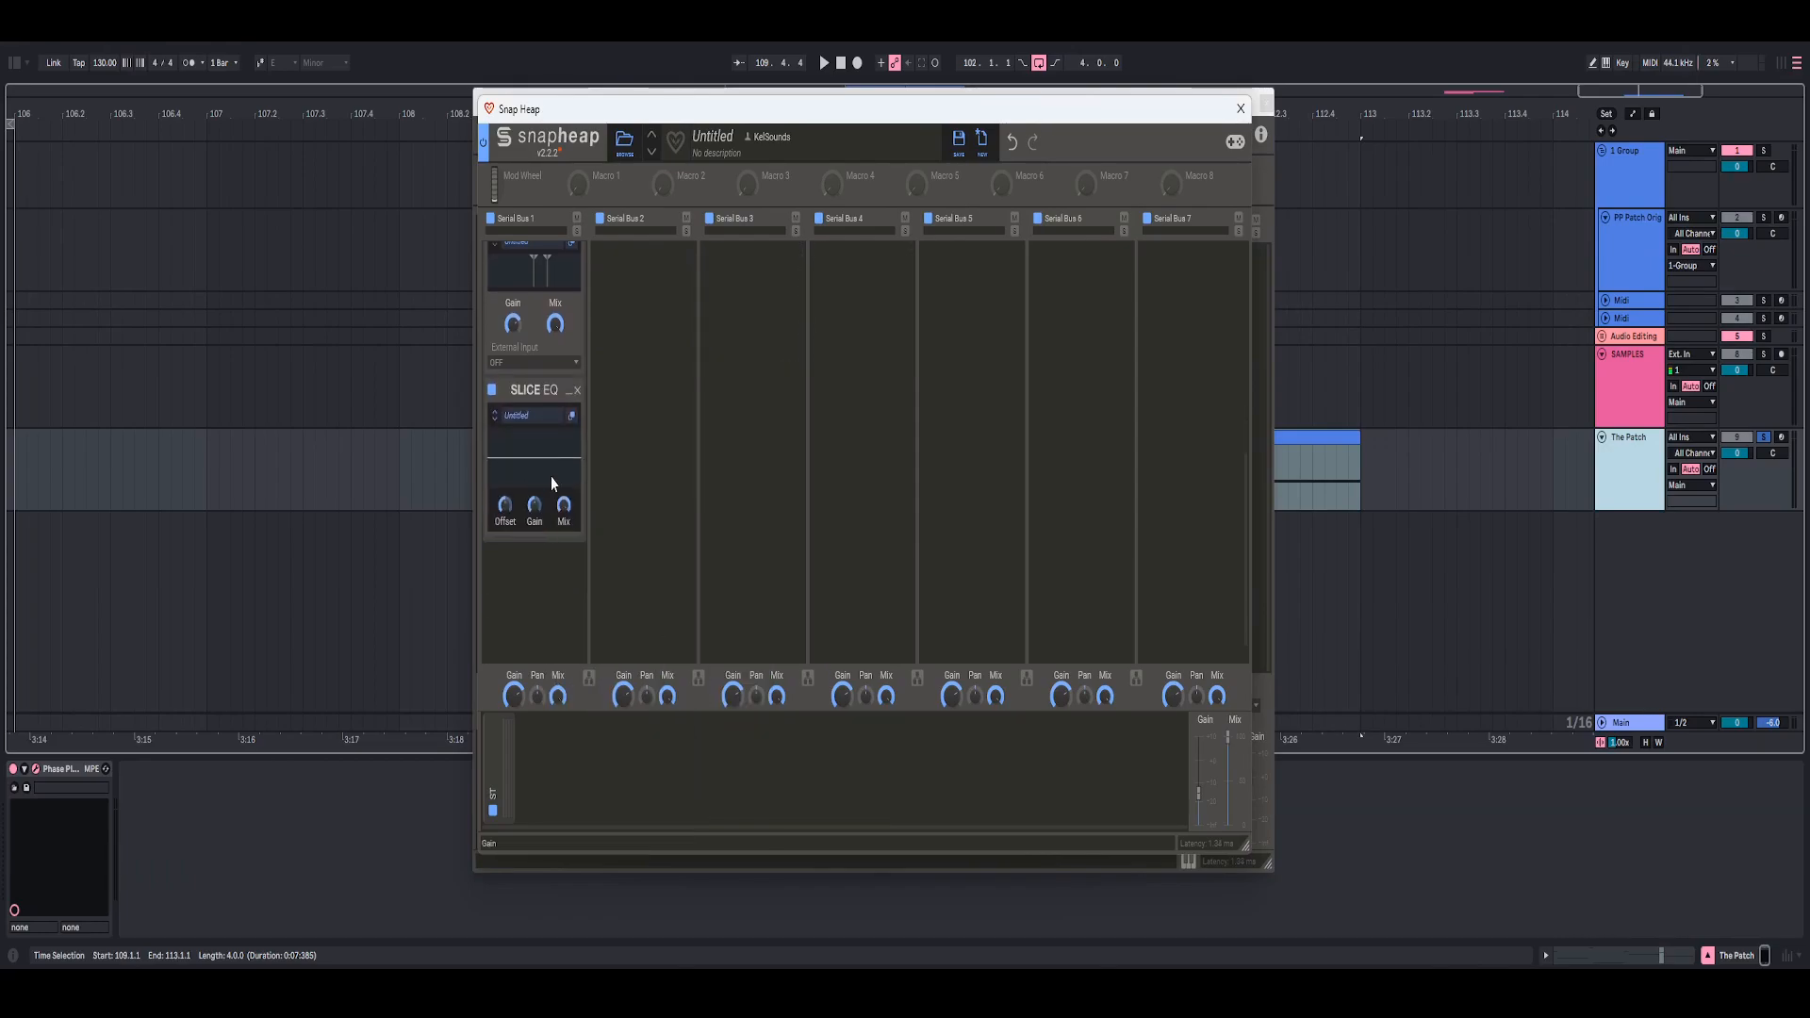
{"action": "left_click", "coordinate": [573, 421]}
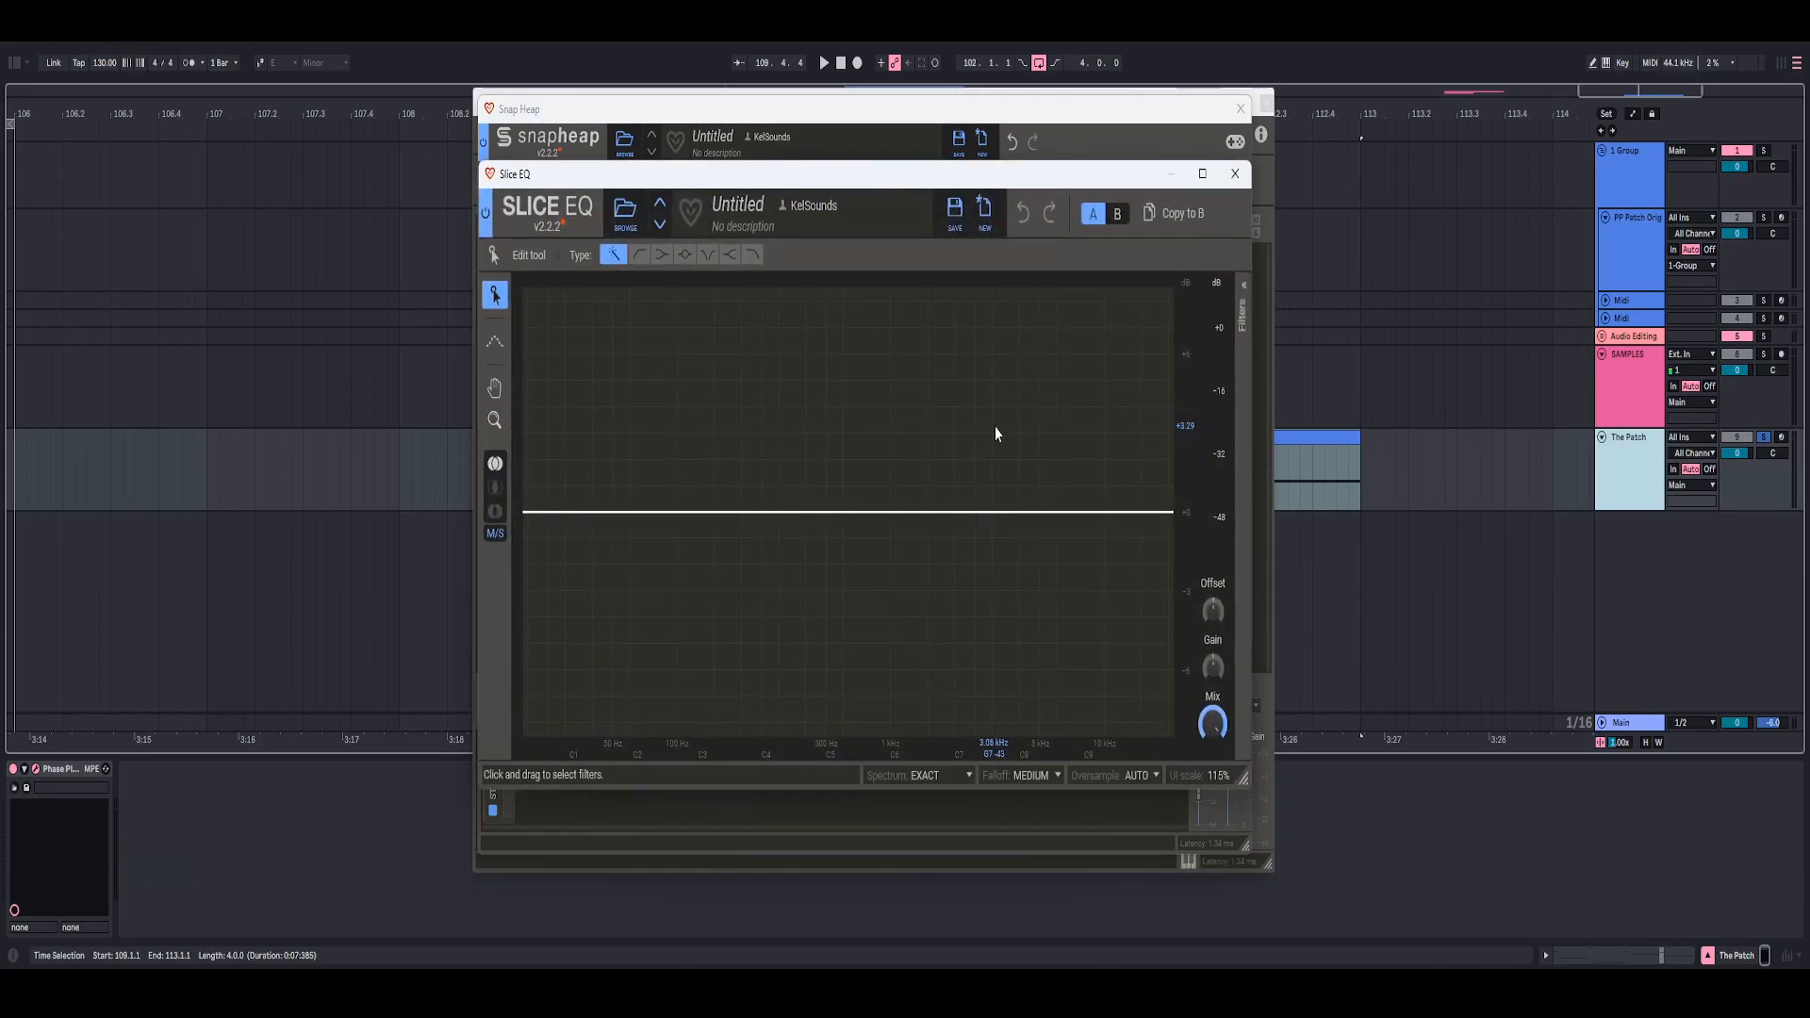
- Add a low-gain Peak filter at about 4.11 kHz in Slice EQ, audition the clip, and close the editor
{"action": "left_click", "coordinate": [686, 256]}
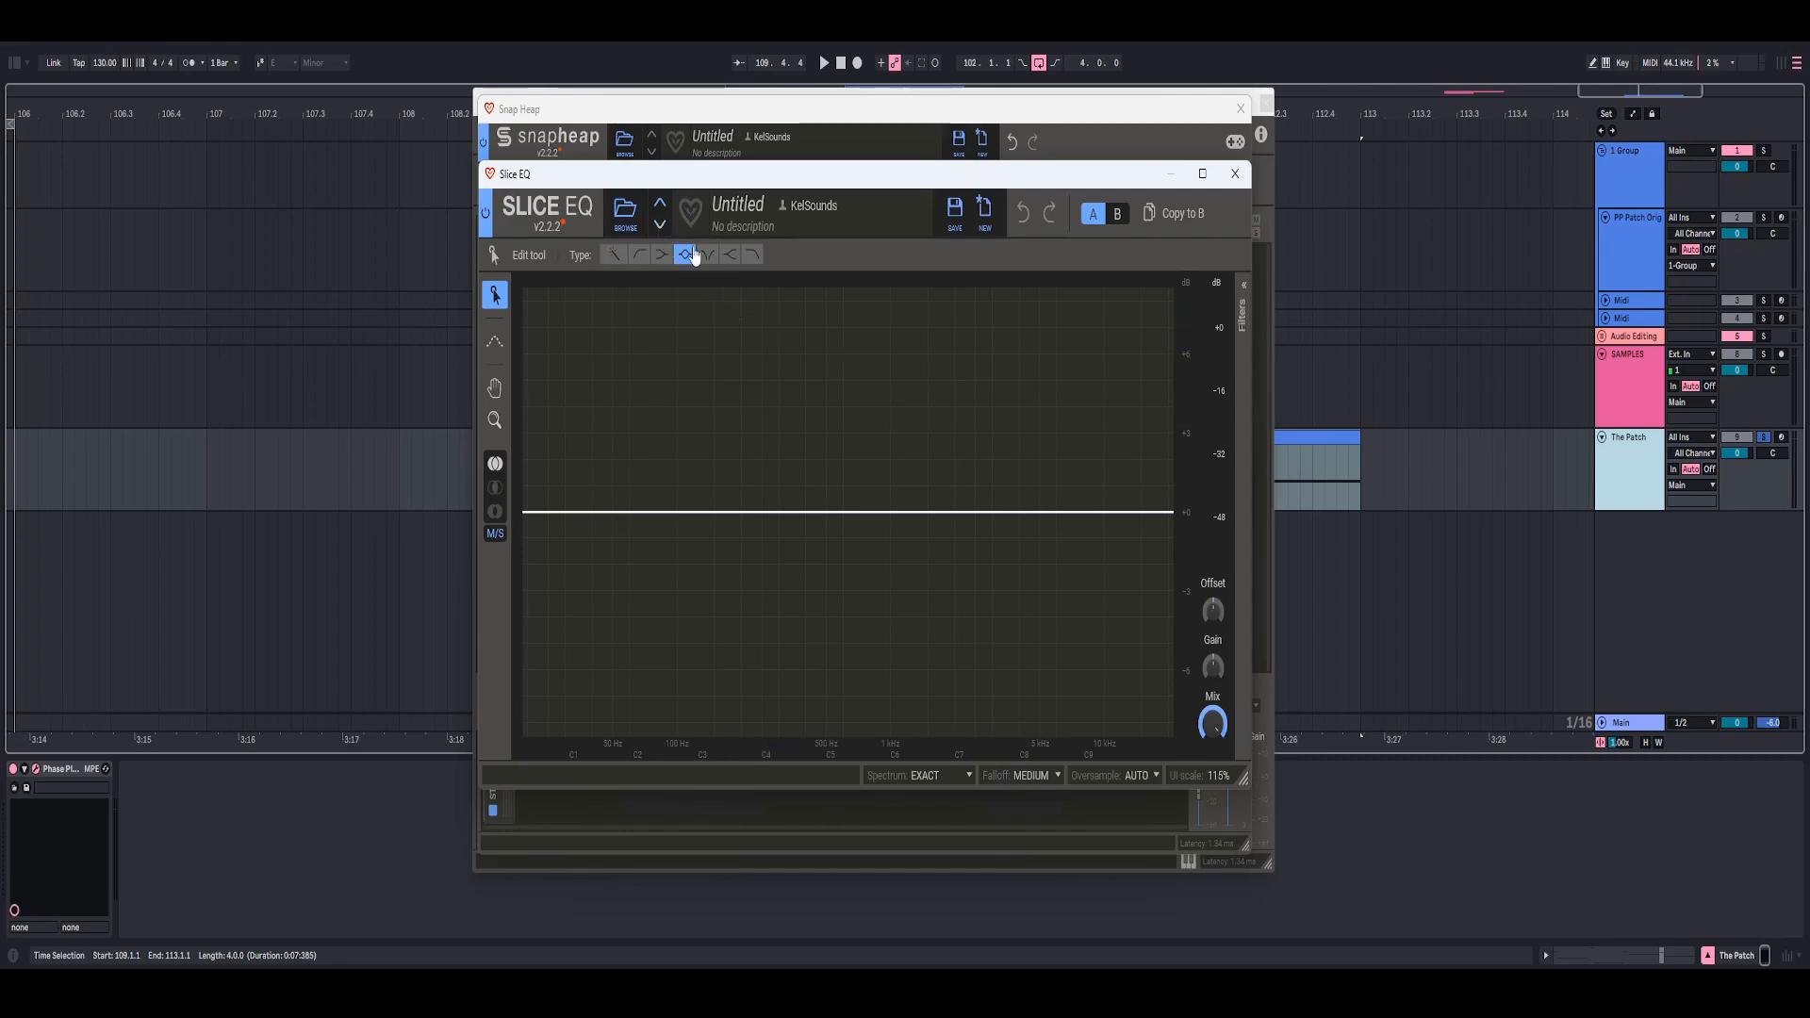
{"action": "left_click_drag", "start_coordinate": [1002, 512], "coordinate": [1018, 424]}
{"action": "right_click", "coordinate": [1179, 360]}
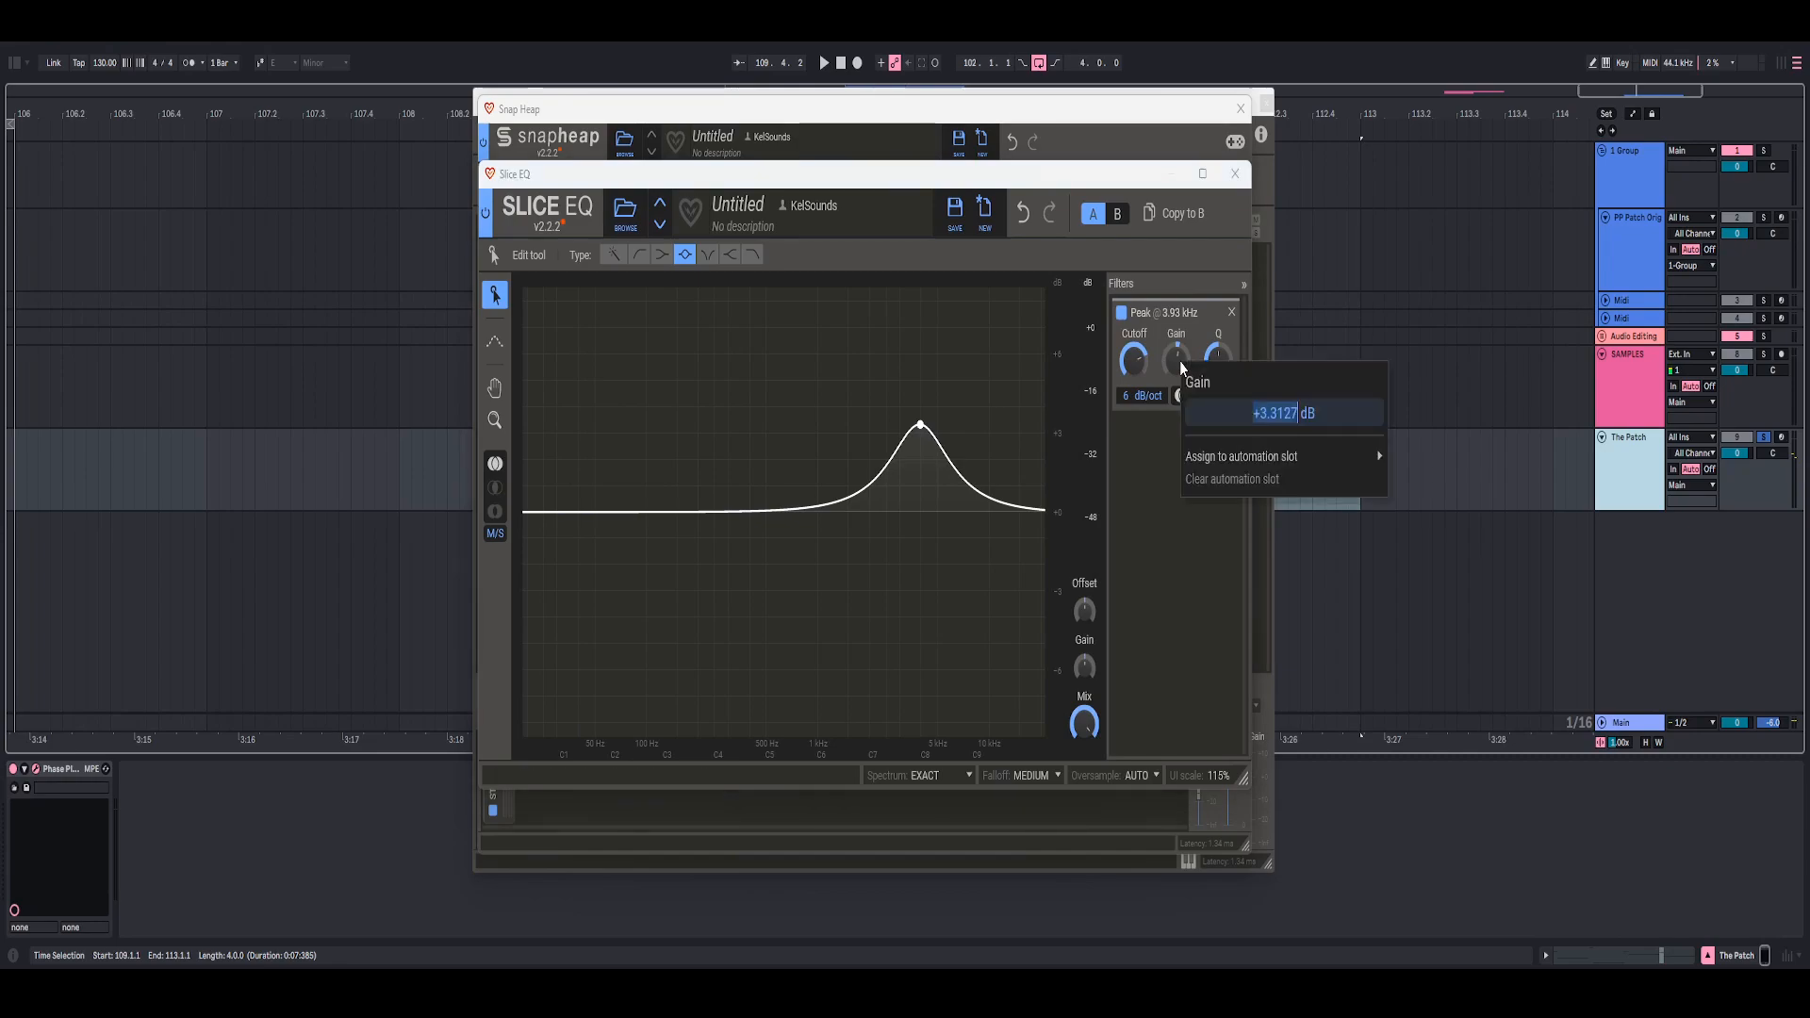
{"action": "key", "text": "Escape"}
{"action": "left_click_drag", "start_coordinate": [1179, 360], "coordinate": [1133, 368]}
{"action": "key", "text": "space"}
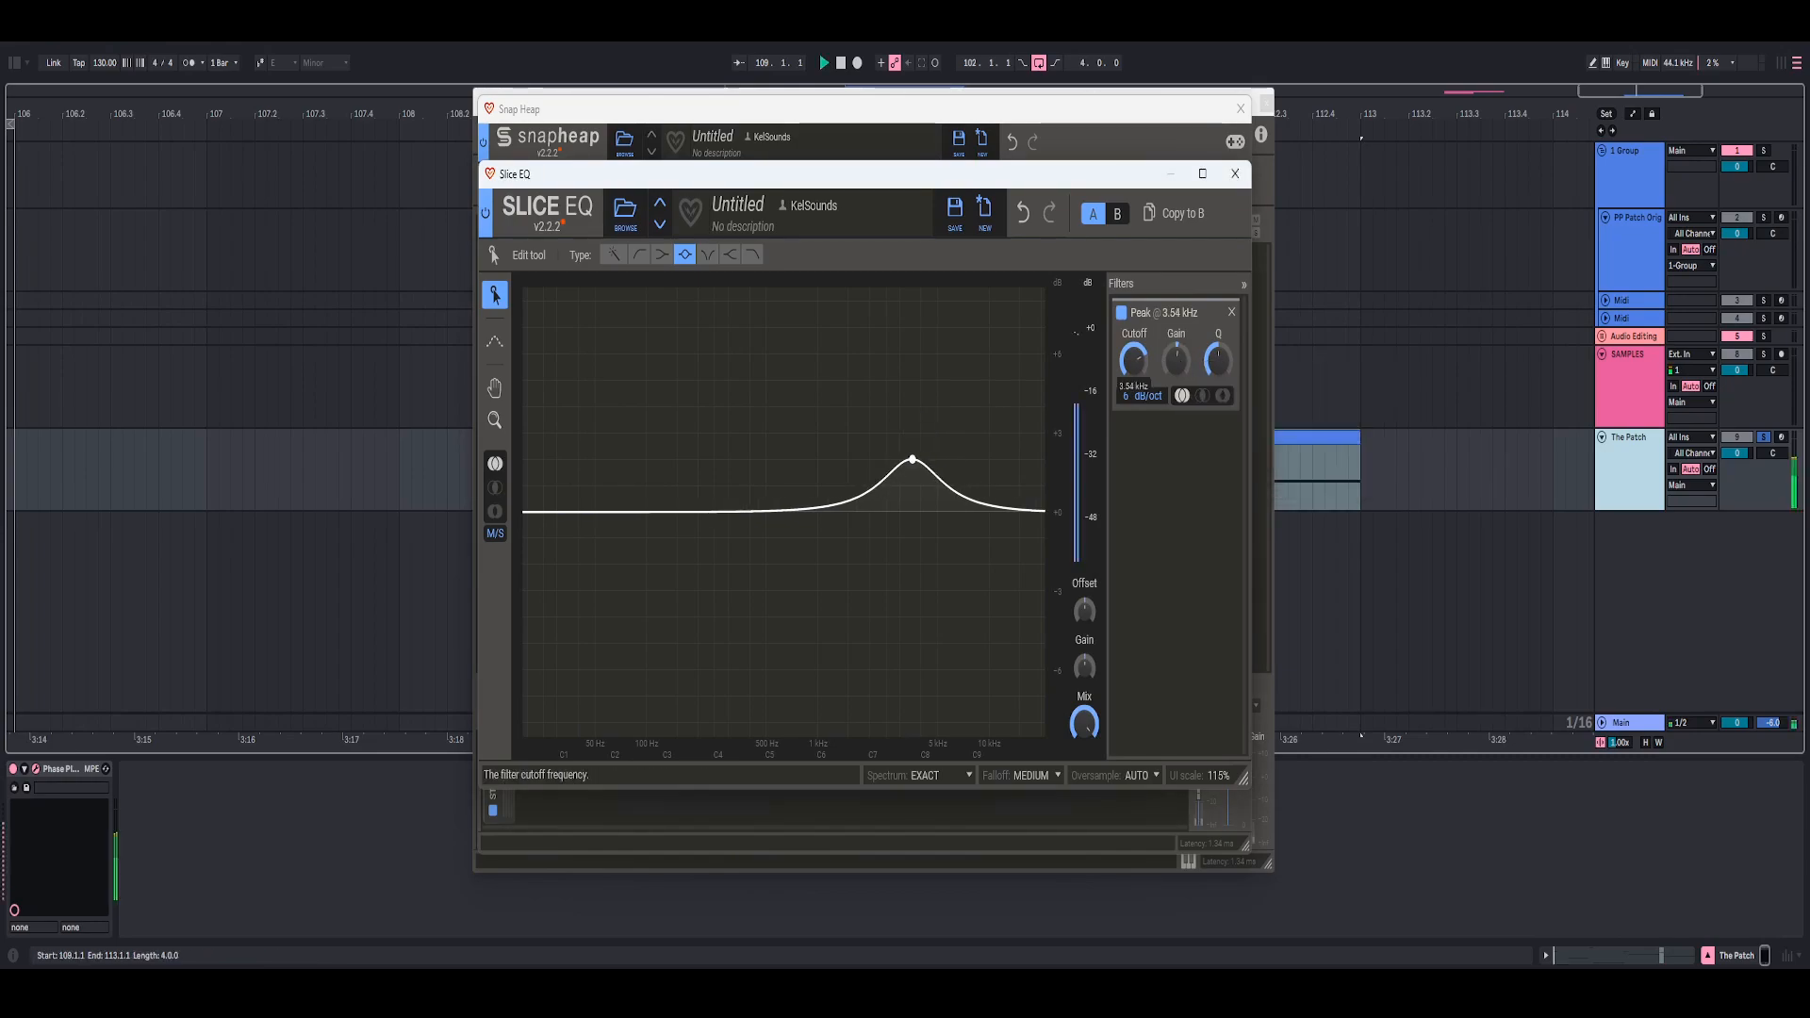
{"action": "key", "text": "space"}
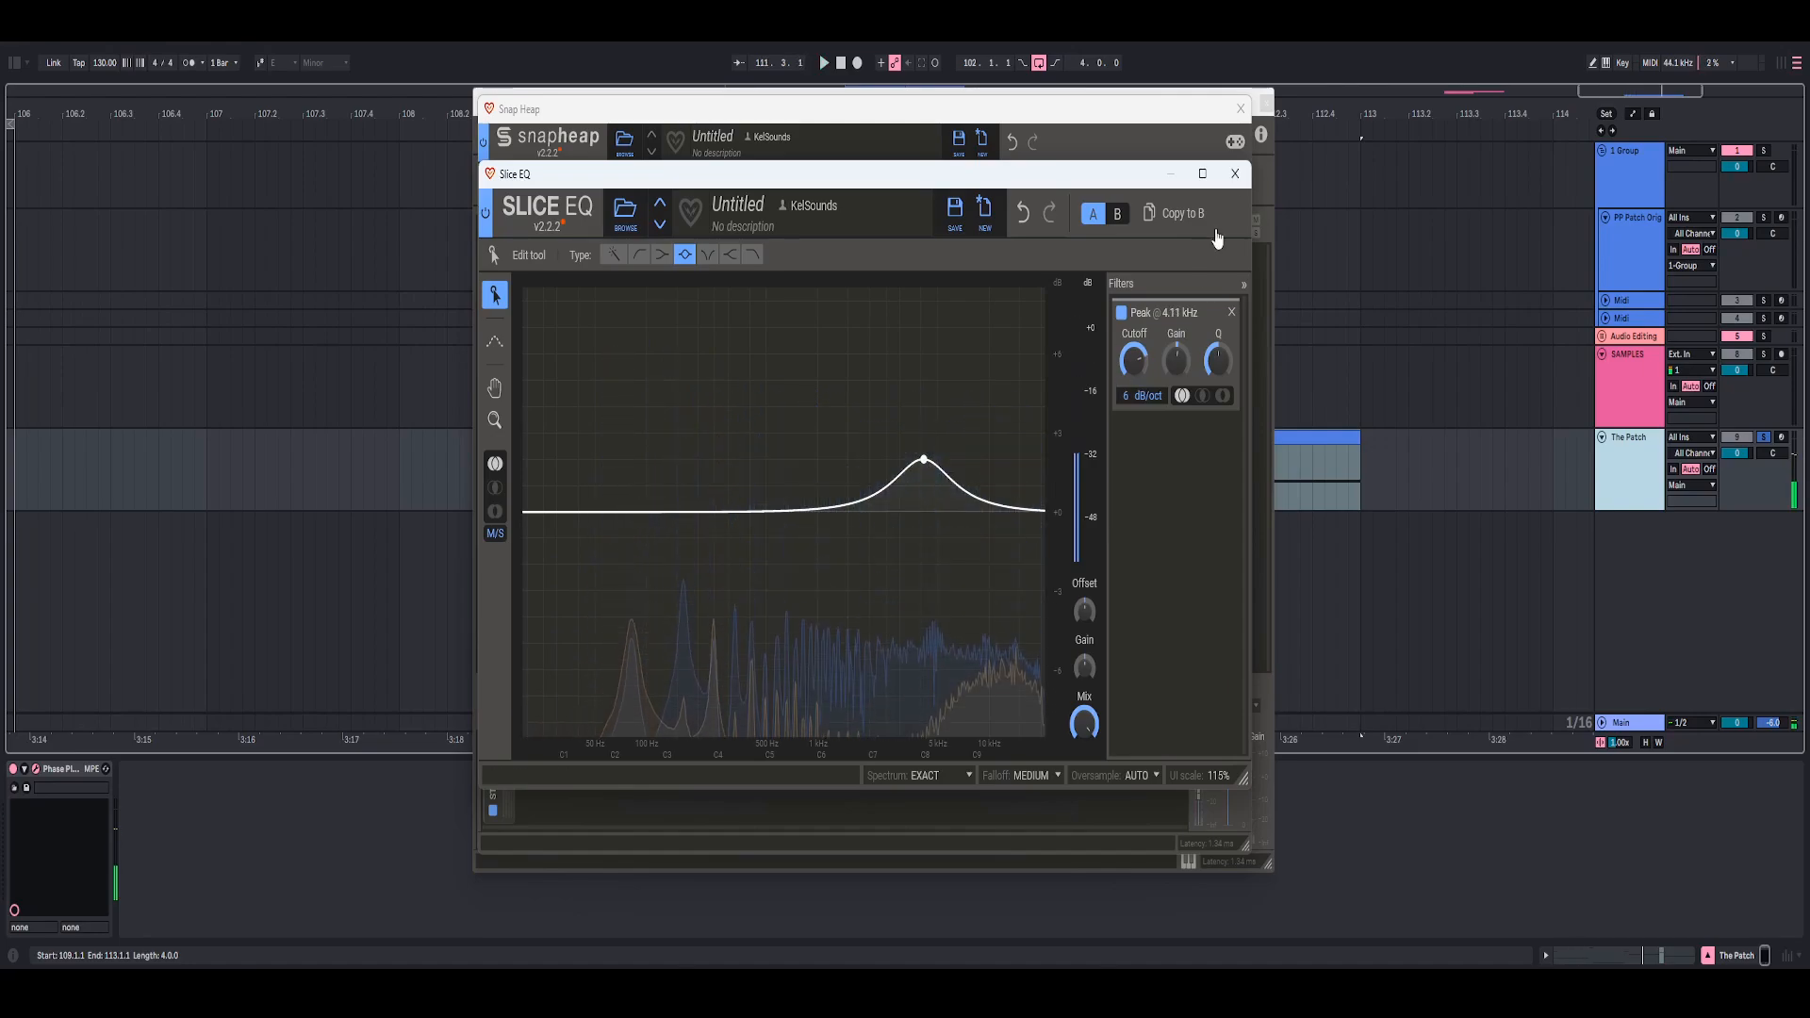
{"action": "left_click", "coordinate": [1235, 174]}
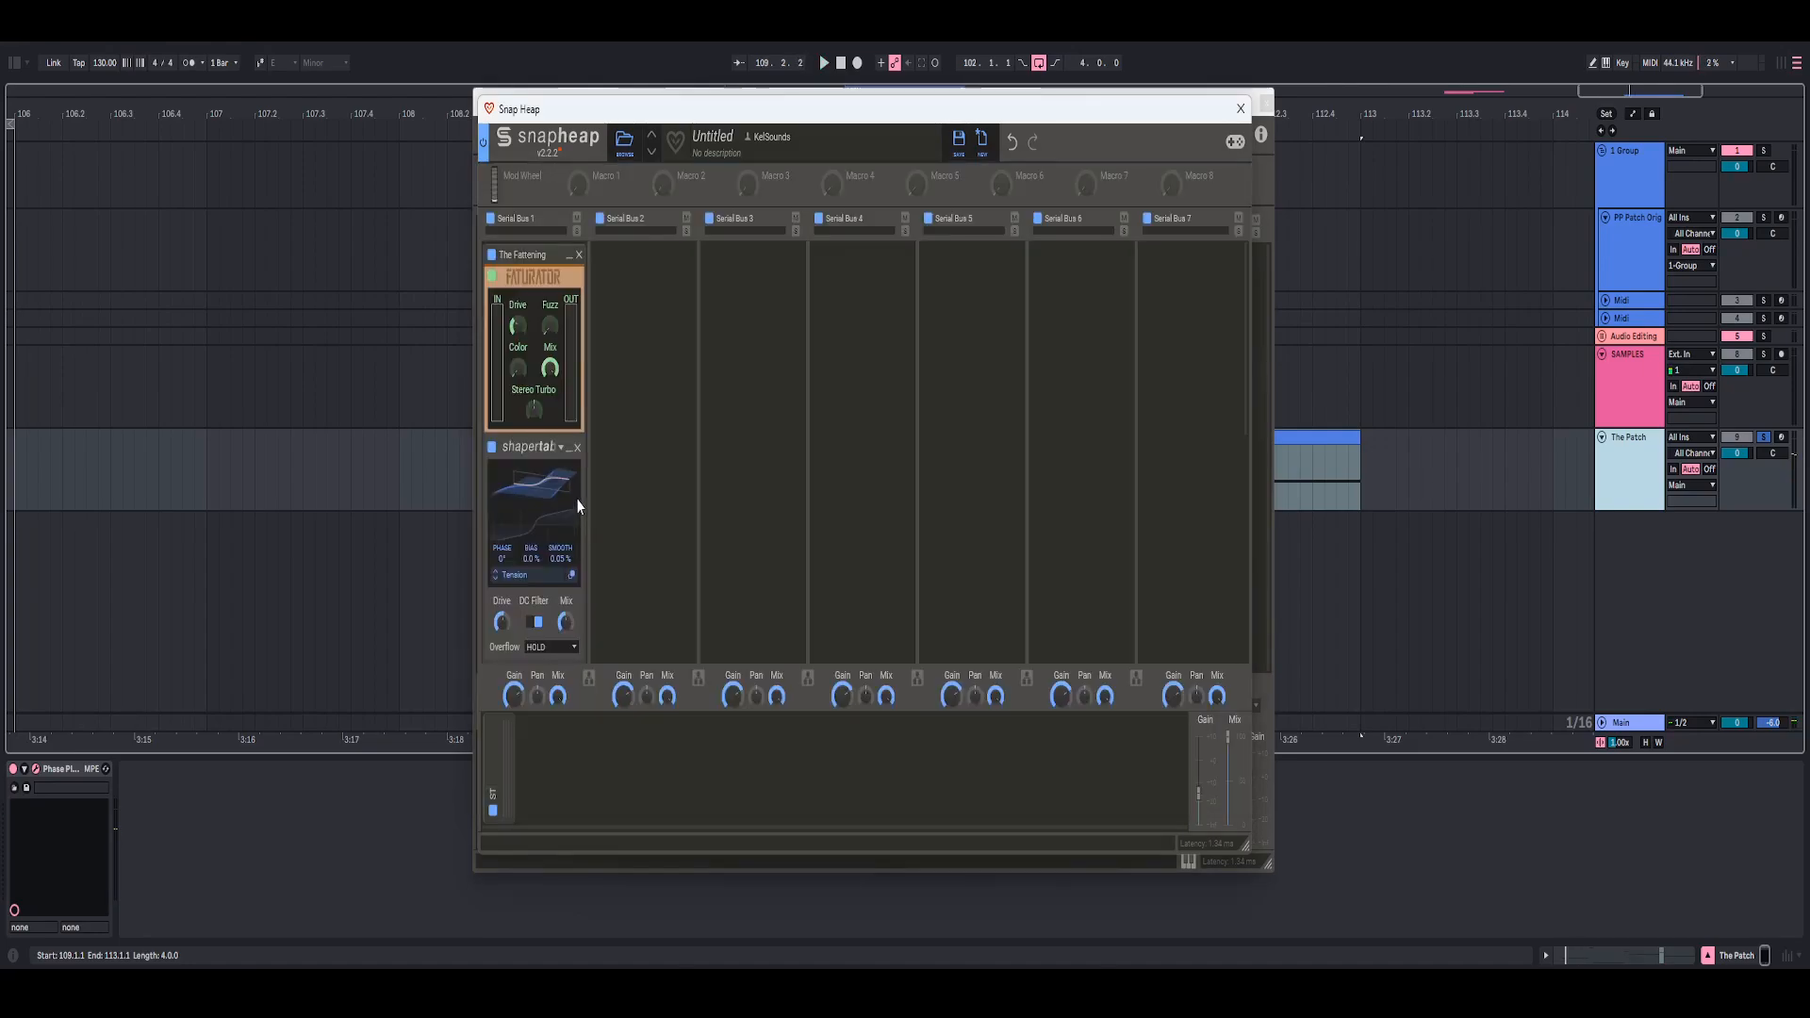
- Review the chain in The Fattening group from the Faturator through Shaper Table and Multipass to Slice EQ
{"action": "left_click", "coordinate": [569, 256]}
{"action": "left_click", "coordinate": [569, 256]}
{"action": "scroll", "coordinate": [538, 443], "scroll_direction": "down", "scroll_amount": 5}
{"action": "scroll", "coordinate": [540, 453], "scroll_direction": "up", "scroll_amount": 5}
{"action": "scroll", "coordinate": [556, 575], "scroll_direction": "down", "scroll_amount": 5}
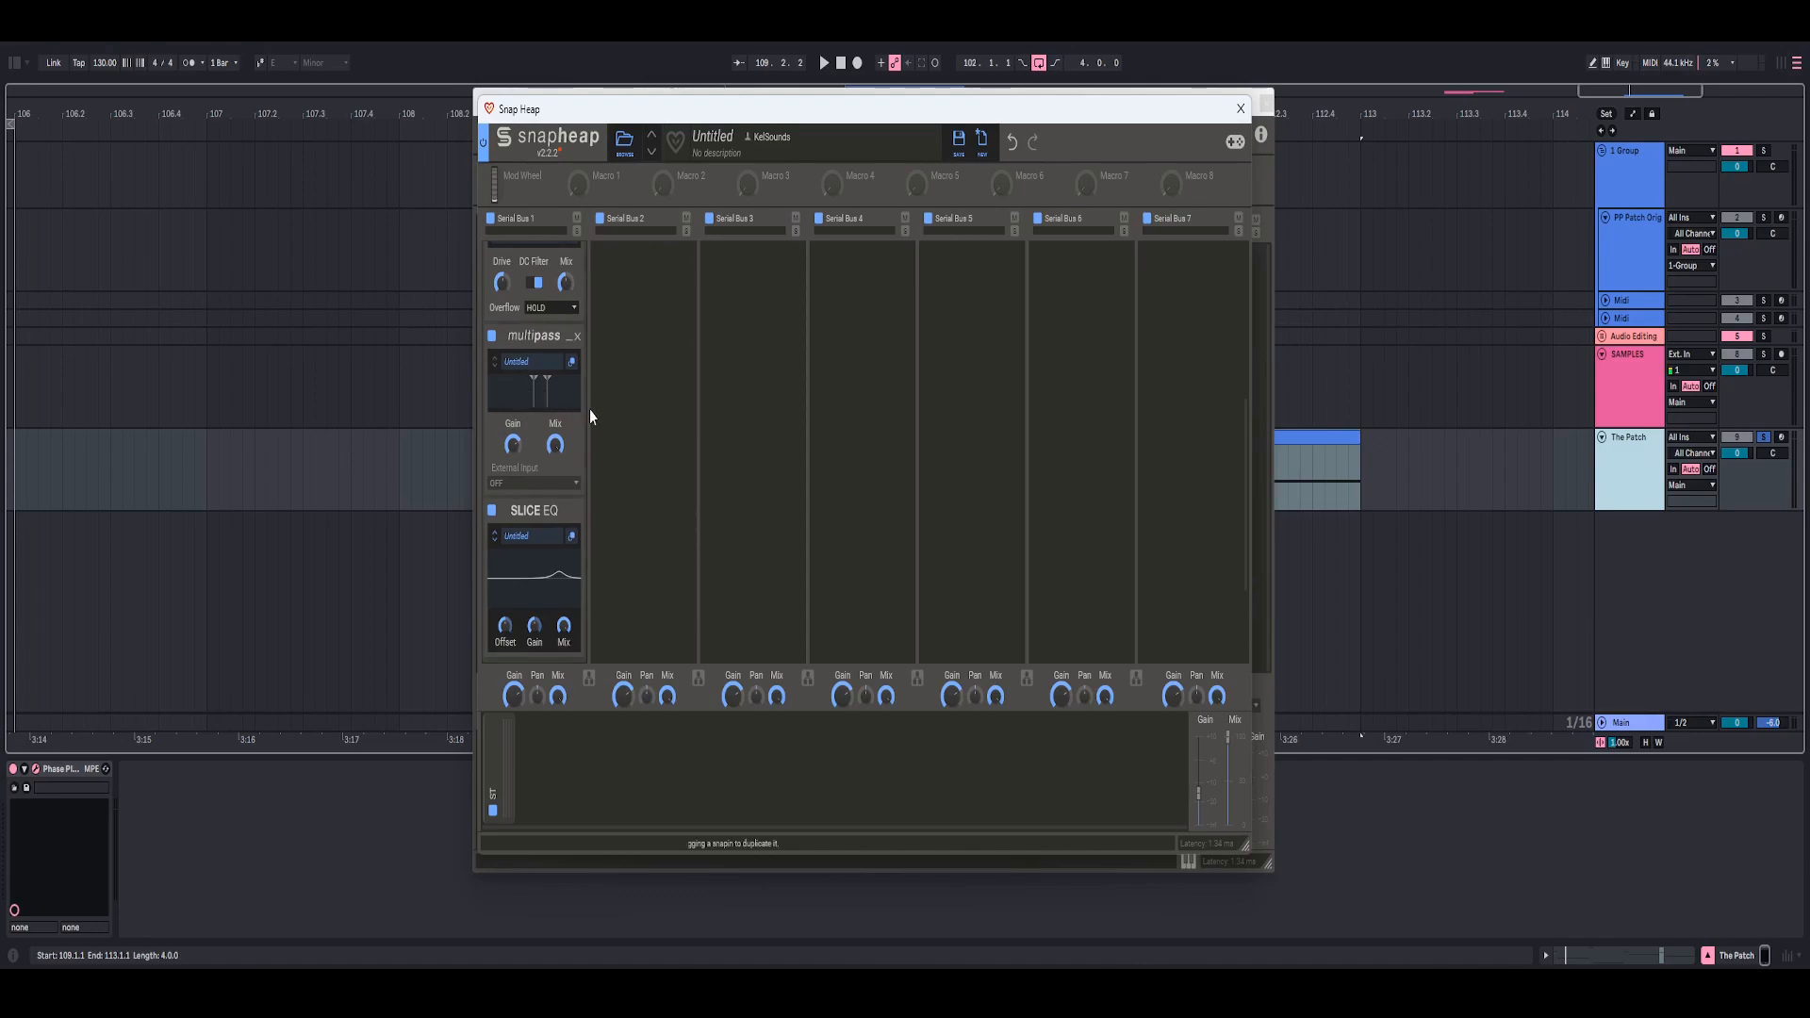
{"action": "scroll", "coordinate": [556, 410], "scroll_direction": "up", "scroll_amount": 3}
{"action": "scroll", "coordinate": [528, 429], "scroll_direction": "down", "scroll_amount": 2}
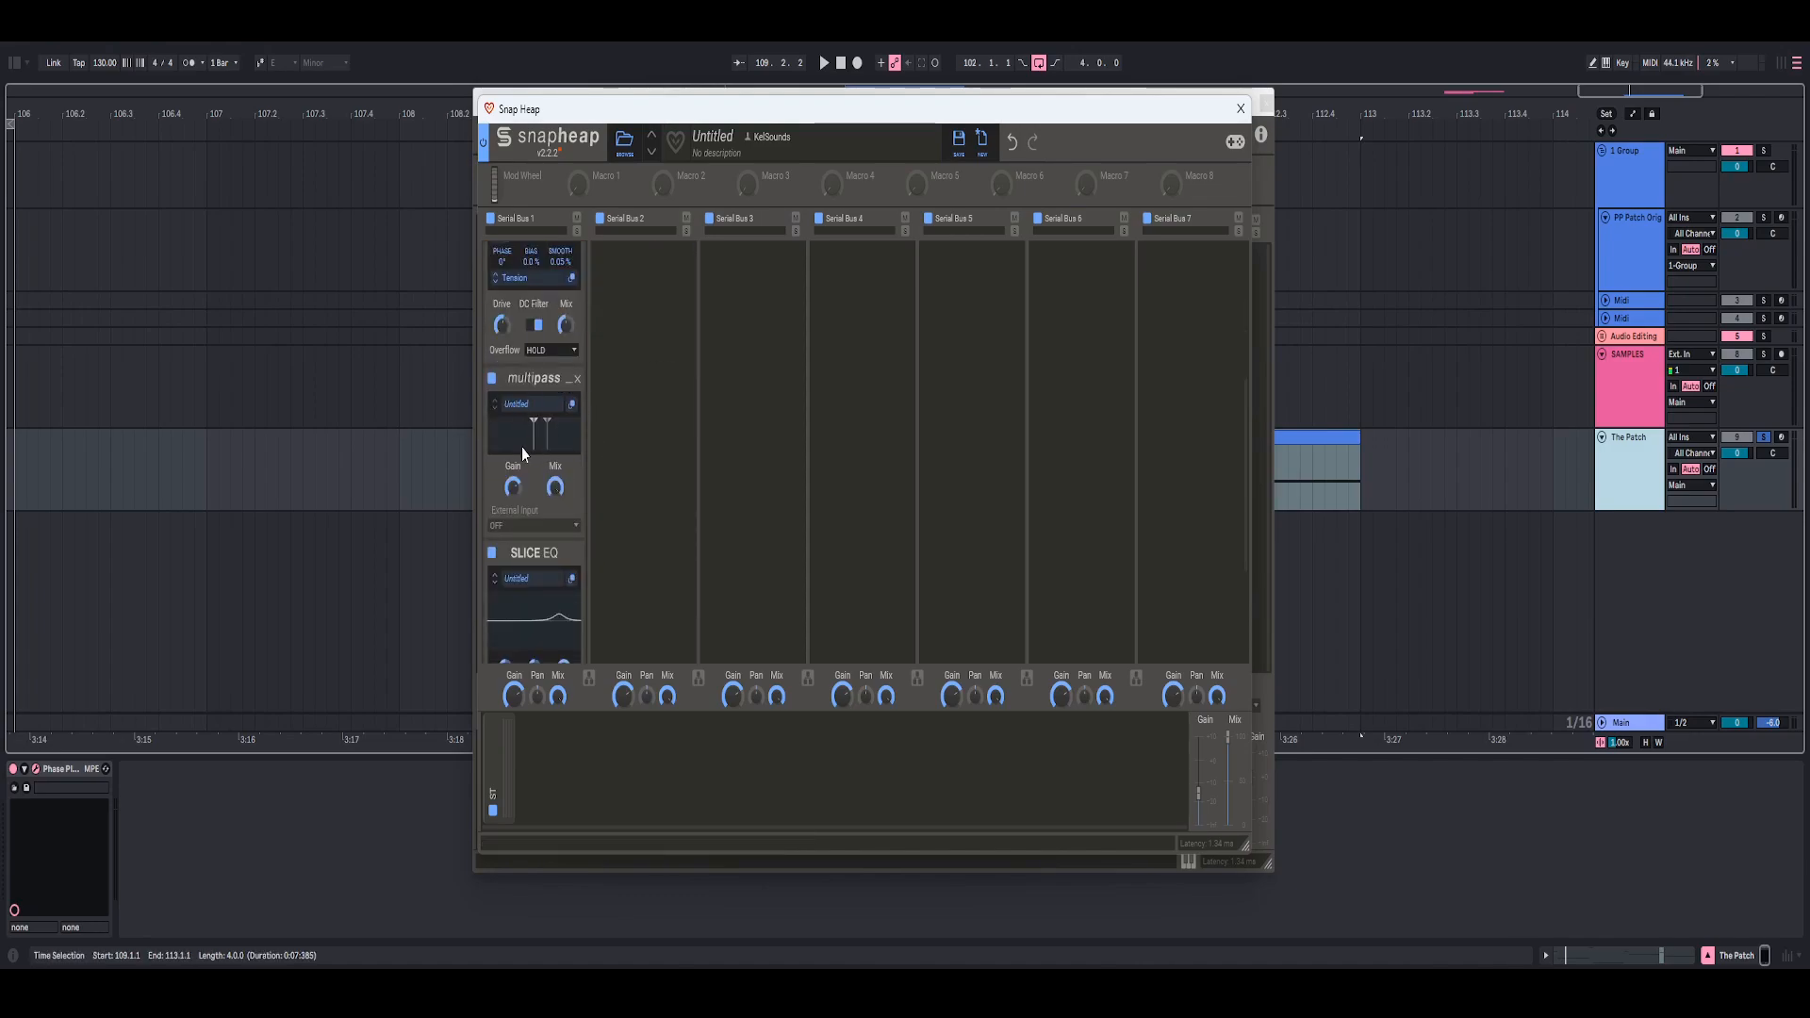
{"action": "scroll", "coordinate": [528, 451], "scroll_direction": "up", "scroll_amount": 4}
{"action": "scroll", "coordinate": [527, 311], "scroll_direction": "down", "scroll_amount": 2}
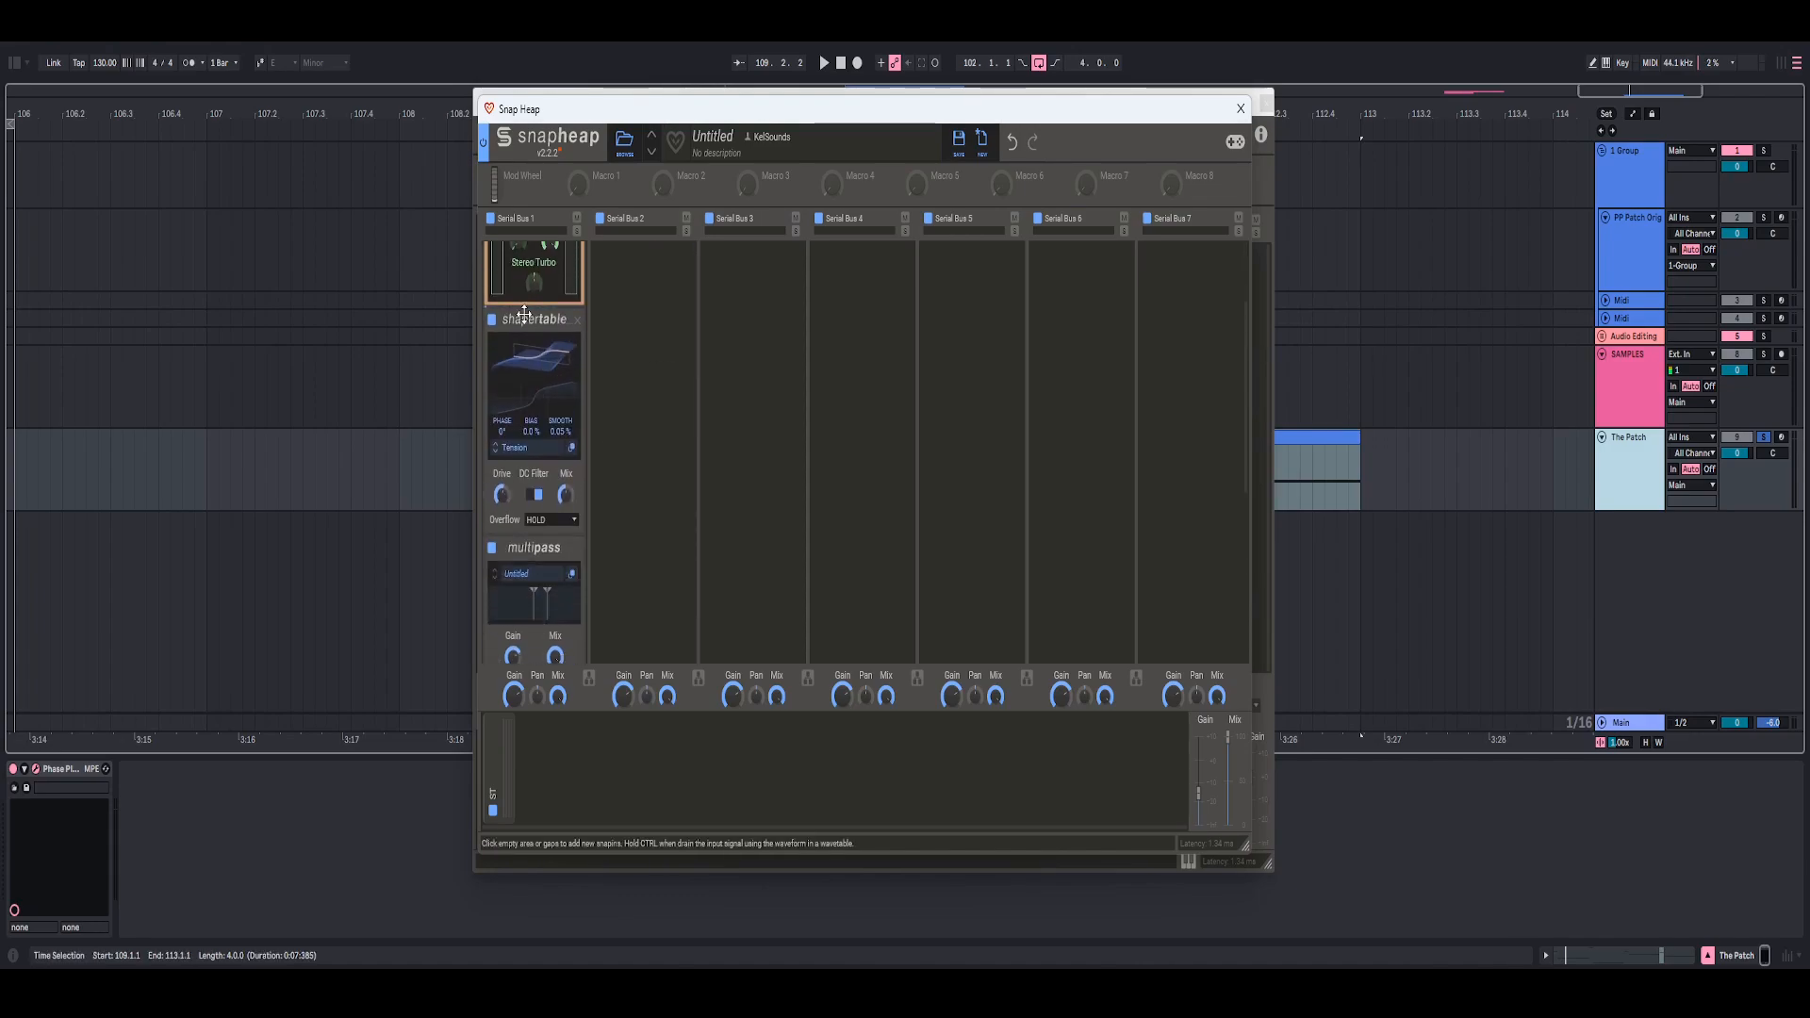
{"action": "scroll", "coordinate": [537, 330], "scroll_direction": "down", "scroll_amount": 2}
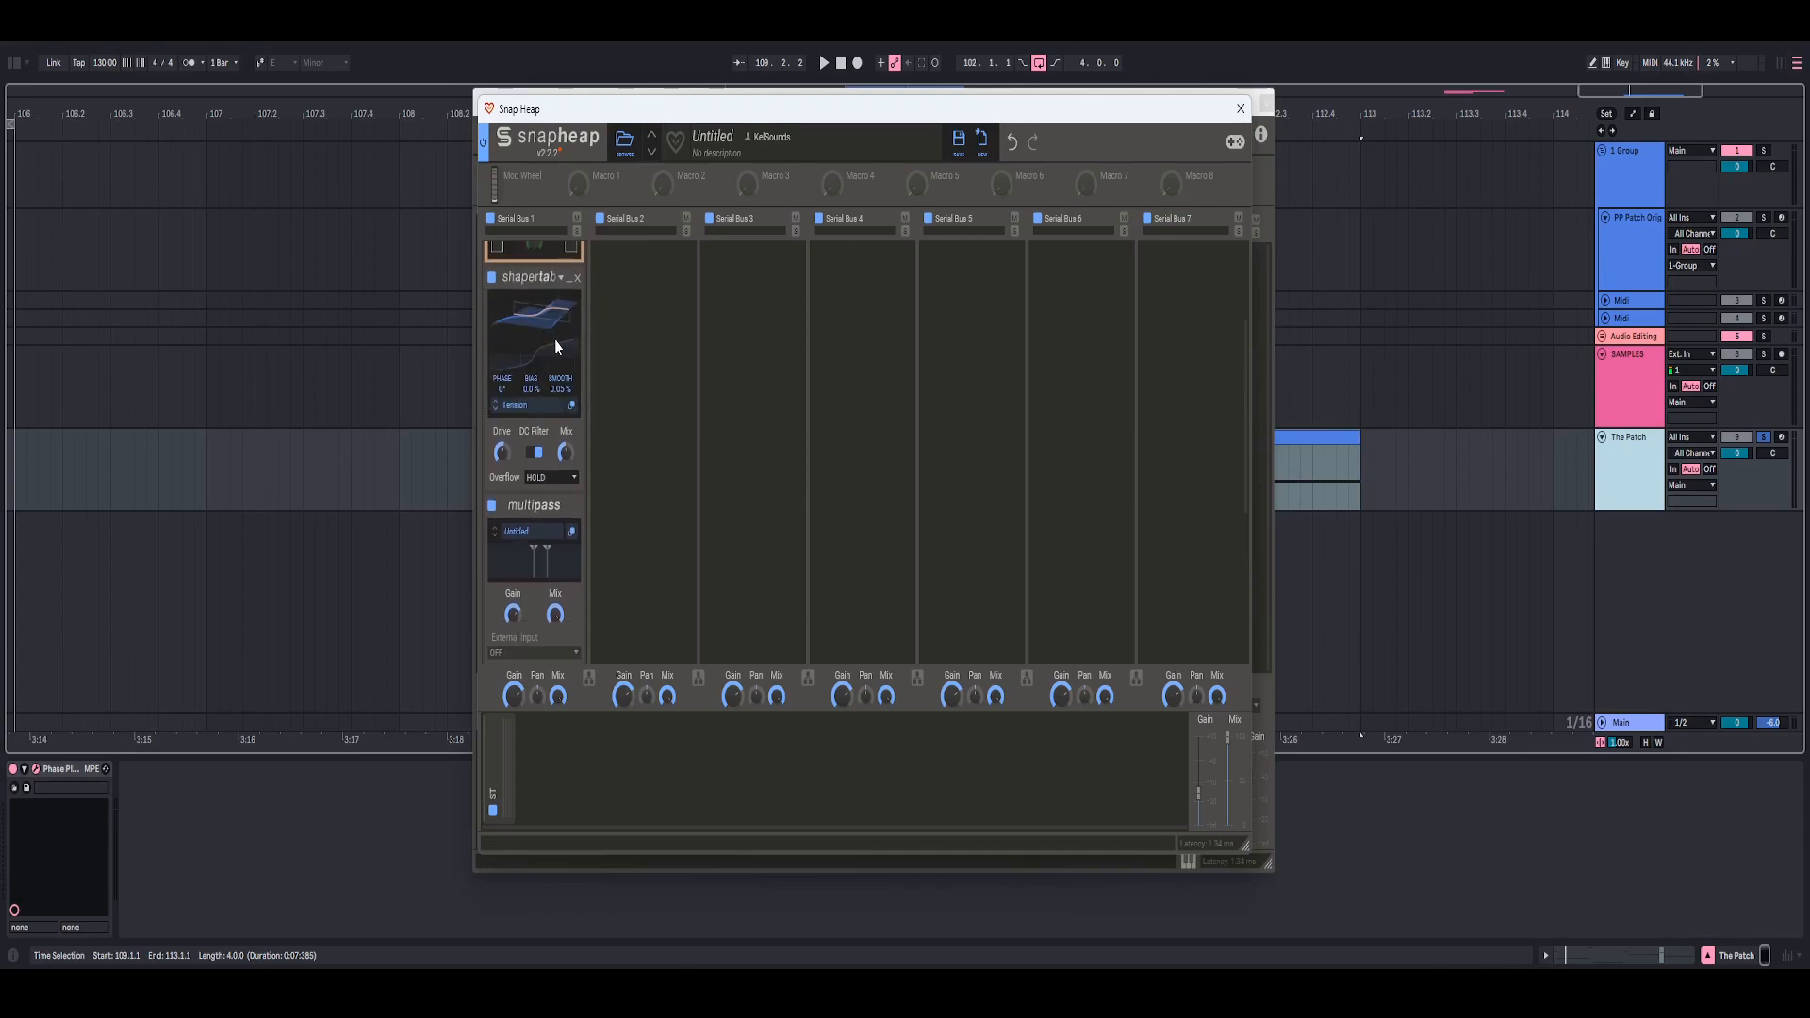
{"action": "scroll", "coordinate": [554, 340], "scroll_direction": "down", "scroll_amount": 2}
{"action": "scroll", "coordinate": [538, 426], "scroll_direction": "down", "scroll_amount": 5}
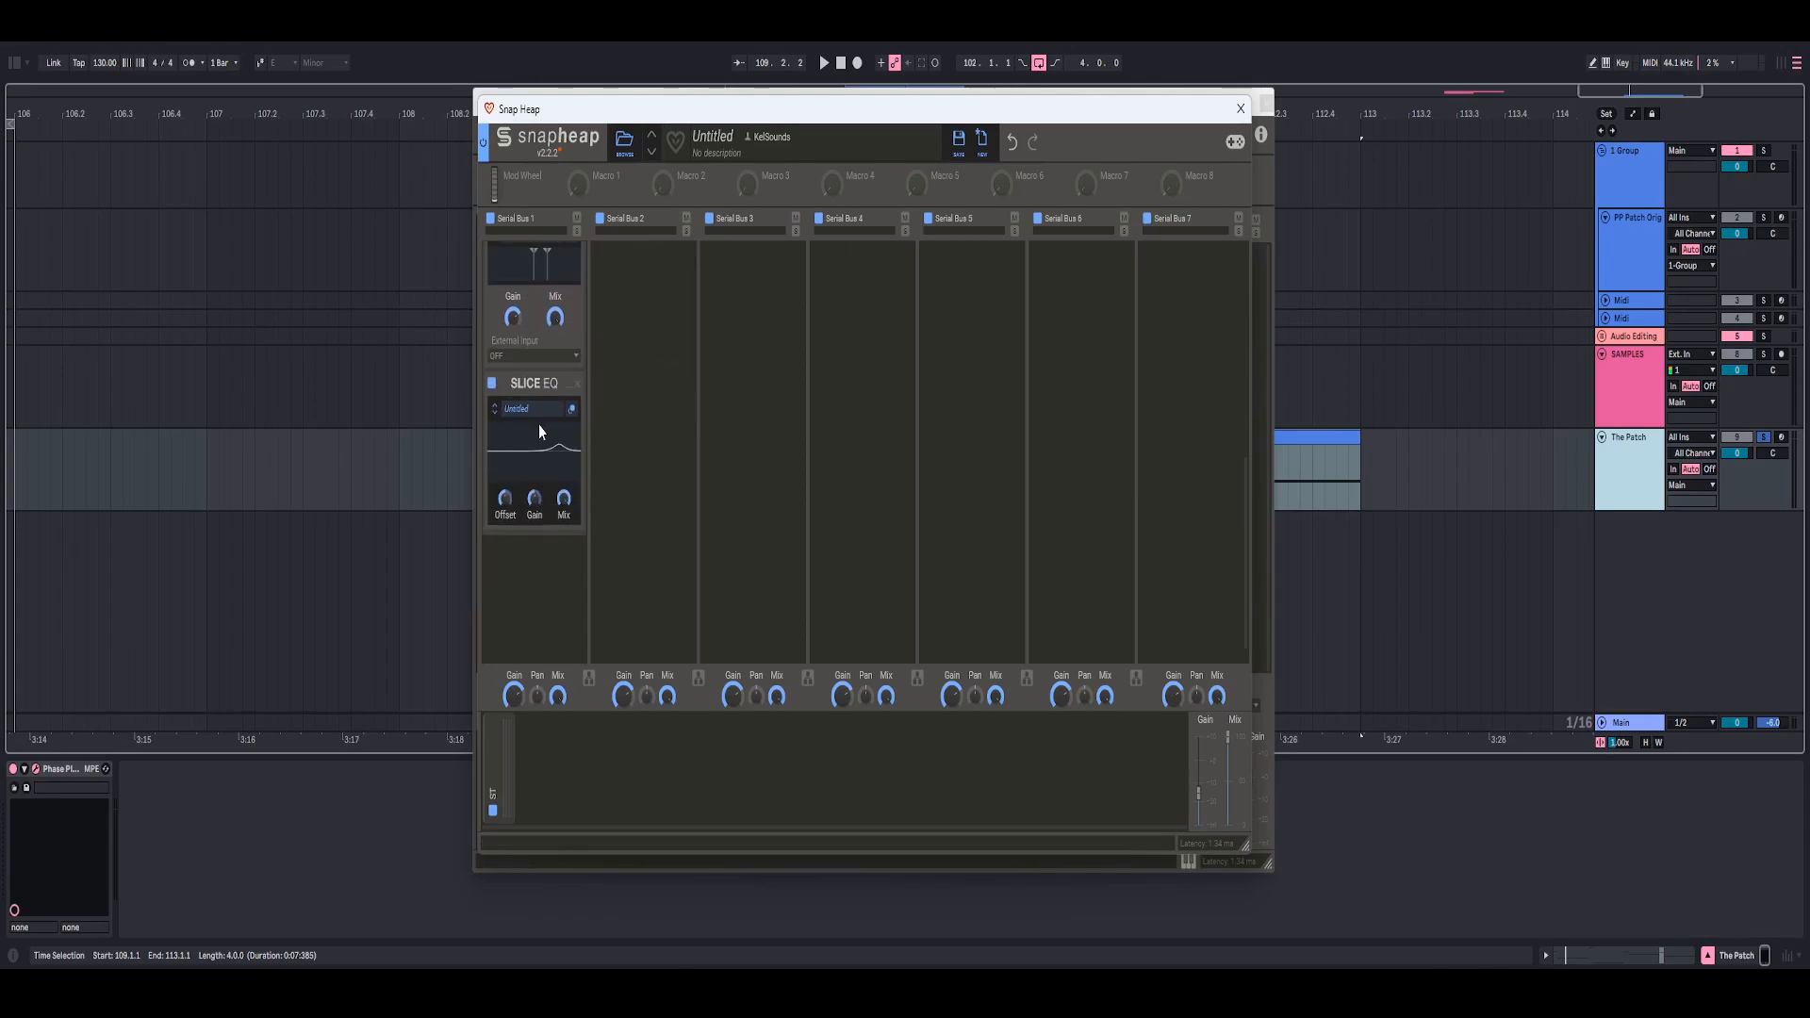
{"action": "scroll", "coordinate": [539, 403], "scroll_direction": "up", "scroll_amount": 11}
- Collapse The Fattening group and add a new group below it named Boost
{"action": "left_click", "coordinate": [571, 254]}
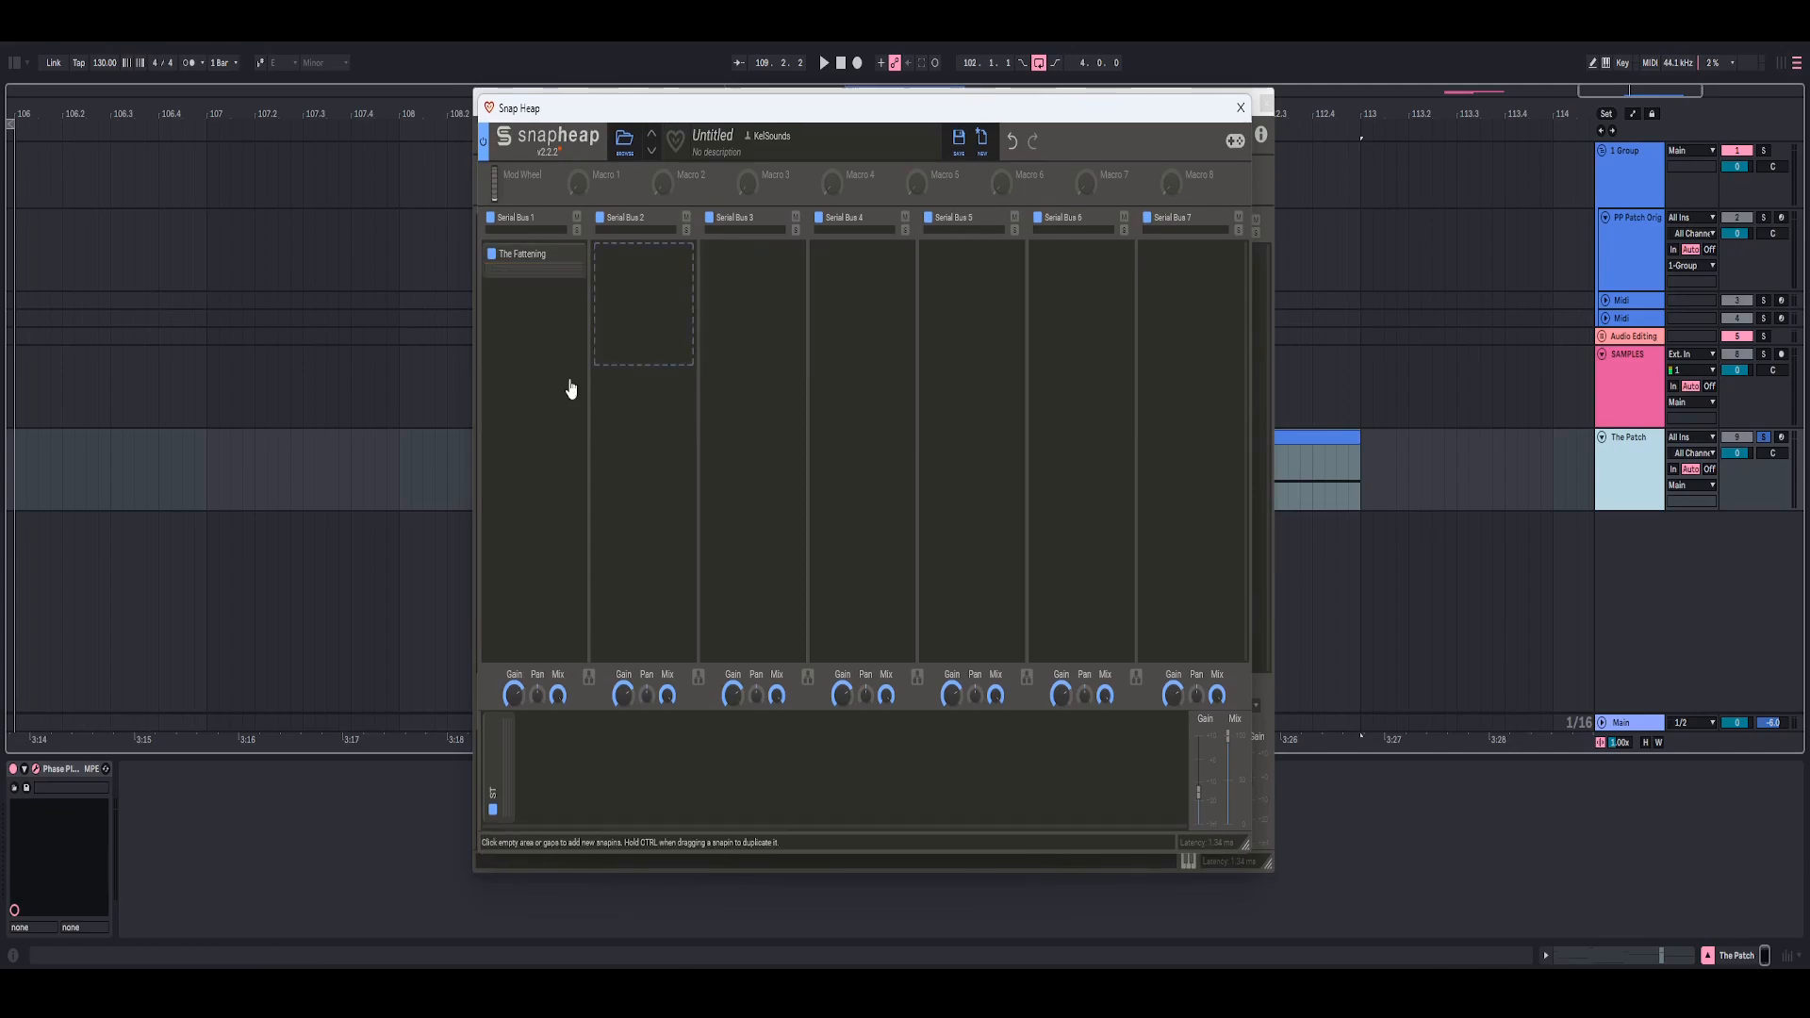
{"action": "left_click", "coordinate": [539, 380]}
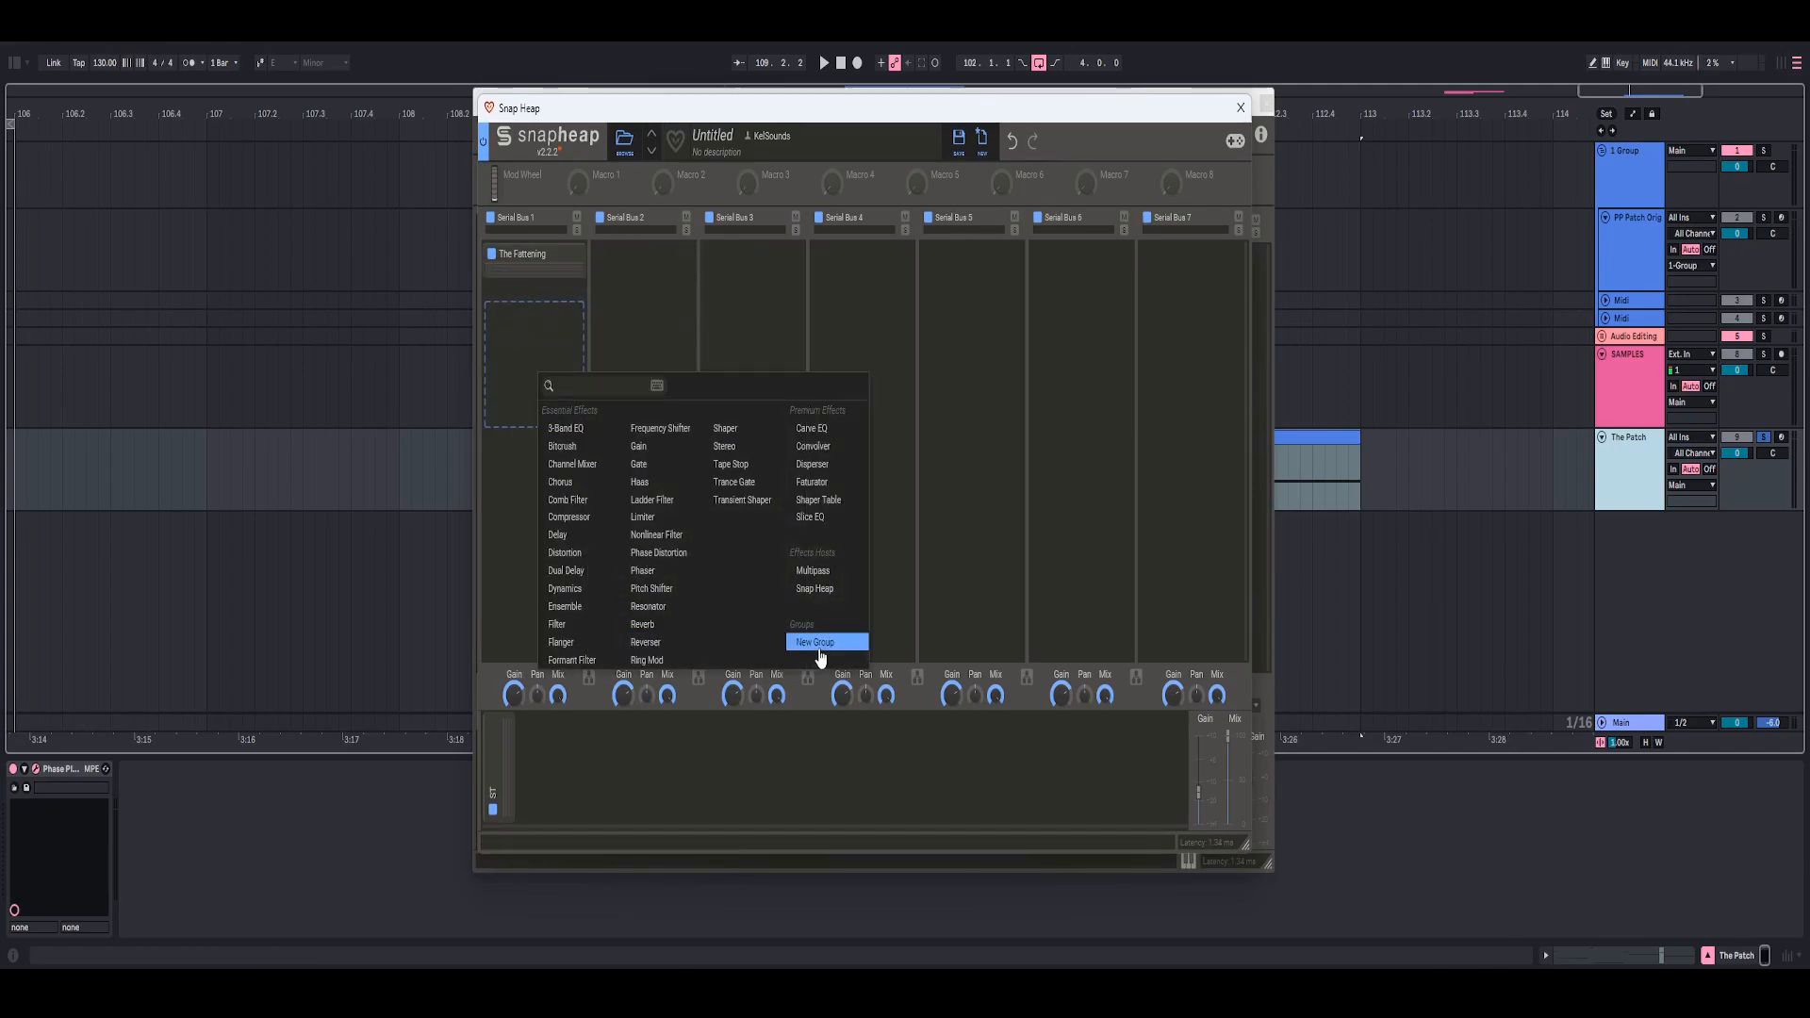
{"action": "left_click", "coordinate": [816, 648]}
{"action": "double_click", "coordinate": [509, 313]}
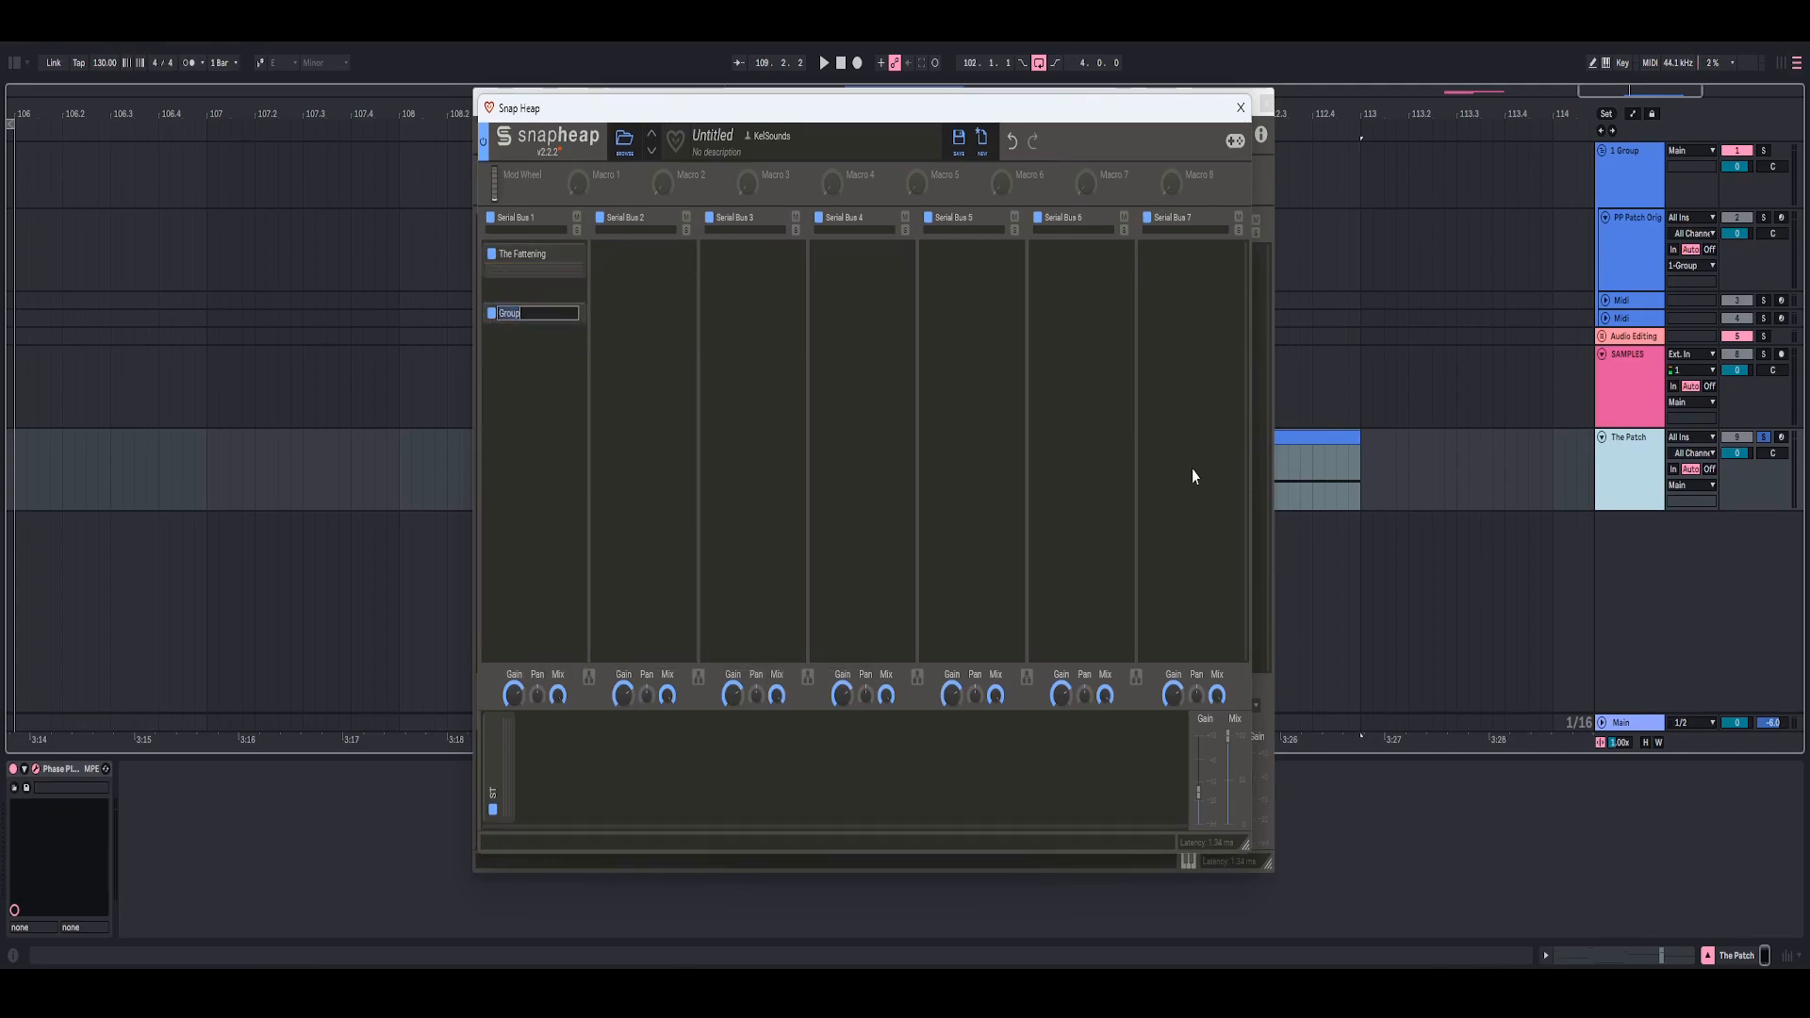
{"action": "type", "text": "Boost"}
- Add a Multipass and a disabled 3-Band EQ to the Boost group
{"action": "left_click", "coordinate": [534, 332]}
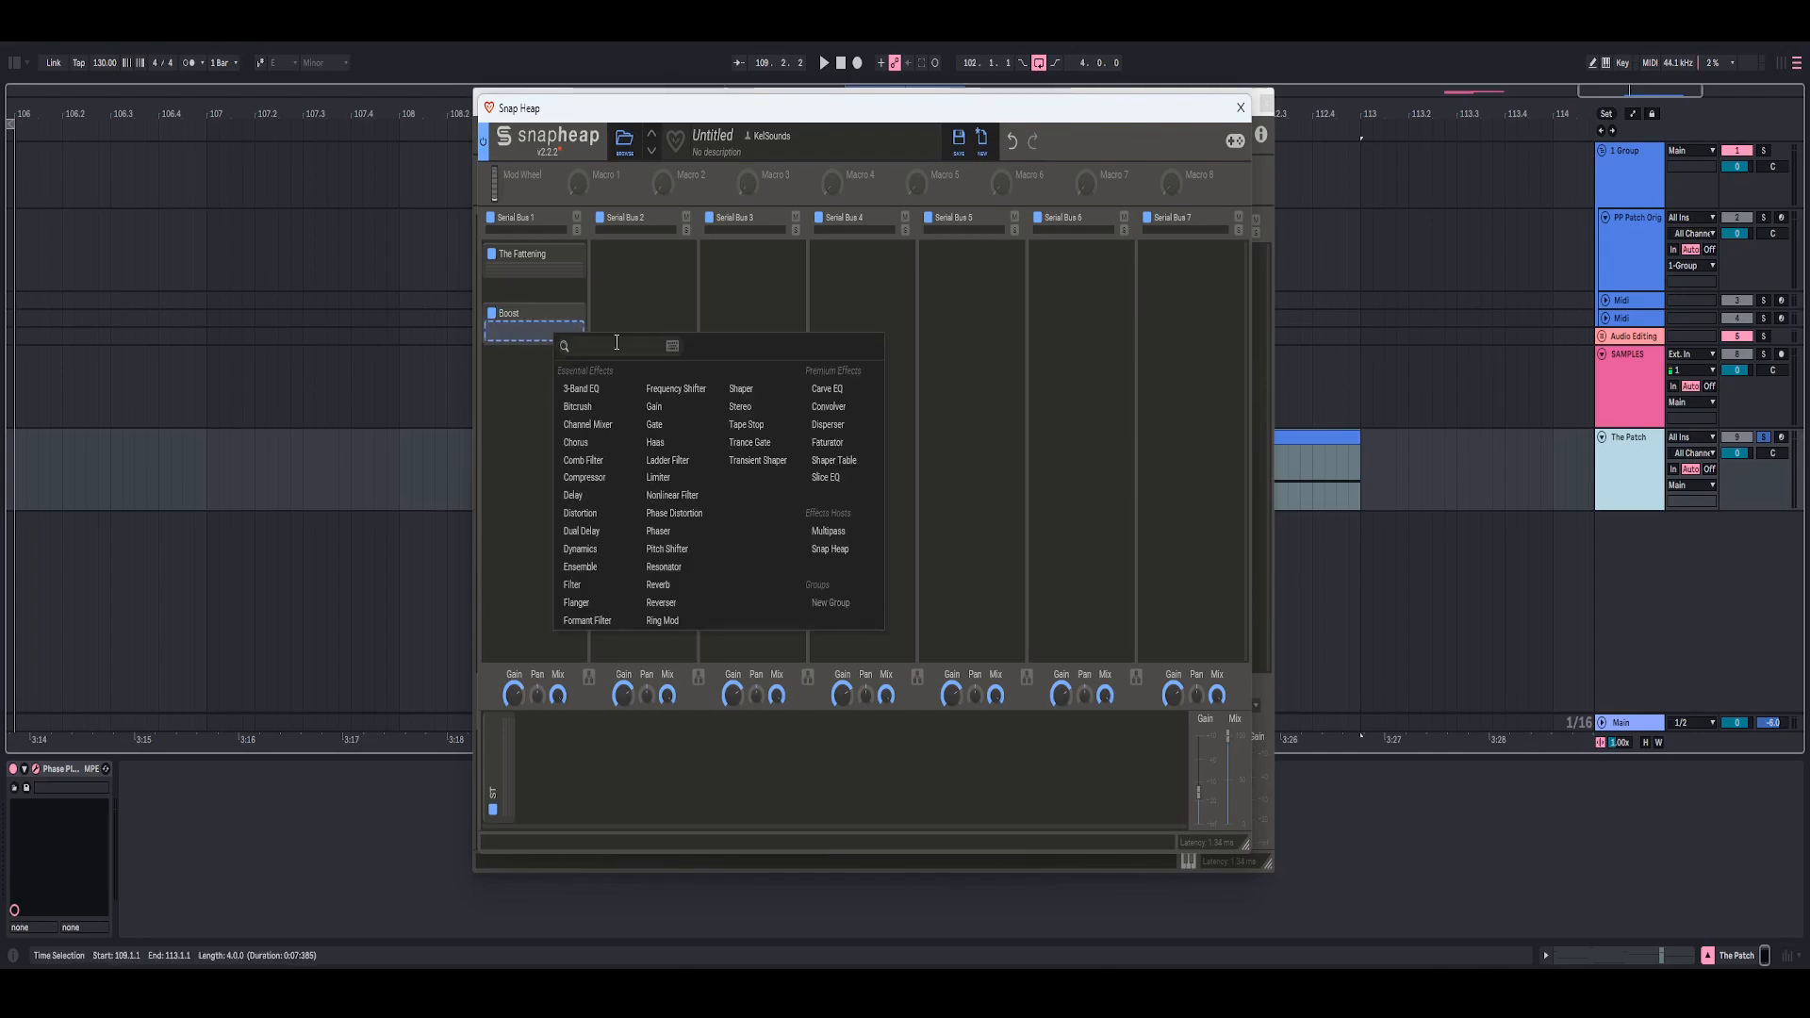
{"action": "left_click", "coordinate": [829, 530]}
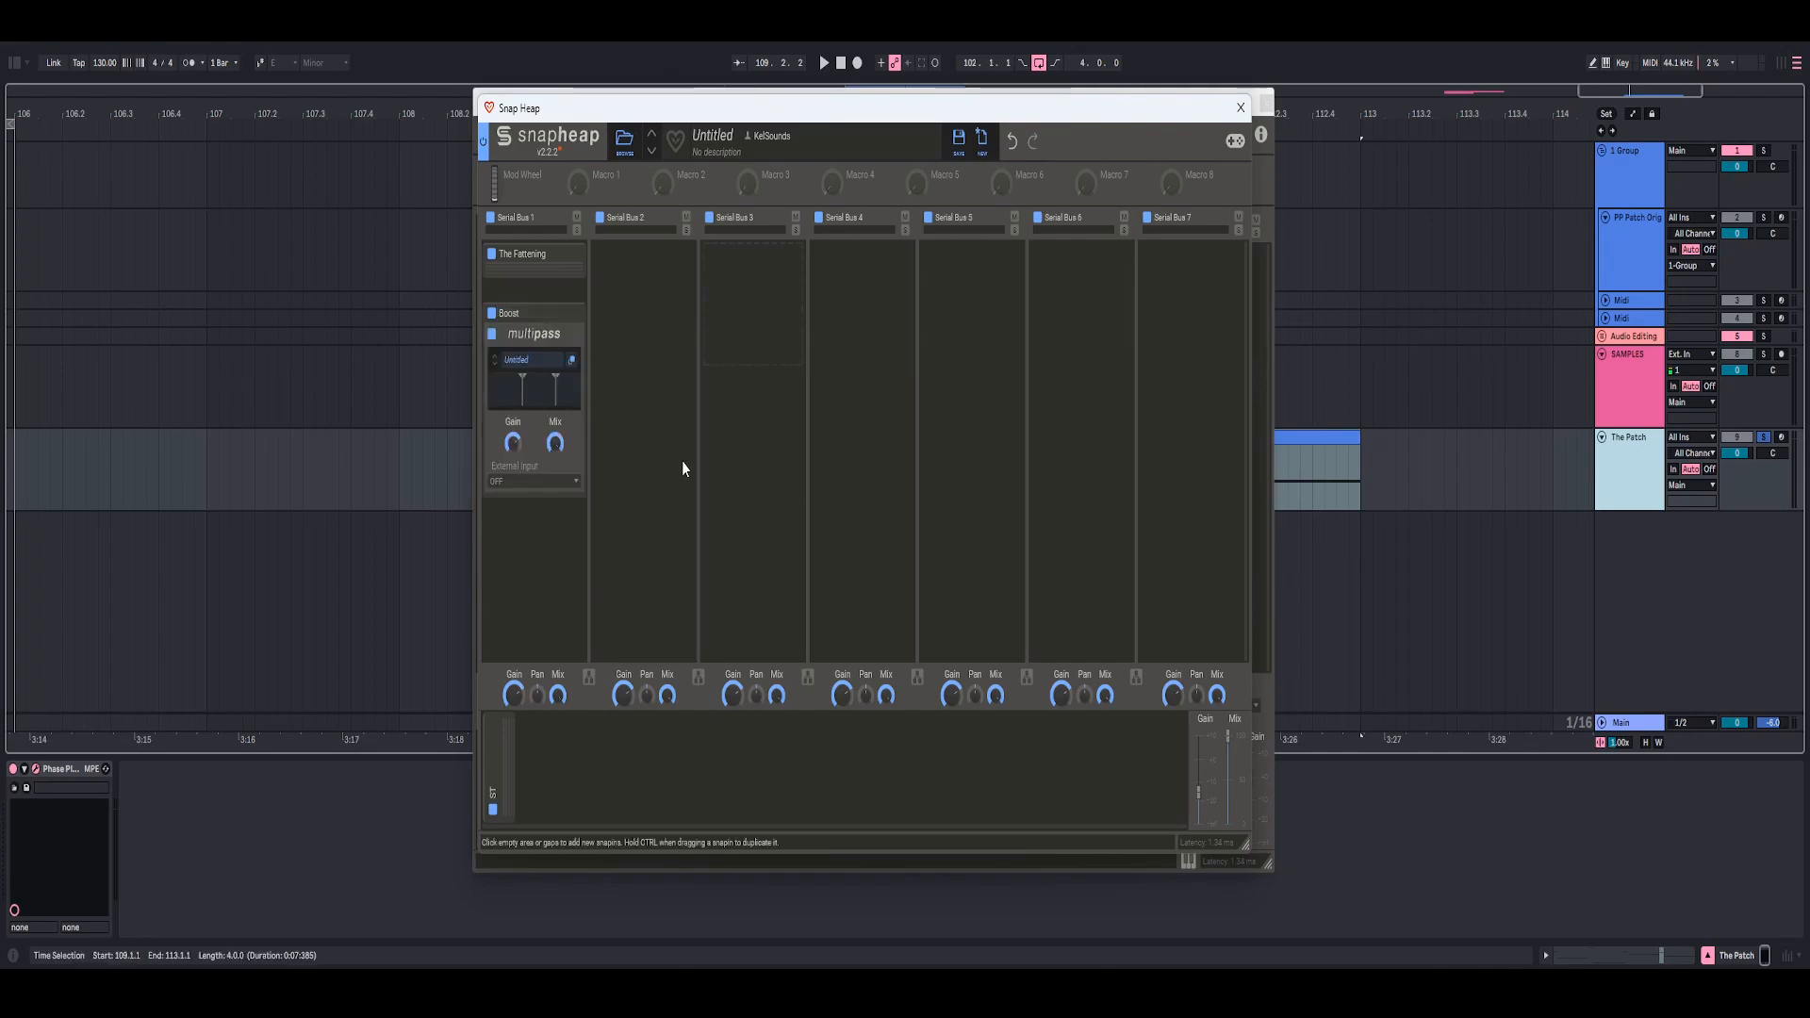
{"action": "left_click", "coordinate": [534, 501]}
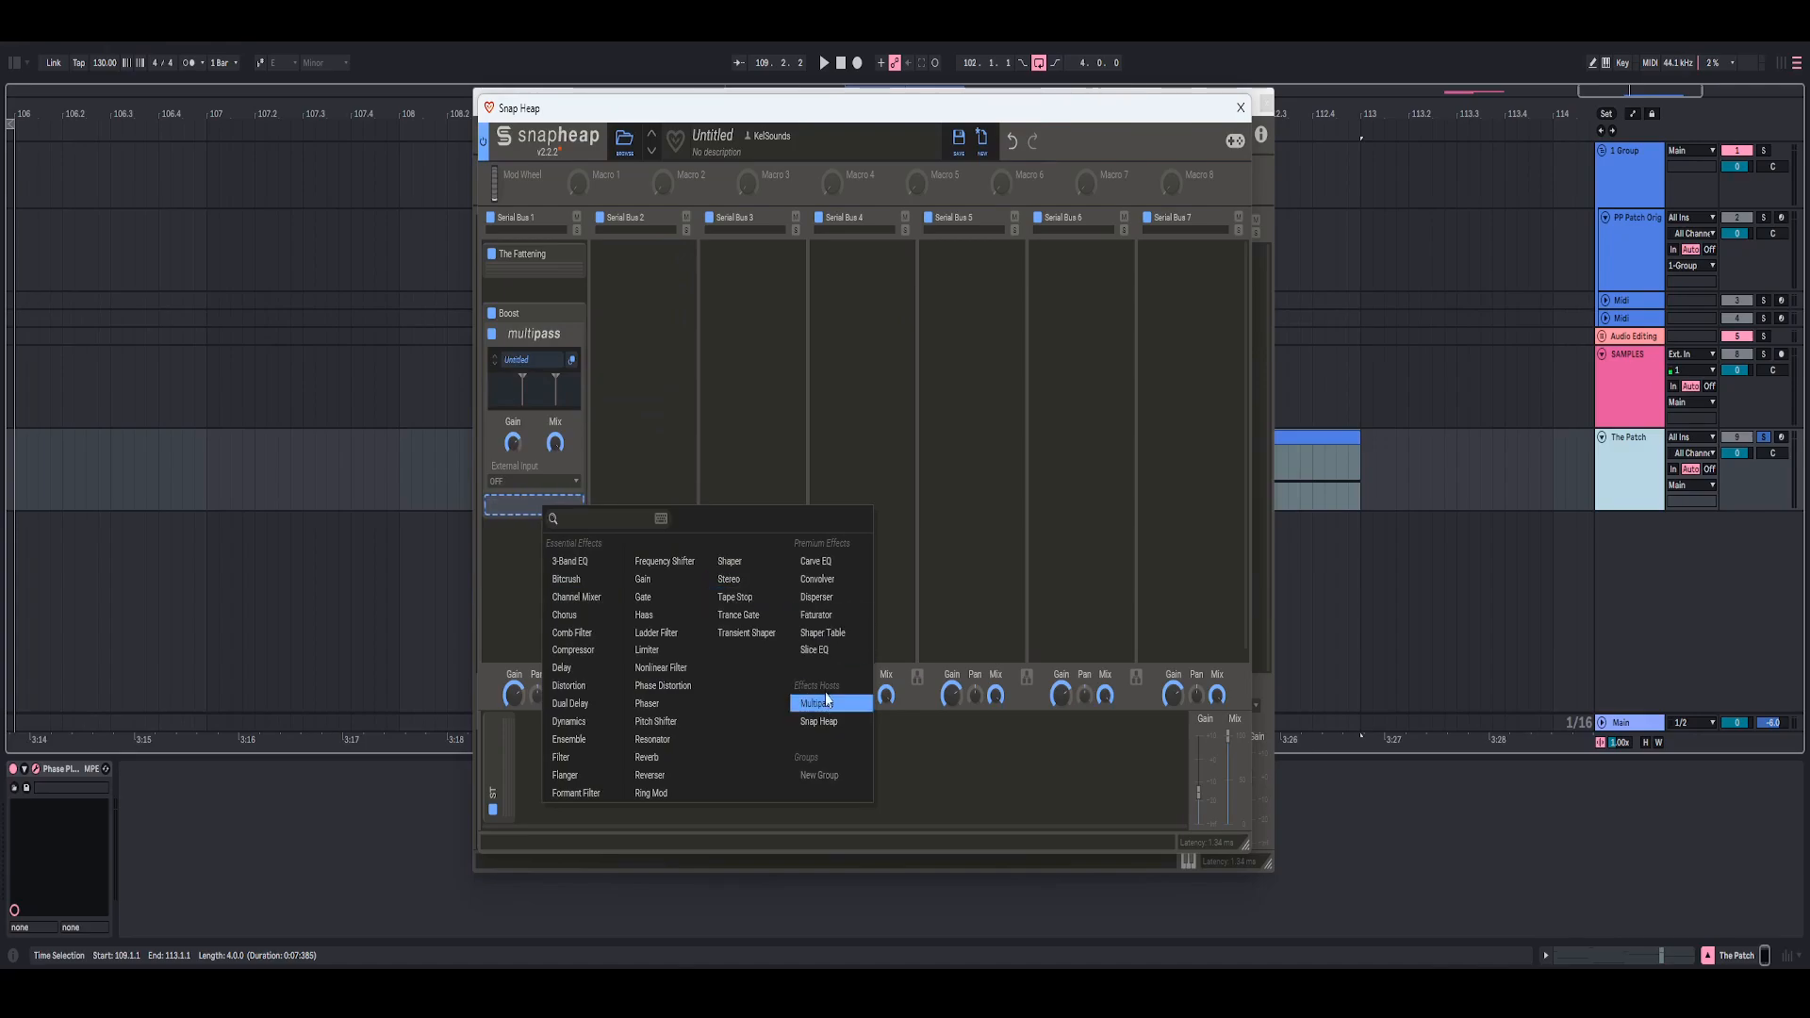
{"action": "left_click", "coordinate": [569, 561]}
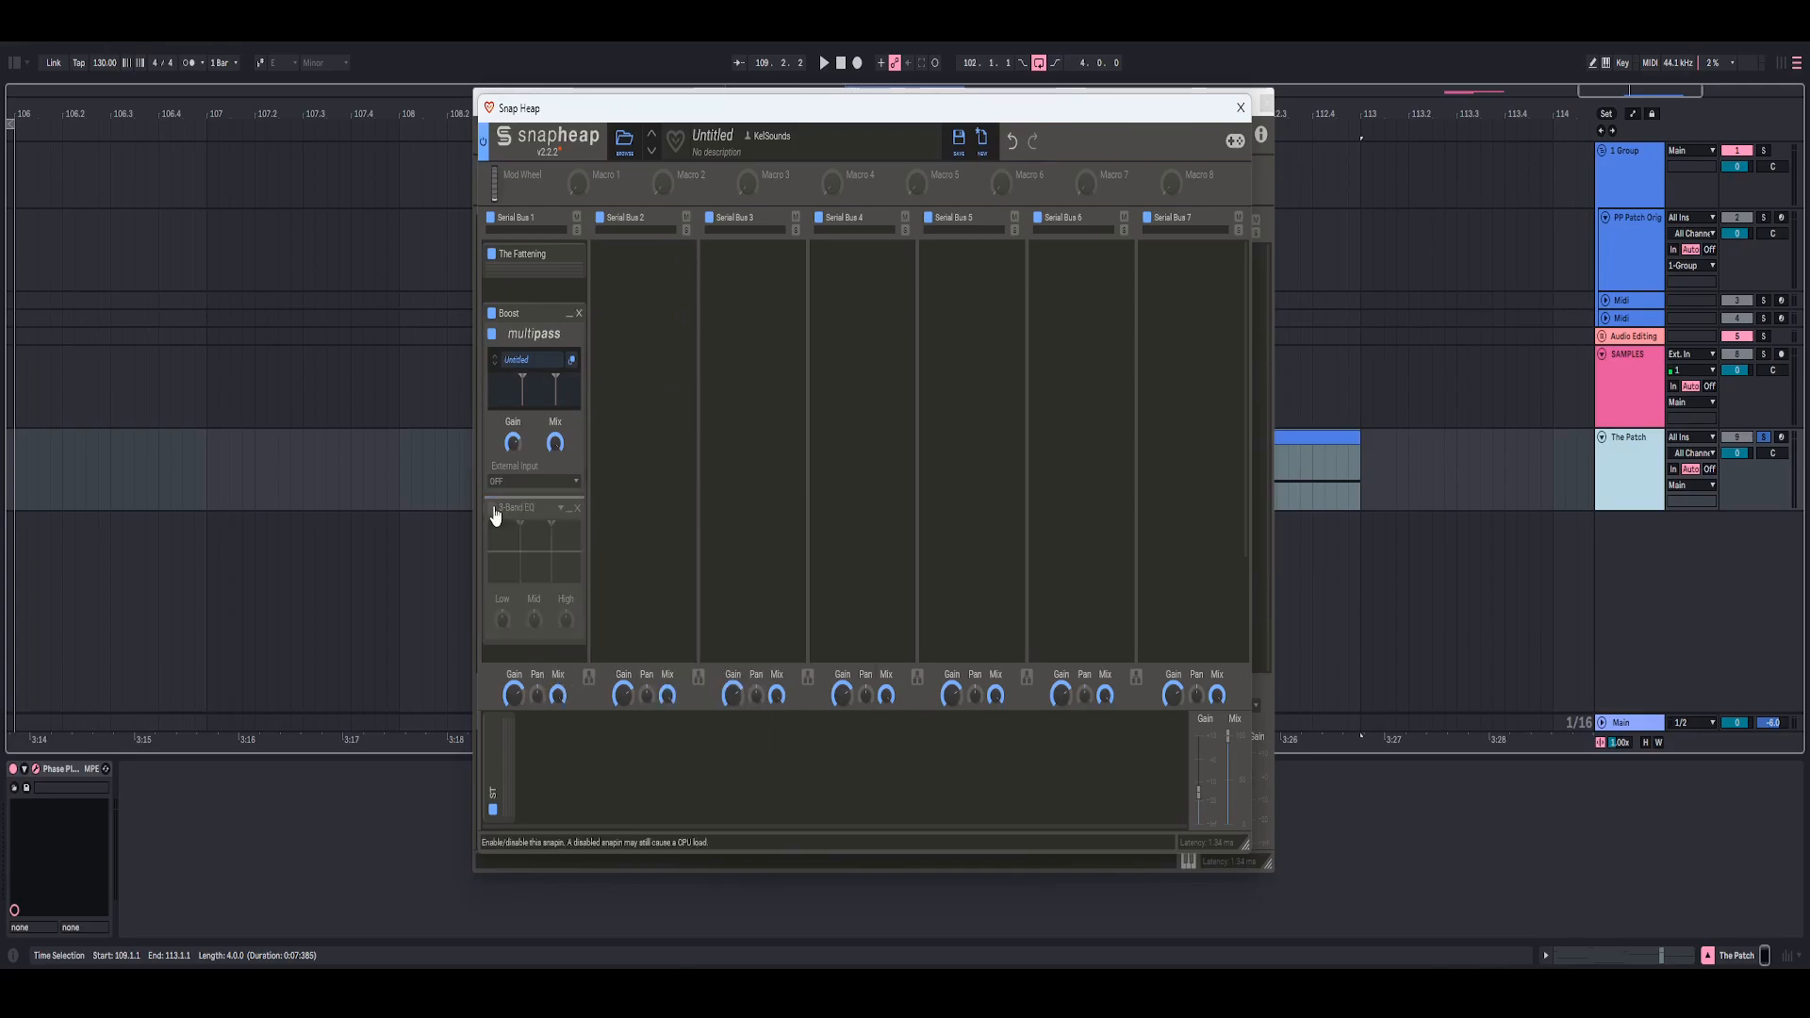
- Open the editor of the Boost group's Multipass and add a Dynamics effect to its low band
{"action": "left_click", "coordinate": [572, 362]}
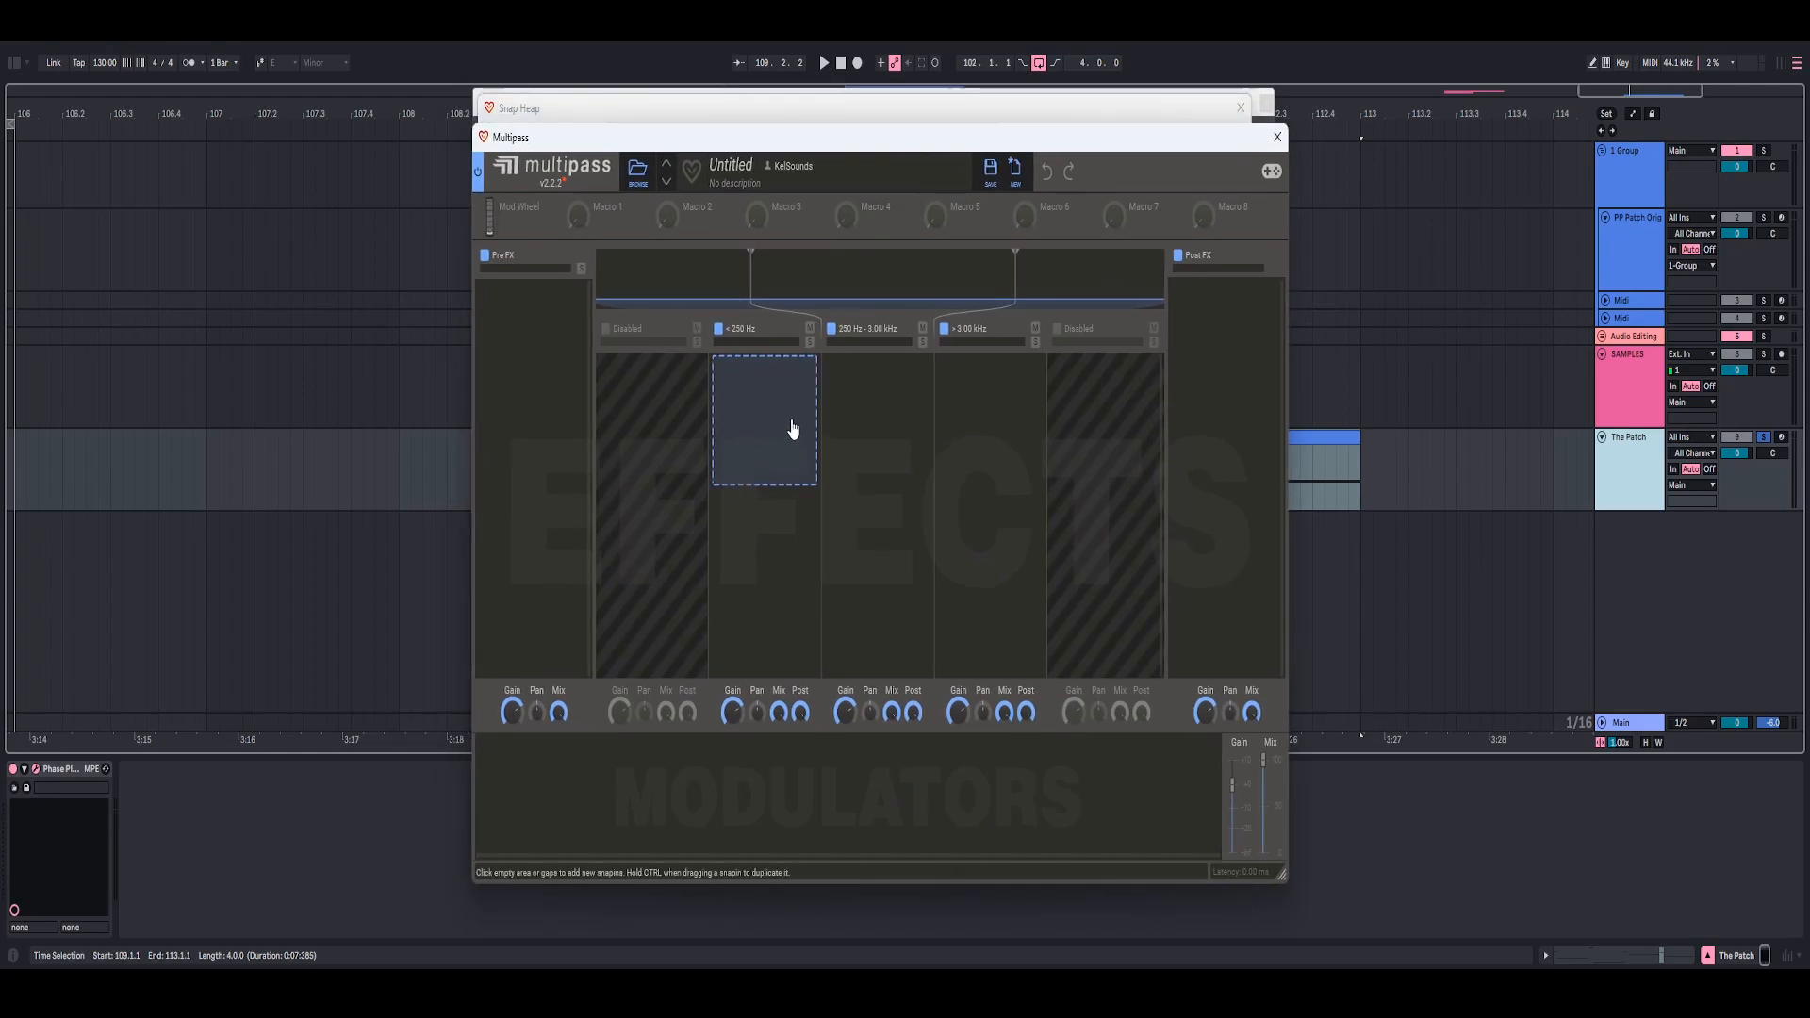
{"action": "left_click", "coordinate": [791, 428]}
{"action": "left_click", "coordinate": [827, 653]}
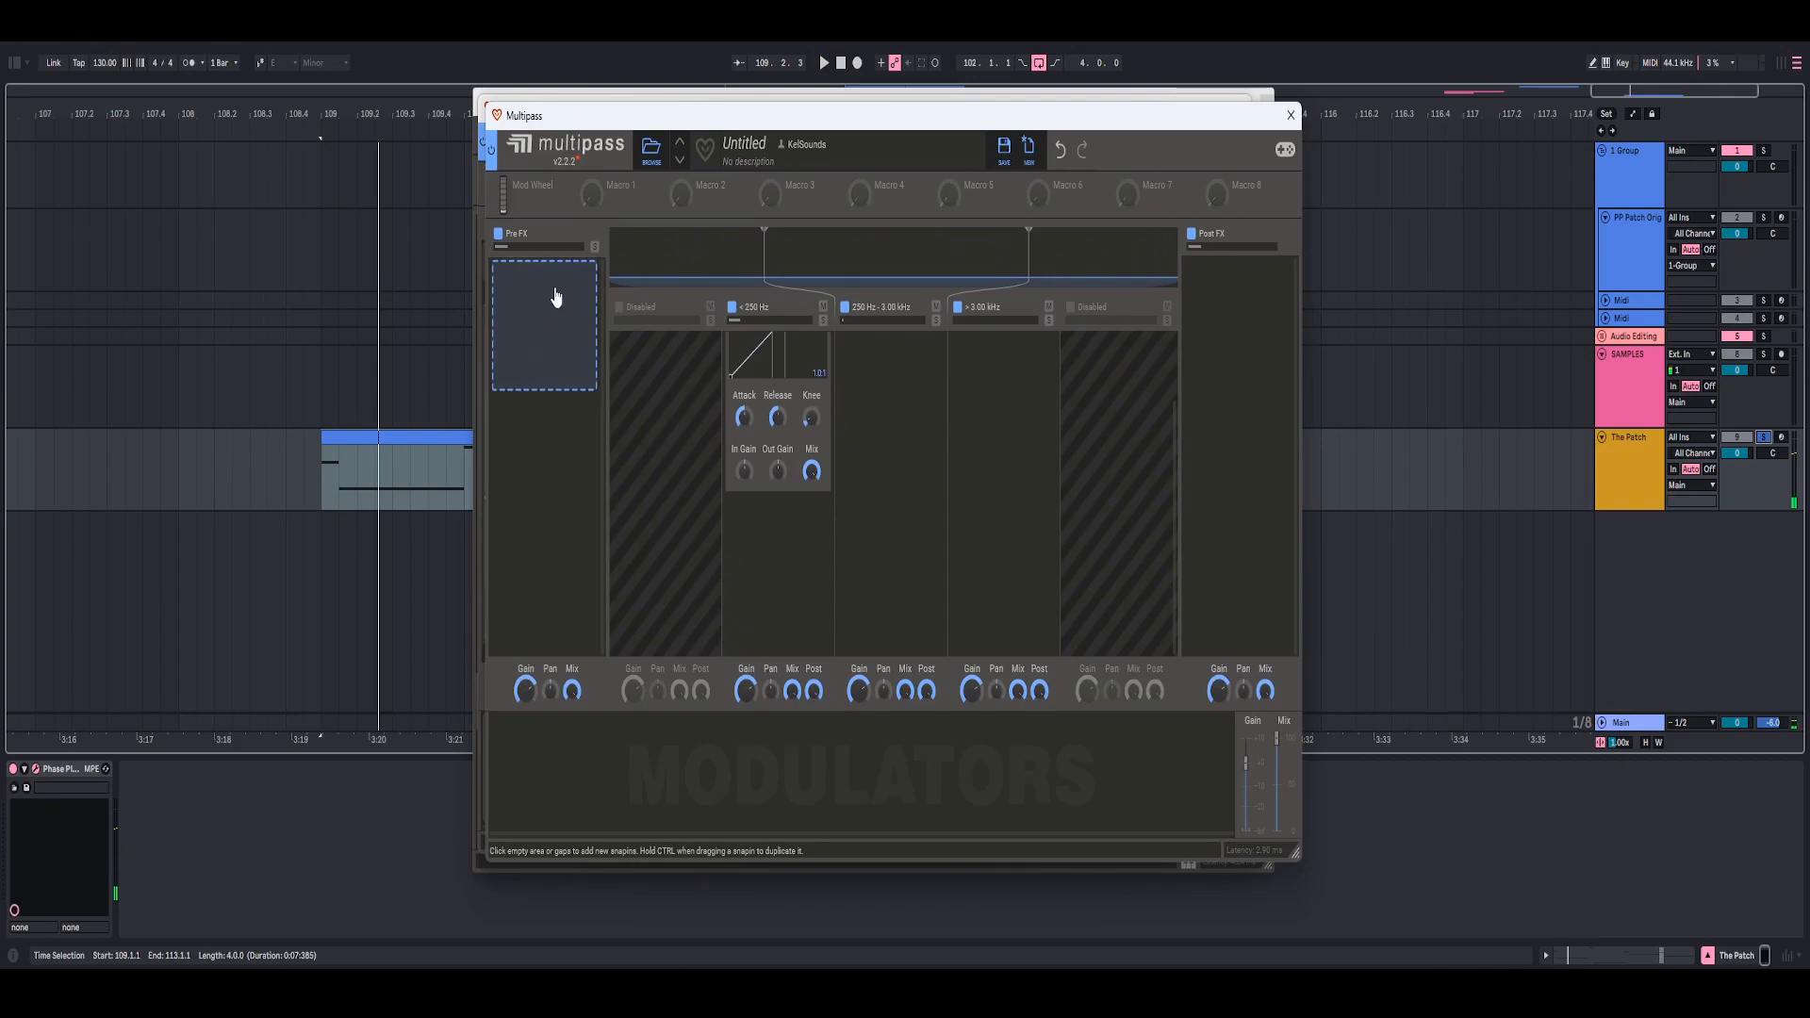
- Add a Gain effect to Multipass's Pre FX lane, set it to -10 dB, and close the editor
{"action": "left_click", "coordinate": [529, 339]}
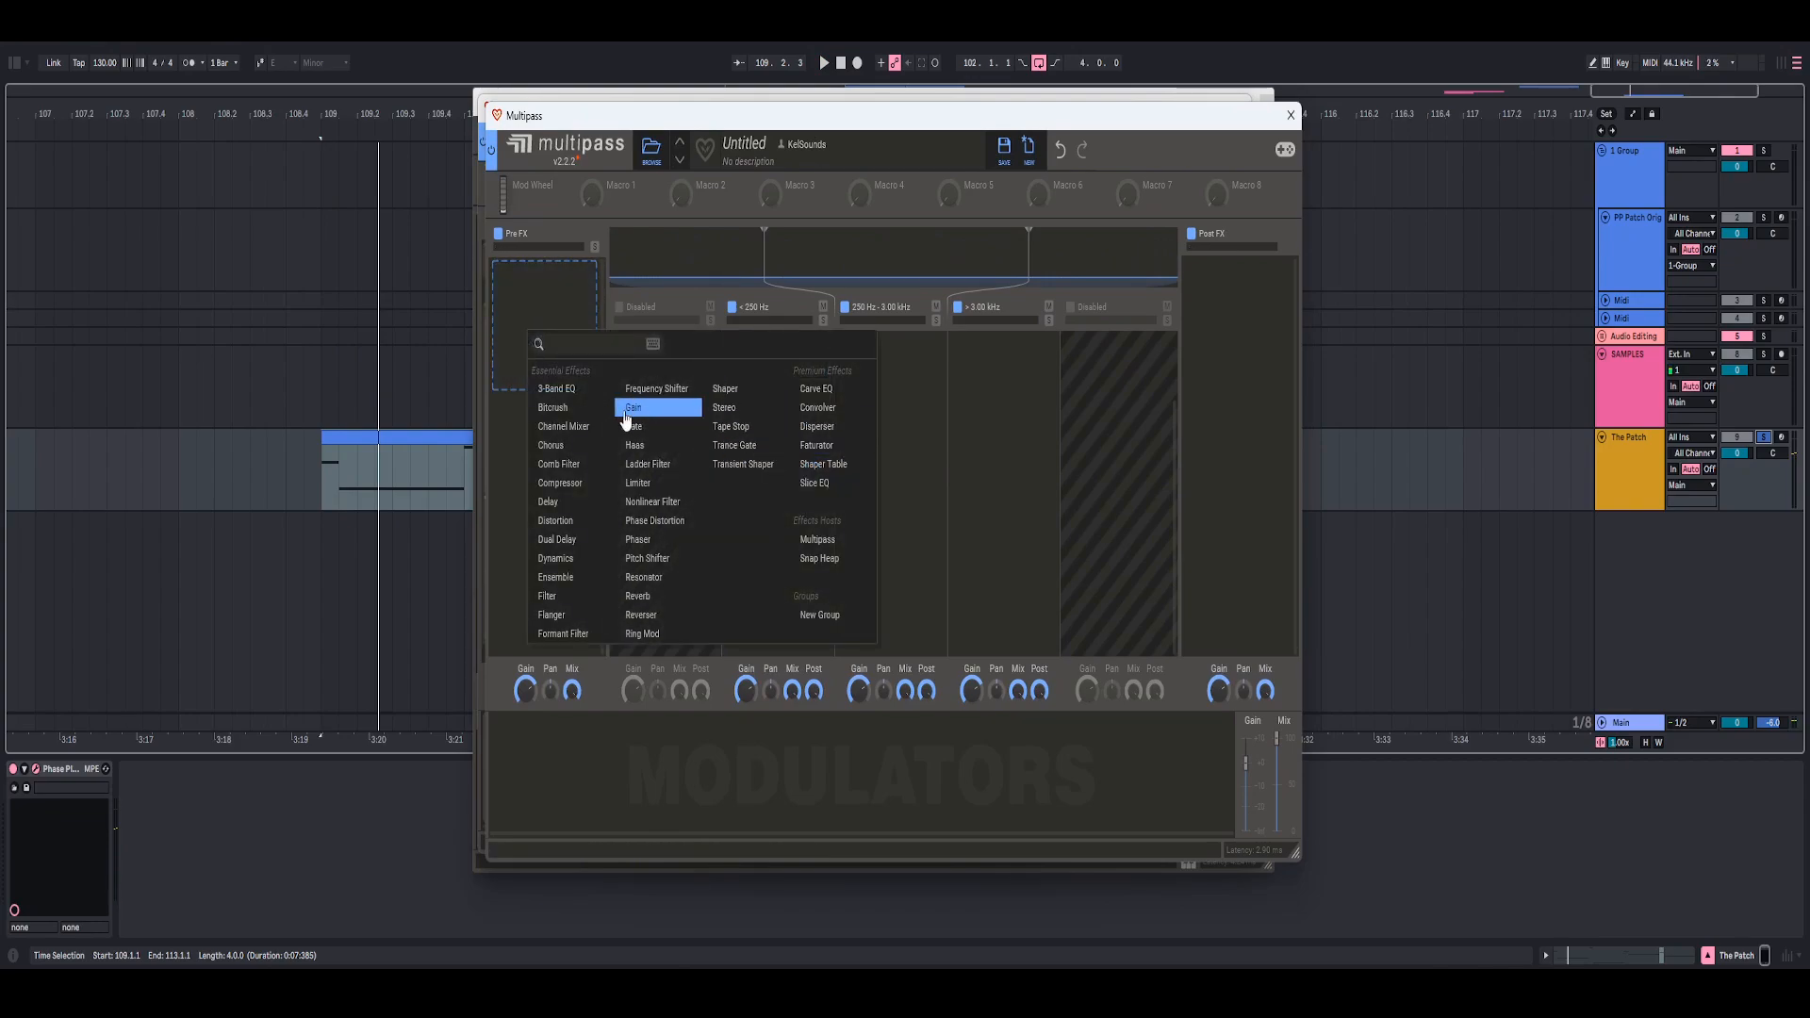
{"action": "left_click", "coordinate": [633, 413]}
{"action": "right_click", "coordinate": [529, 309]}
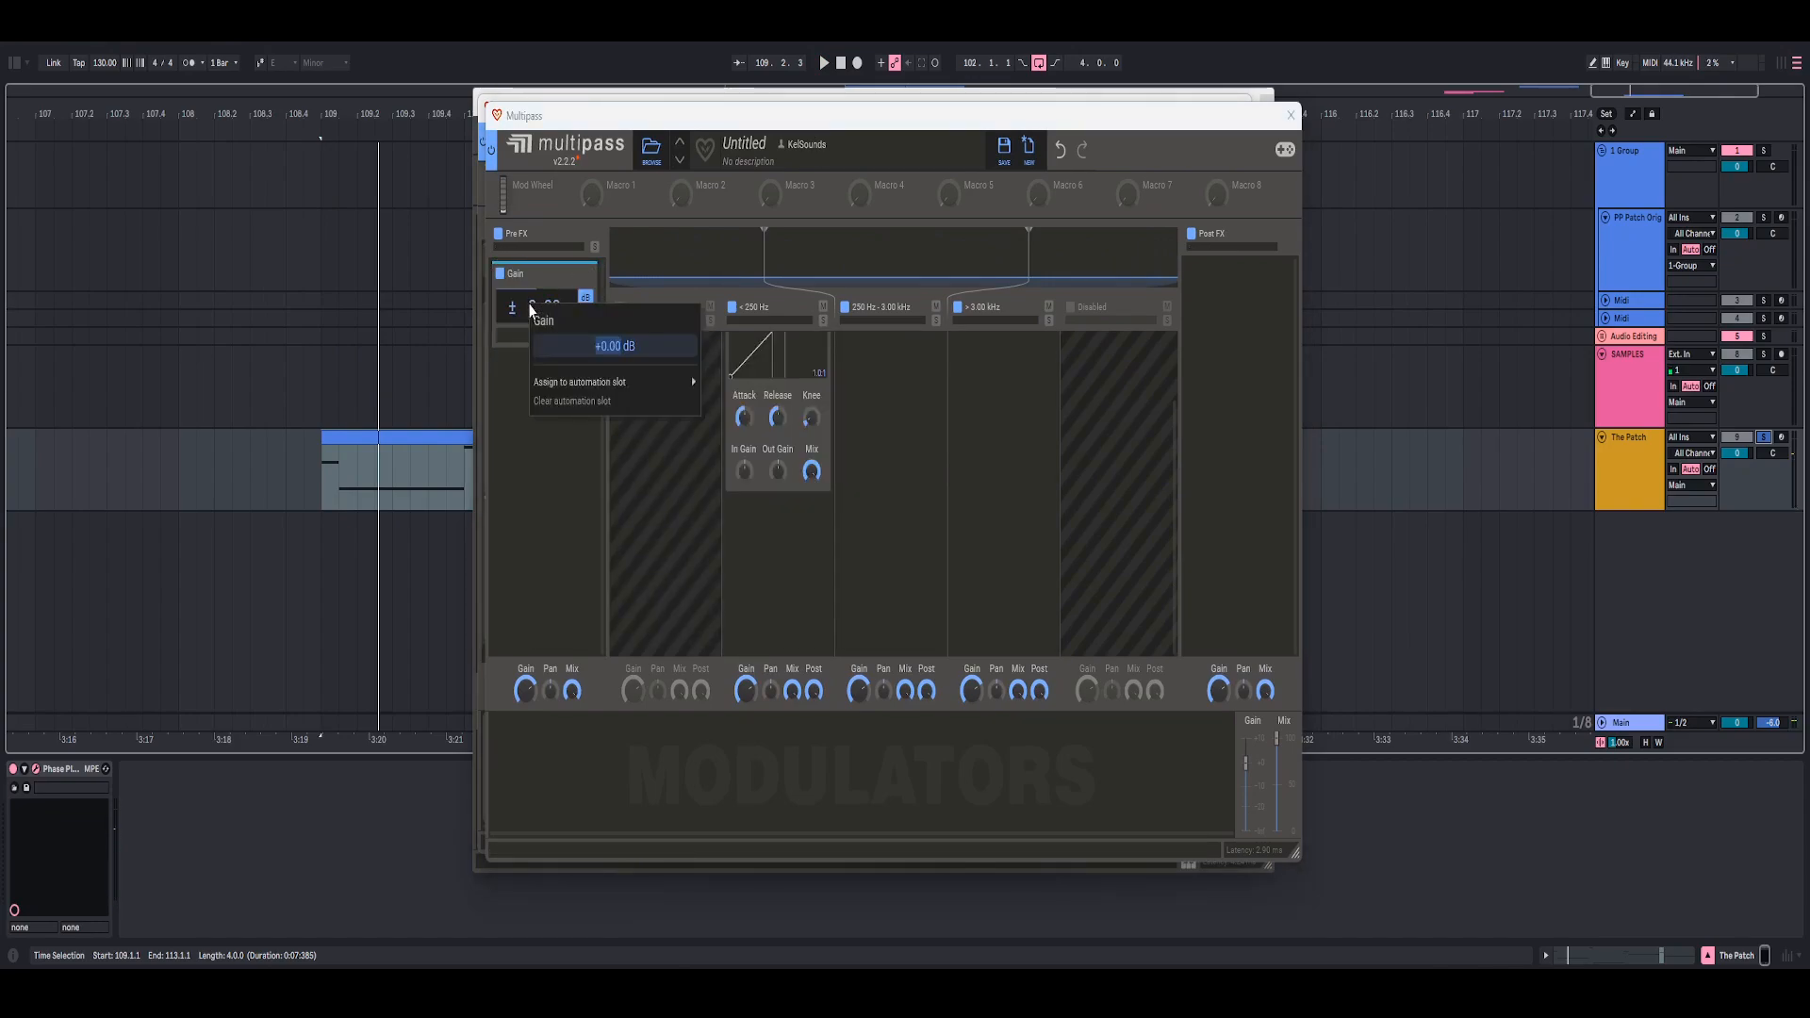
{"action": "type", "text": "-10"}
{"action": "key", "text": "Return"}
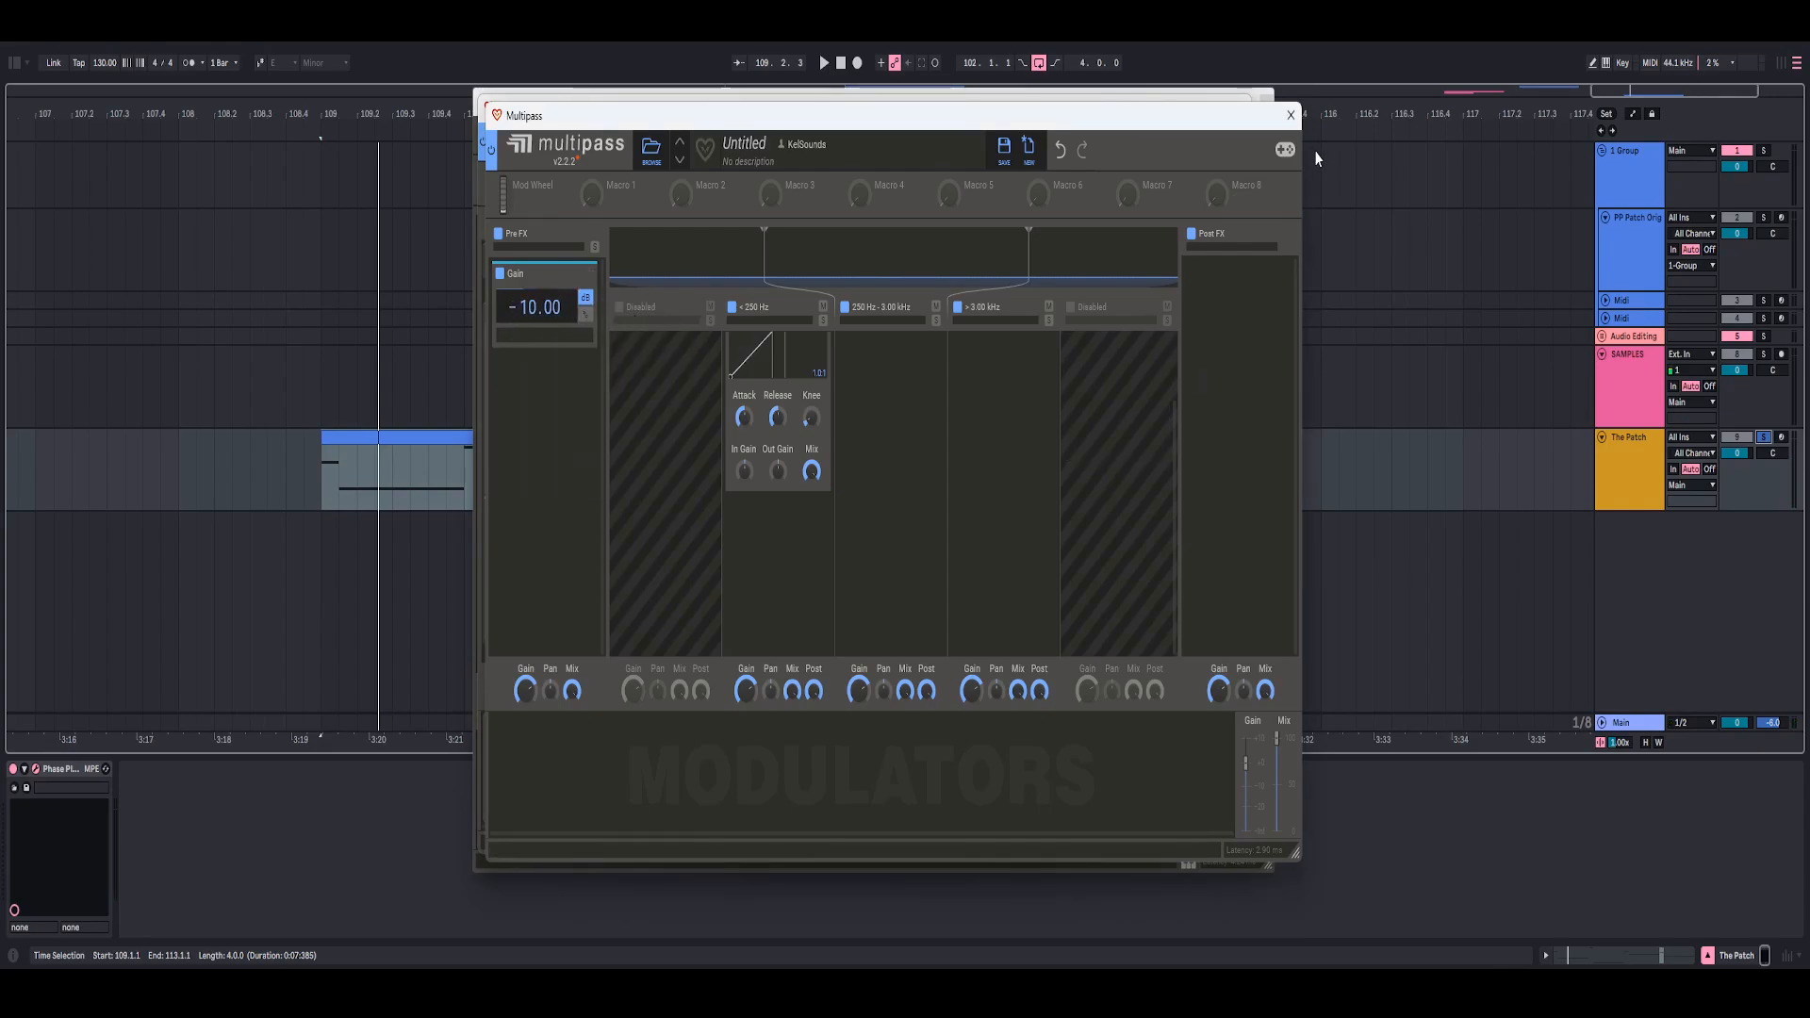
{"action": "left_click", "coordinate": [1296, 124]}
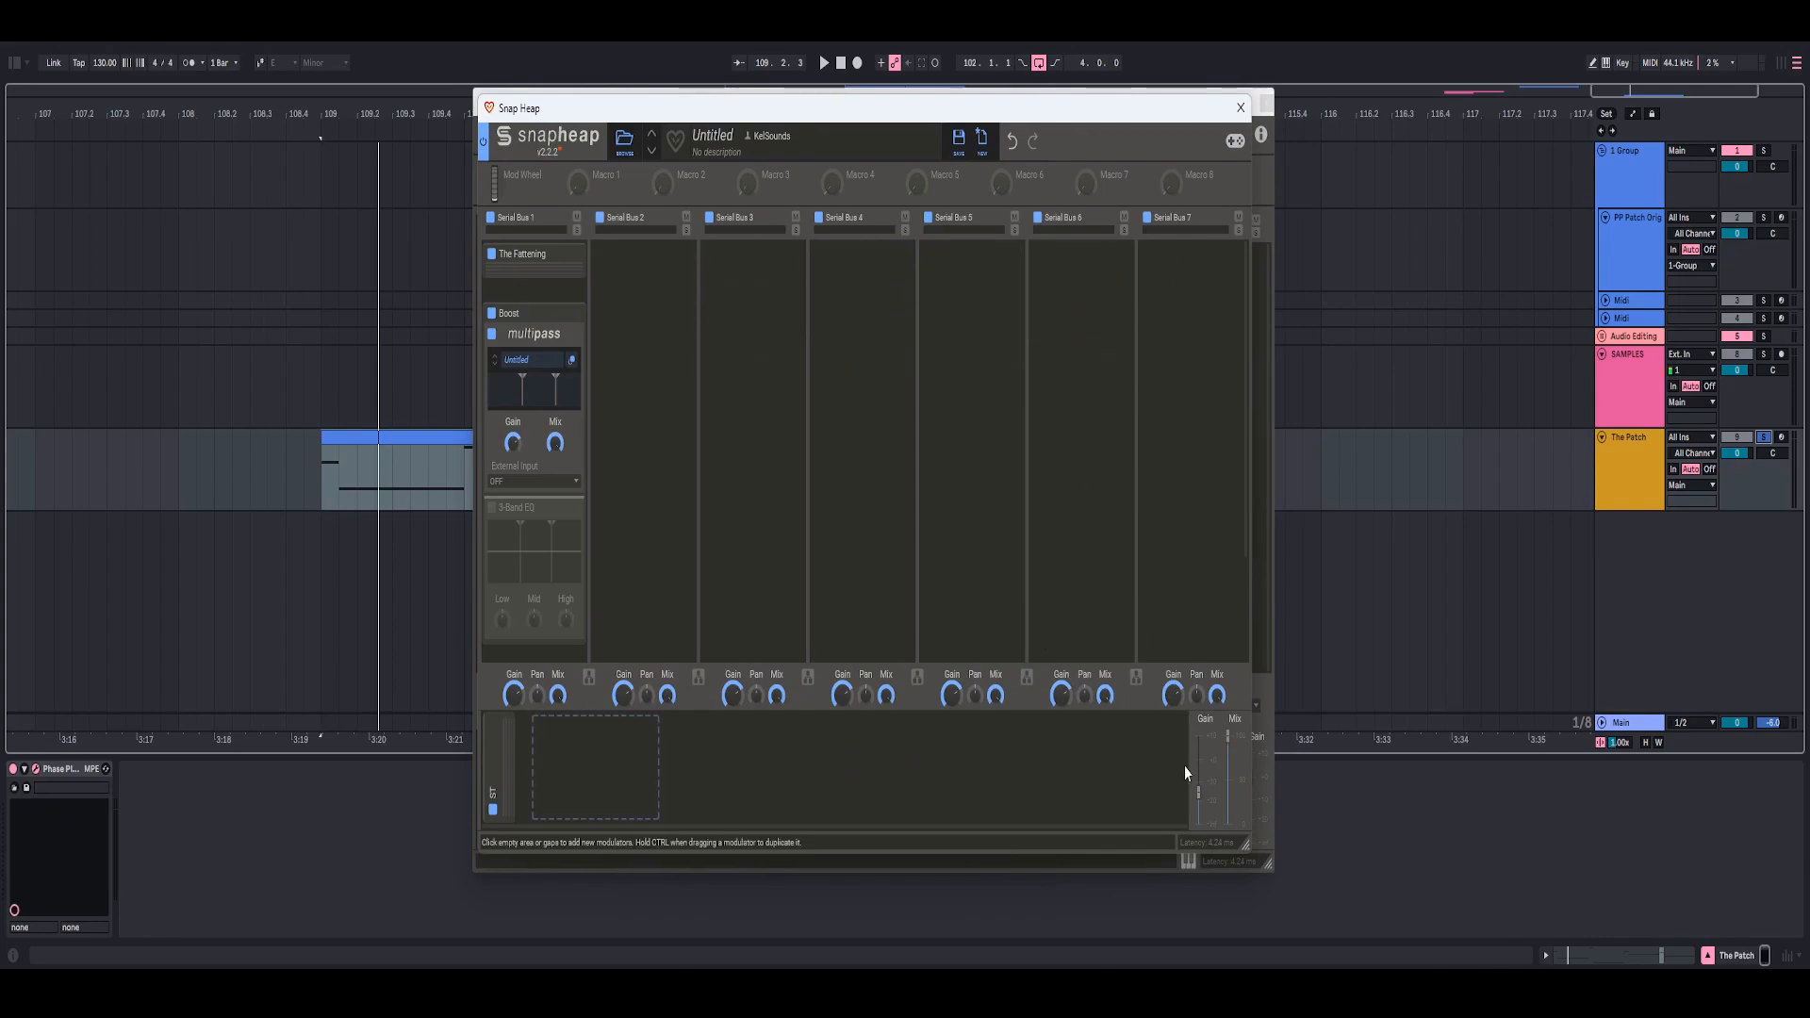
- Raise Snap Heap's output gain, start playback, and reopen the editor of the Boost group's Multipass
{"action": "left_click_drag", "start_coordinate": [1198, 799], "coordinate": [1201, 773]}
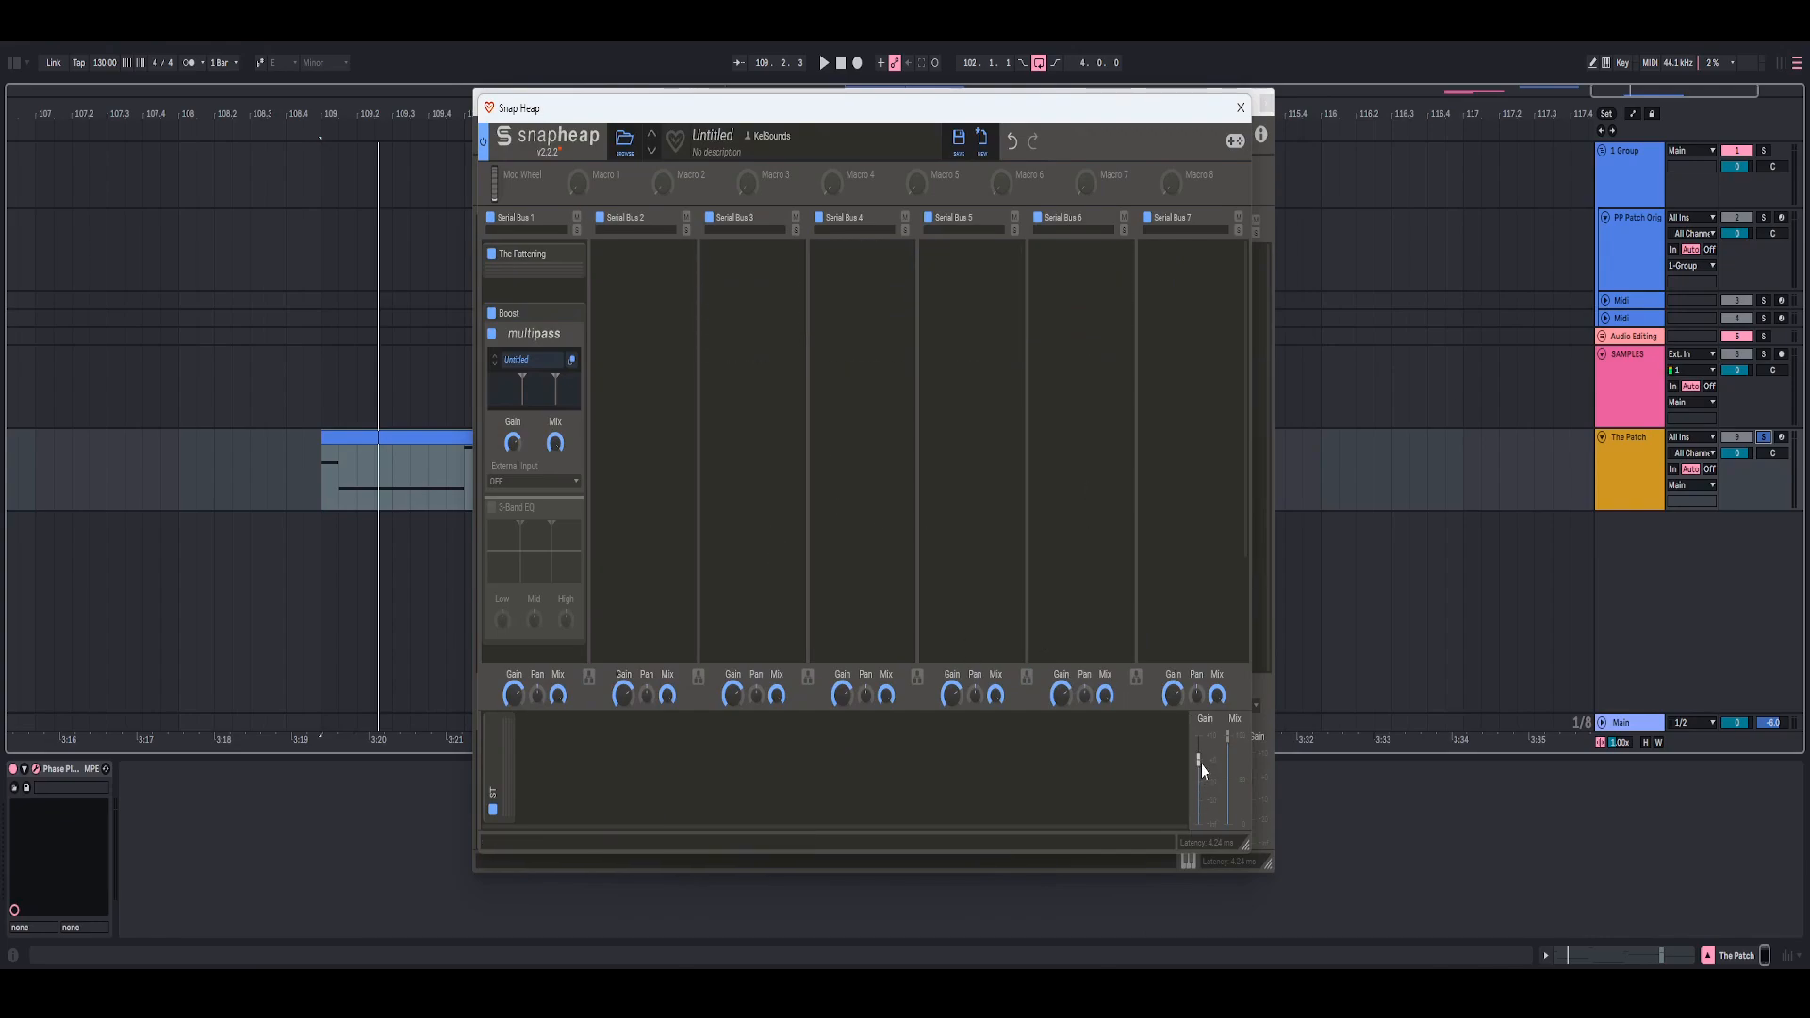
{"action": "key", "text": "space"}
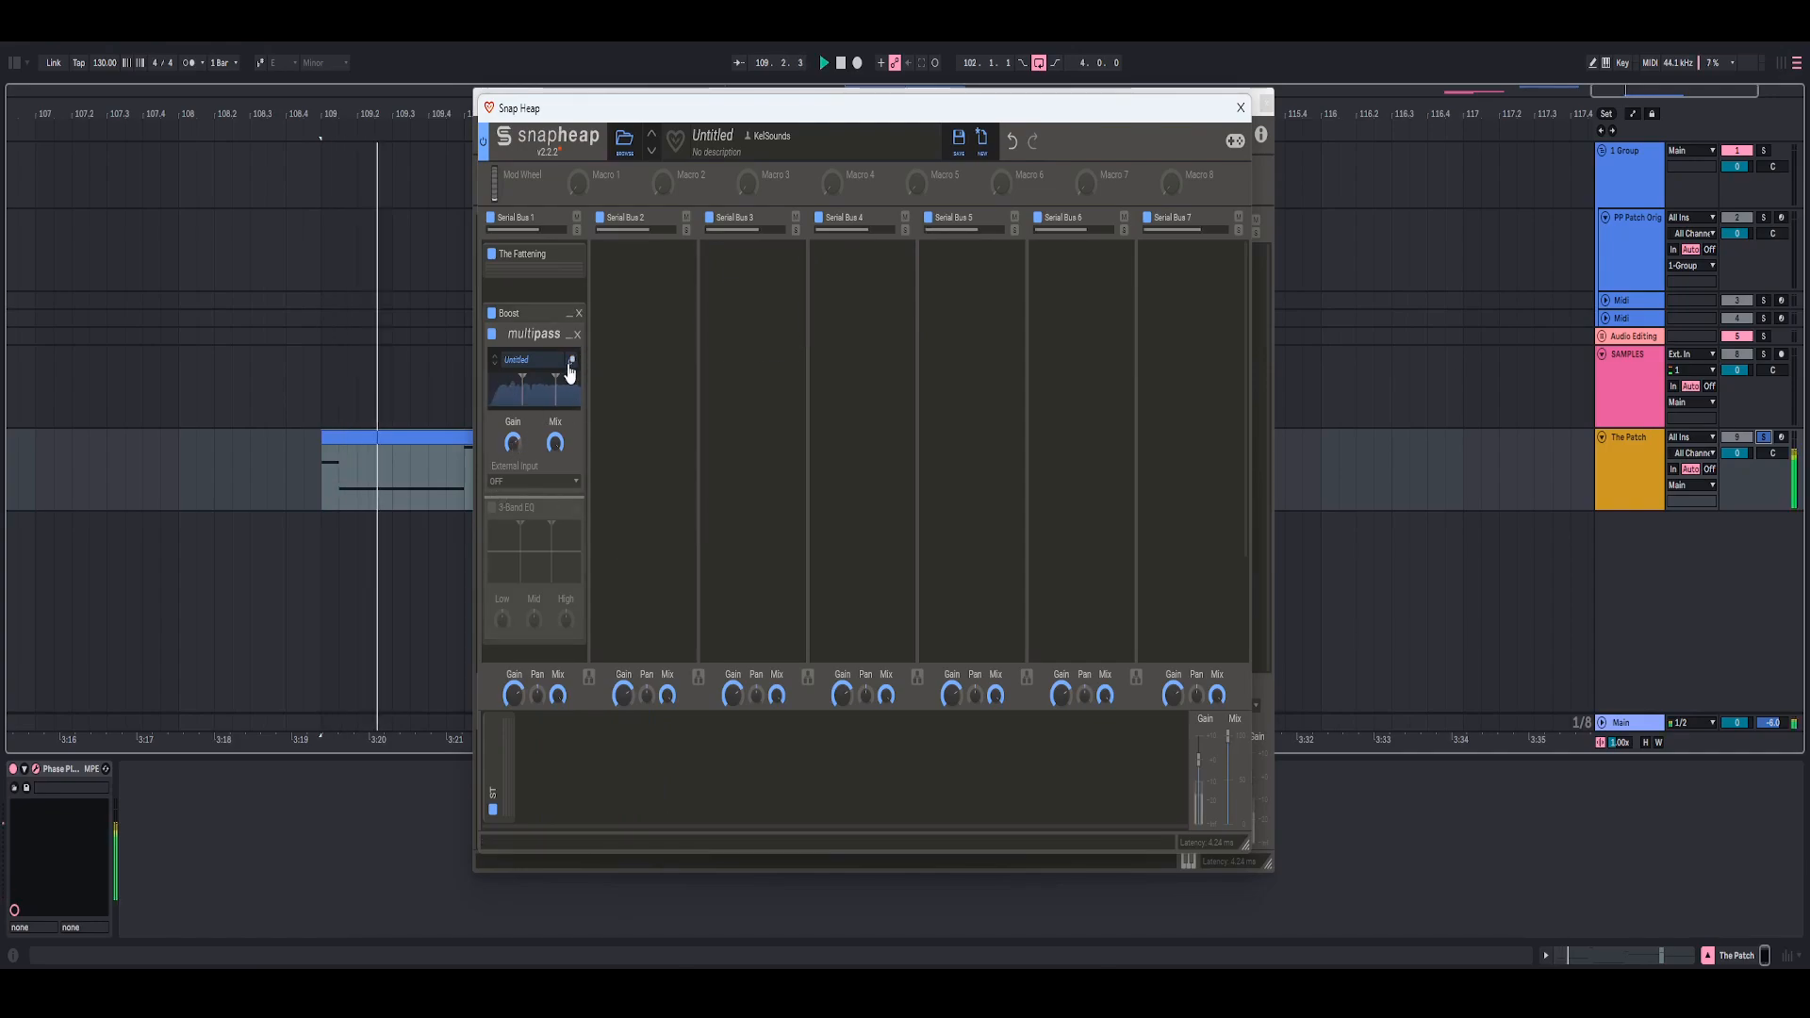
{"action": "left_click", "coordinate": [571, 362]}
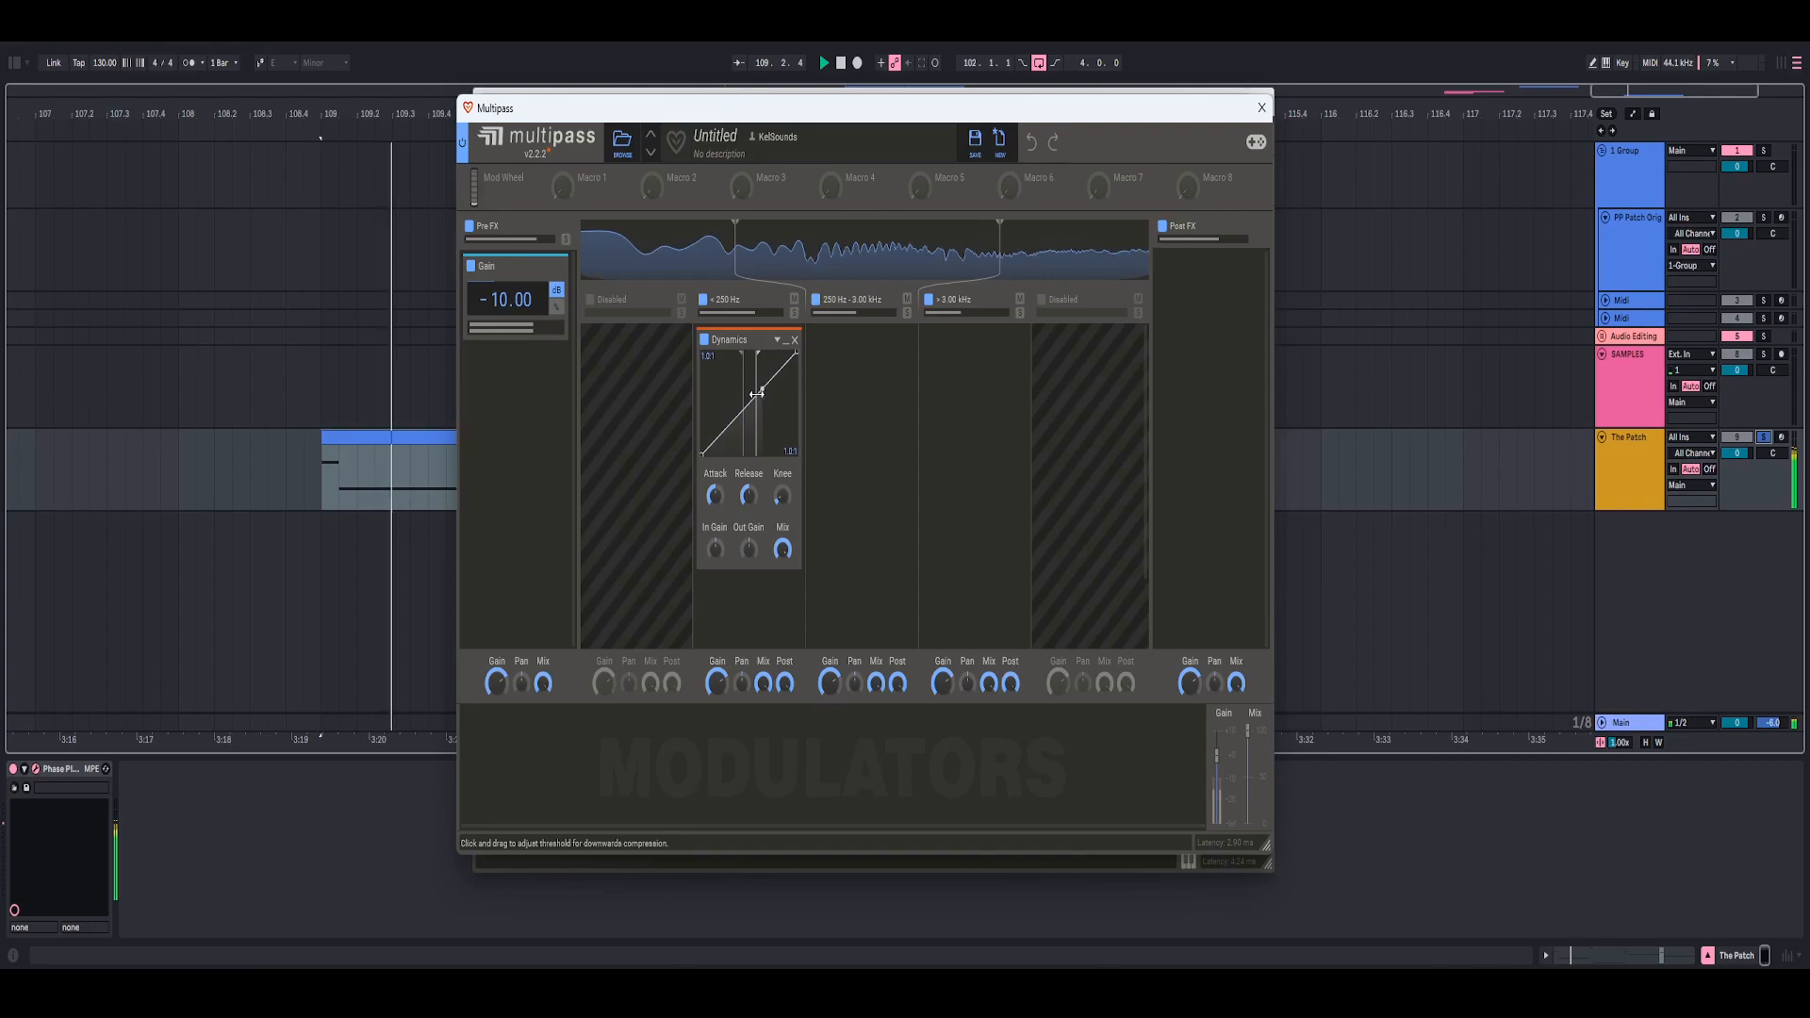
- Raise the high threshold of the low band's Dynamics and set its low threshold to -10 dB
{"action": "key", "text": "space"}
{"action": "left_click_drag", "start_coordinate": [756, 385], "coordinate": [780, 386]}
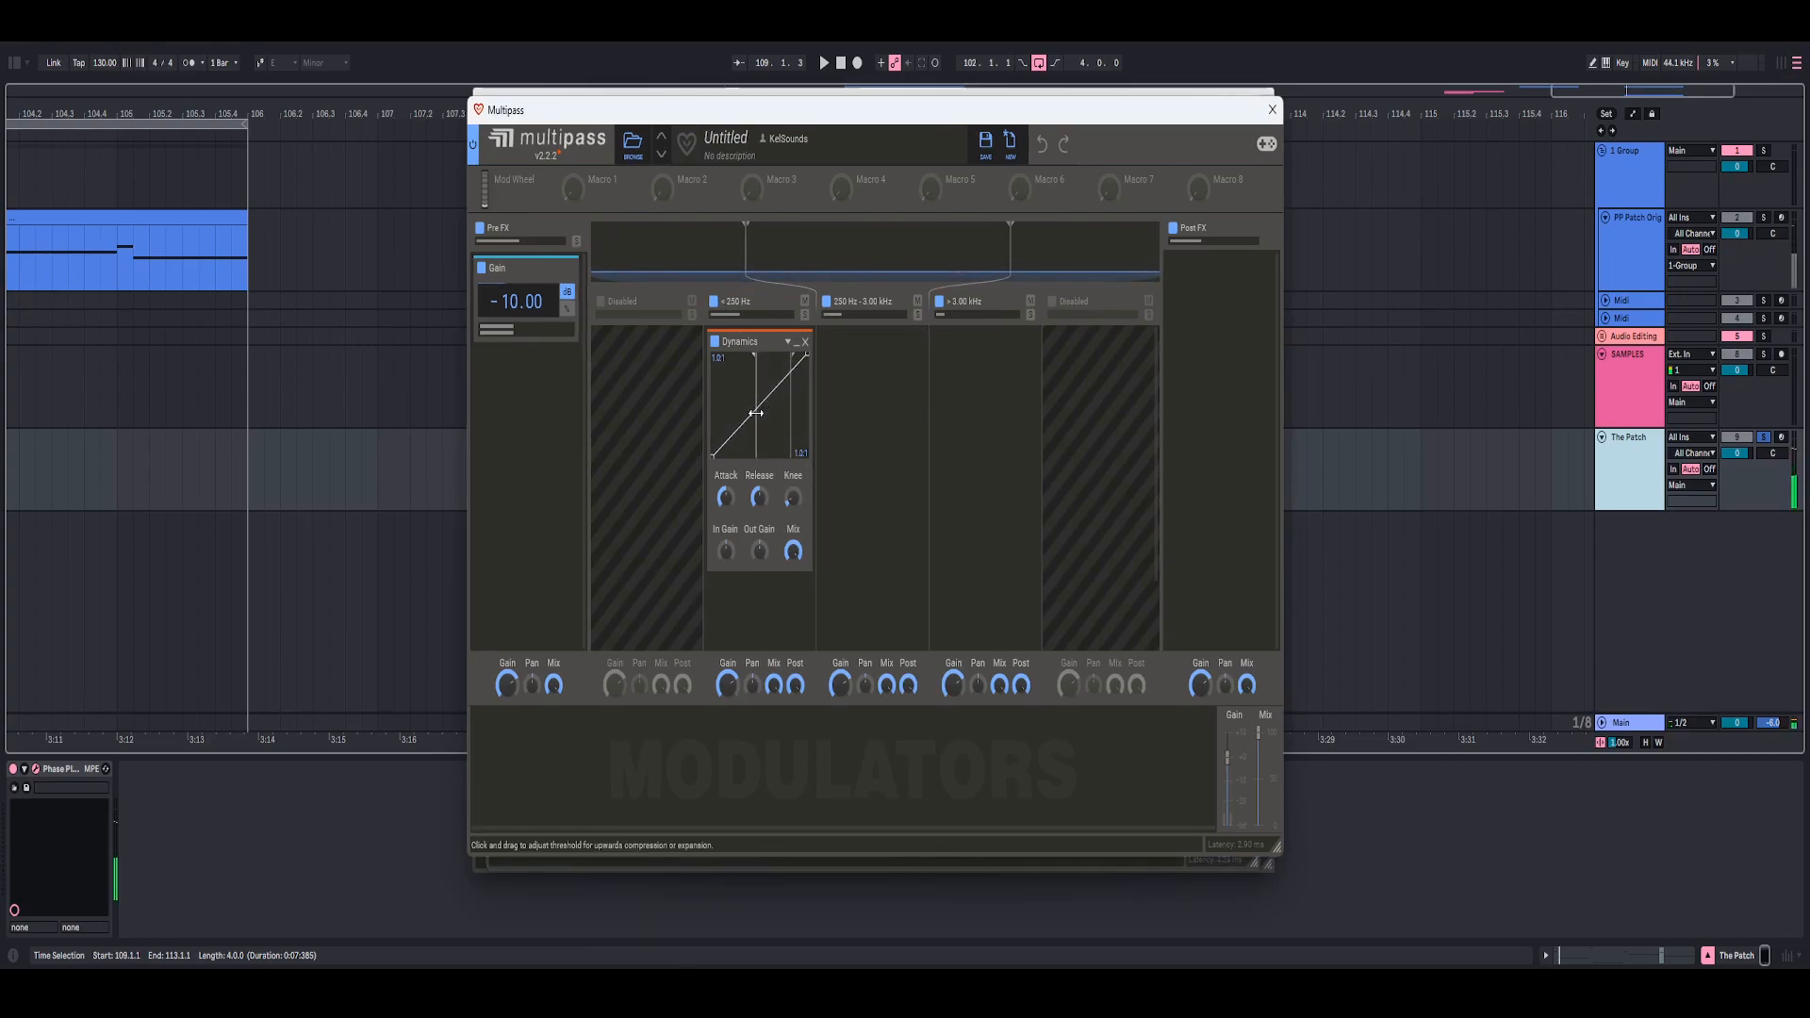
{"action": "left_click_drag", "start_coordinate": [756, 412], "coordinate": [775, 407]}
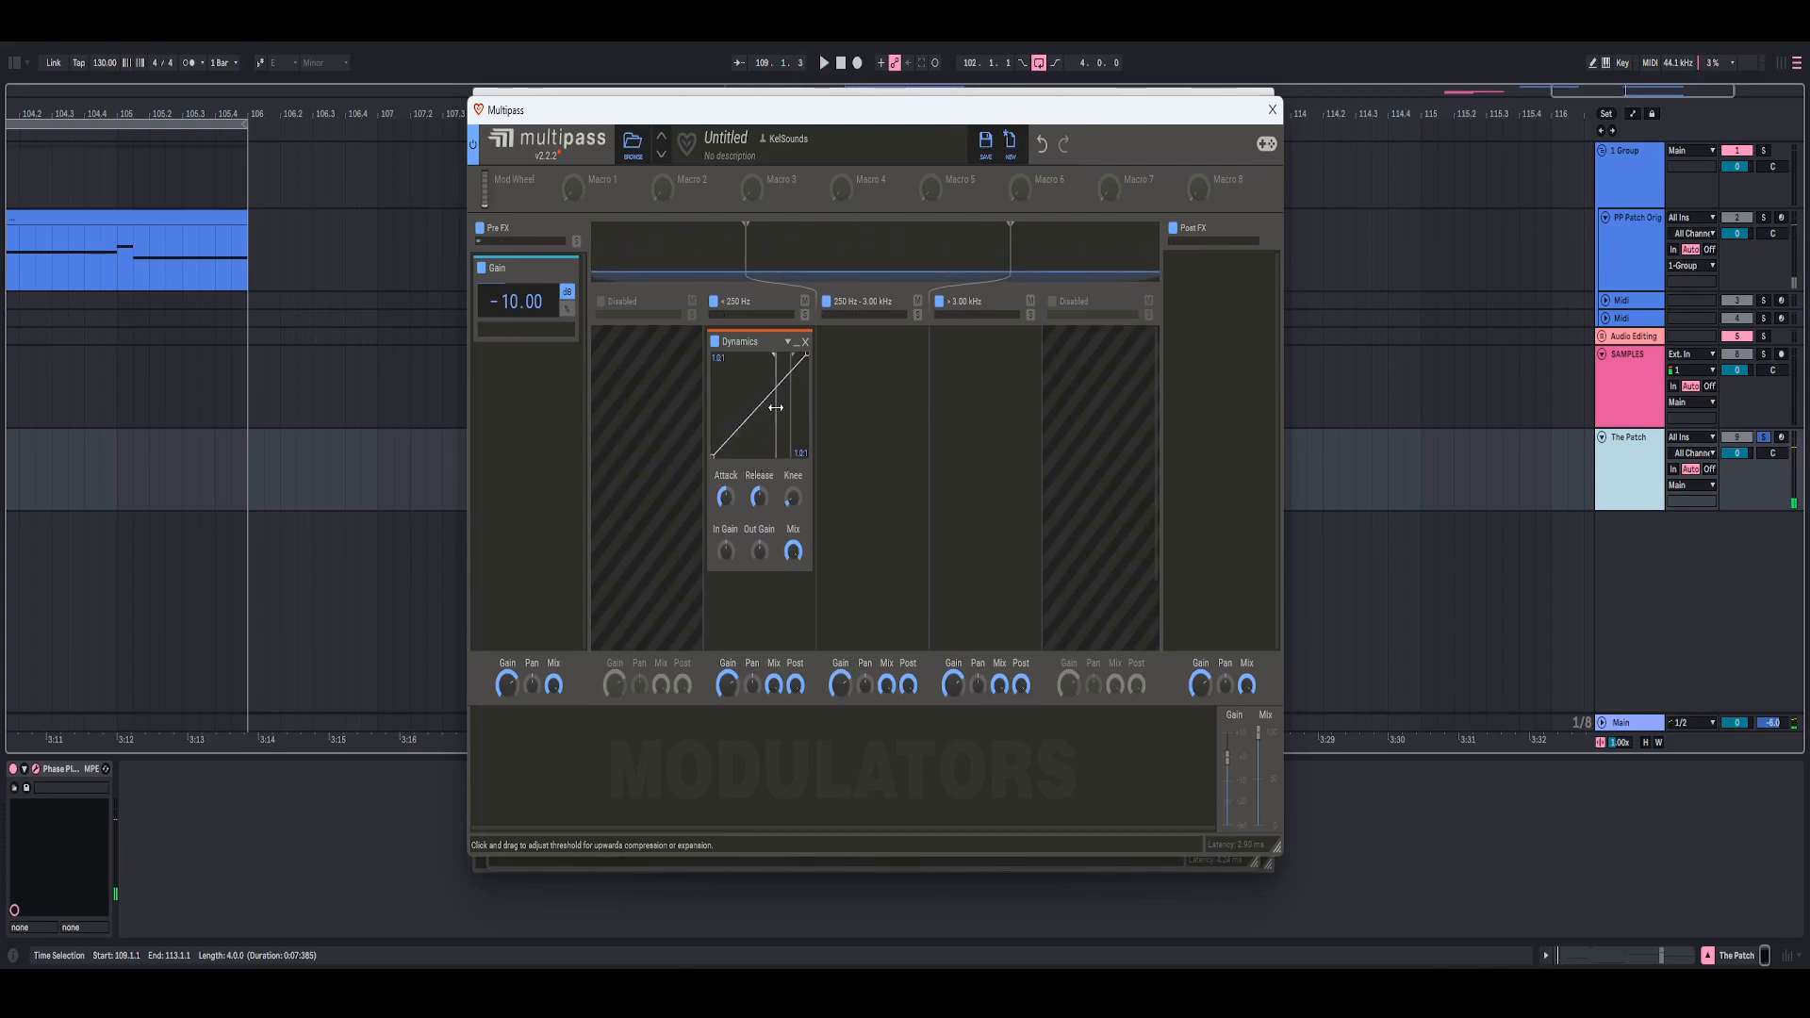
{"action": "right_click", "coordinate": [775, 407]}
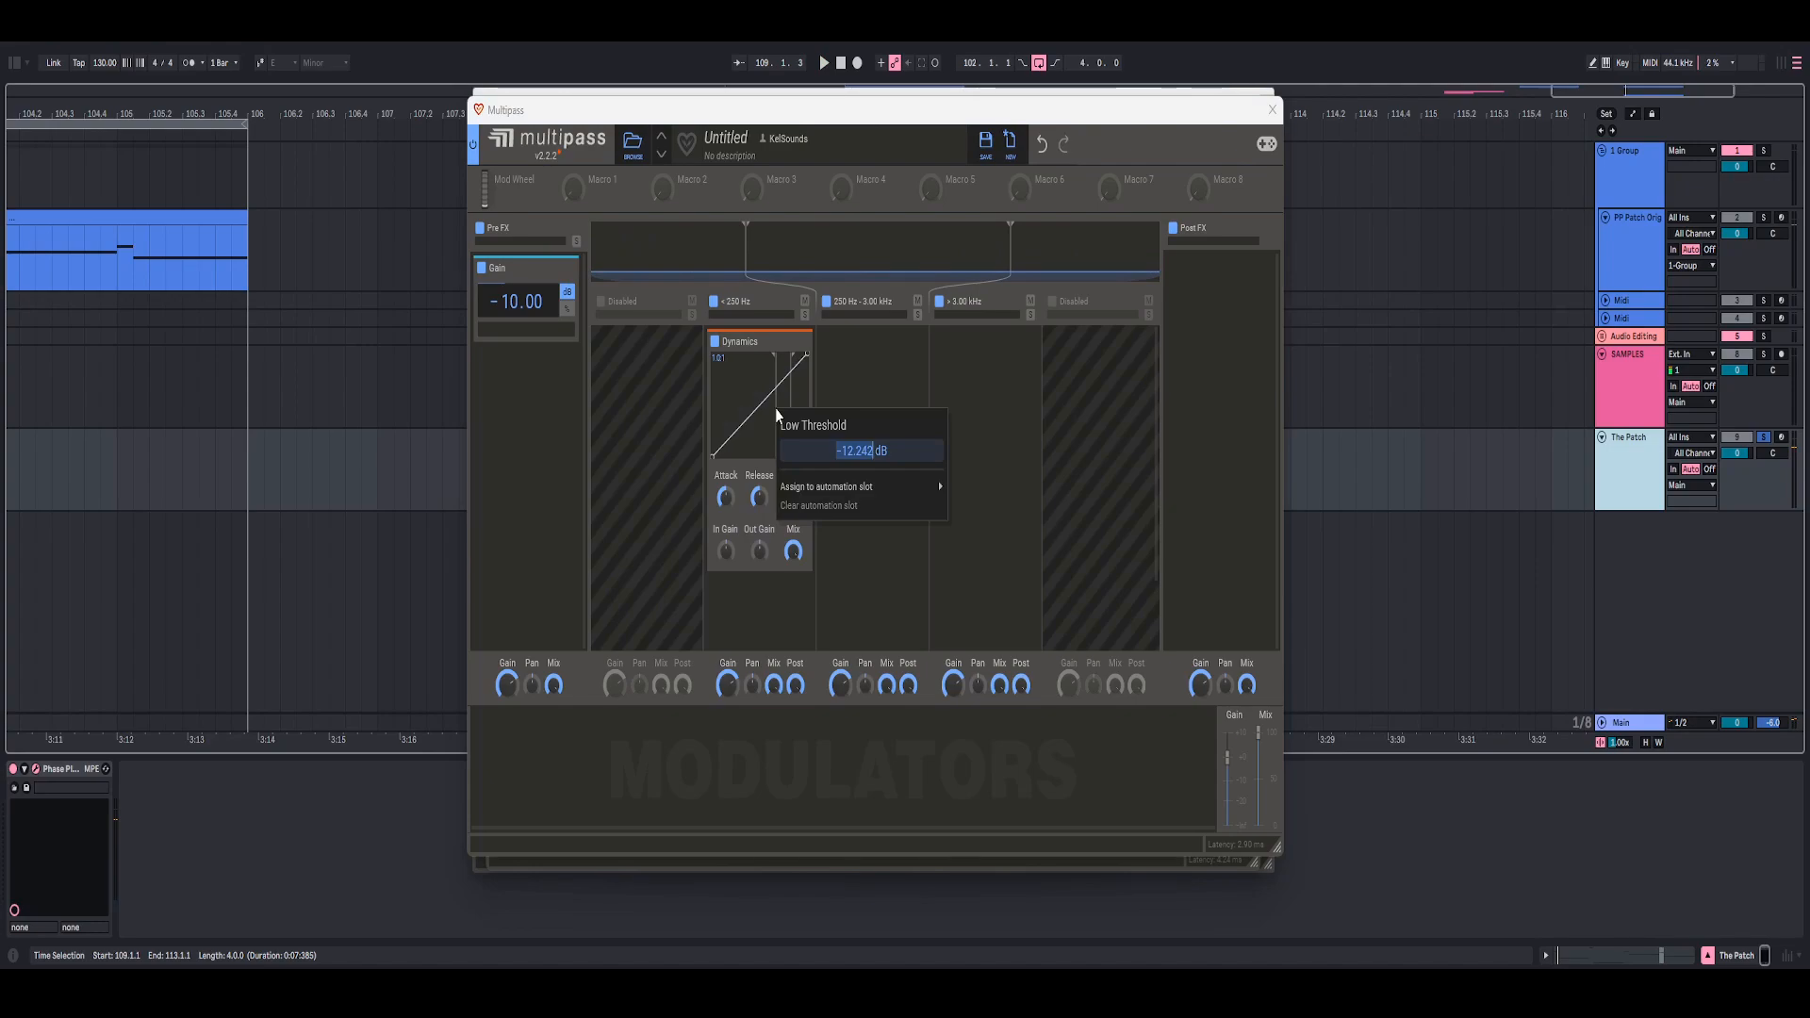
{"action": "type", "text": "-10"}
{"action": "key", "text": "Return"}
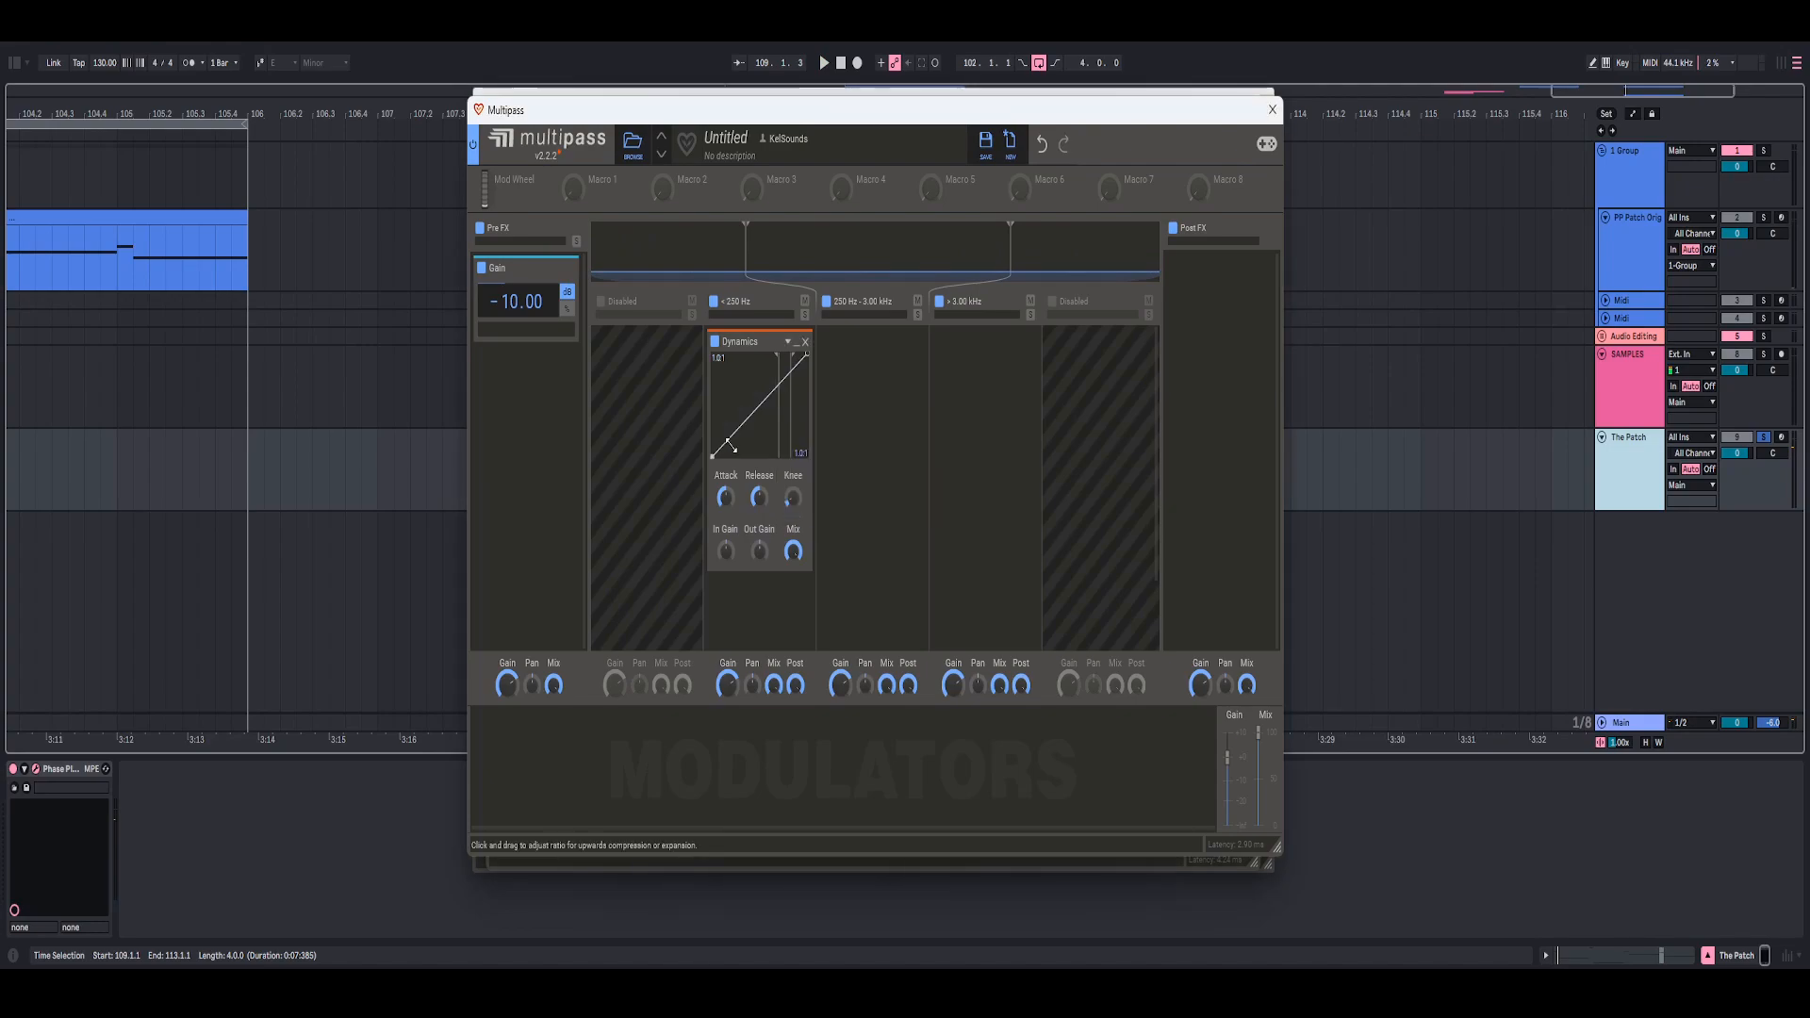
- Set the low band Dynamics' low ratio to 4:1, adjust its release, and start playback
{"action": "right_click", "coordinate": [720, 446]}
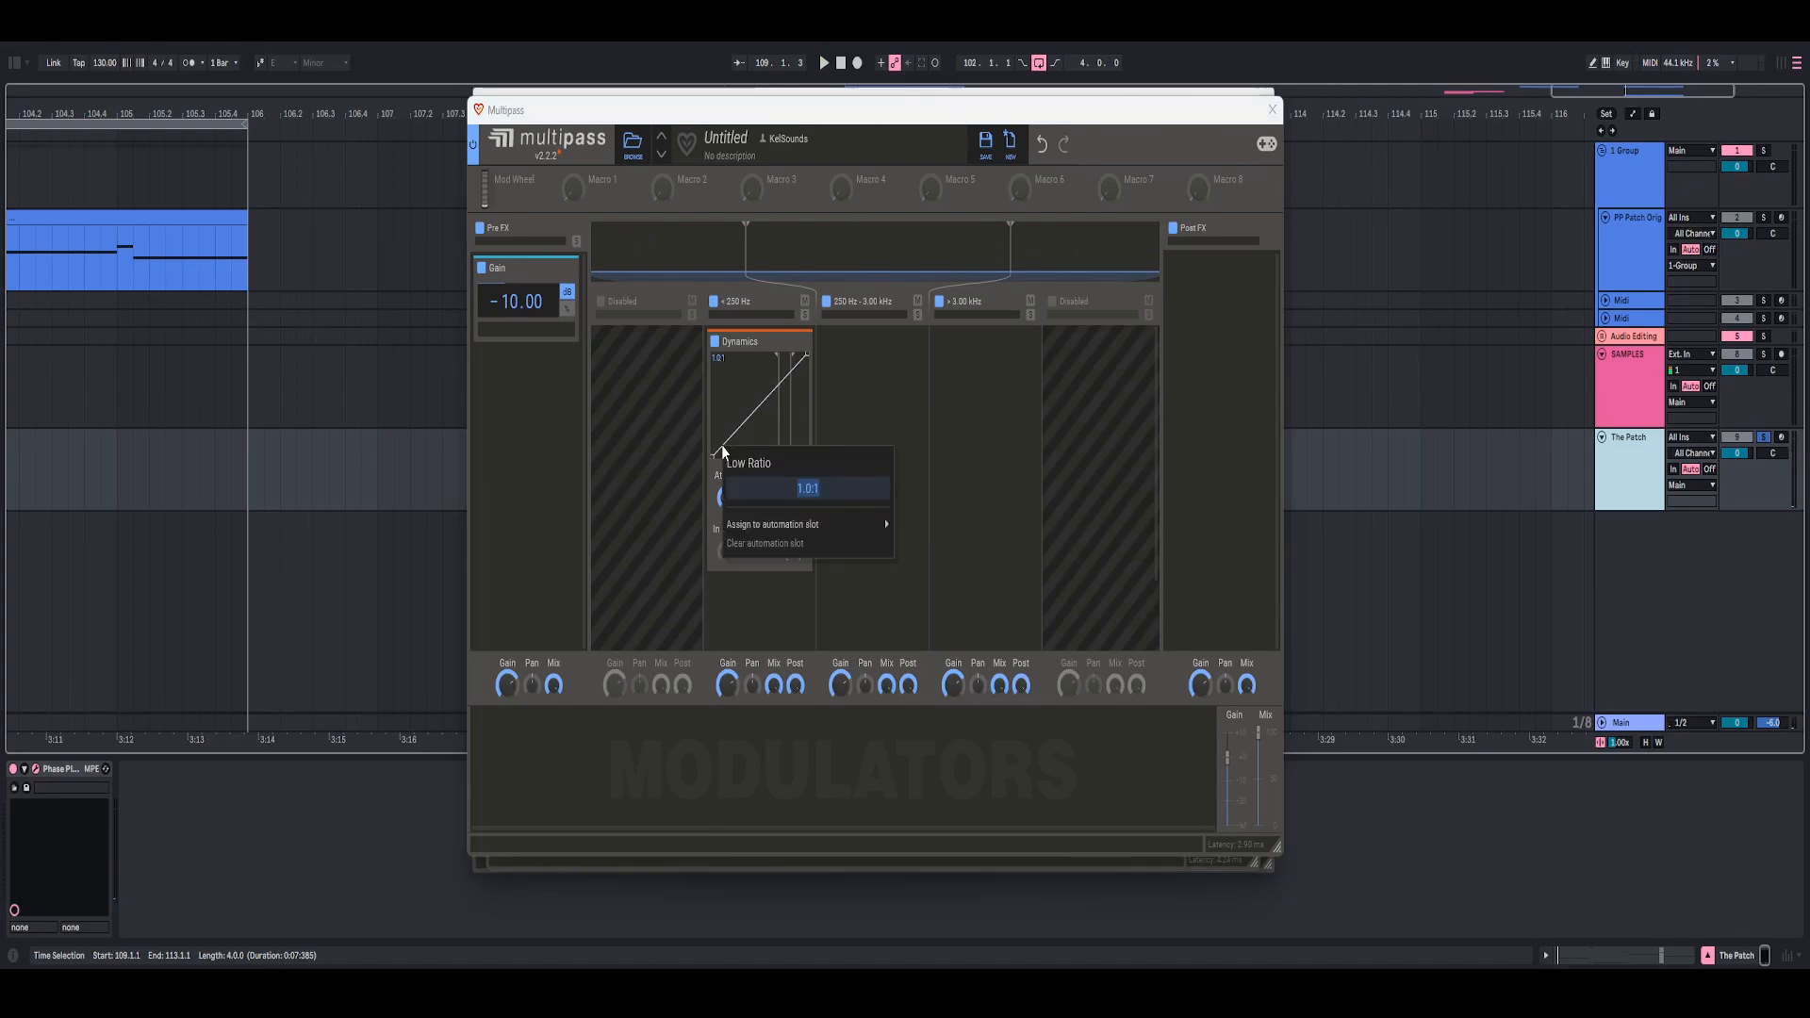
{"action": "type", "text": "4"}
{"action": "key", "text": "Return"}
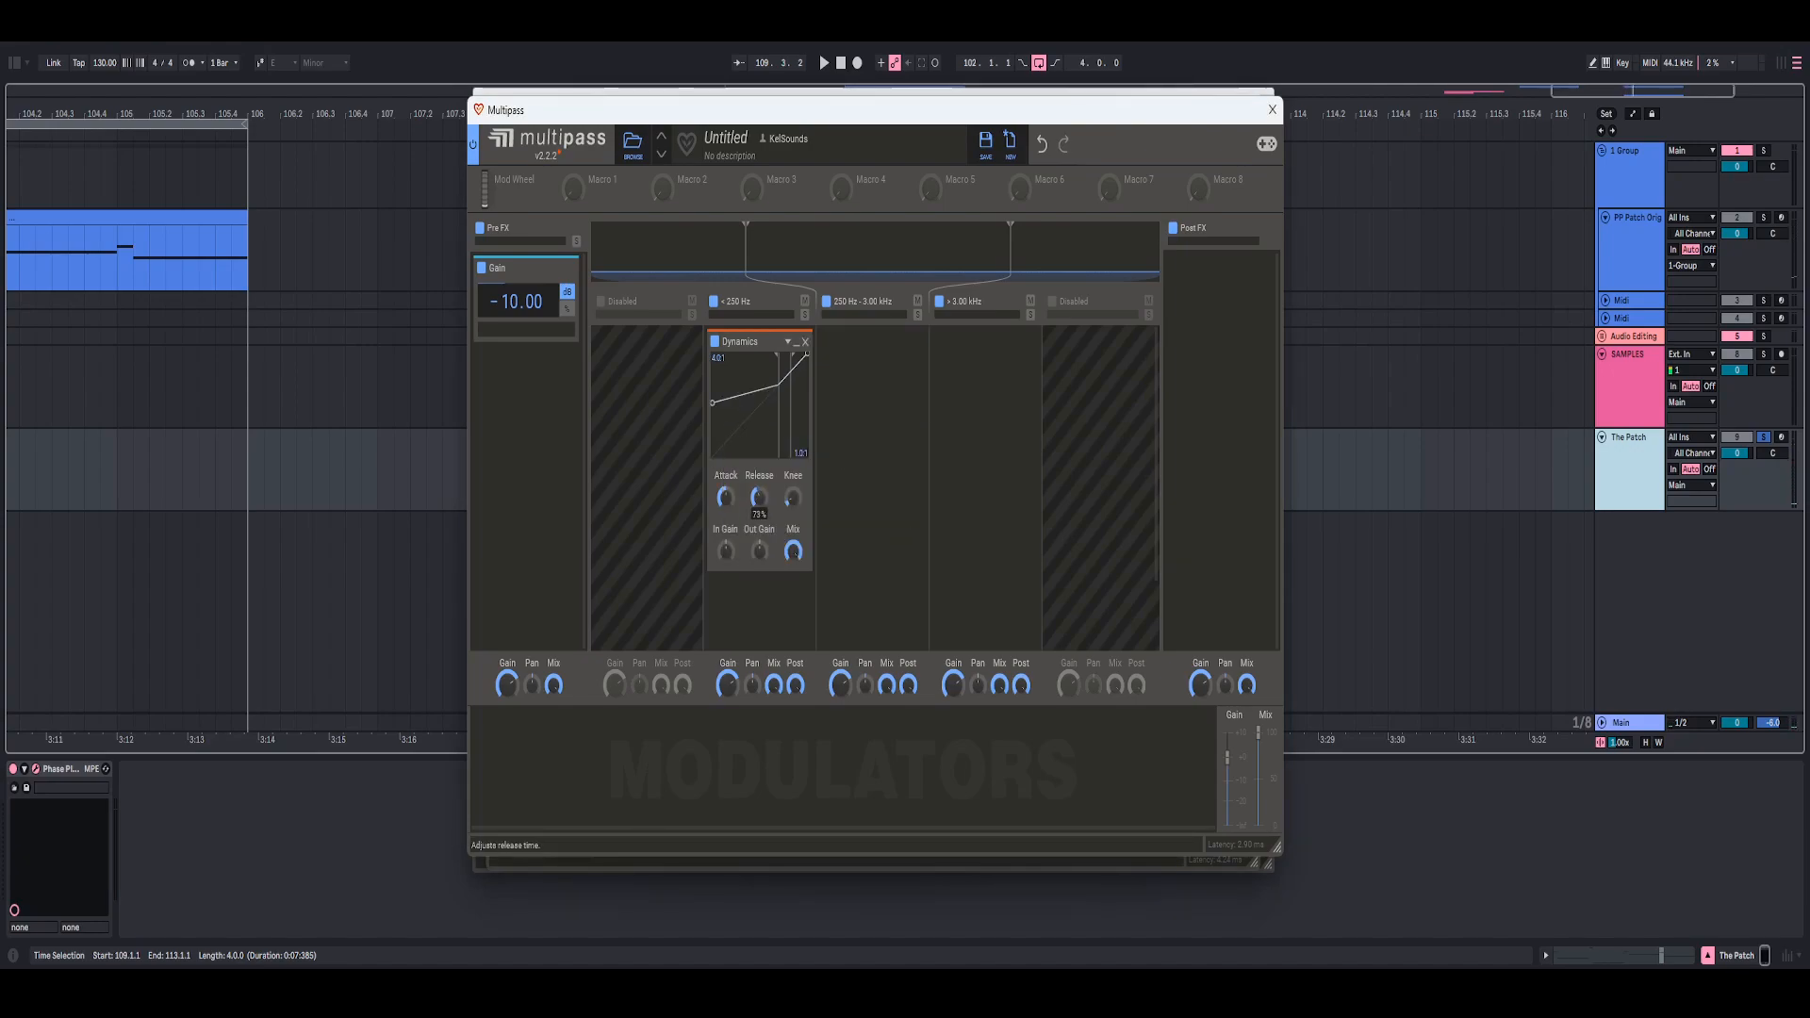
{"action": "key", "text": "space"}
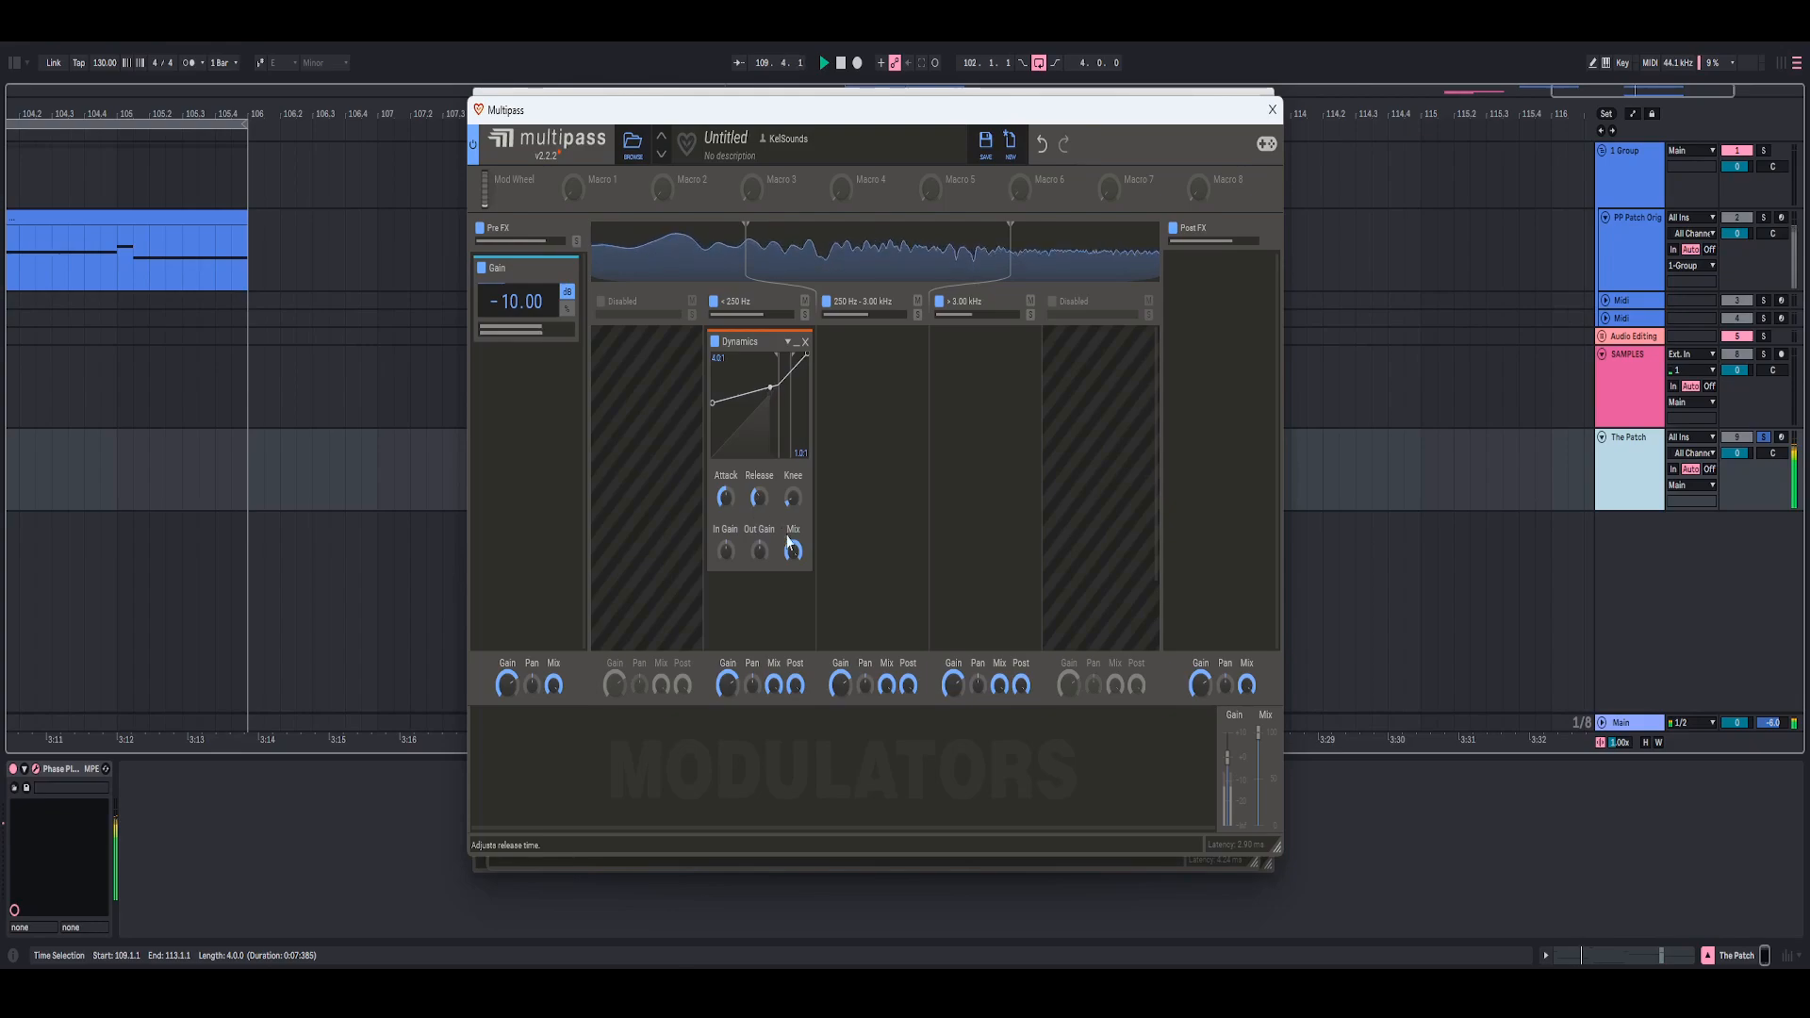
- Lower the mix of the low band's Dynamics to about 75% and audition that band soloed
{"action": "key", "text": "space"}
{"action": "key", "text": "space"}
{"action": "left_click_drag", "start_coordinate": [793, 550], "coordinate": [793, 588]}
{"action": "key", "text": "space"}
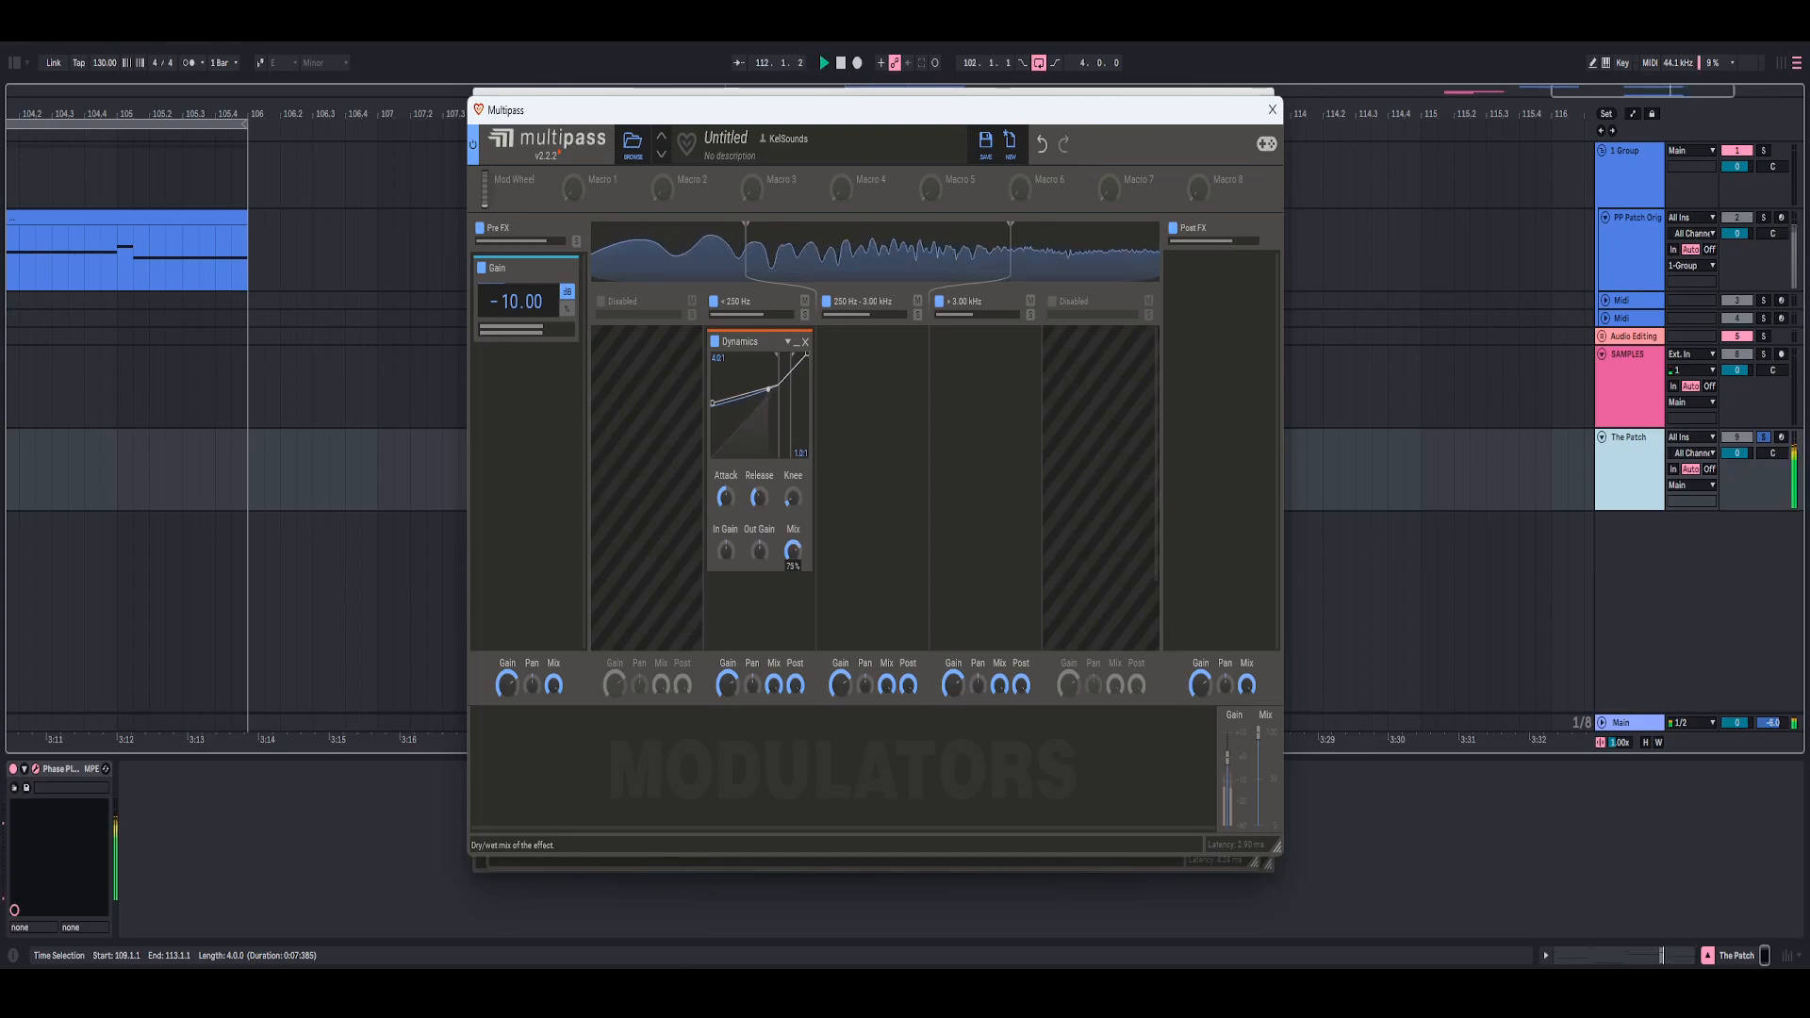
{"action": "left_click", "coordinate": [805, 317]}
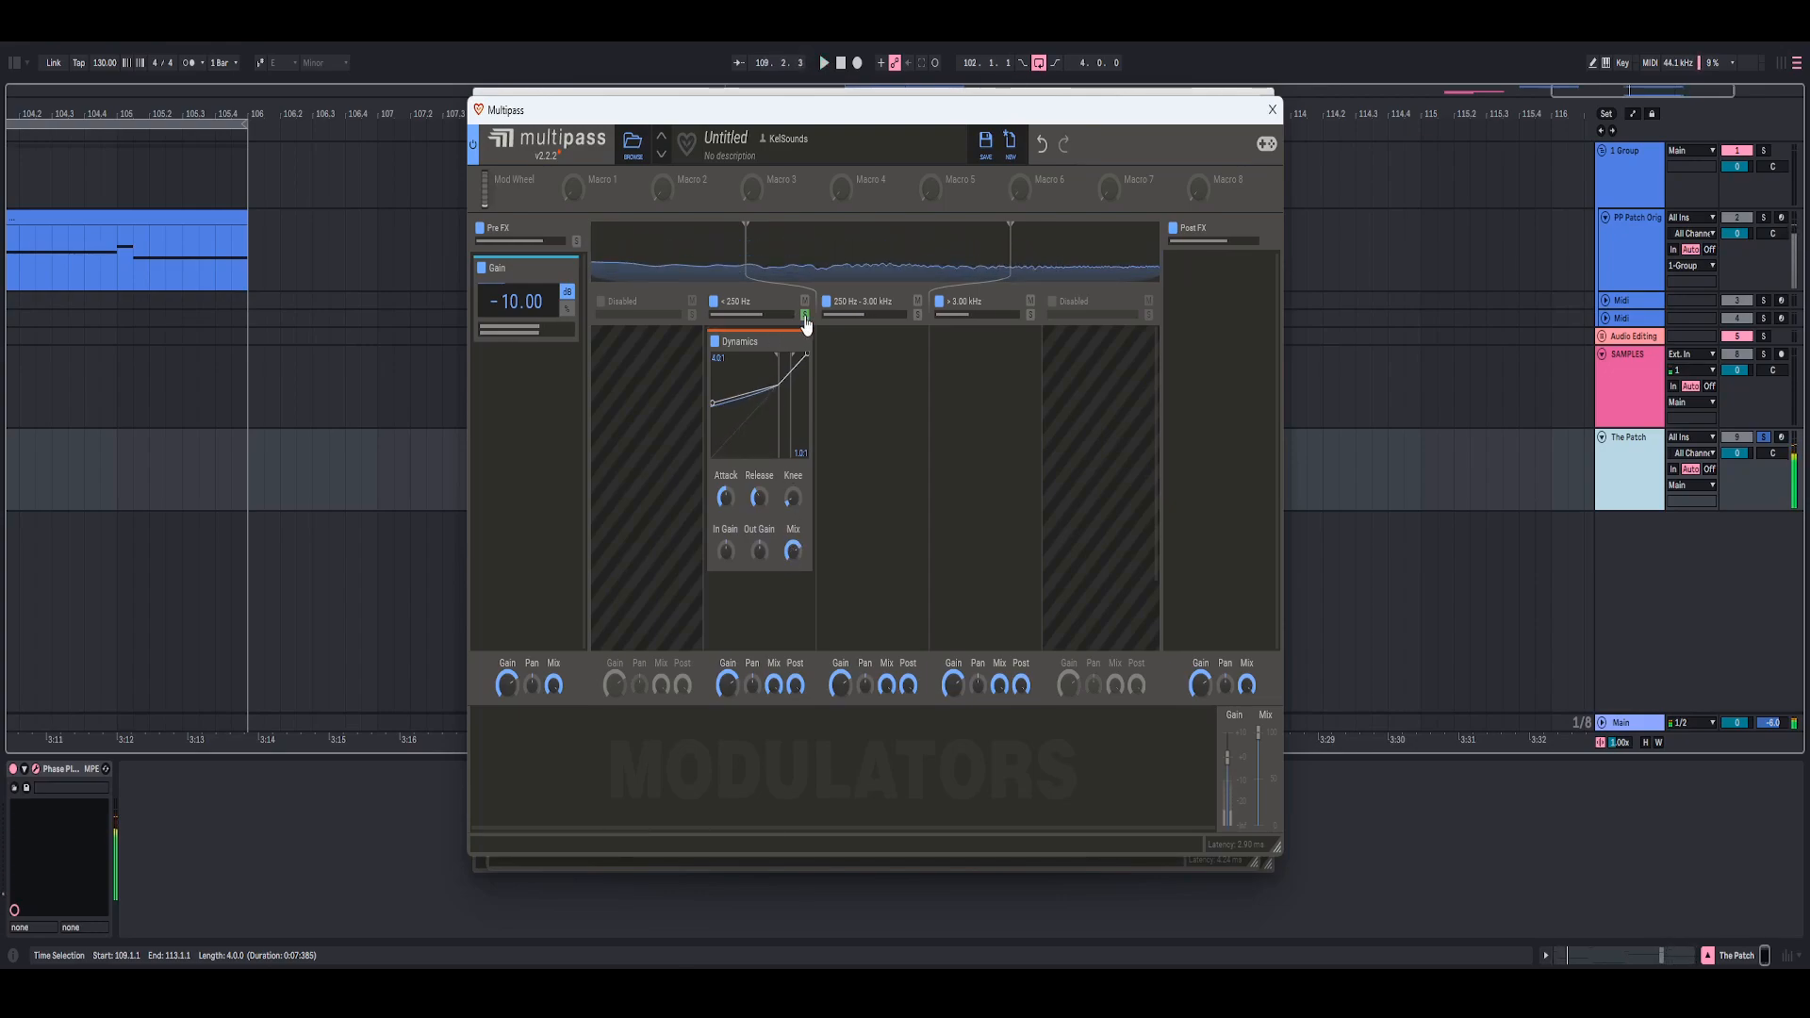
{"action": "left_click", "coordinate": [805, 316]}
- Add a Dynamics effect to the 250 Hz–3 kHz band and try out its ratios
{"action": "double_click", "coordinate": [838, 328]}
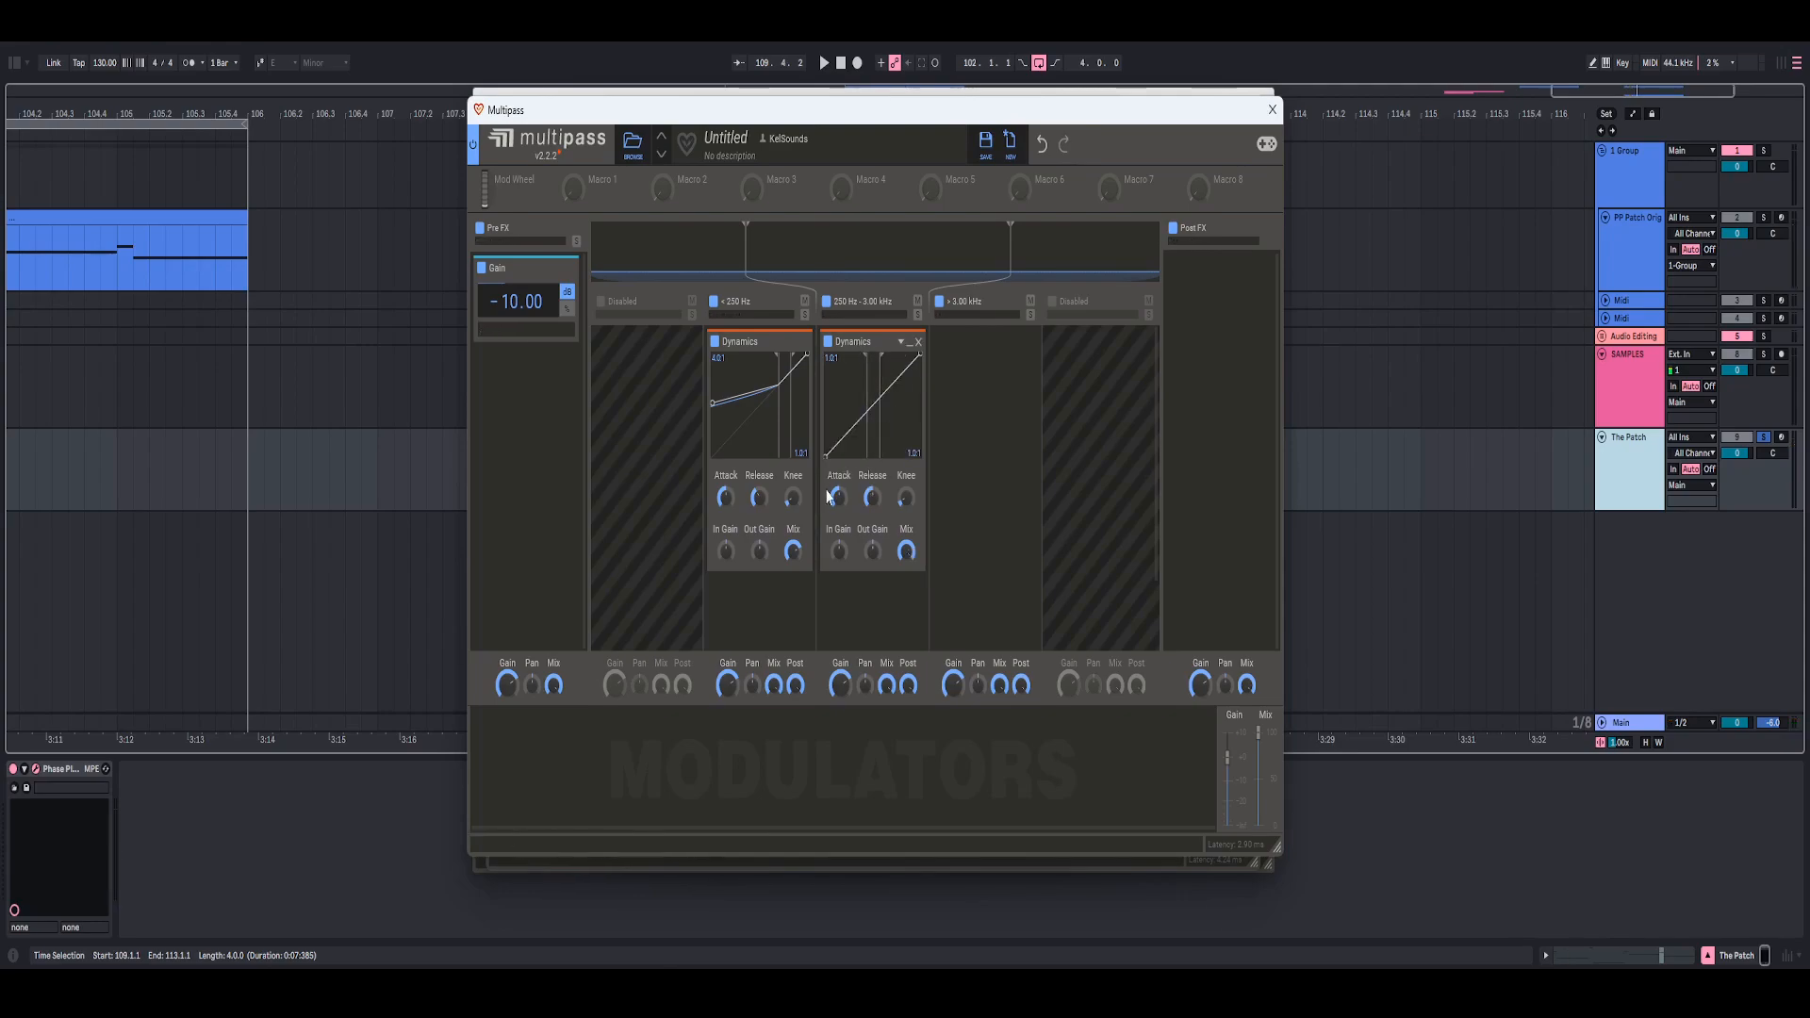
{"action": "key", "text": "space"}
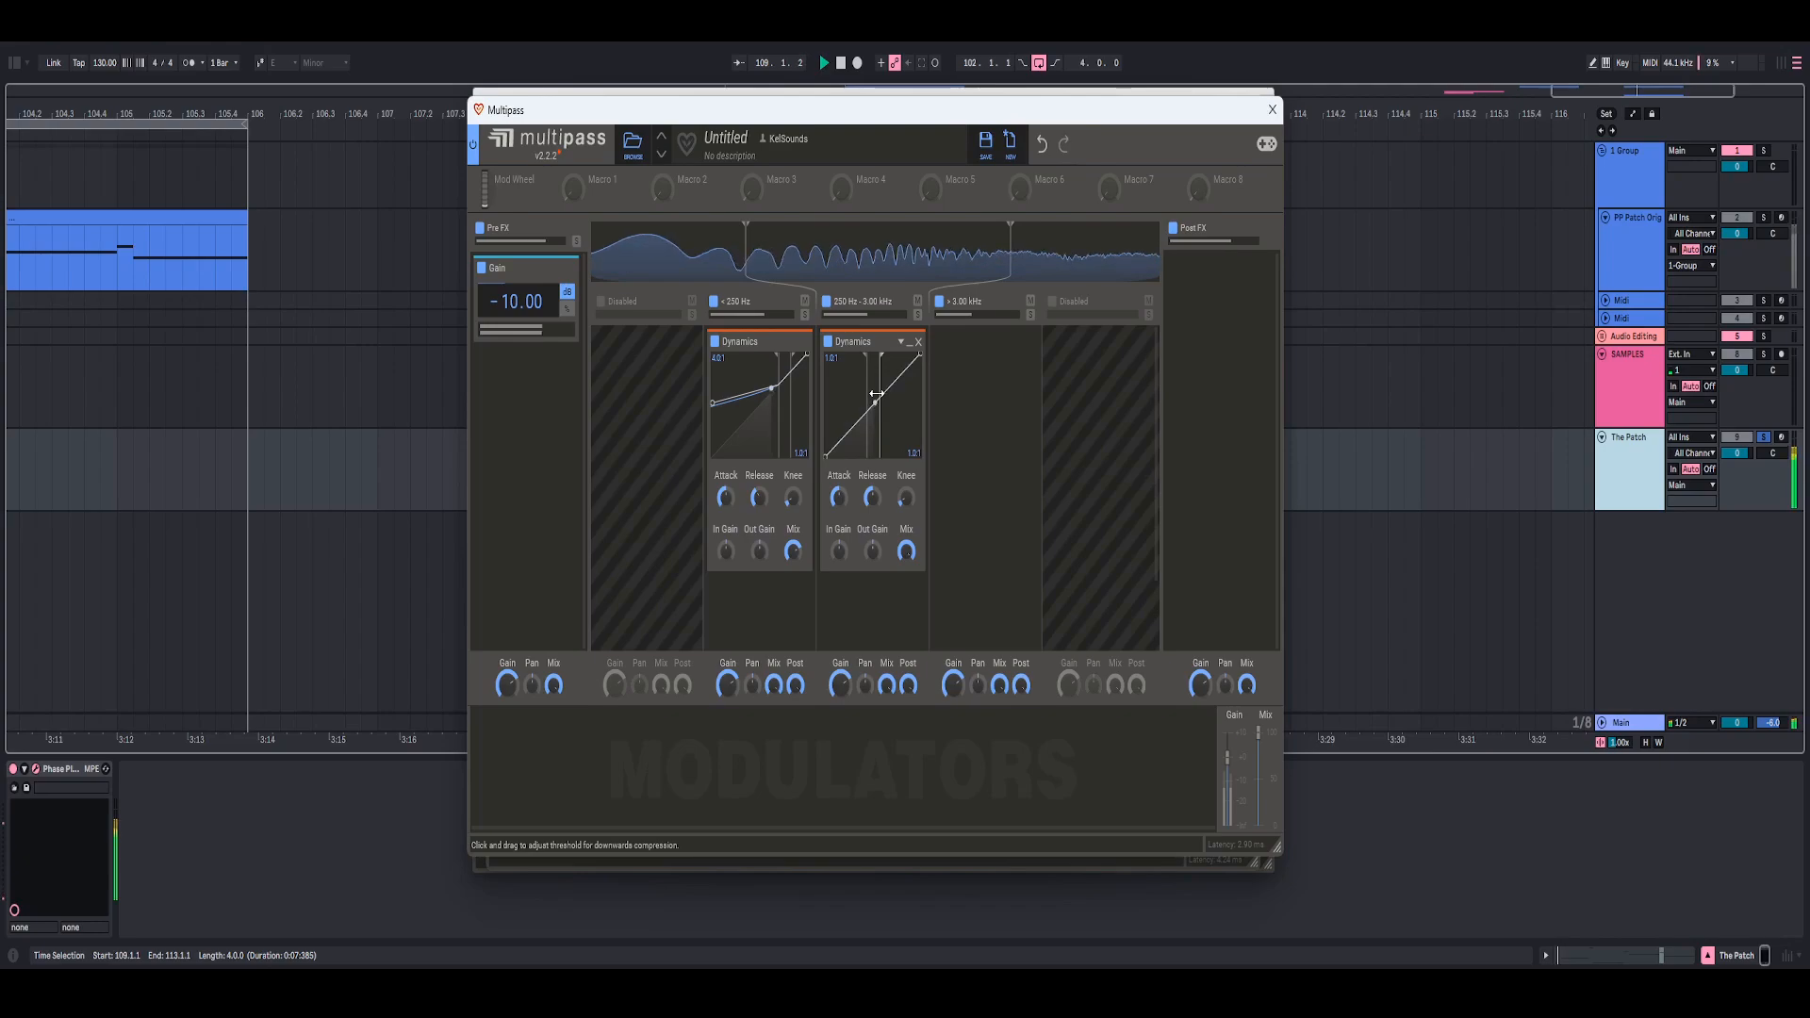
{"action": "key", "text": "space"}
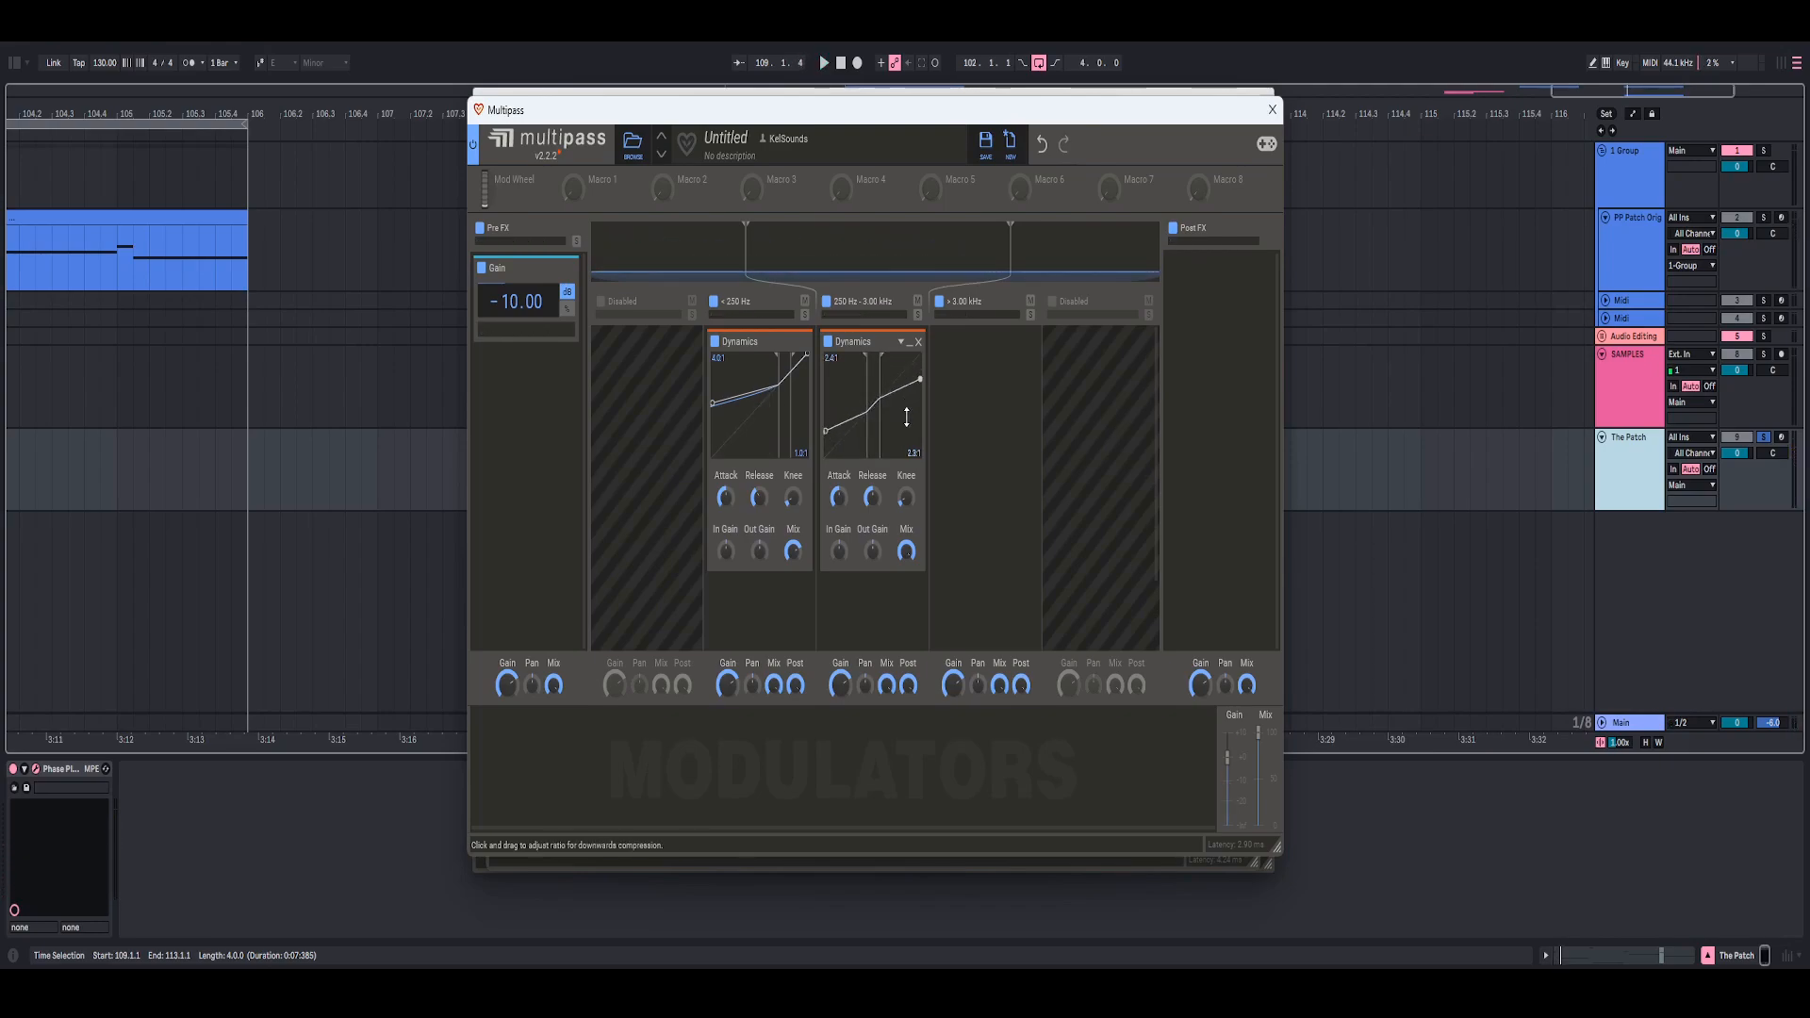
{"action": "left_click_drag", "start_coordinate": [837, 432], "coordinate": [837, 556]}
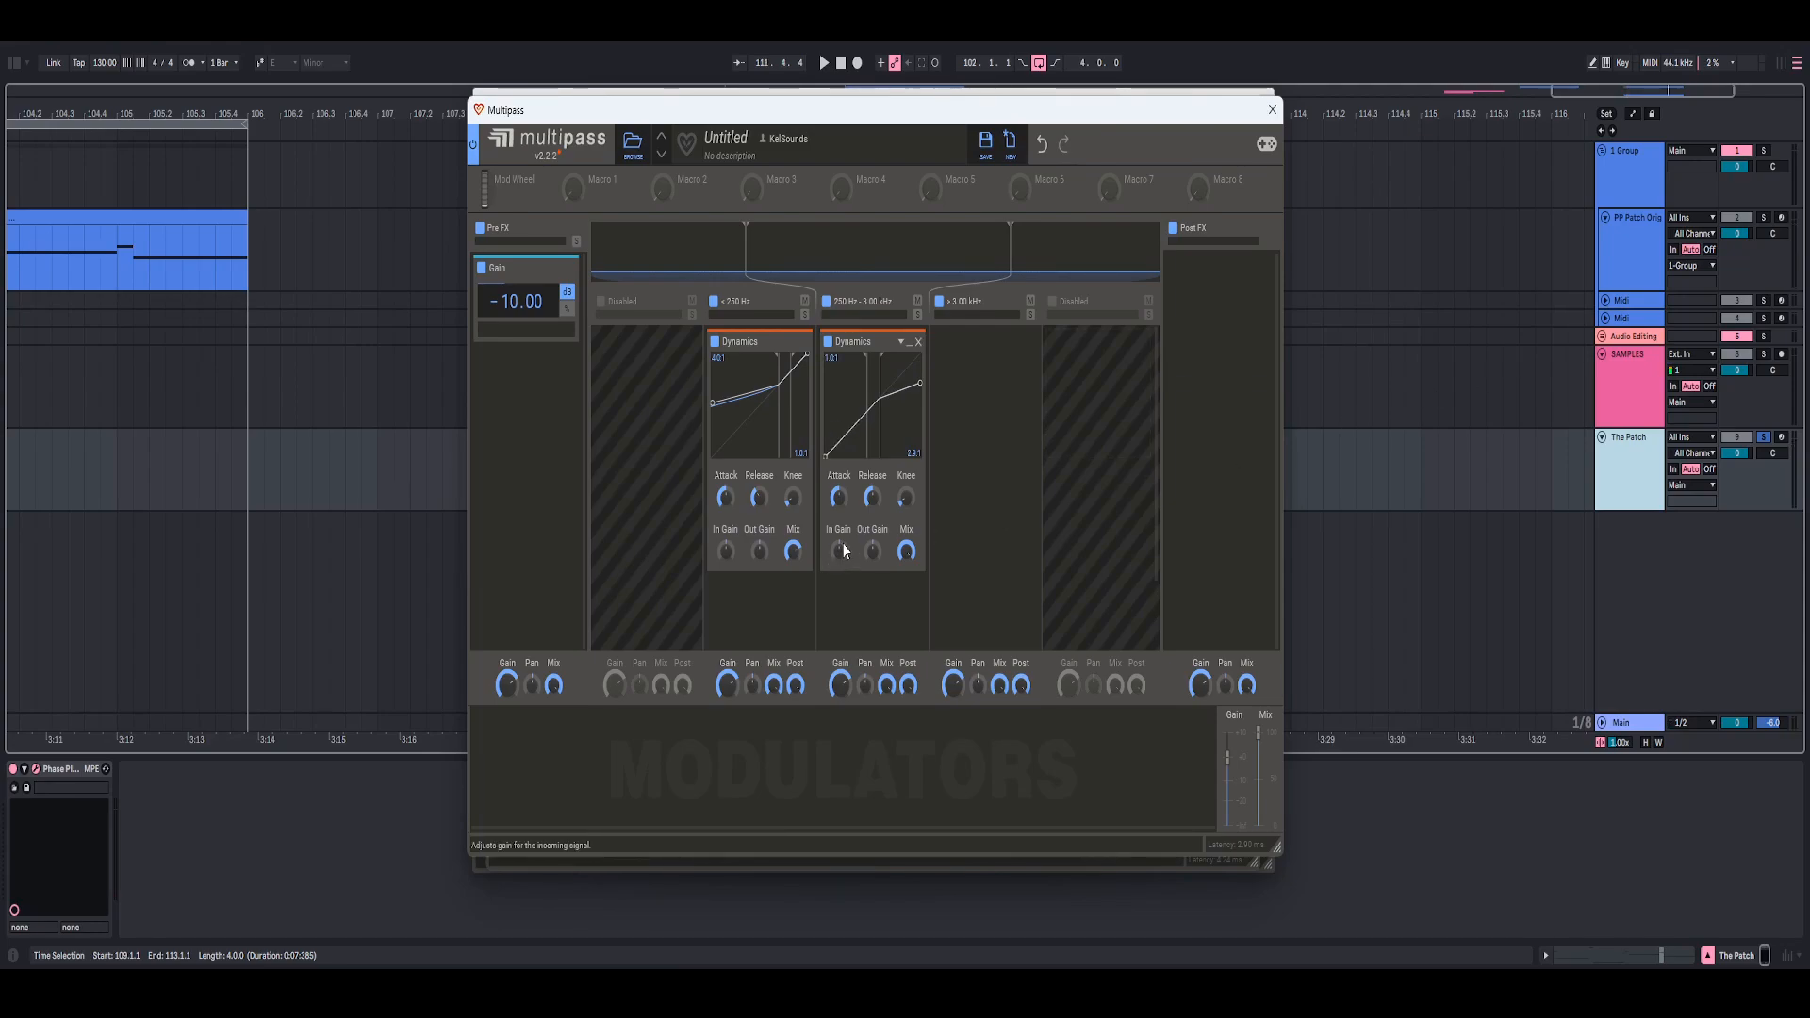
{"action": "right_click", "coordinate": [840, 552]}
{"action": "key", "text": "Escape"}
- Set the mid band Dynamics' low threshold to -26 dB and its low ratio to 4:1
{"action": "right_click", "coordinate": [867, 397]}
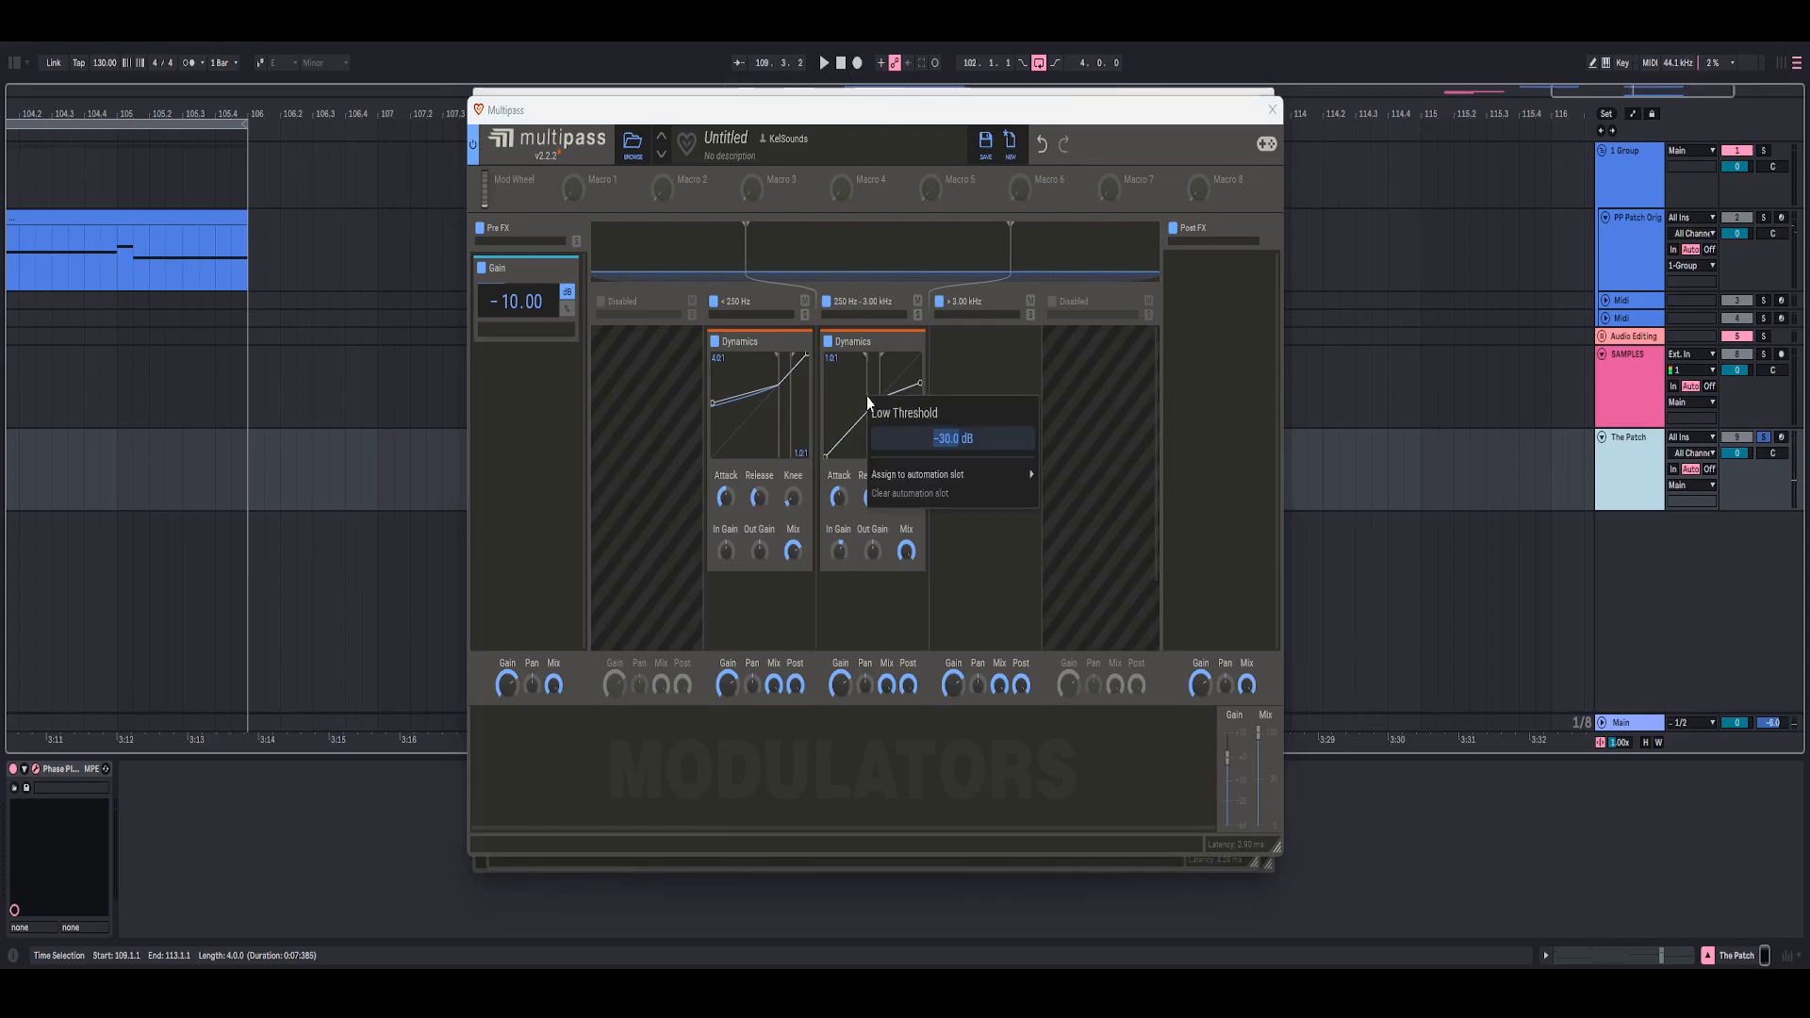
{"action": "type", "text": "-26"}
{"action": "key", "text": "Return"}
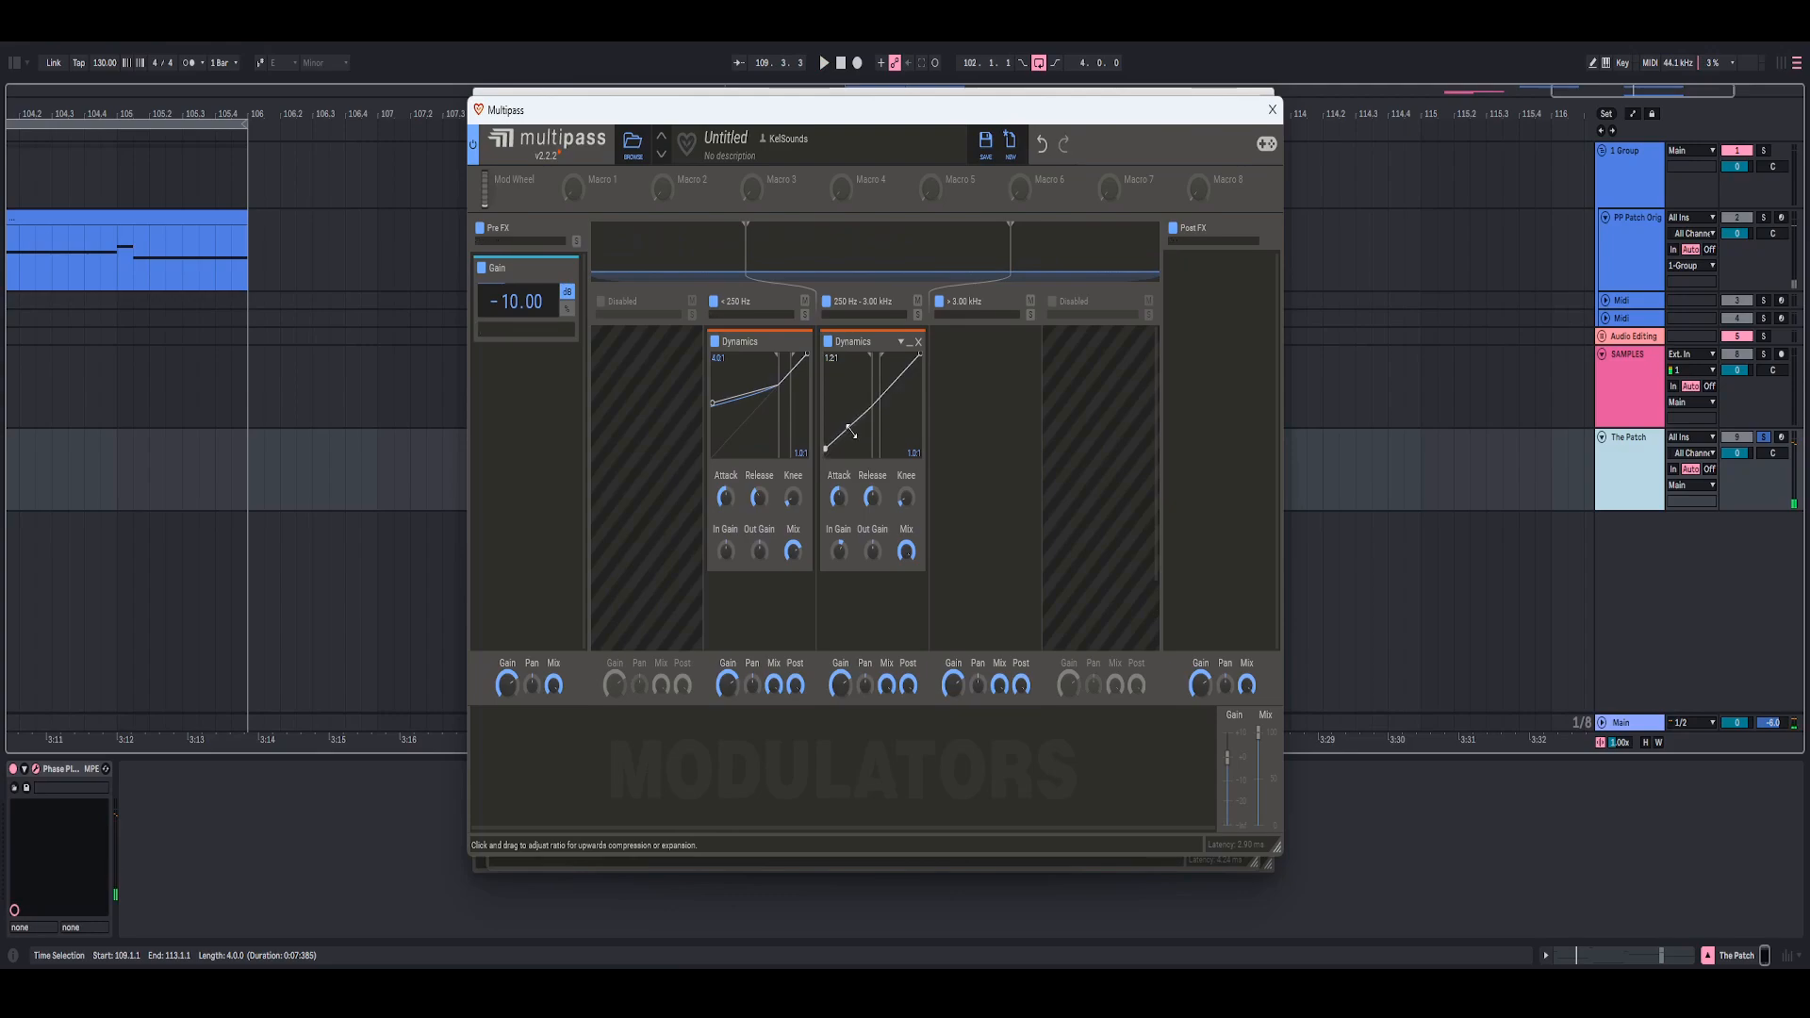
{"action": "left_click_drag", "start_coordinate": [851, 432], "coordinate": [839, 452]}
{"action": "right_click", "coordinate": [840, 452]}
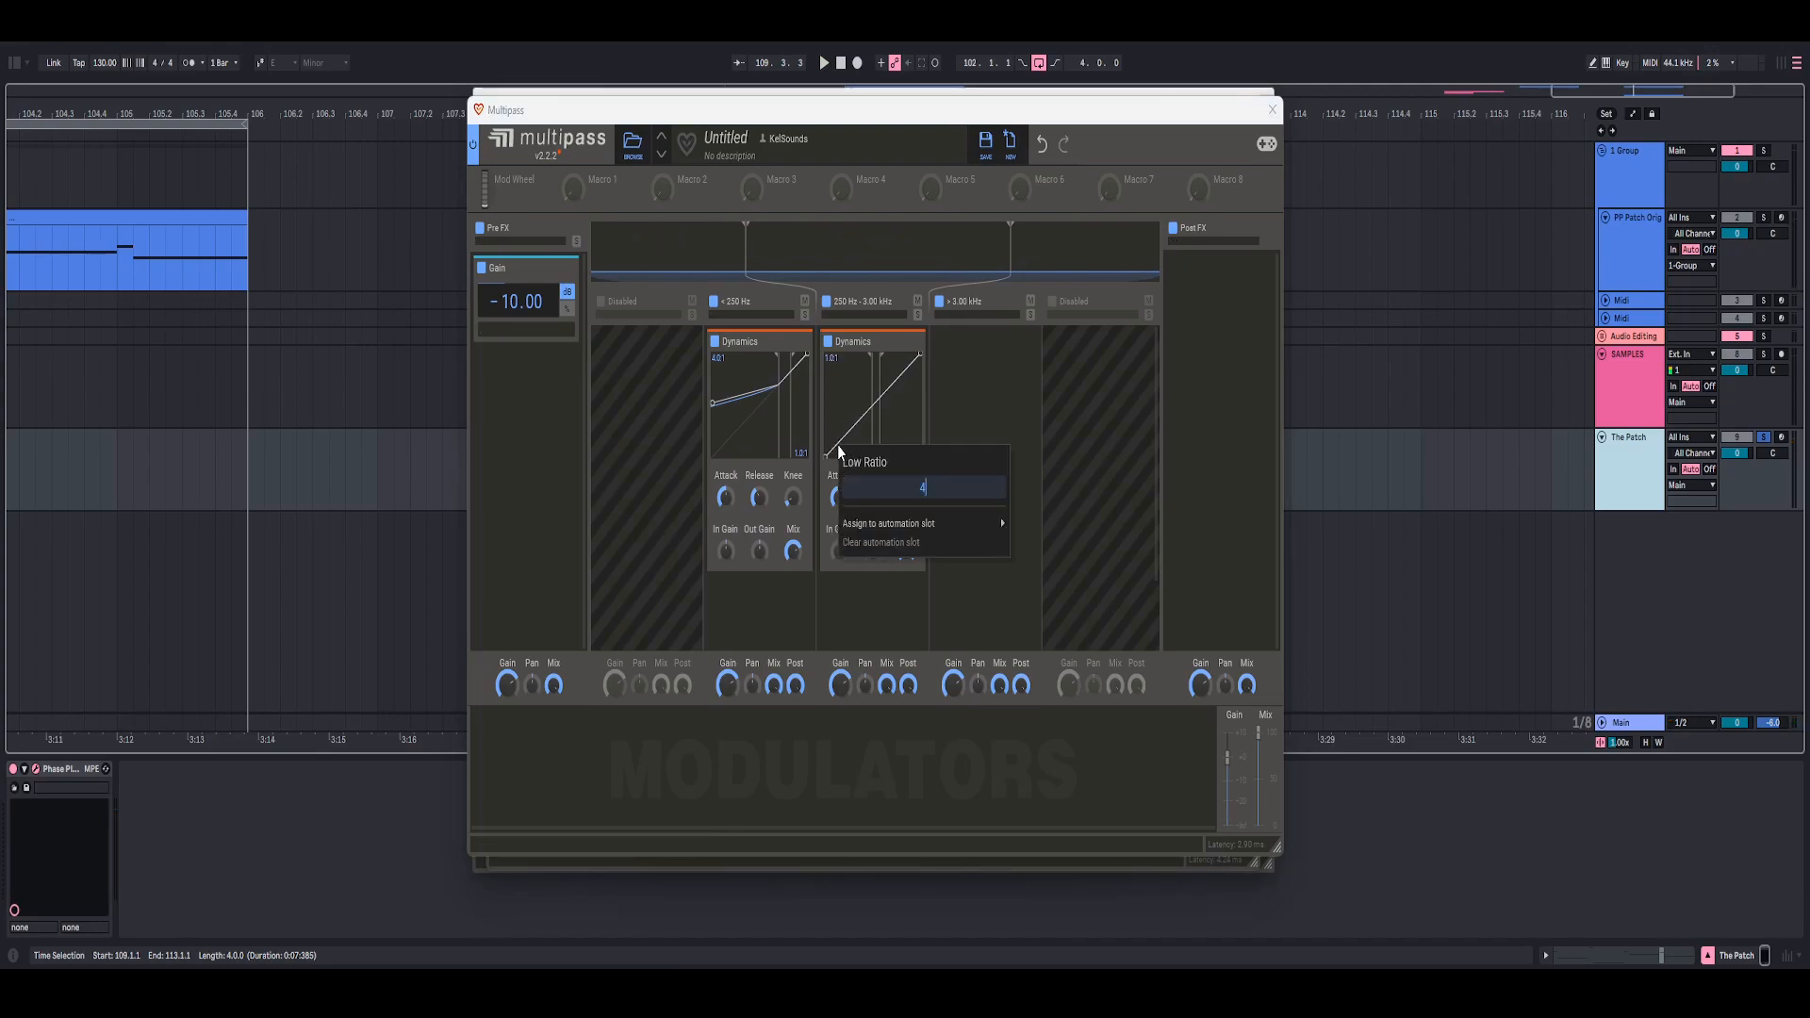
{"action": "type", "text": "4"}
{"action": "key", "text": "Return"}
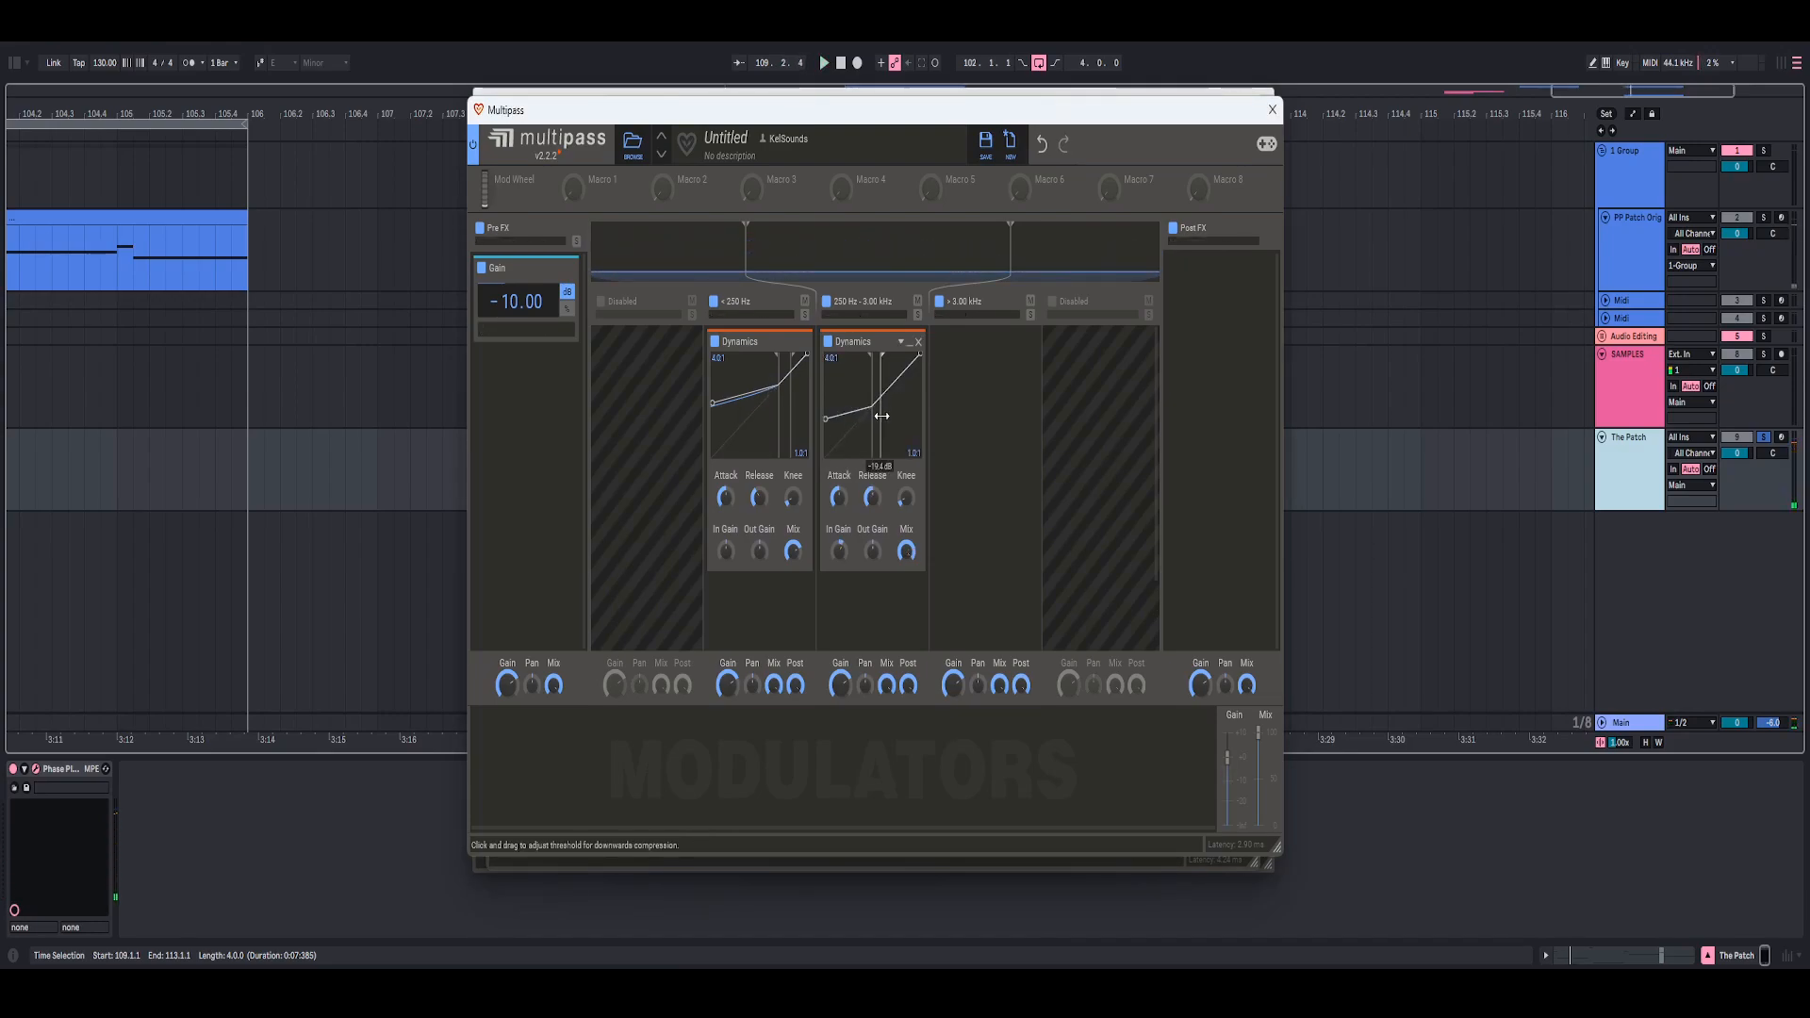
- Set the mid band Dynamics' high threshold to -17 dB and its high ratio to 7:1
{"action": "left_click_drag", "start_coordinate": [881, 415], "coordinate": [877, 416]}
{"action": "right_click", "coordinate": [880, 416]}
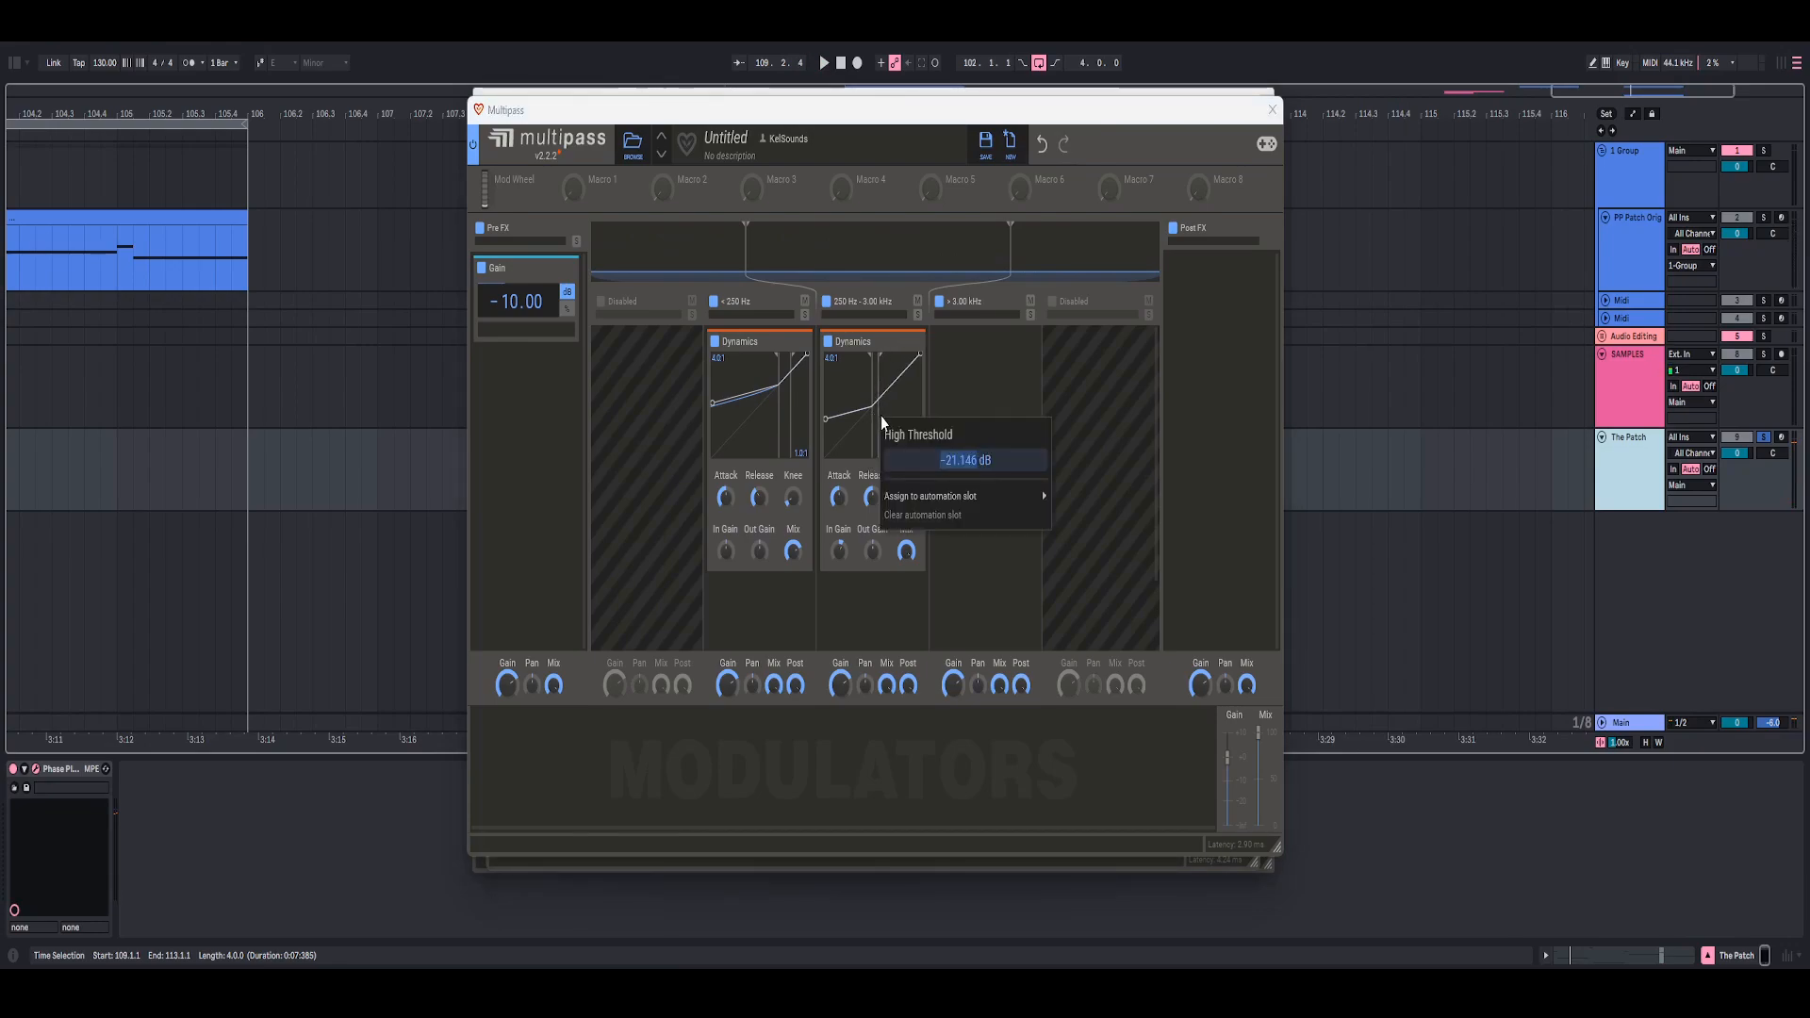
{"action": "type", "text": "-17"}
{"action": "key", "text": "Return"}
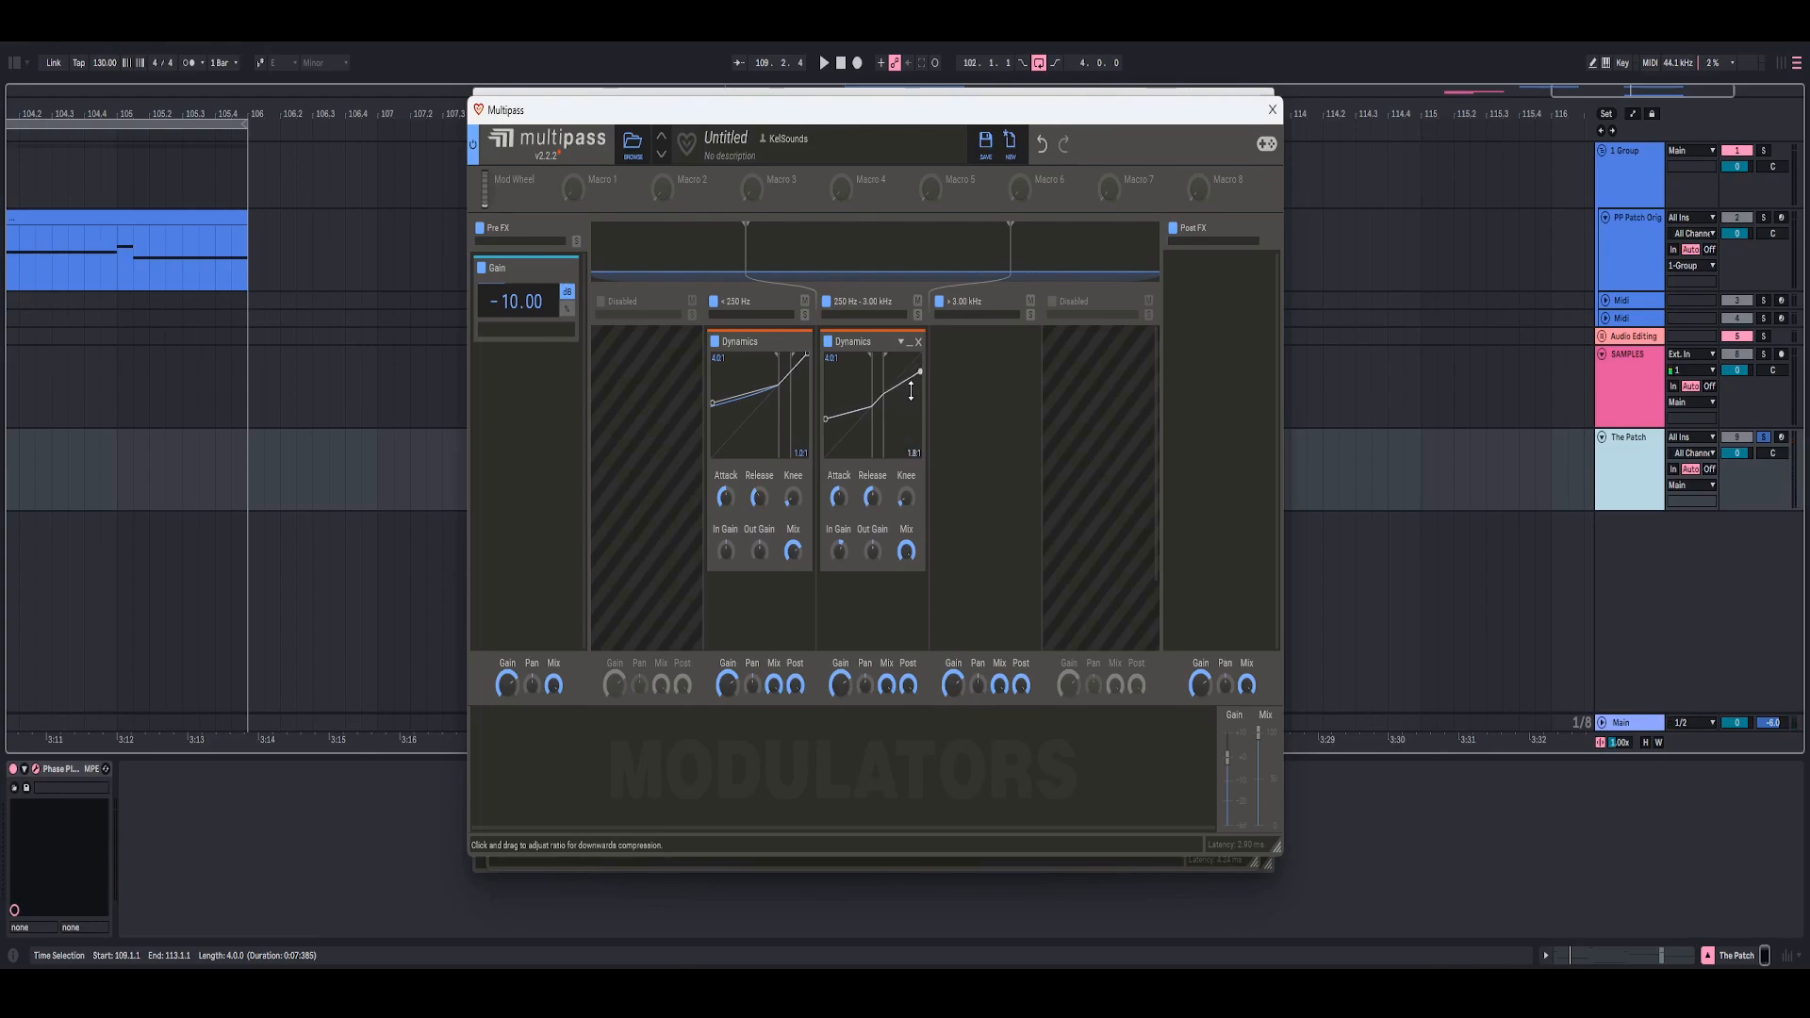
{"action": "right_click", "coordinate": [912, 389]}
{"action": "type", "text": "7"}
{"action": "key", "text": "Return"}
- Play the patch and compare the mid band with its Dynamics bypassed and enabled
{"action": "key", "text": "space"}
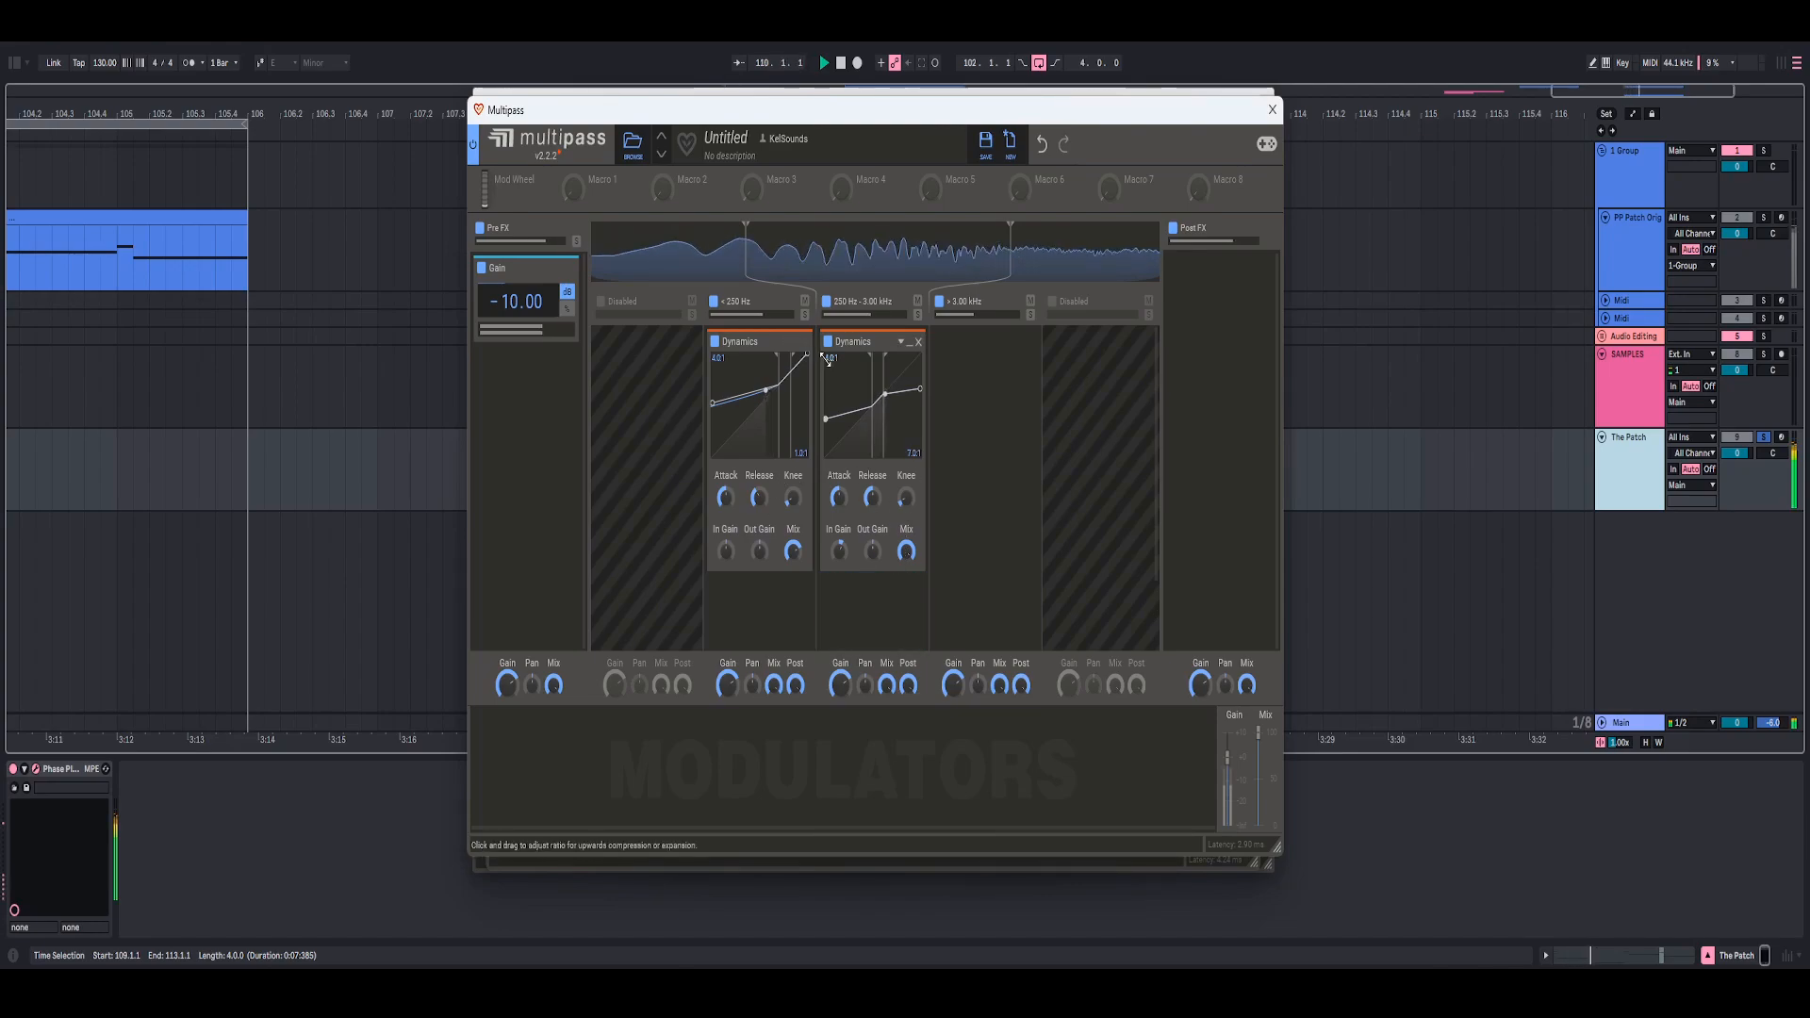
{"action": "left_click", "coordinate": [828, 342]}
{"action": "left_click", "coordinate": [829, 343]}
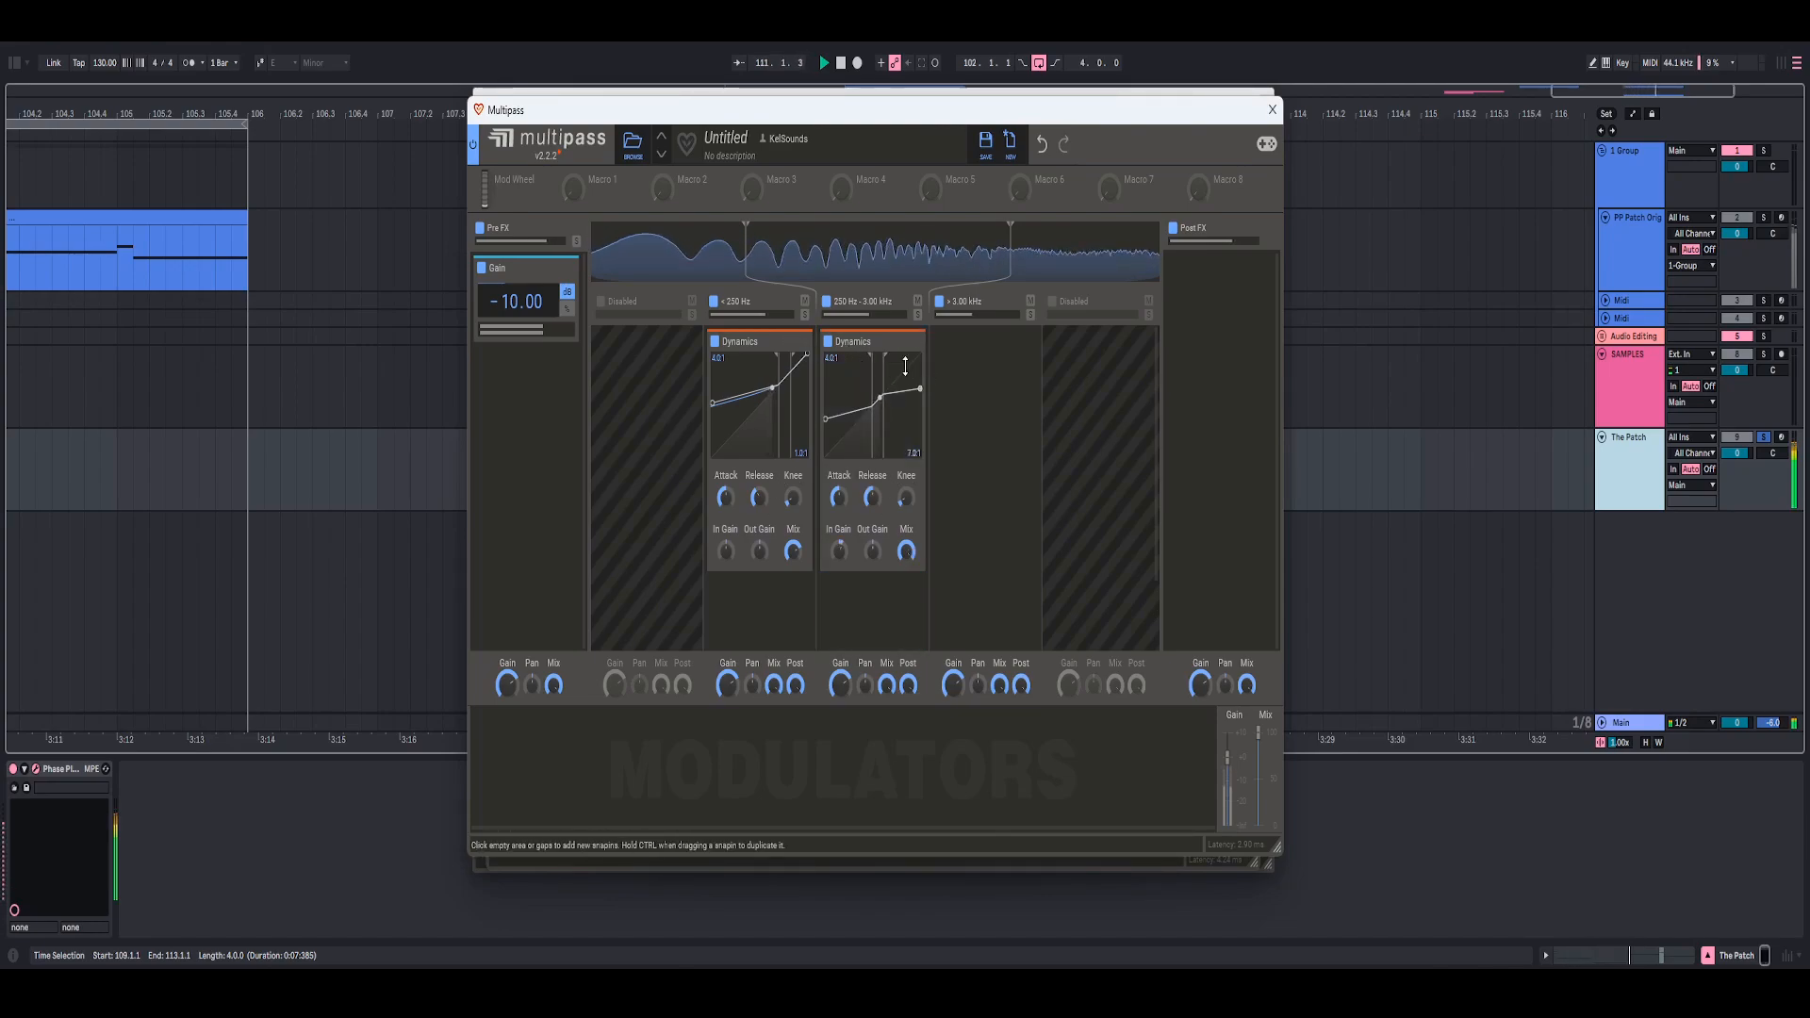
{"action": "key", "text": "space"}
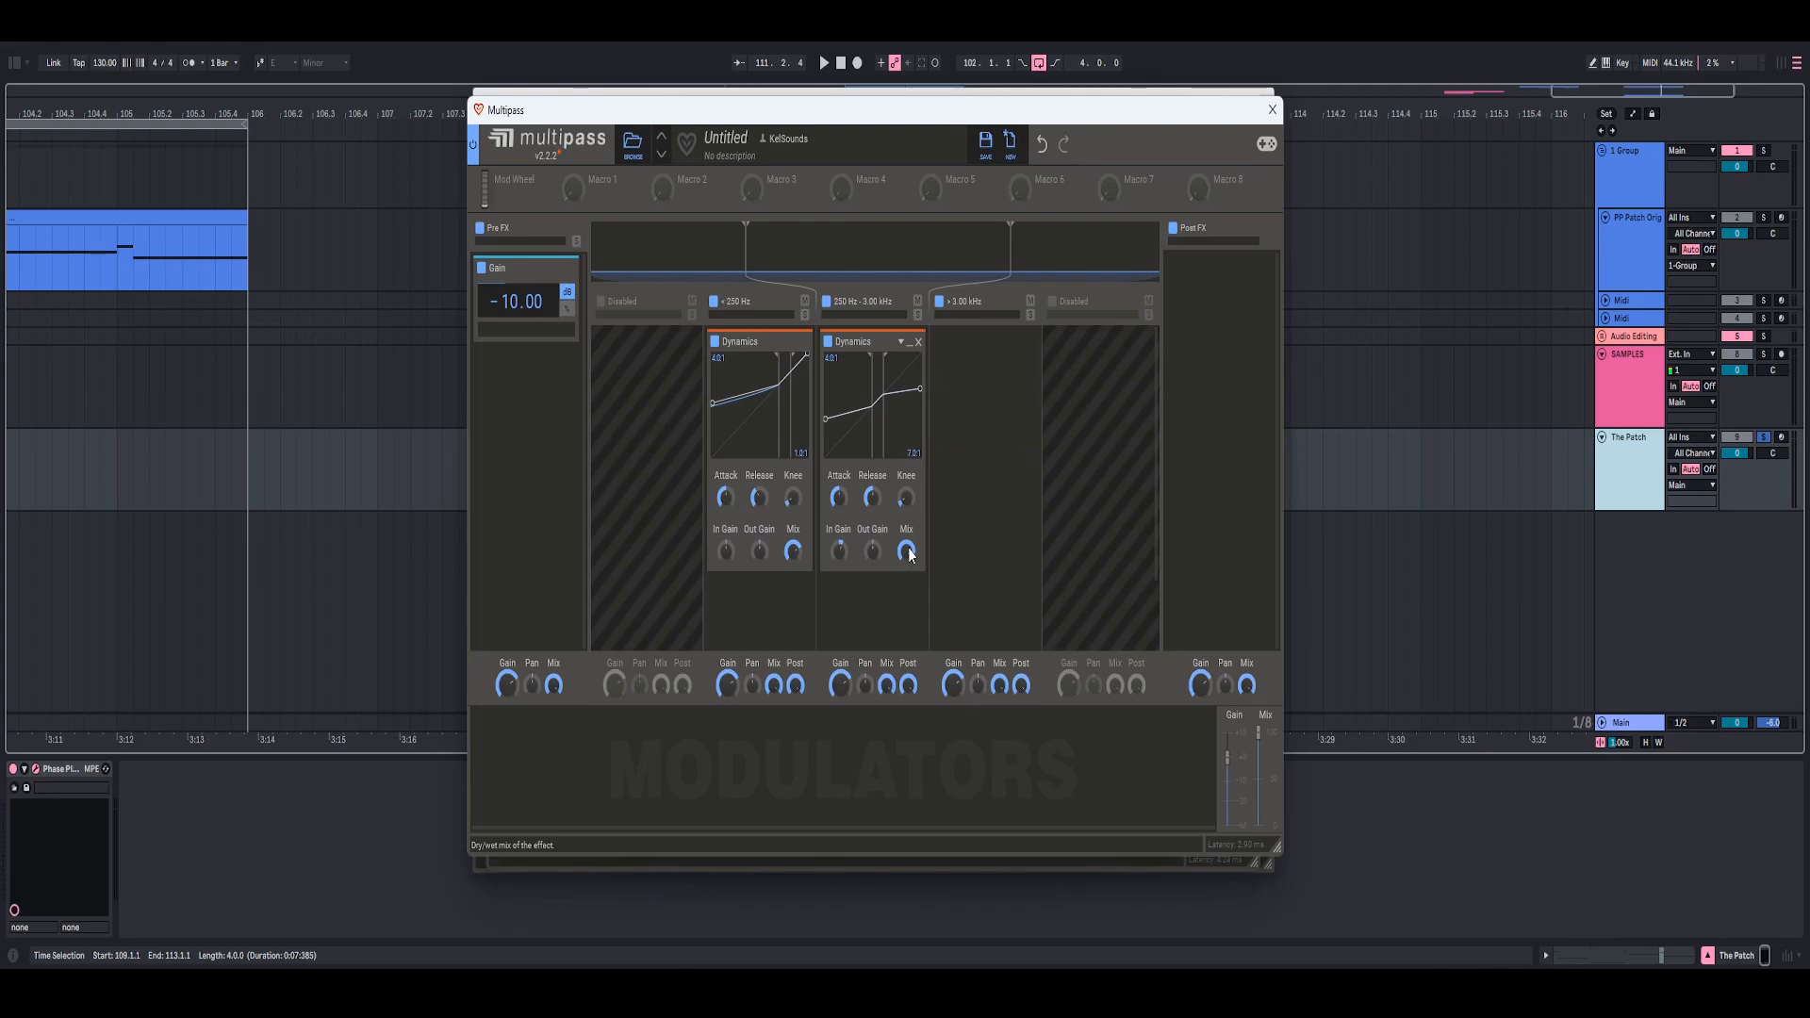
- Lower the mix of the mid band's Dynamics and compare the sound with the effect off and on
{"action": "left_click_drag", "start_coordinate": [906, 551], "coordinate": [906, 603]}
{"action": "key", "text": "space"}
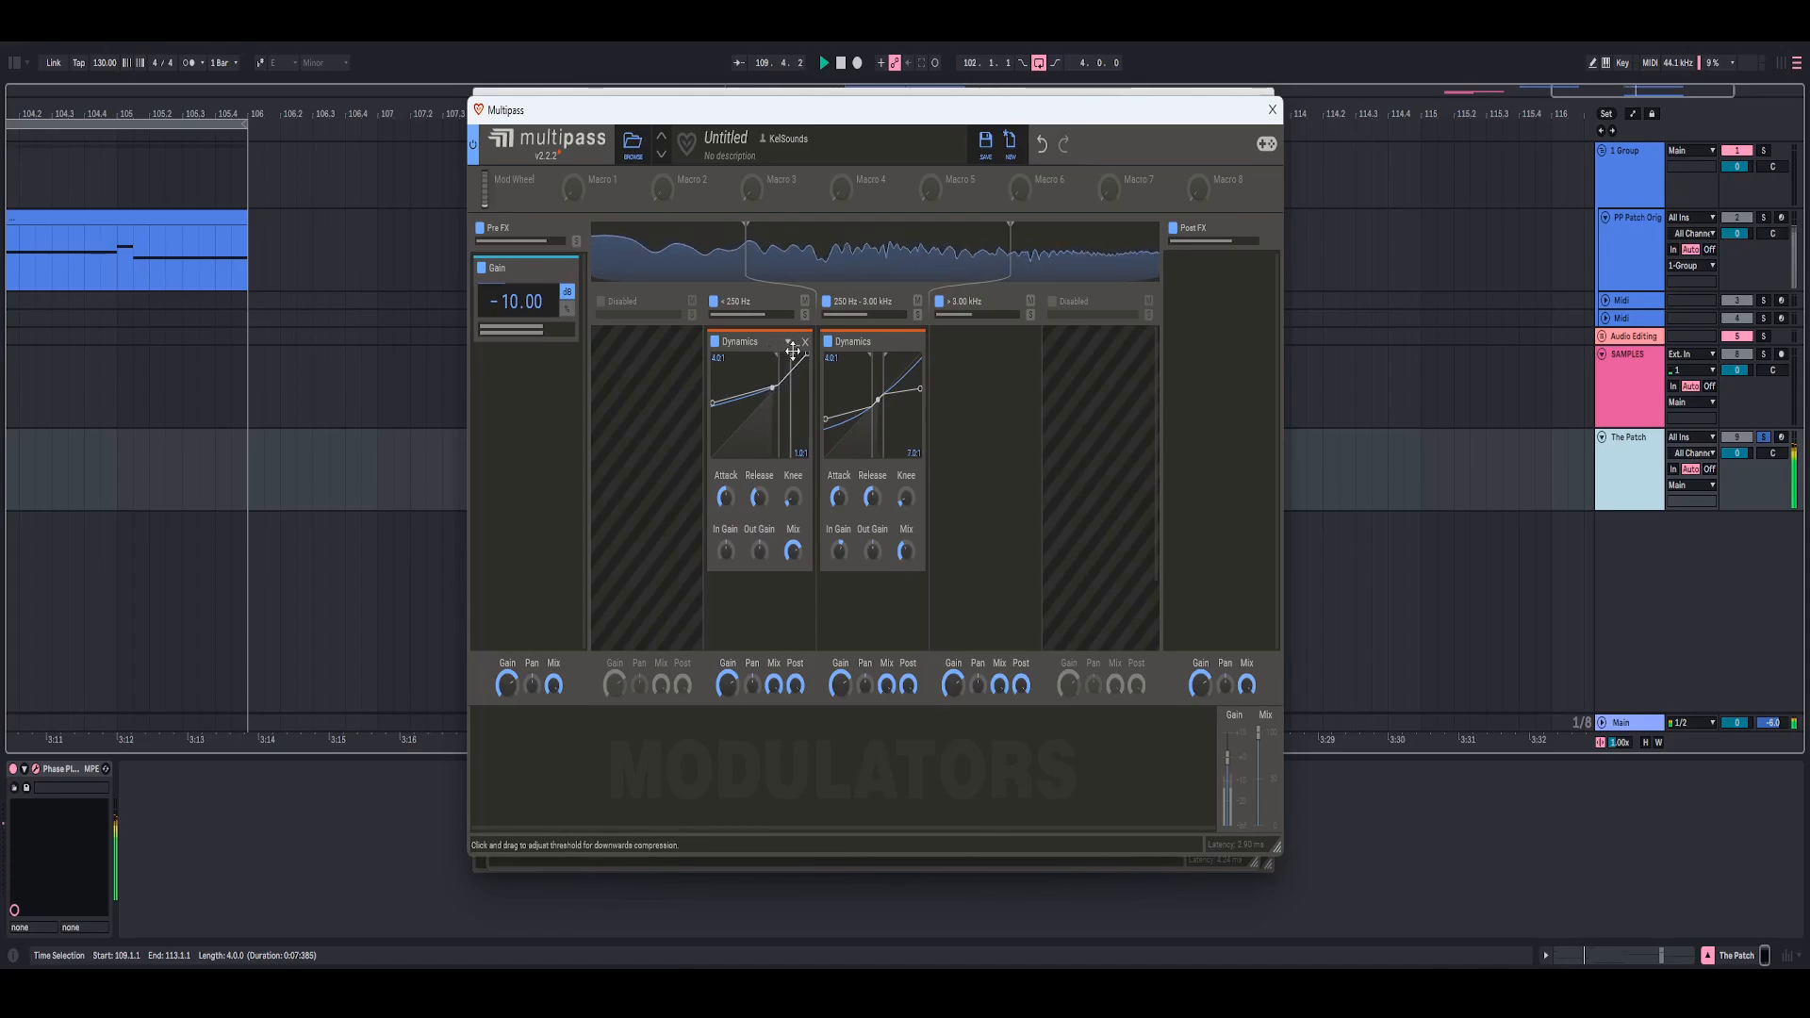
{"action": "left_click", "coordinate": [828, 342]}
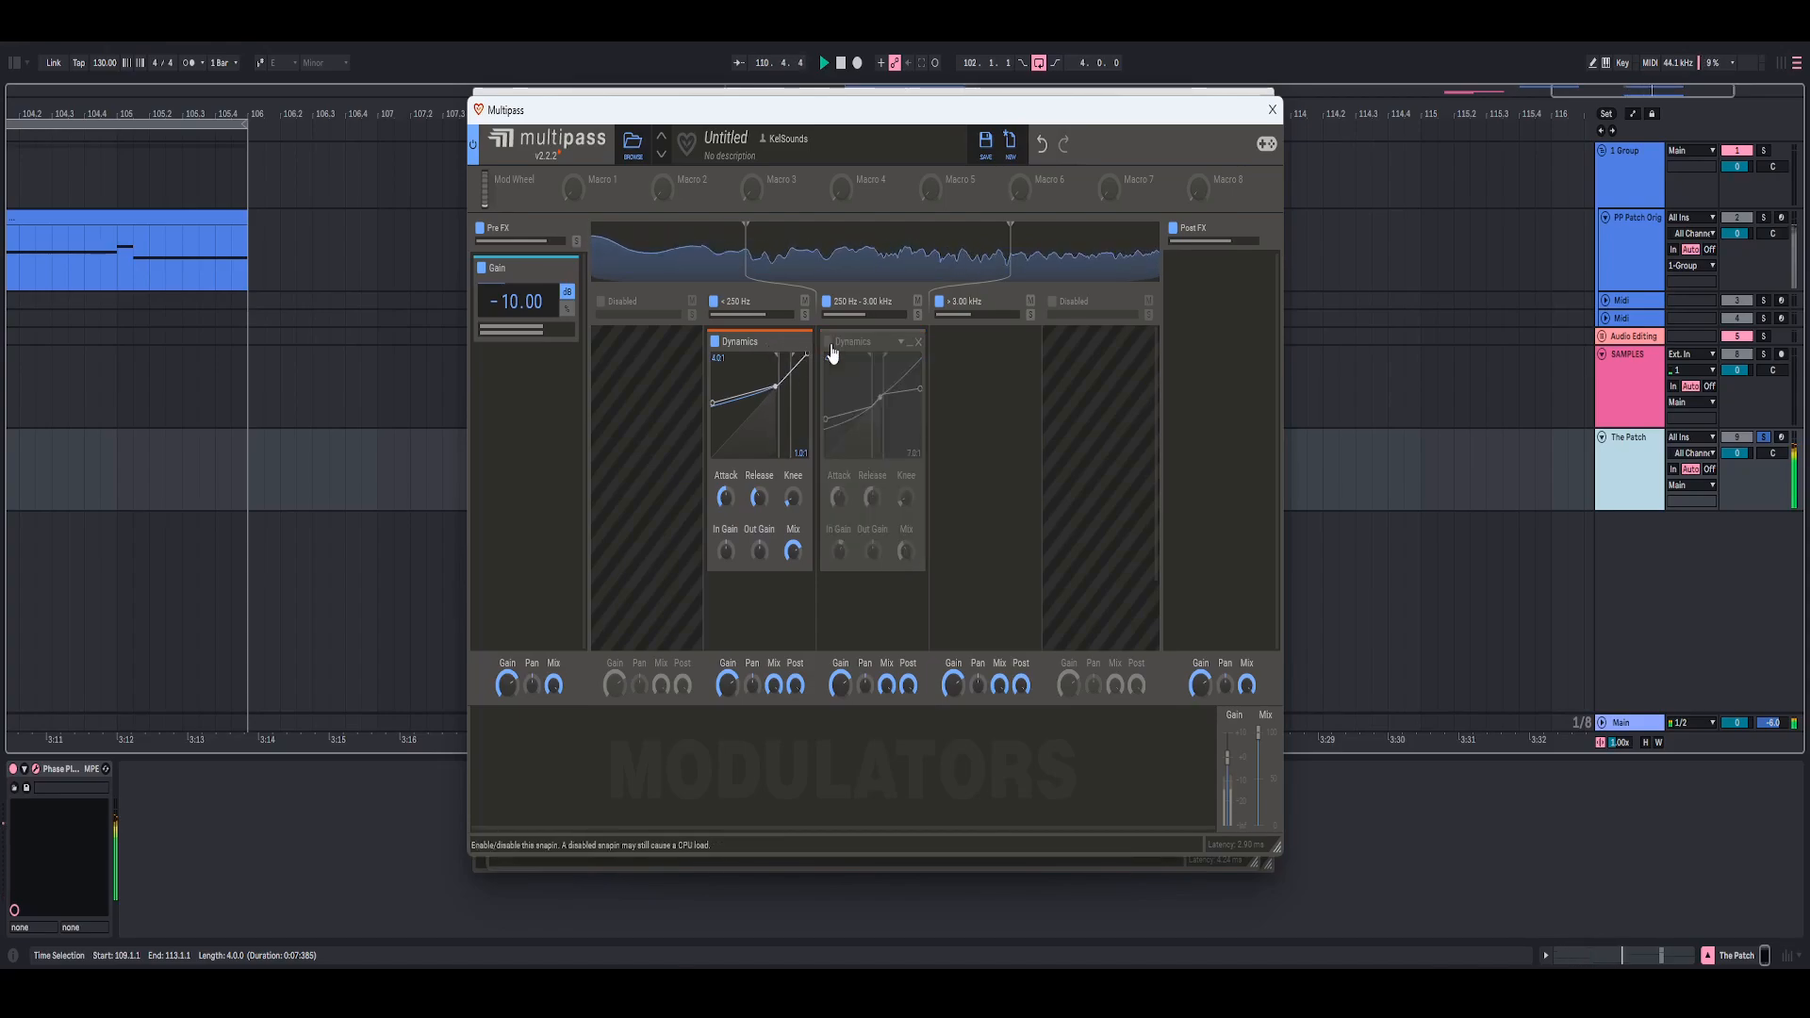
{"action": "left_click", "coordinate": [830, 341]}
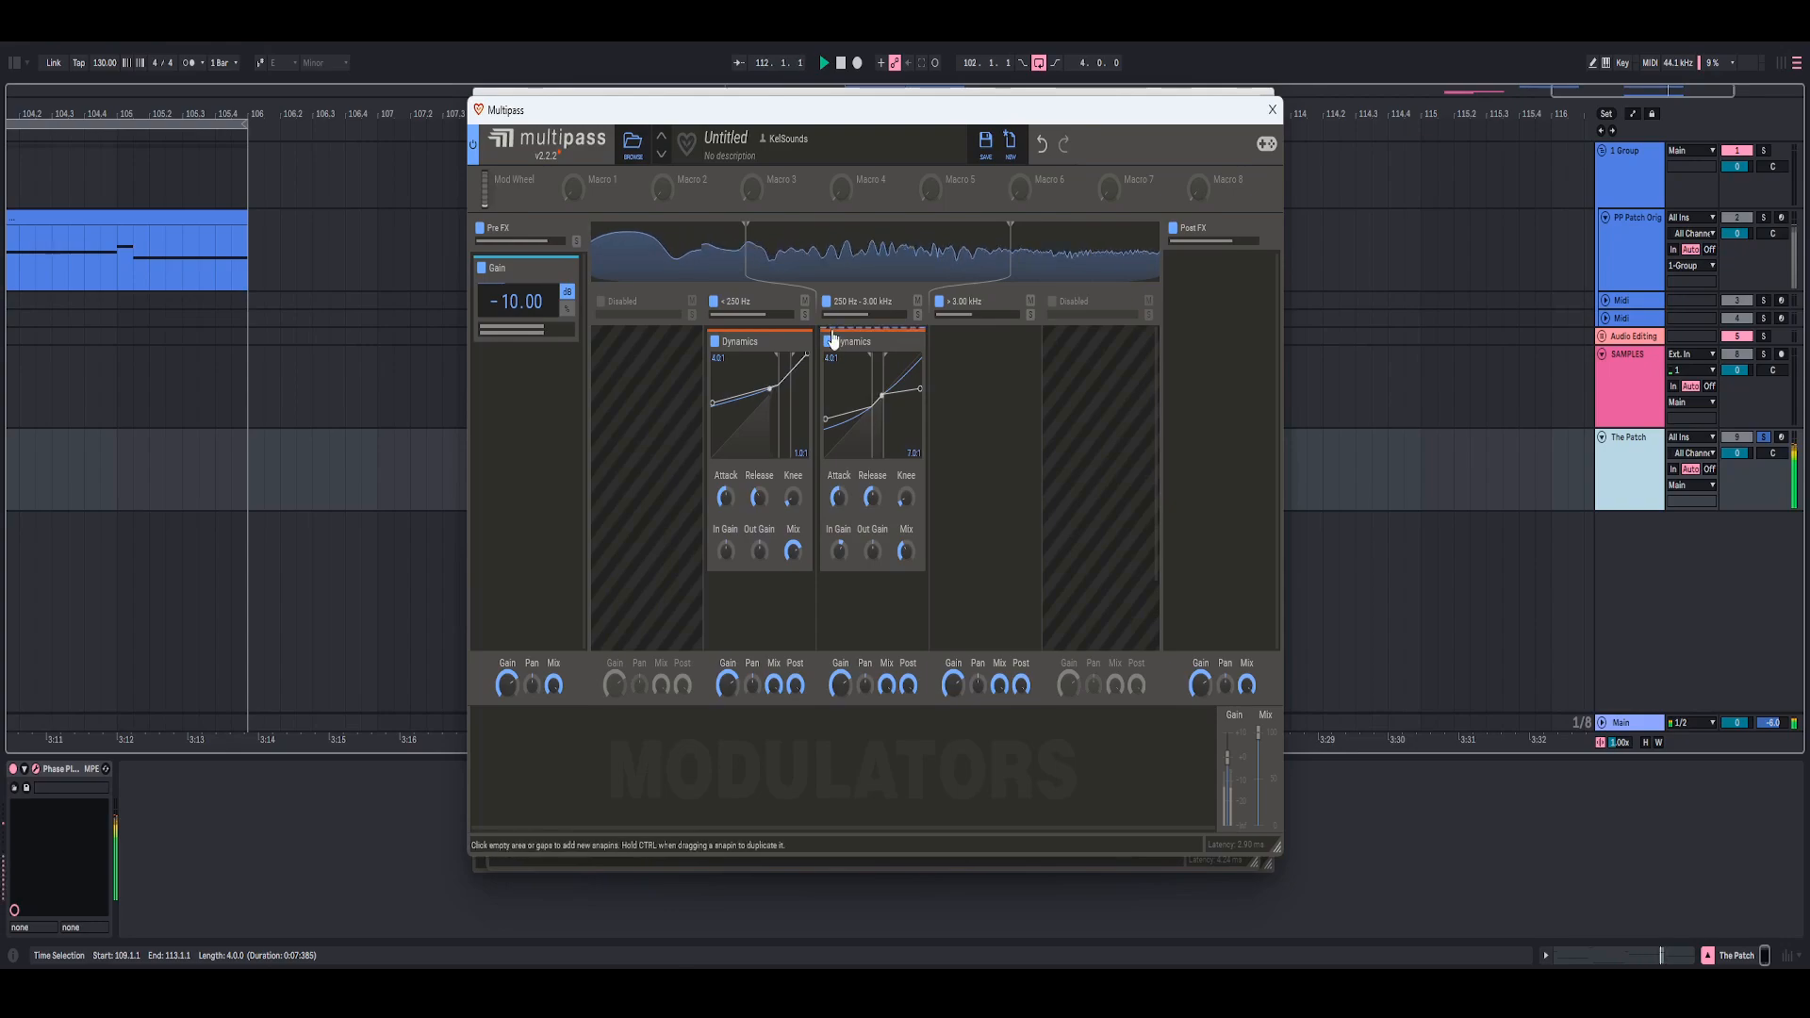
{"action": "key", "text": "space"}
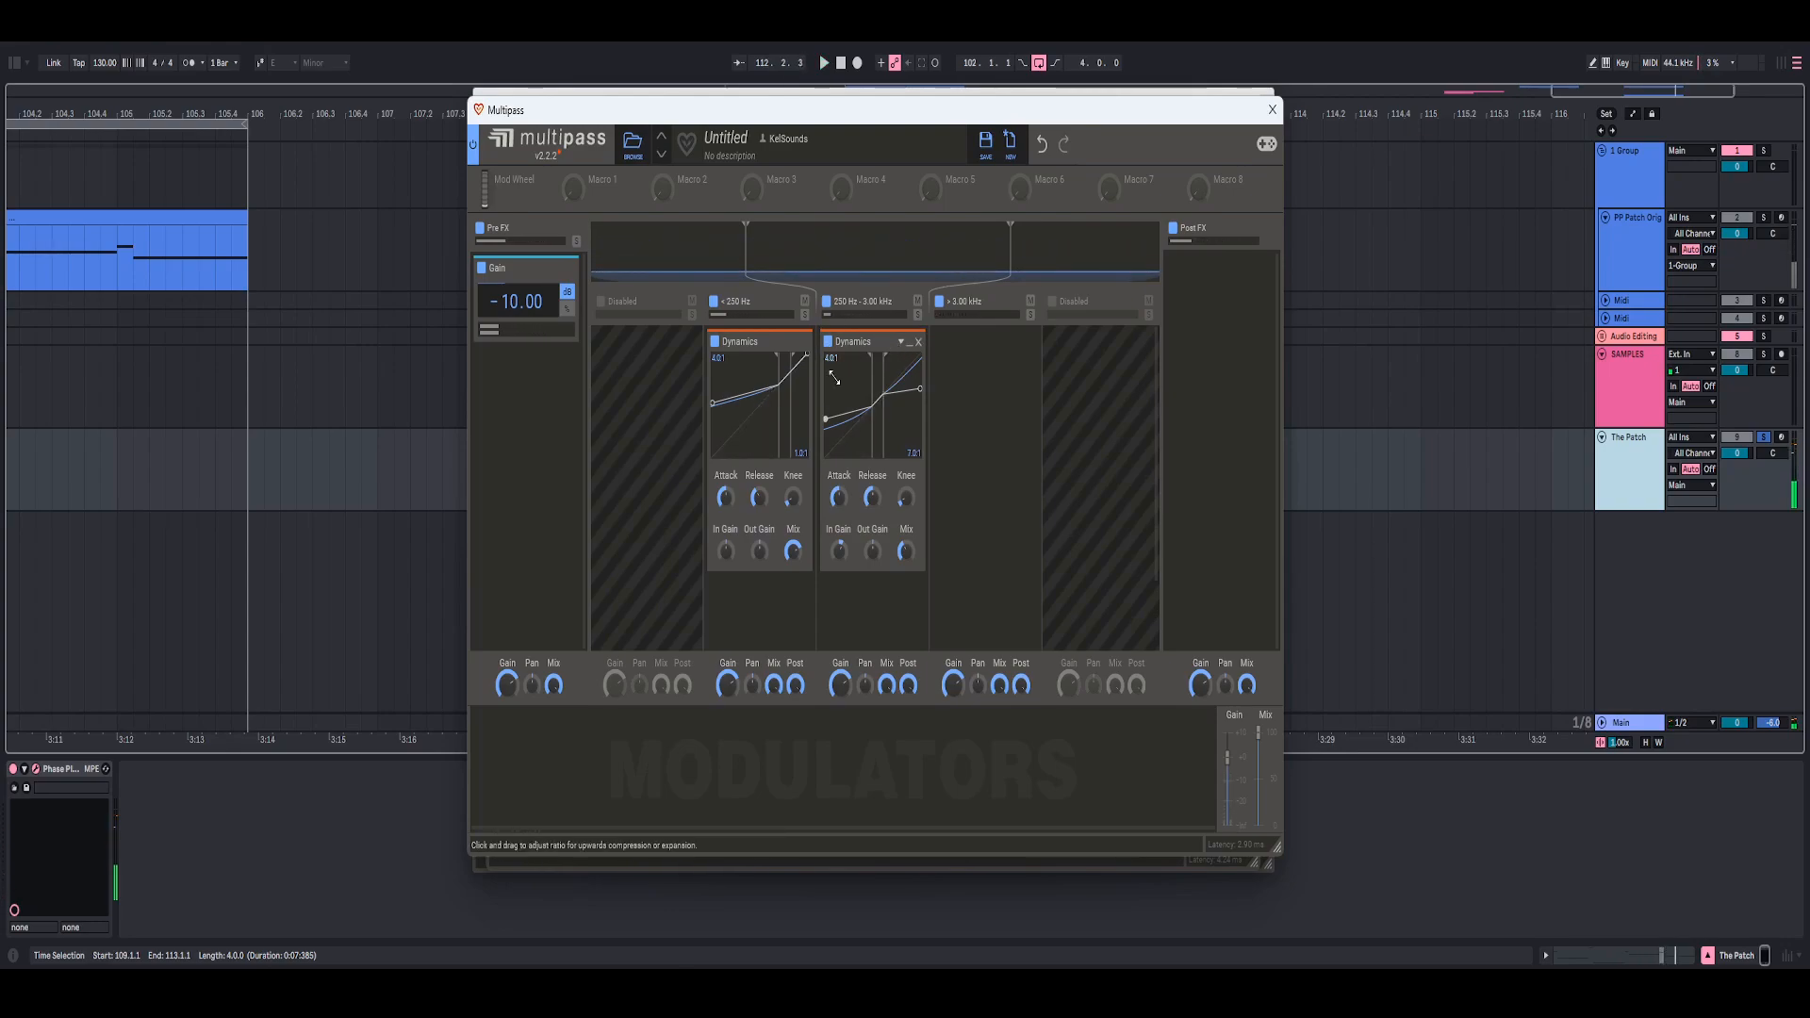
- Add a Dynamics effect to the band above 3 kHz and raise its high threshold
{"action": "left_click", "coordinate": [1006, 386]}
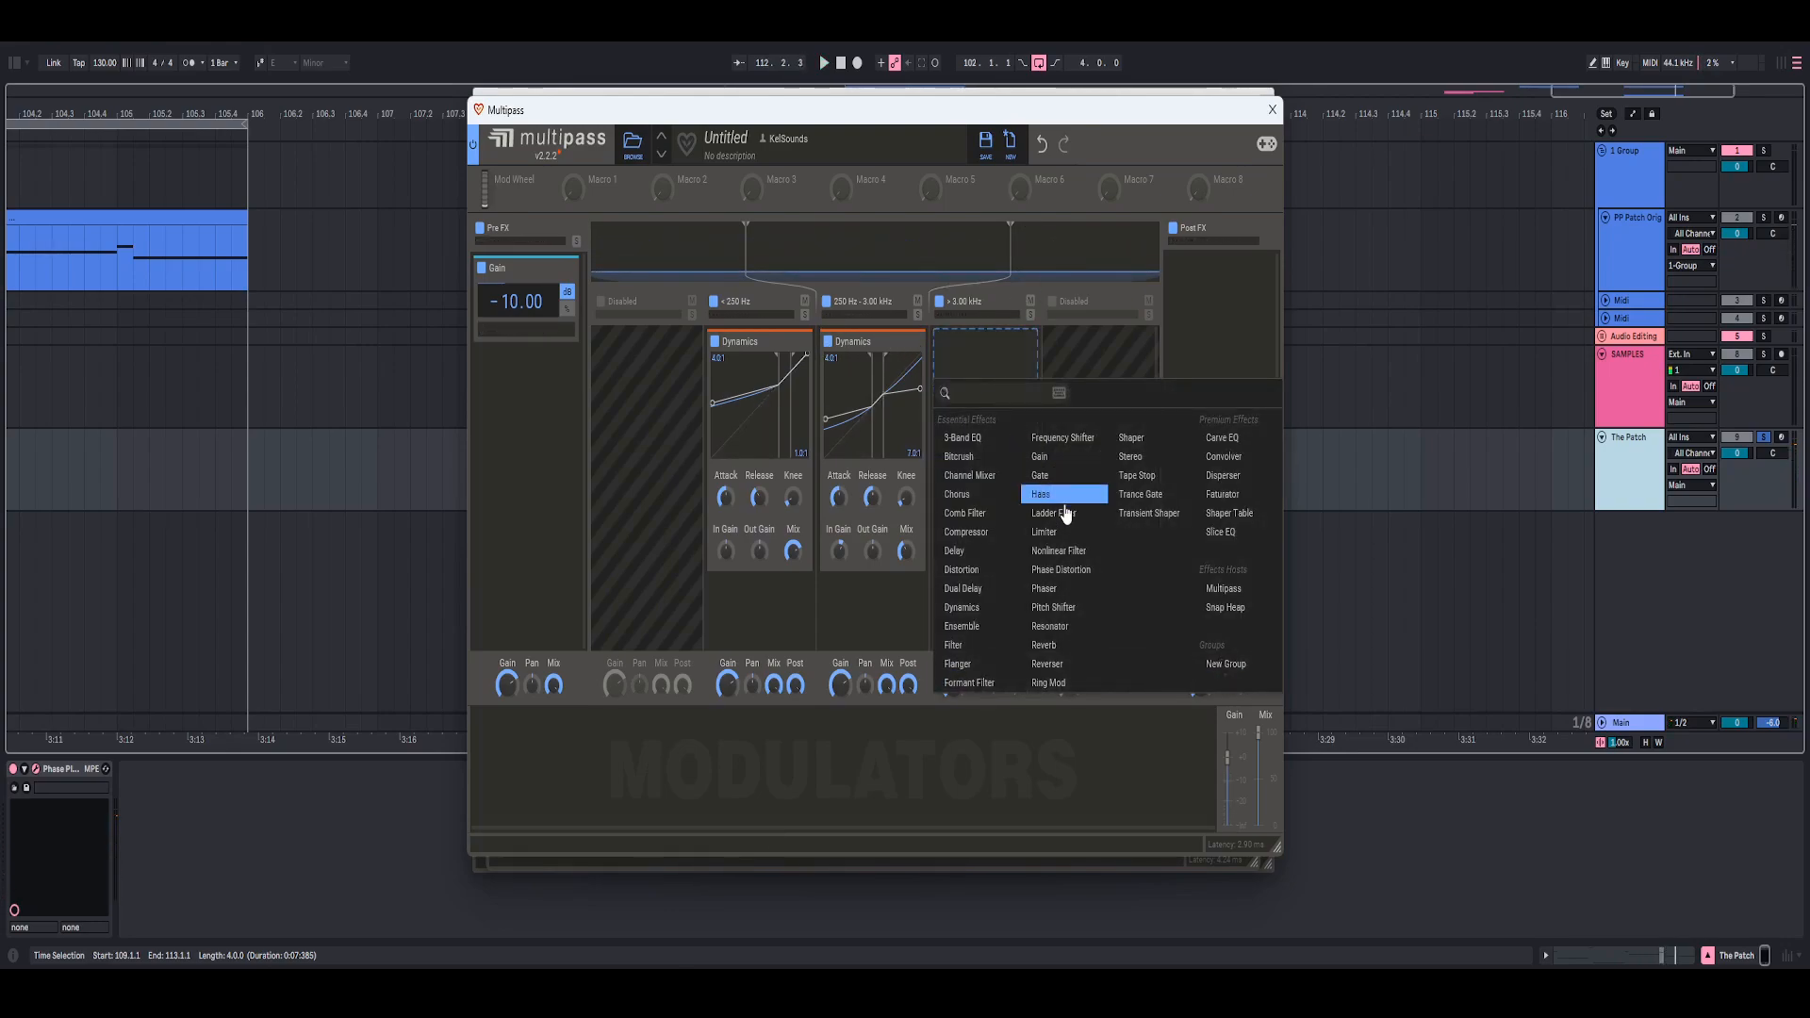
{"action": "left_click", "coordinate": [975, 608]}
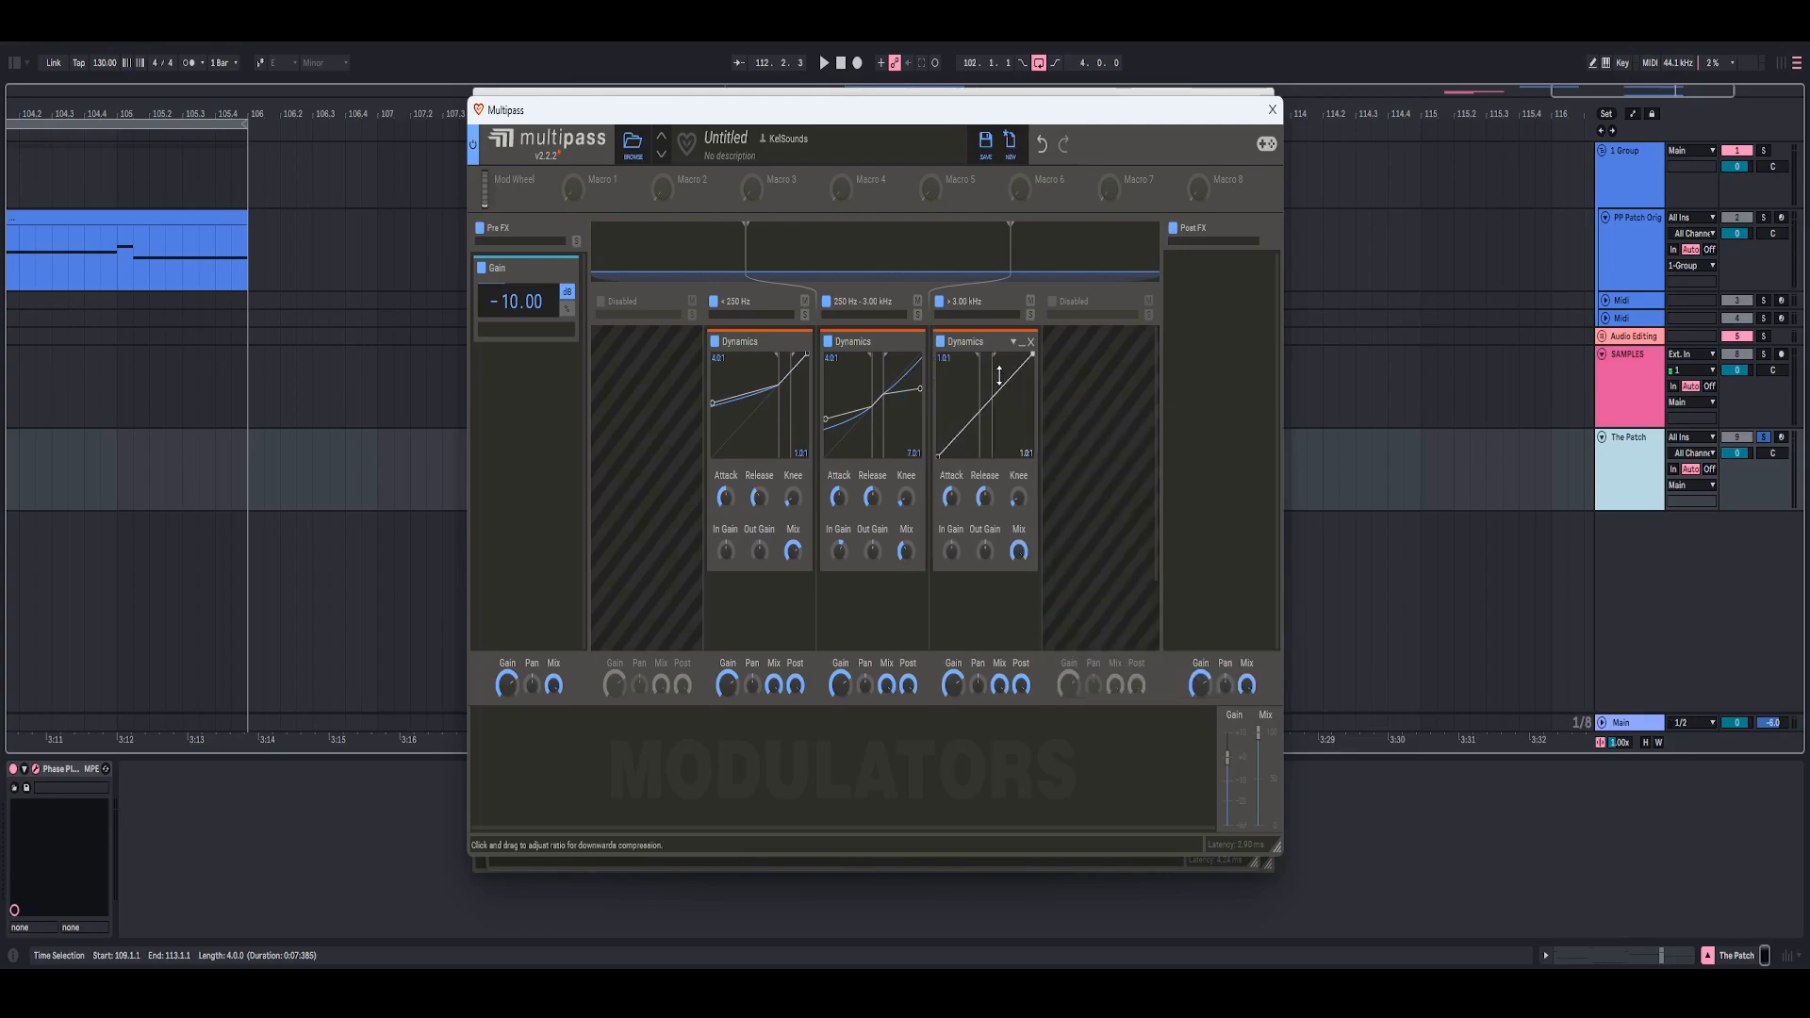
{"action": "left_click_drag", "start_coordinate": [995, 397], "coordinate": [1016, 399]}
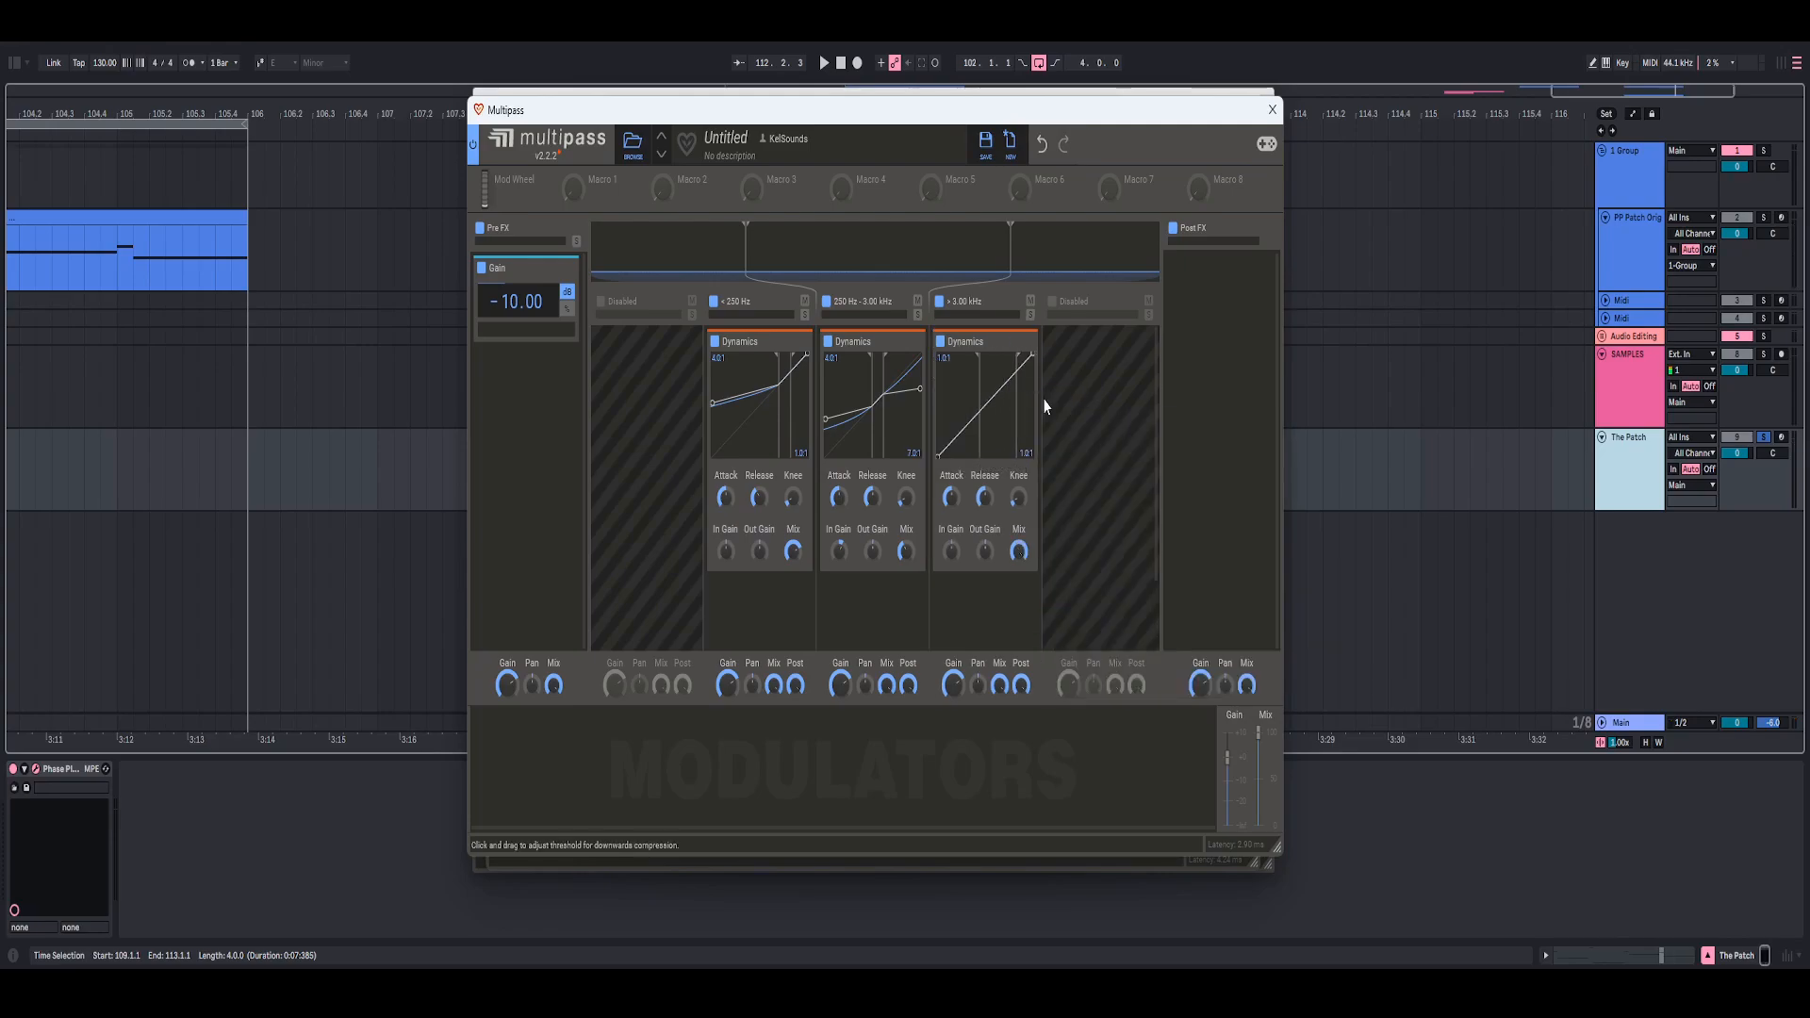
- Adjust the low threshold of the high band's Dynamics and set its low ratio to 2:1
{"action": "right_click", "coordinate": [978, 437]}
{"action": "type", "text": "-2dB"}
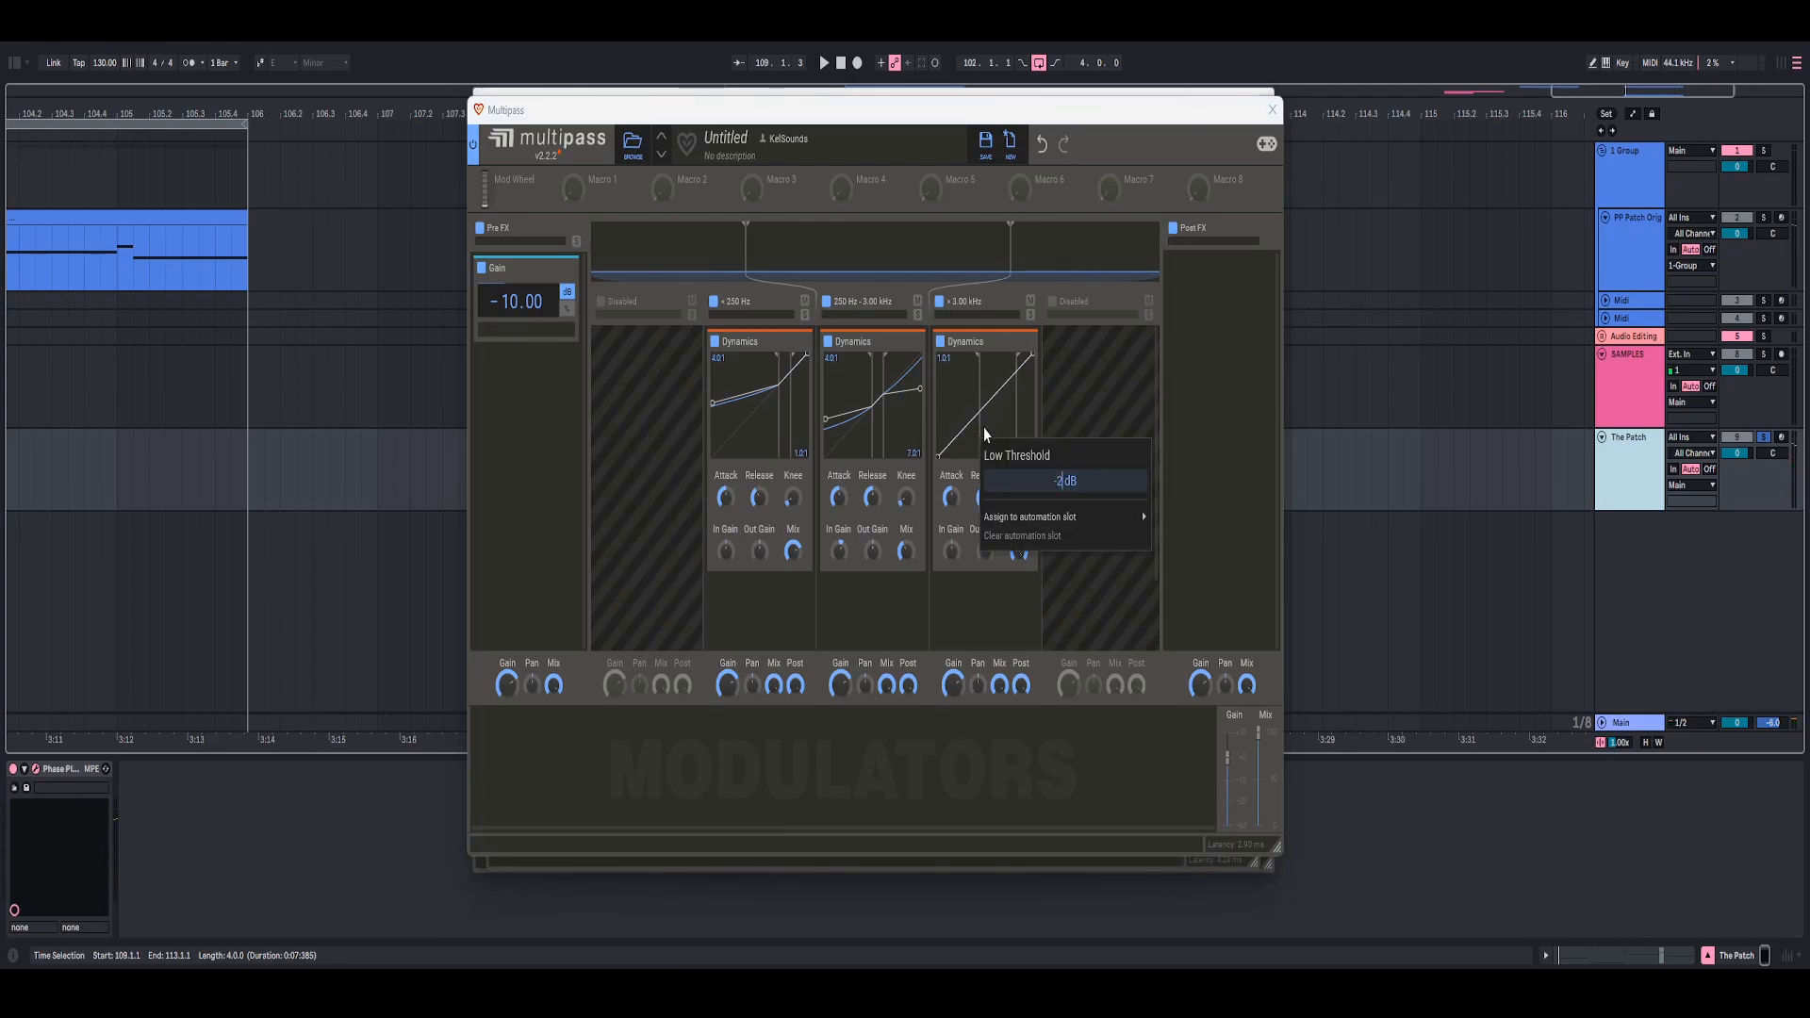
{"action": "key", "text": "Return"}
{"action": "key", "text": "space"}
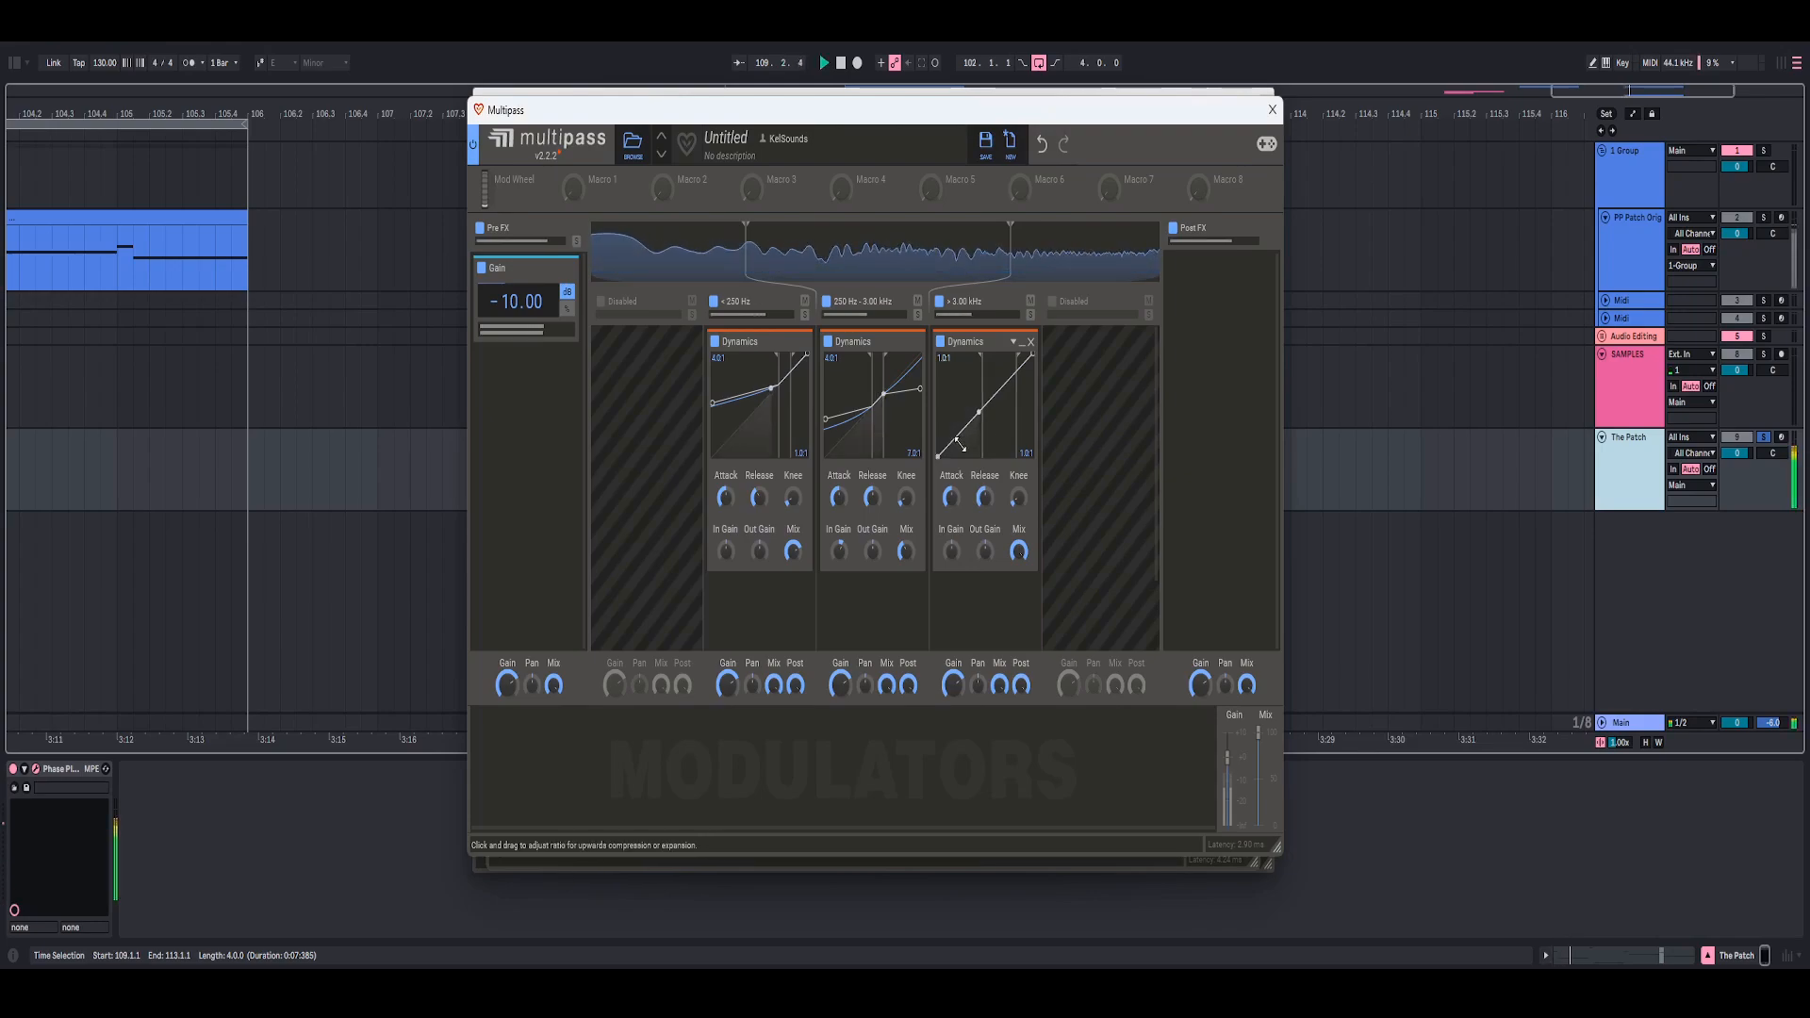
{"action": "key", "text": "space"}
{"action": "right_click", "coordinate": [956, 447]}
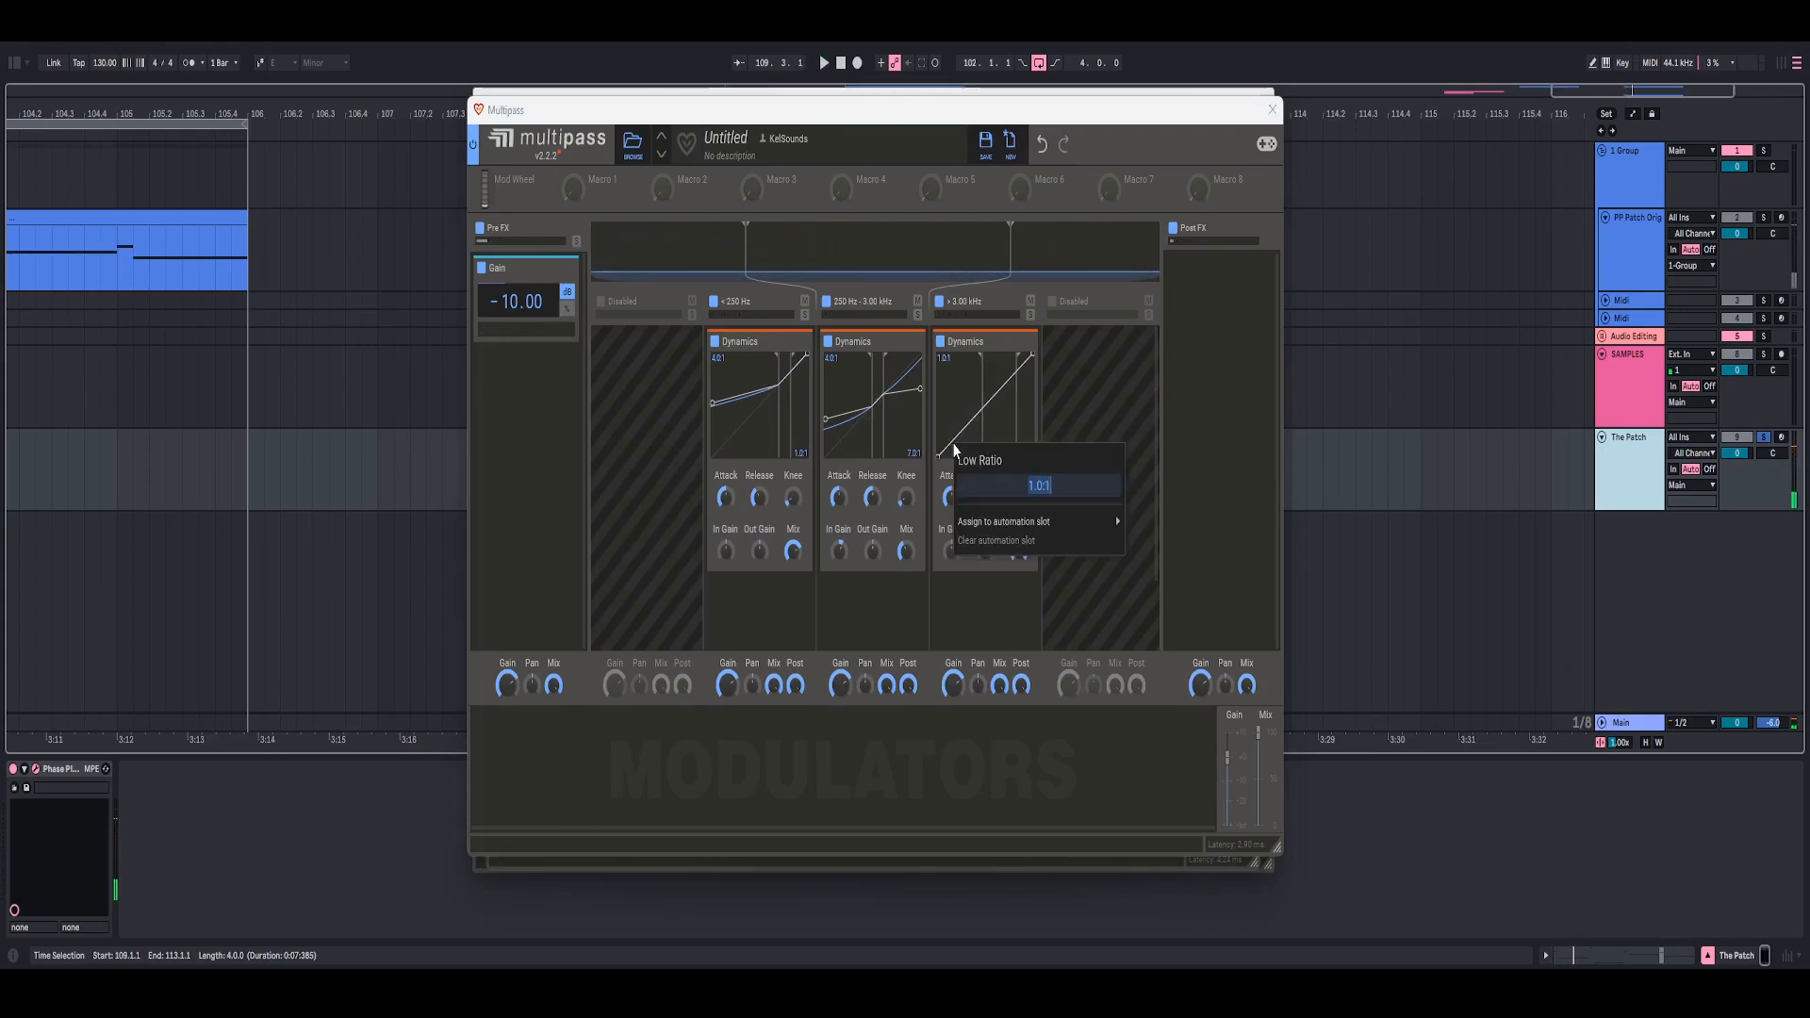
{"action": "type", "text": "2"}
{"action": "key", "text": "Return"}
- Play the patch repeatedly while raising the release of the Dynamics on the band above 3 kHz
{"action": "key", "text": "space"}
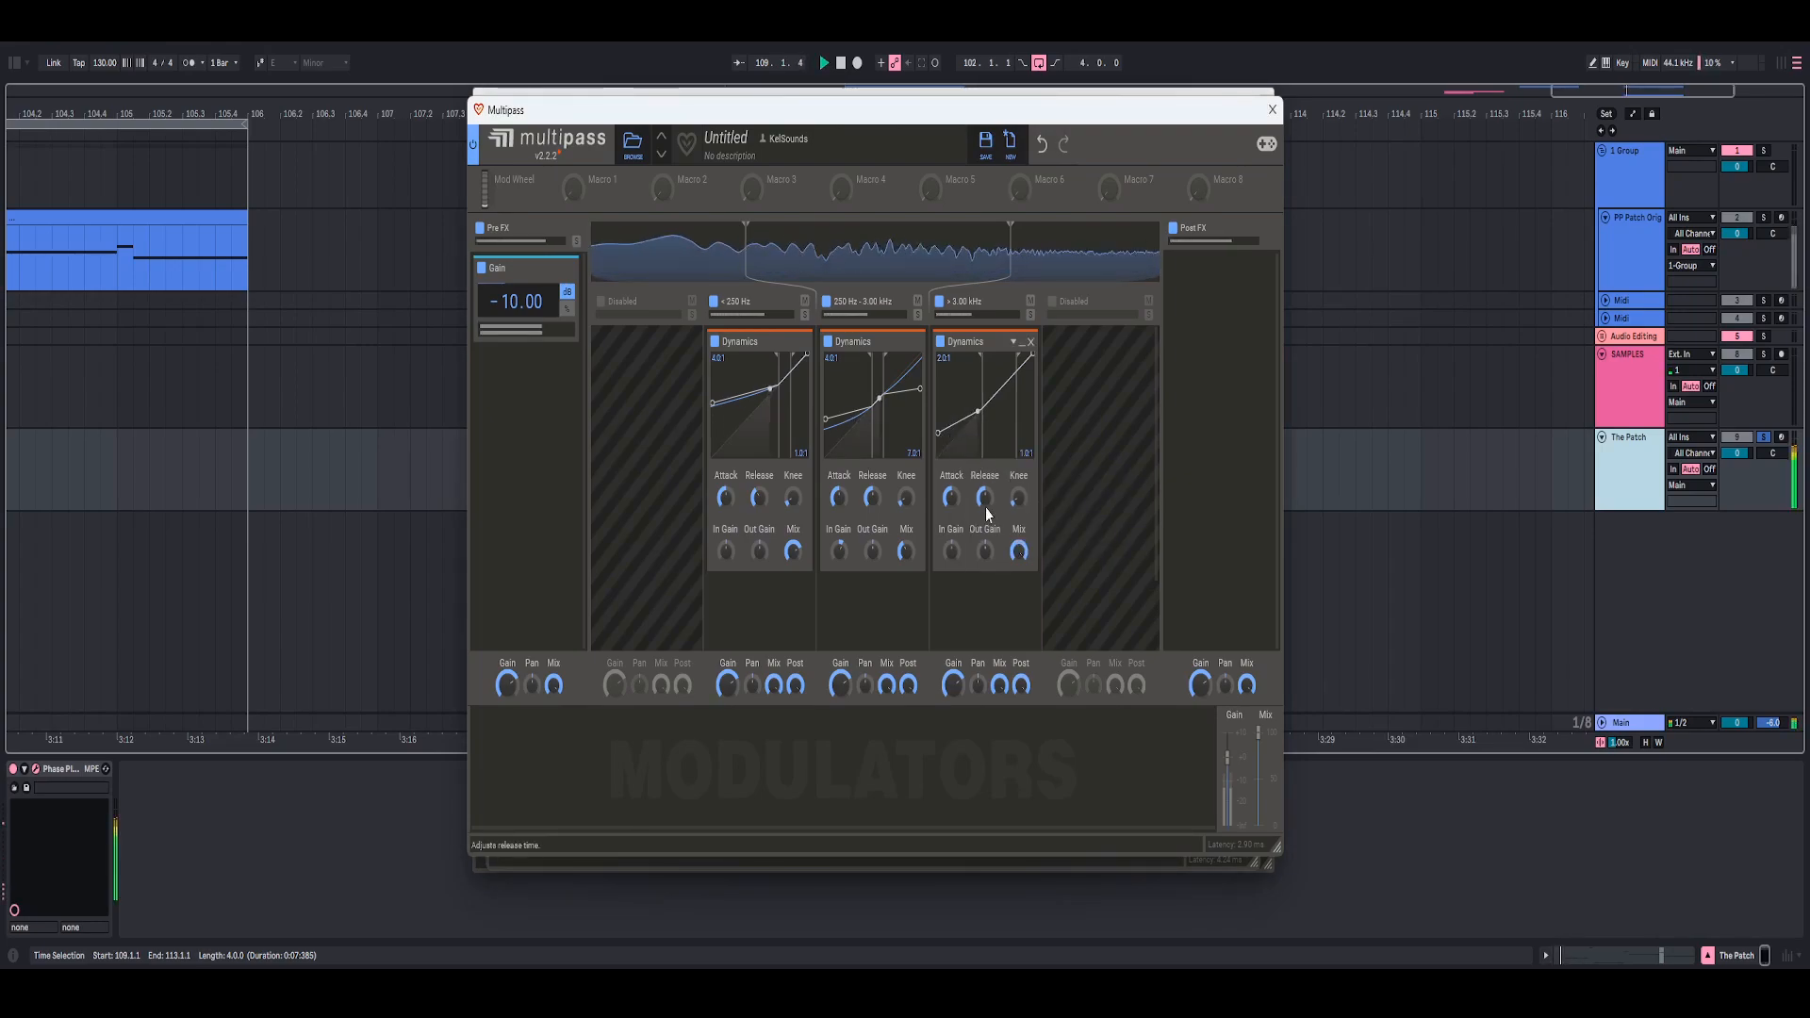
{"action": "key", "text": "space"}
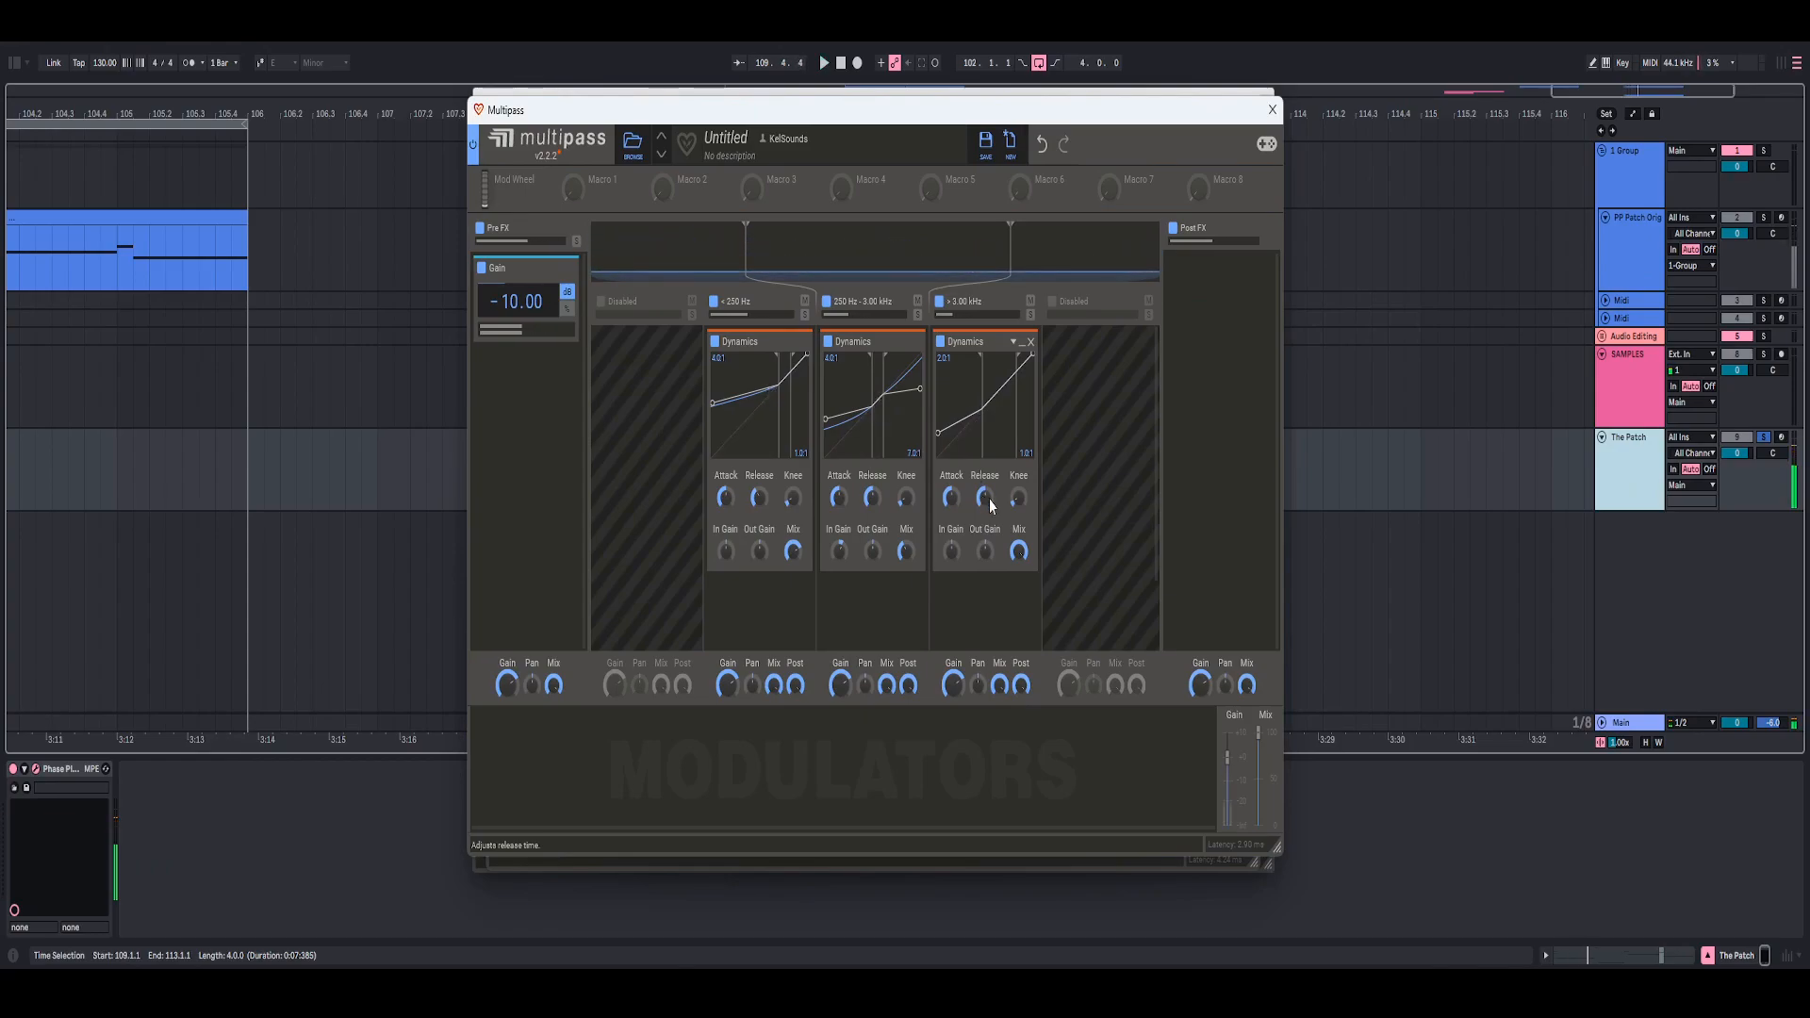
{"action": "key", "text": "space"}
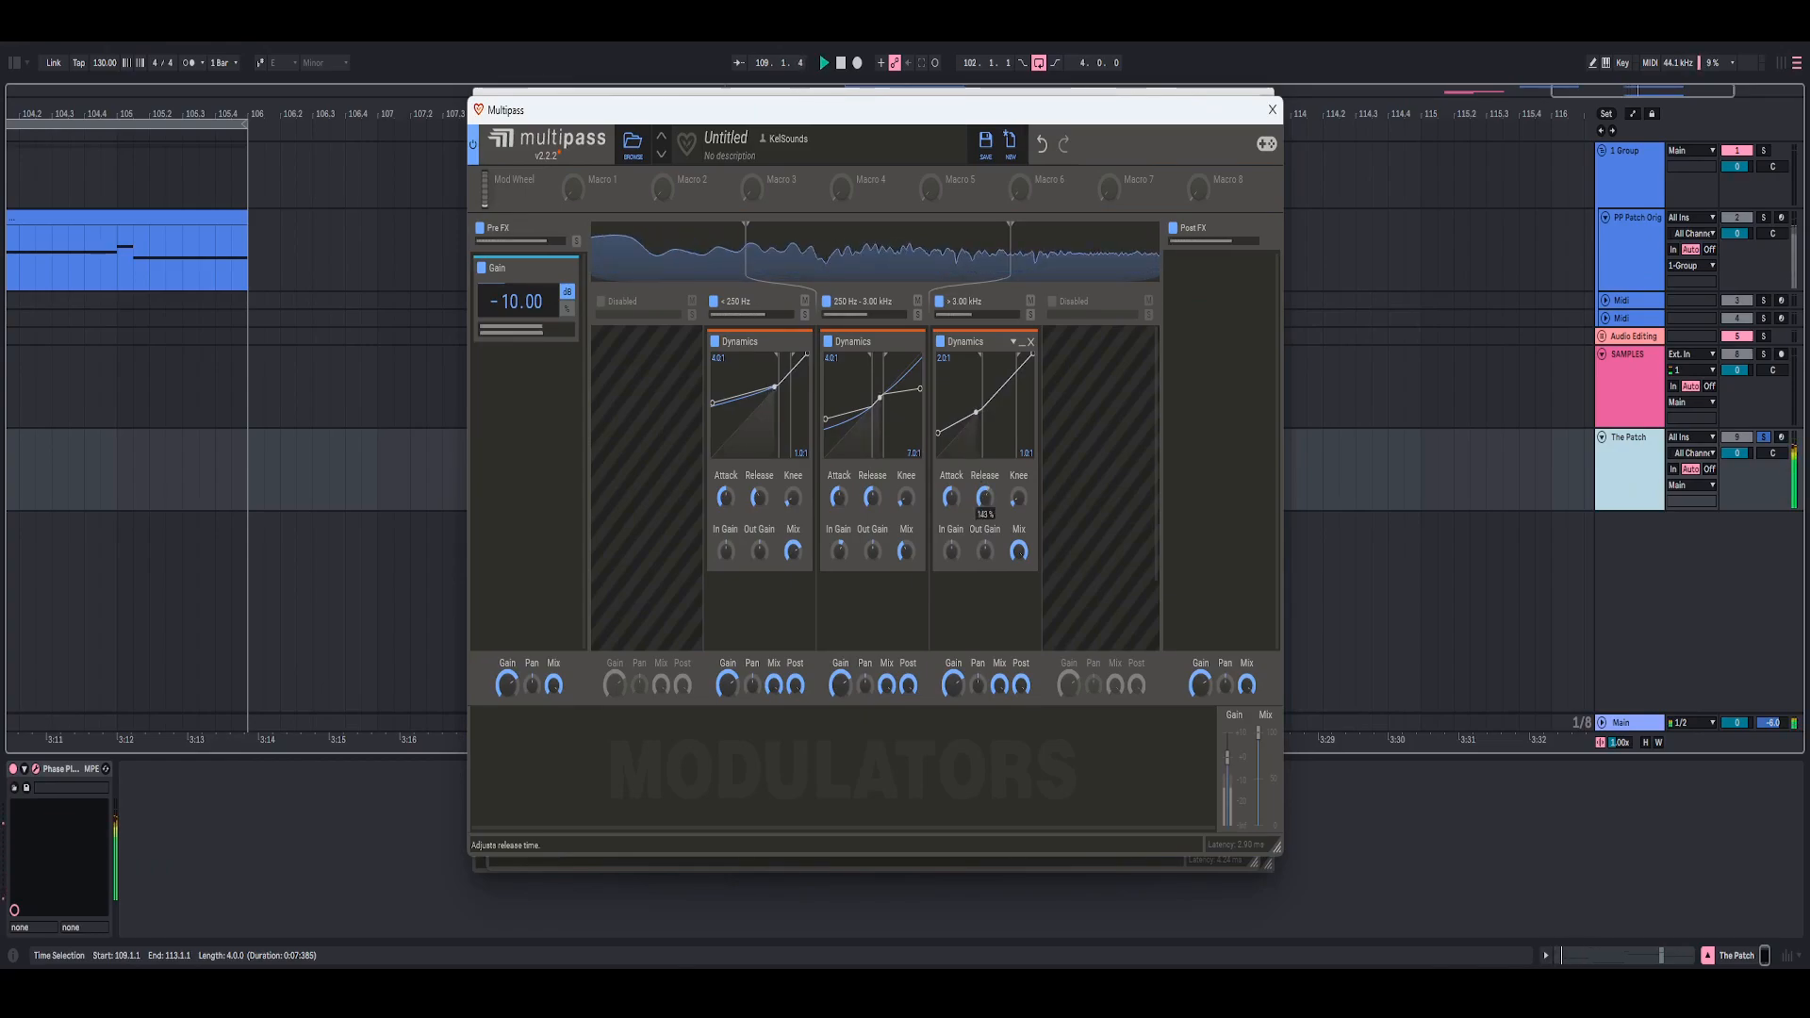
{"action": "key", "text": "space"}
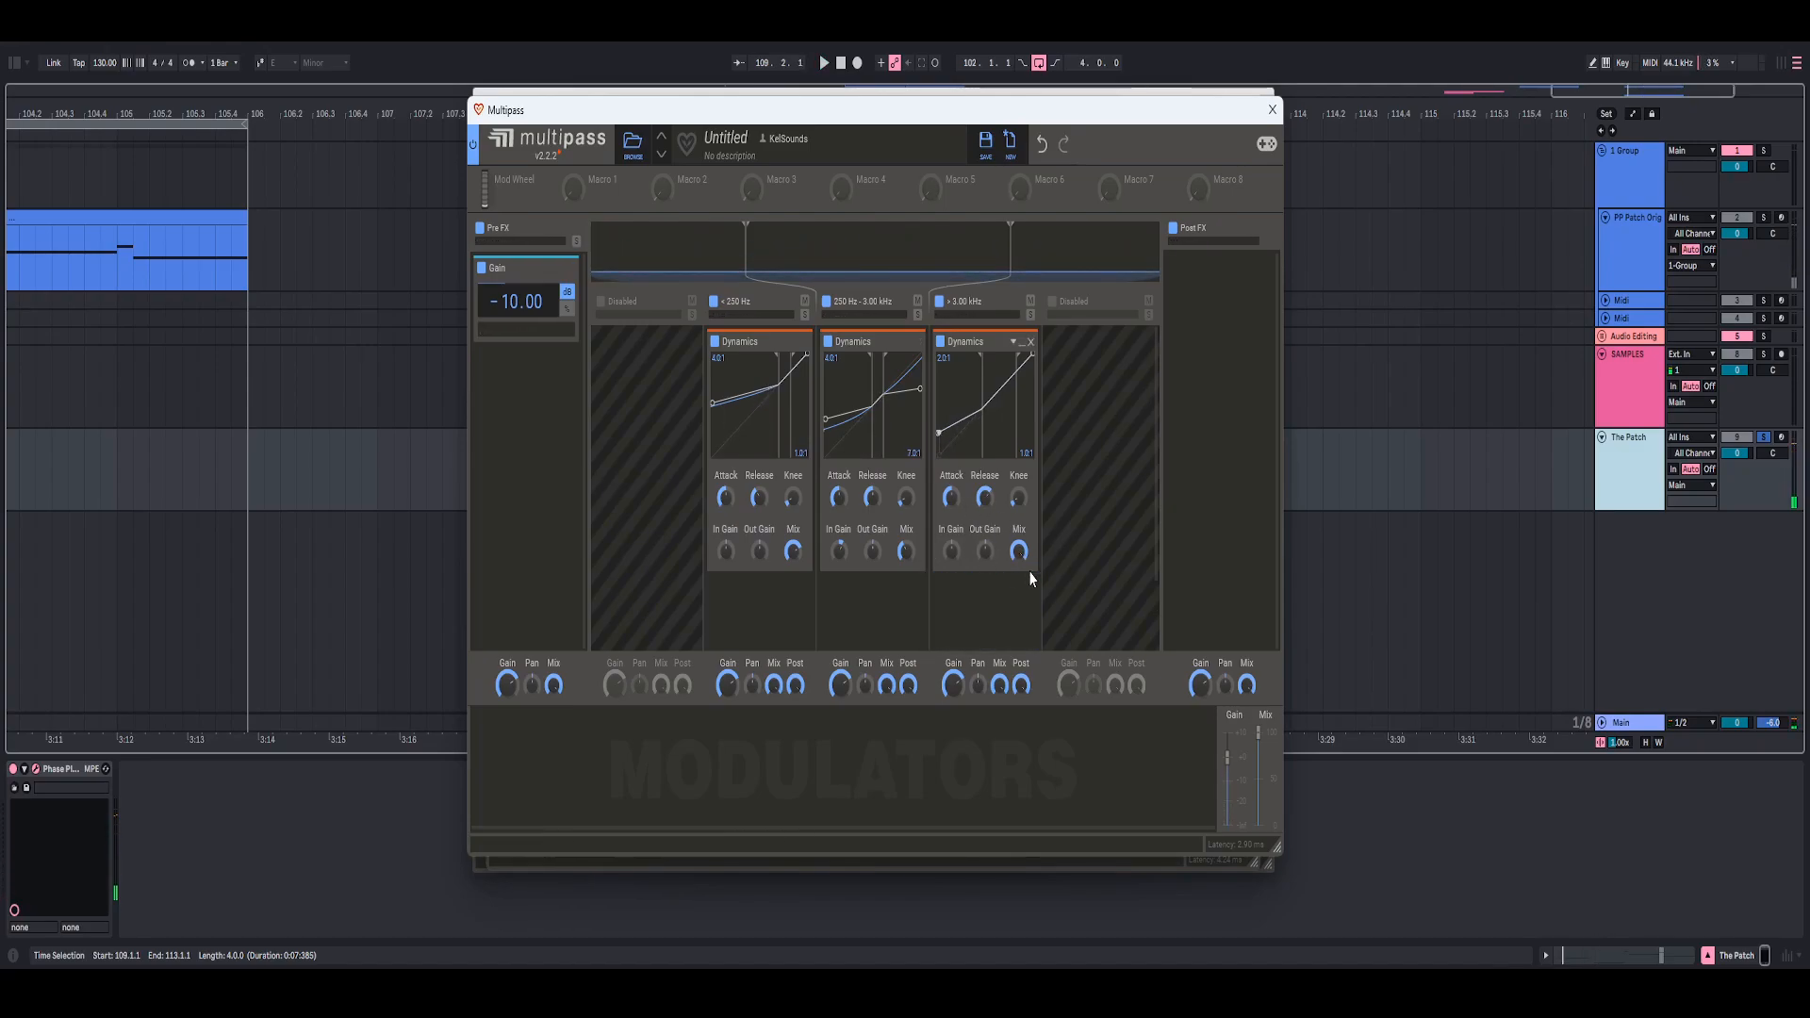
{"action": "key", "text": "space"}
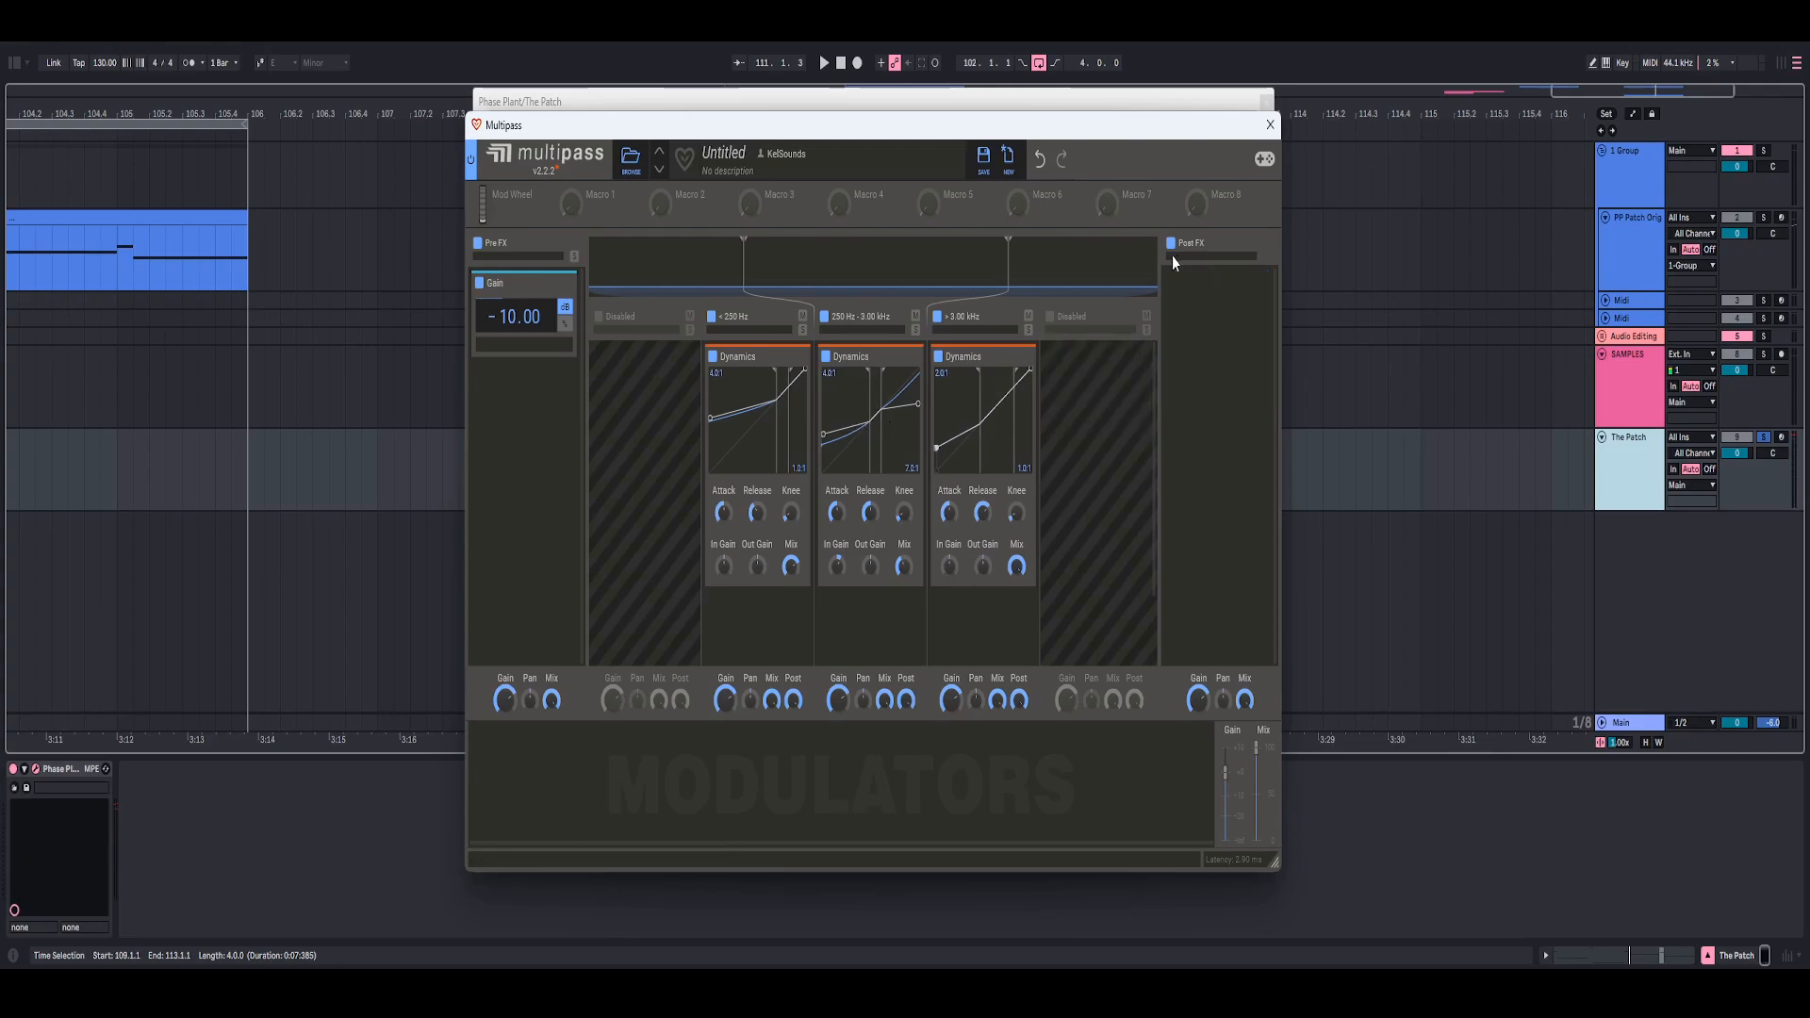
- Add a Gain effect to the Multipass's Post FX lane, set it to 7 dB, and close the Multipass
{"action": "left_click", "coordinate": [1197, 322]}
{"action": "left_click", "coordinate": [1042, 394]}
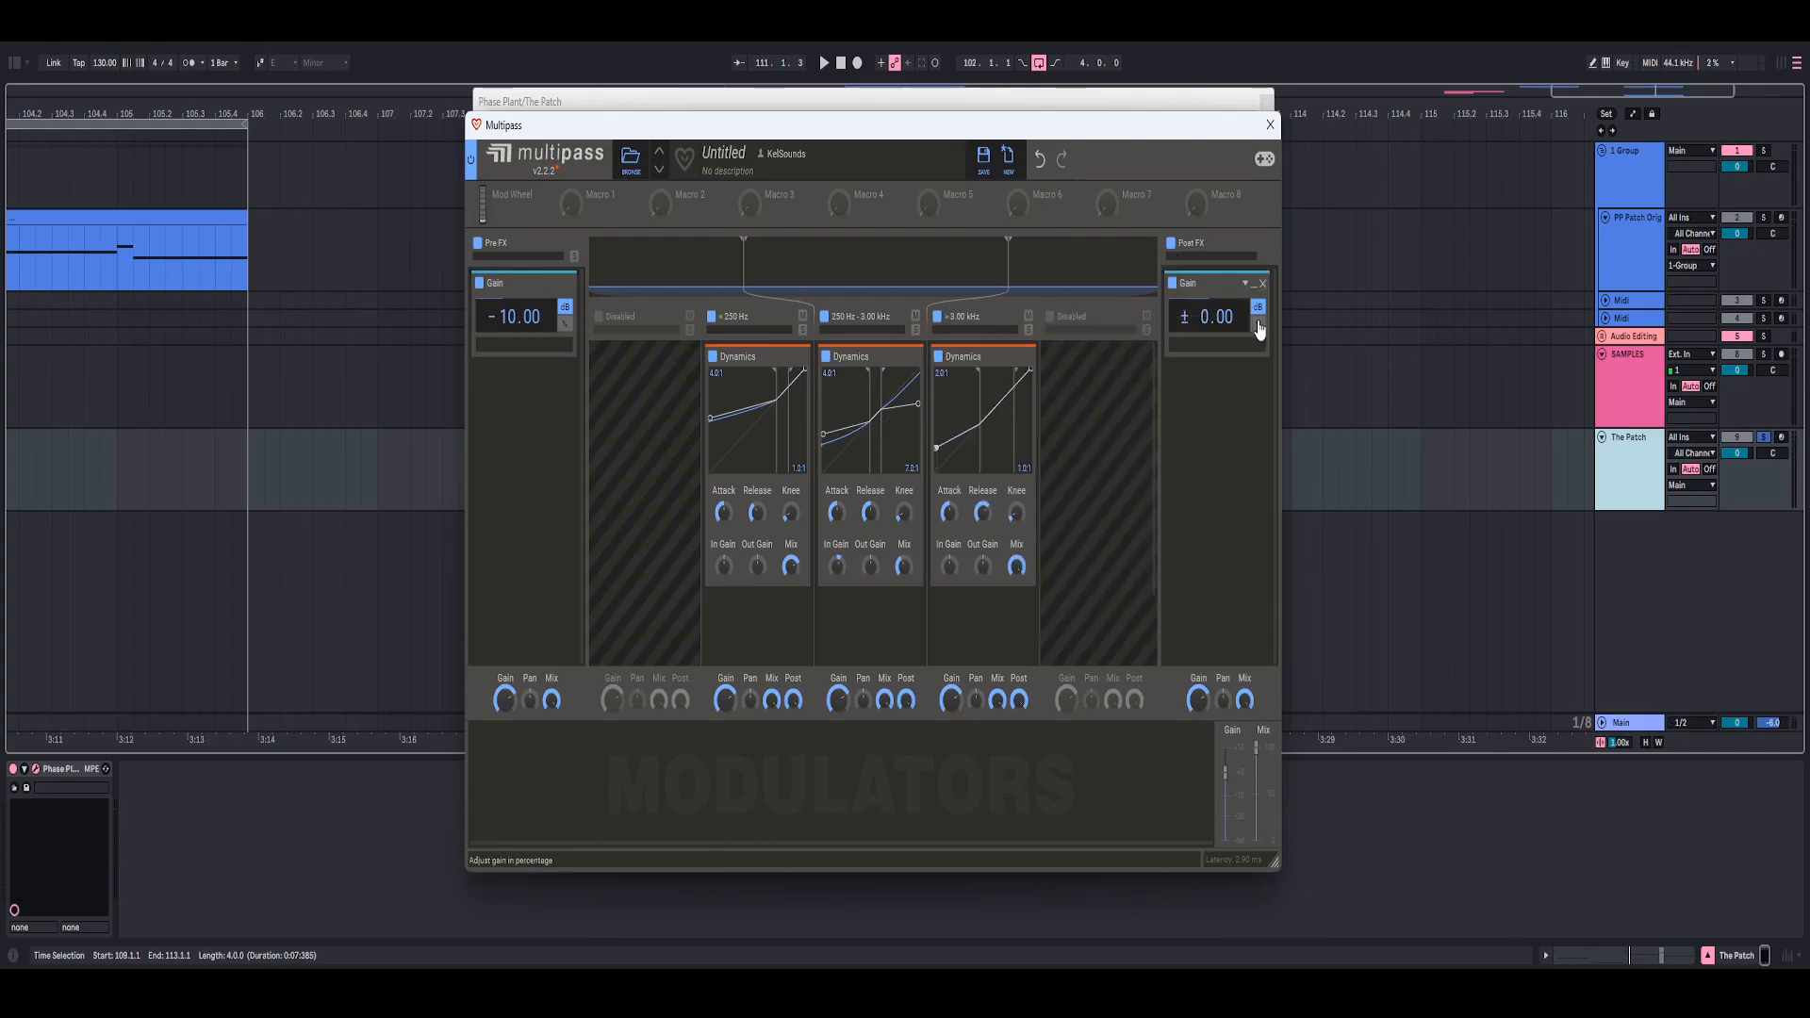
{"action": "right_click", "coordinate": [1200, 323]}
{"action": "type", "text": "7dB"}
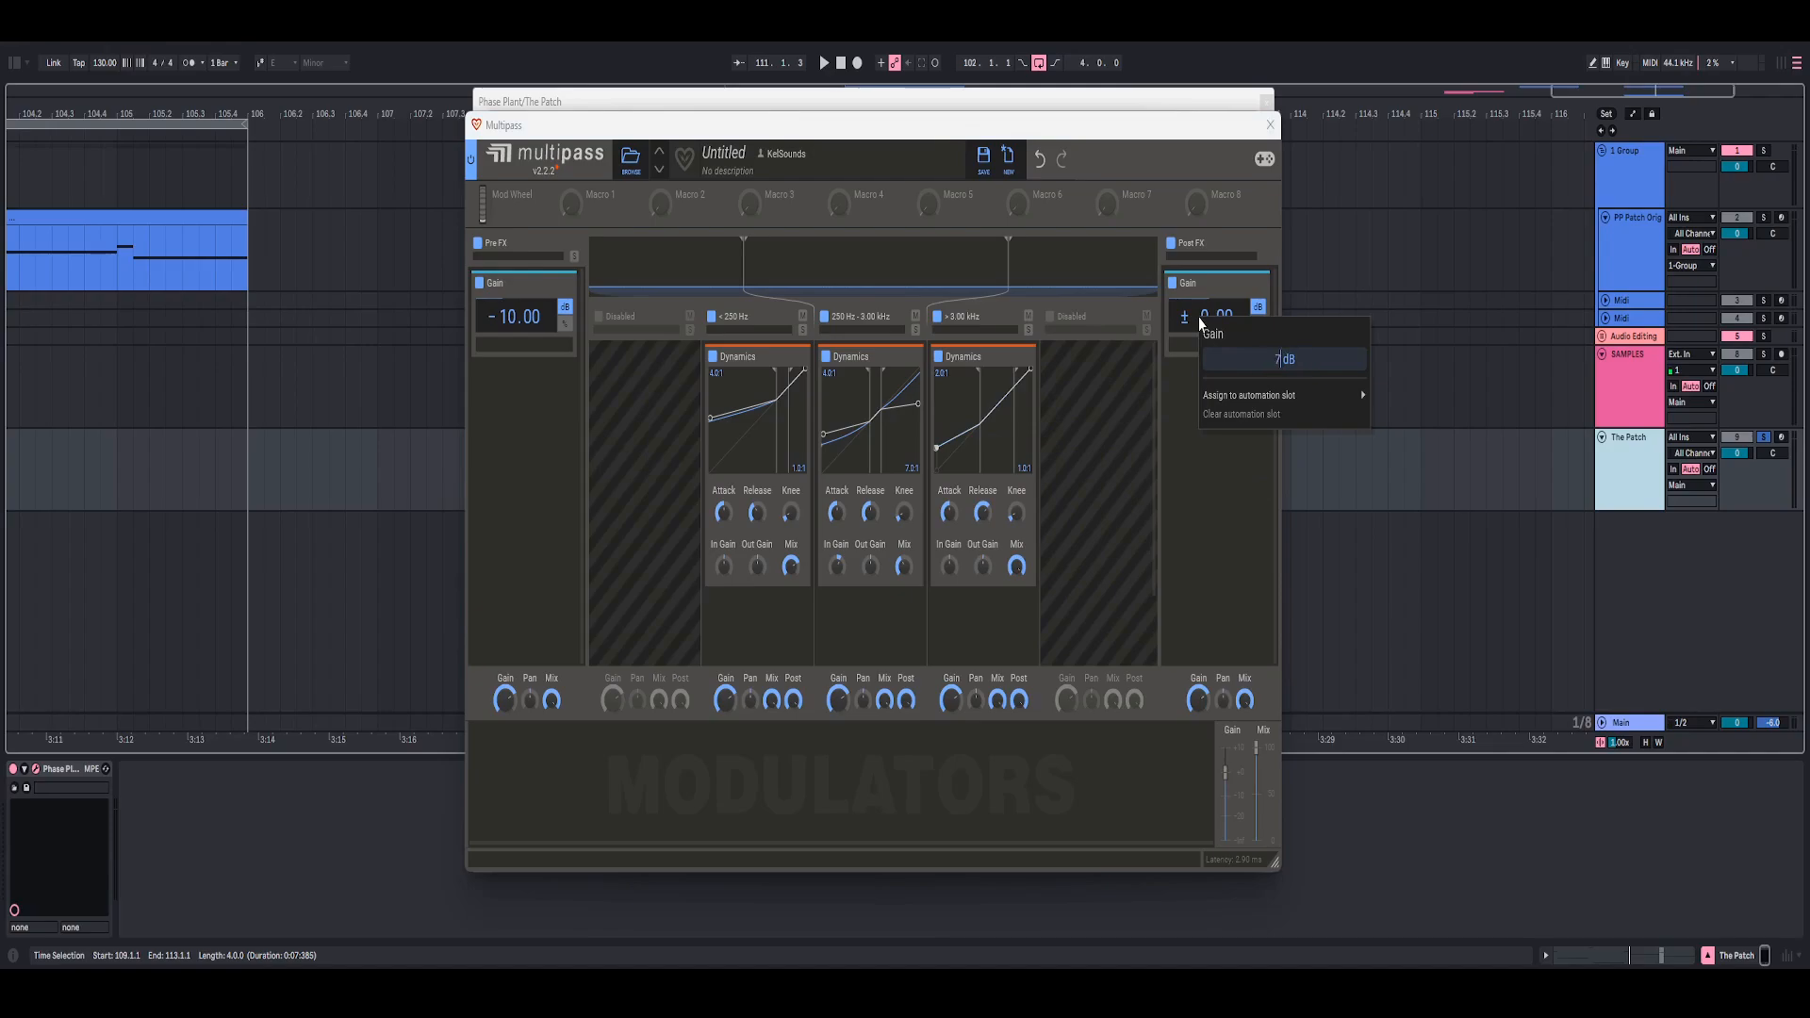
{"action": "key", "text": "Return"}
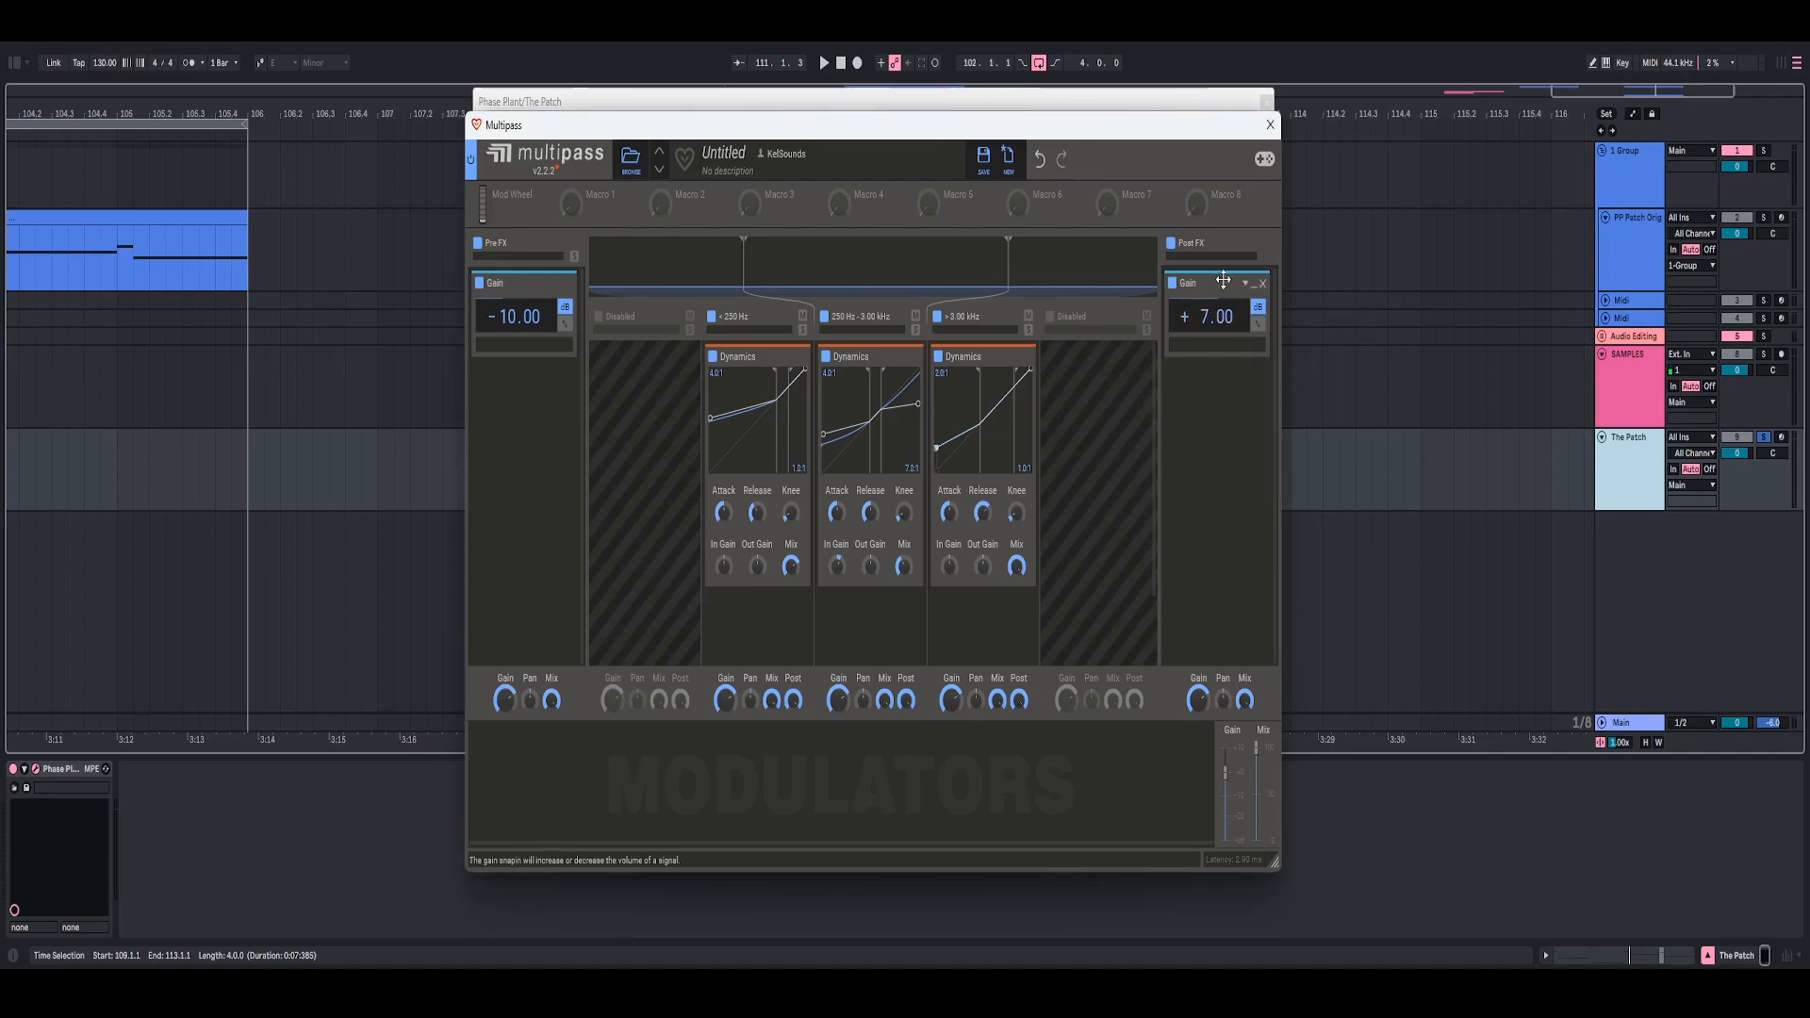
{"action": "left_click", "coordinate": [1270, 125]}
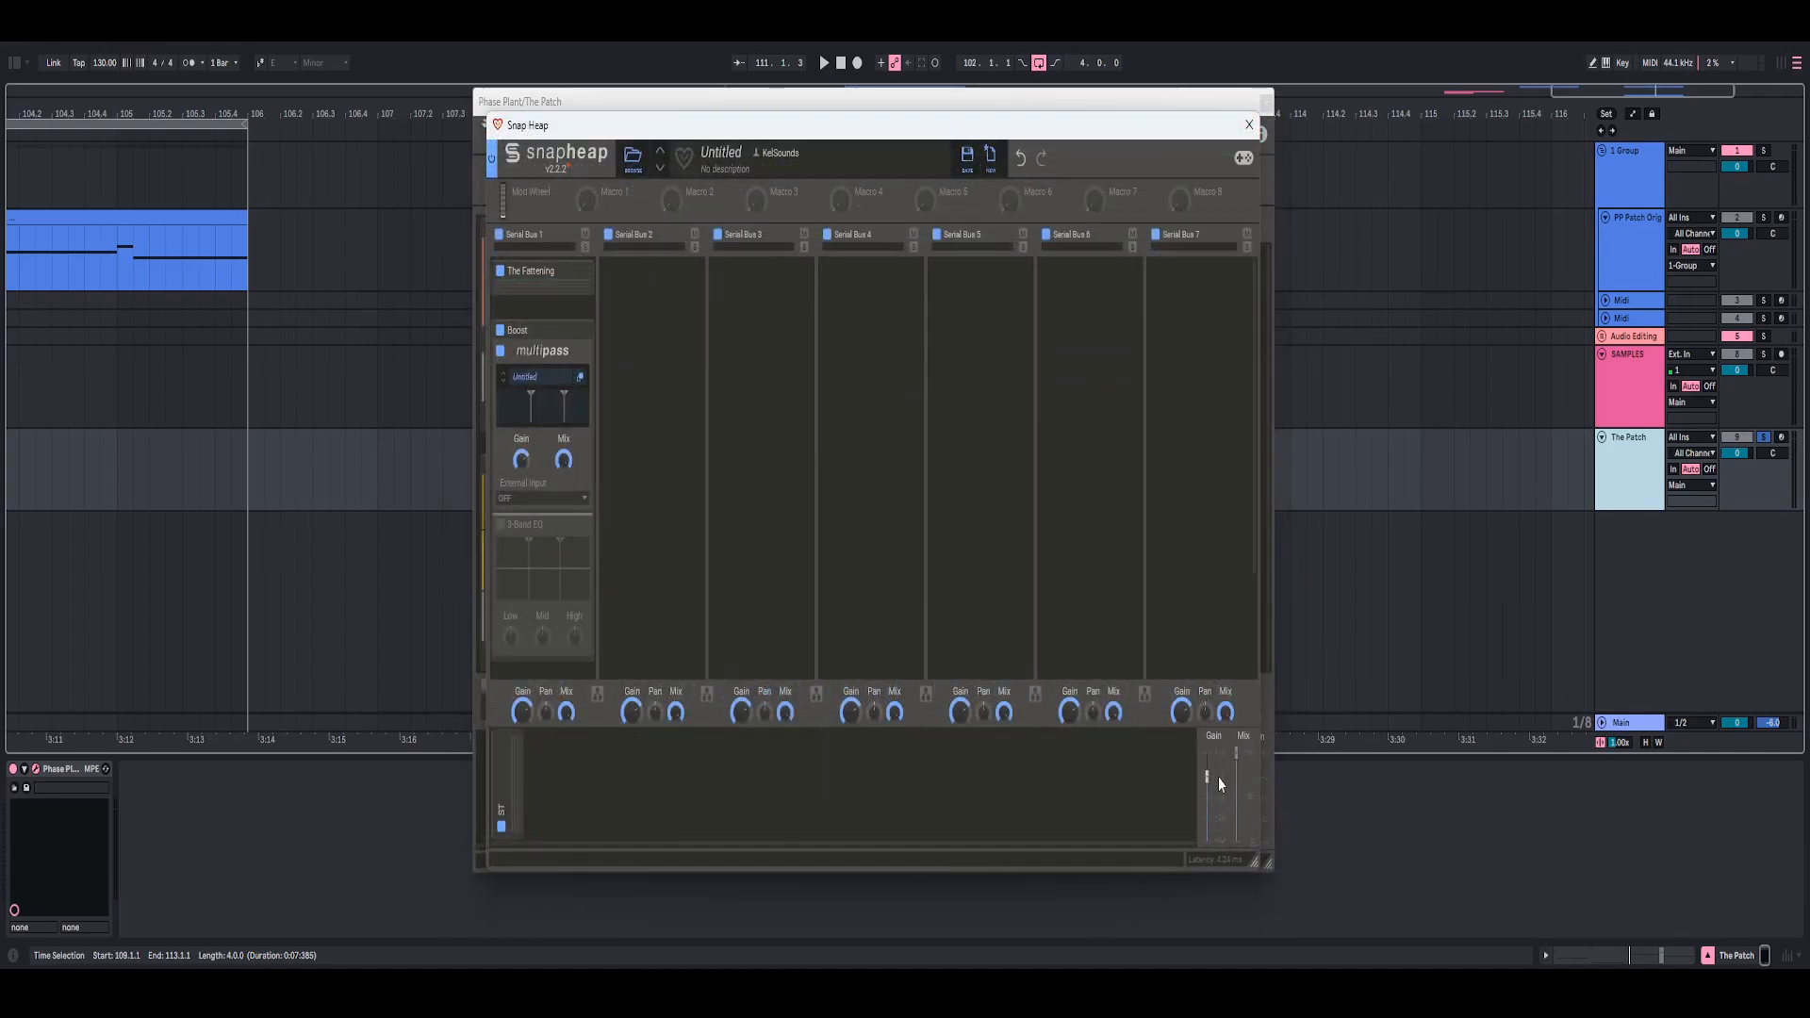
- Lower Snap Heap's output gain slightly and enable the Boost group's 3-Band EQ with its high gain at about -1.78 dB
{"action": "mouse_move", "coordinate": [1207, 778]}
{"action": "key", "text": "space"}
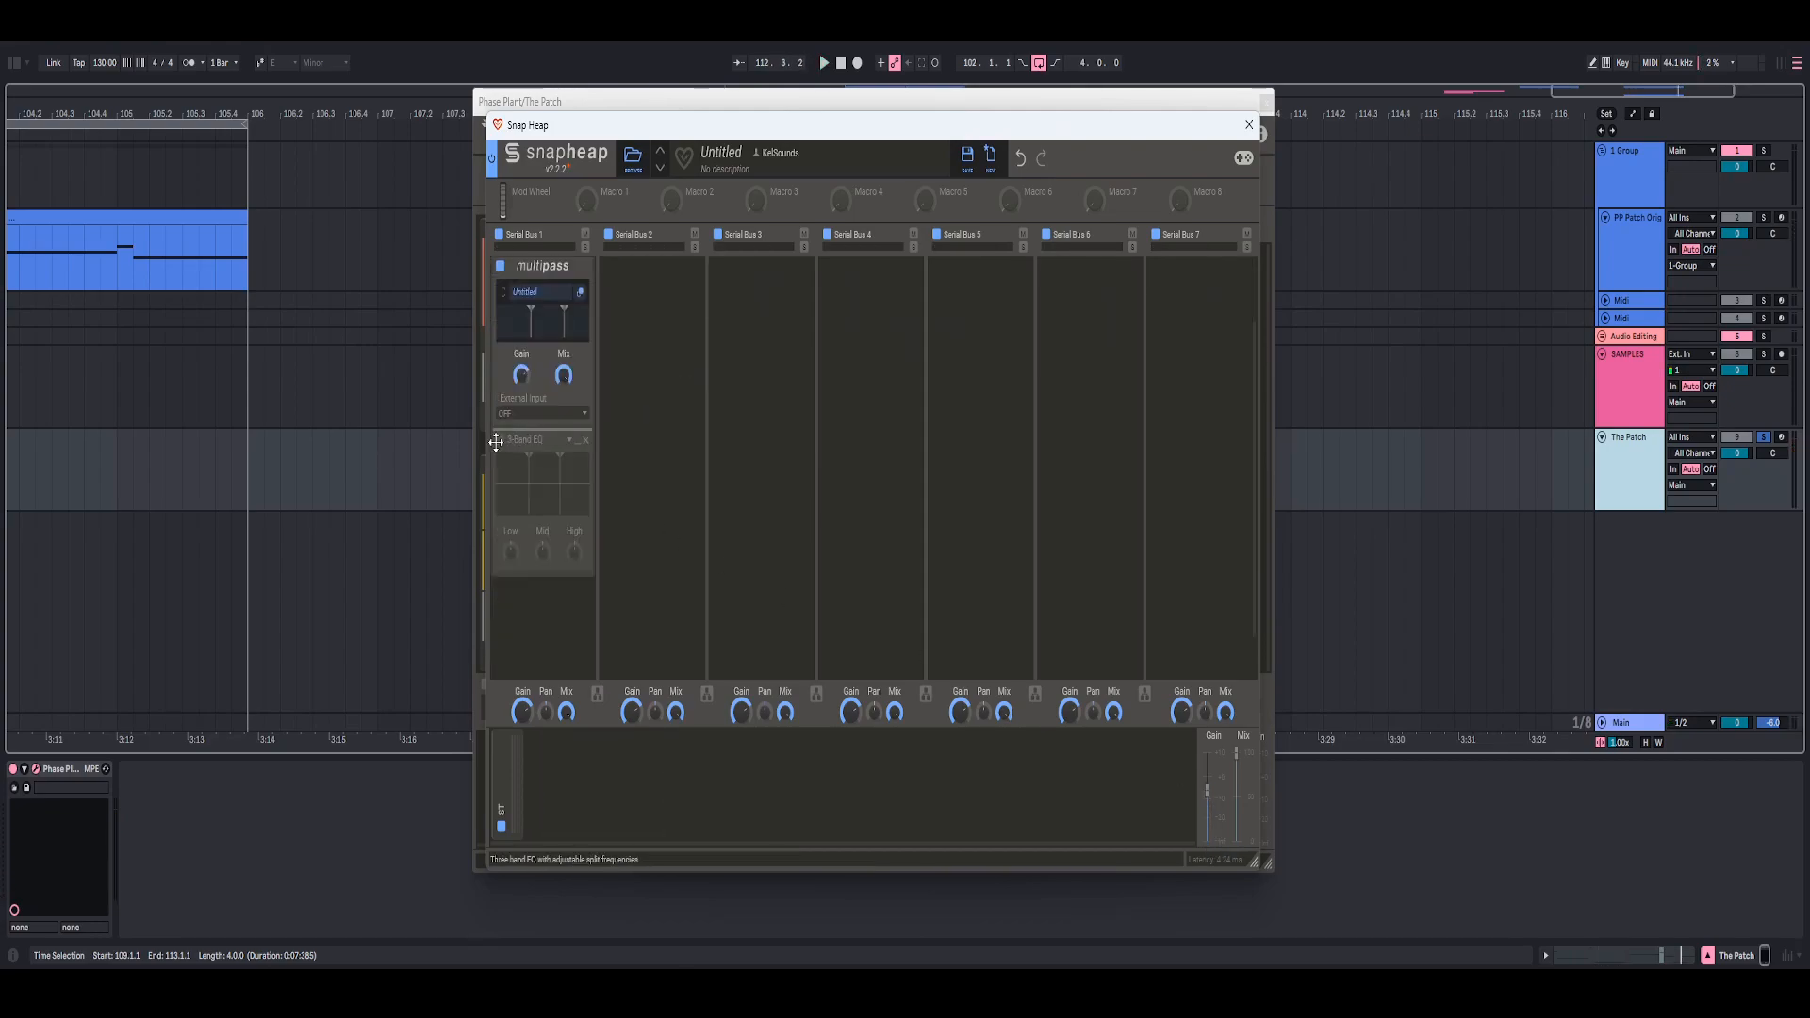
{"action": "left_click_drag", "start_coordinate": [496, 443], "coordinate": [497, 443]}
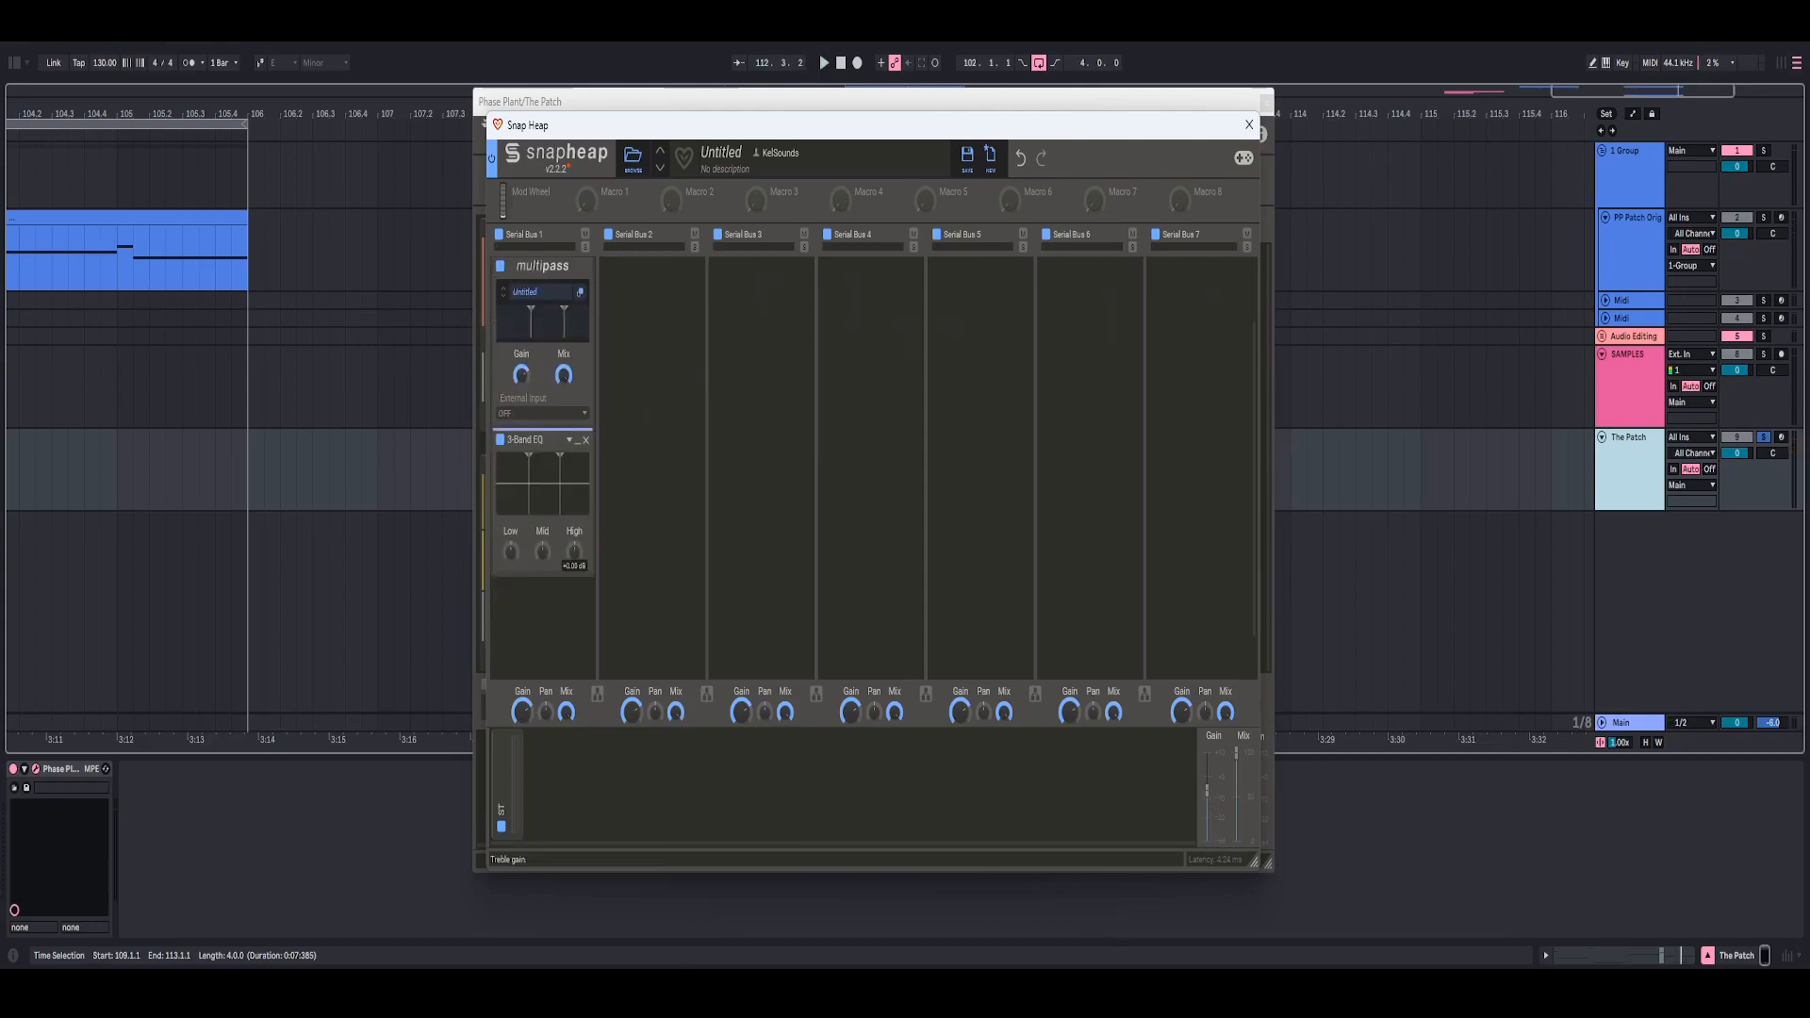
{"action": "right_click", "coordinate": [574, 554]}
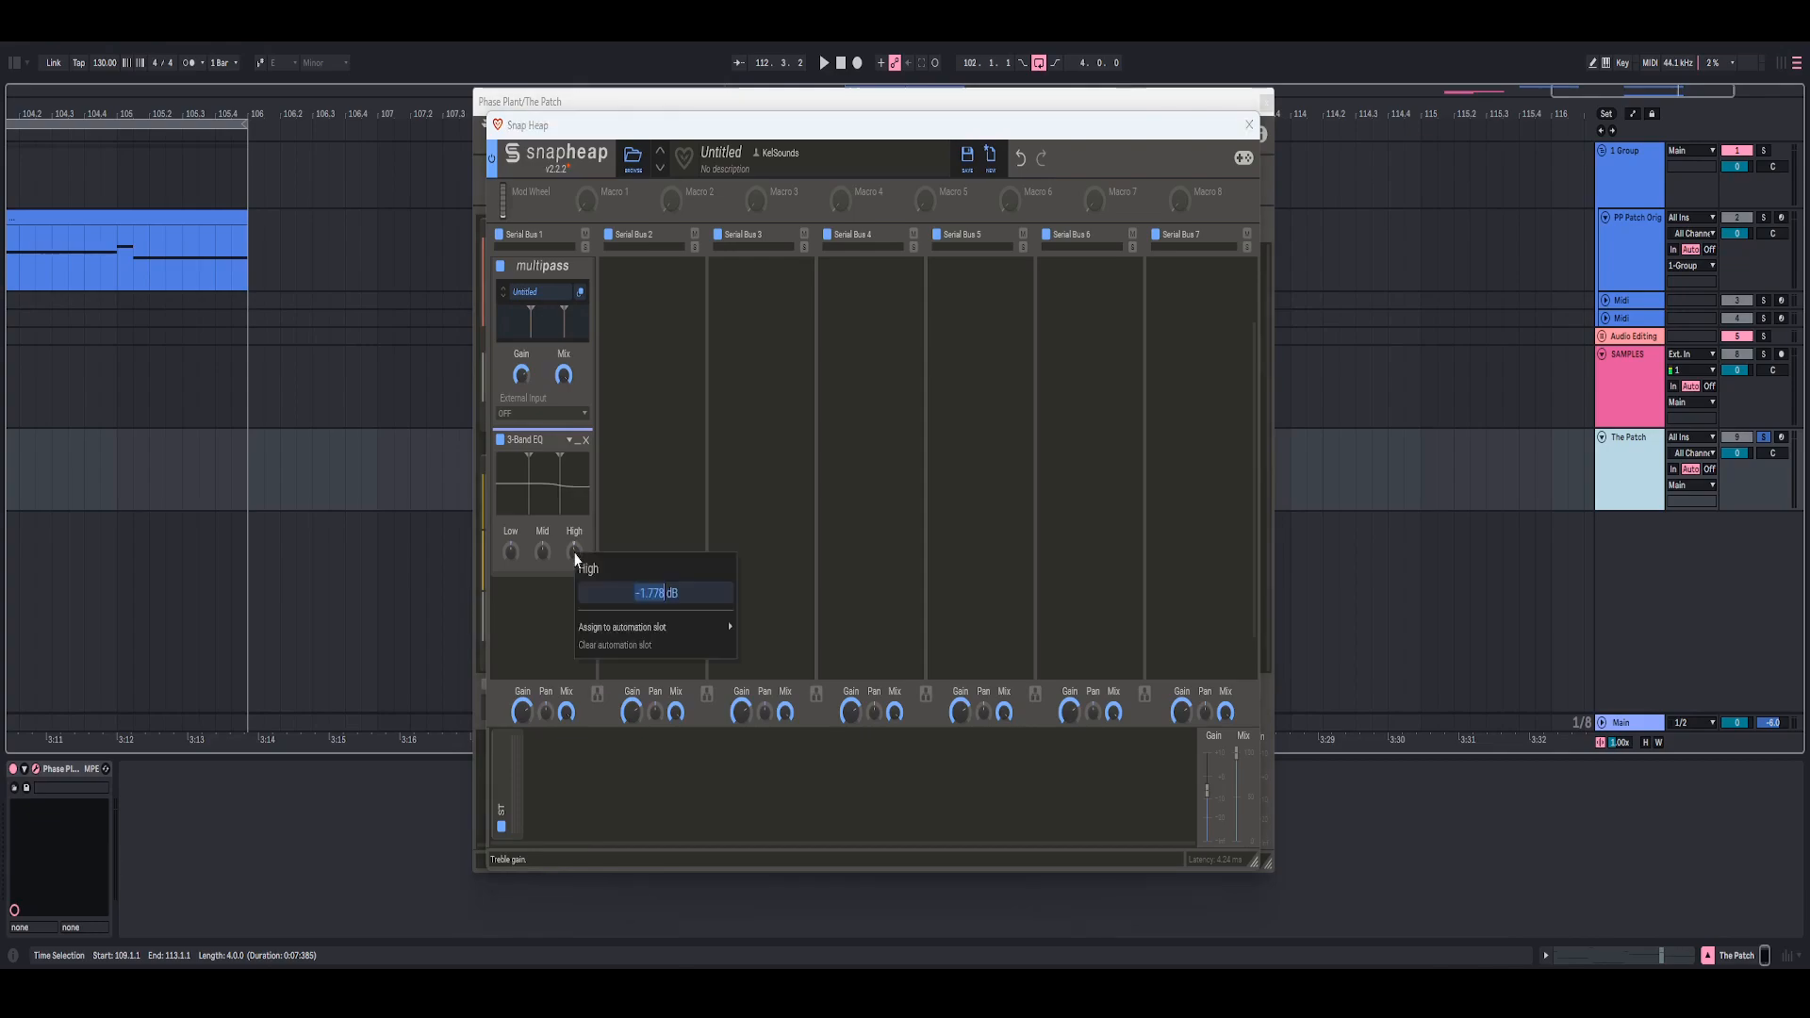
{"action": "key", "text": "Escape"}
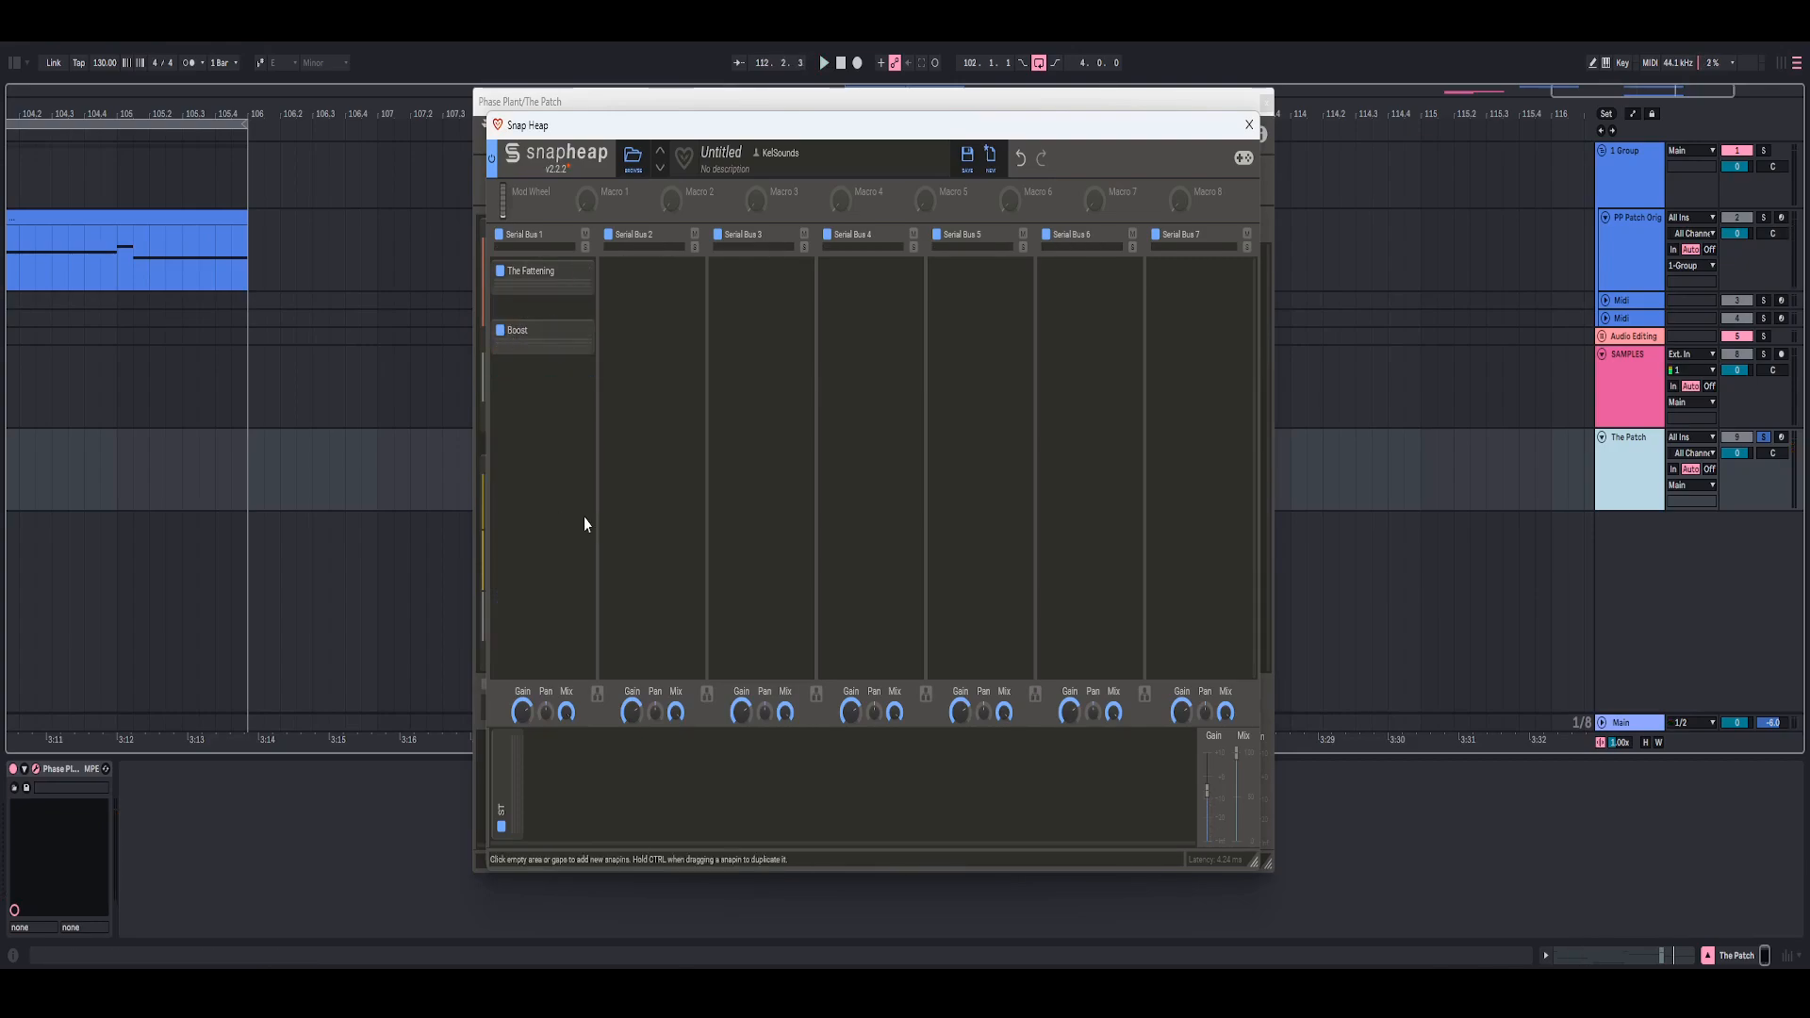
- Add a new group below Boost in Serial Bus 1 and name it Stereo Stuff
{"action": "left_click", "coordinate": [573, 438]}
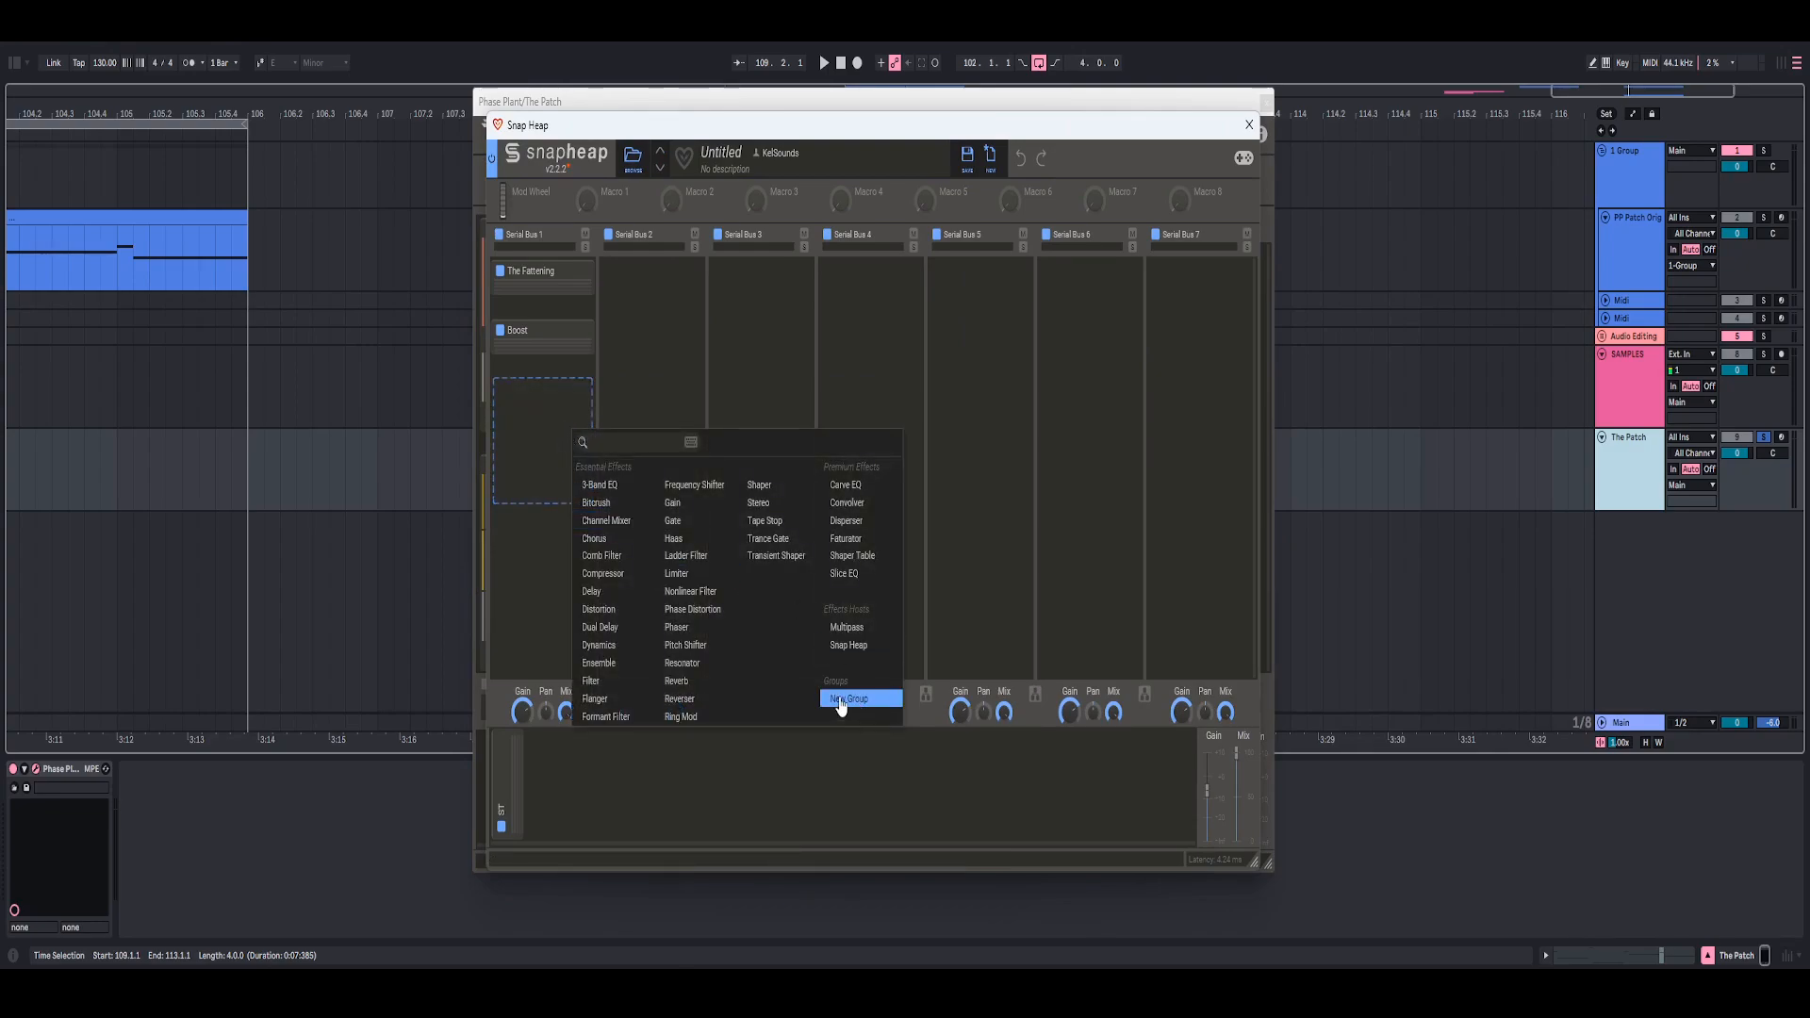
{"action": "left_click", "coordinate": [839, 702]}
{"action": "double_click", "coordinate": [518, 389]}
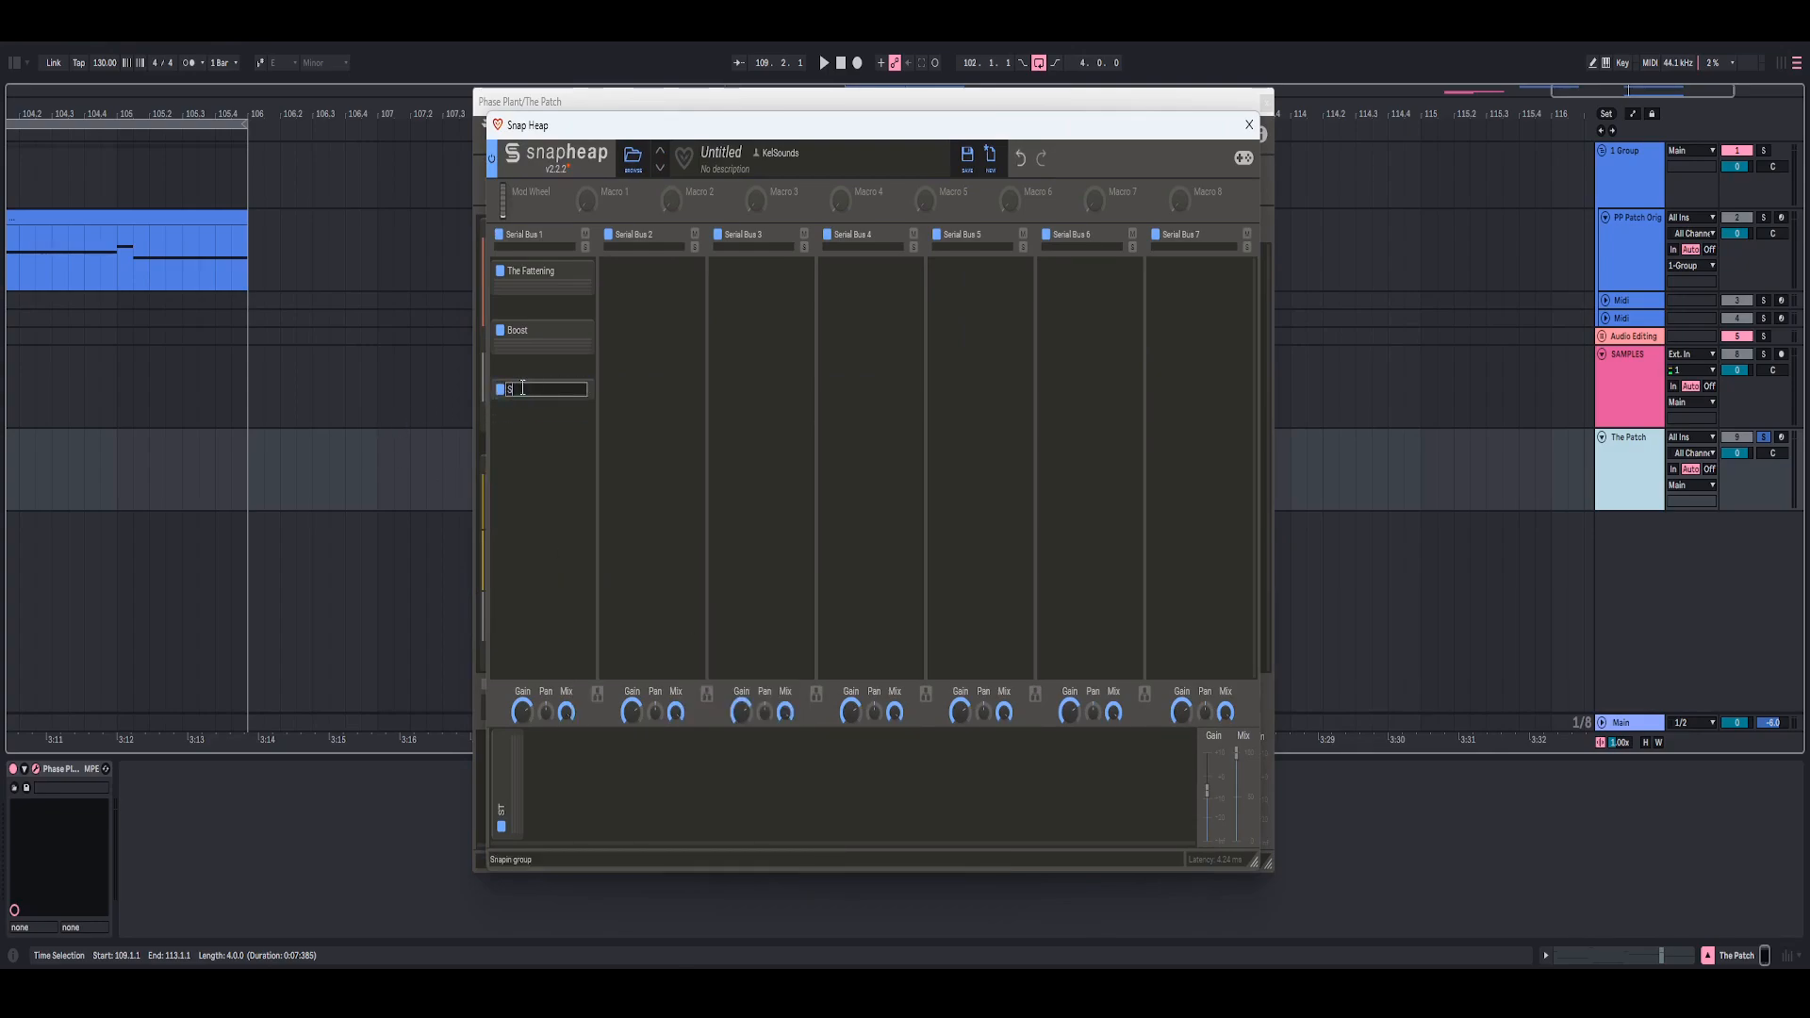
{"action": "type", "text": "Stereo Stuff"}
- Add a Slice EQ followed by a Multipass to the Stereo Stuff group
{"action": "left_click", "coordinate": [534, 414]}
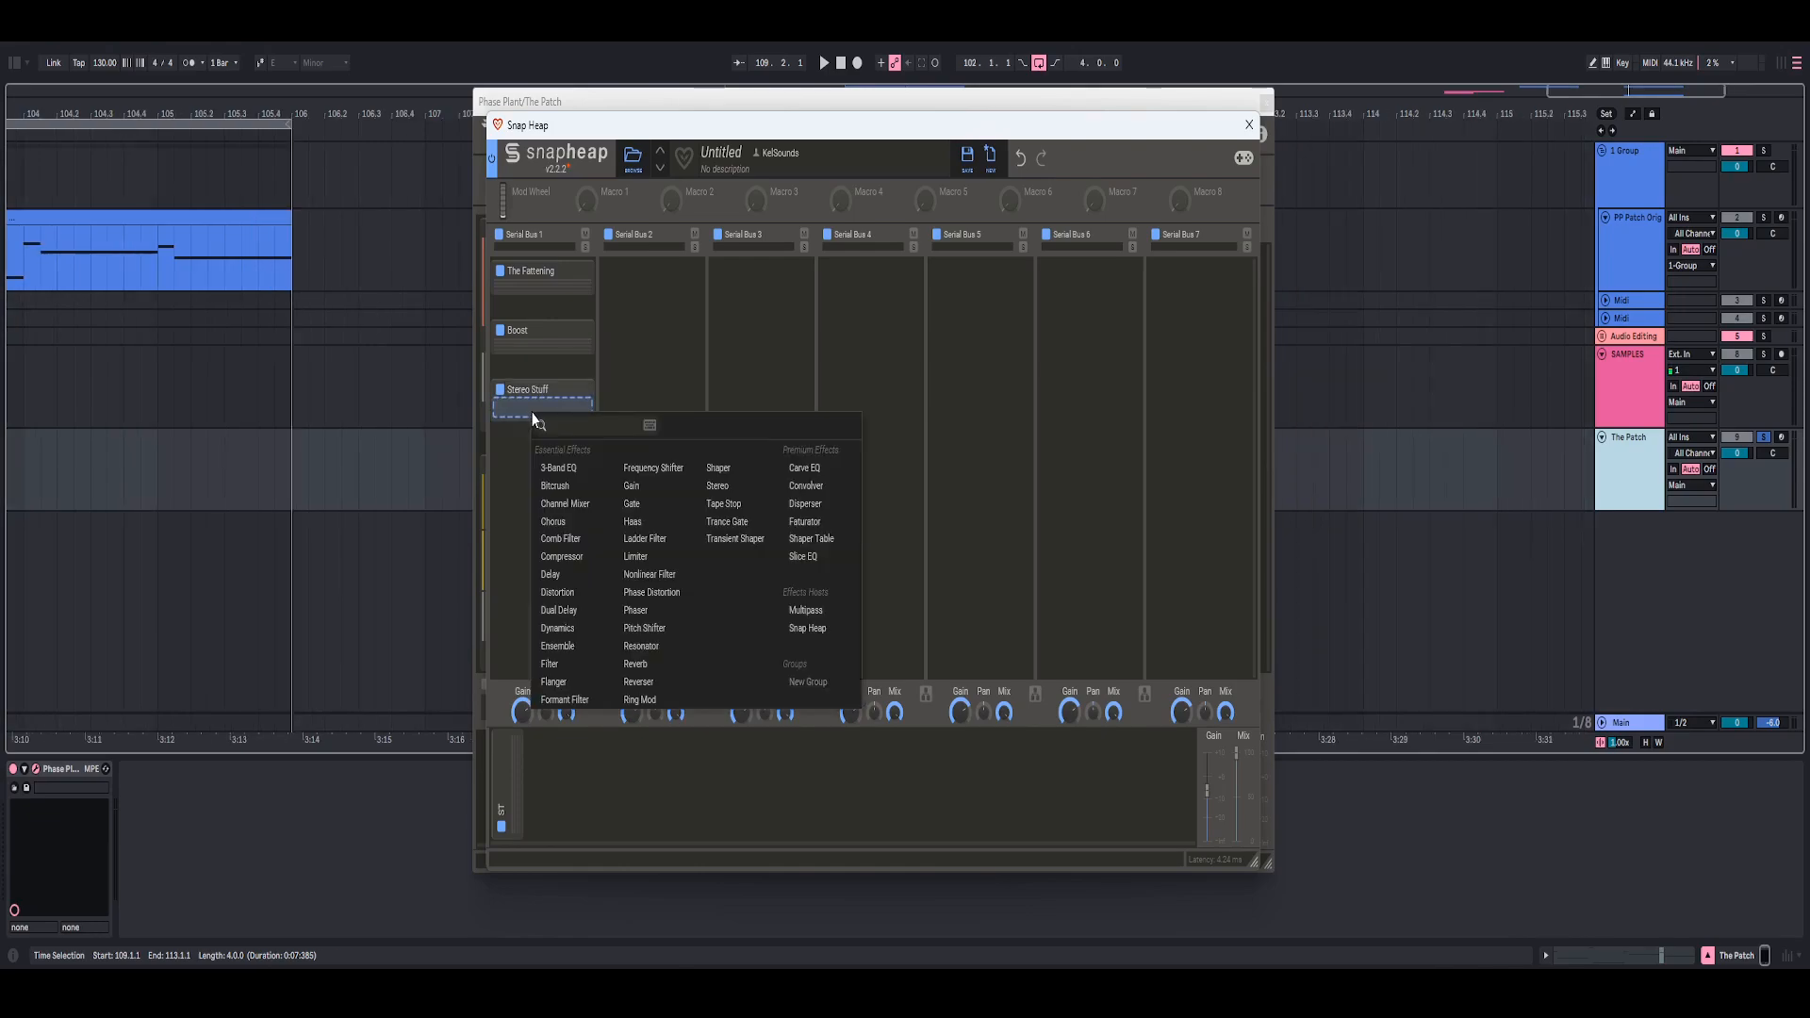
{"action": "left_click", "coordinate": [801, 558]}
{"action": "scroll", "coordinate": [531, 486], "scroll_direction": "down", "scroll_amount": 1}
{"action": "left_click", "coordinate": [546, 536]}
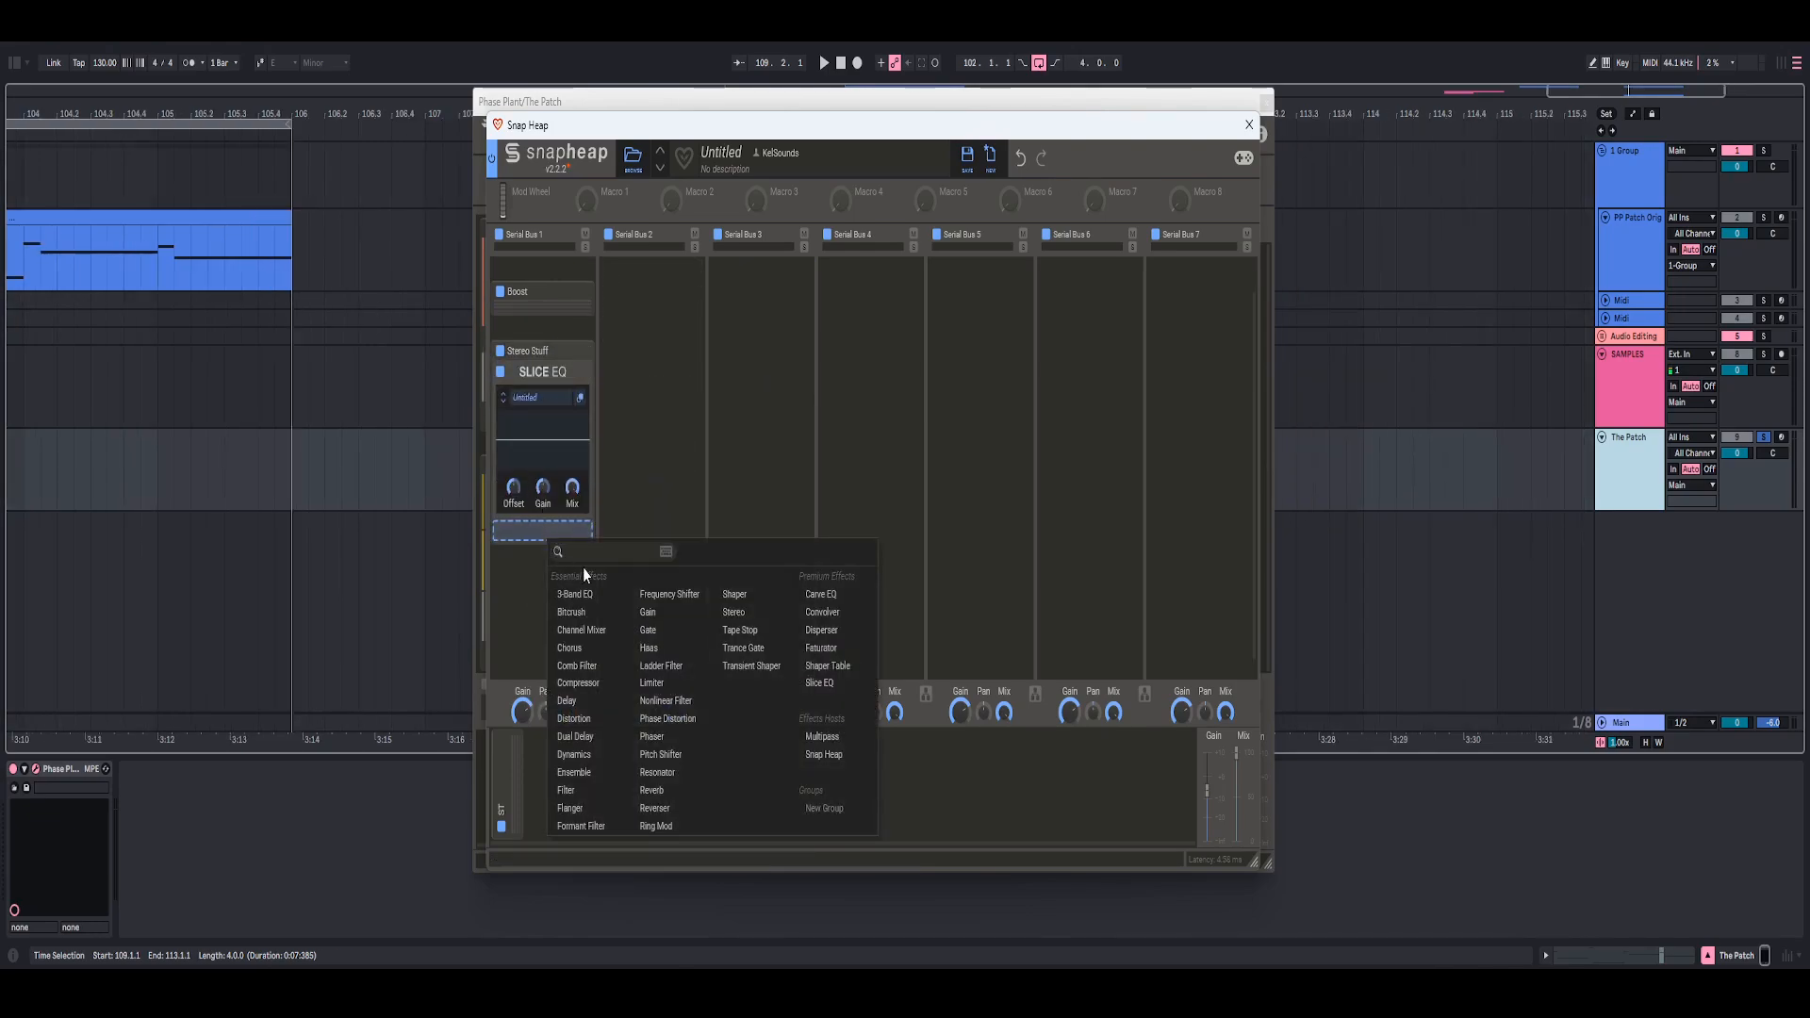
{"action": "left_click", "coordinate": [824, 739]}
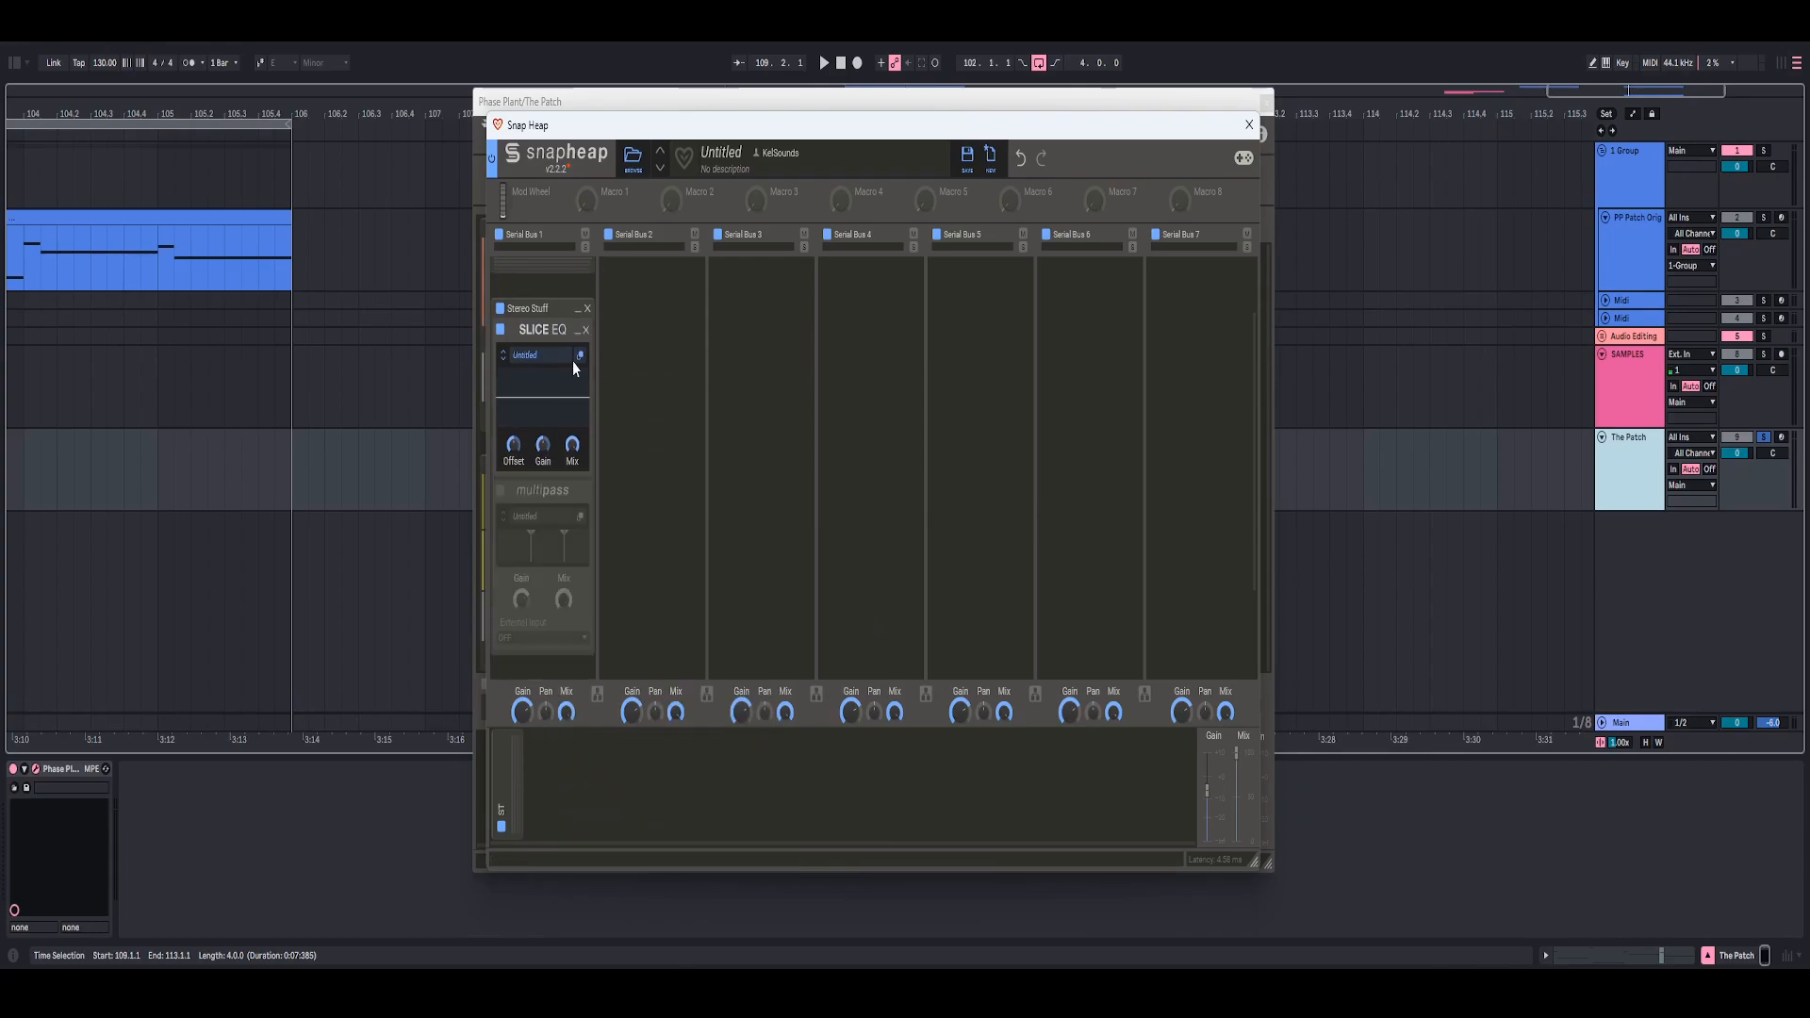
- Open Slice EQ and add a boosting high shelf at about 1.92 kHz that affects only the side signal
{"action": "left_click", "coordinate": [580, 357]}
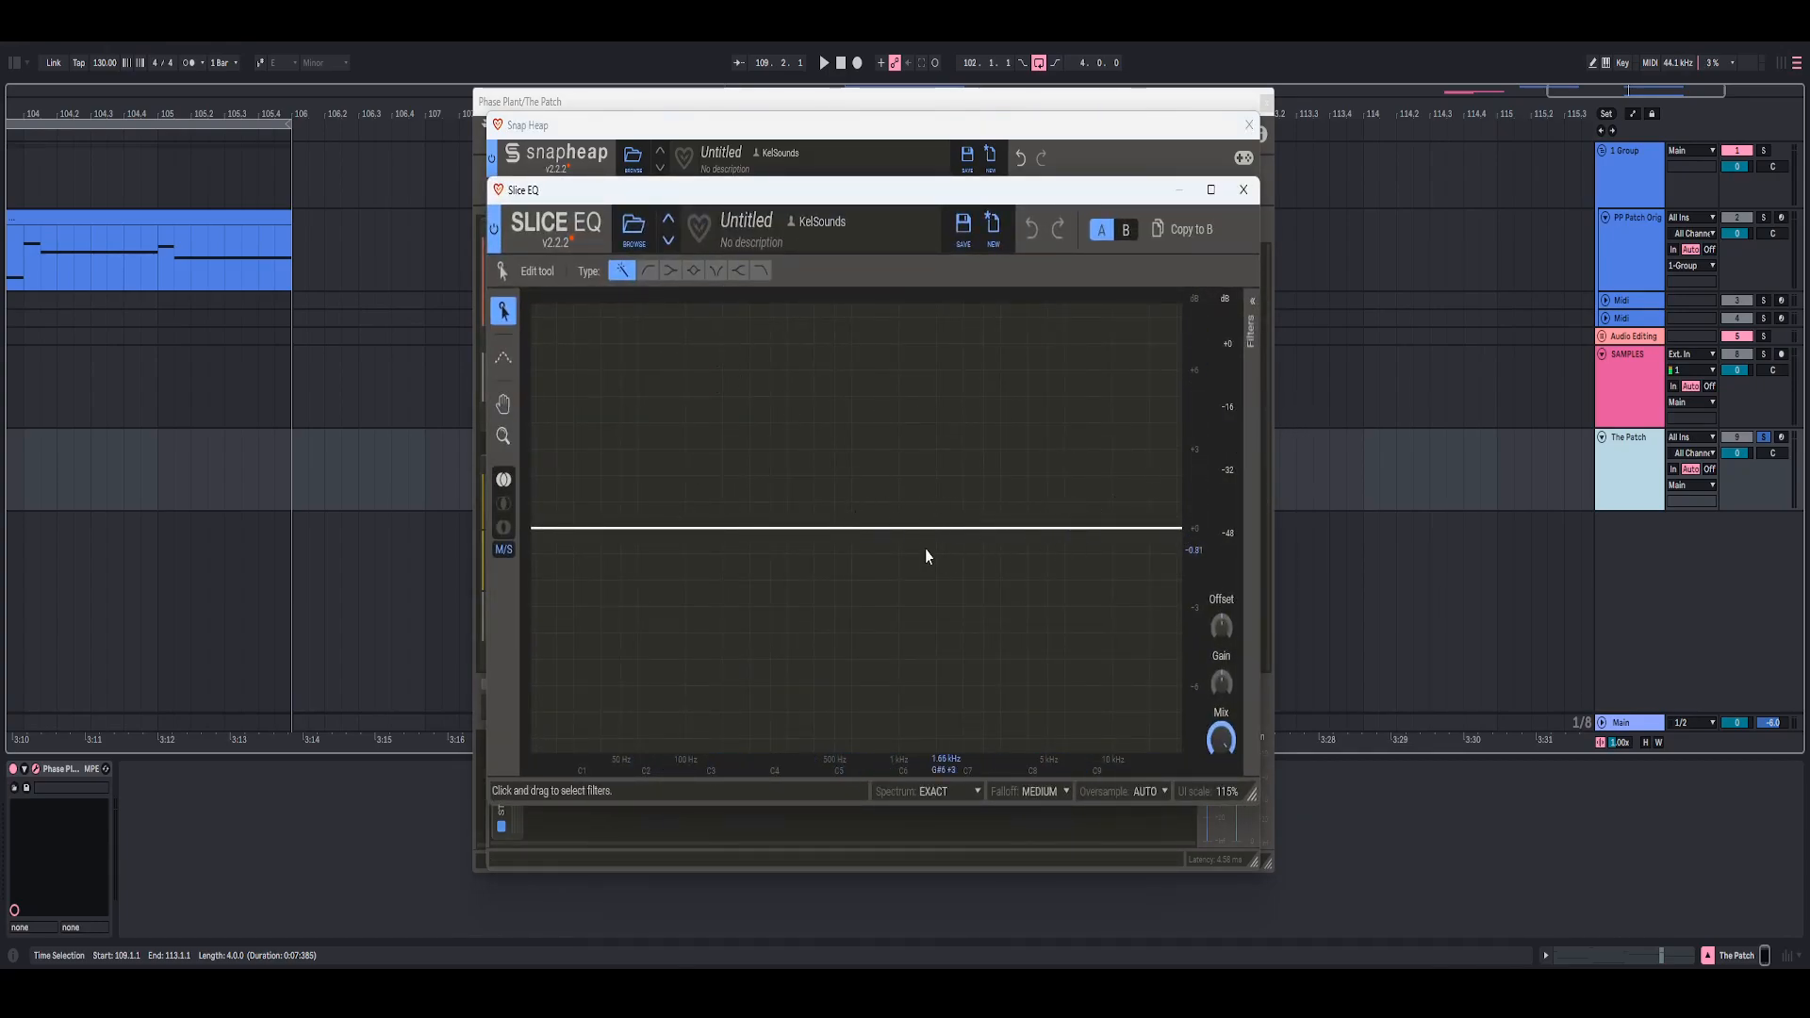
{"action": "left_click", "coordinate": [738, 270]}
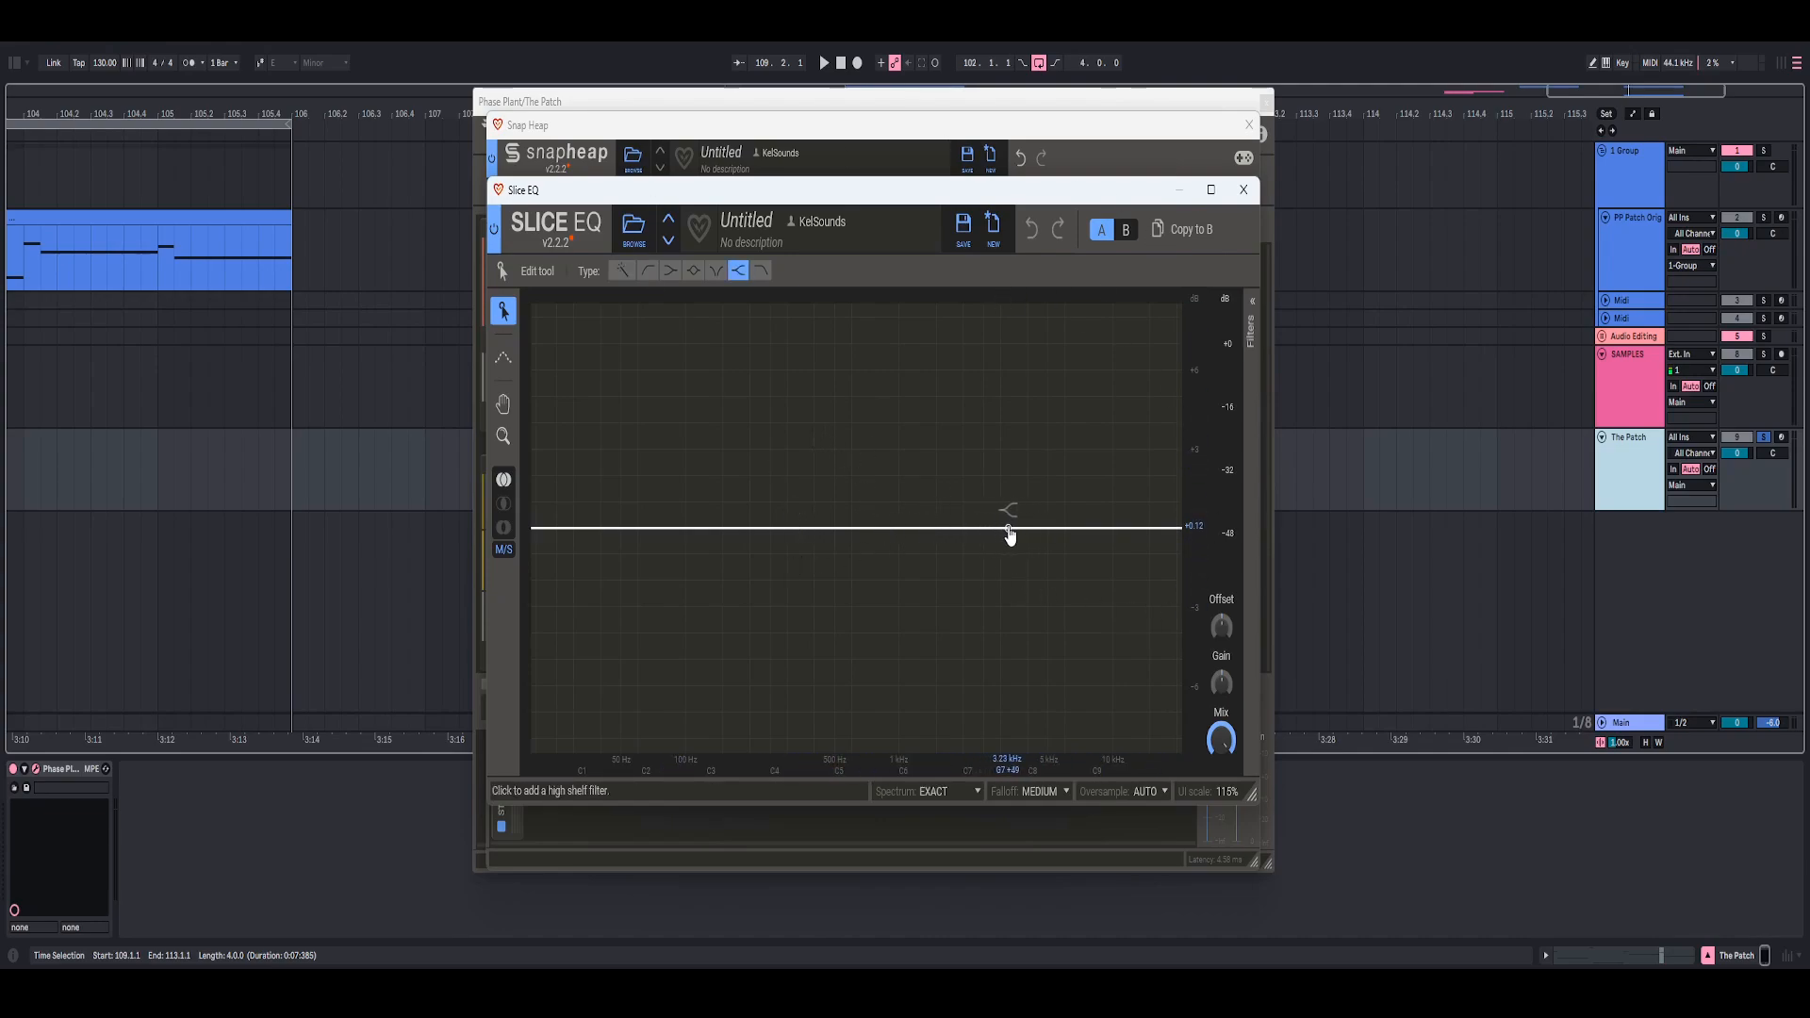
{"action": "left_click_drag", "start_coordinate": [1009, 534], "coordinate": [958, 482]}
{"action": "left_click", "coordinate": [1252, 347]}
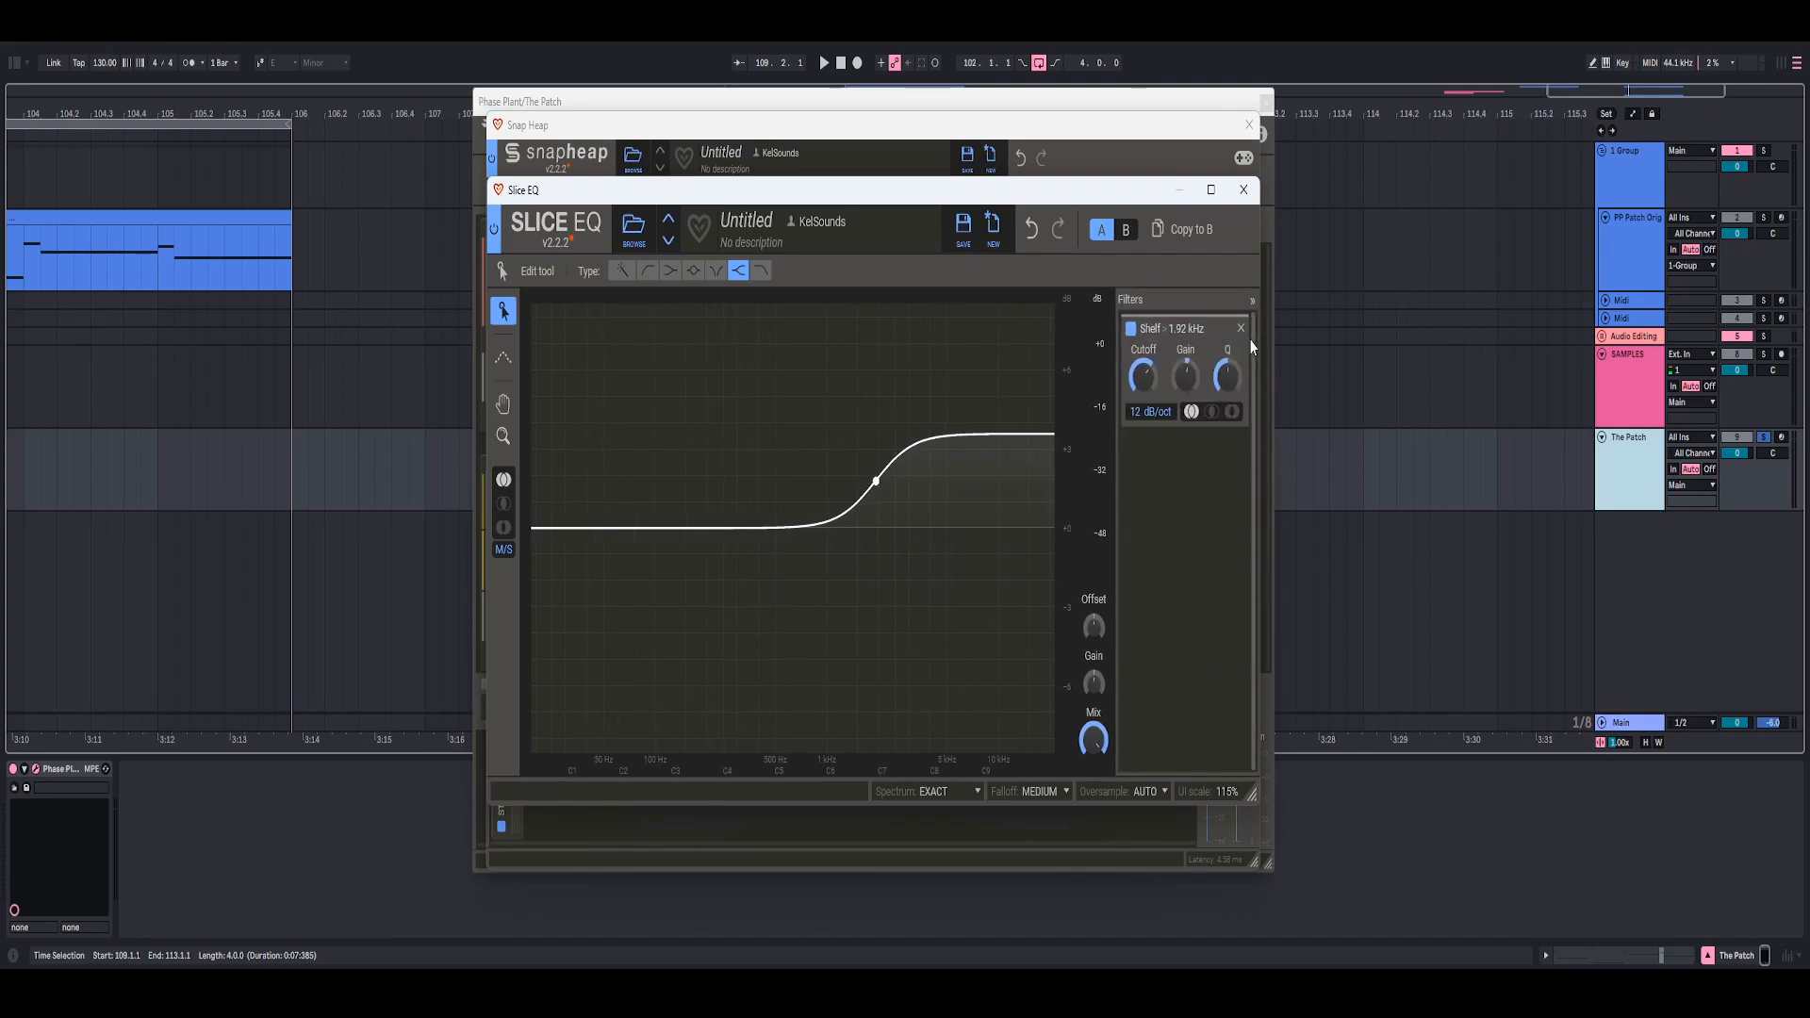
{"action": "left_click", "coordinate": [1235, 414]}
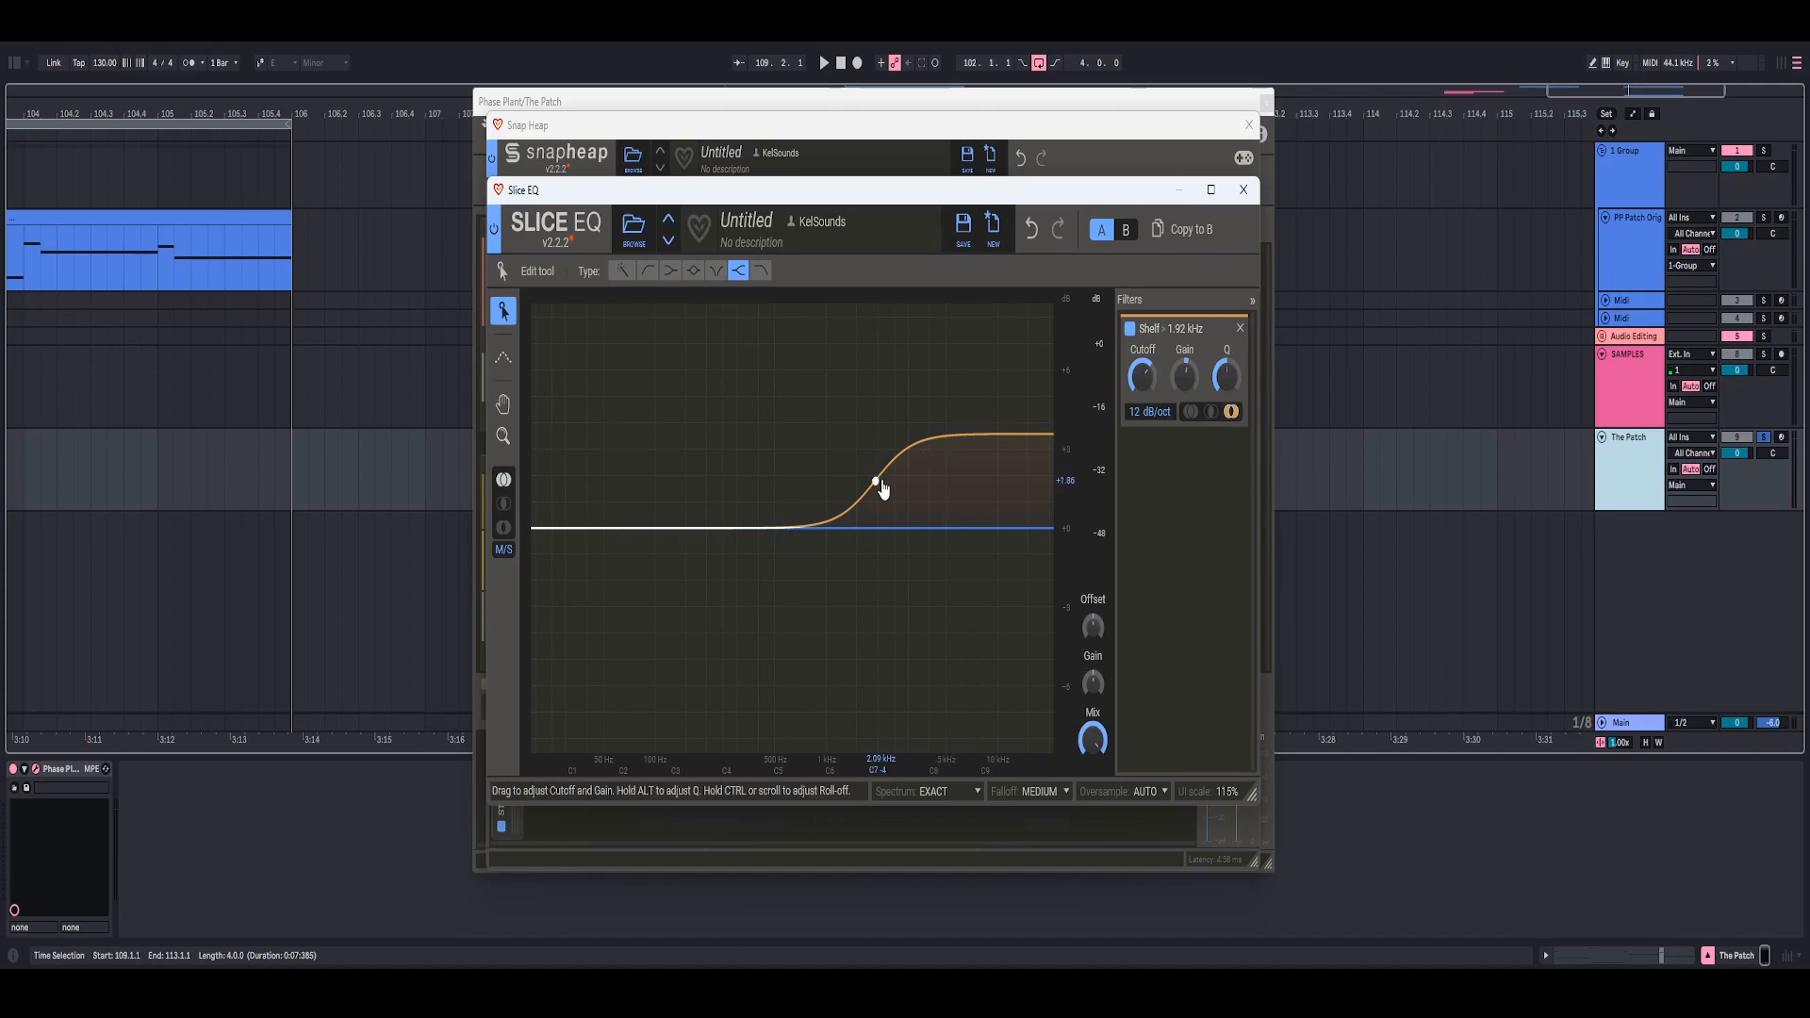
- Adjust the side shelf's cutoff and gain during playback, and set its gain to 5 dB
{"action": "key", "text": "space"}
{"action": "left_click_drag", "start_coordinate": [882, 488], "coordinate": [861, 477]}
{"action": "key", "text": "space"}
{"action": "right_click", "coordinate": [1188, 376]}
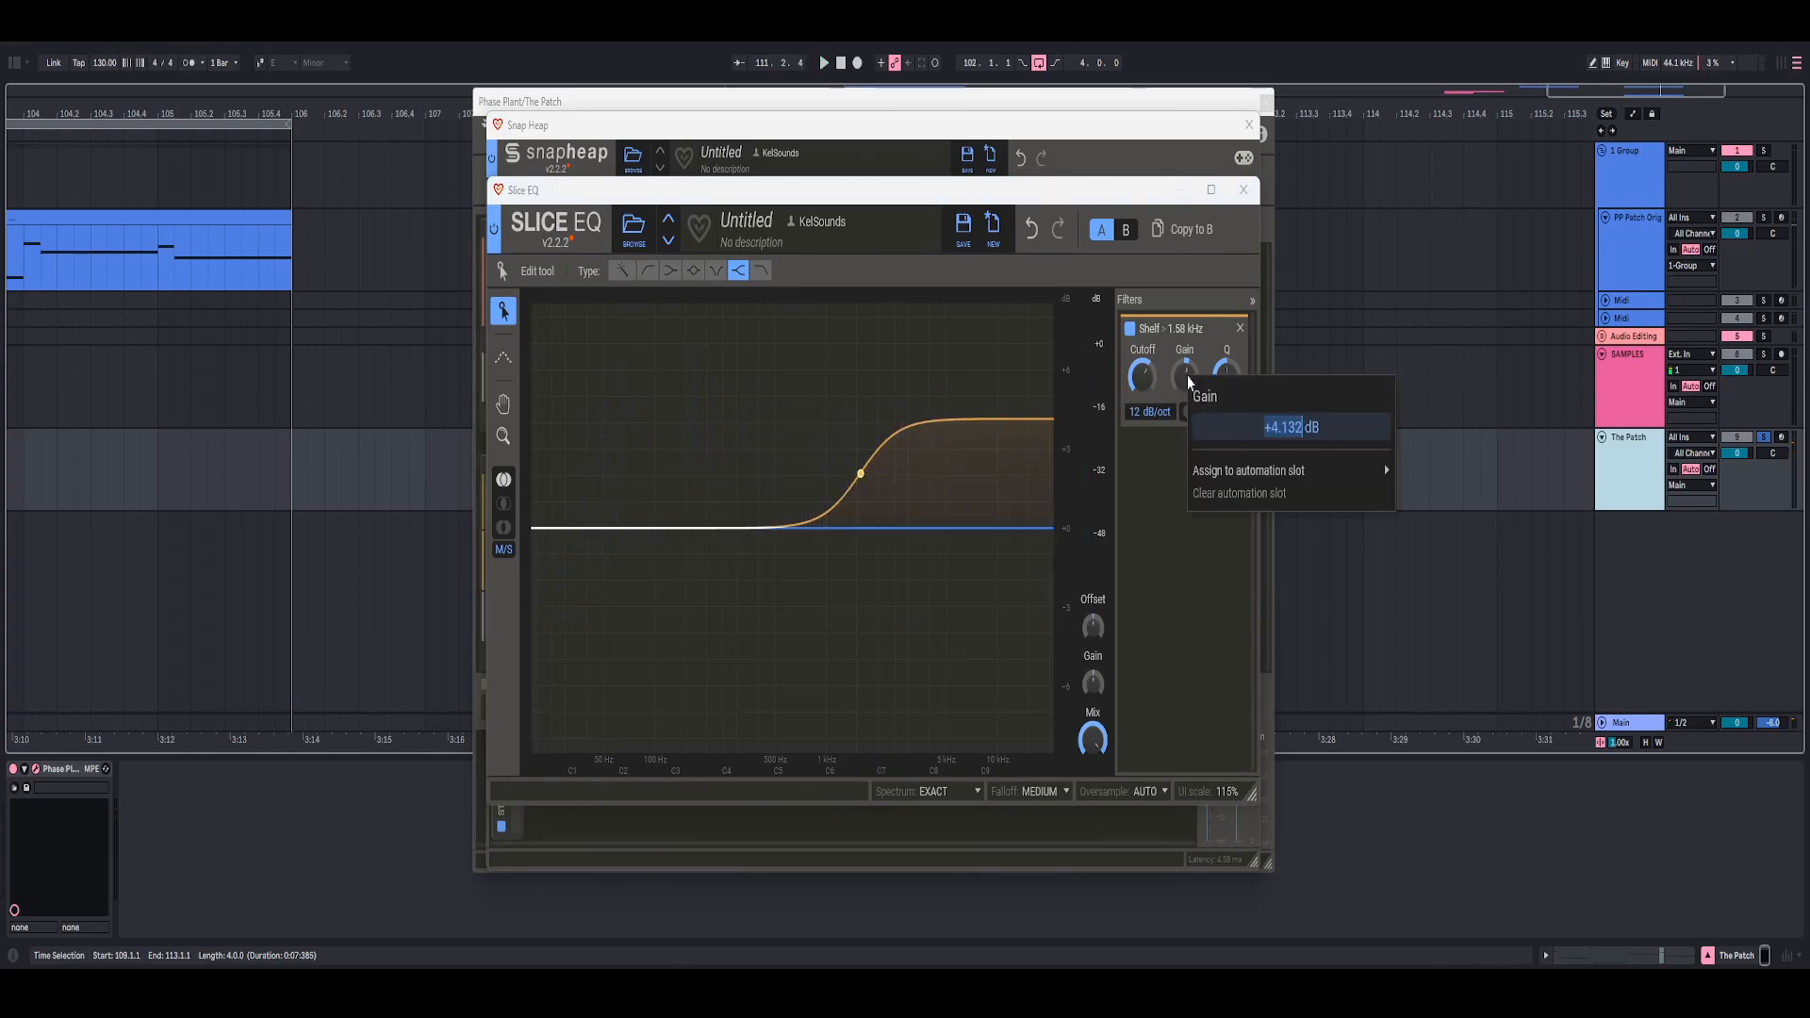
{"action": "type", "text": "5"}
{"action": "key", "text": "Return"}
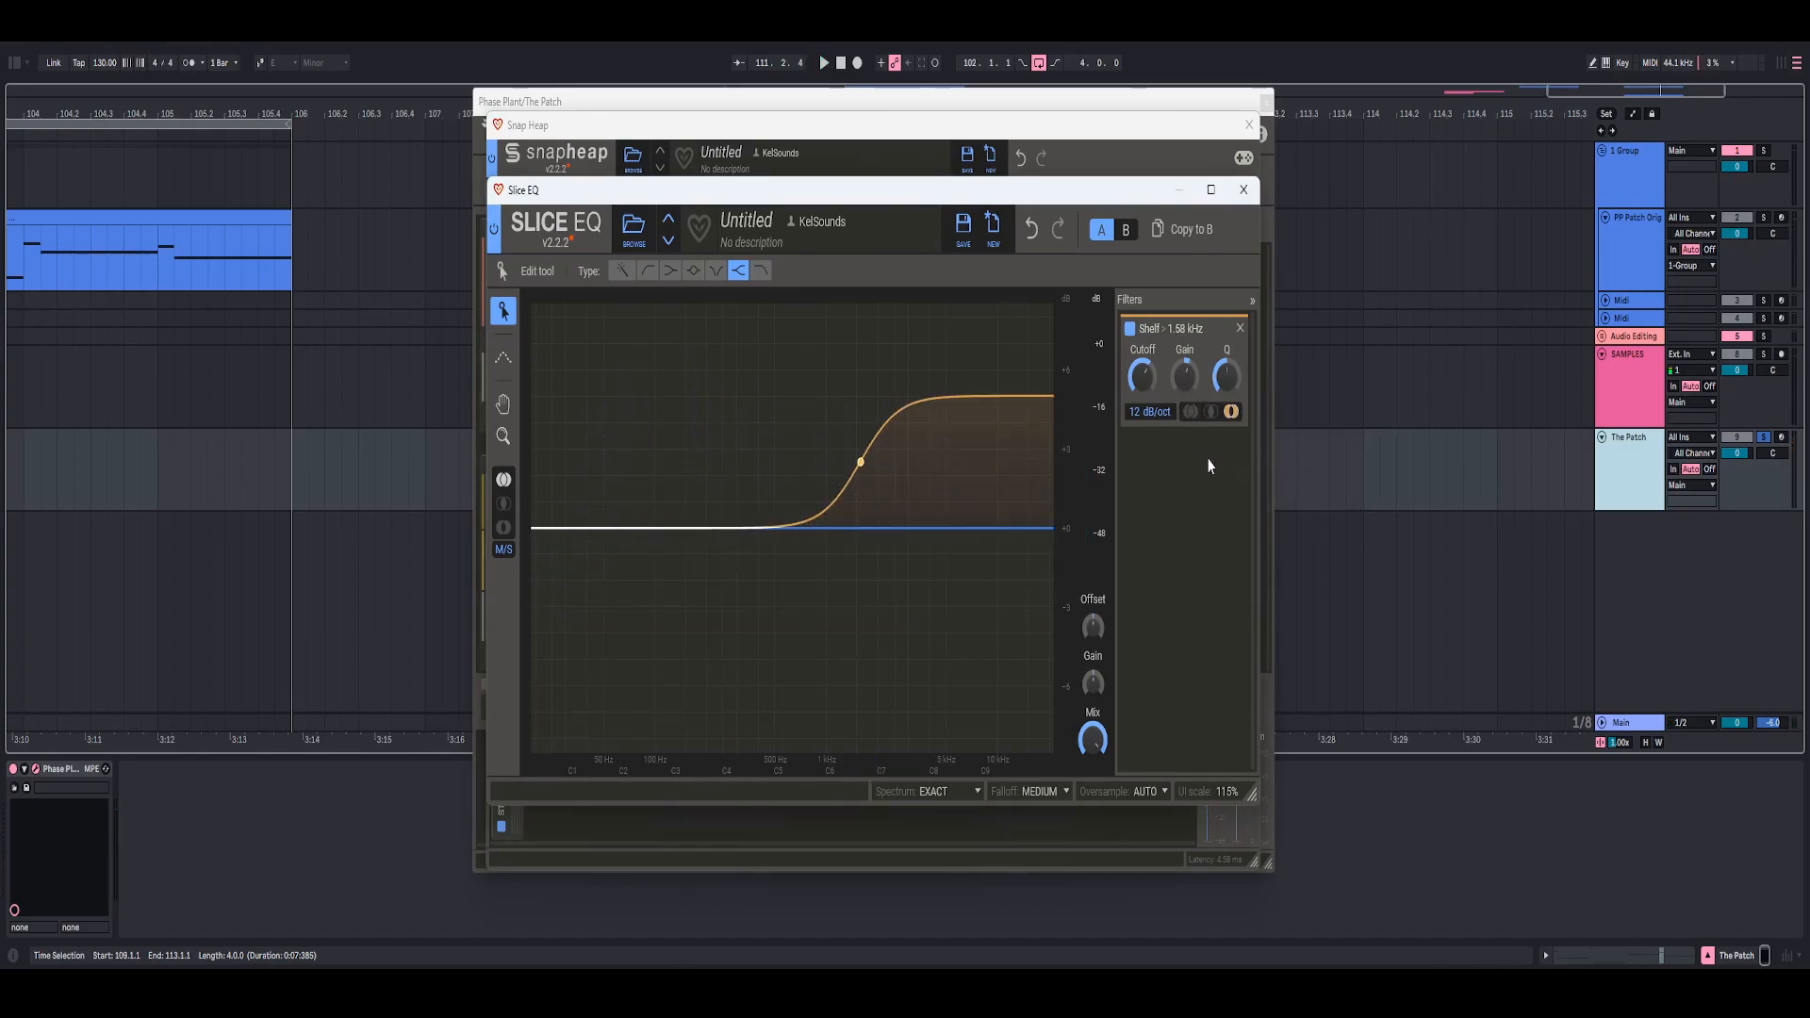
- Set the side shelf's cutoff to 1400 Hz, listen to the patch, and close Slice EQ
{"action": "right_click", "coordinate": [1145, 379]}
{"action": "type", "text": "14"}
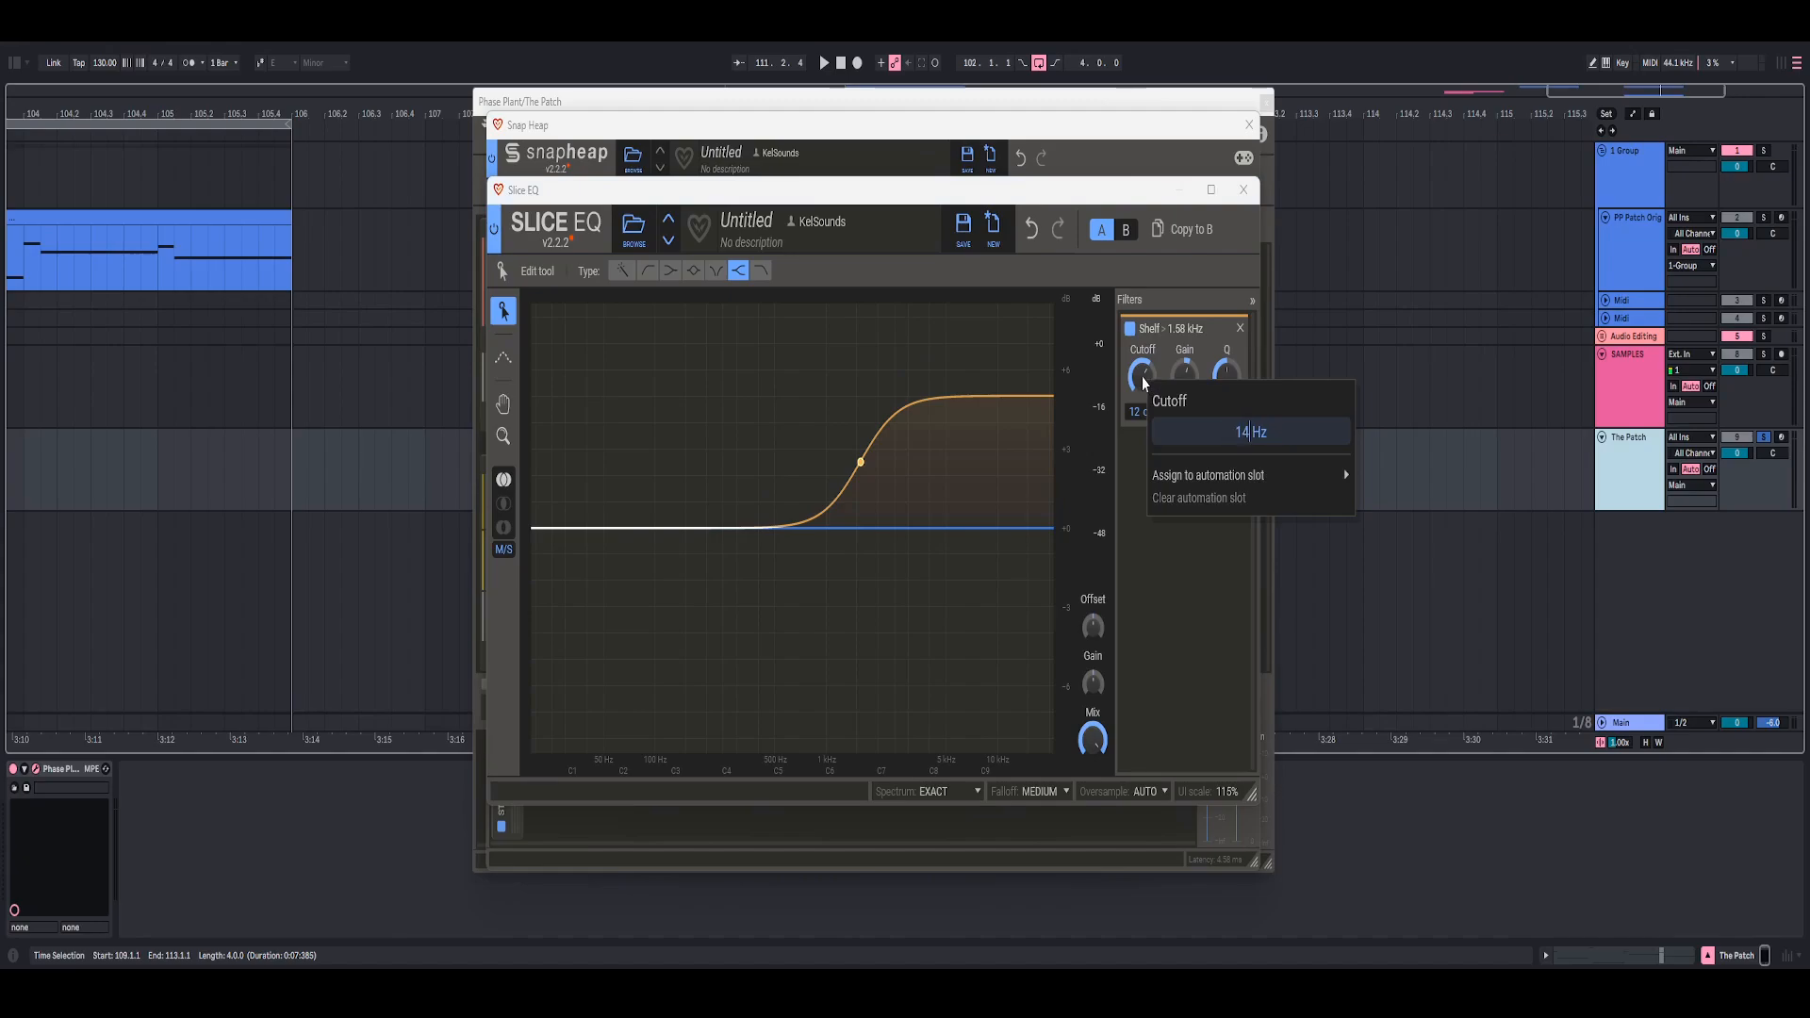
{"action": "type", "text": "00"}
{"action": "key", "text": "Return"}
{"action": "key", "text": "space"}
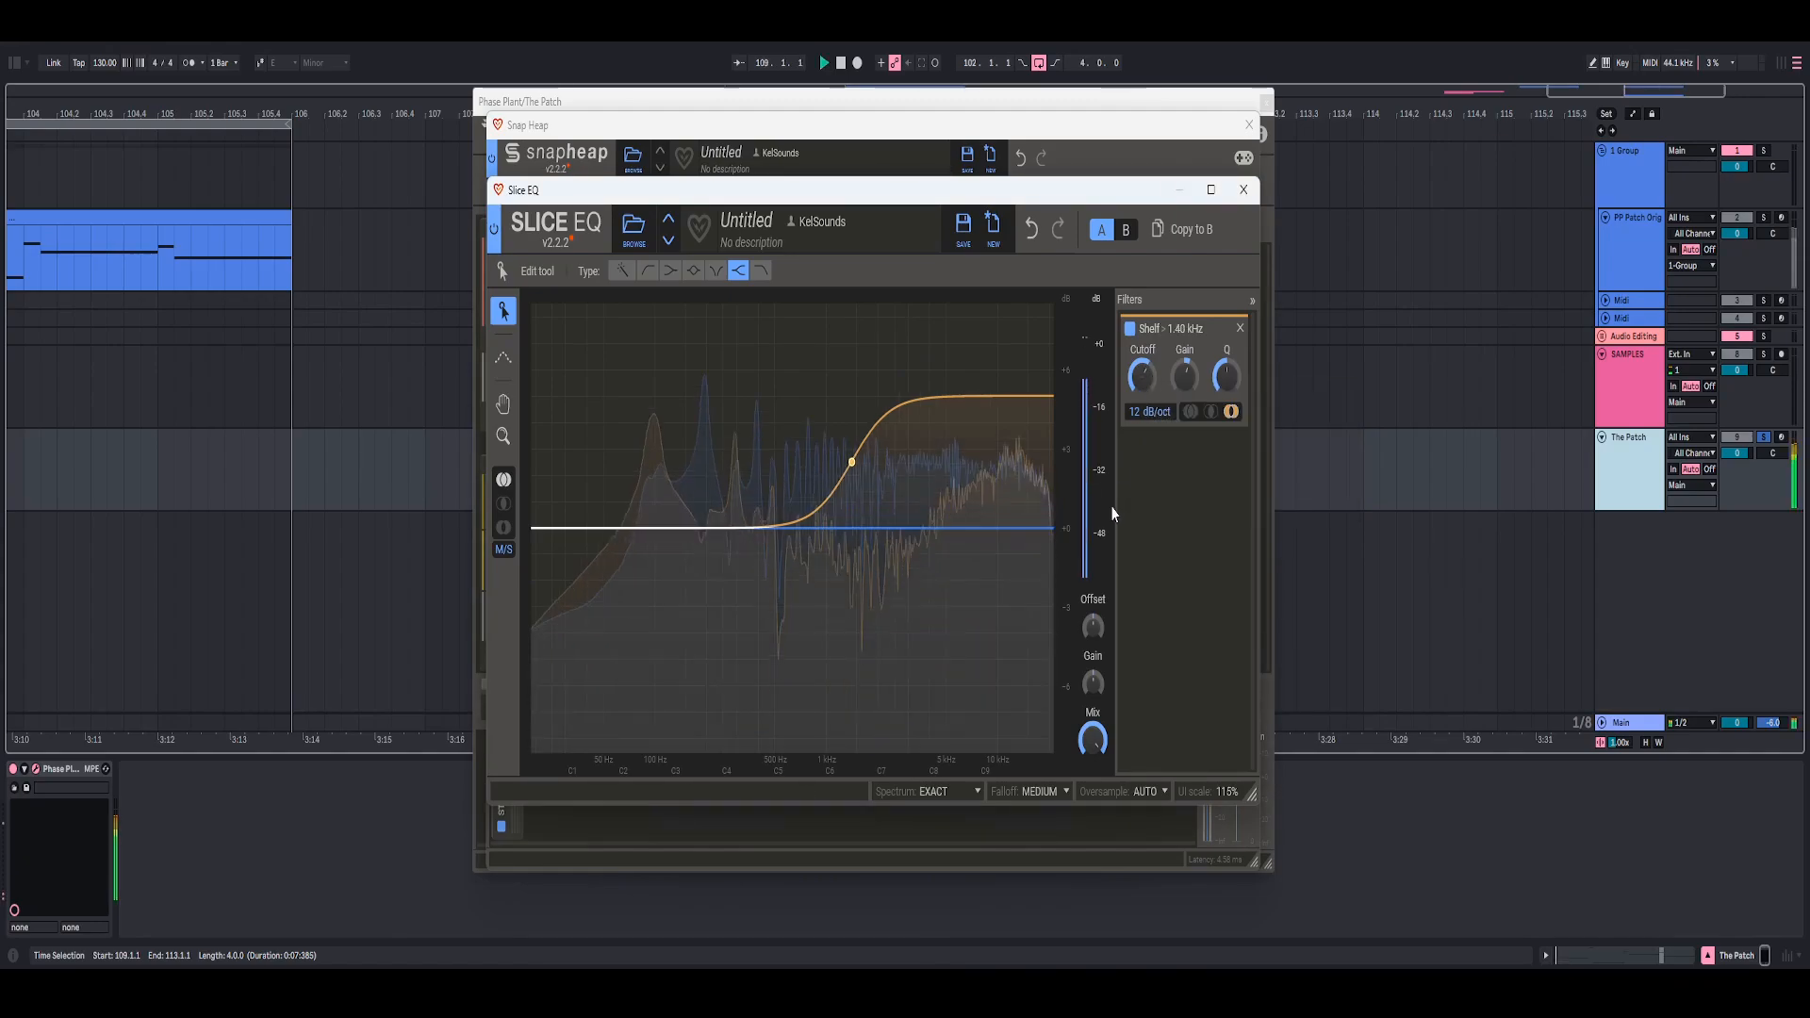
{"action": "left_click", "coordinate": [1242, 192]}
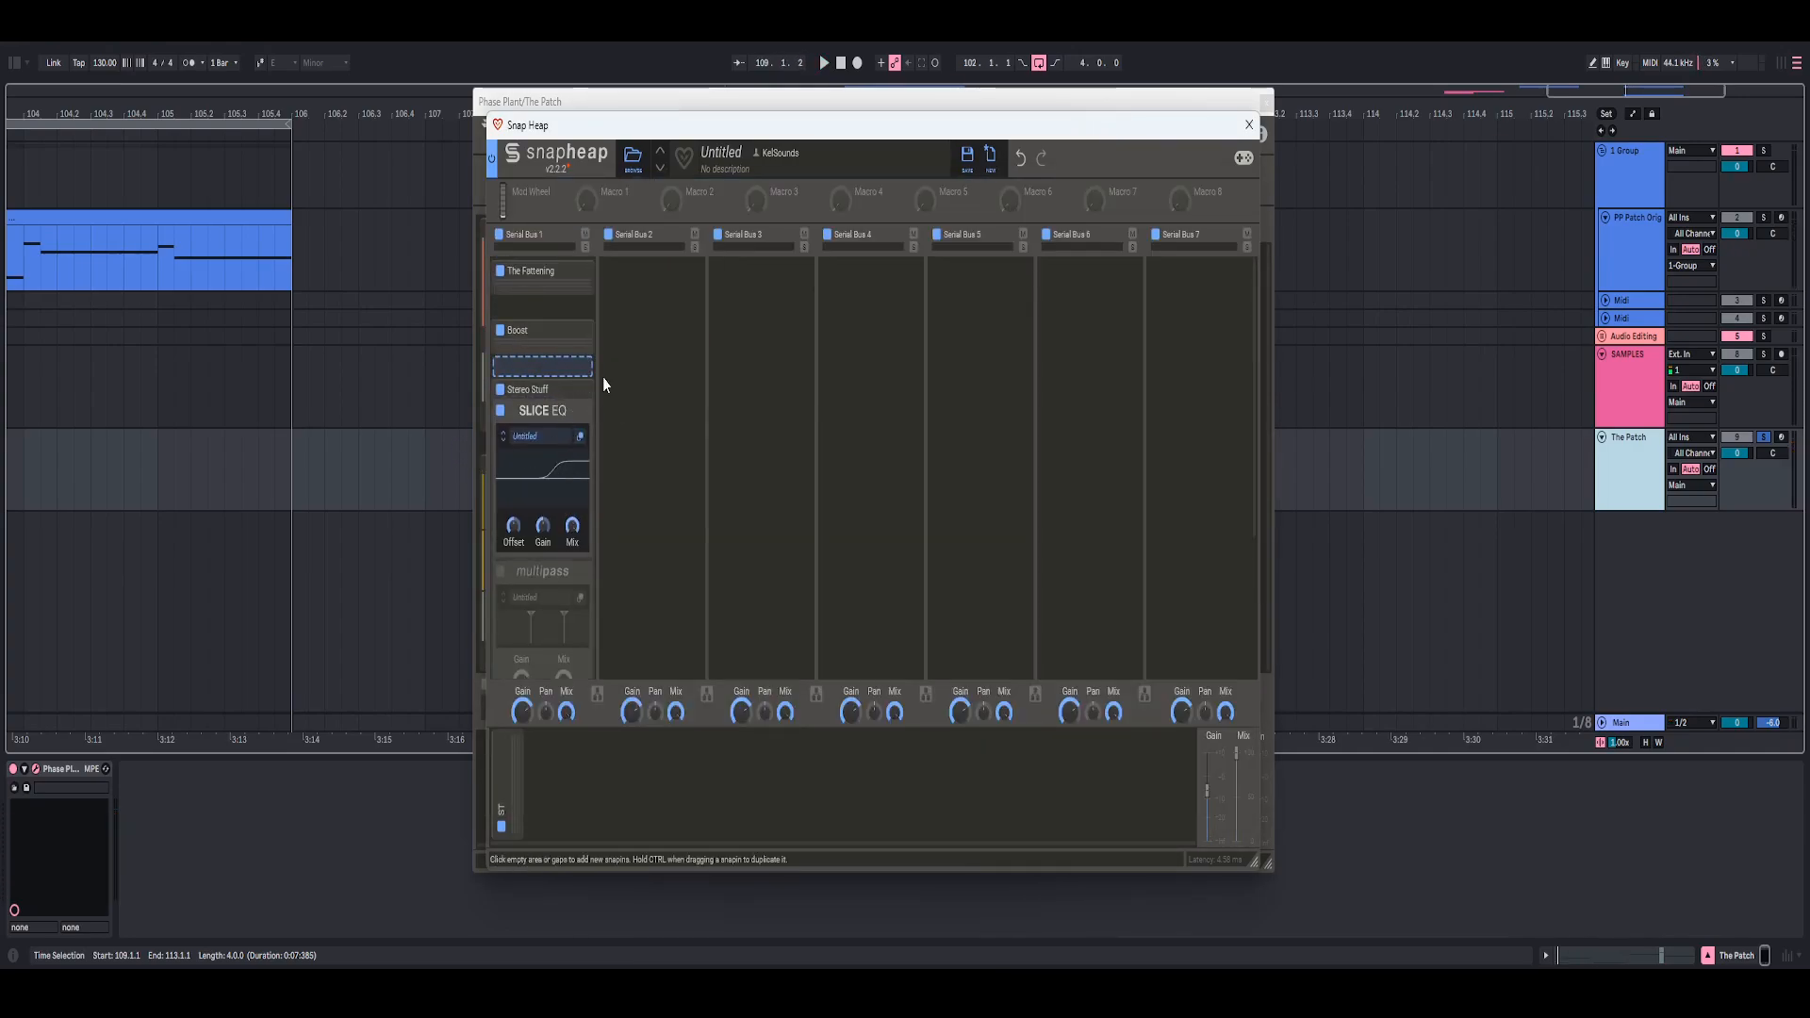
- Check the contents of the Boost group, collapse it again, and collapse the Slice EQ in Stereo Stuff
{"action": "left_click", "coordinate": [577, 332]}
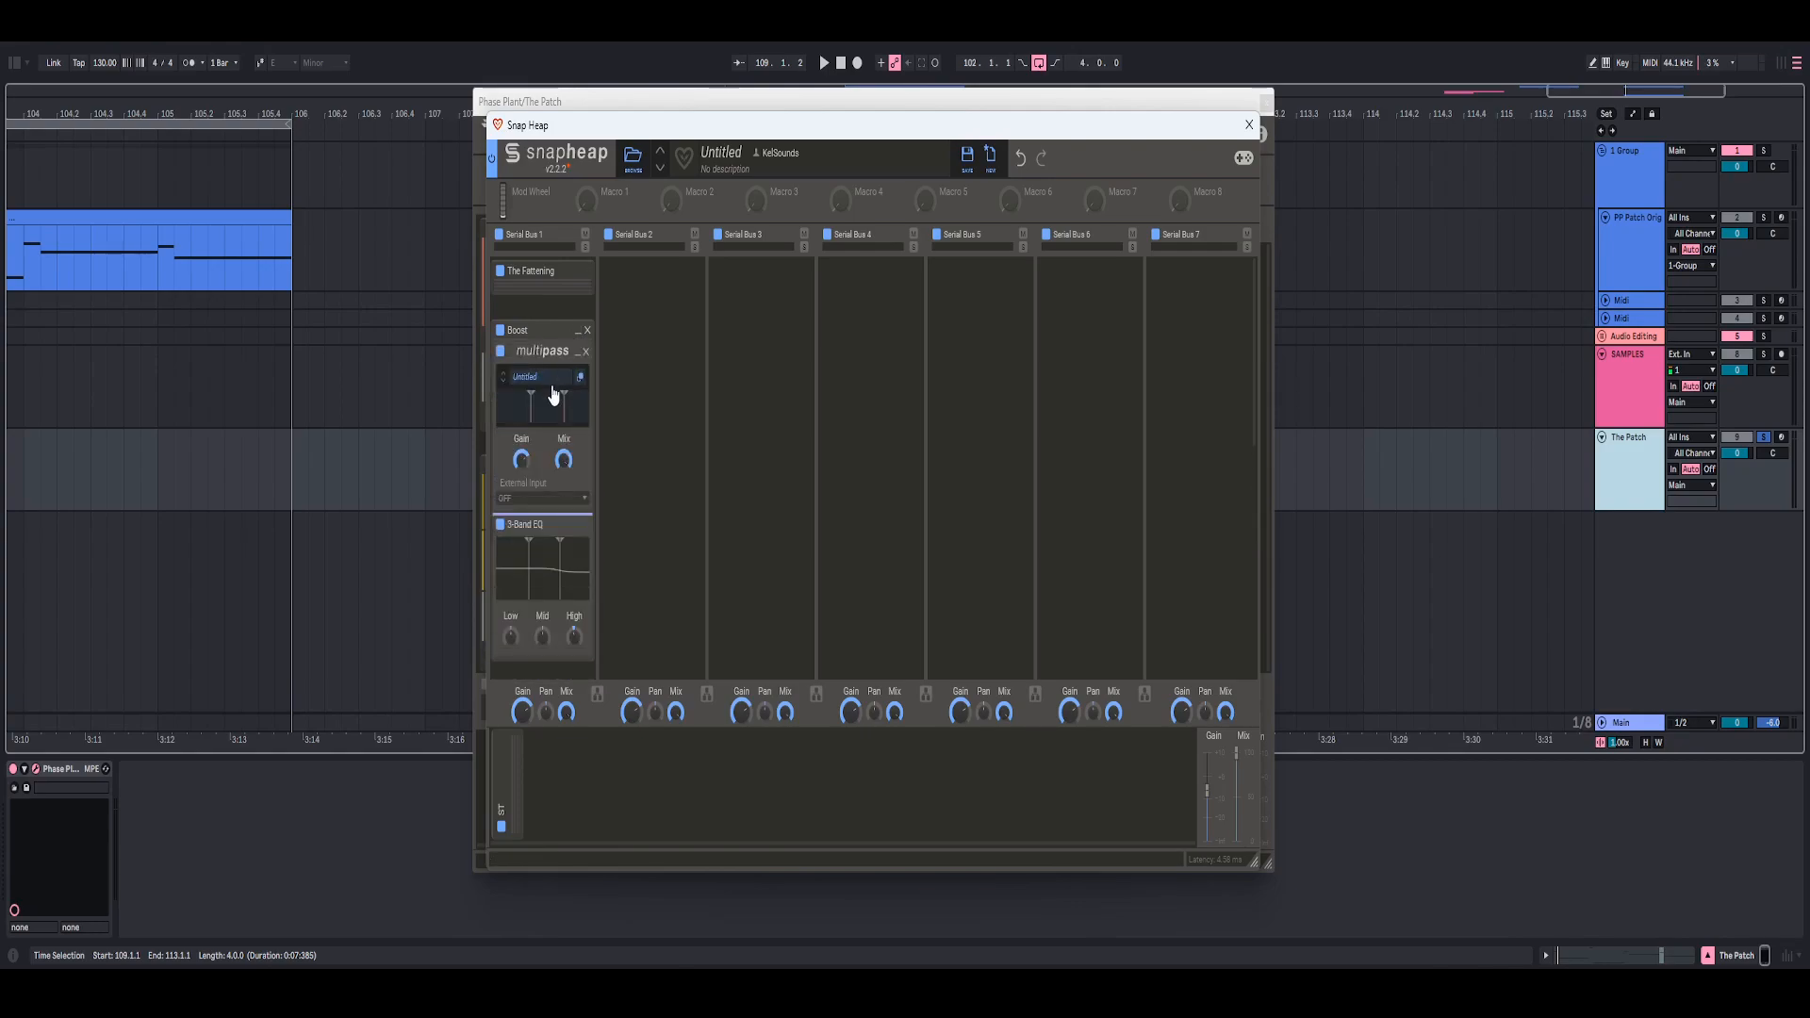
{"action": "left_click", "coordinate": [579, 333]}
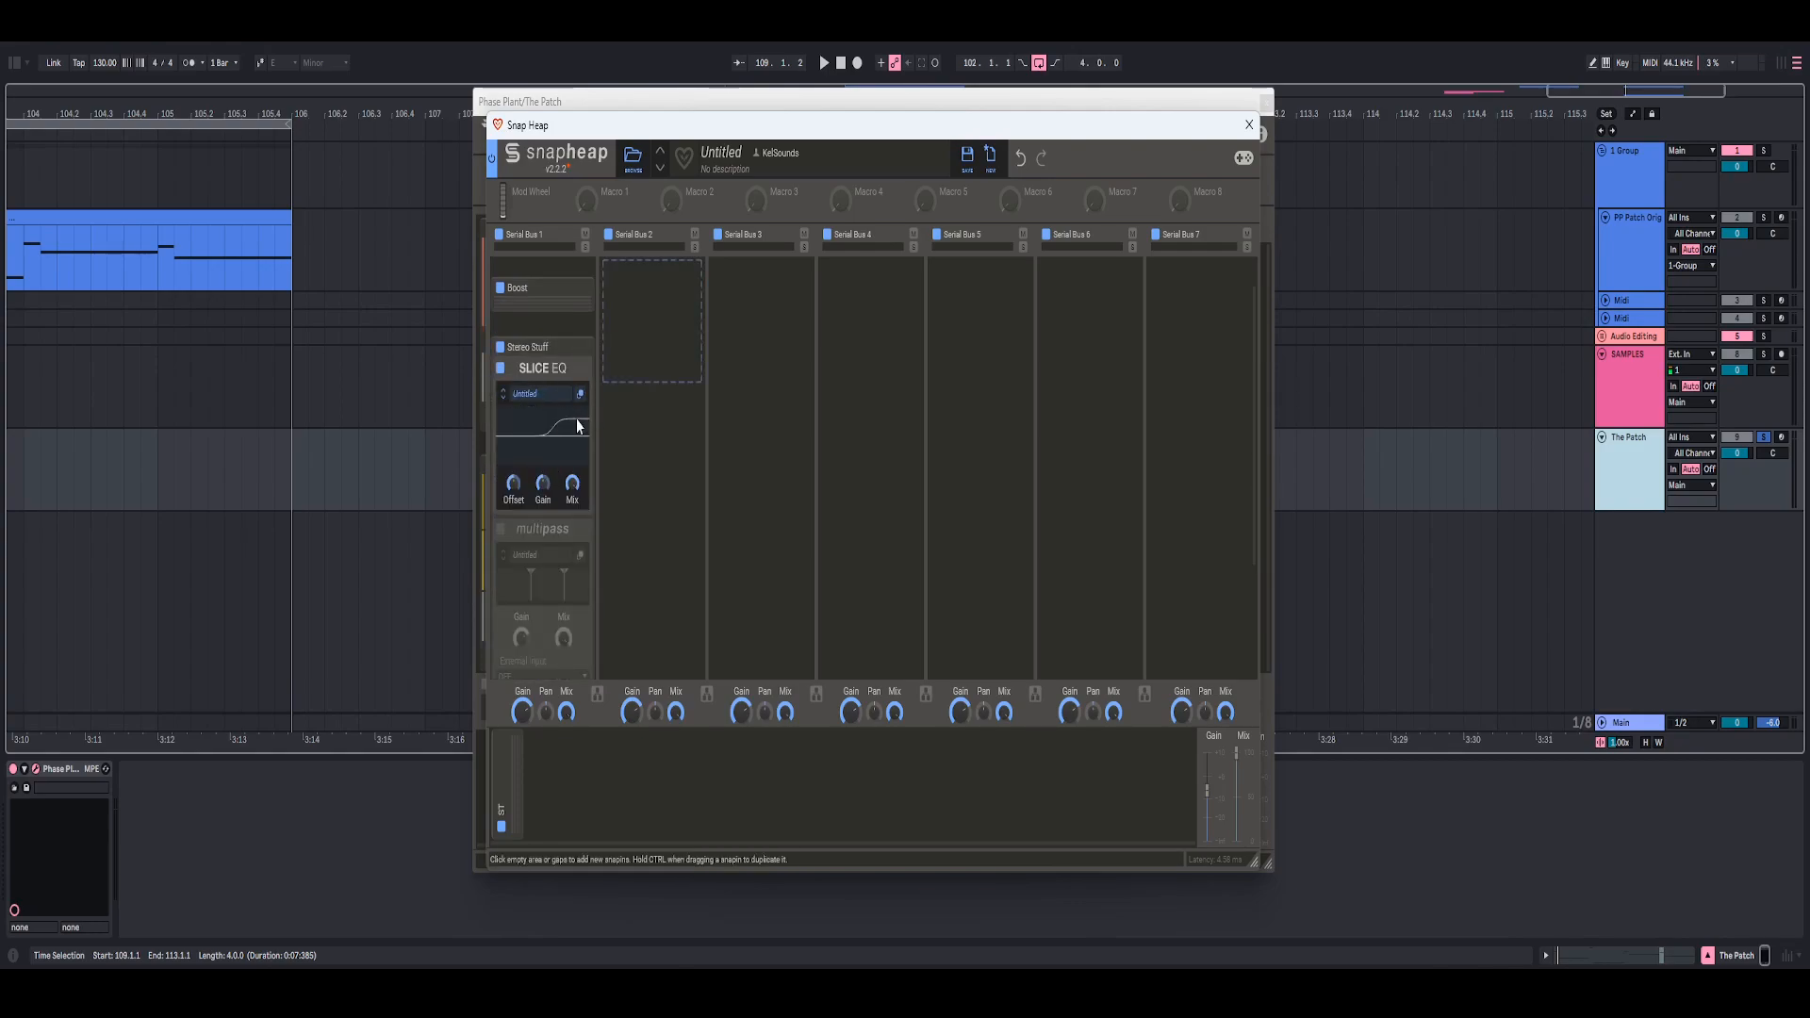
{"action": "left_click", "coordinate": [578, 369]}
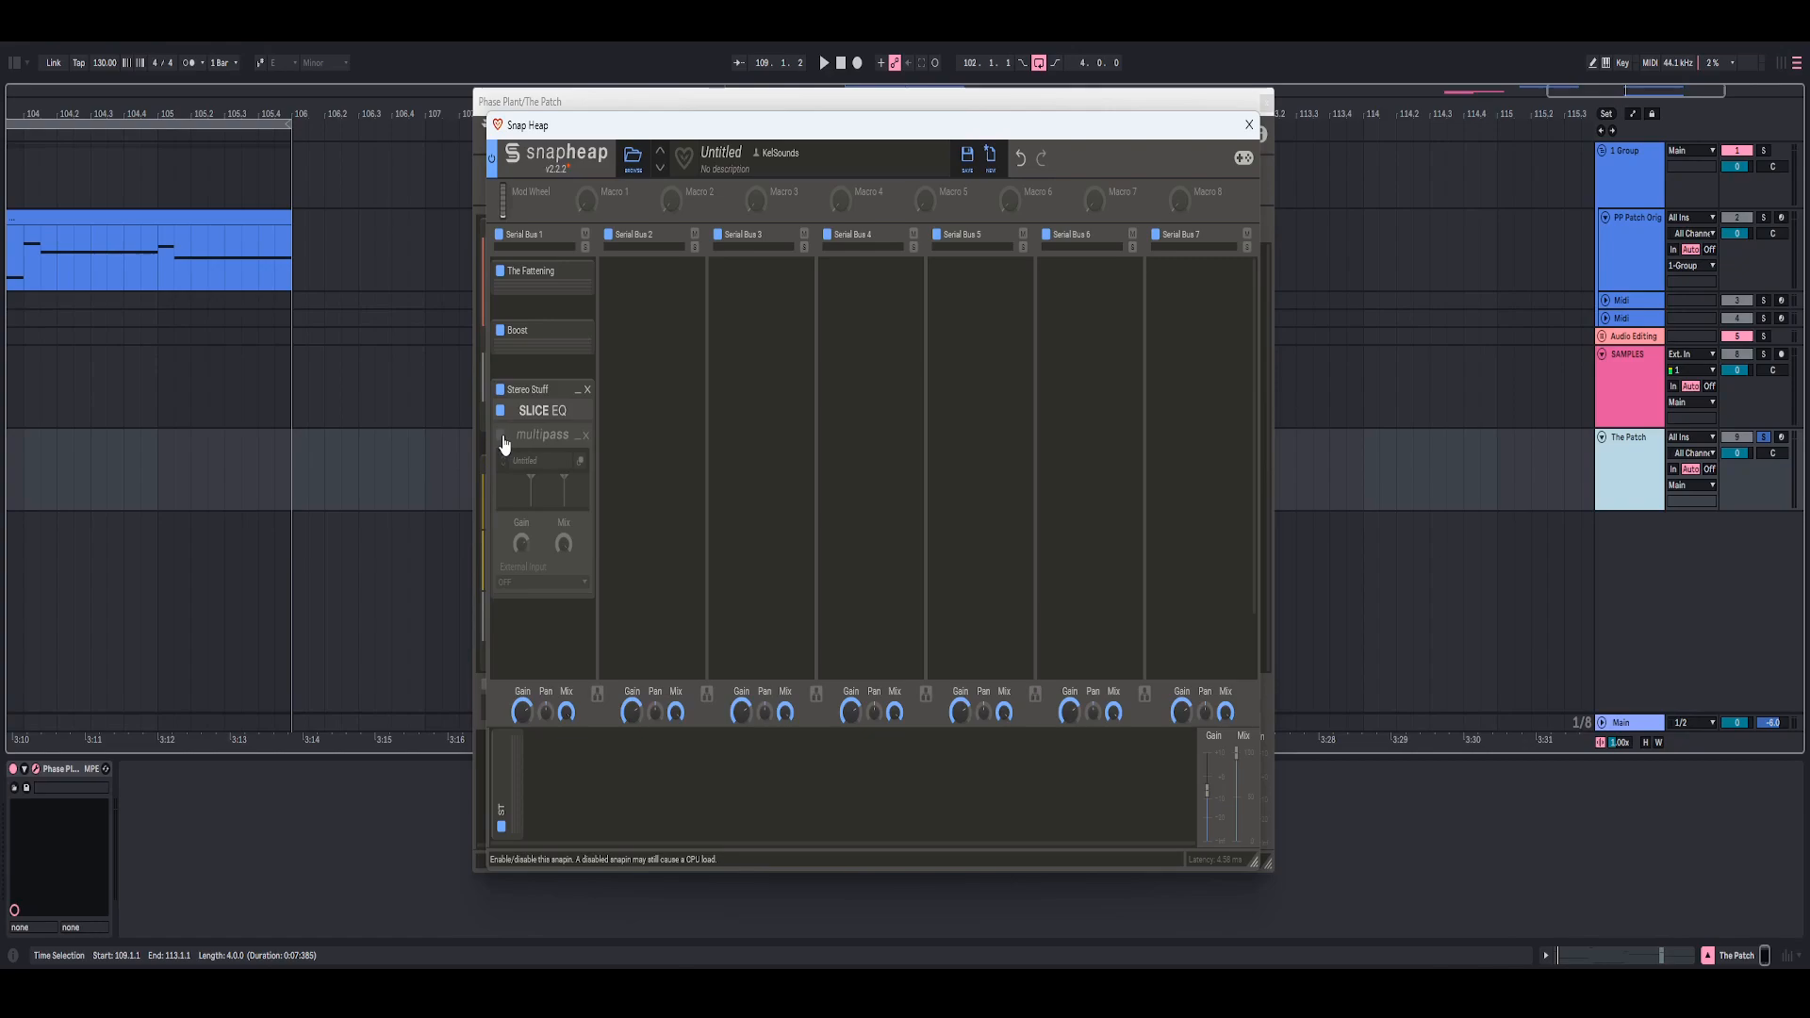
- Enable the Stereo Stuff group's Multipass, add a Stereo effect to its lowest band, and collapse the Multipass after playback
{"action": "left_click", "coordinate": [501, 435]}
{"action": "left_click", "coordinate": [581, 465]}
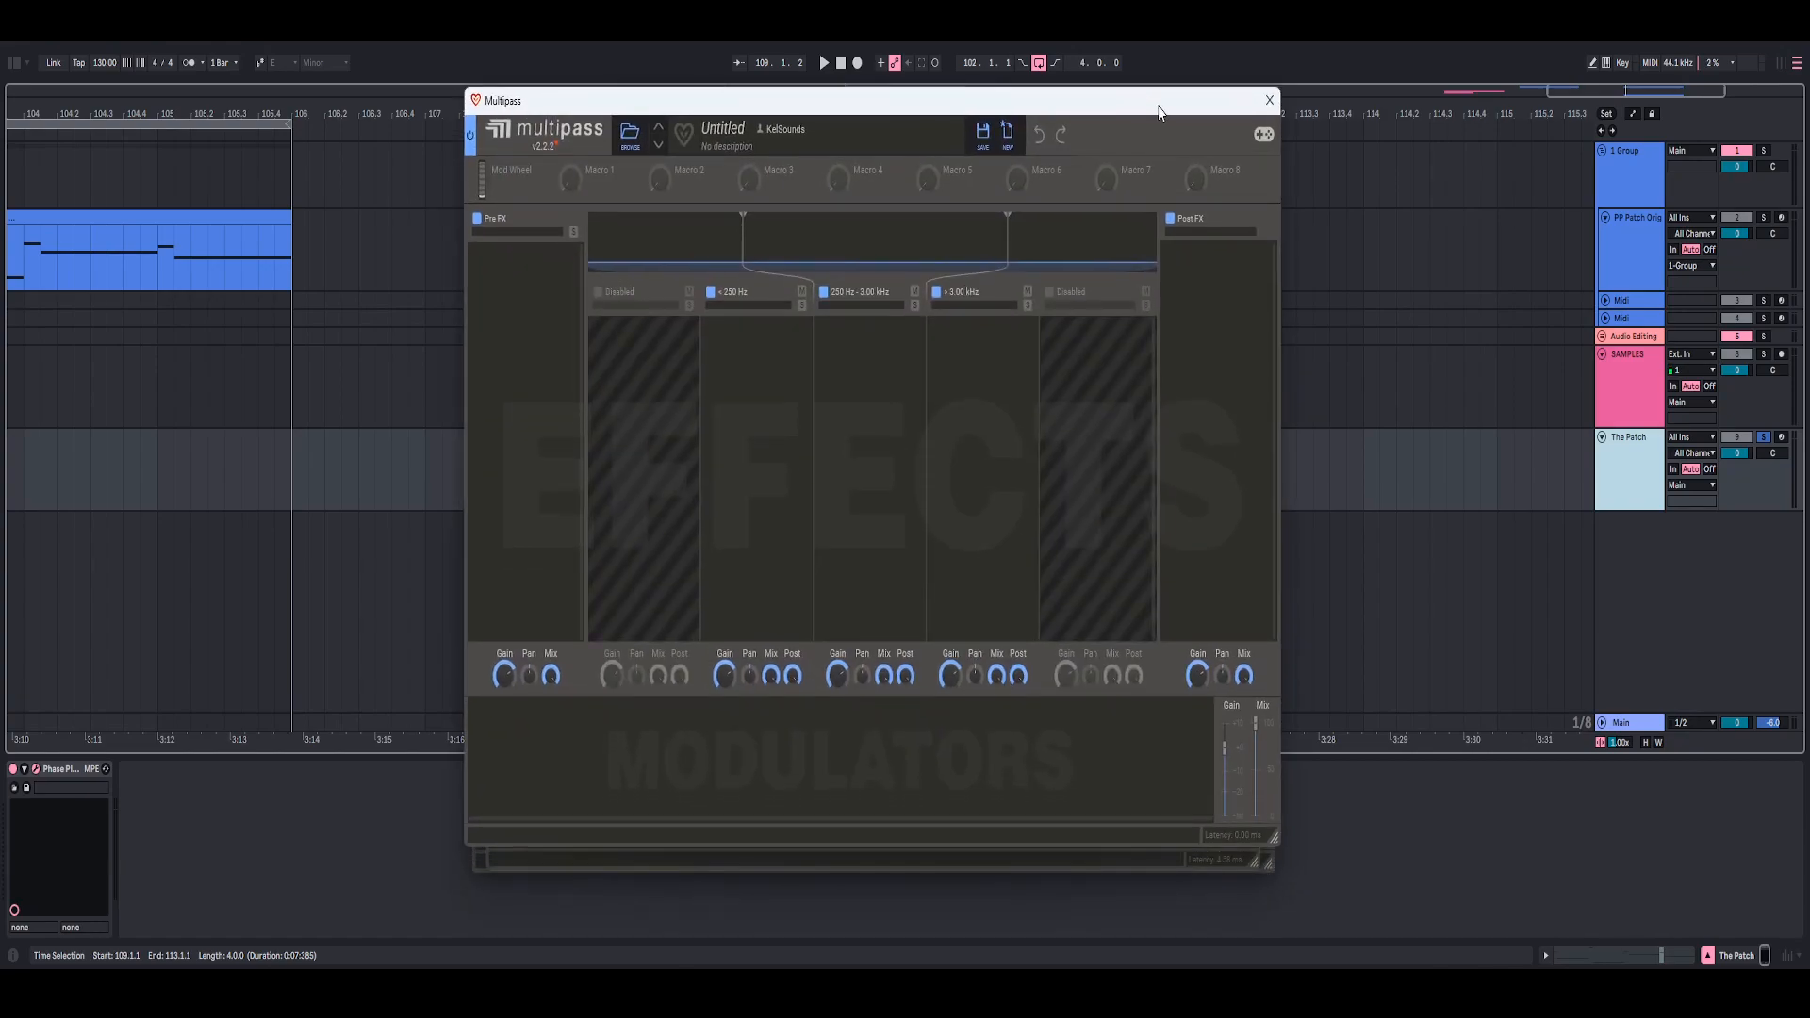
{"action": "left_click", "coordinate": [767, 365]}
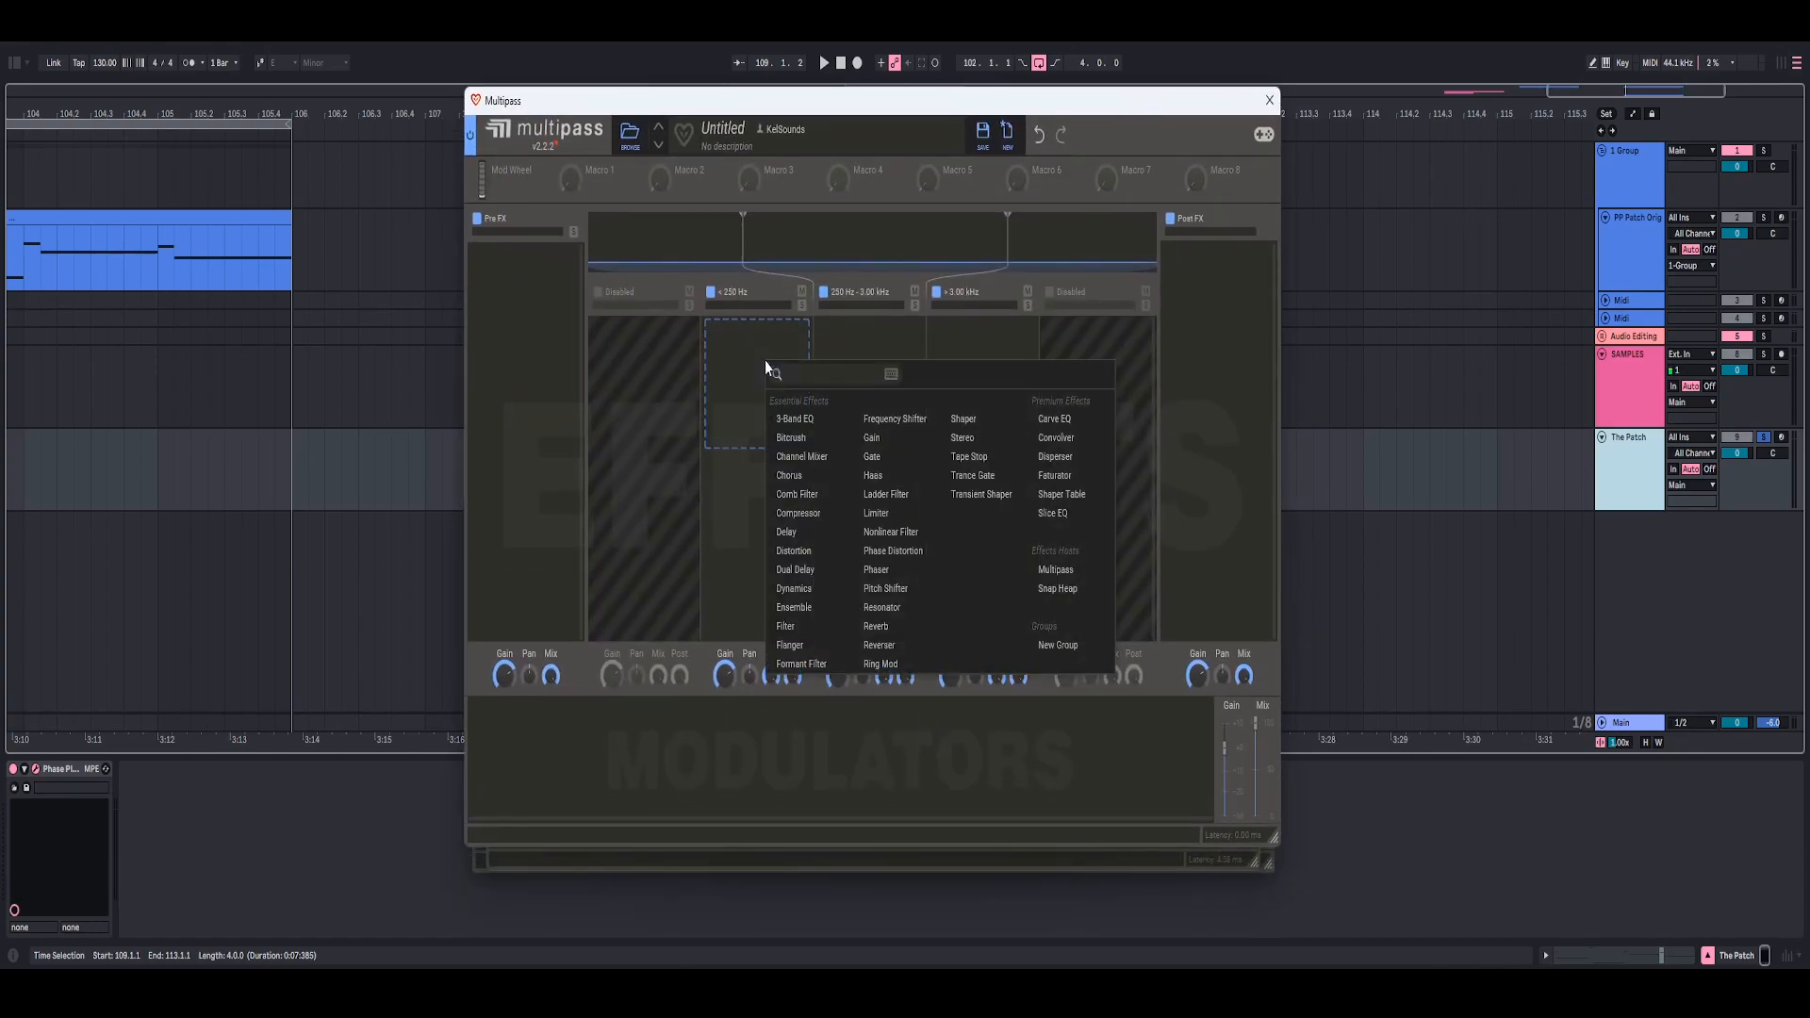
{"action": "left_click", "coordinate": [965, 438]}
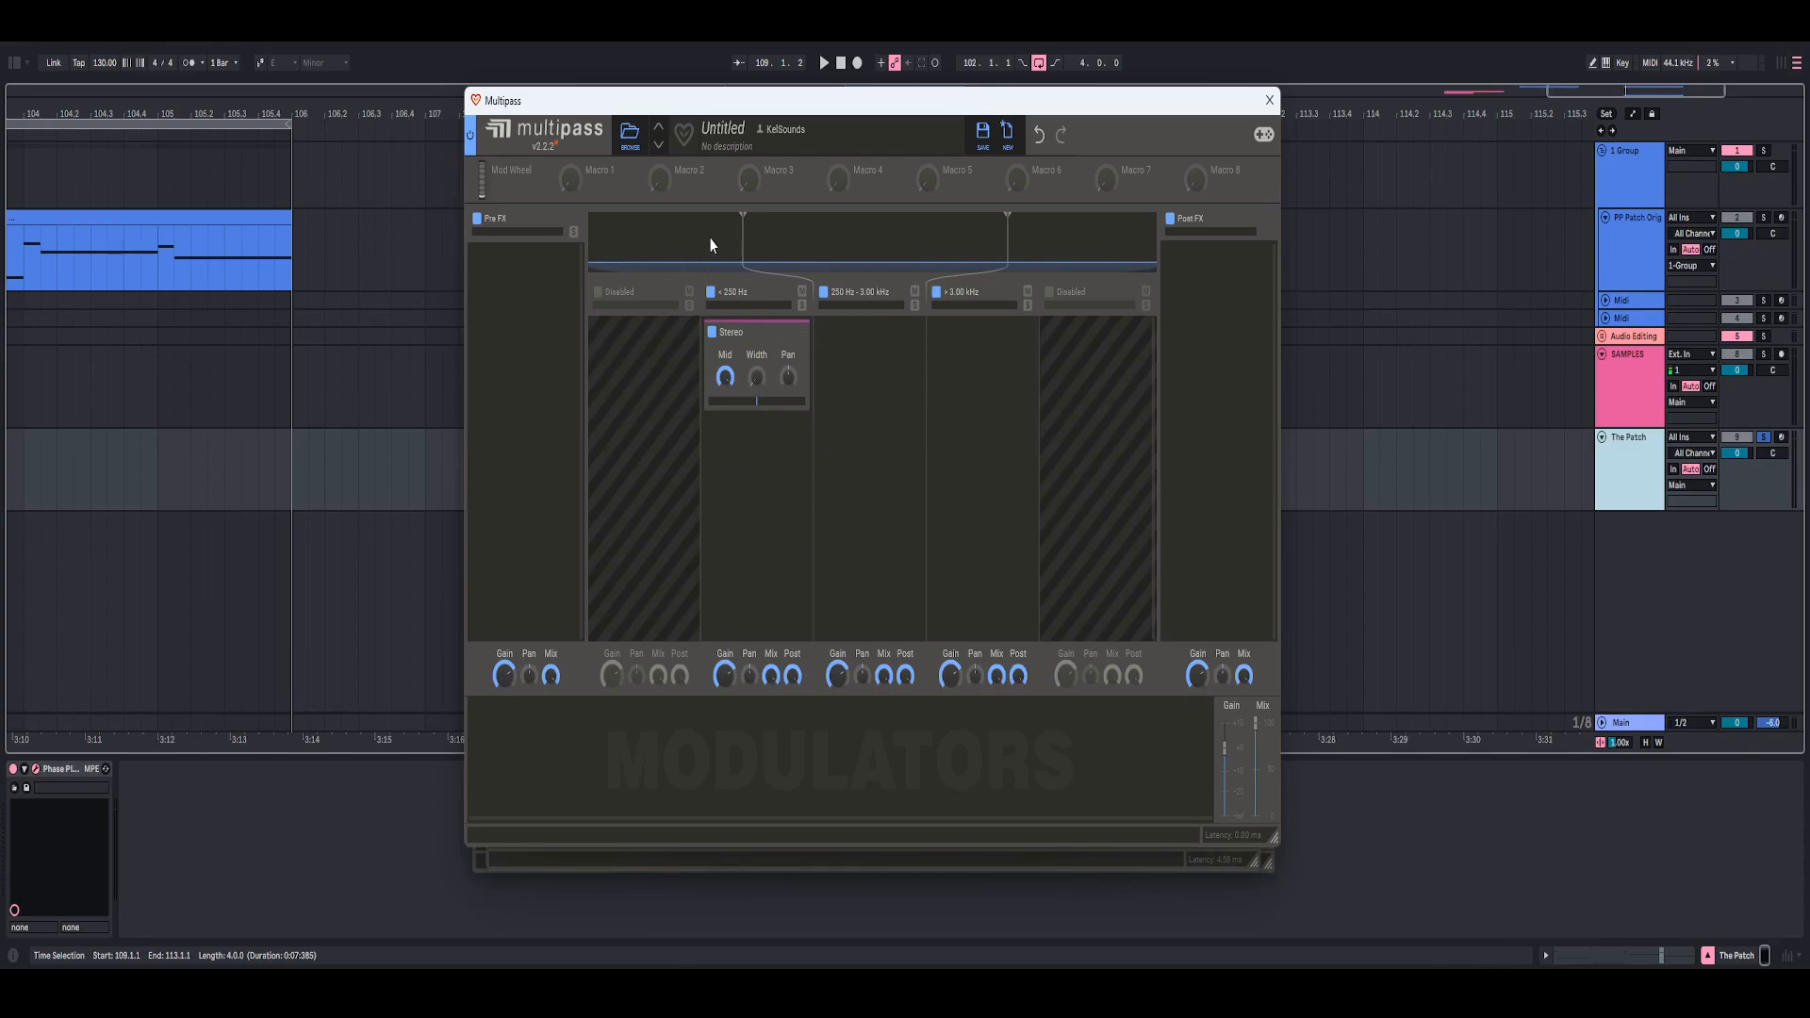
{"action": "key", "text": "space"}
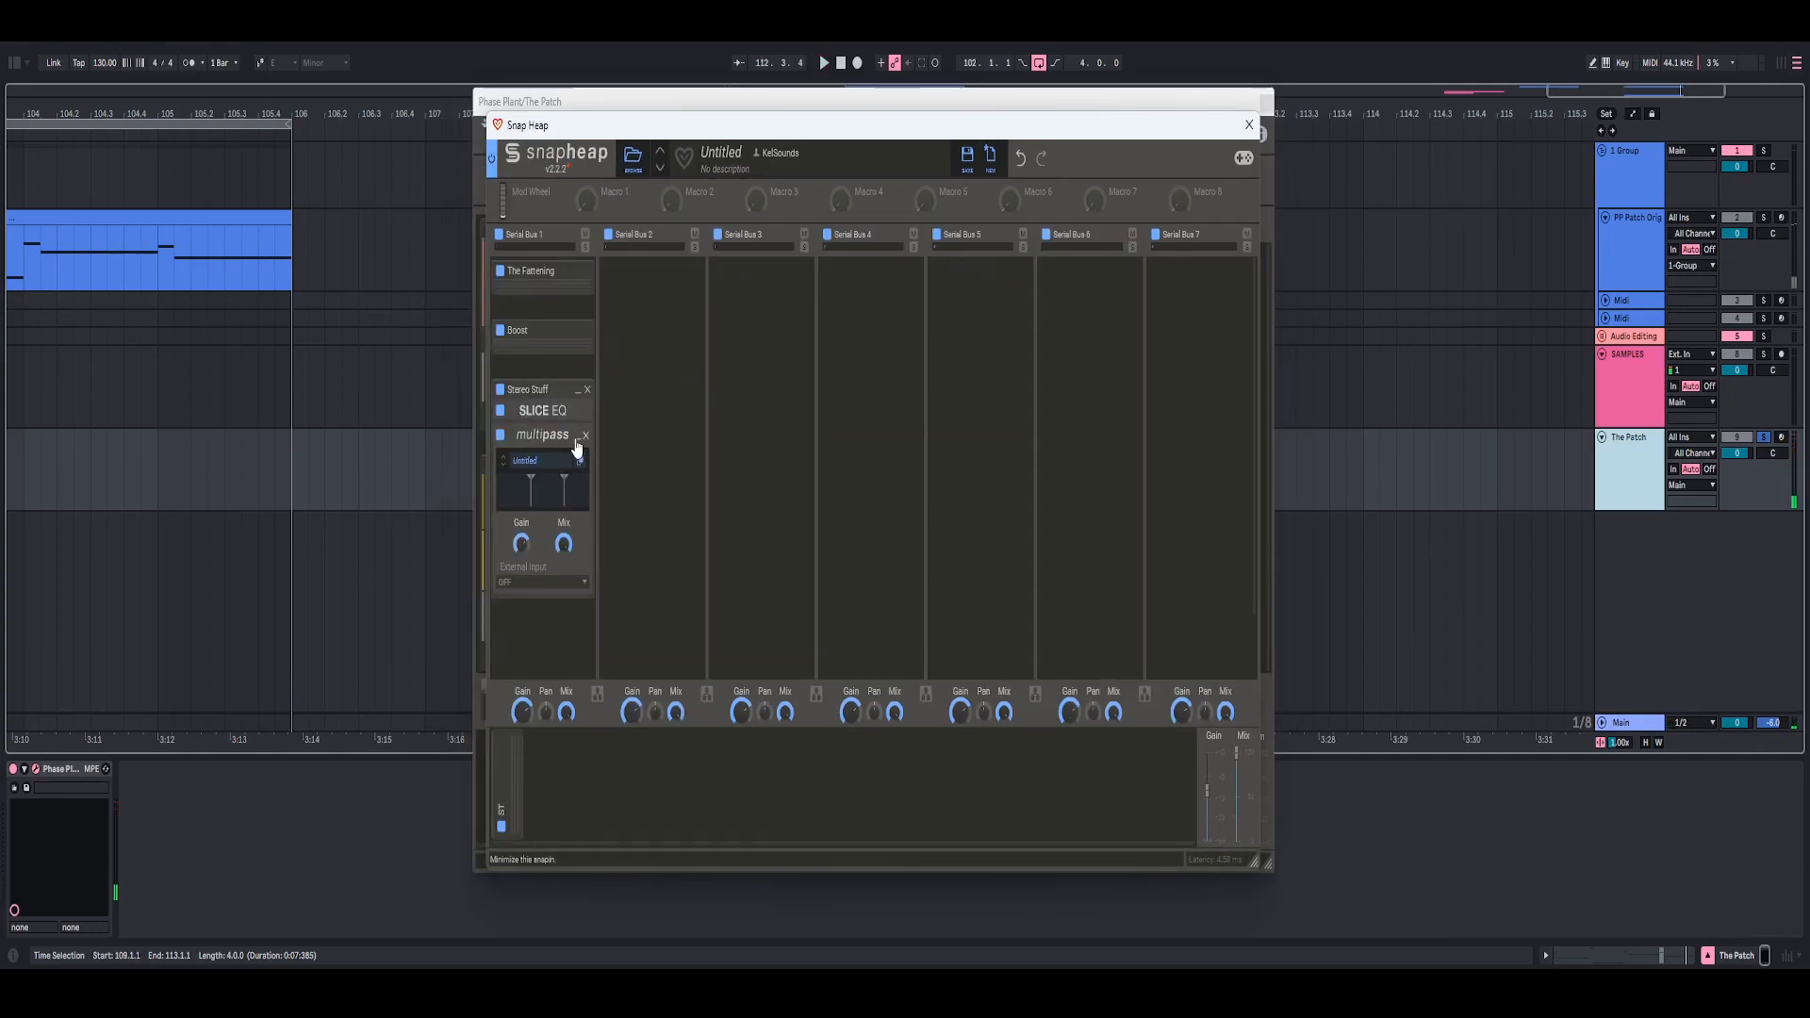
{"action": "left_click", "coordinate": [577, 437]}
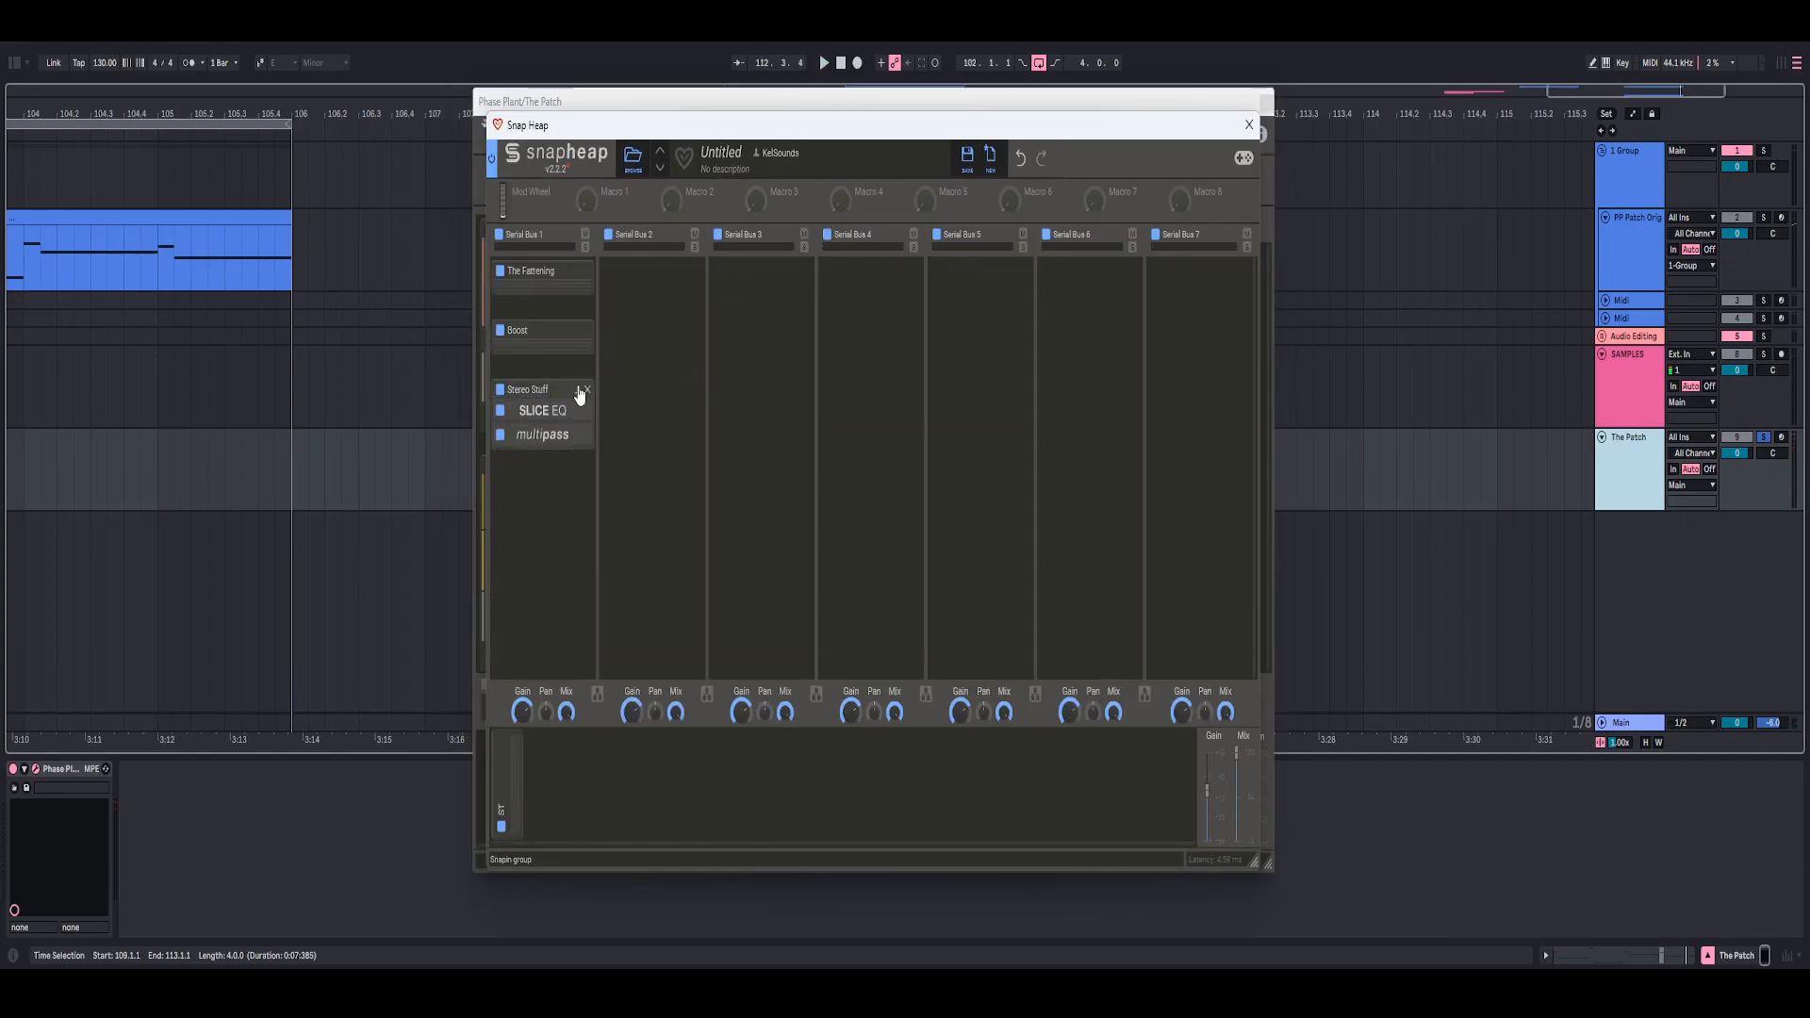
- Collapse the Stereo Stuff group and add a new group named Final Processing below it
{"action": "left_click", "coordinate": [579, 393]}
{"action": "left_click", "coordinate": [564, 475]}
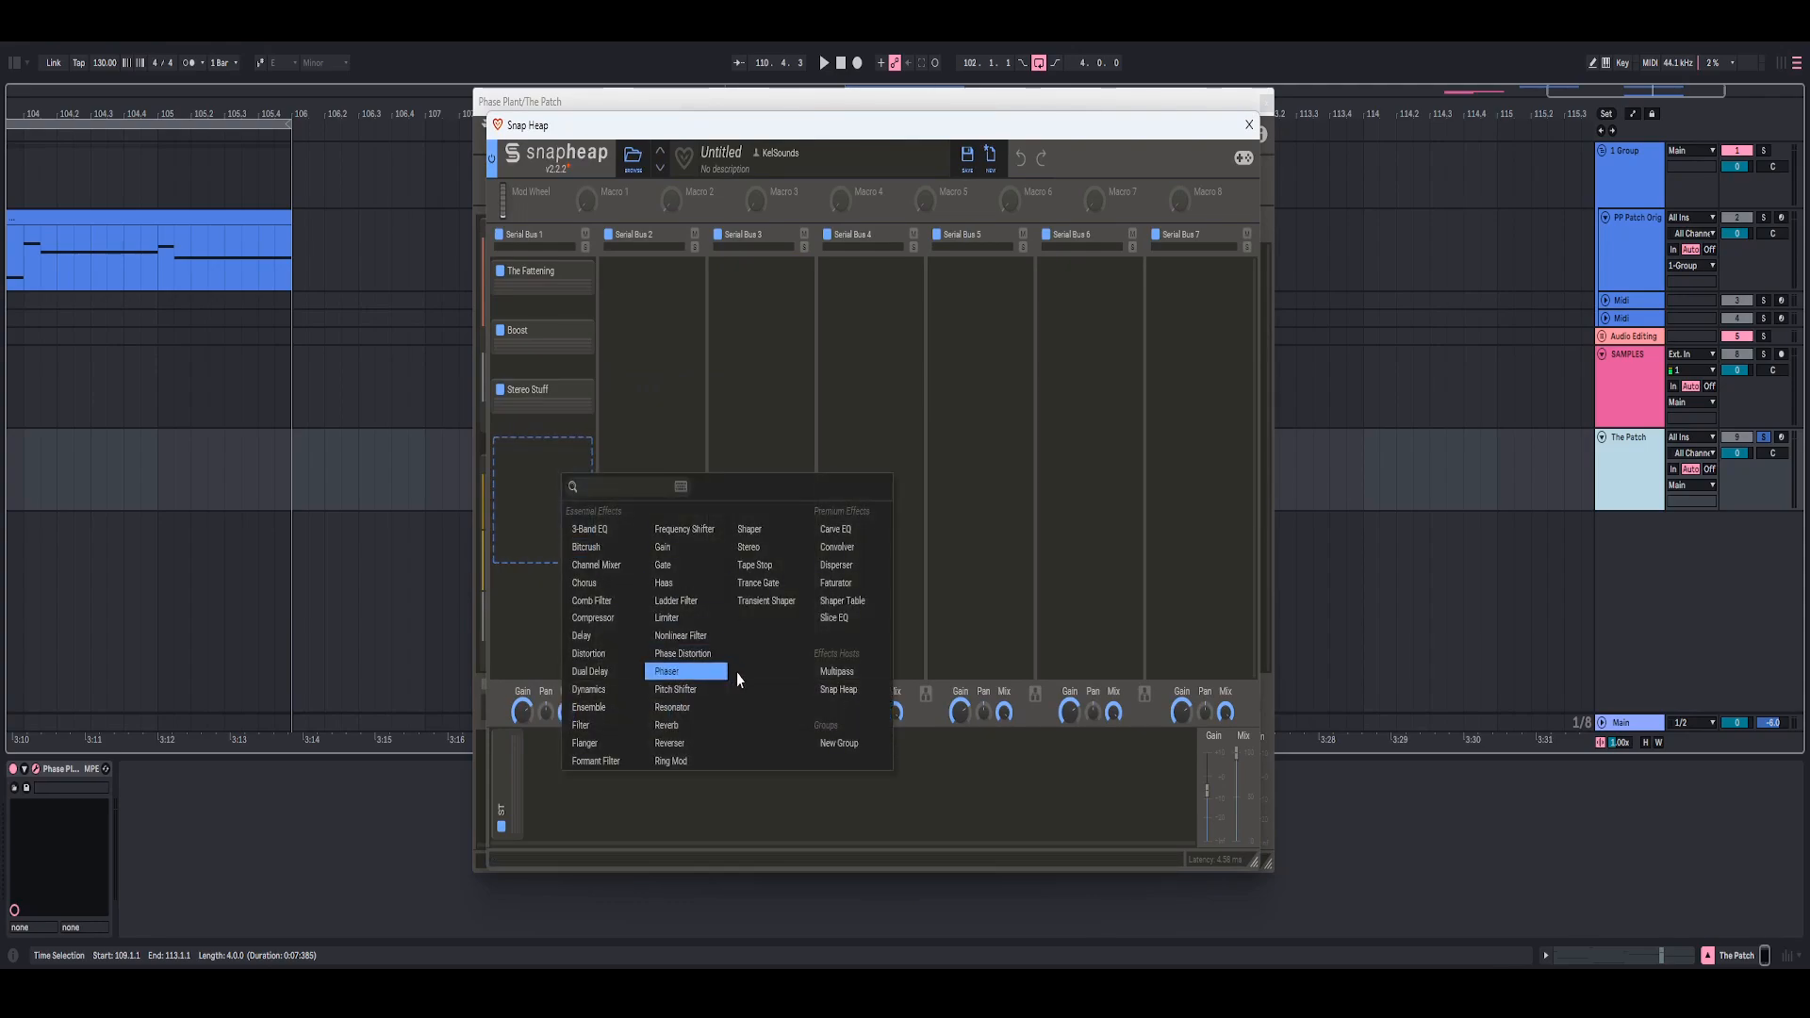
{"action": "left_click", "coordinate": [834, 745]}
{"action": "double_click", "coordinate": [523, 448]}
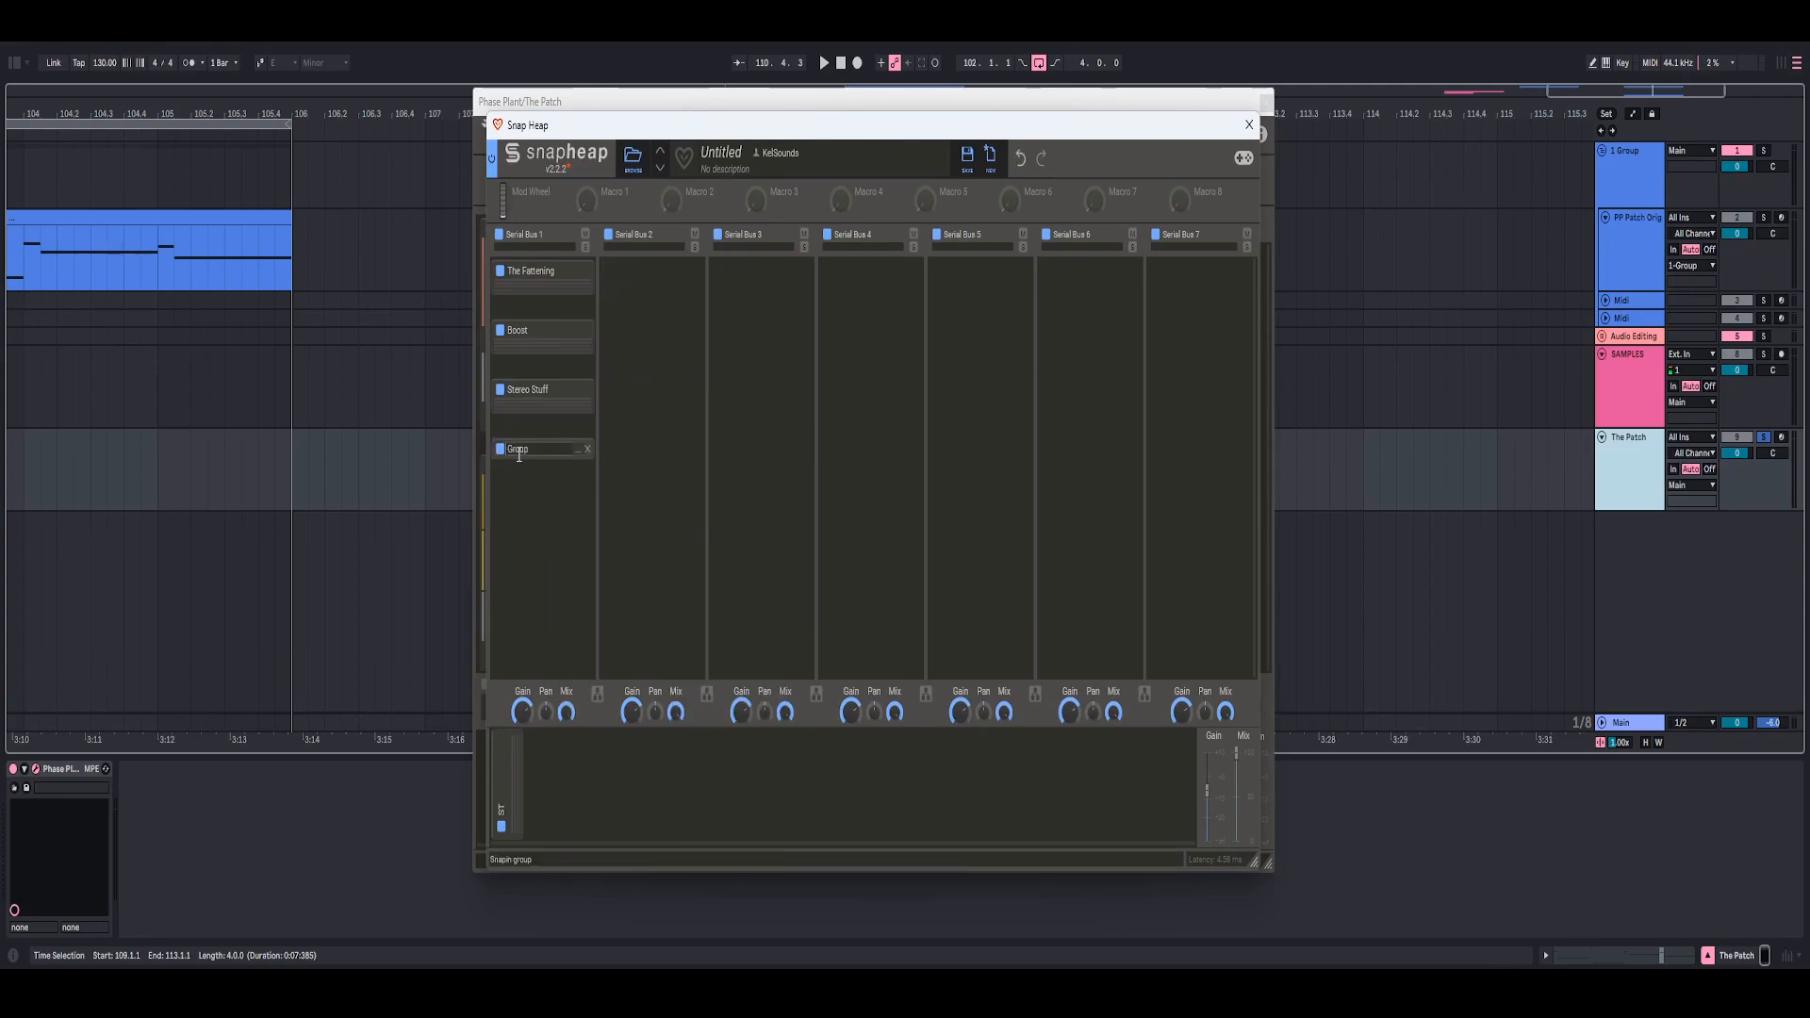
{"action": "type", "text": "Final Processing"}
{"action": "key", "text": "Return"}
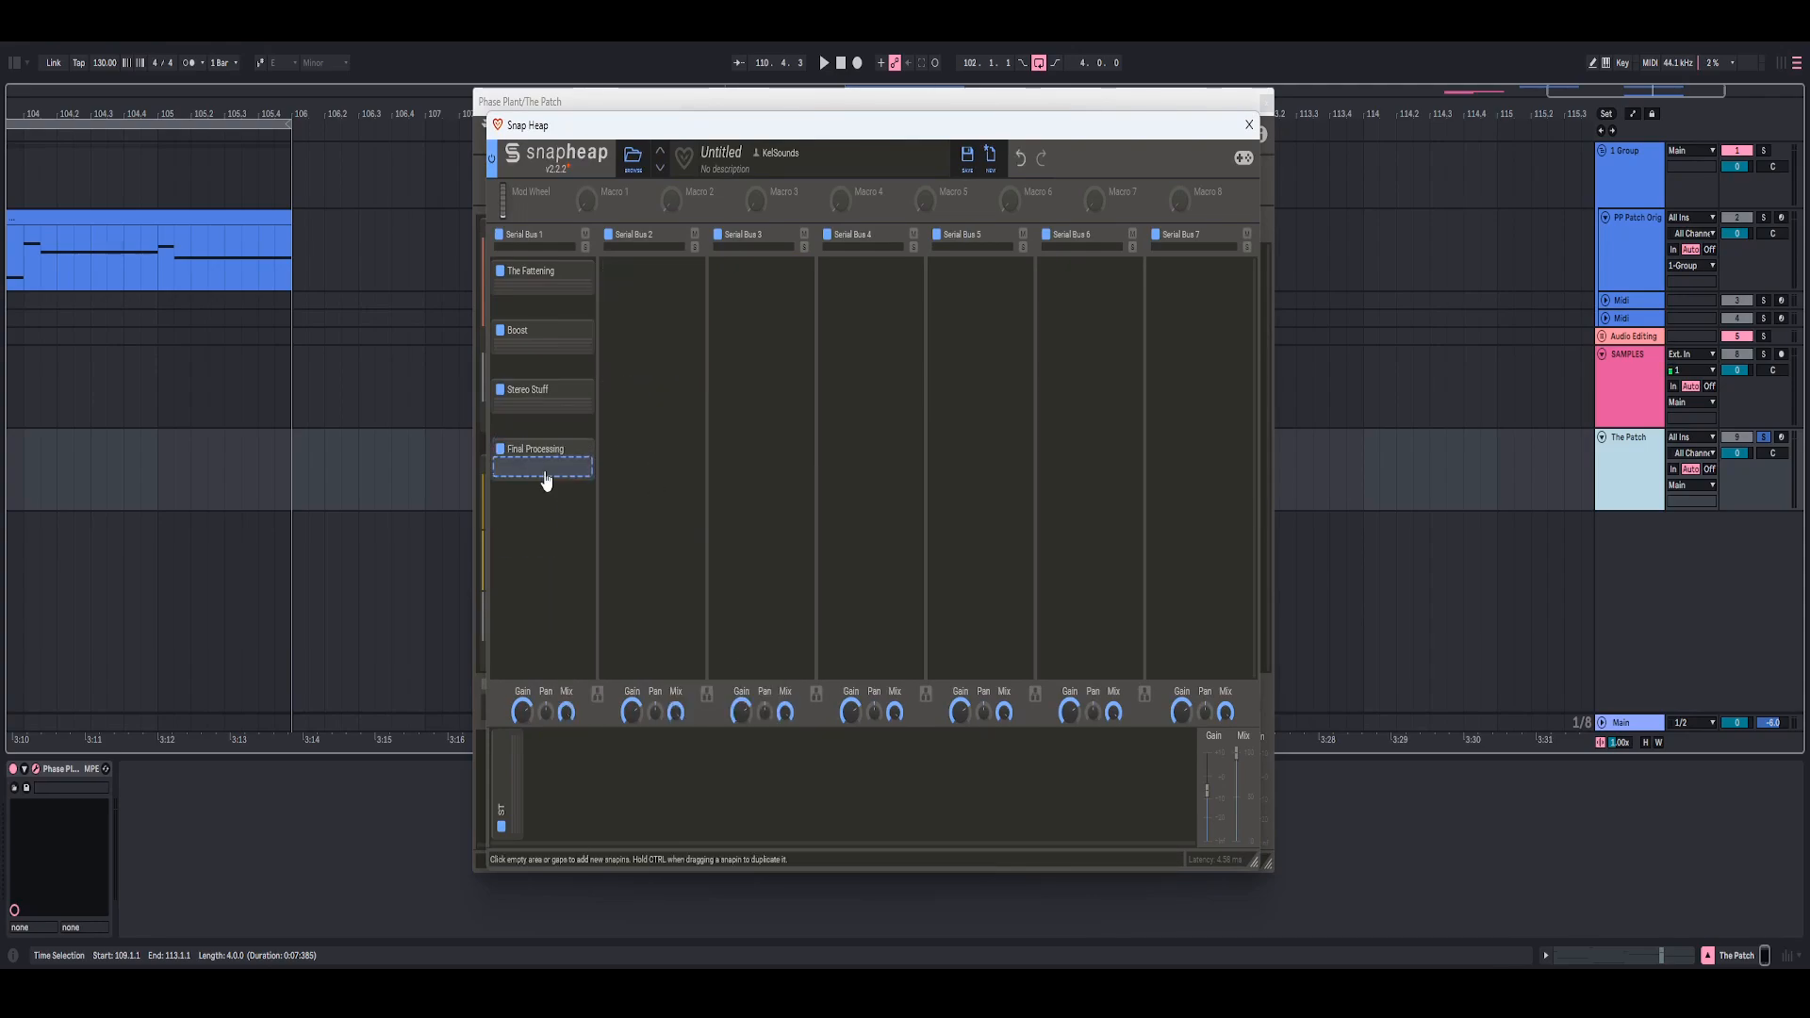
- Add a Gain effect to the Final Processing group, set it to -9 dB, and play the patch
{"action": "left_click", "coordinate": [545, 471]}
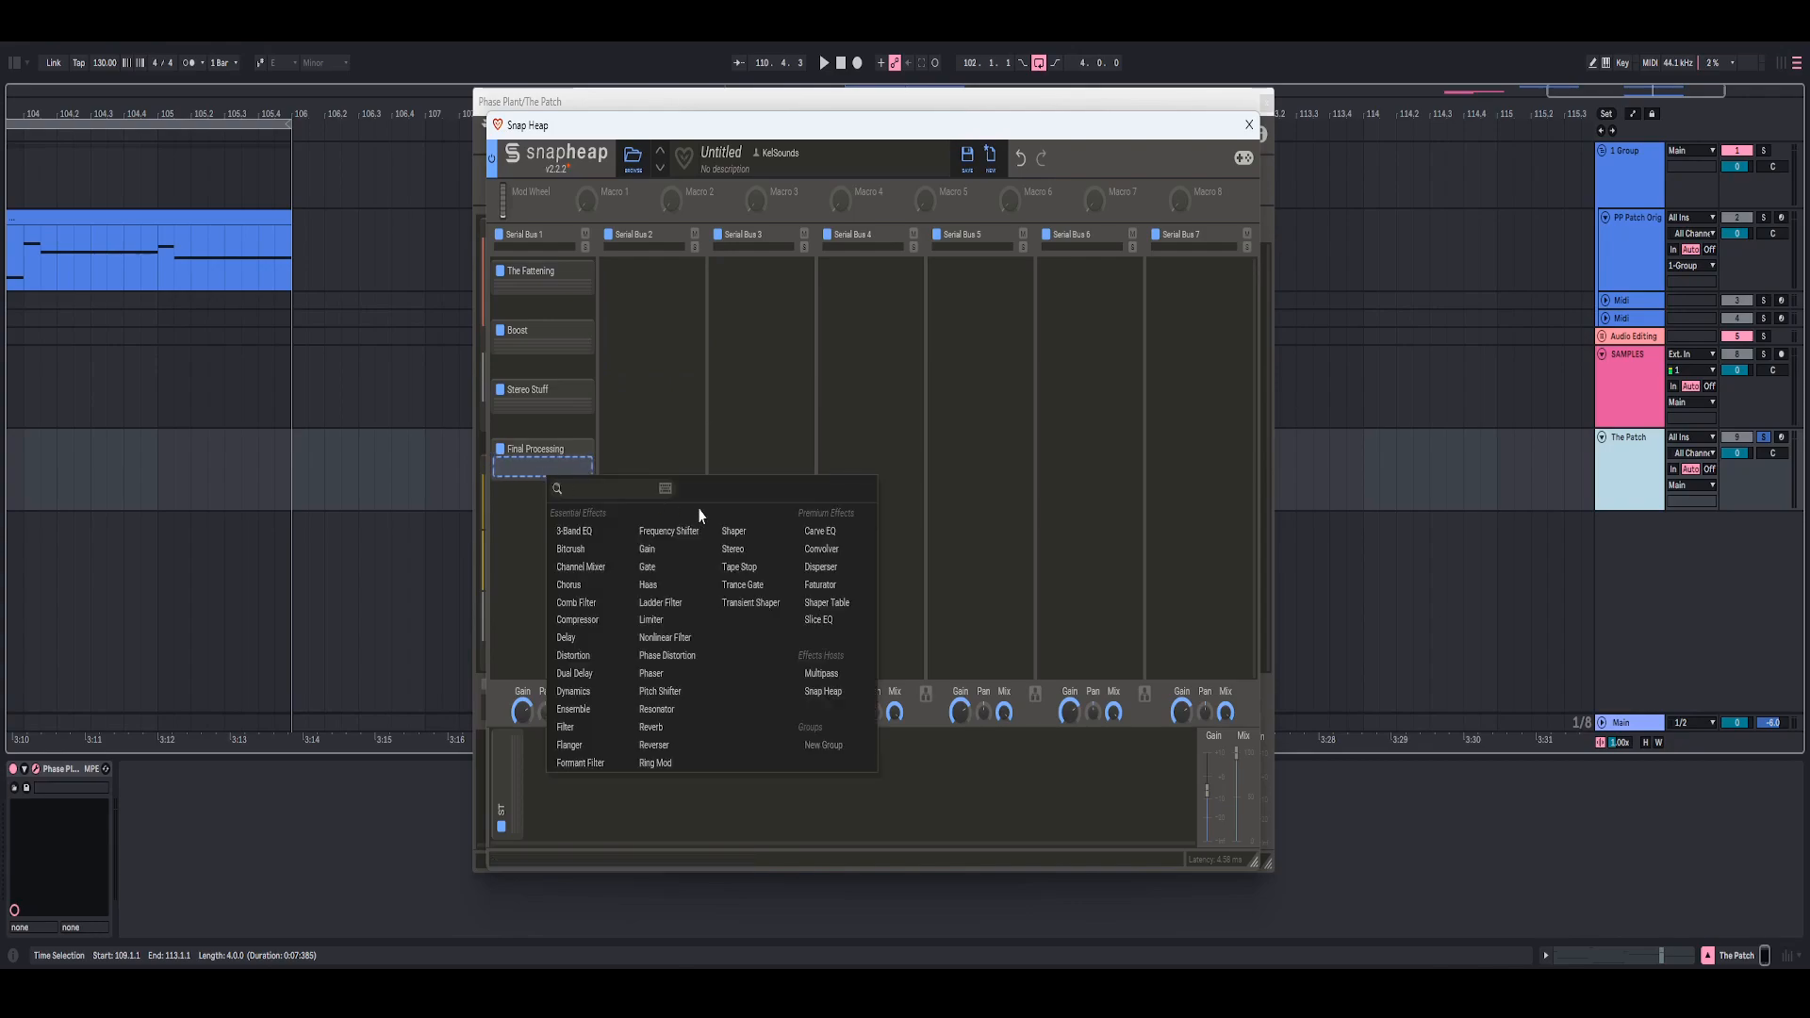
{"action": "left_click", "coordinate": [658, 550]}
{"action": "right_click", "coordinate": [530, 510]}
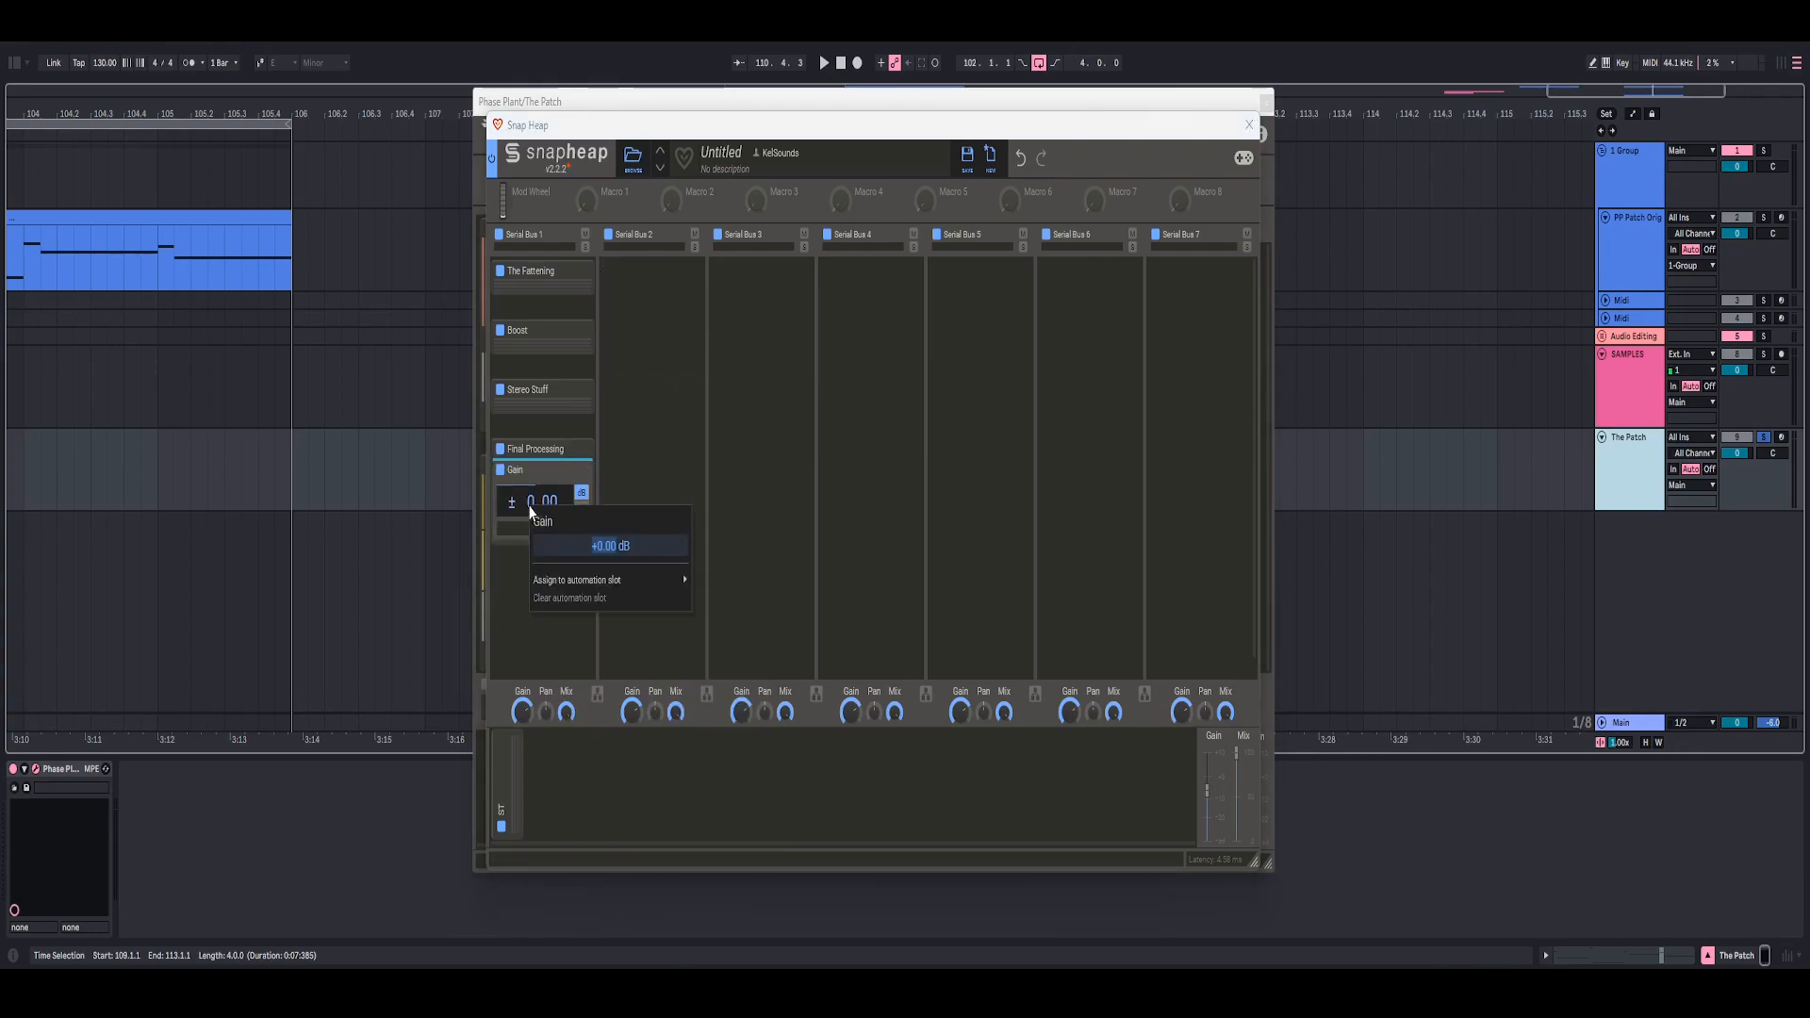
{"action": "type", "text": "-9"}
{"action": "key", "text": "Return"}
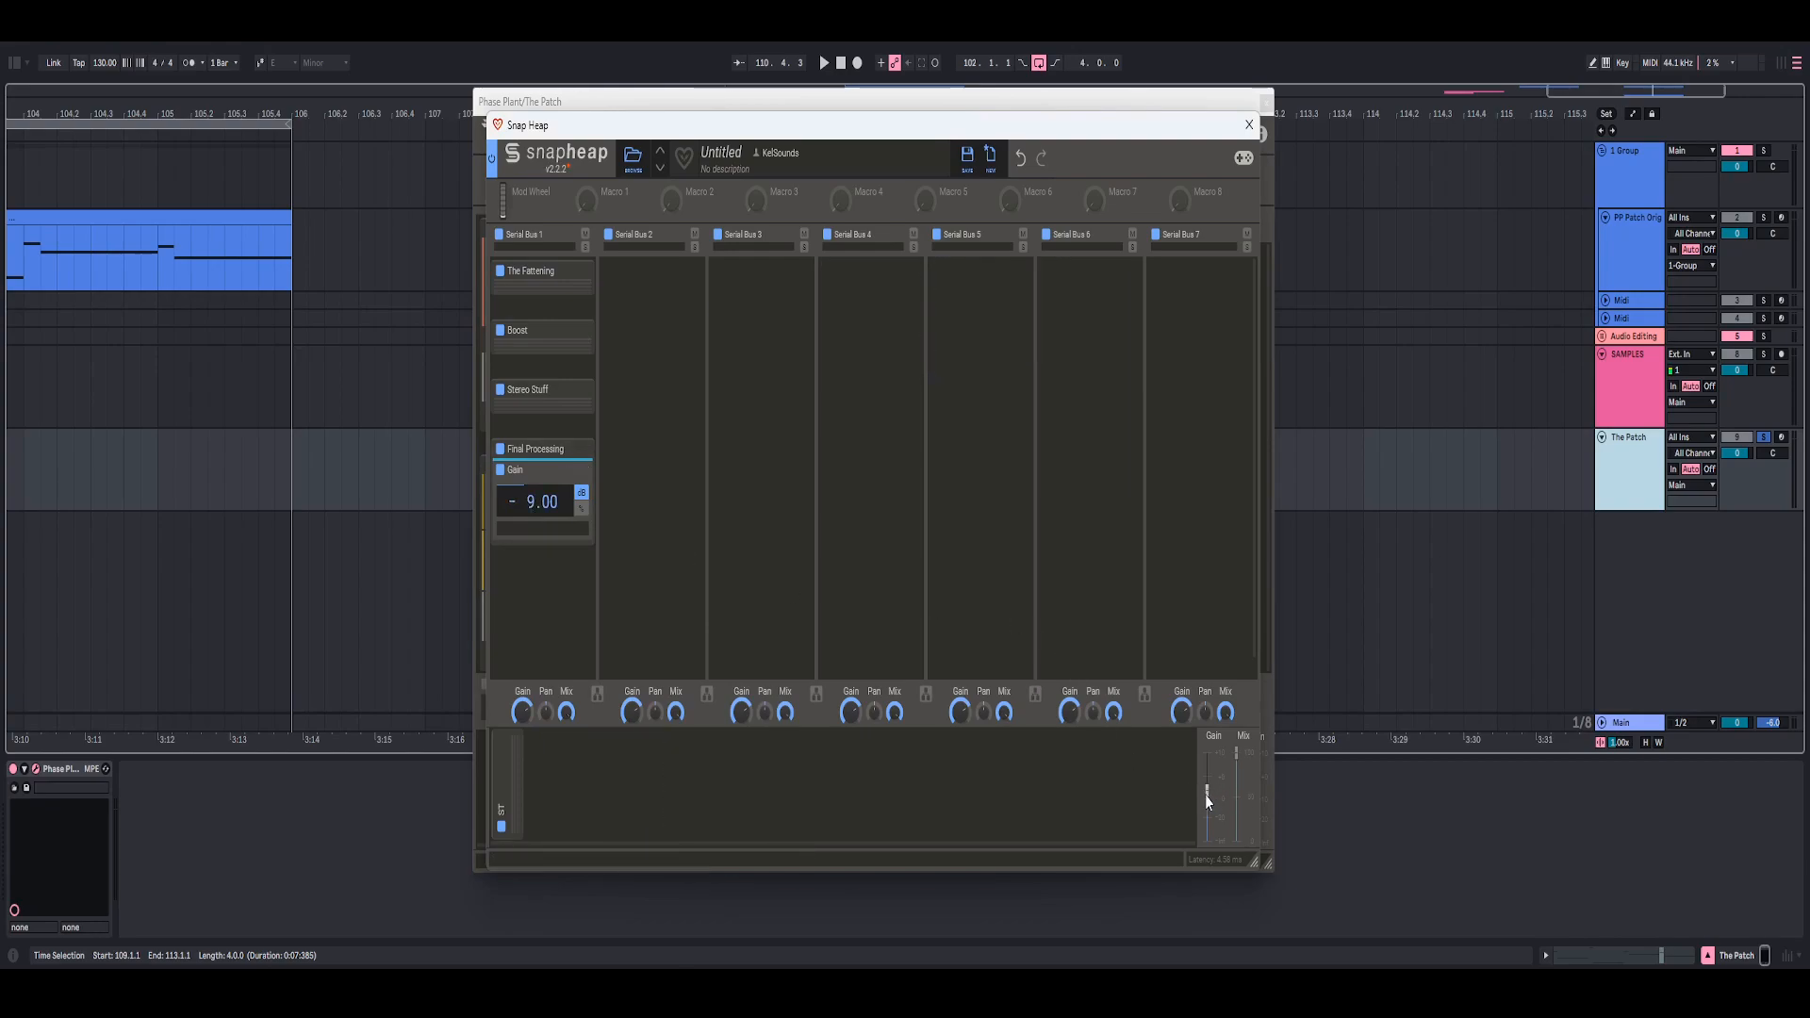
{"action": "key", "text": "space"}
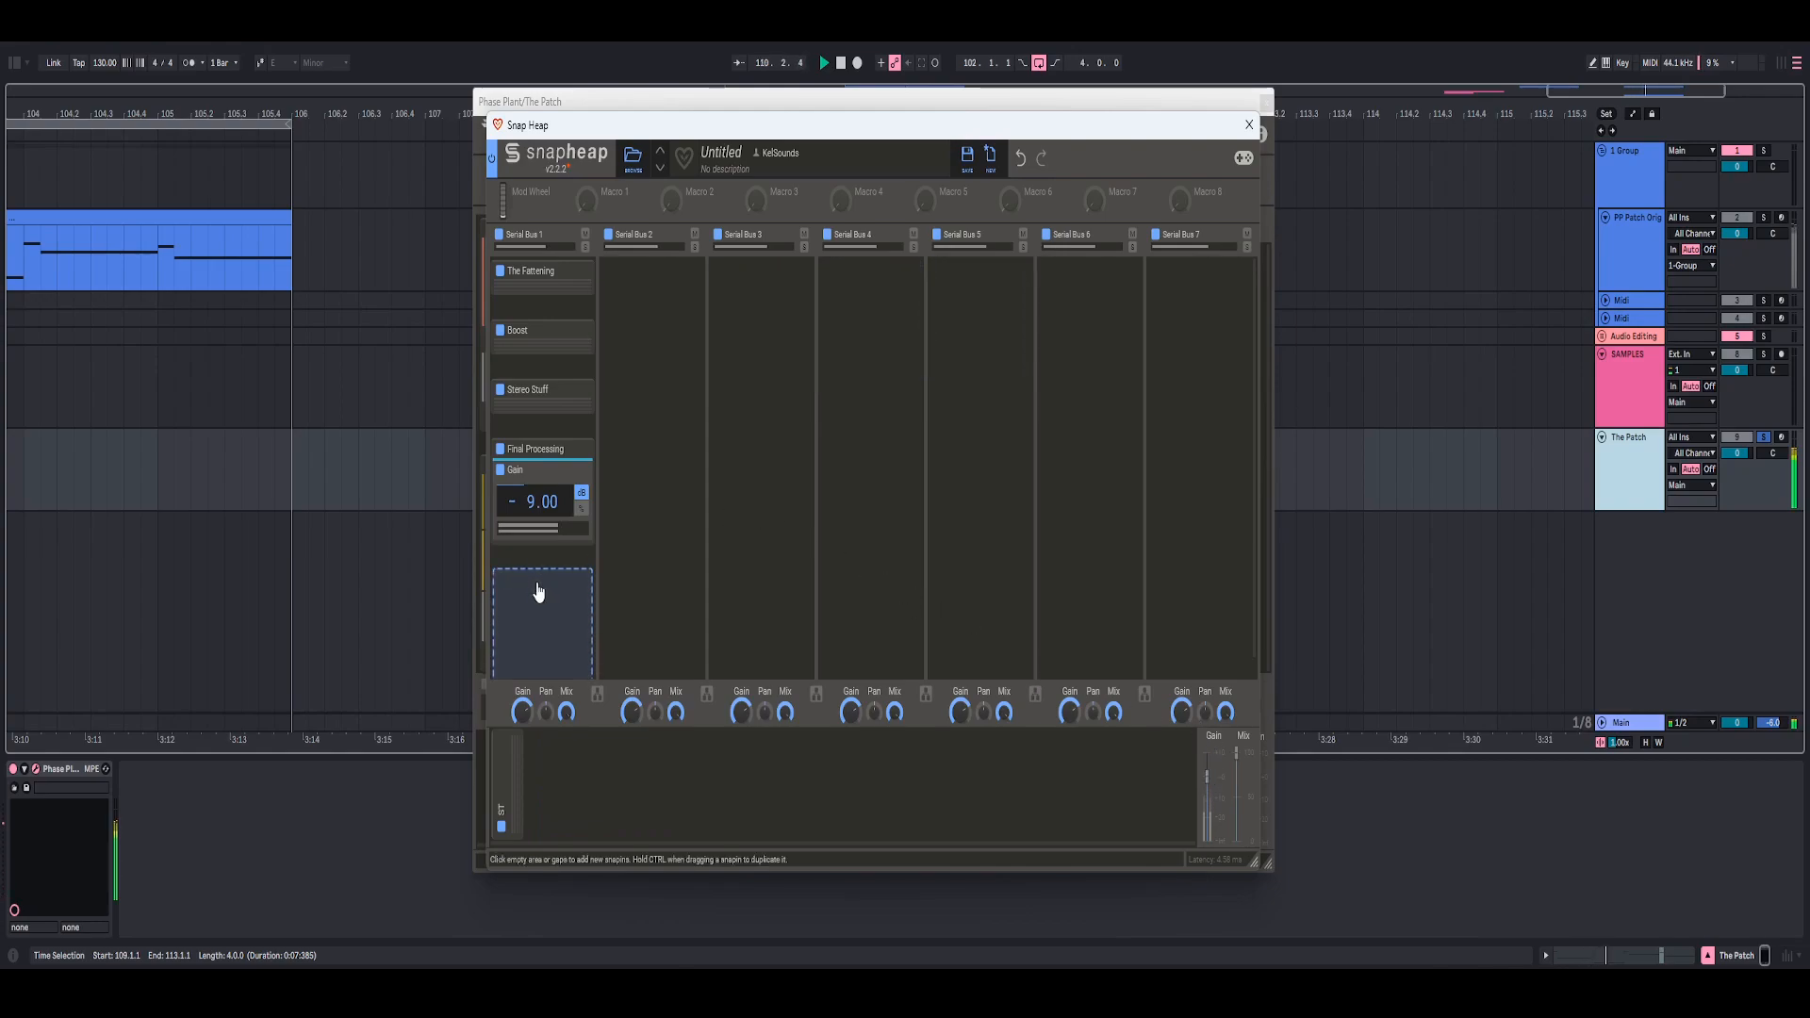
- Add a Shaper after the Gain, bend its curve upward, and lower its mix while listening to the patch
{"action": "left_click", "coordinate": [538, 557]}
{"action": "left_click", "coordinate": [745, 608]}
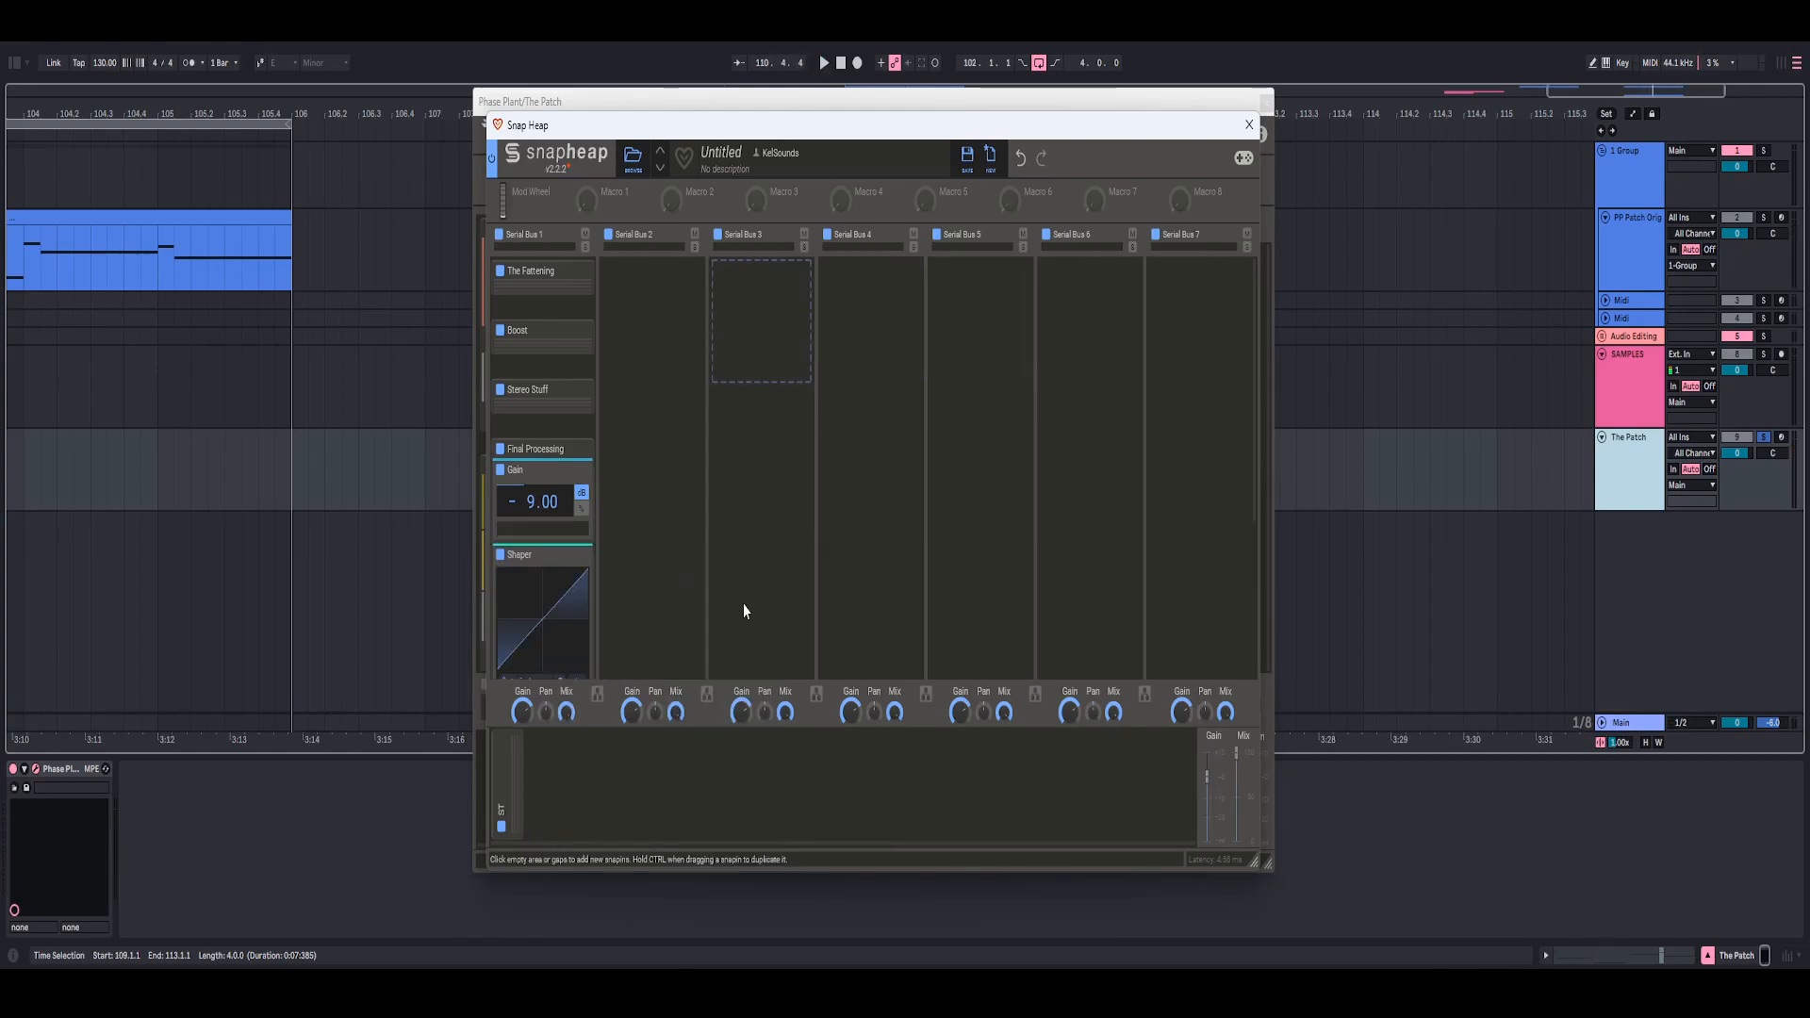
{"action": "scroll", "coordinate": [556, 583], "scroll_direction": "down", "scroll_amount": 3}
{"action": "left_click_drag", "start_coordinate": [543, 494], "coordinate": [535, 485]}
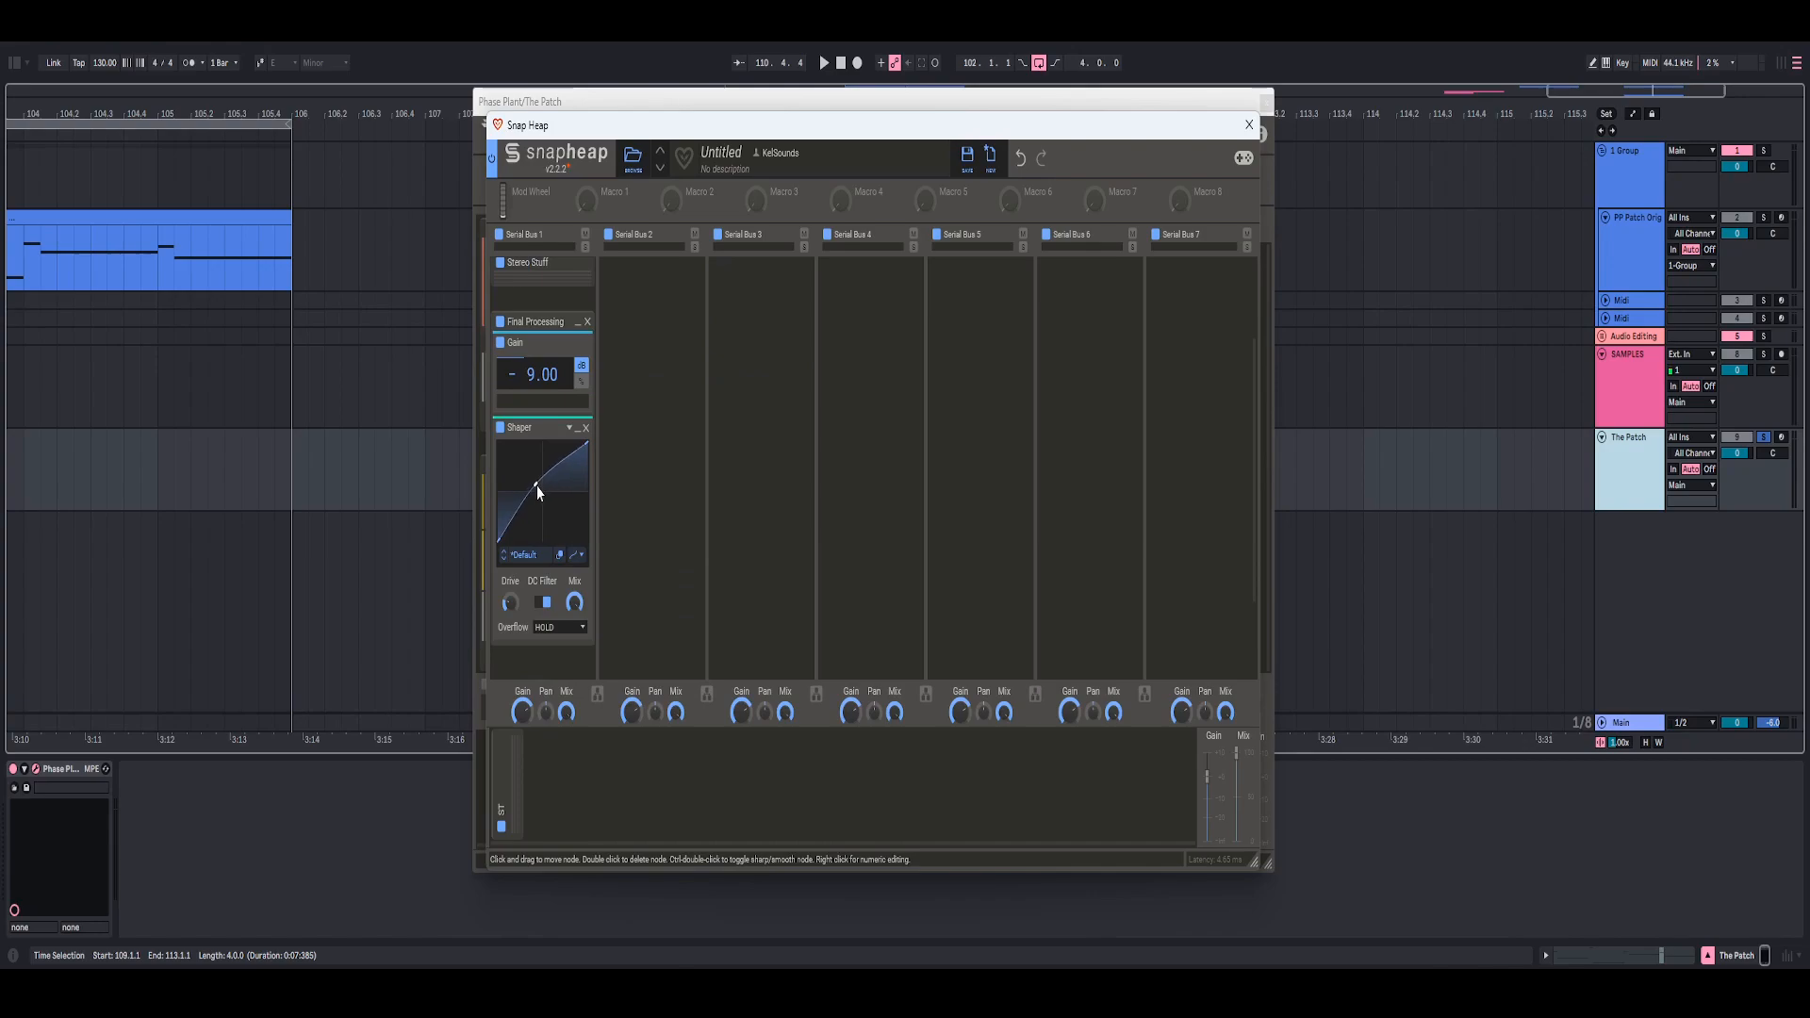
{"action": "scroll", "coordinate": [565, 509], "scroll_direction": "down", "scroll_amount": 2}
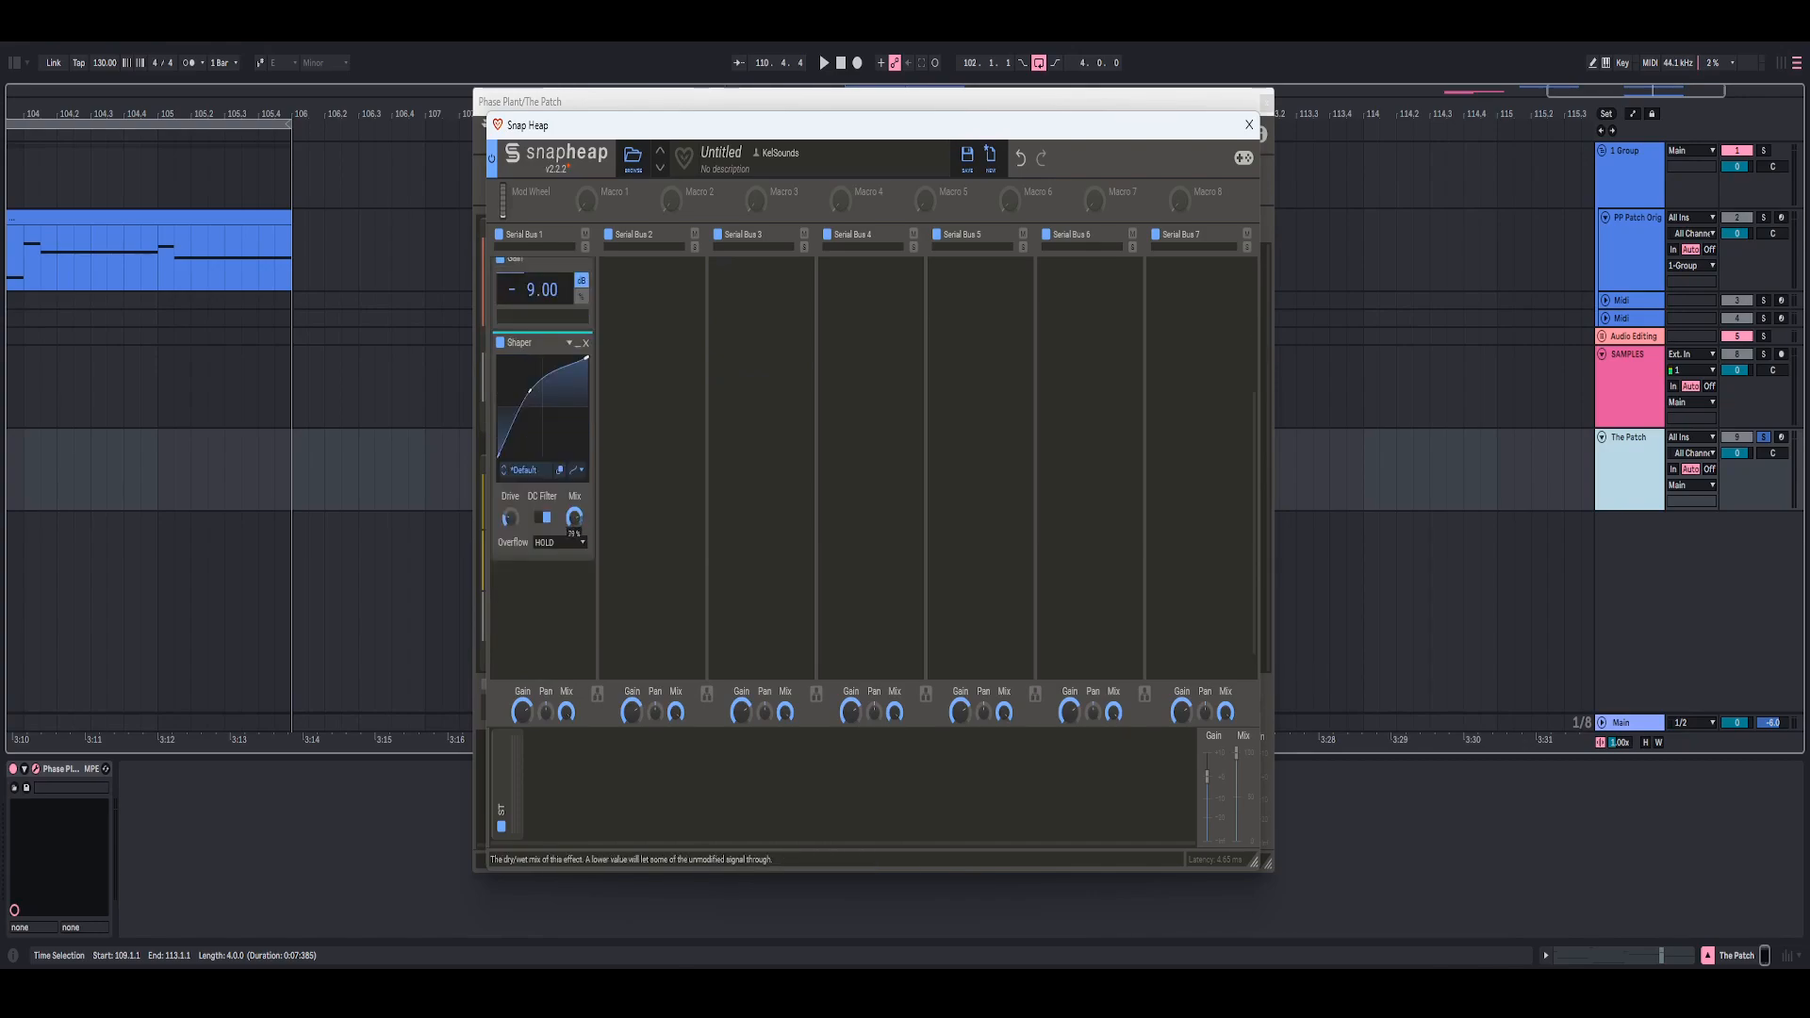
{"action": "left_click", "coordinate": [820, 58]}
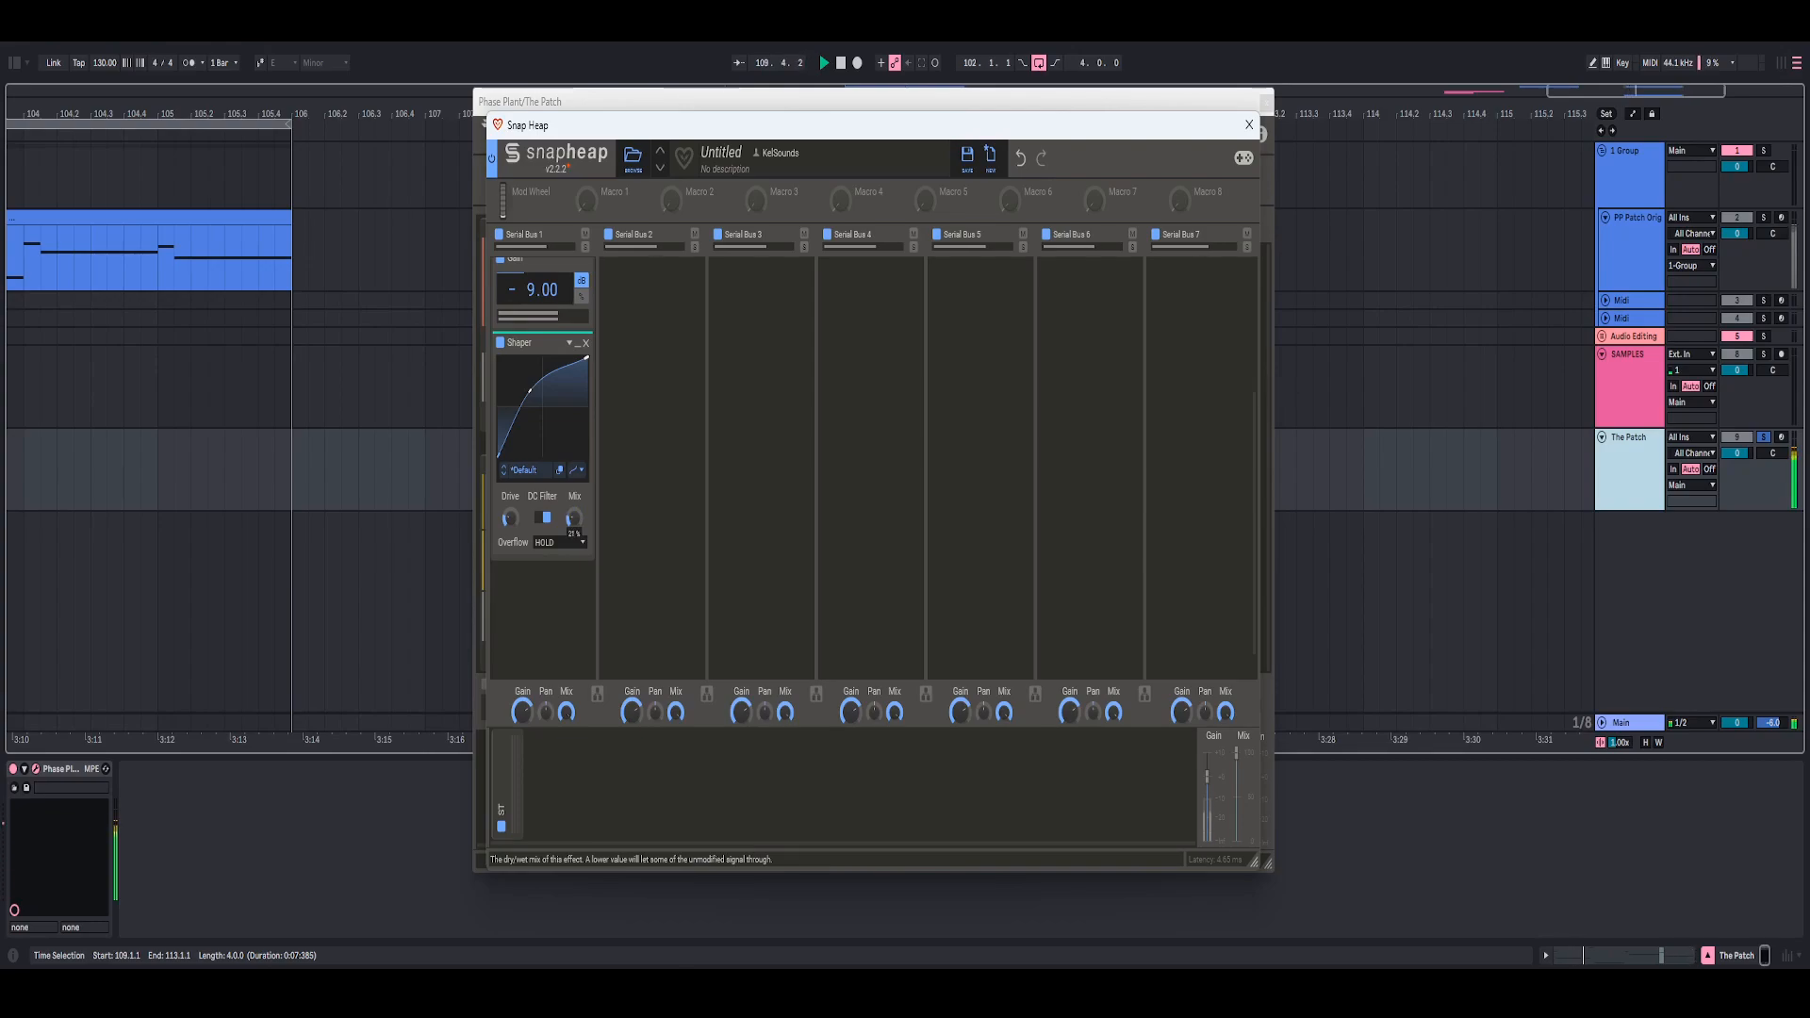
{"action": "key", "text": "space"}
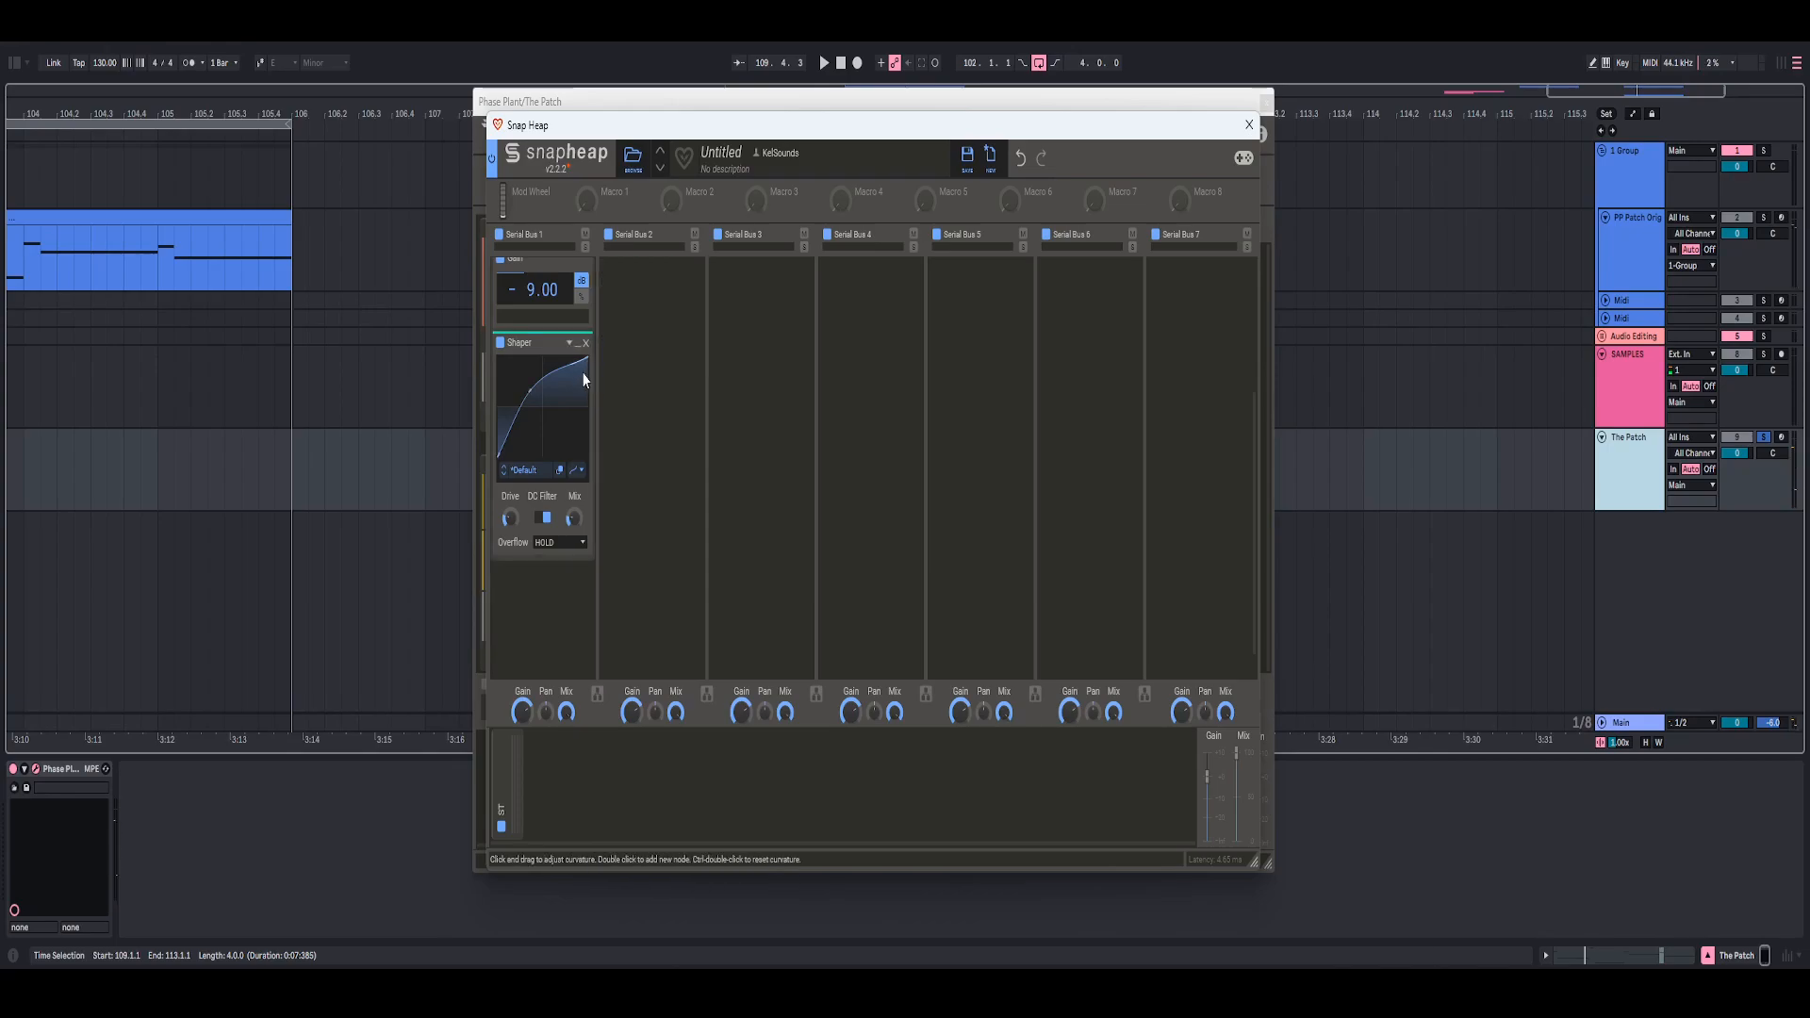
- Add a Slice EQ after the Shaper and give it a low cut filter at 20 Hz
{"action": "left_click", "coordinate": [544, 574]}
{"action": "left_click", "coordinate": [817, 721]}
{"action": "scroll", "coordinate": [543, 618], "scroll_direction": "down", "scroll_amount": 3}
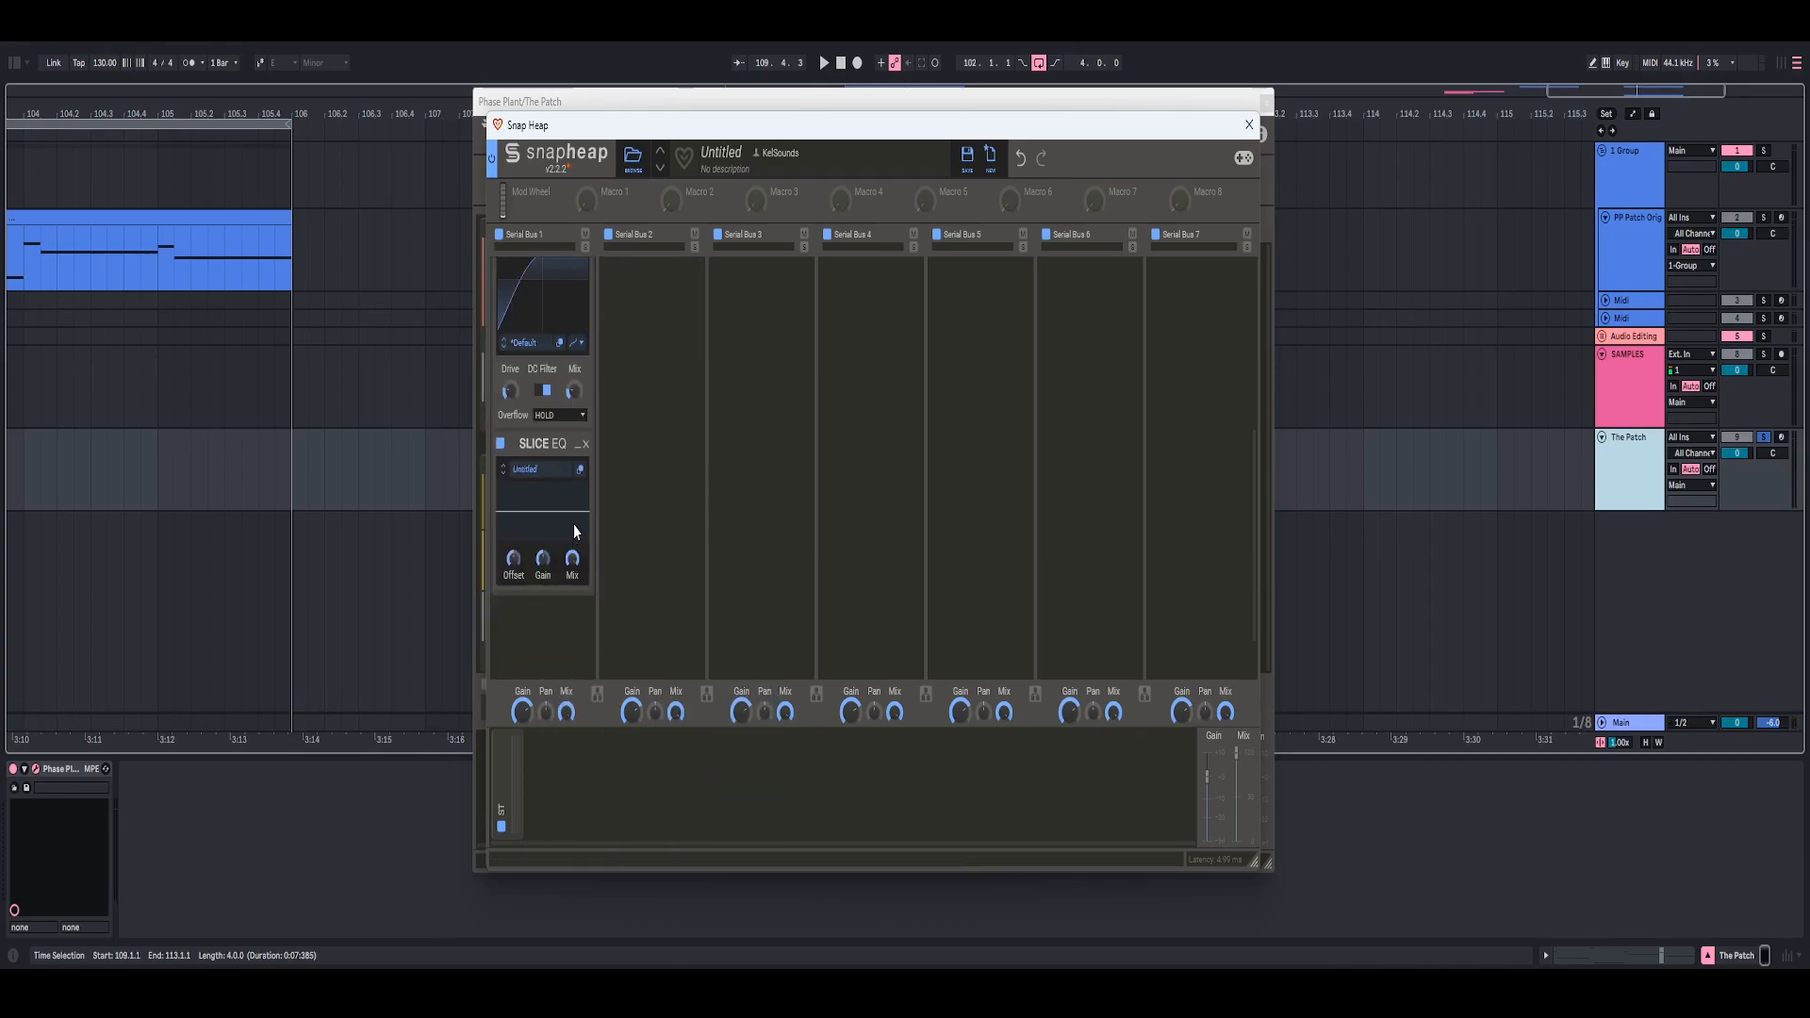
{"action": "left_click", "coordinate": [579, 479]}
{"action": "left_click", "coordinate": [648, 272]}
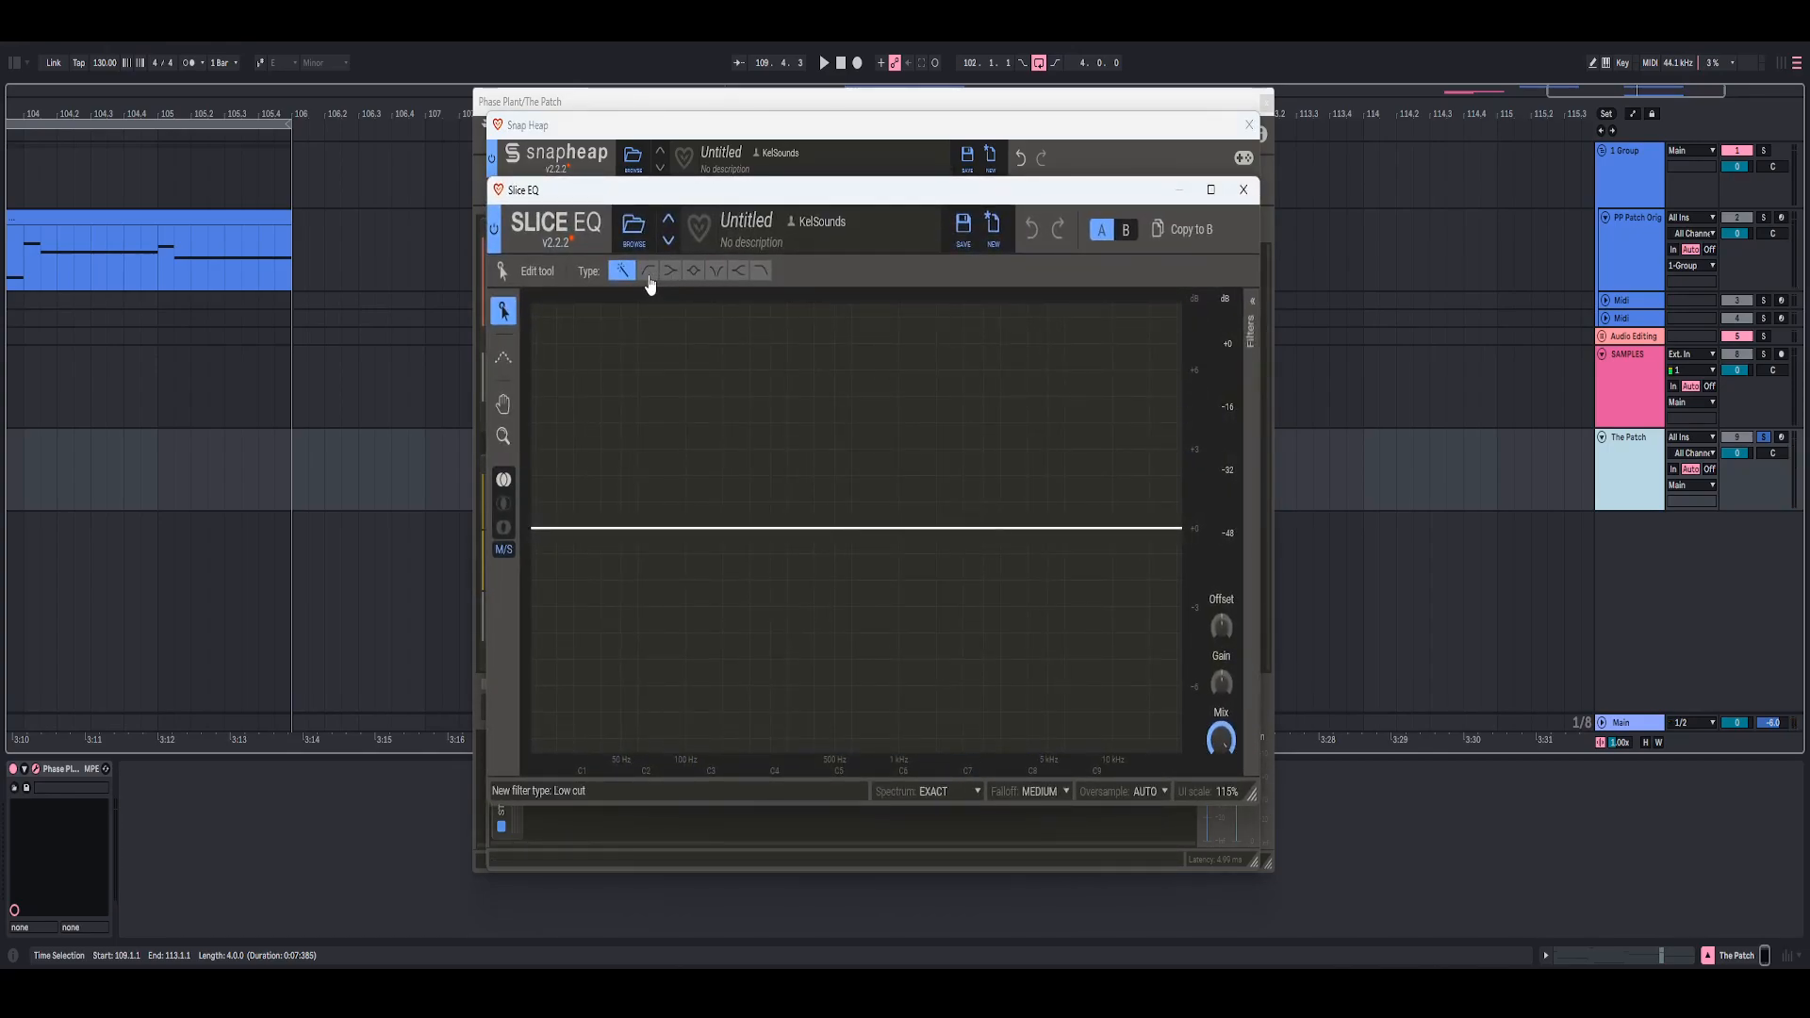
{"action": "left_click", "coordinate": [540, 613]}
{"action": "left_click_drag", "start_coordinate": [540, 612], "coordinate": [535, 621]}
- Set the low cut filter's Q to 0.707 and listen to the patch
{"action": "left_click", "coordinate": [1251, 301]}
{"action": "left_click_drag", "start_coordinate": [1226, 376], "coordinate": [1226, 385]}
{"action": "right_click", "coordinate": [1216, 370]}
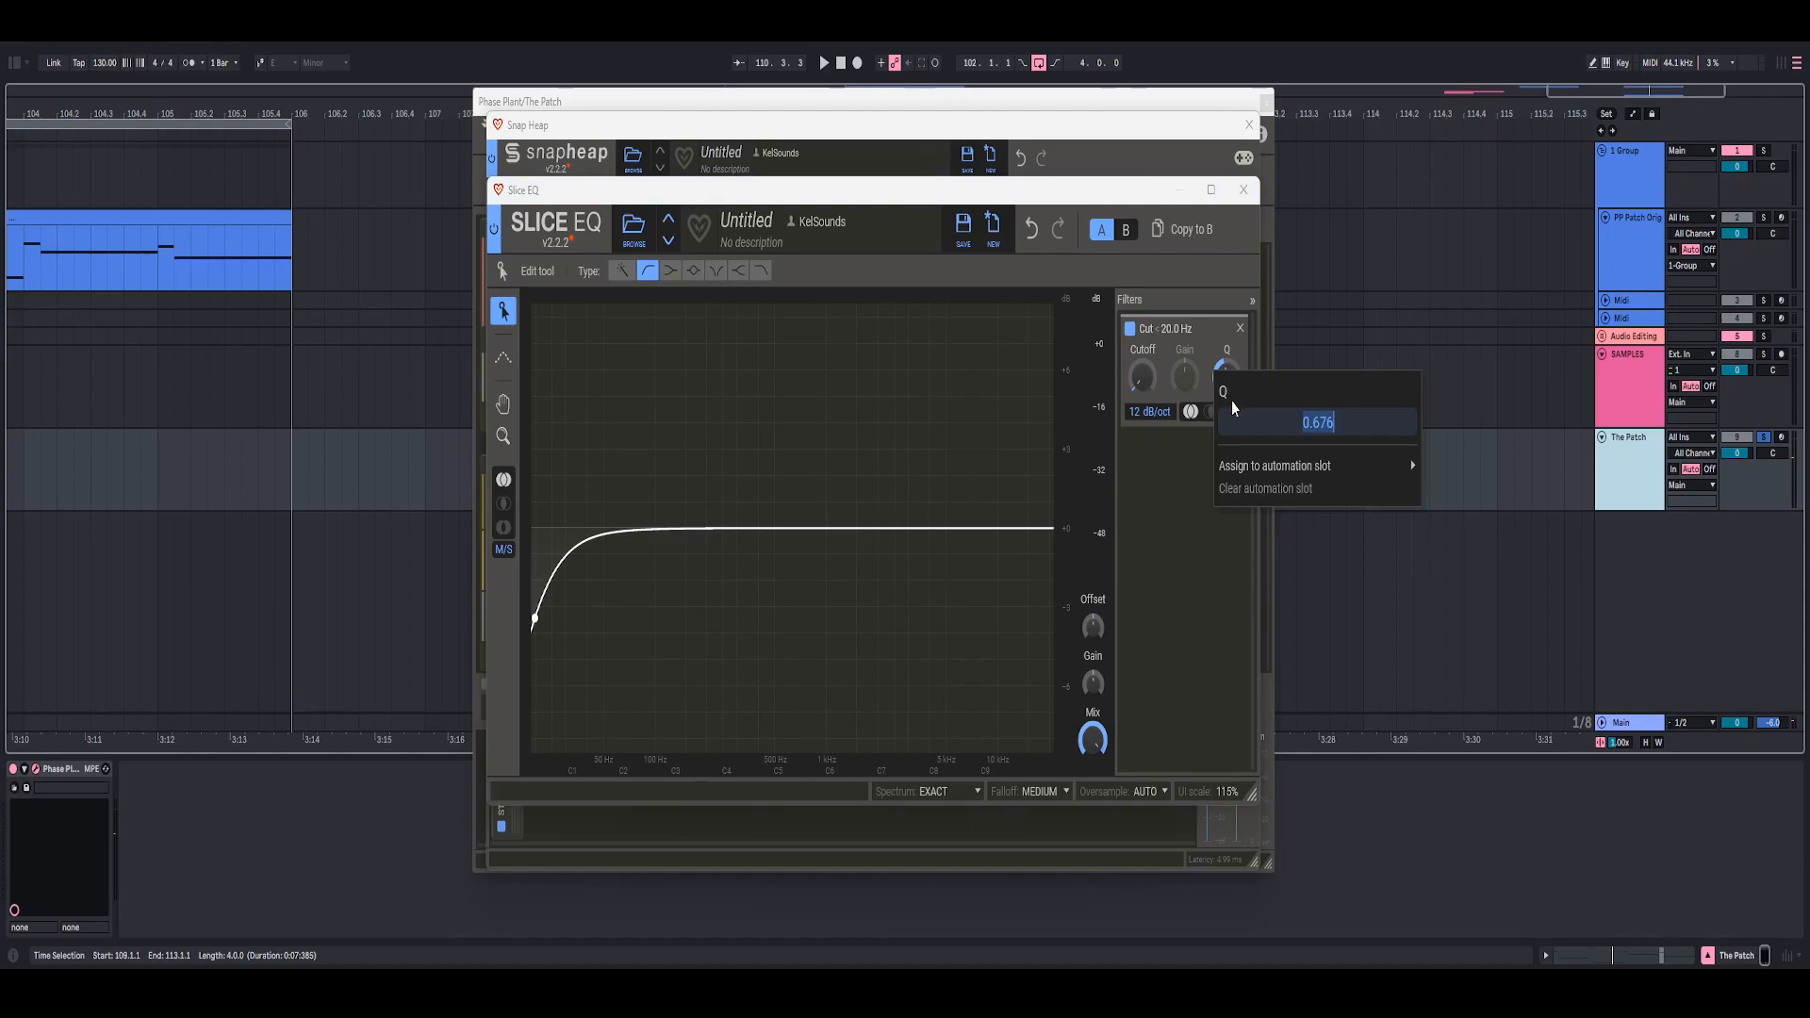
{"action": "type", "text": ".707"}
{"action": "key", "text": "Return"}
{"action": "key", "text": "space"}
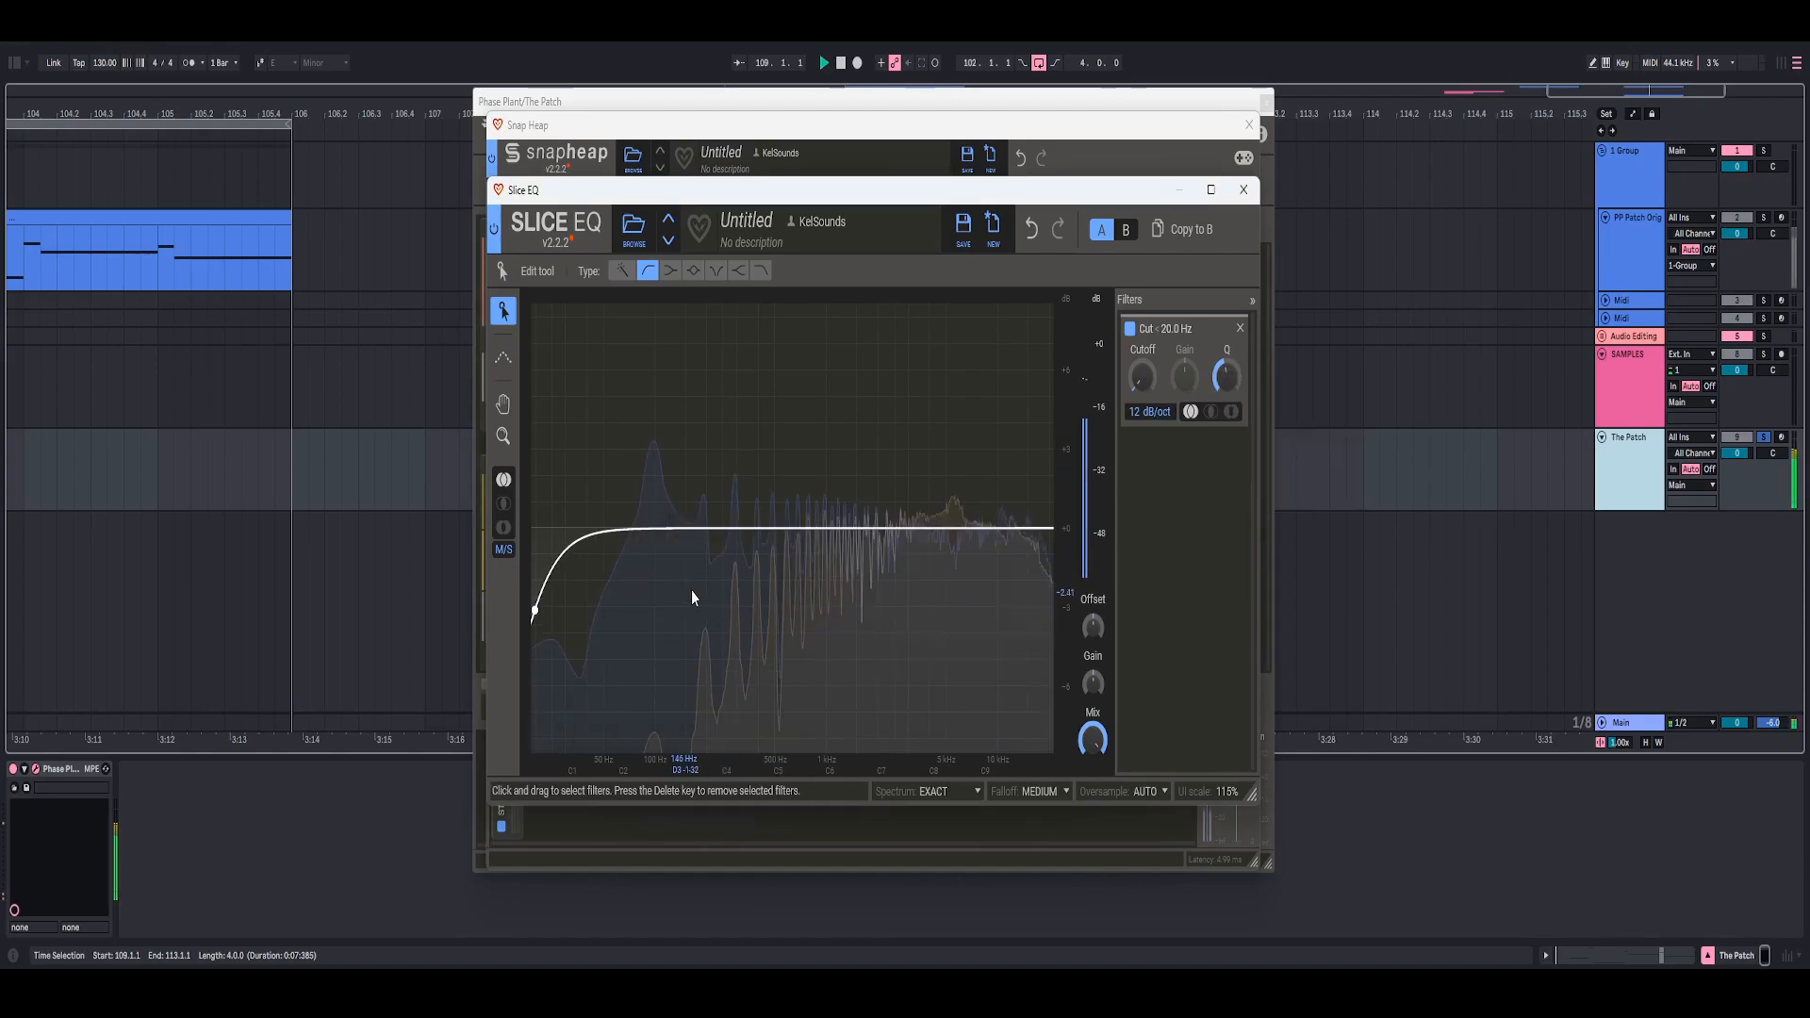
{"action": "key", "text": "space"}
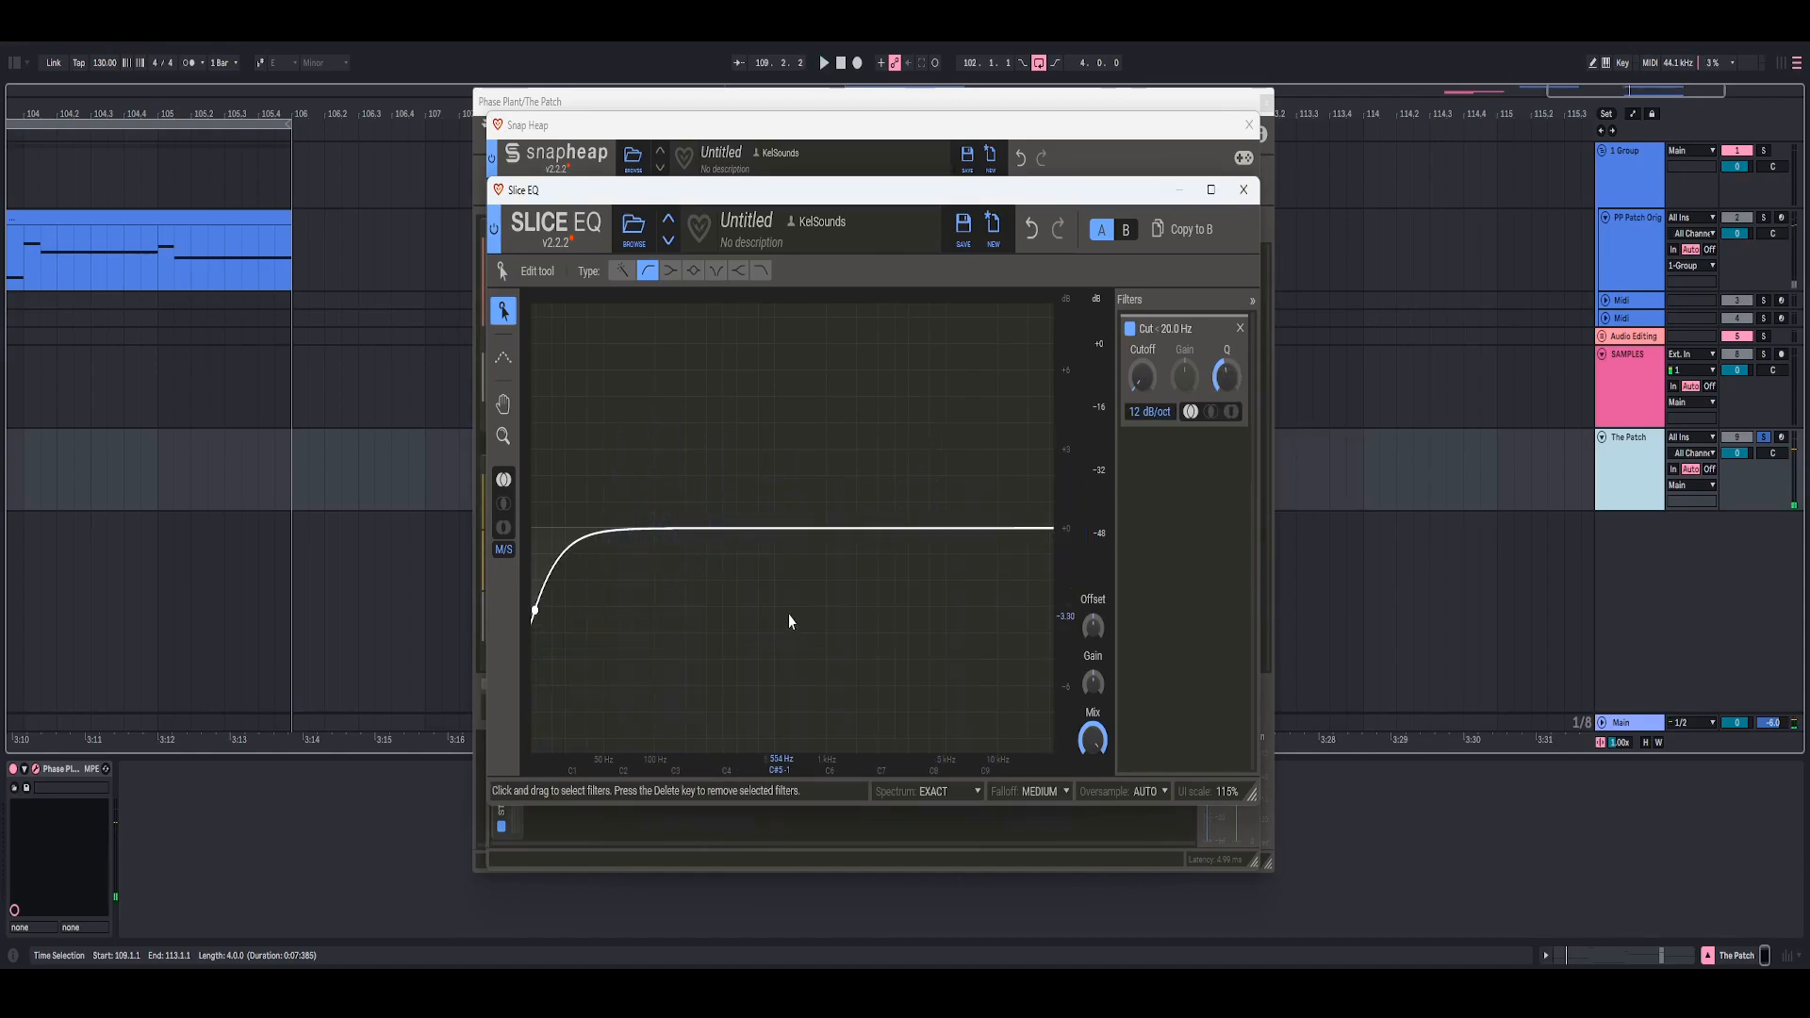
- Add a peak filter at about 463 Hz and set its gain to -1 dB
{"action": "left_click", "coordinate": [693, 270]}
{"action": "double_click", "coordinate": [769, 527]}
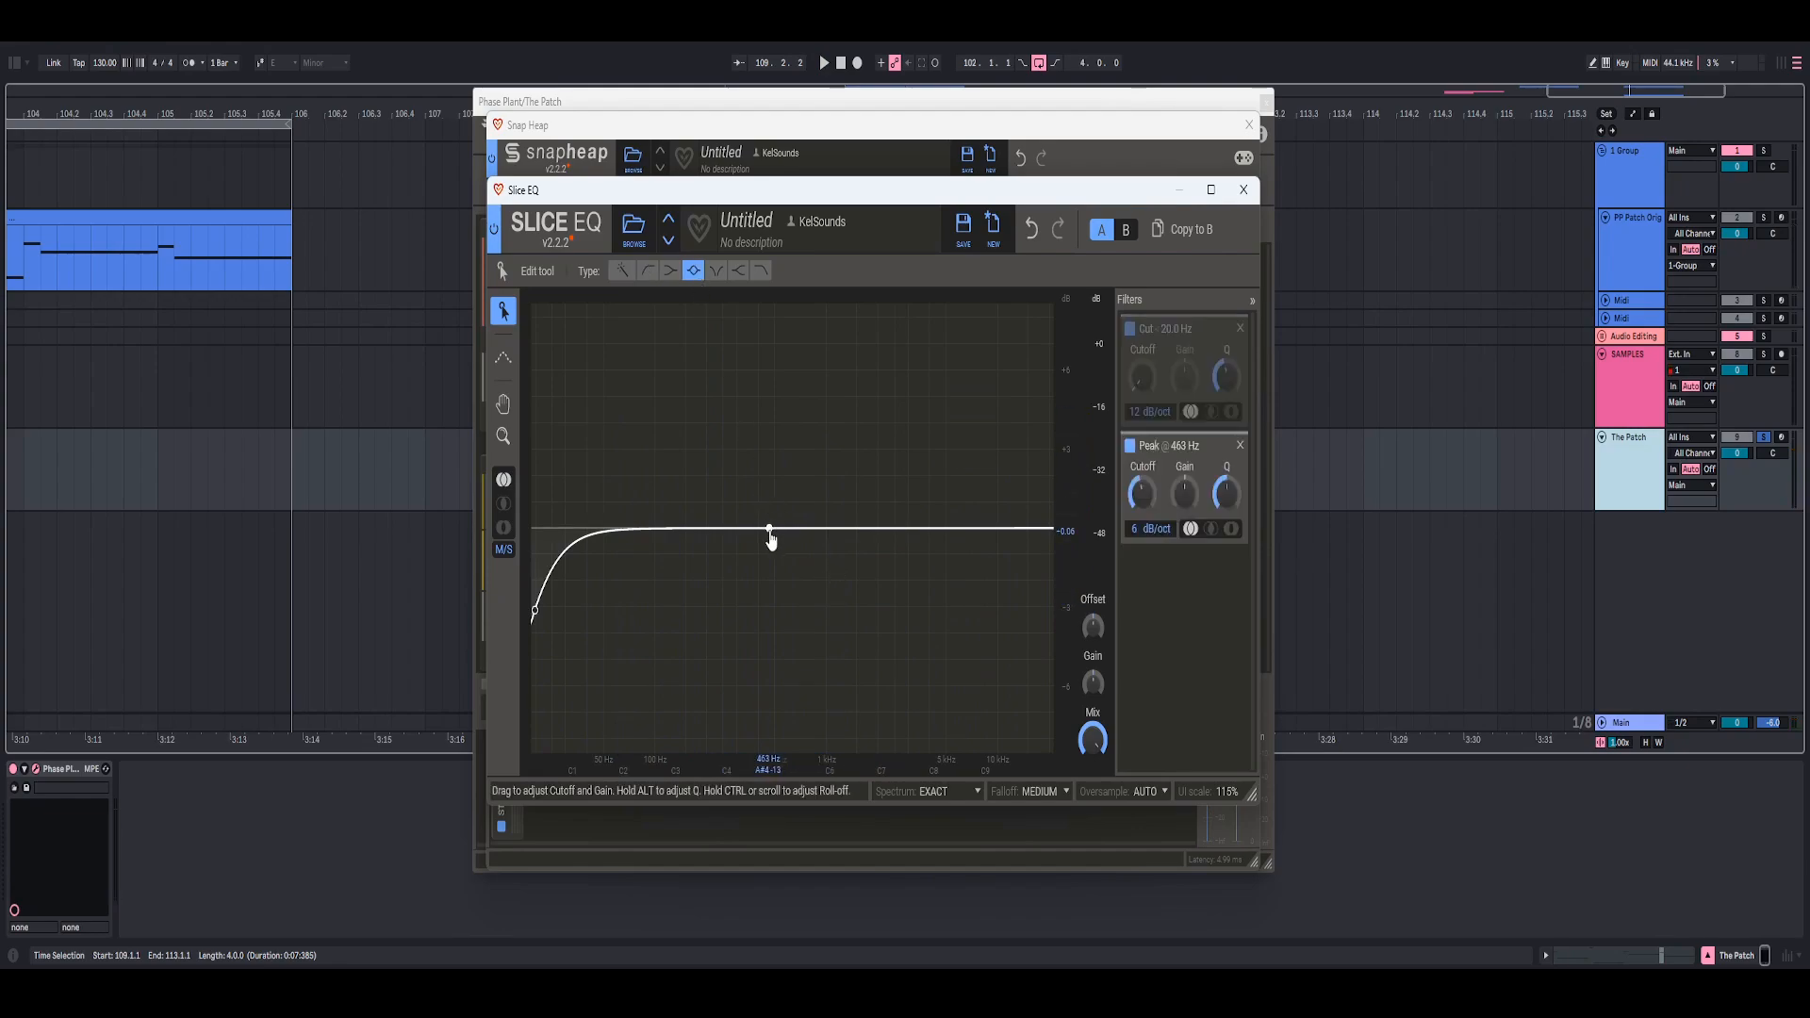
{"action": "right_click", "coordinate": [1188, 500]}
{"action": "type", "text": "-1 dB"}
{"action": "key", "text": "Return"}
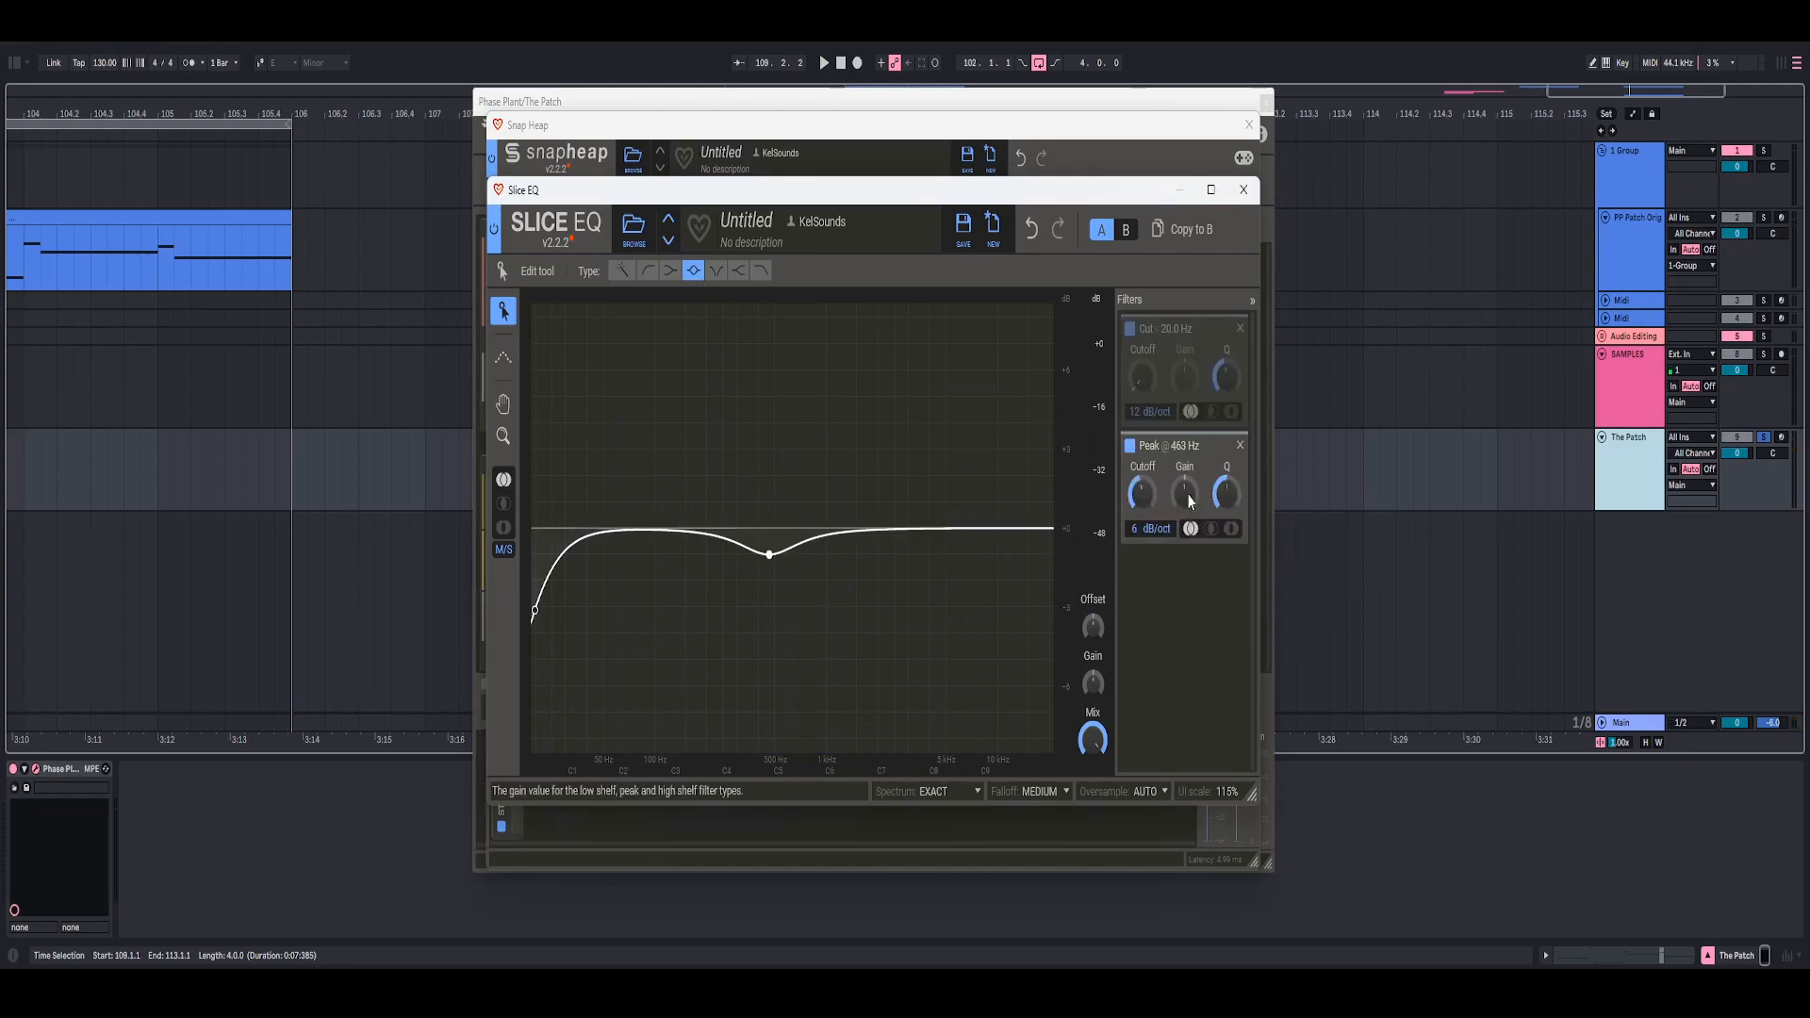
- Widen the peak filter by lowering its Q, set its cutoff to 515 Hz, and listen to the patch
{"action": "left_click_drag", "start_coordinate": [1226, 492], "coordinate": [1145, 492]}
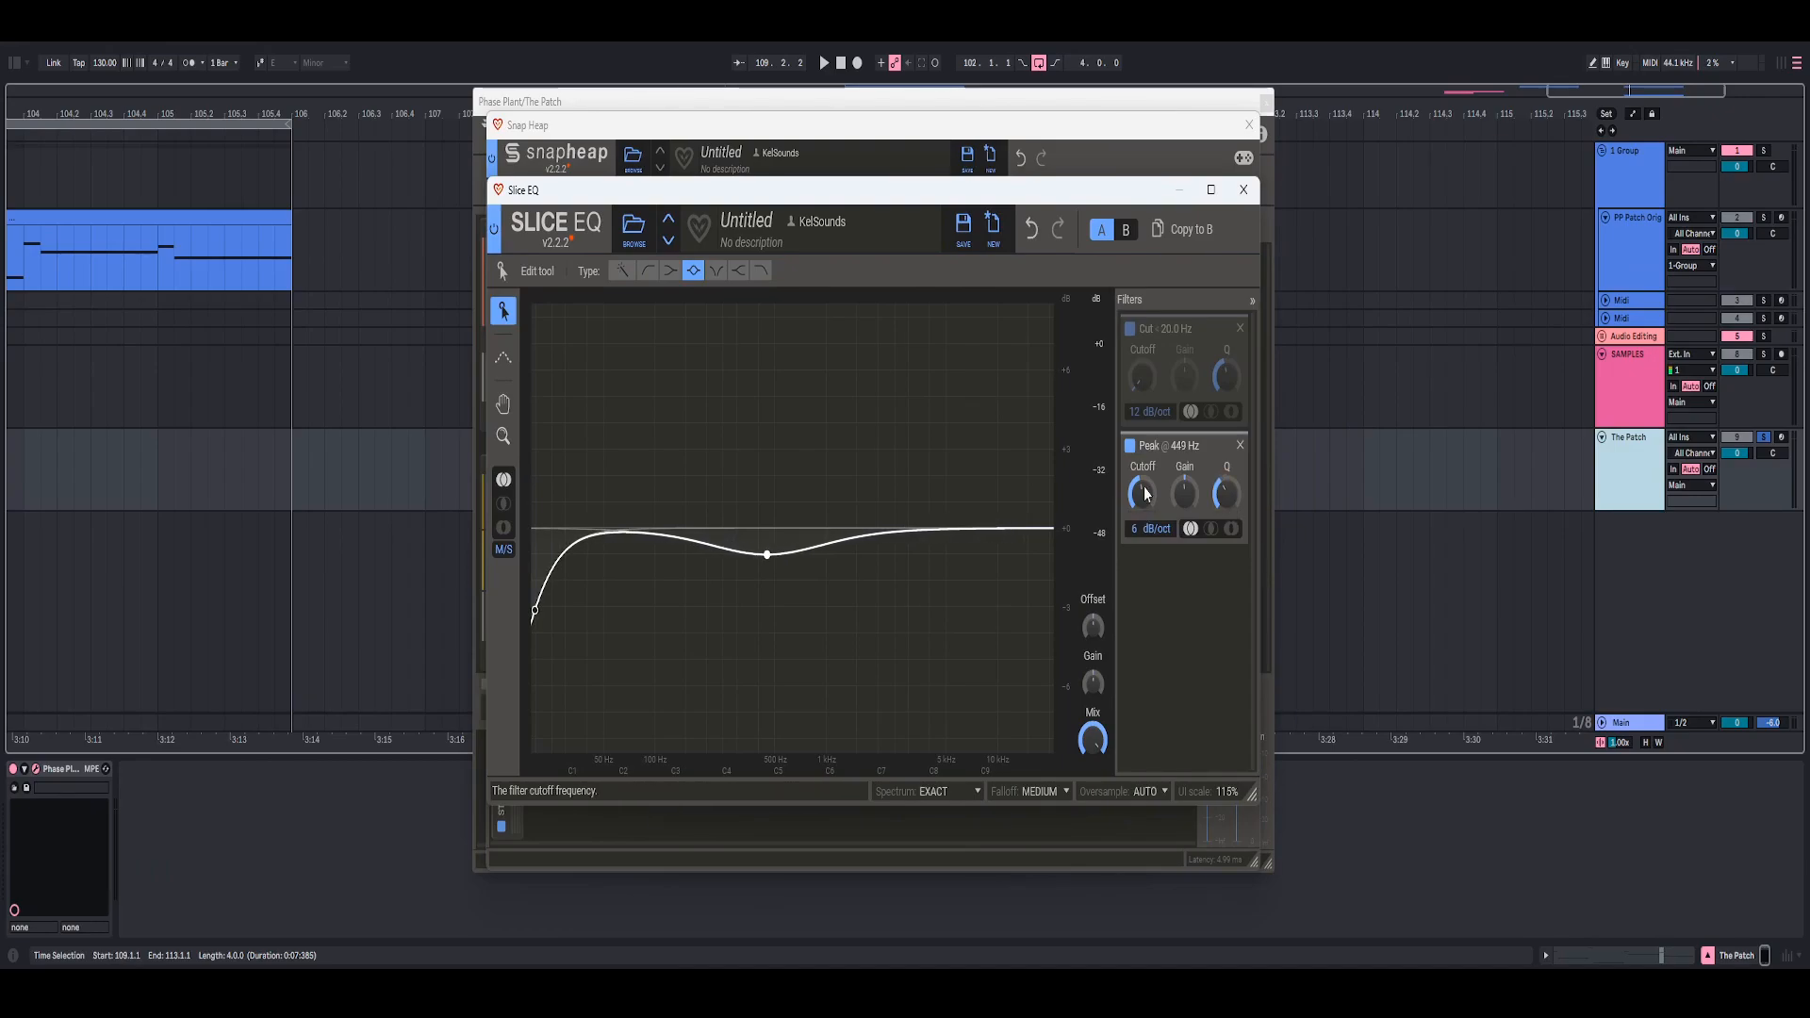
{"action": "right_click", "coordinate": [1145, 492]}
{"action": "type", "text": "55"}
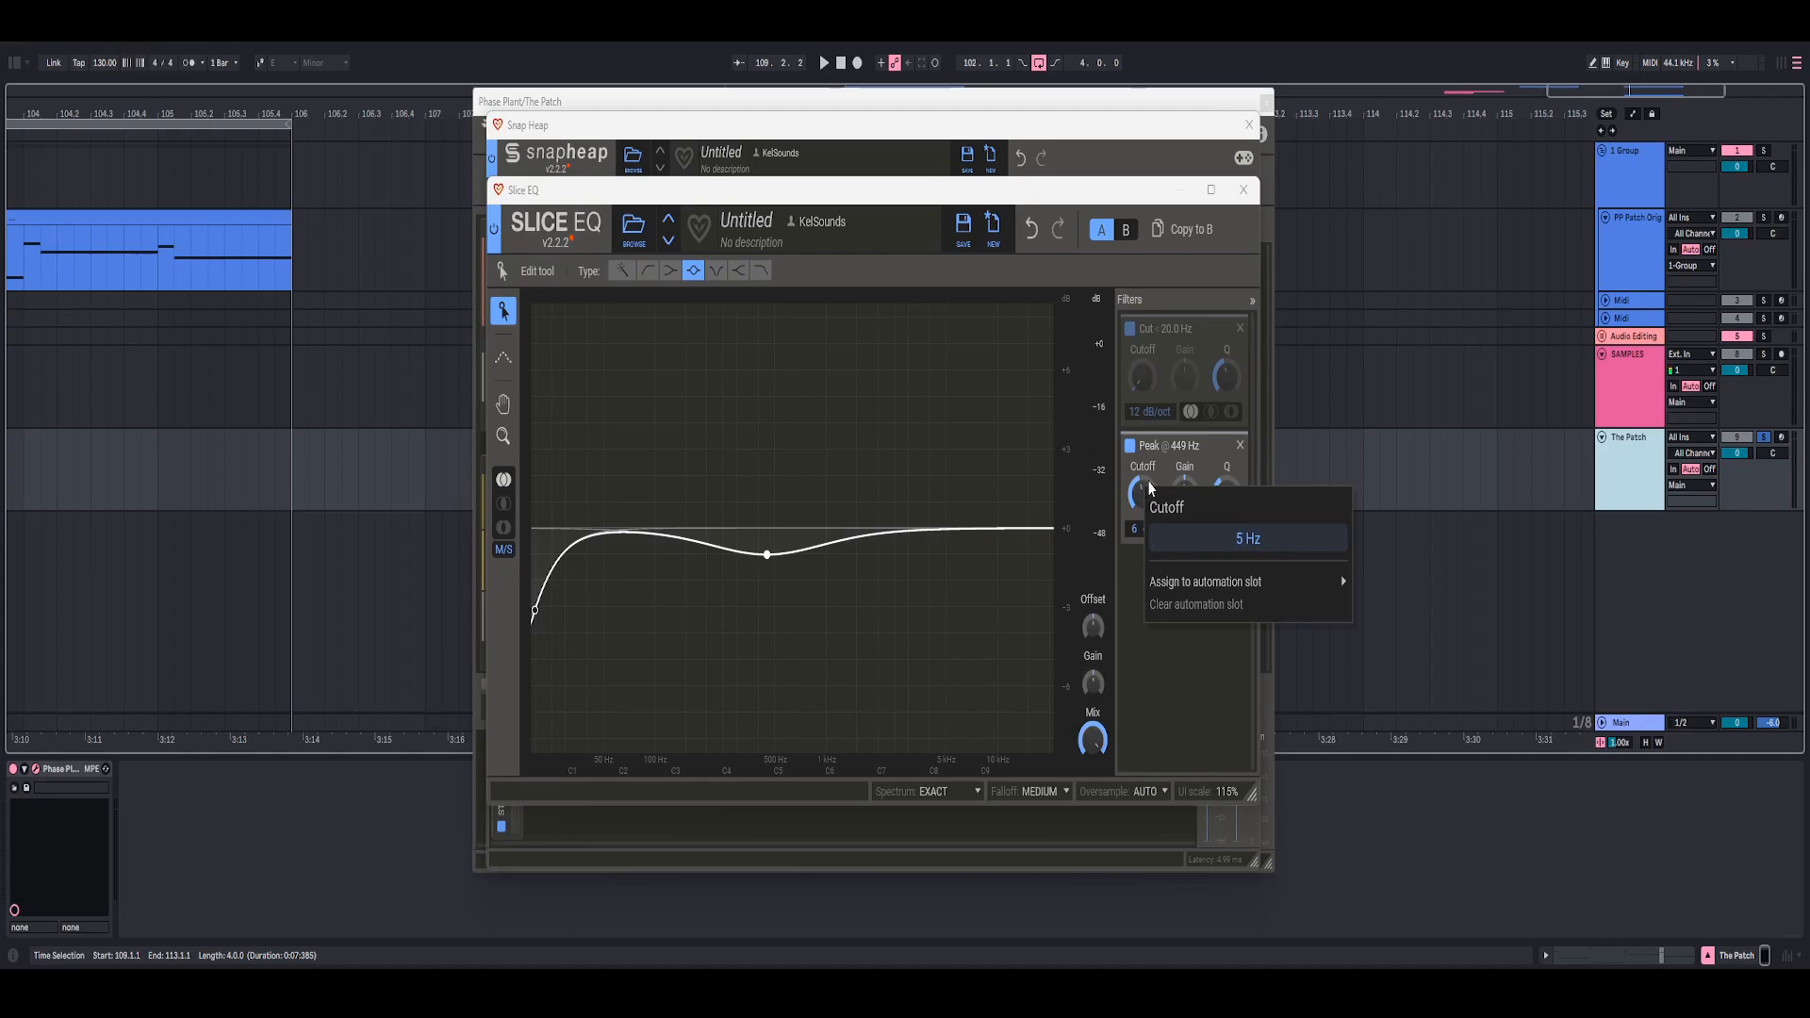
{"action": "key", "text": "Return"}
{"action": "key", "text": "space"}
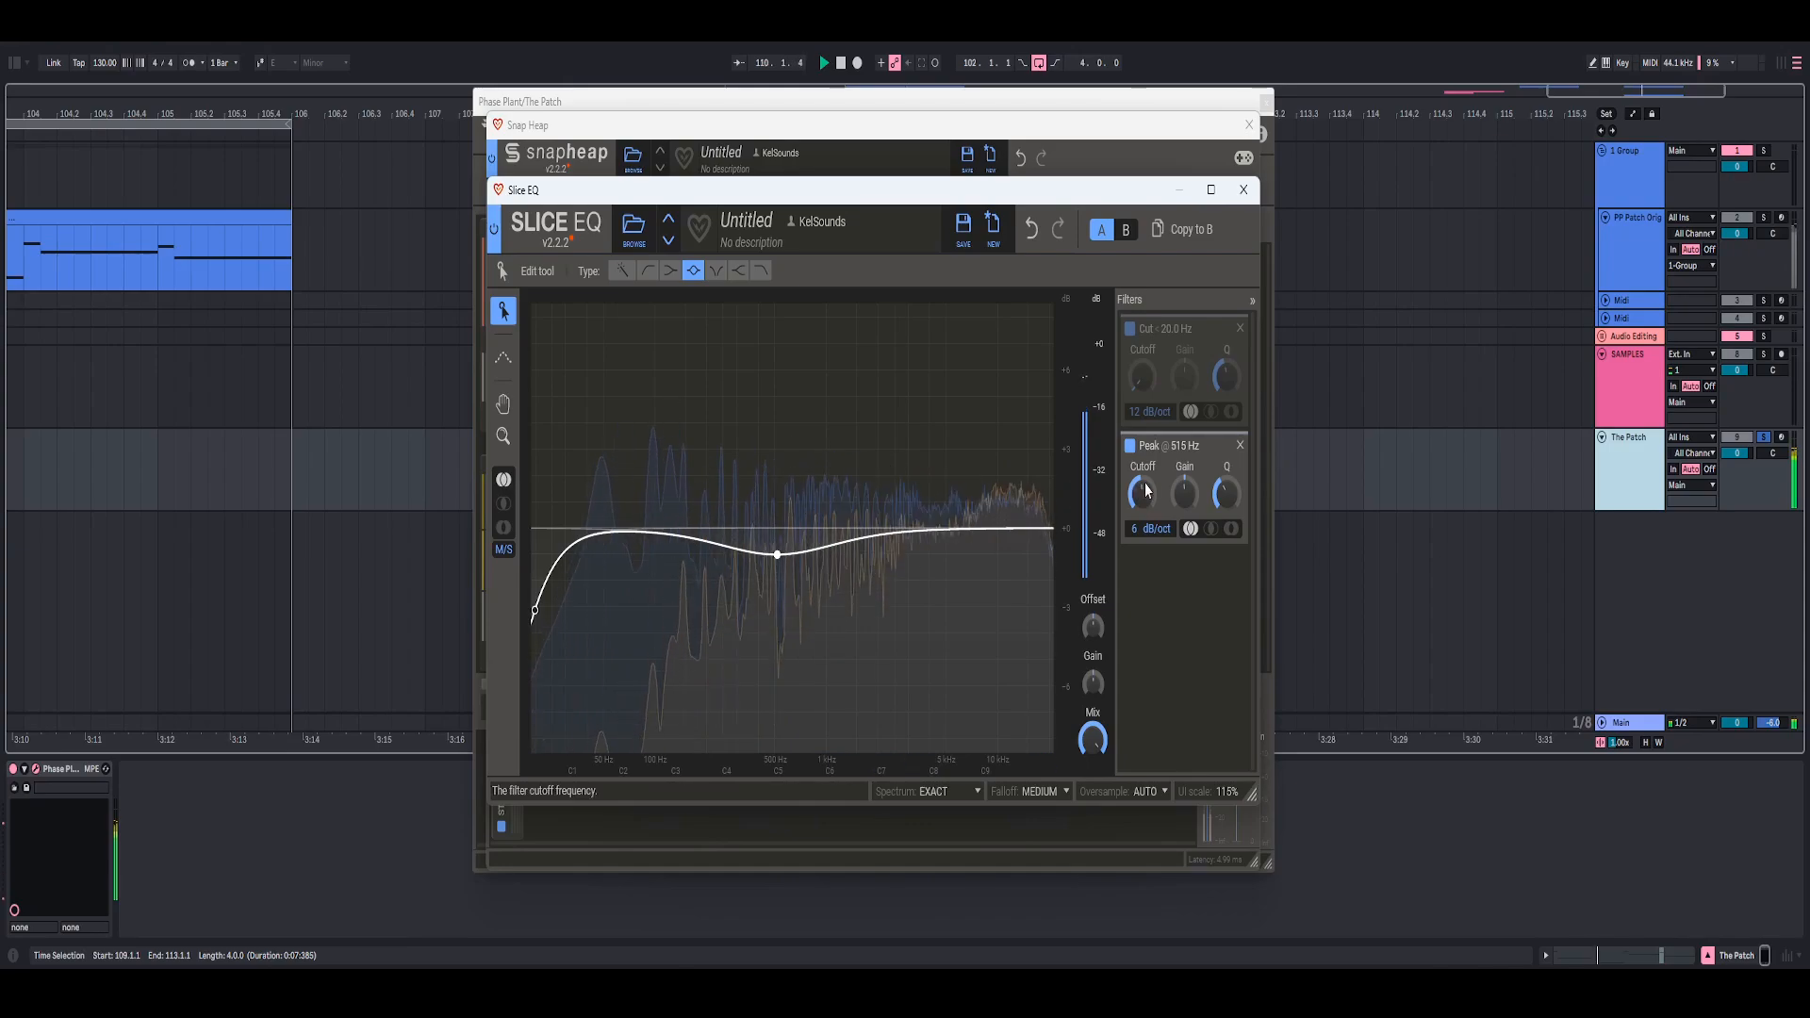
{"action": "key", "text": "space"}
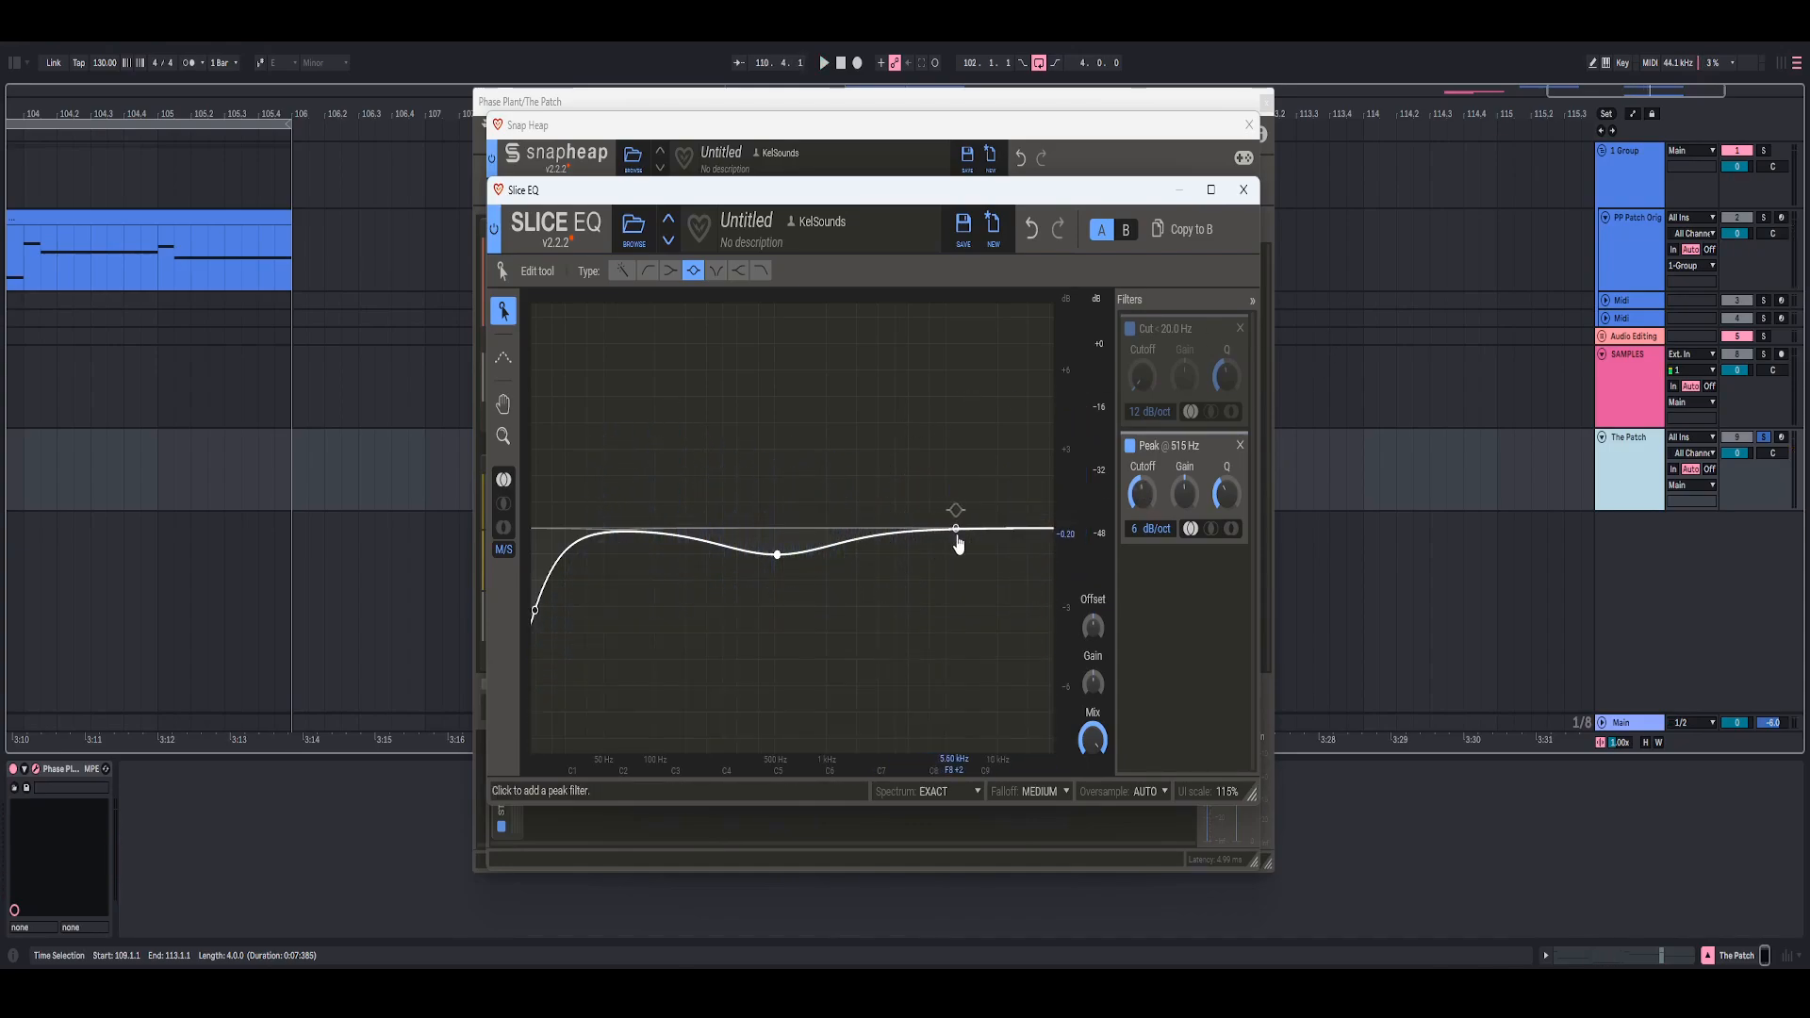
- Add a second, slight peak cut at about 7.8 kHz, adjusting its gain and Q by ear, and close Slice EQ
{"action": "left_click", "coordinate": [961, 530]}
{"action": "left_click_drag", "start_coordinate": [963, 530], "coordinate": [965, 550]}
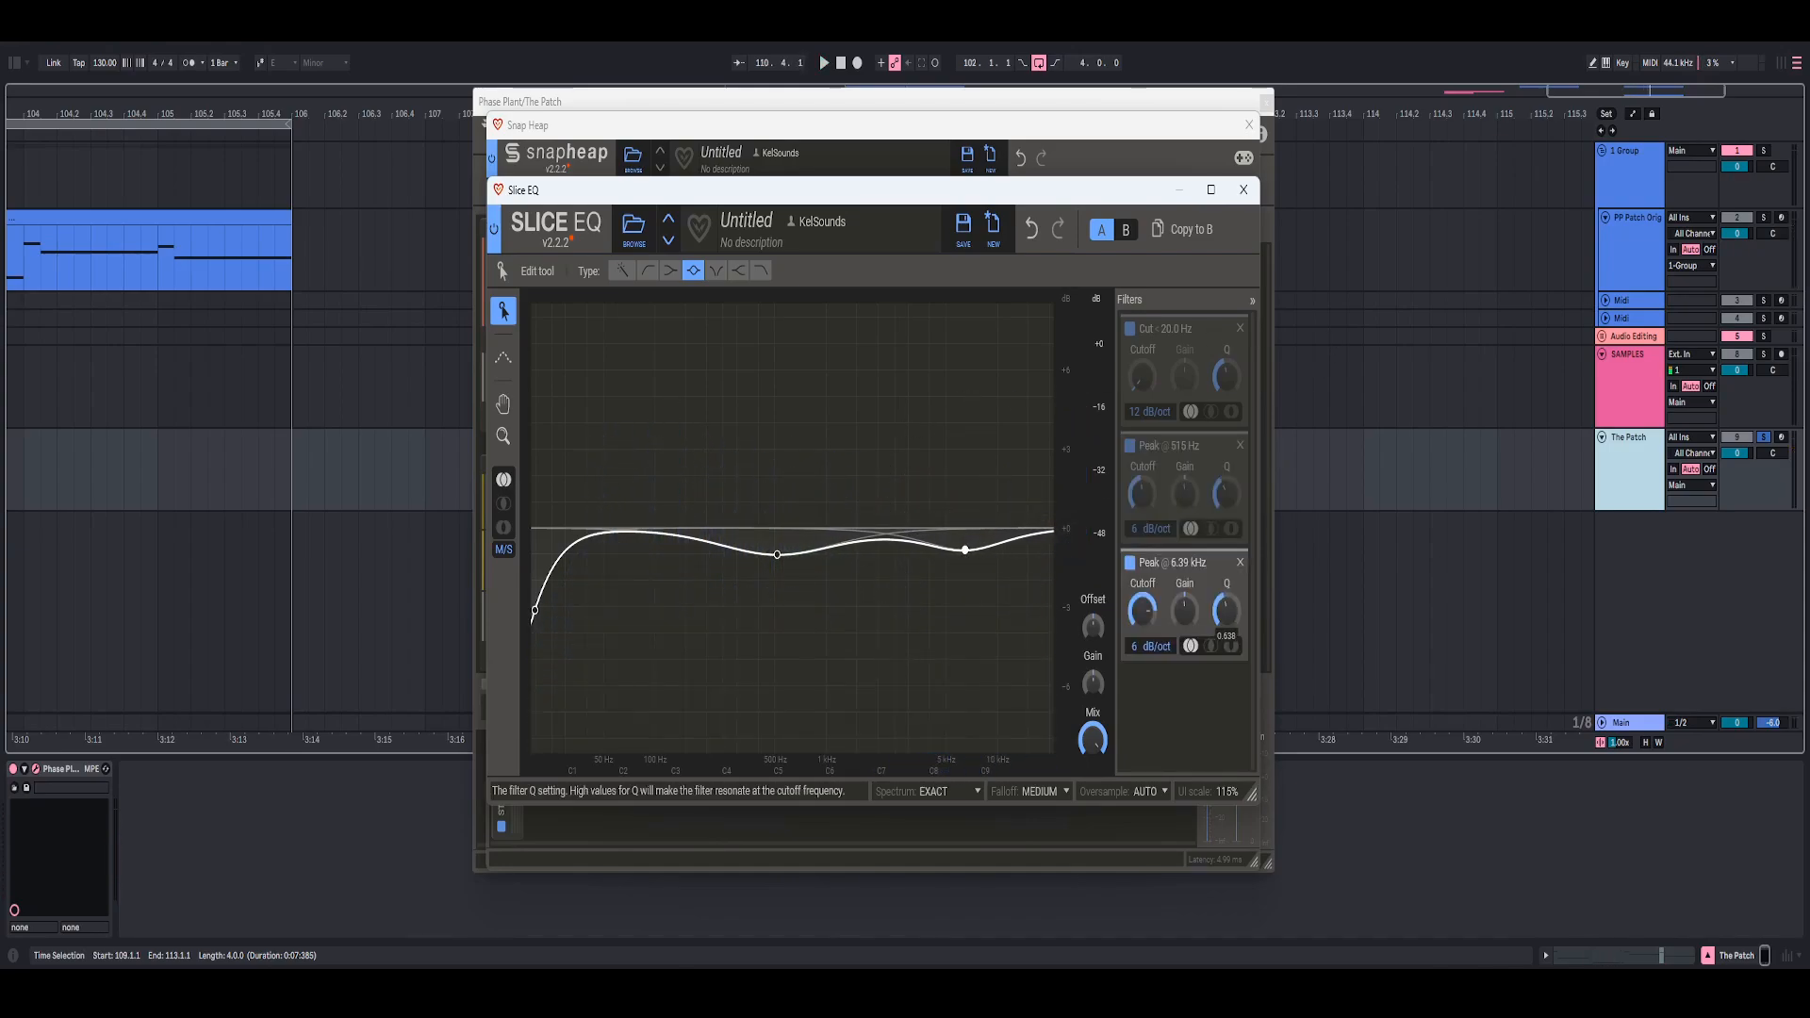
{"action": "left_click_drag", "start_coordinate": [1180, 611], "coordinate": [1142, 605]}
{"action": "key", "text": "space"}
{"action": "key", "text": "space"}
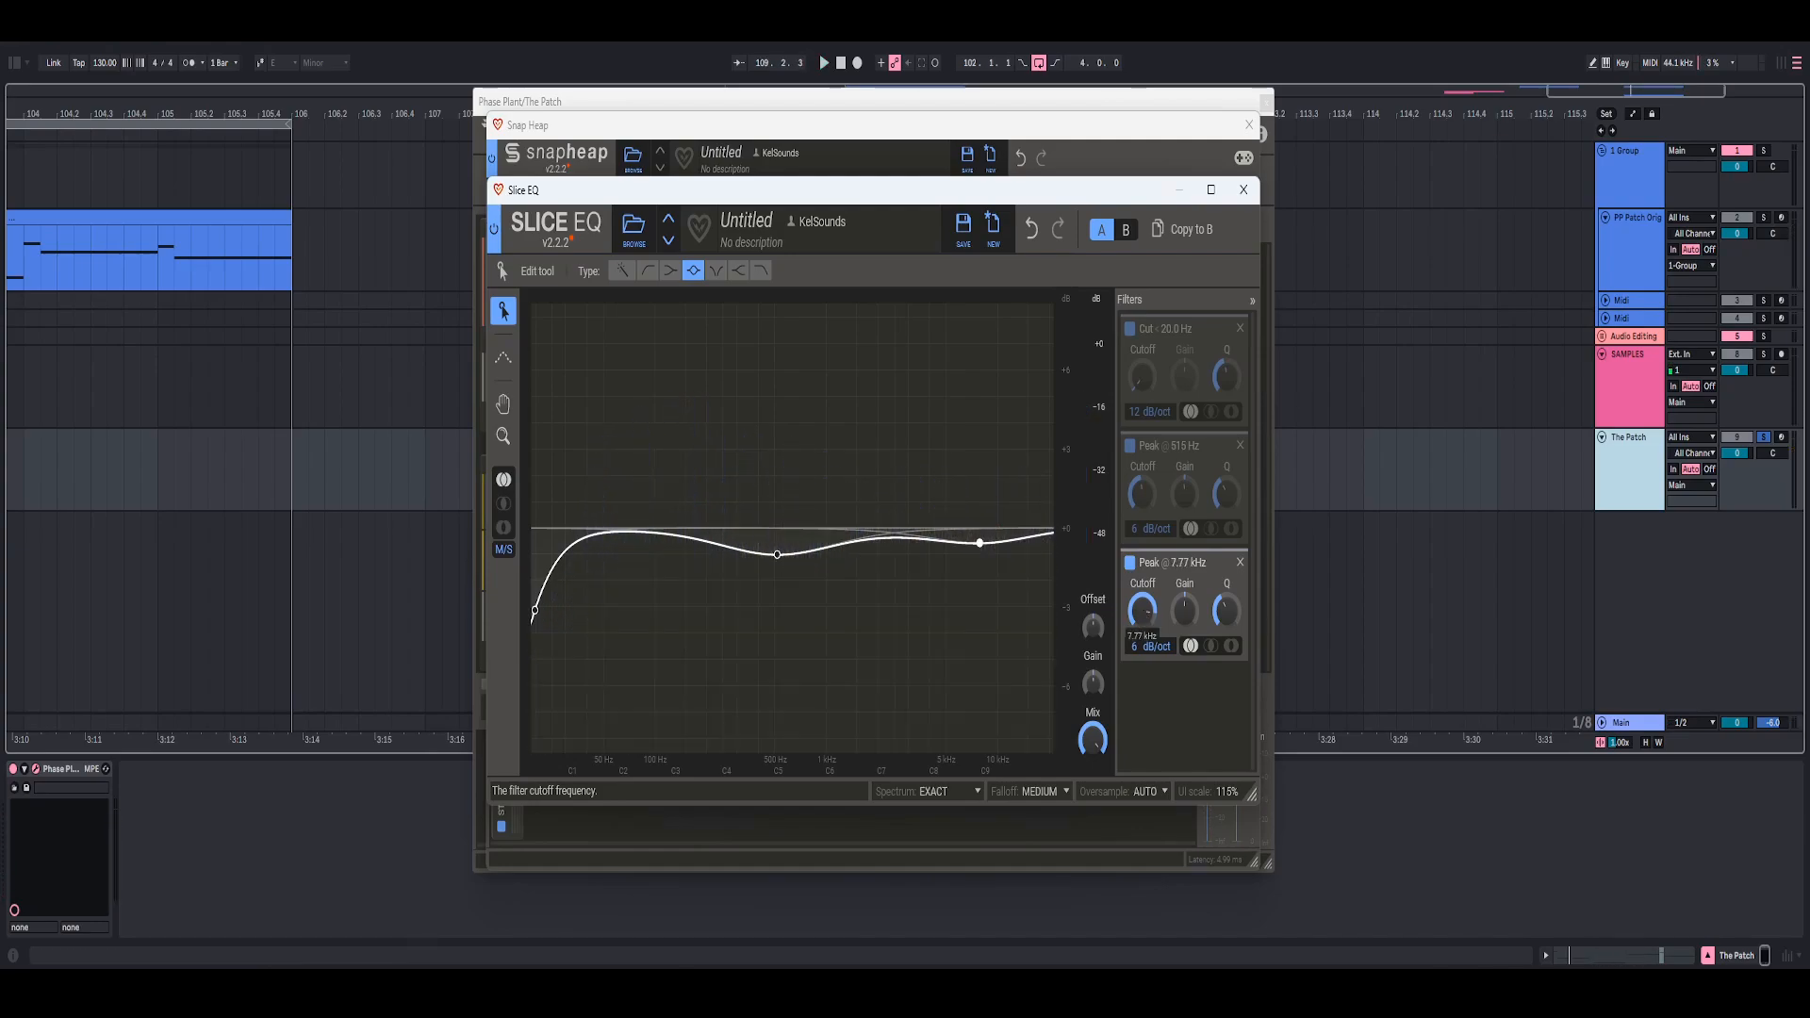
{"action": "left_click_drag", "start_coordinate": [1142, 610], "coordinate": [1141, 613]}
{"action": "left_click", "coordinate": [1243, 189]}
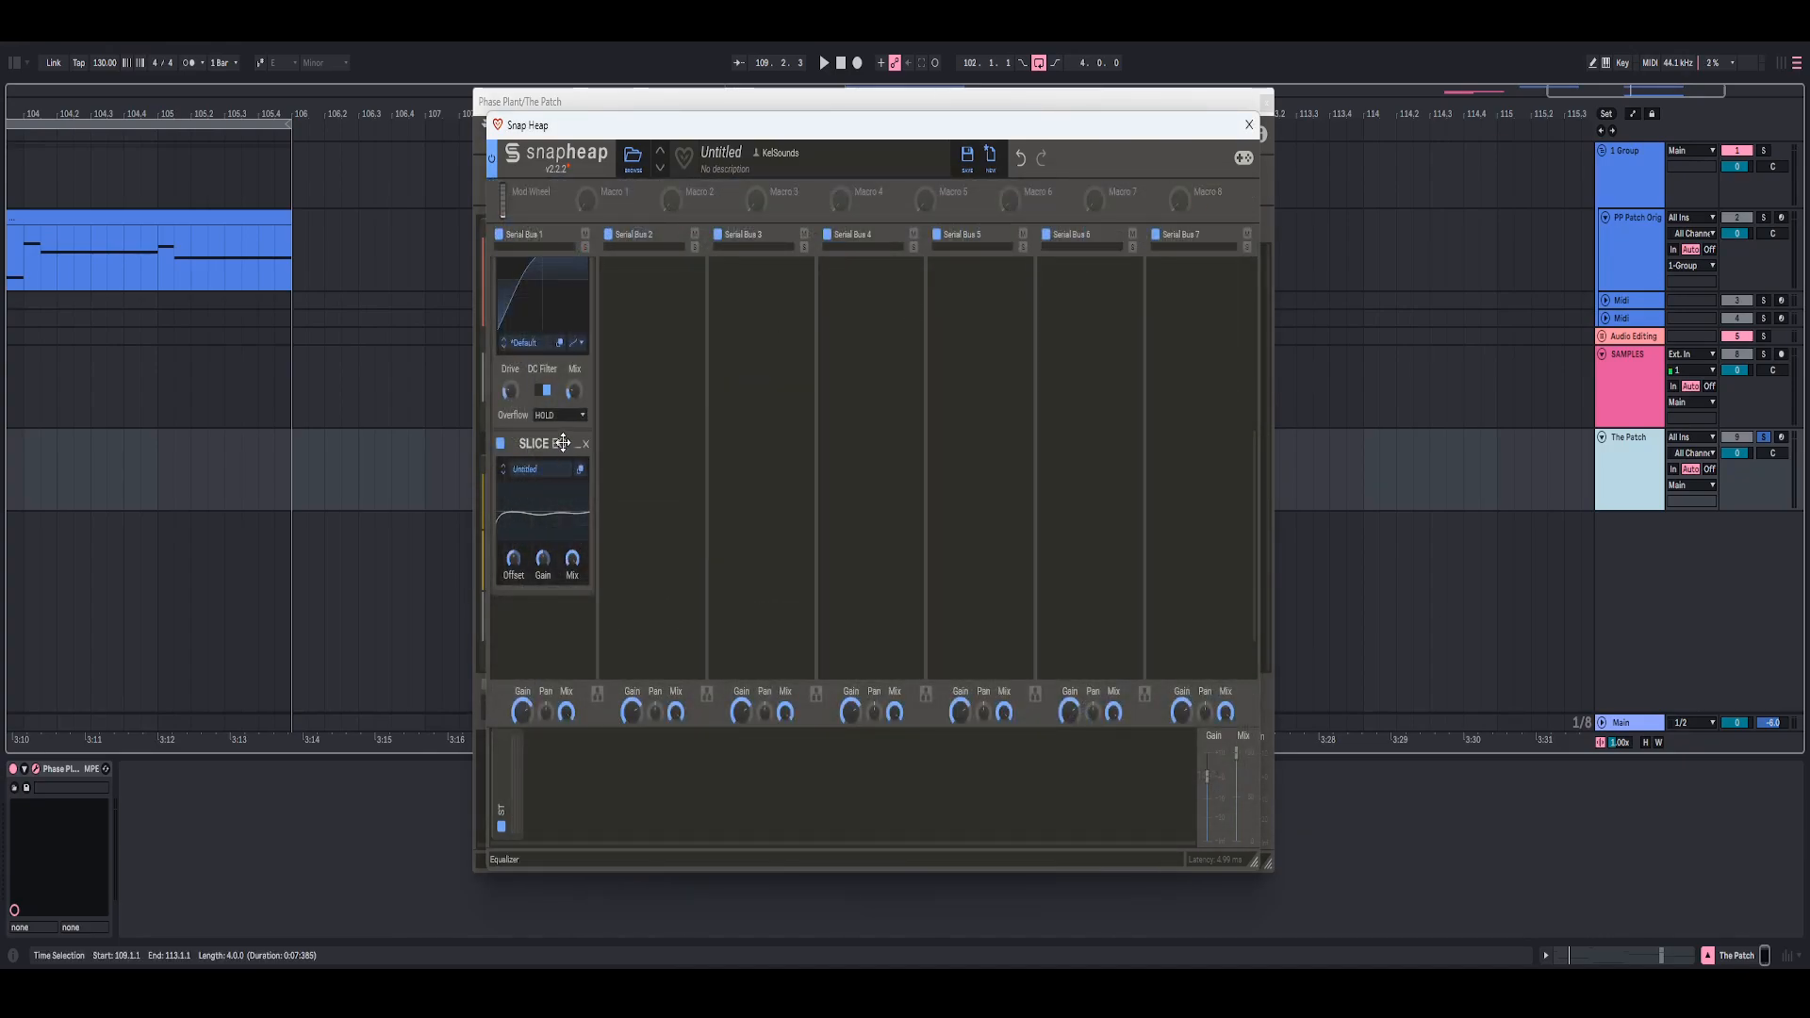
- Add a Limiter after the Slice EQ, collapse the Final Processing group, and close Snap Heap
{"action": "scroll", "coordinate": [551, 537], "scroll_direction": "down", "scroll_amount": 2}
{"action": "left_click", "coordinate": [552, 530]}
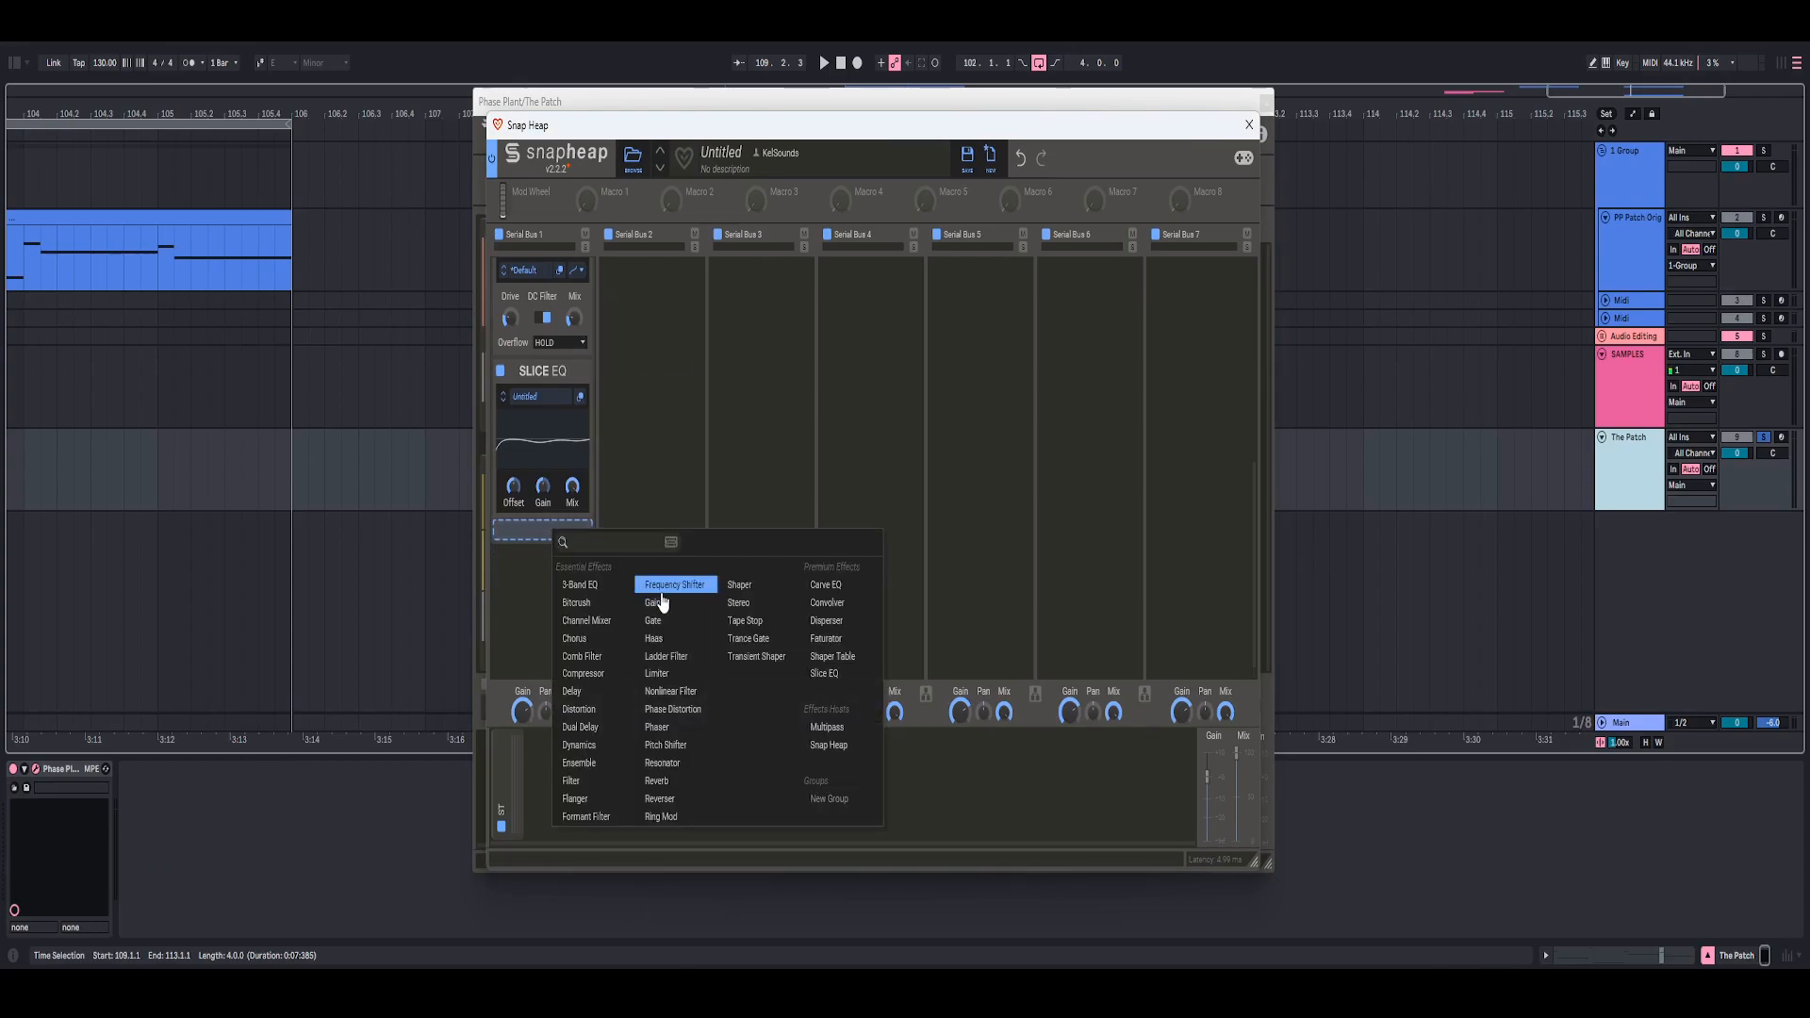
{"action": "left_click", "coordinate": [657, 673]}
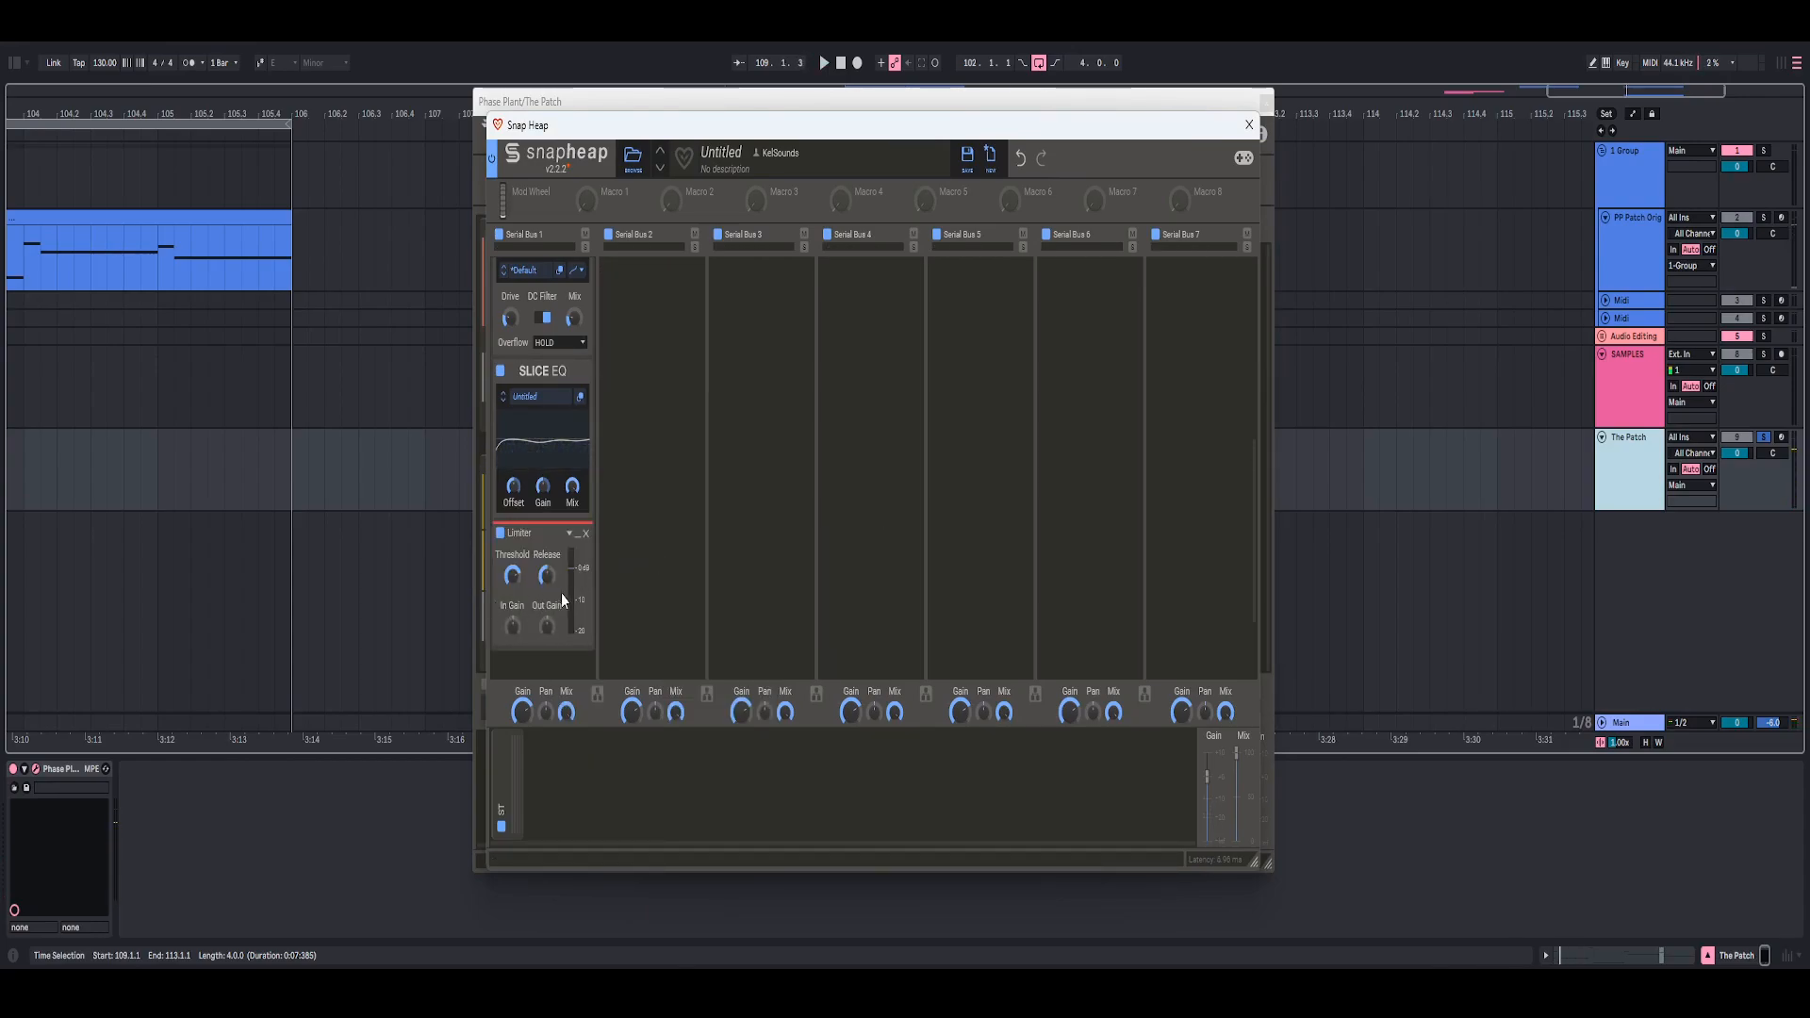
{"action": "scroll", "coordinate": [563, 572], "scroll_direction": "up", "scroll_amount": 5}
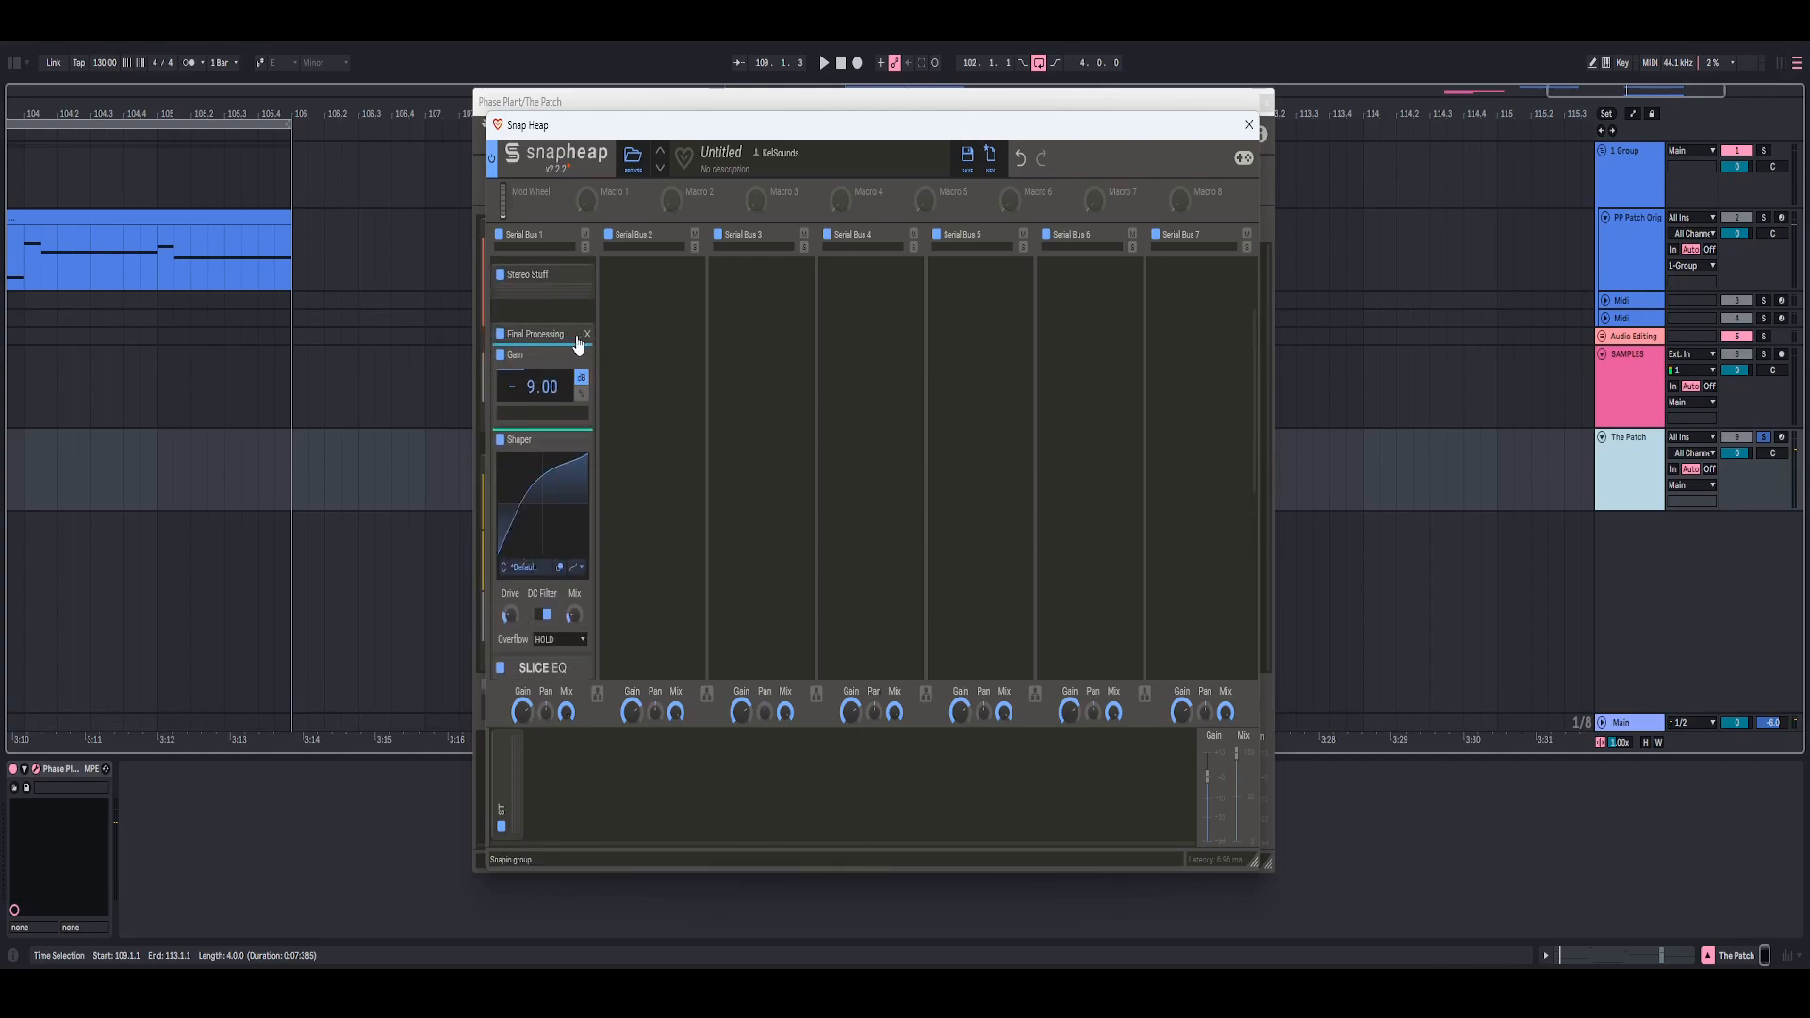
{"action": "left_click", "coordinate": [578, 336]}
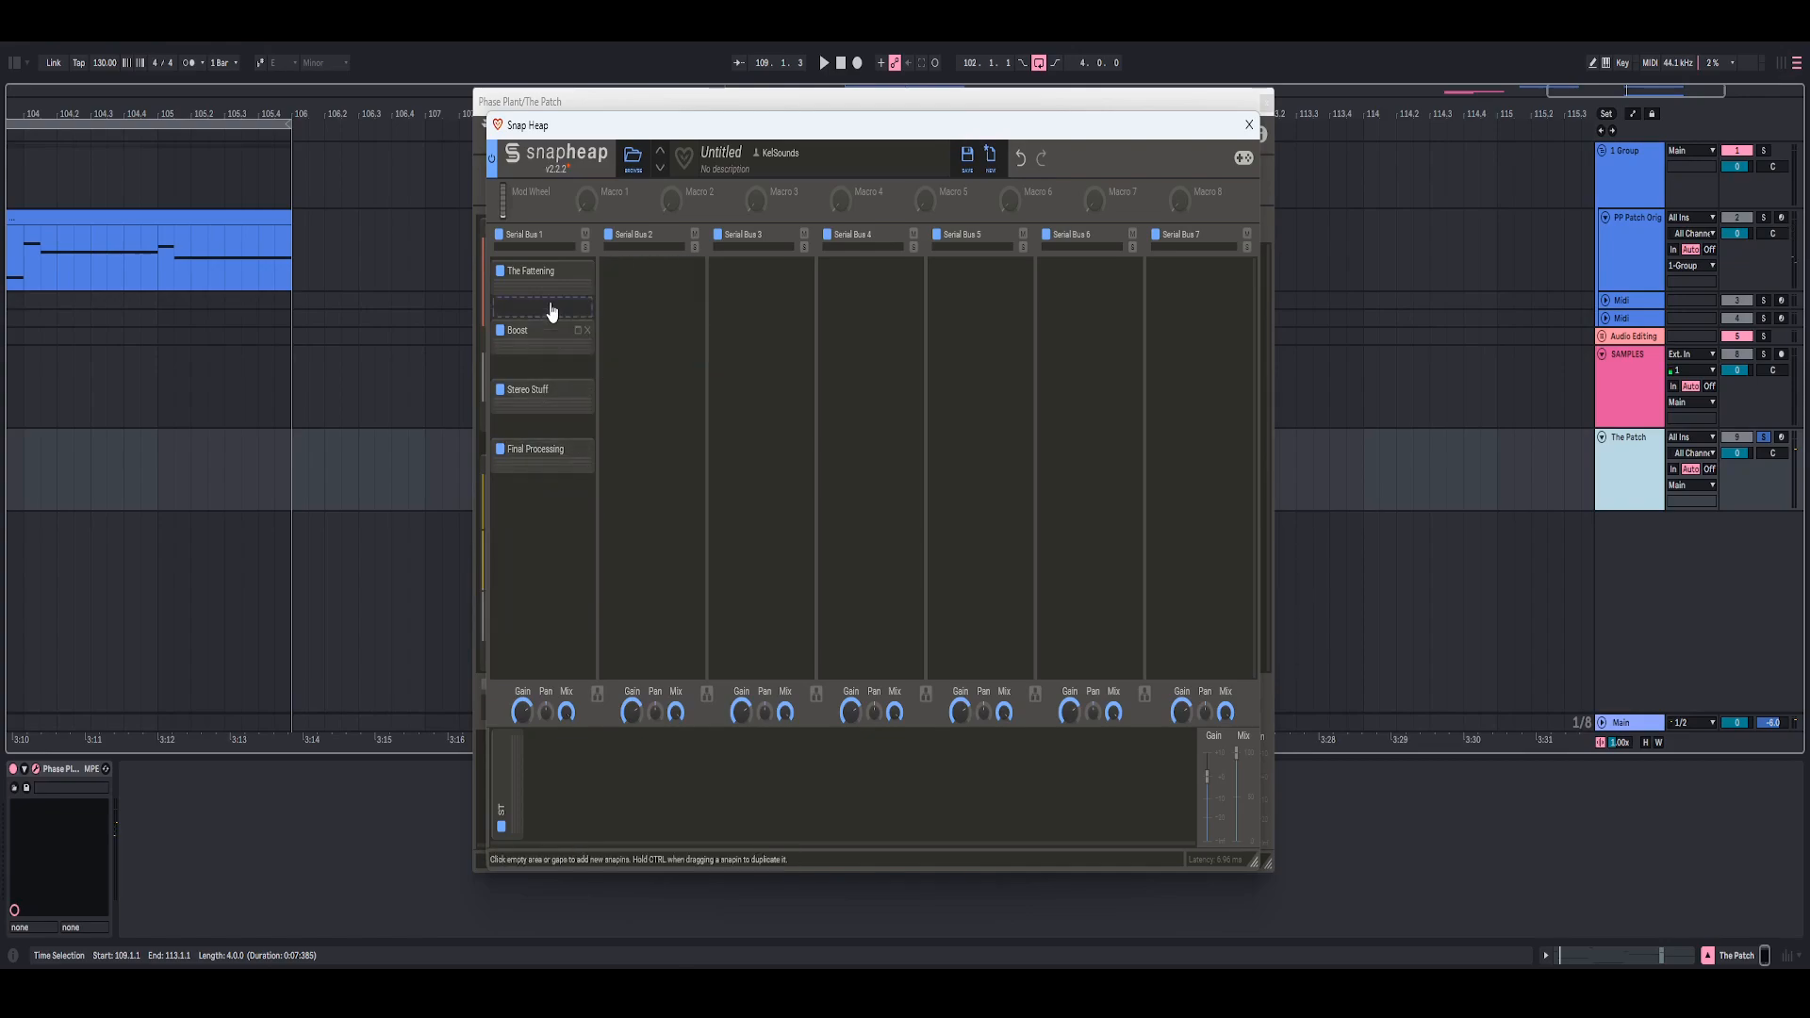
{"action": "left_click", "coordinate": [1247, 127]}
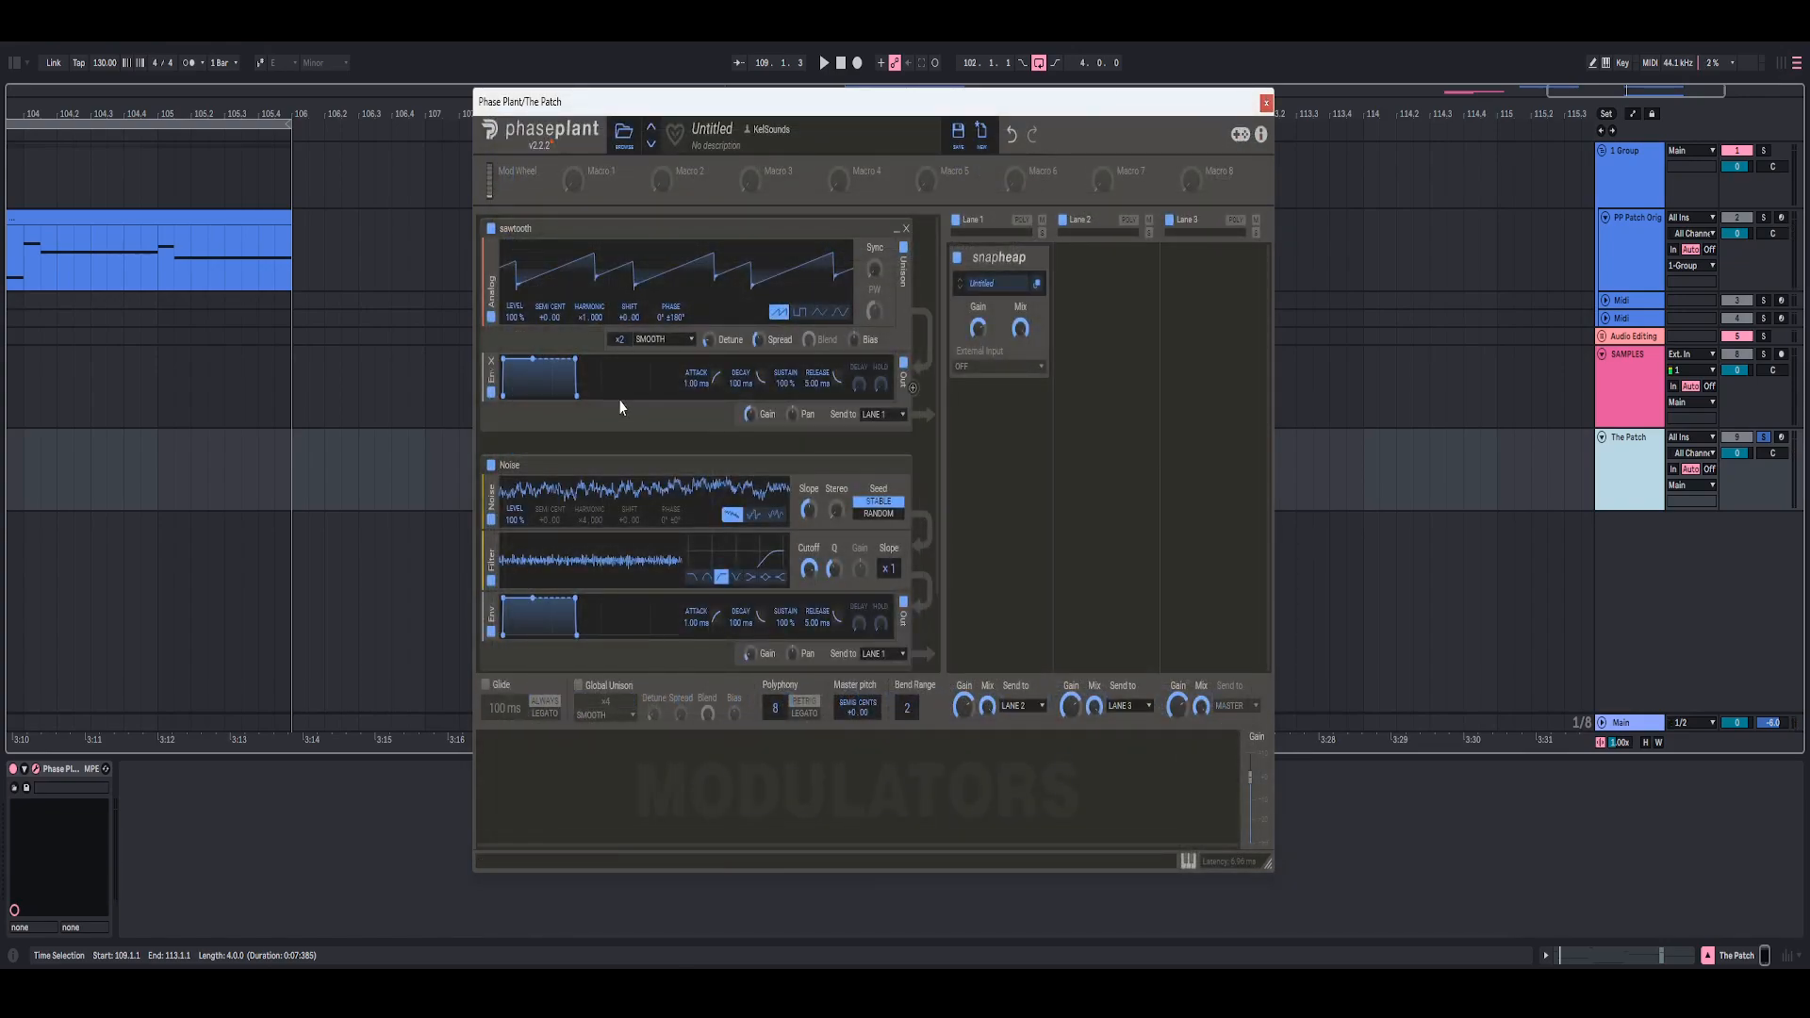
- Reopen Snap Heap, set the output gain of the Final Processing group's Limiter to 0.3 dB, and play the patch
{"action": "left_click", "coordinate": [1035, 285]}
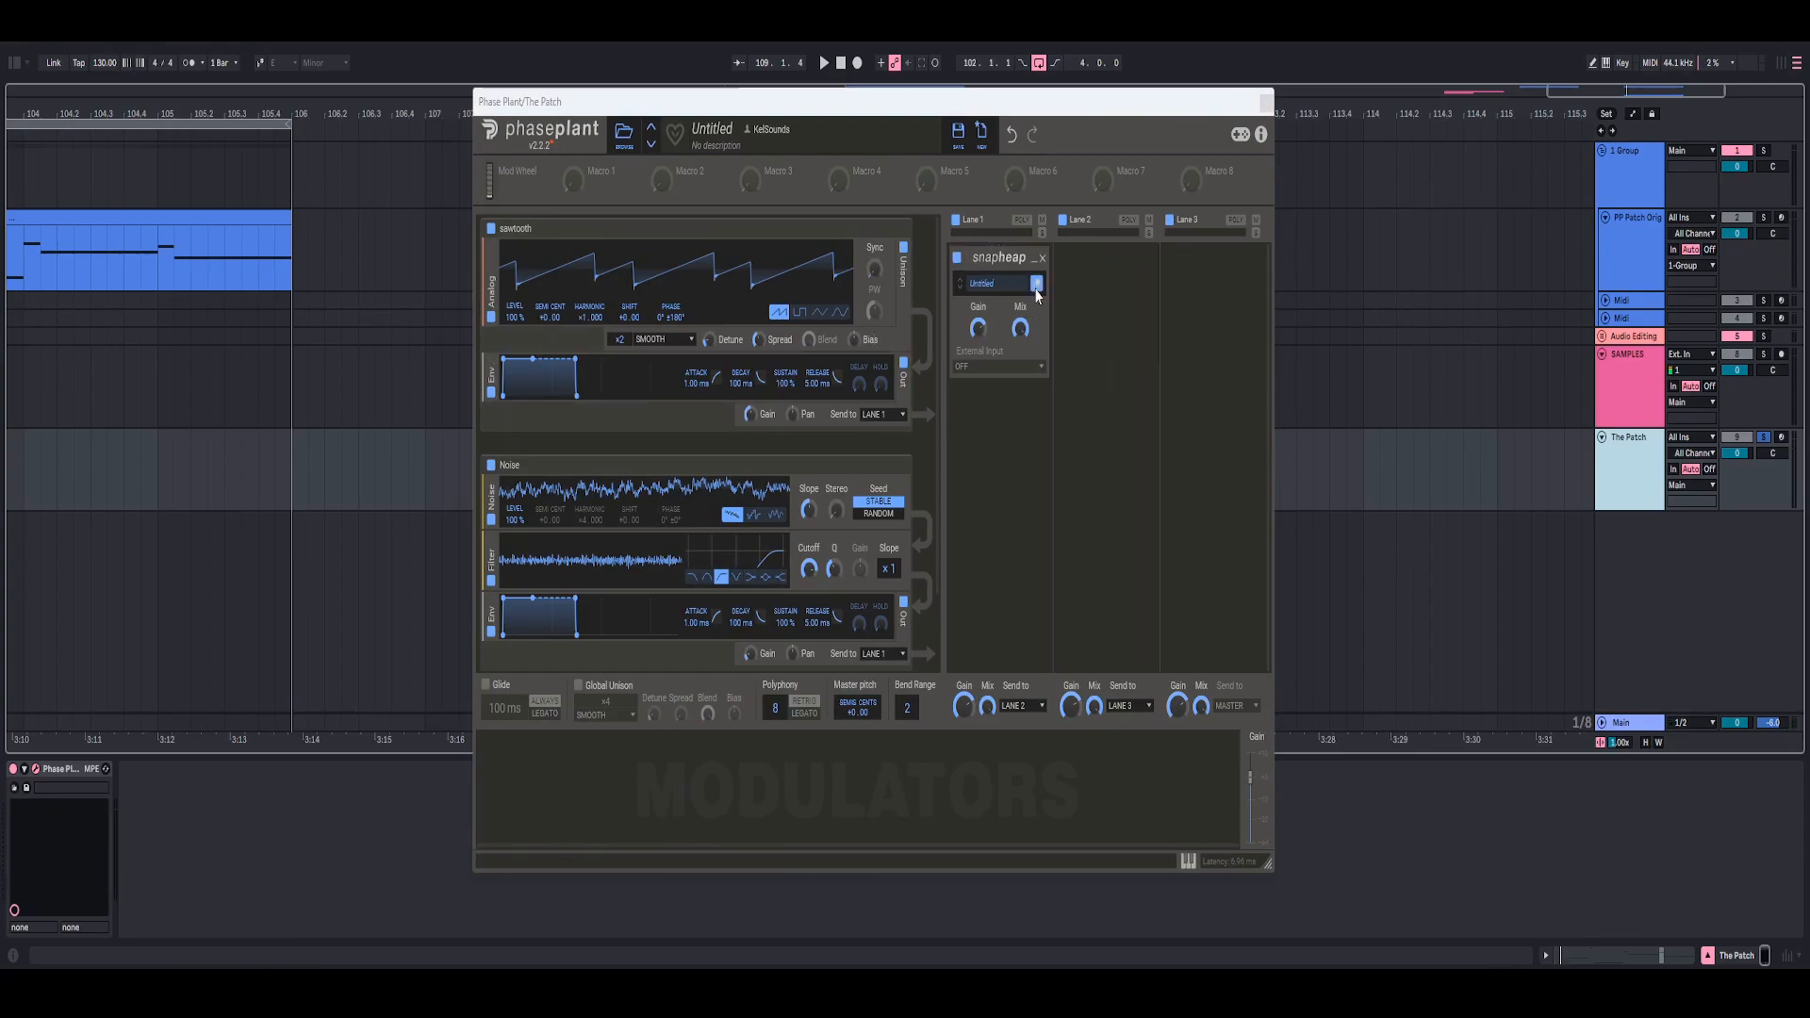
{"action": "left_click", "coordinate": [573, 451]}
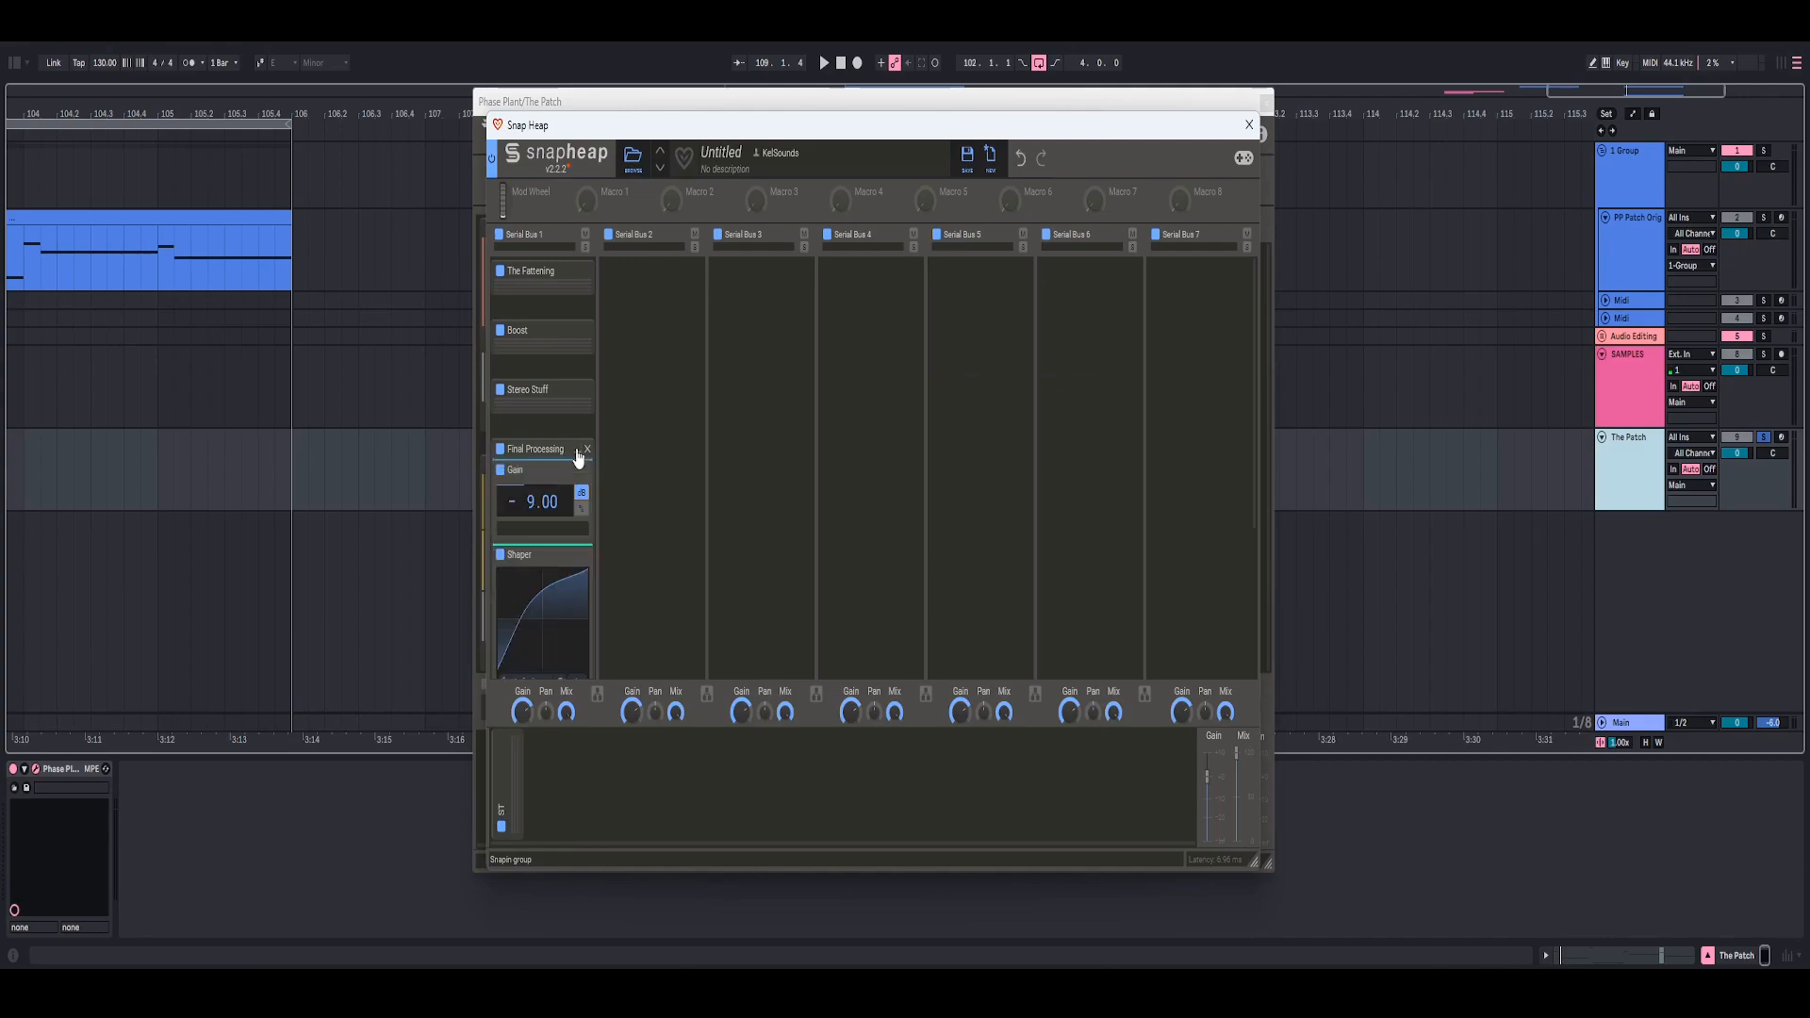
{"action": "scroll", "coordinate": [544, 603], "scroll_direction": "down", "scroll_amount": 3}
{"action": "scroll", "coordinate": [544, 608], "scroll_direction": "down", "scroll_amount": 5}
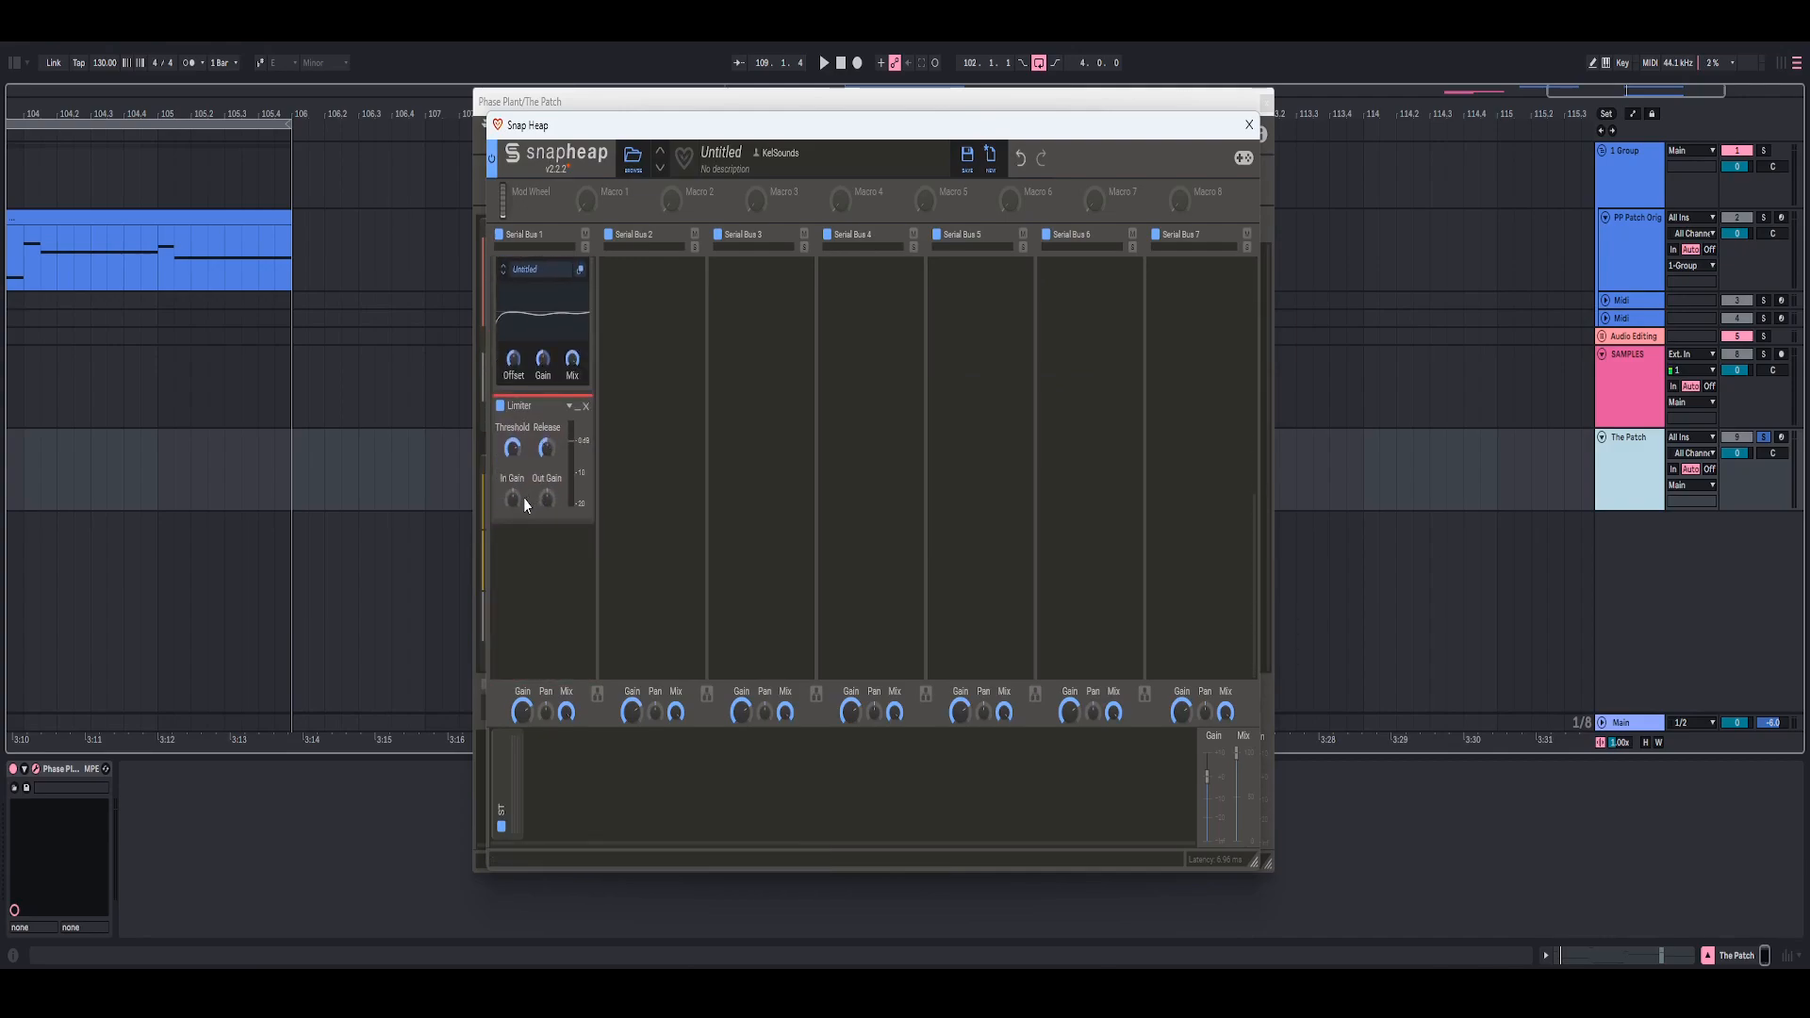
{"action": "right_click", "coordinate": [546, 500]}
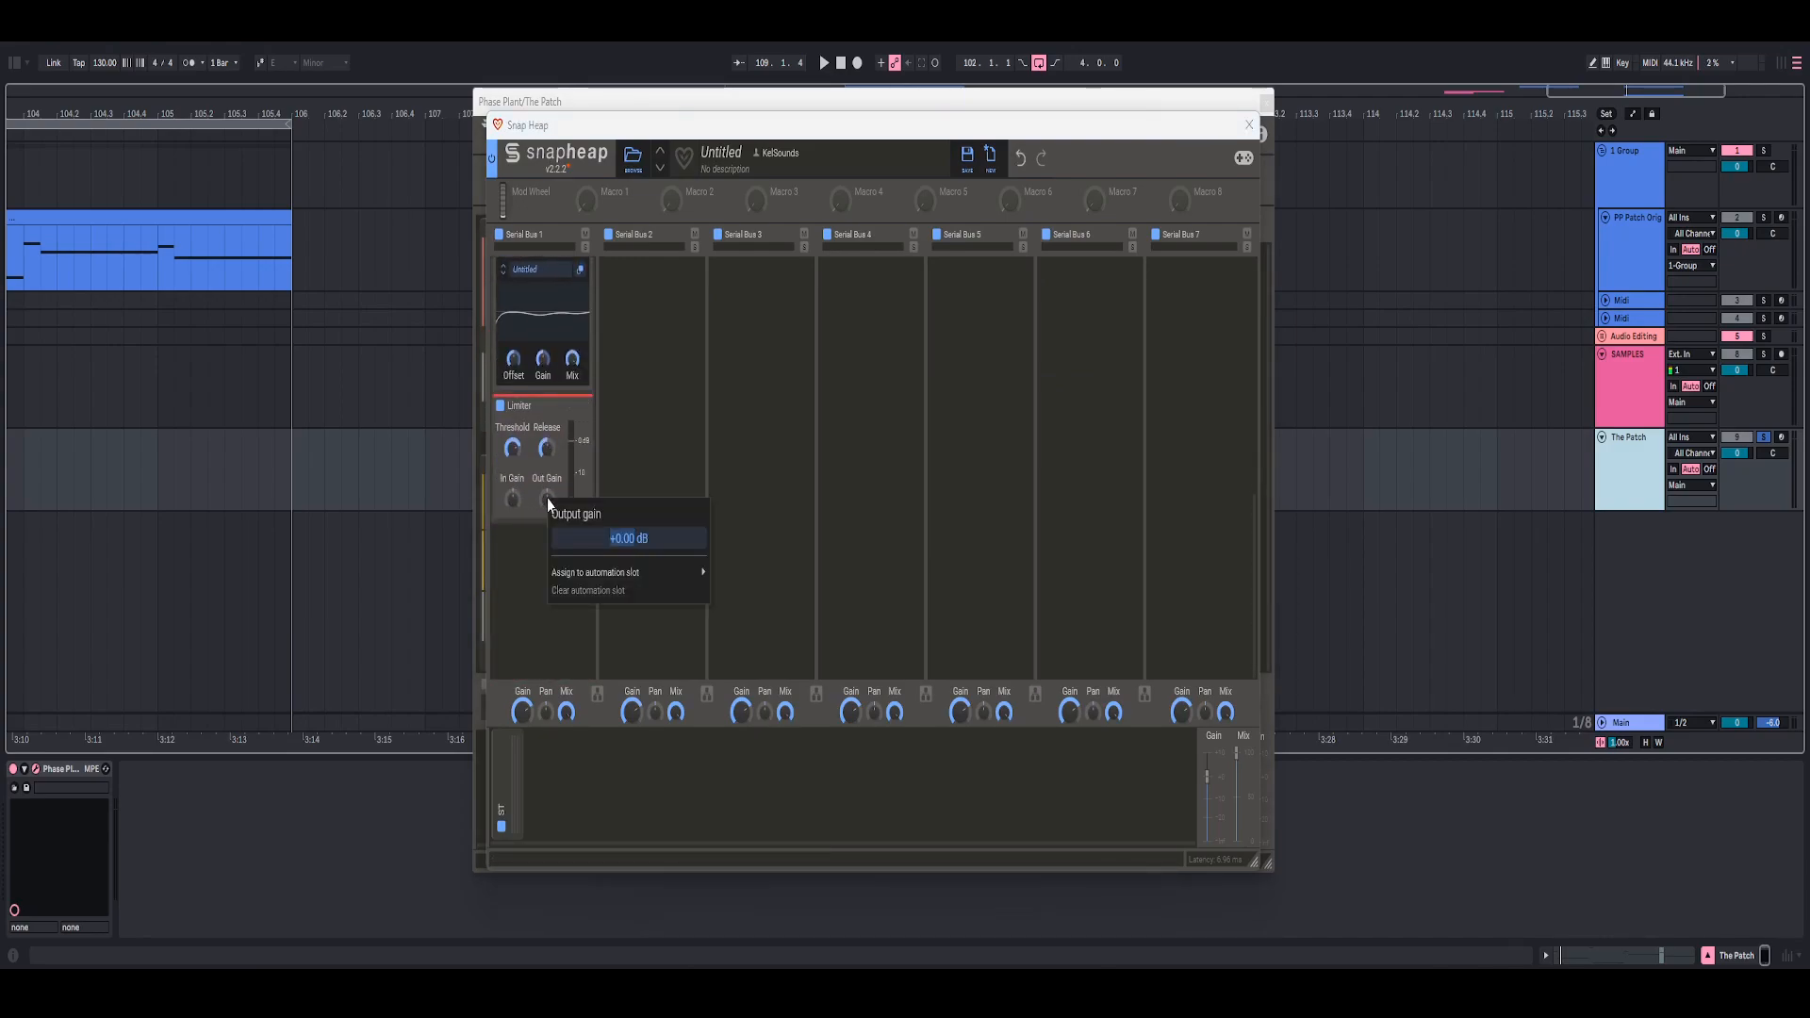
{"action": "type", "text": "0.3"}
{"action": "key", "text": "Return"}
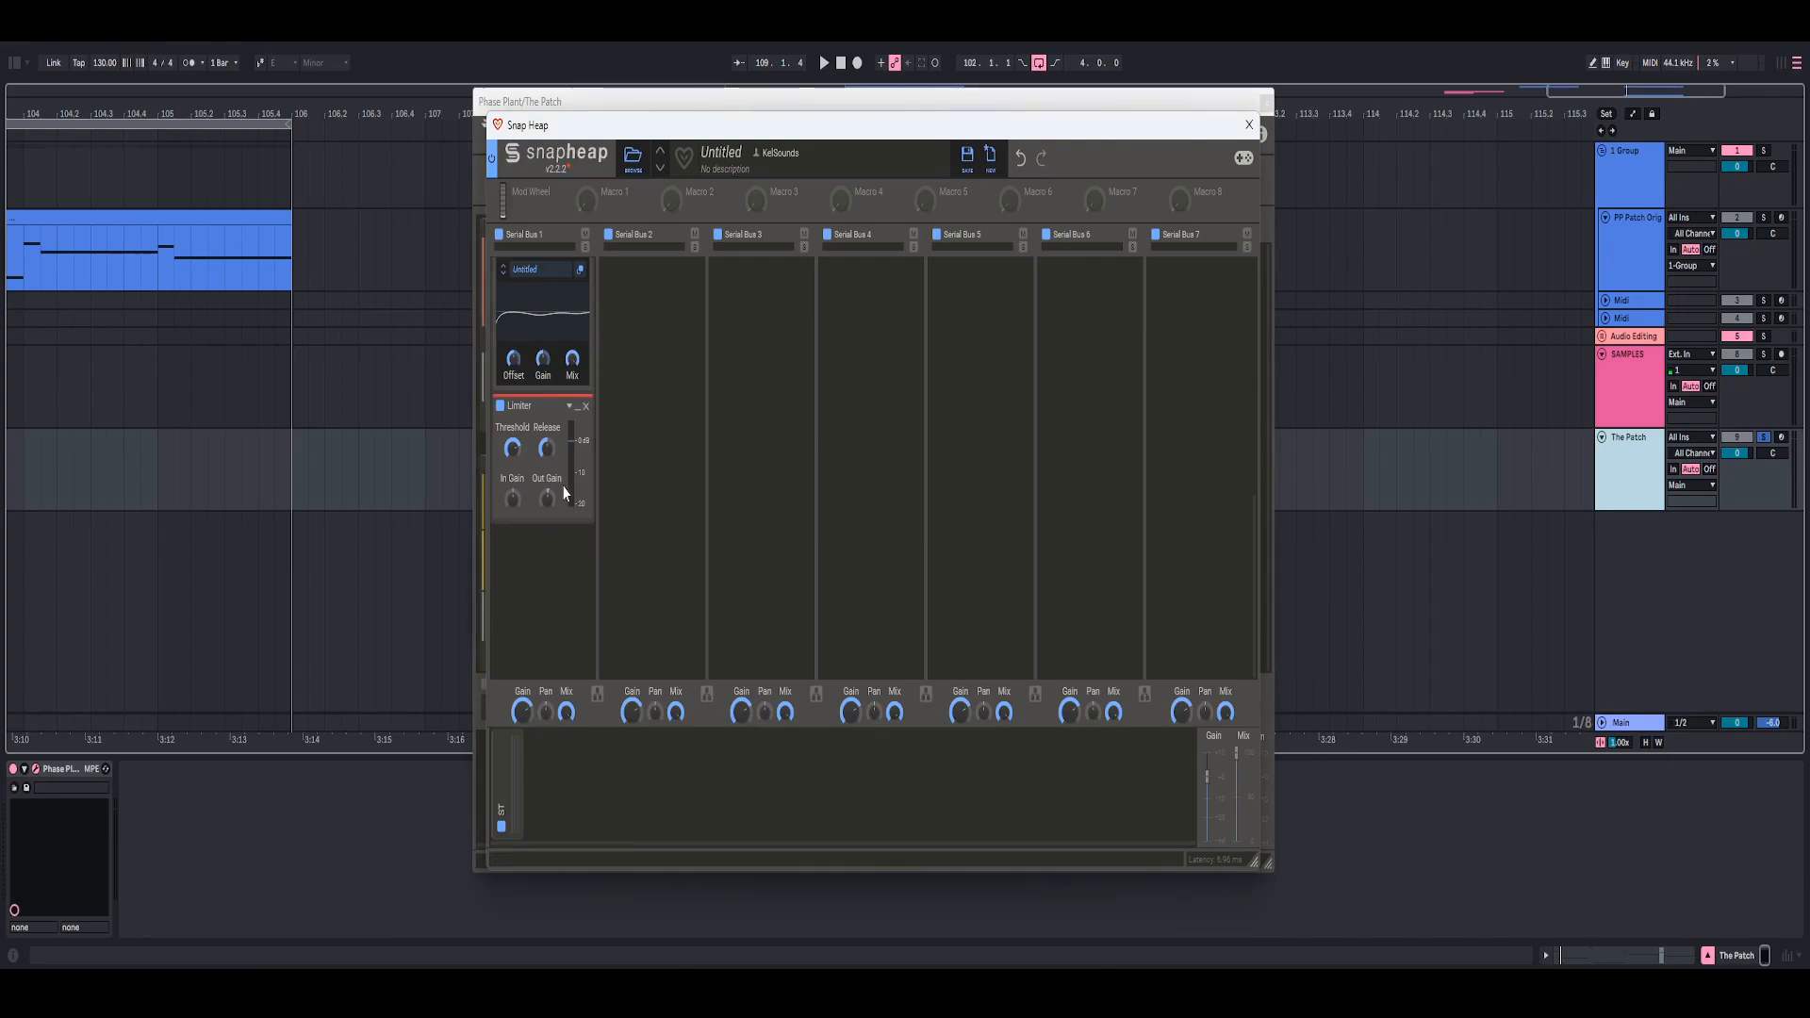
{"action": "key", "text": "space"}
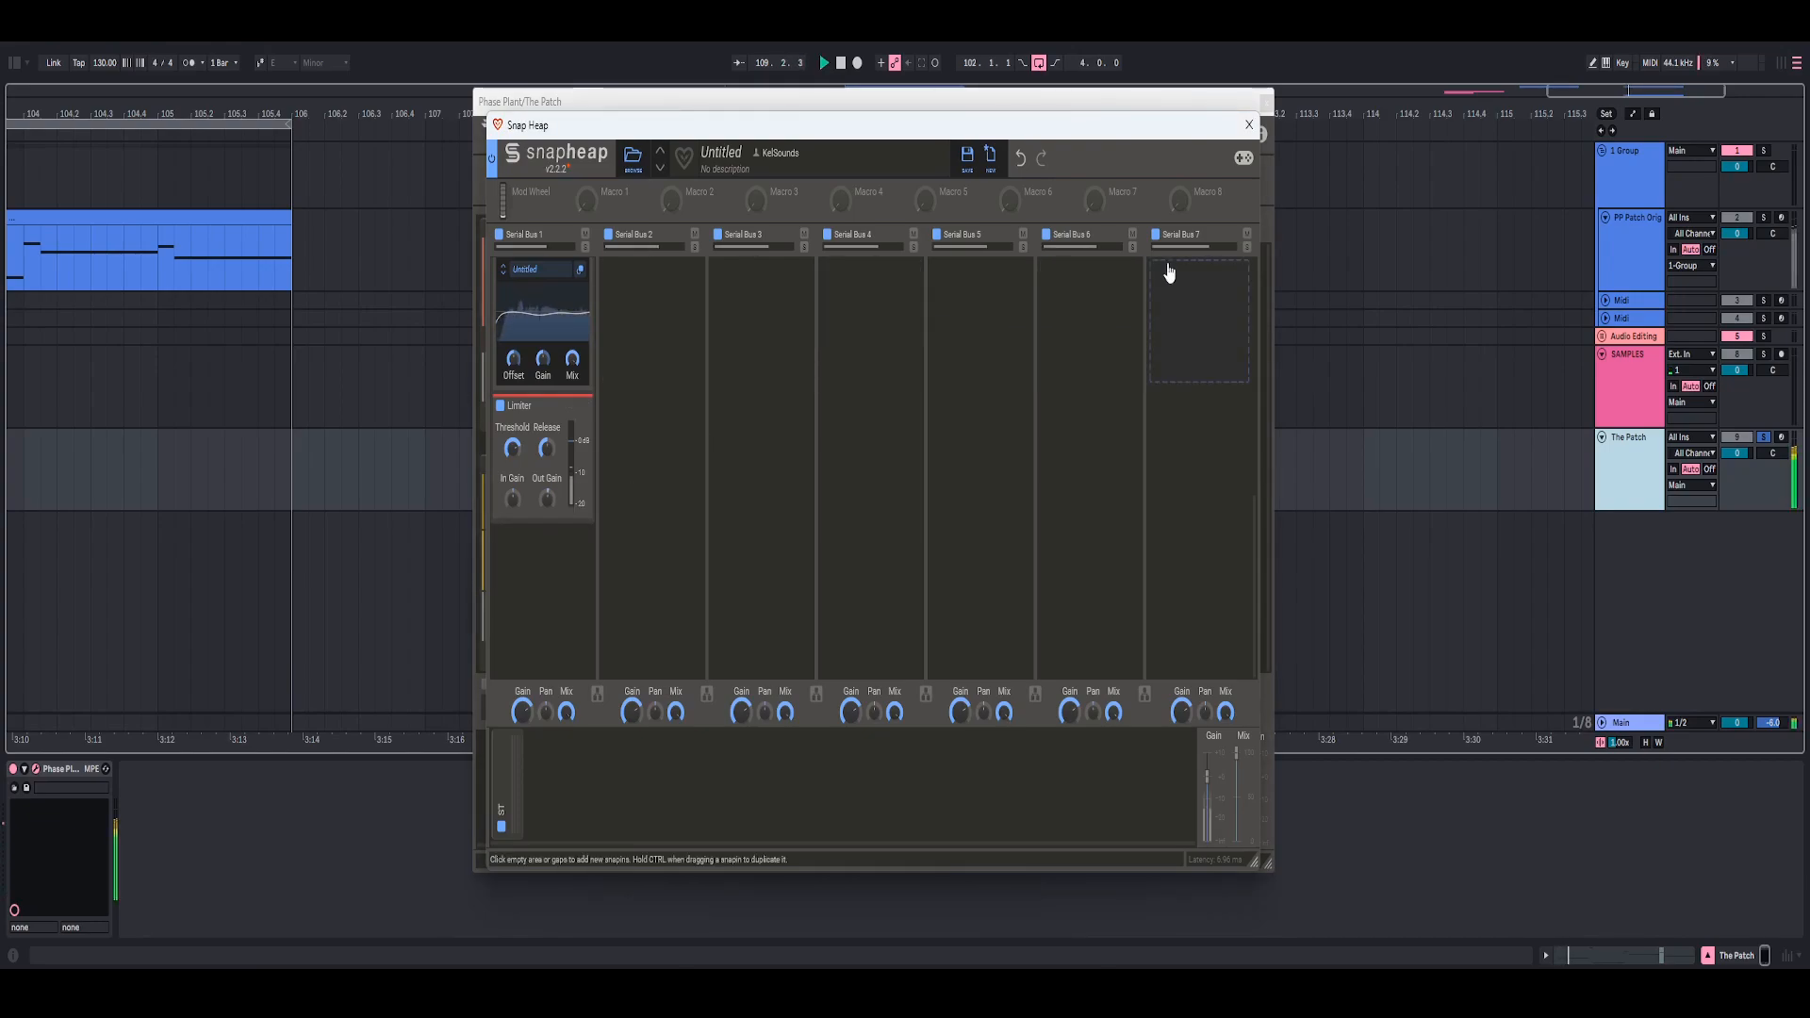
- Close Snap Heap and compare the patch with the Snap Heap effect bypassed and enabled during playback
{"action": "left_click", "coordinate": [1249, 124]}
{"action": "left_click", "coordinate": [957, 260]}
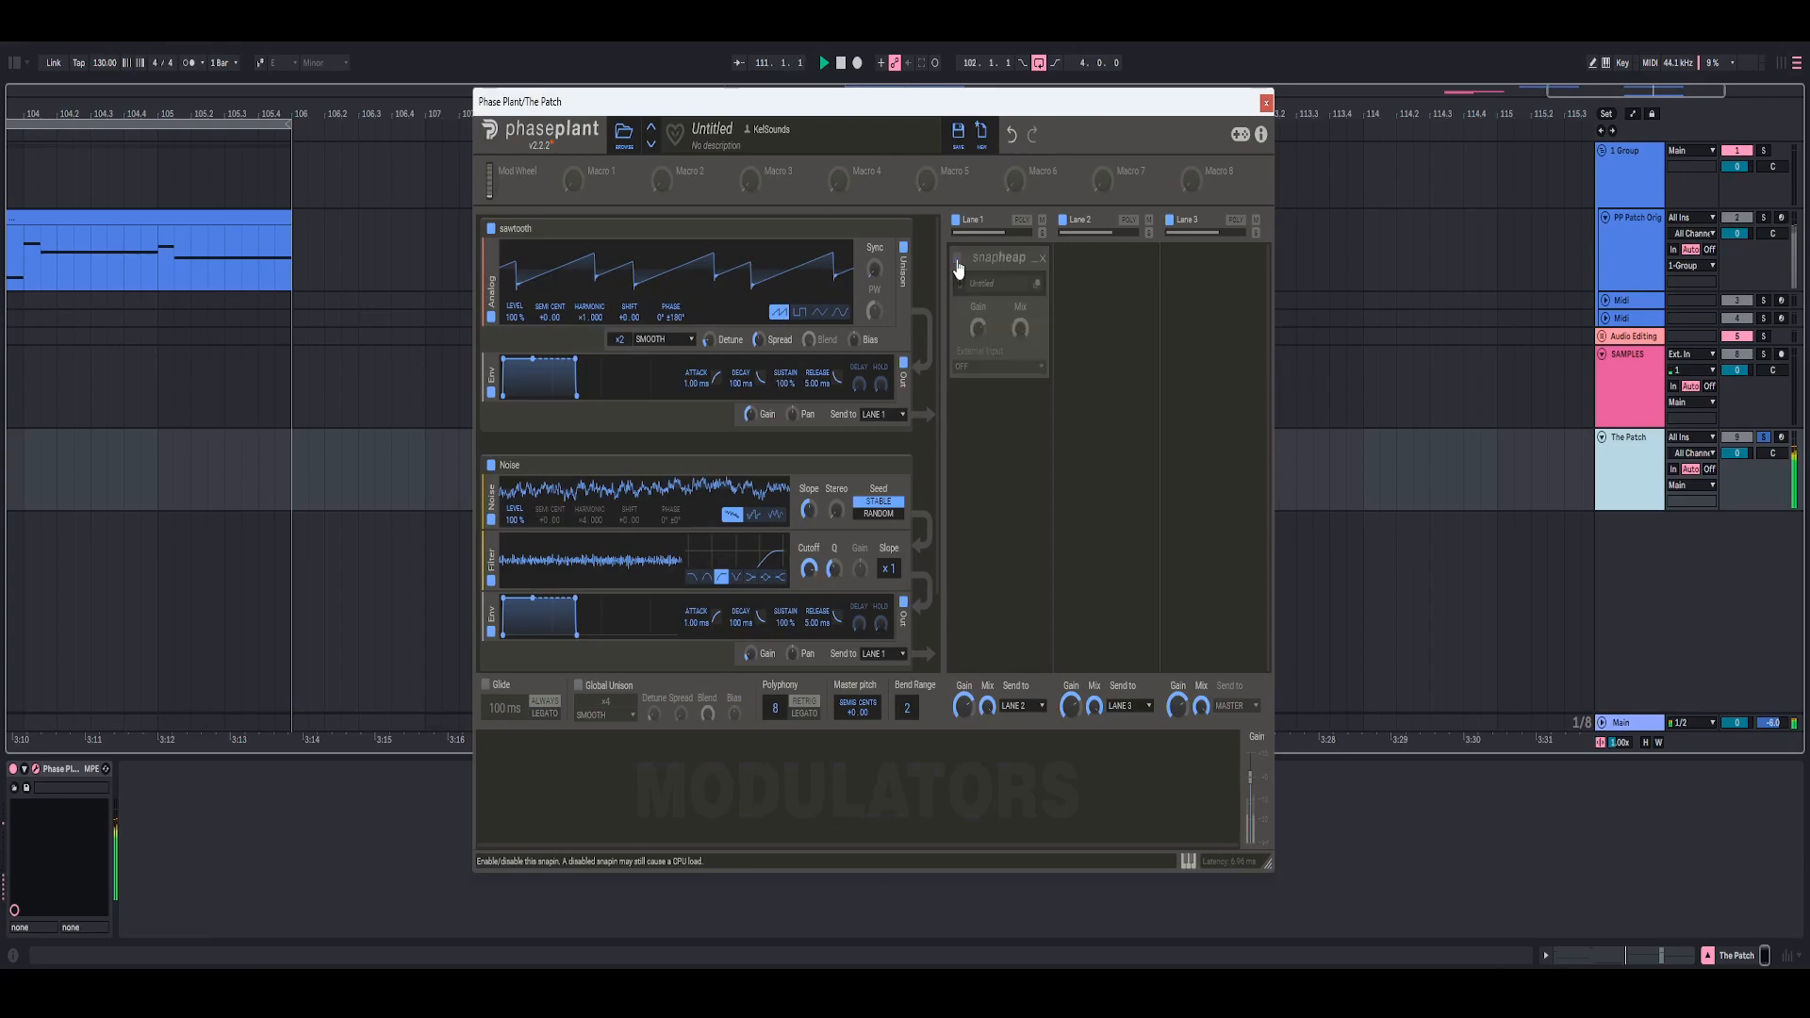
{"action": "left_click", "coordinate": [958, 264]}
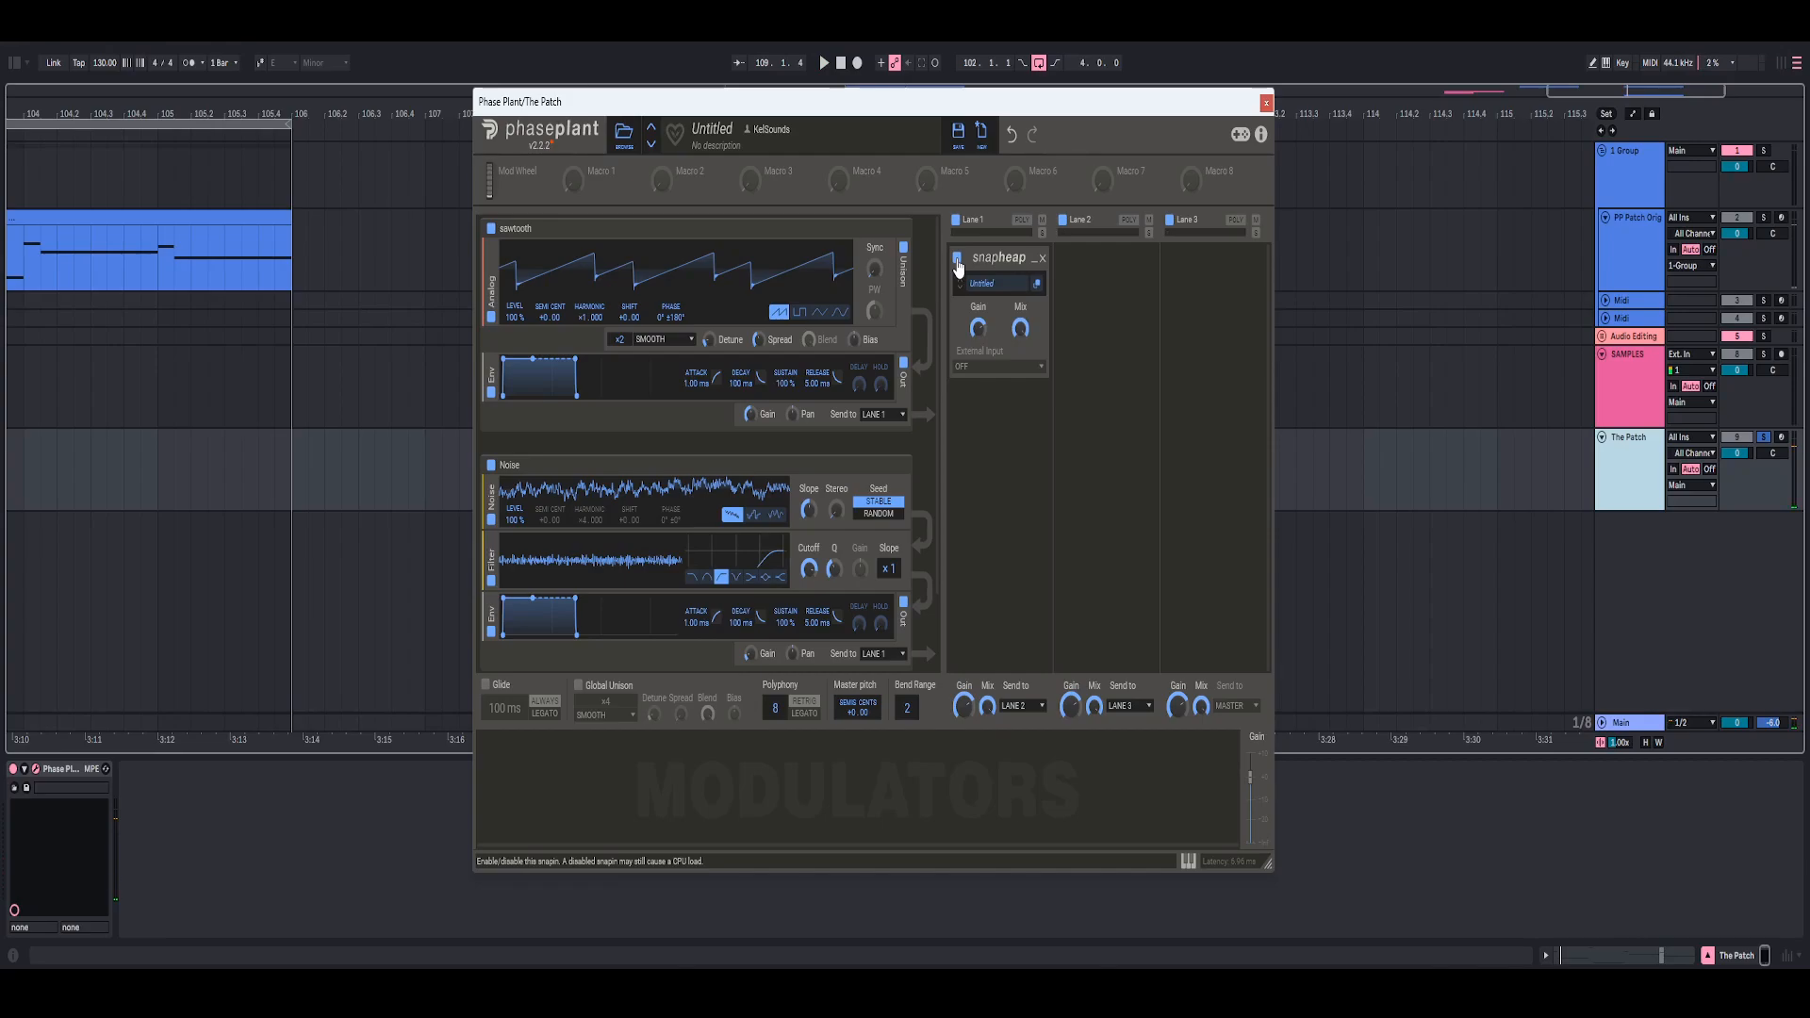
{"action": "left_click", "coordinate": [958, 264]}
{"action": "key", "text": "space"}
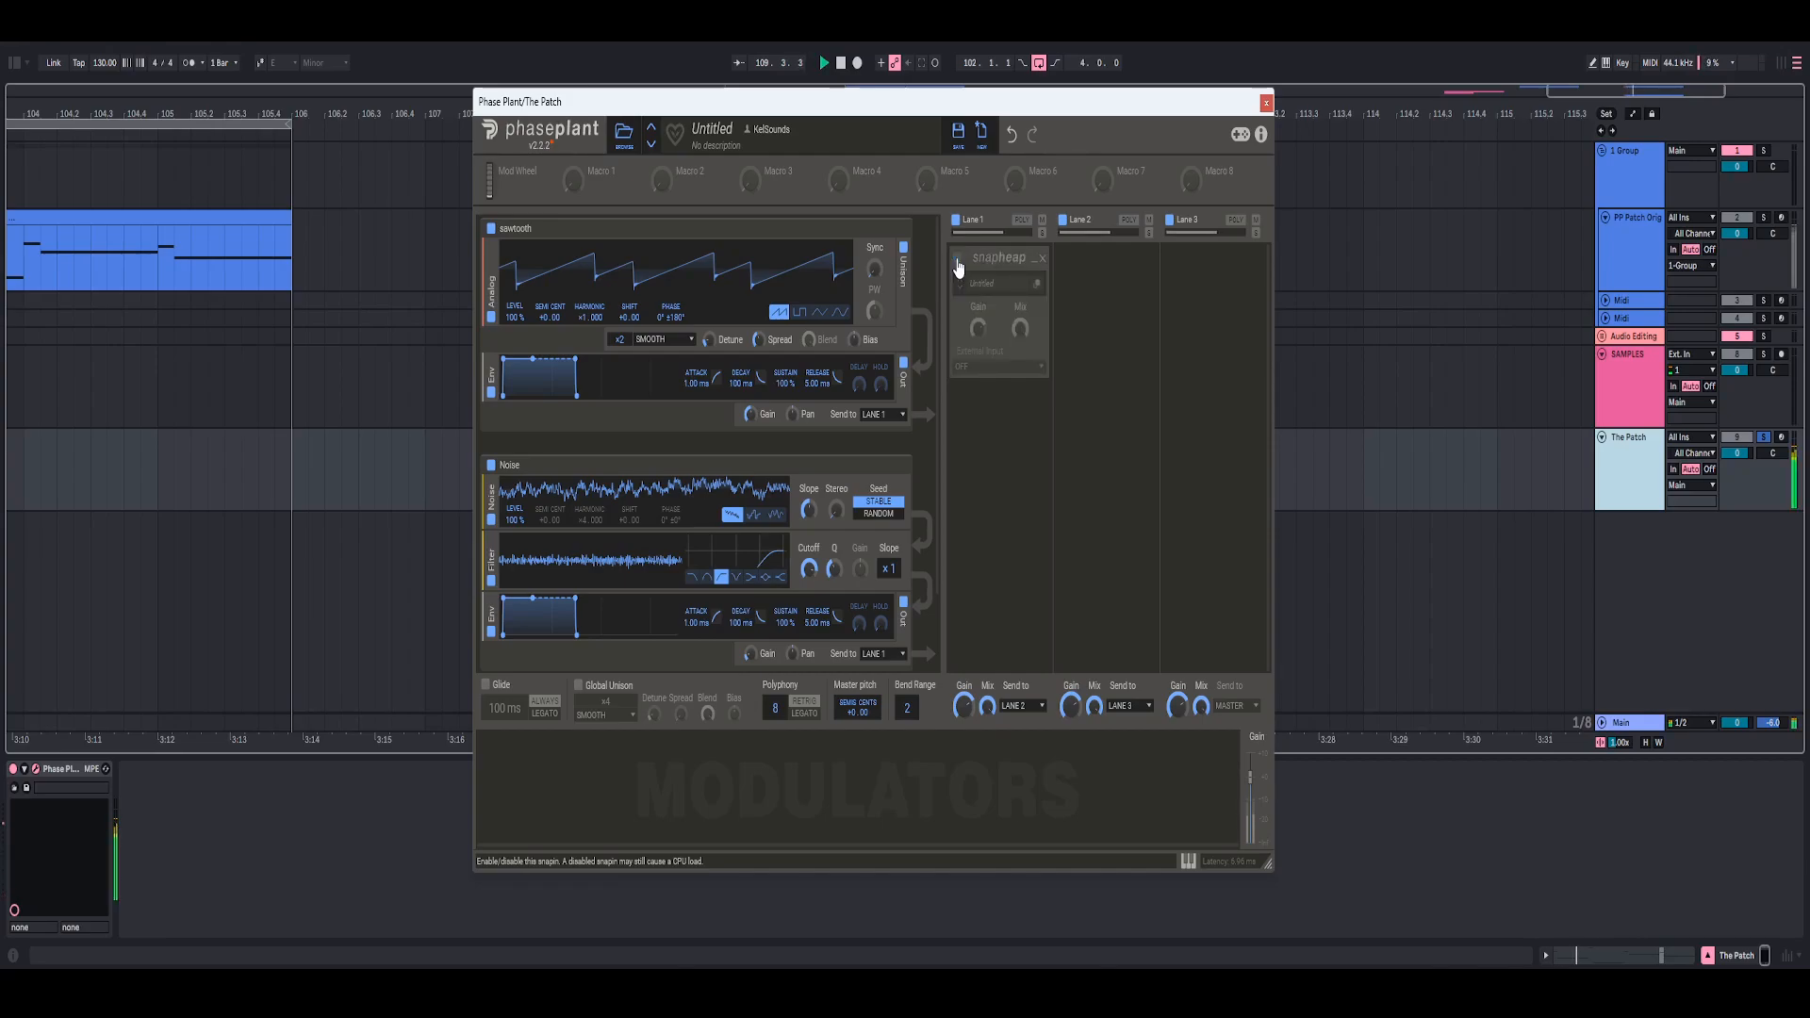
{"action": "left_click", "coordinate": [957, 264]}
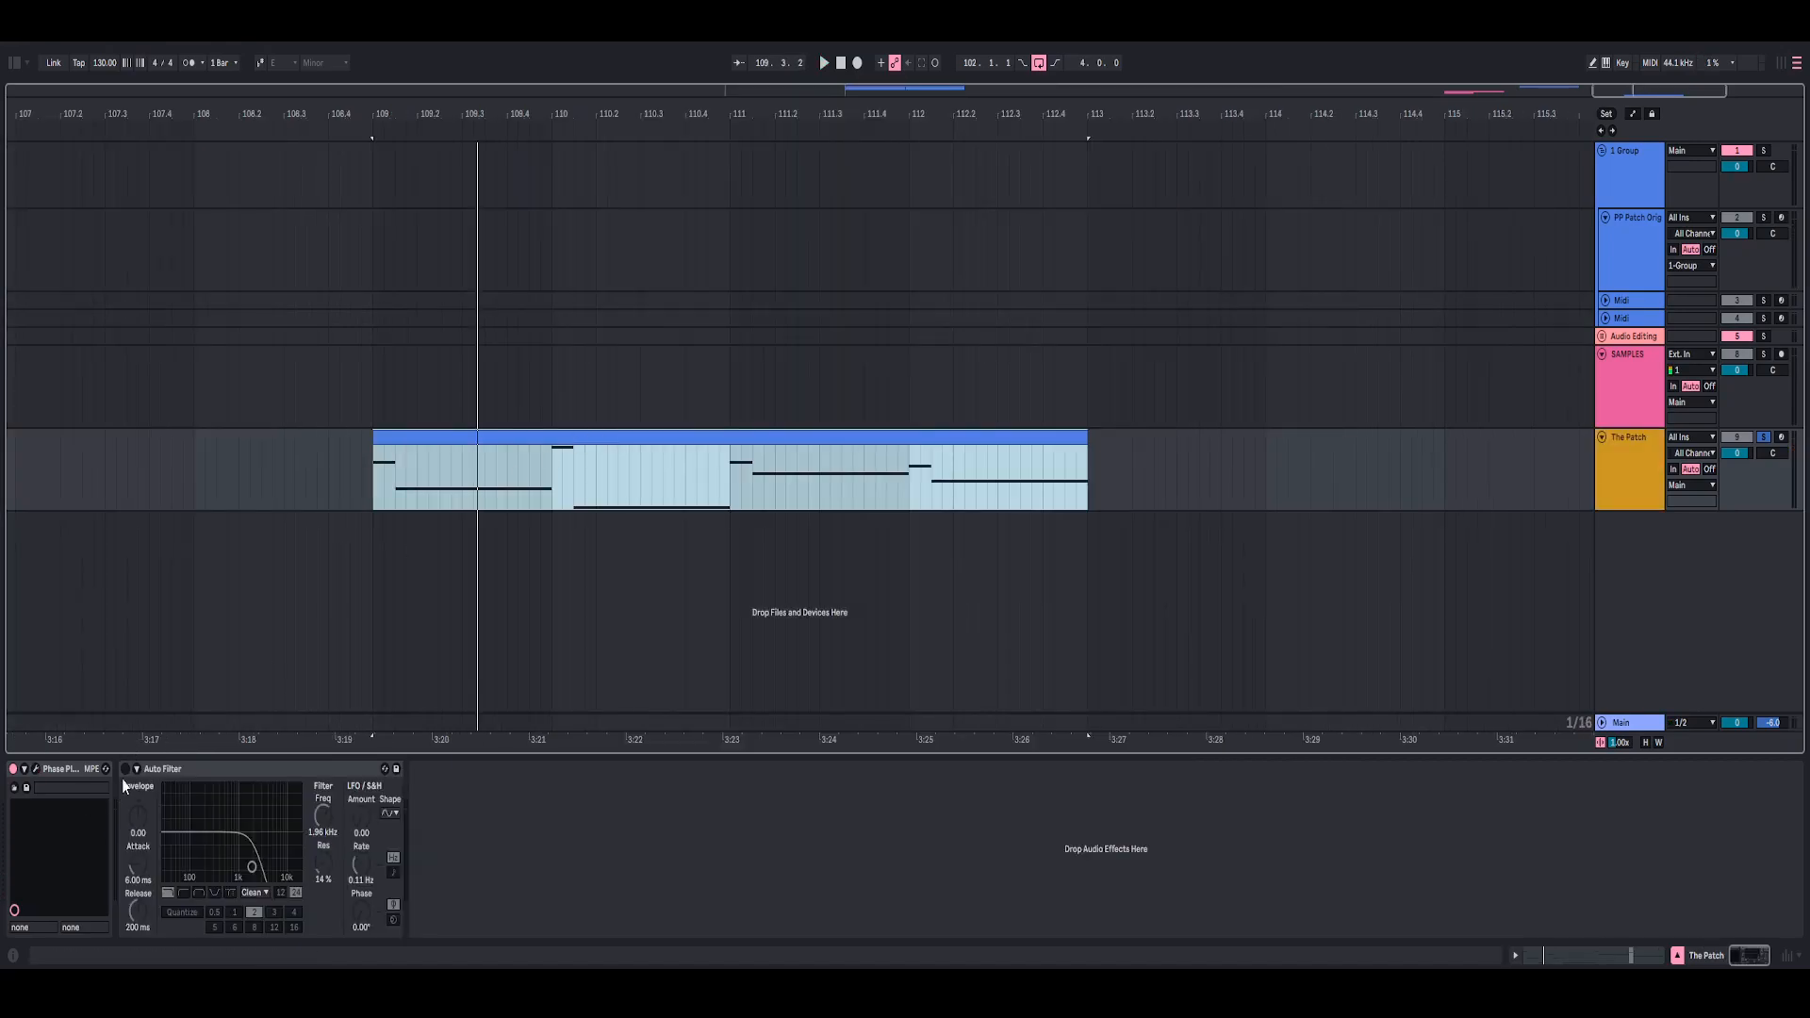
- Enable the Auto Filter on The Patch track, set its LFO amount to 30, and choose a different LFO shape during playback
{"action": "left_click", "coordinate": [126, 769]}
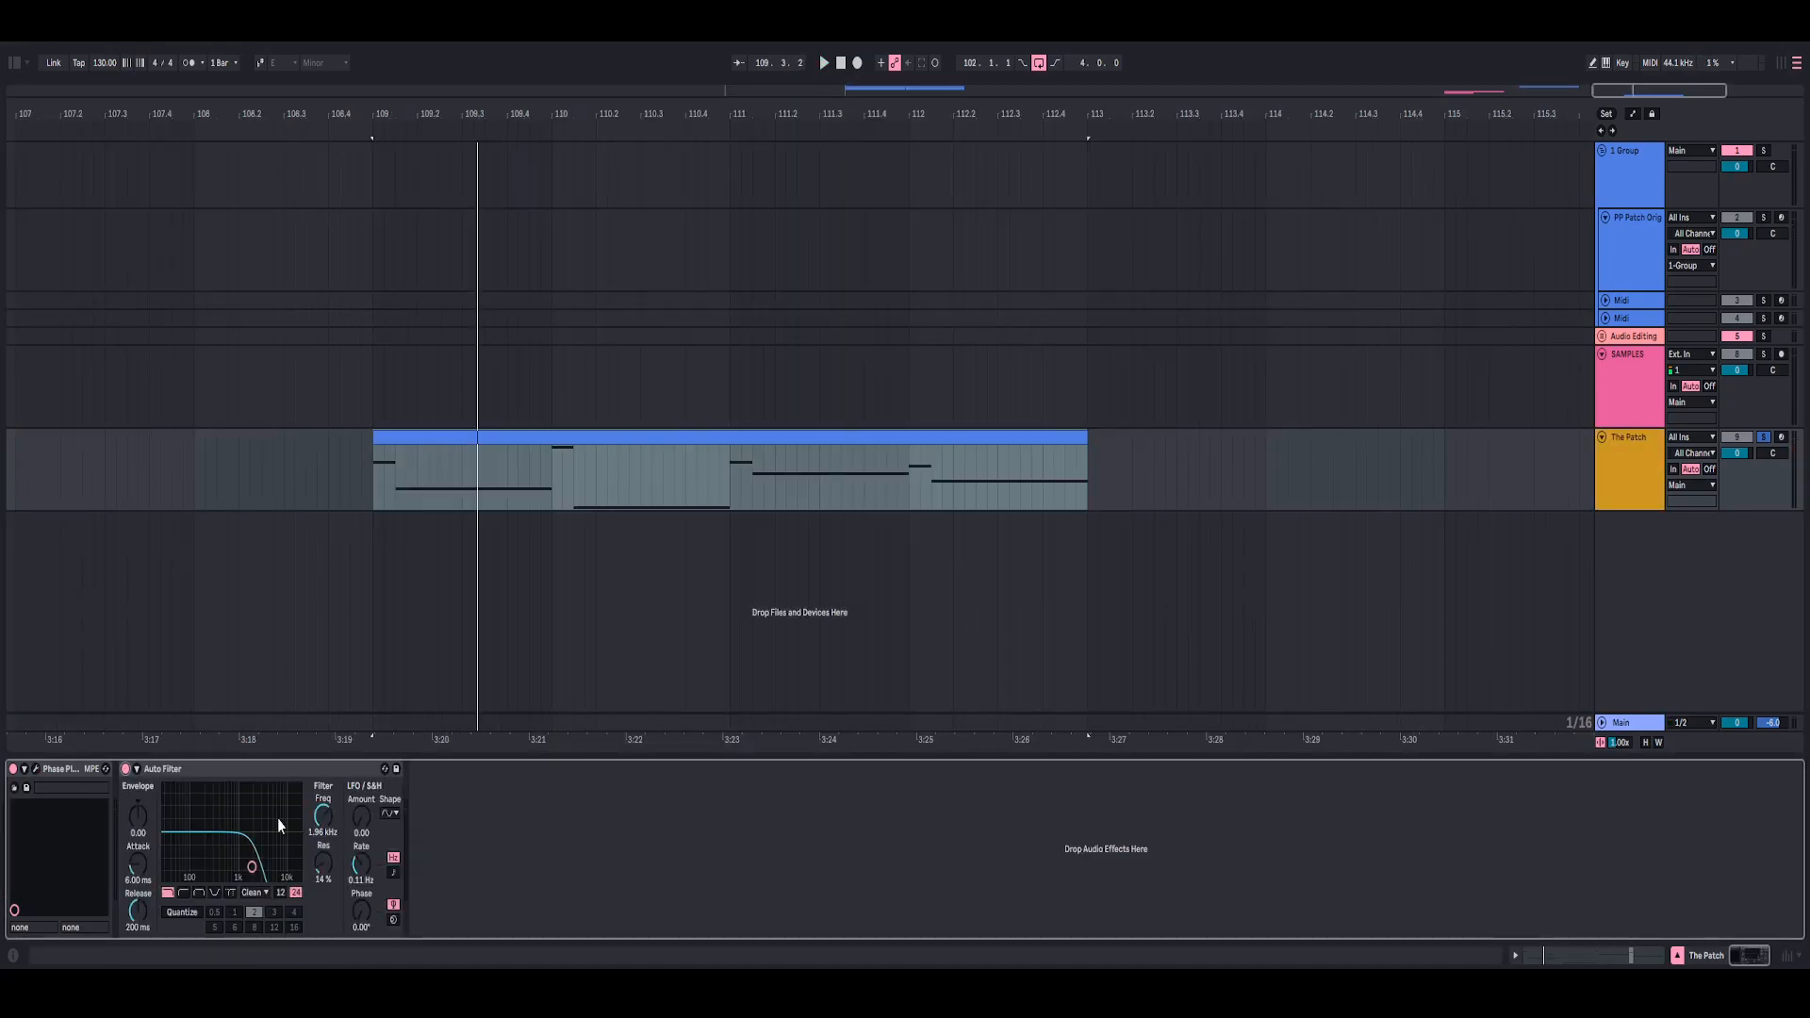
{"action": "key", "text": "space"}
{"action": "mouse_move", "coordinate": [322, 818]}
{"action": "left_mouse_down"}
{"action": "mouse_move", "coordinate": [323, 837]}
{"action": "mouse_move", "coordinate": [334, 814]}
{"action": "left_mouse_up"}
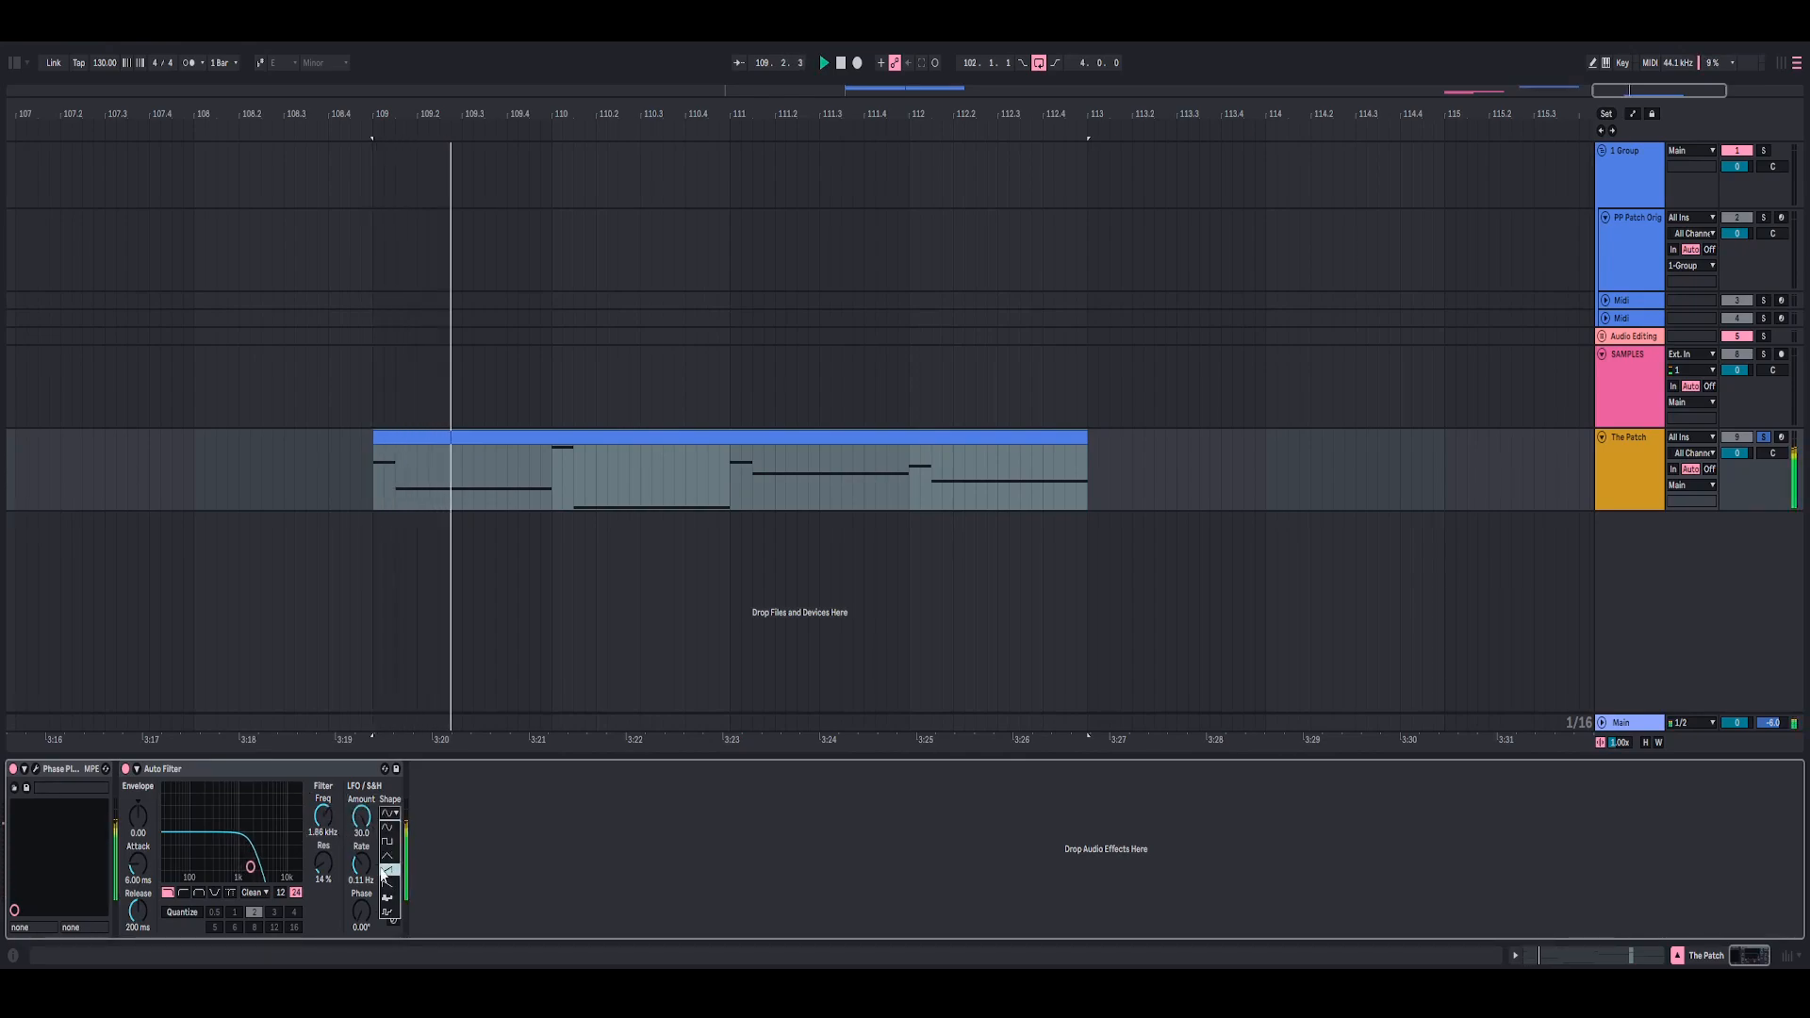
{"action": "key", "text": "space"}
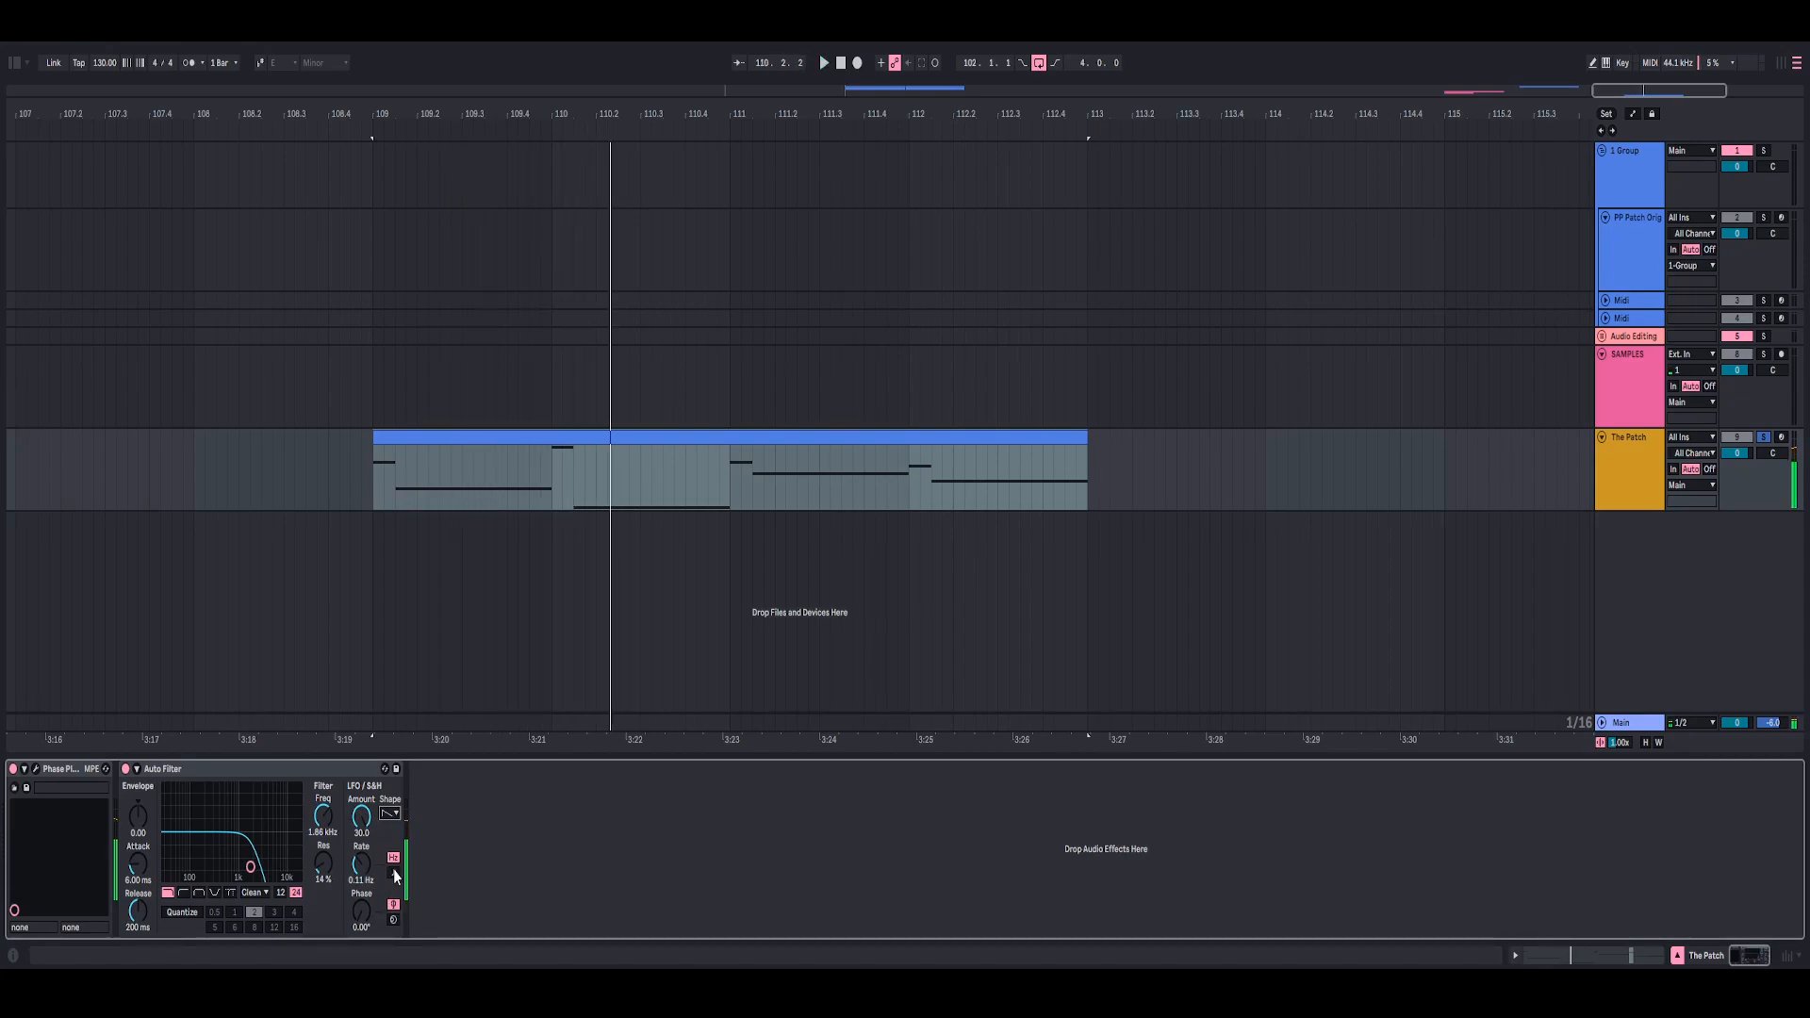
- Sync the Auto Filter's LFO at a 1/16 rate and lower the filter frequency to 842 Hz during playback
{"action": "left_click", "coordinate": [392, 871]}
{"action": "left_click_drag", "start_coordinate": [369, 867], "coordinate": [368, 864]}
{"action": "key", "text": "space"}
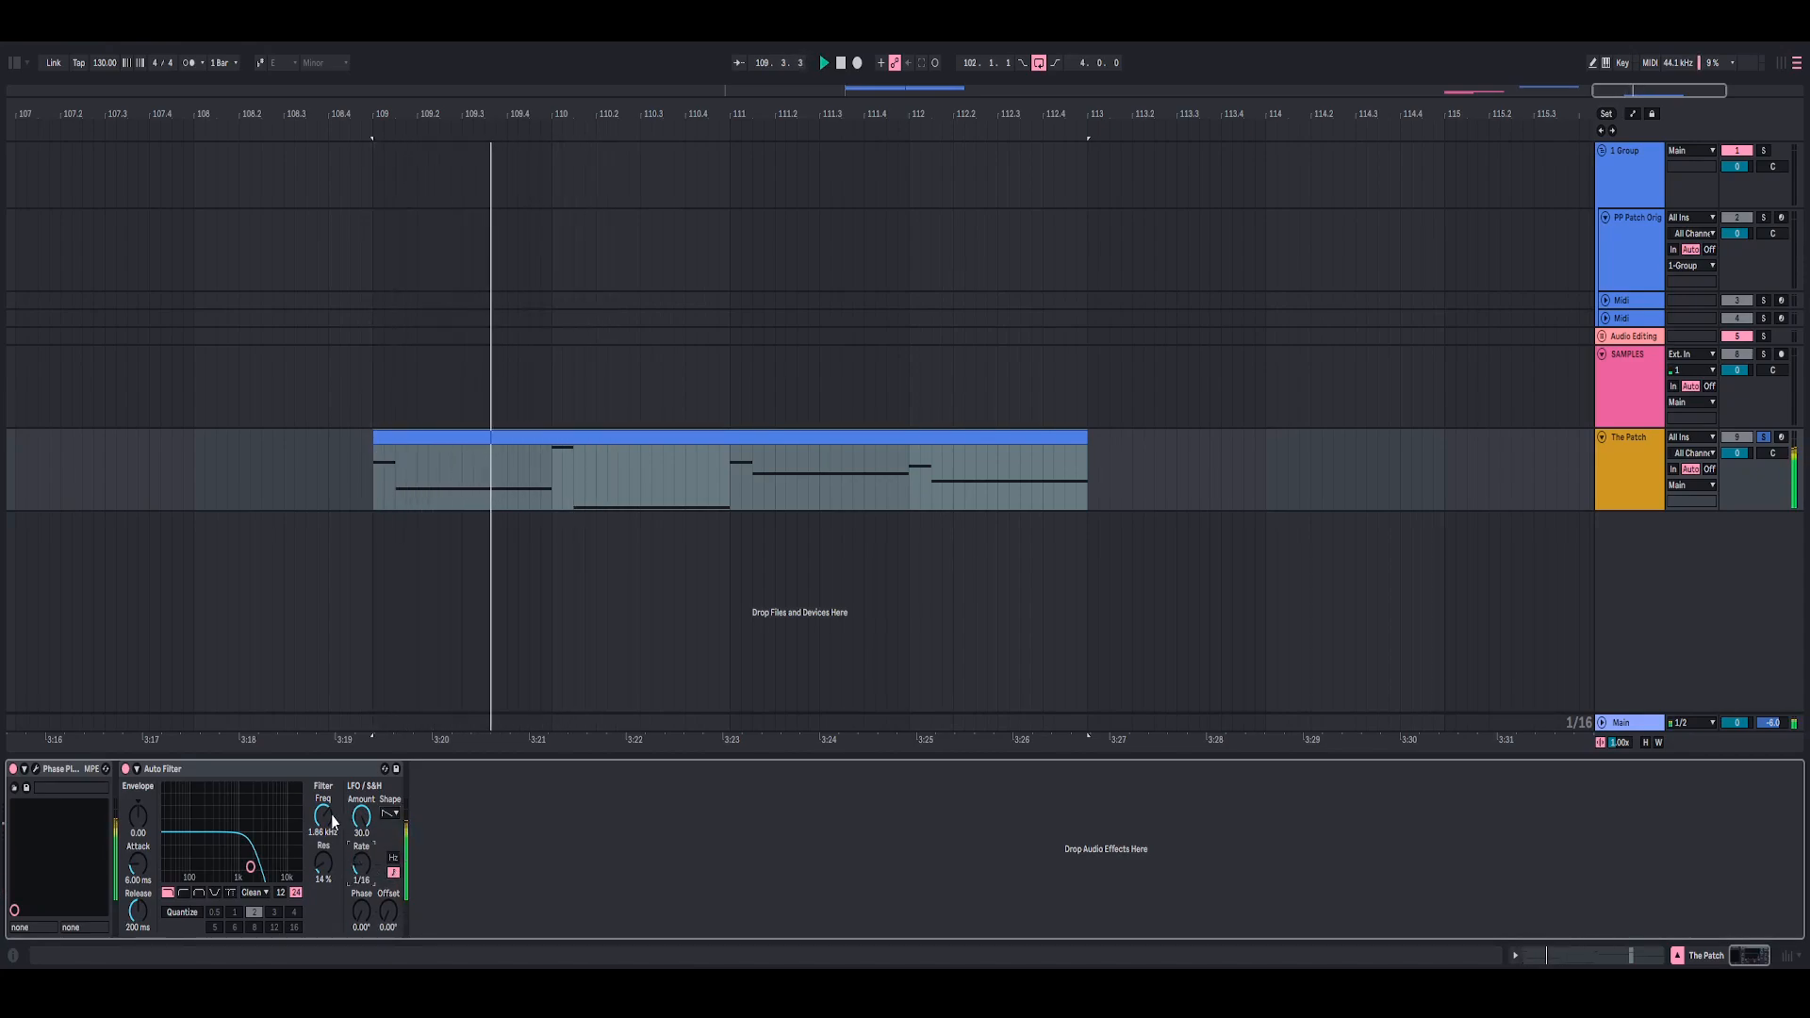
{"action": "key", "text": "space"}
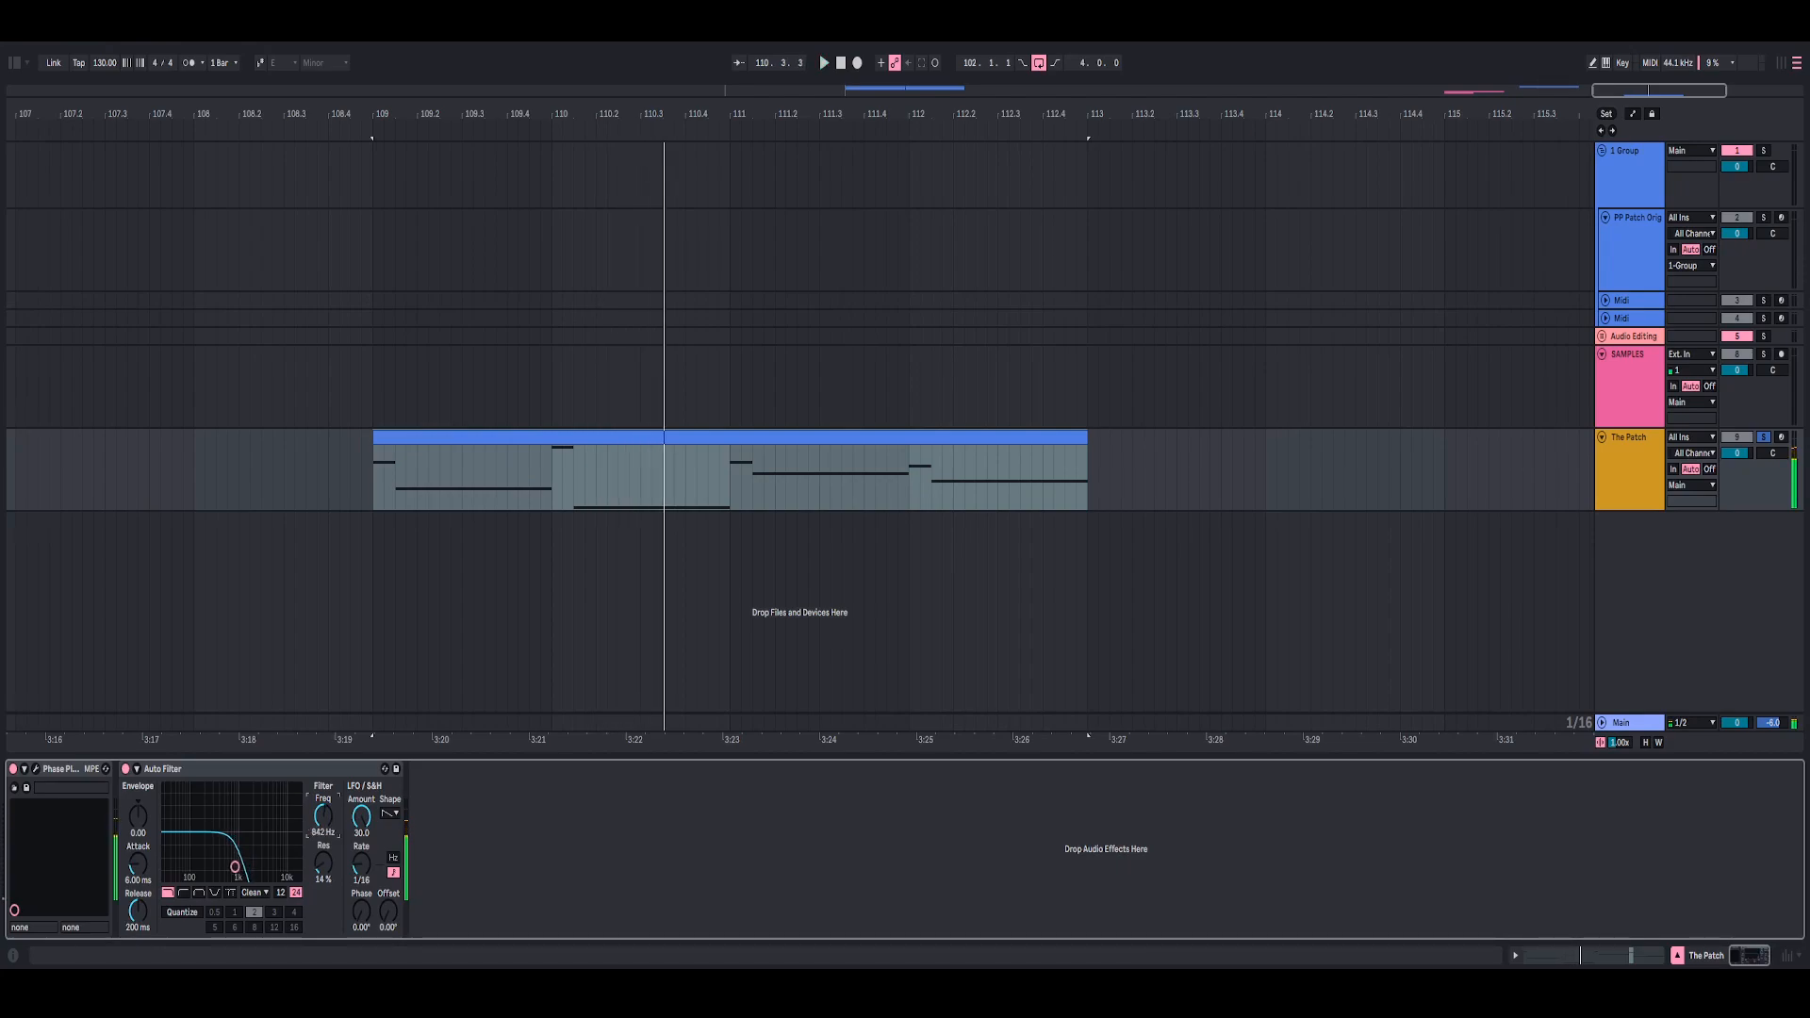
- Compare the patch with Snap Heap off and on while sweeping the Auto Filter's frequency and raising its resonance
{"action": "left_click", "coordinate": [36, 769]}
{"action": "left_click", "coordinate": [958, 258]}
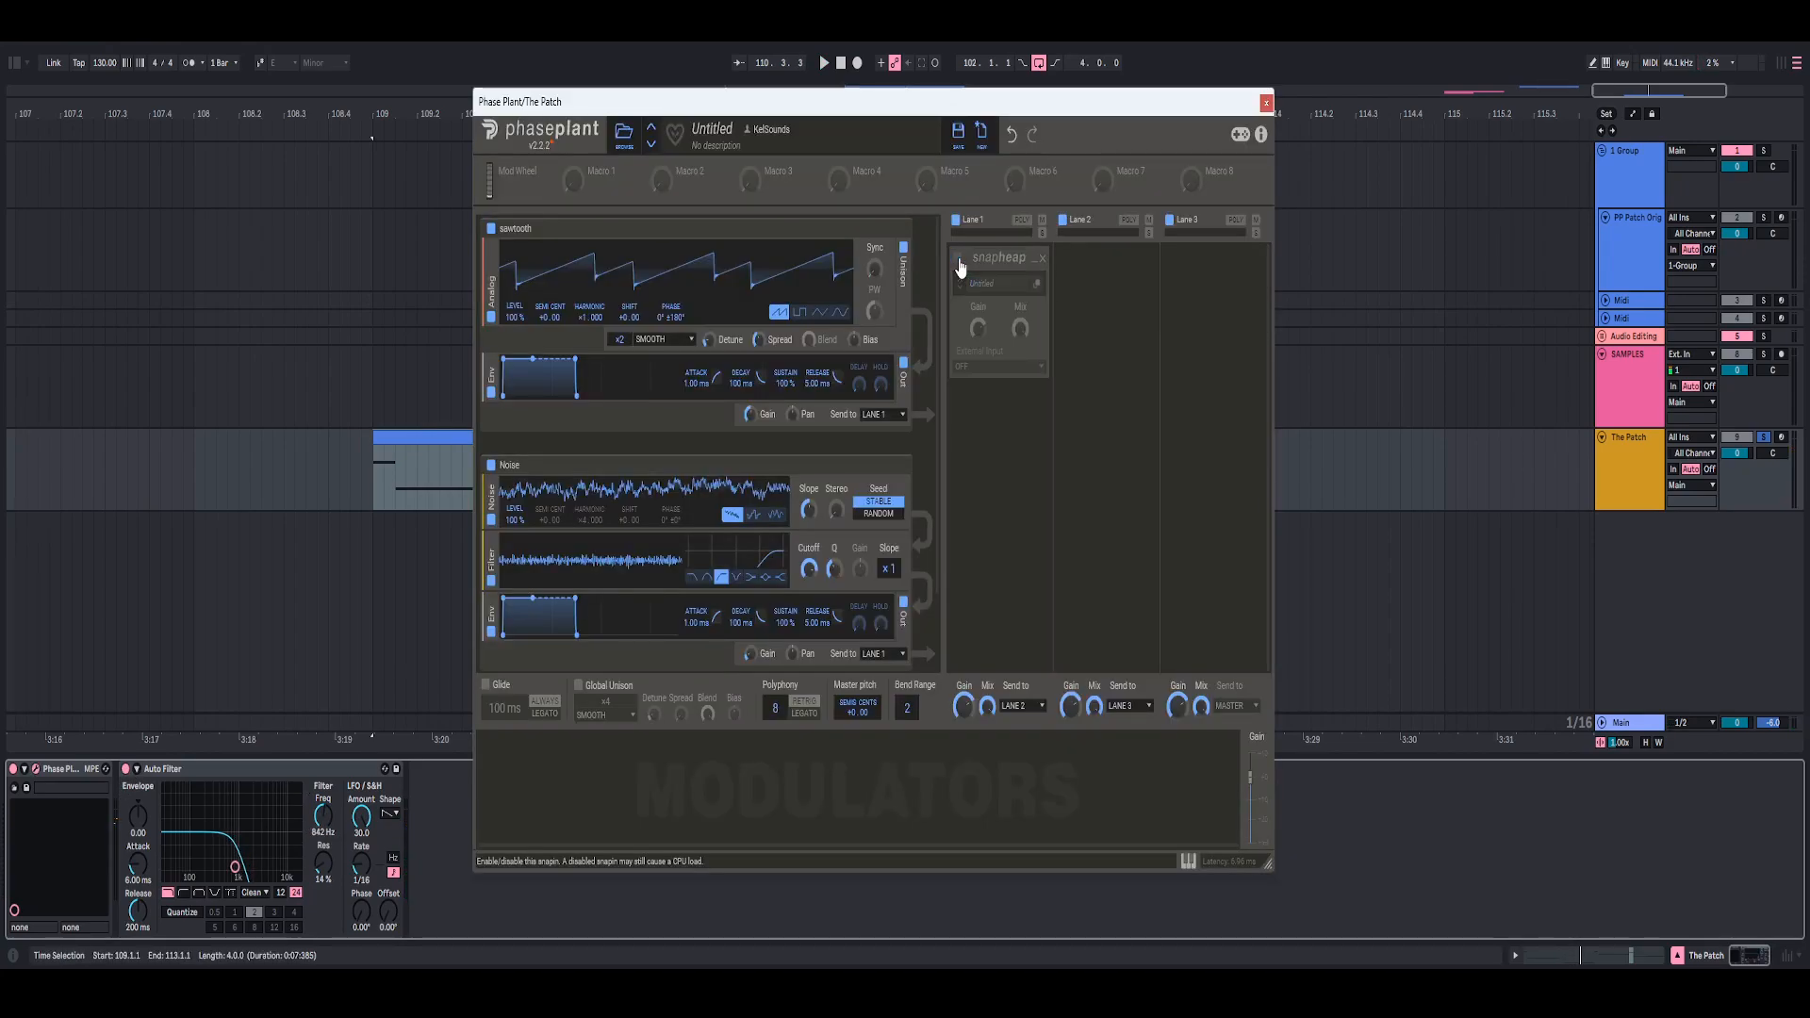
{"action": "key", "text": "space"}
{"action": "left_click_drag", "start_coordinate": [323, 816], "coordinate": [323, 837]}
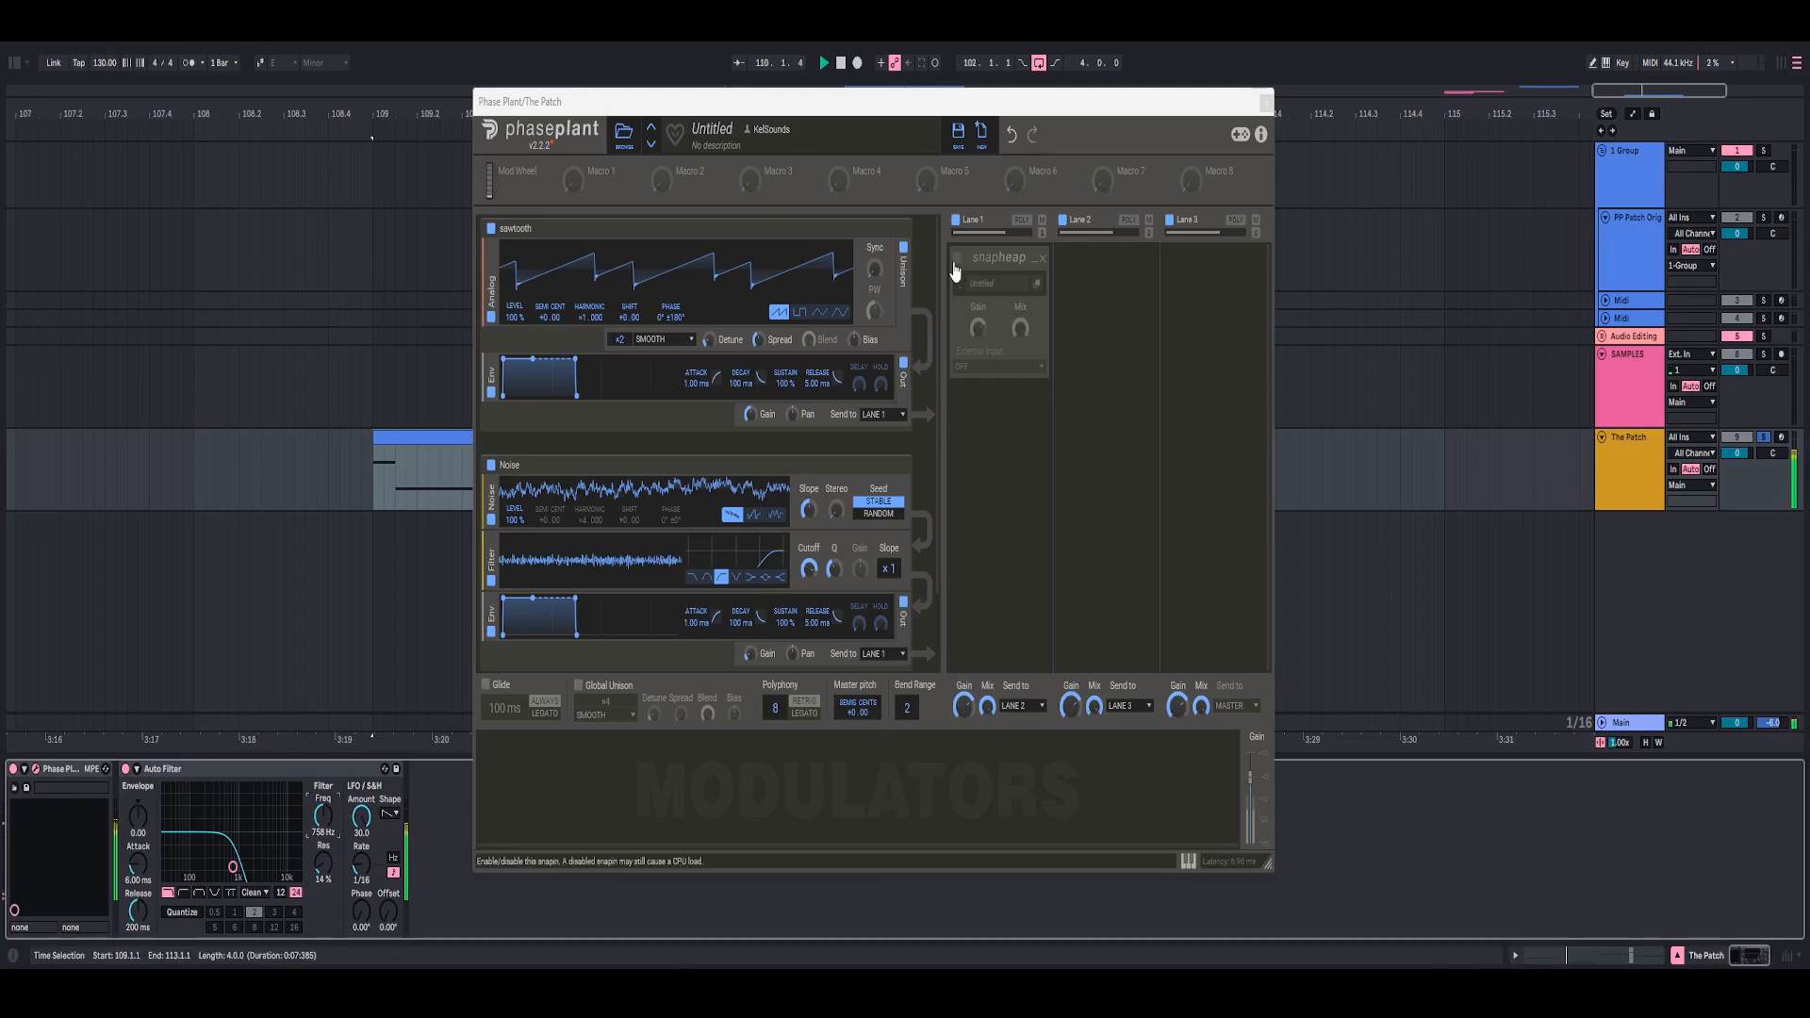
{"action": "left_click", "coordinate": [956, 259]}
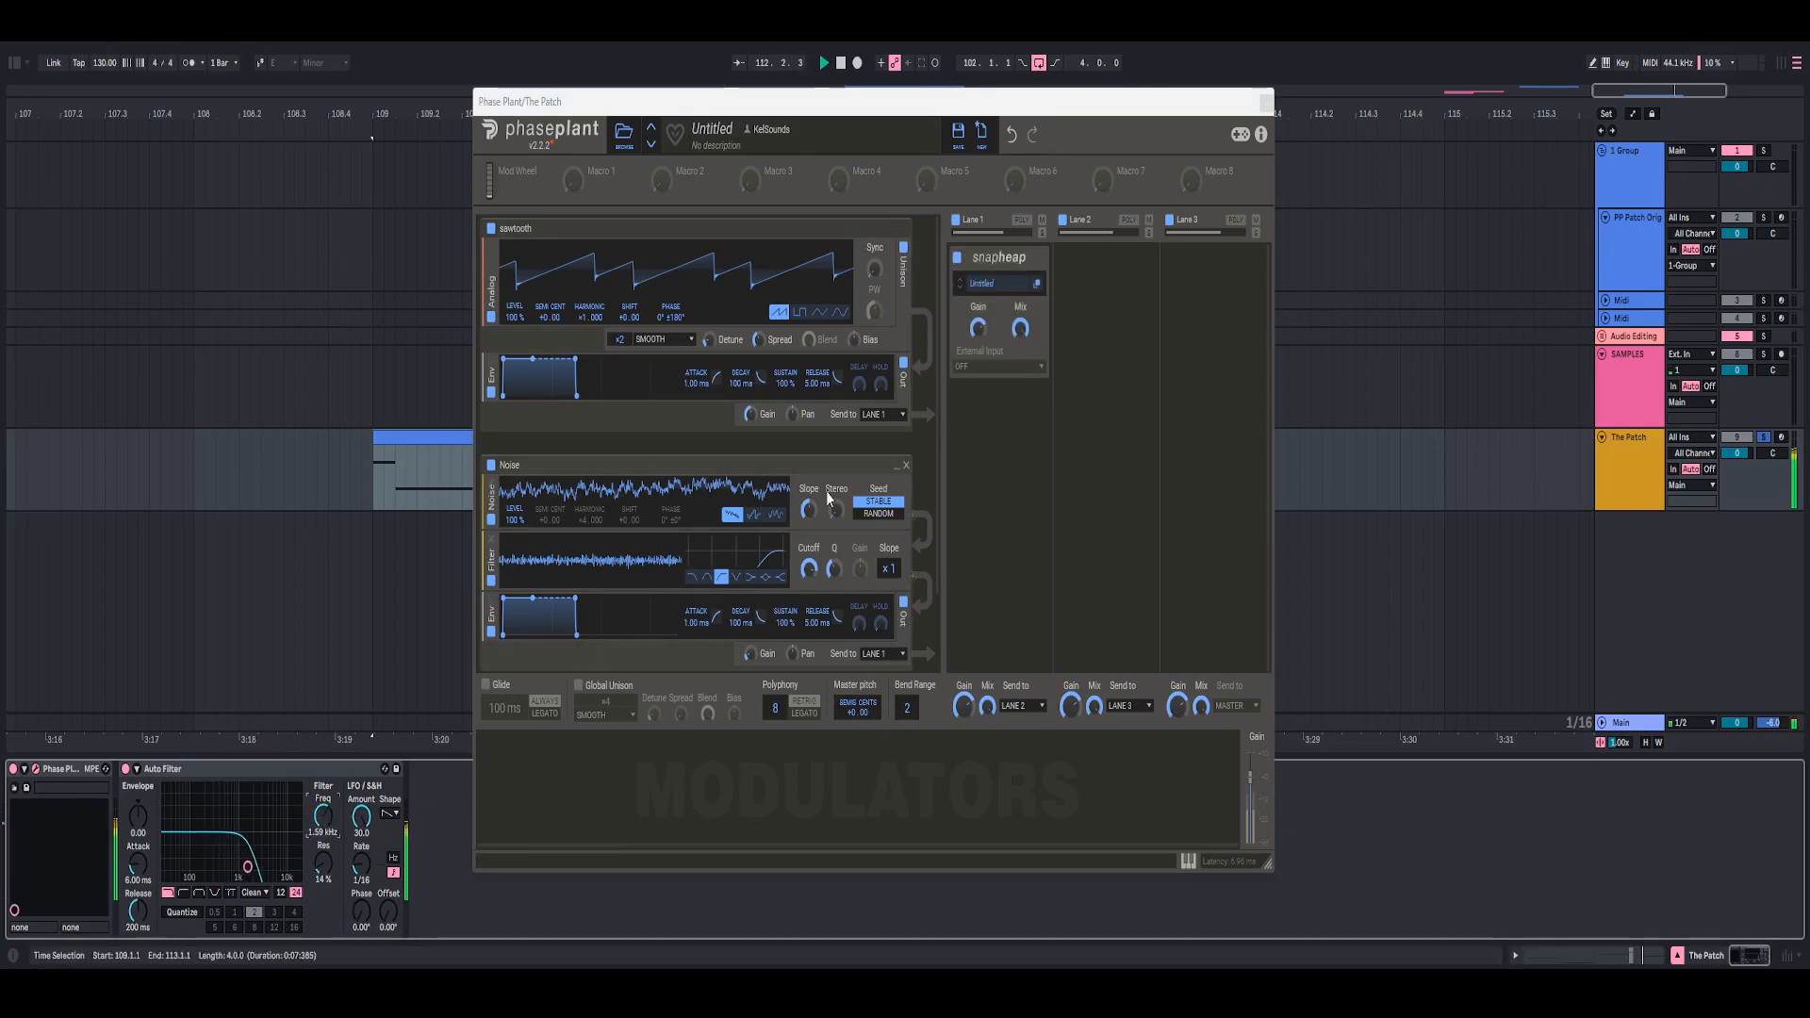
{"action": "left_click", "coordinate": [820, 59]}
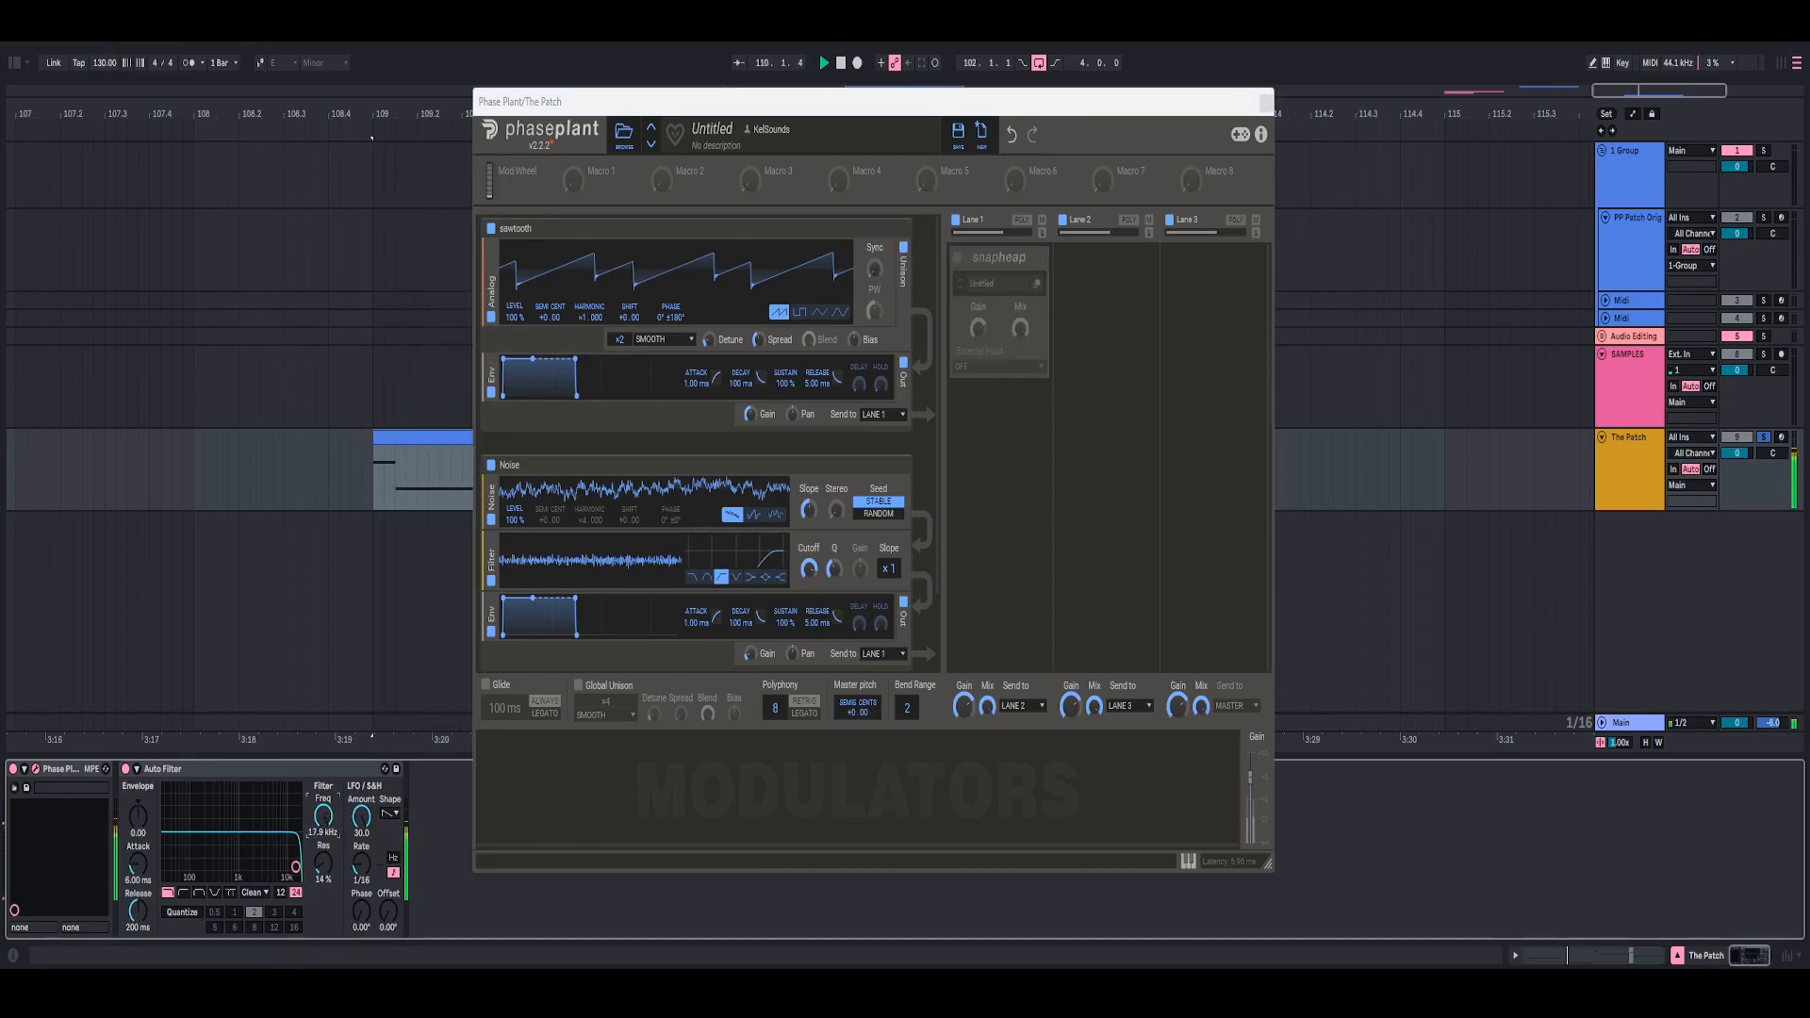
{"action": "left_click_drag", "start_coordinate": [329, 853], "coordinate": [329, 826]}
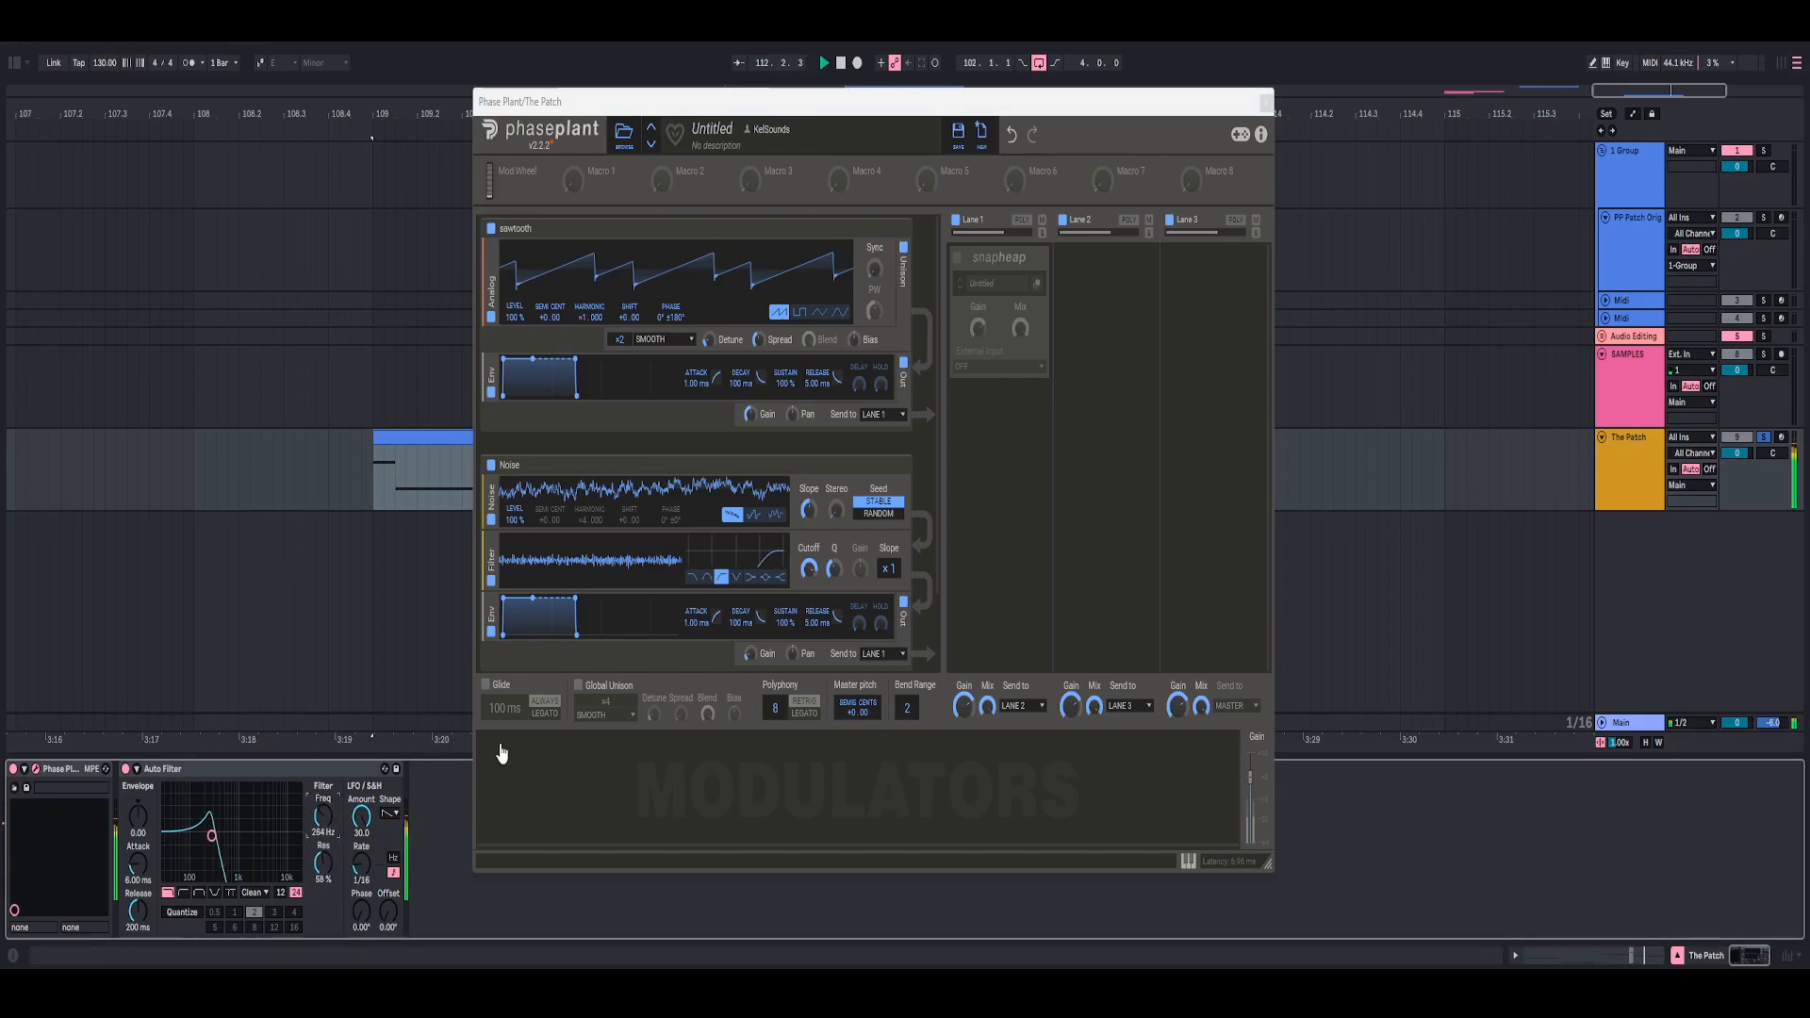
{"action": "left_click", "coordinate": [957, 257]}
- Set the Auto Filter to 886 Hz with 32% resonance, a 1/8 LFO rate and an envelope amount of -78.6
{"action": "left_click_drag", "start_coordinate": [211, 835], "coordinate": [220, 842]}
{"action": "left_click_drag", "start_coordinate": [325, 861], "coordinate": [322, 797]}
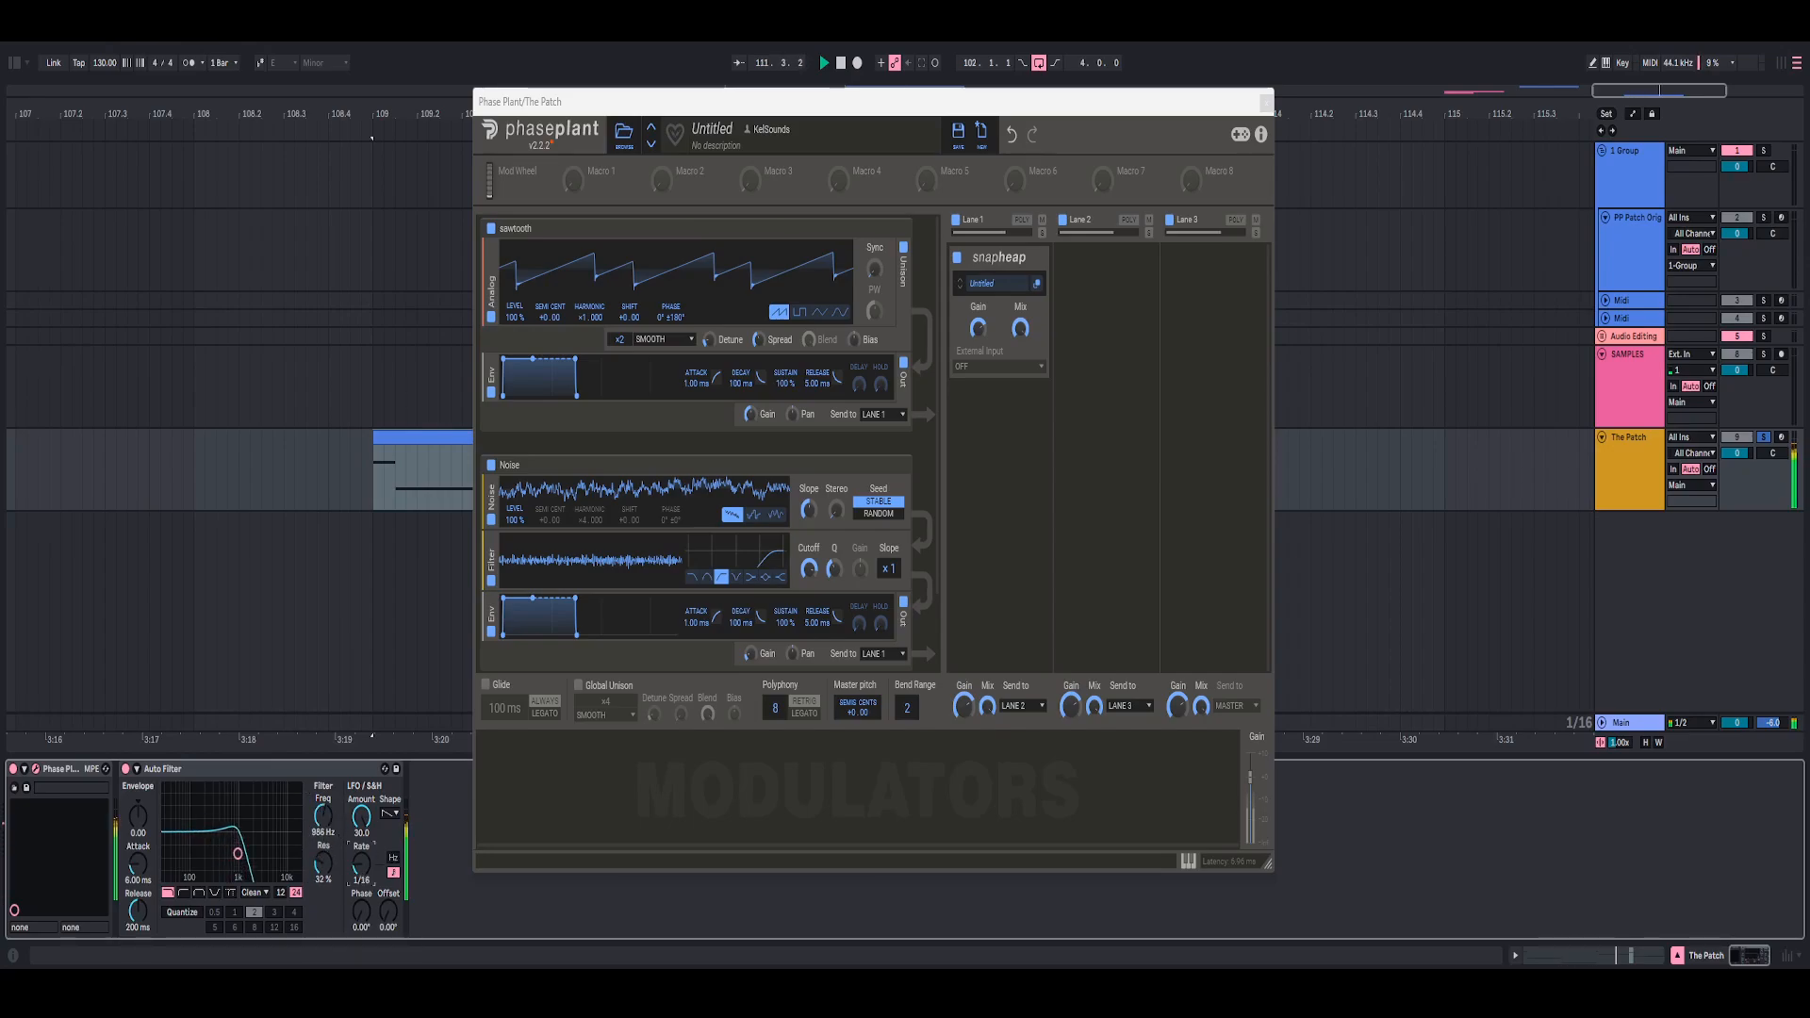
{"action": "left_click_drag", "start_coordinate": [361, 864], "coordinate": [361, 856]}
{"action": "left_click_drag", "start_coordinate": [148, 828], "coordinate": [148, 858]}
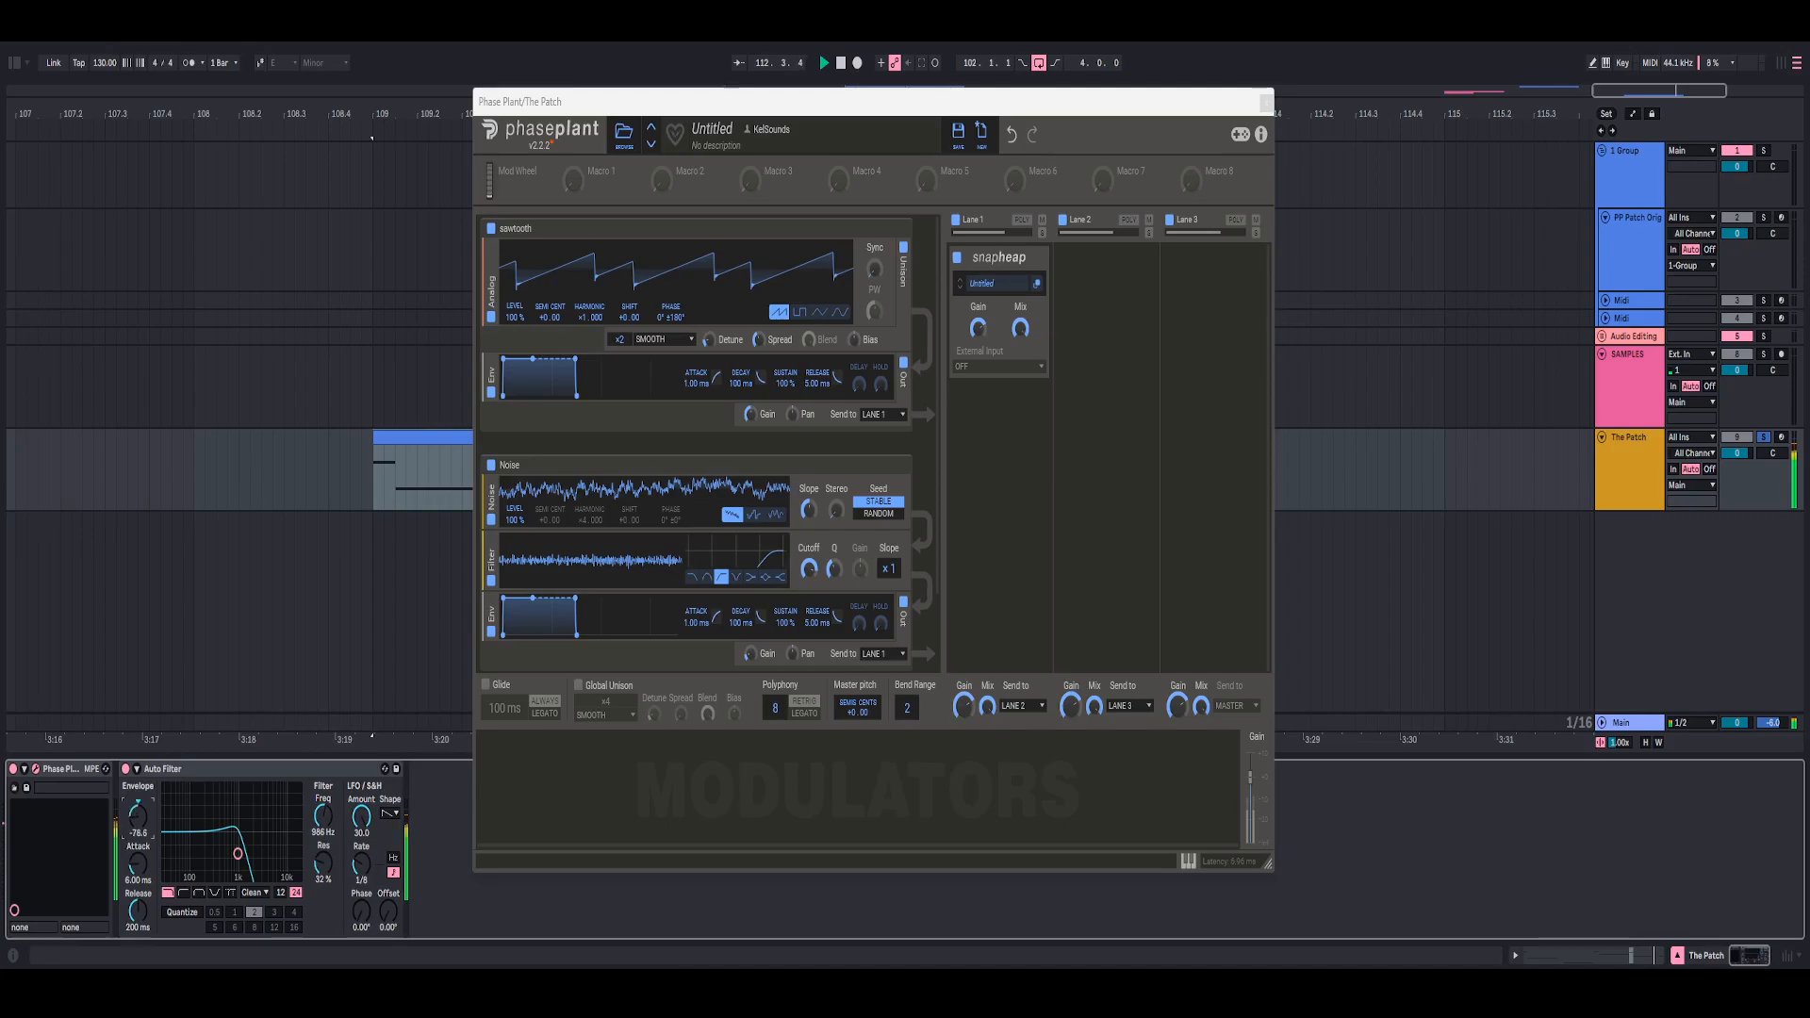
- Open the Auto Filter to 12.4 kHz, raise its envelope amount to 137, and pull the frequency down to 148 Hz
{"action": "left_click_drag", "start_coordinate": [322, 816], "coordinate": [322, 766]}
{"action": "left_click_drag", "start_coordinate": [138, 819], "coordinate": [138, 736]}
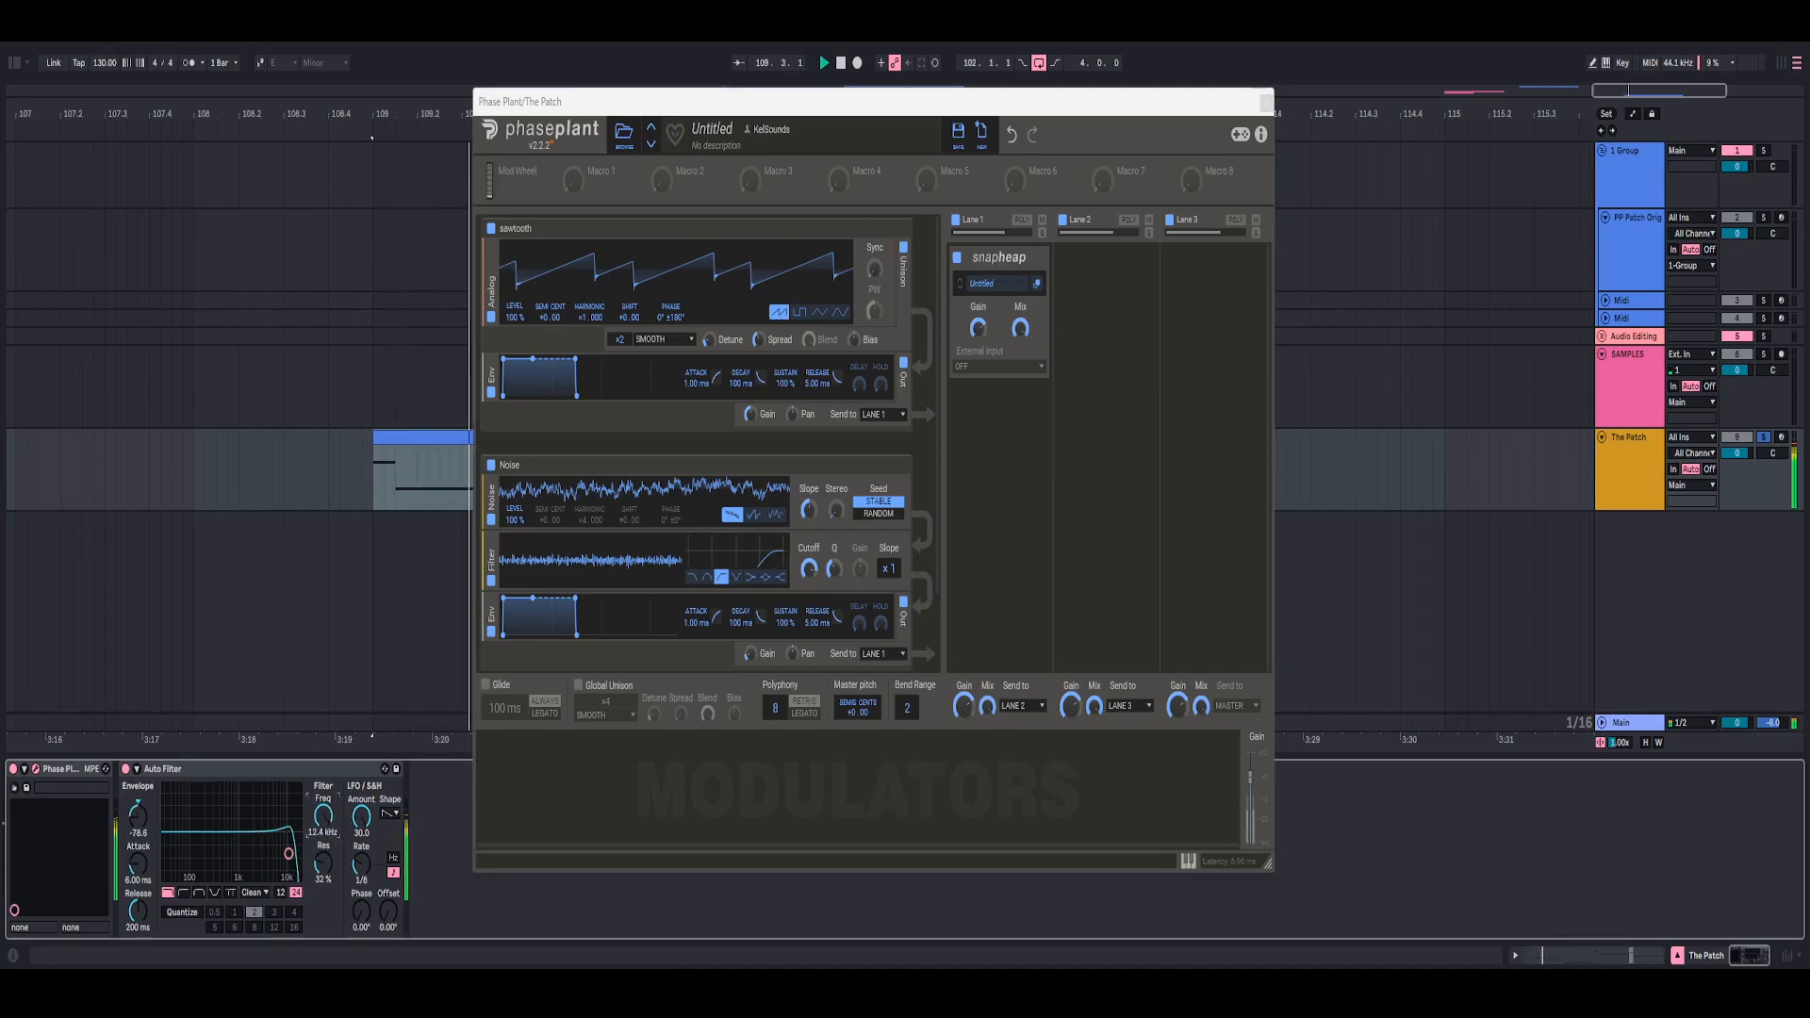
{"action": "left_click_drag", "start_coordinate": [288, 830], "coordinate": [200, 835]}
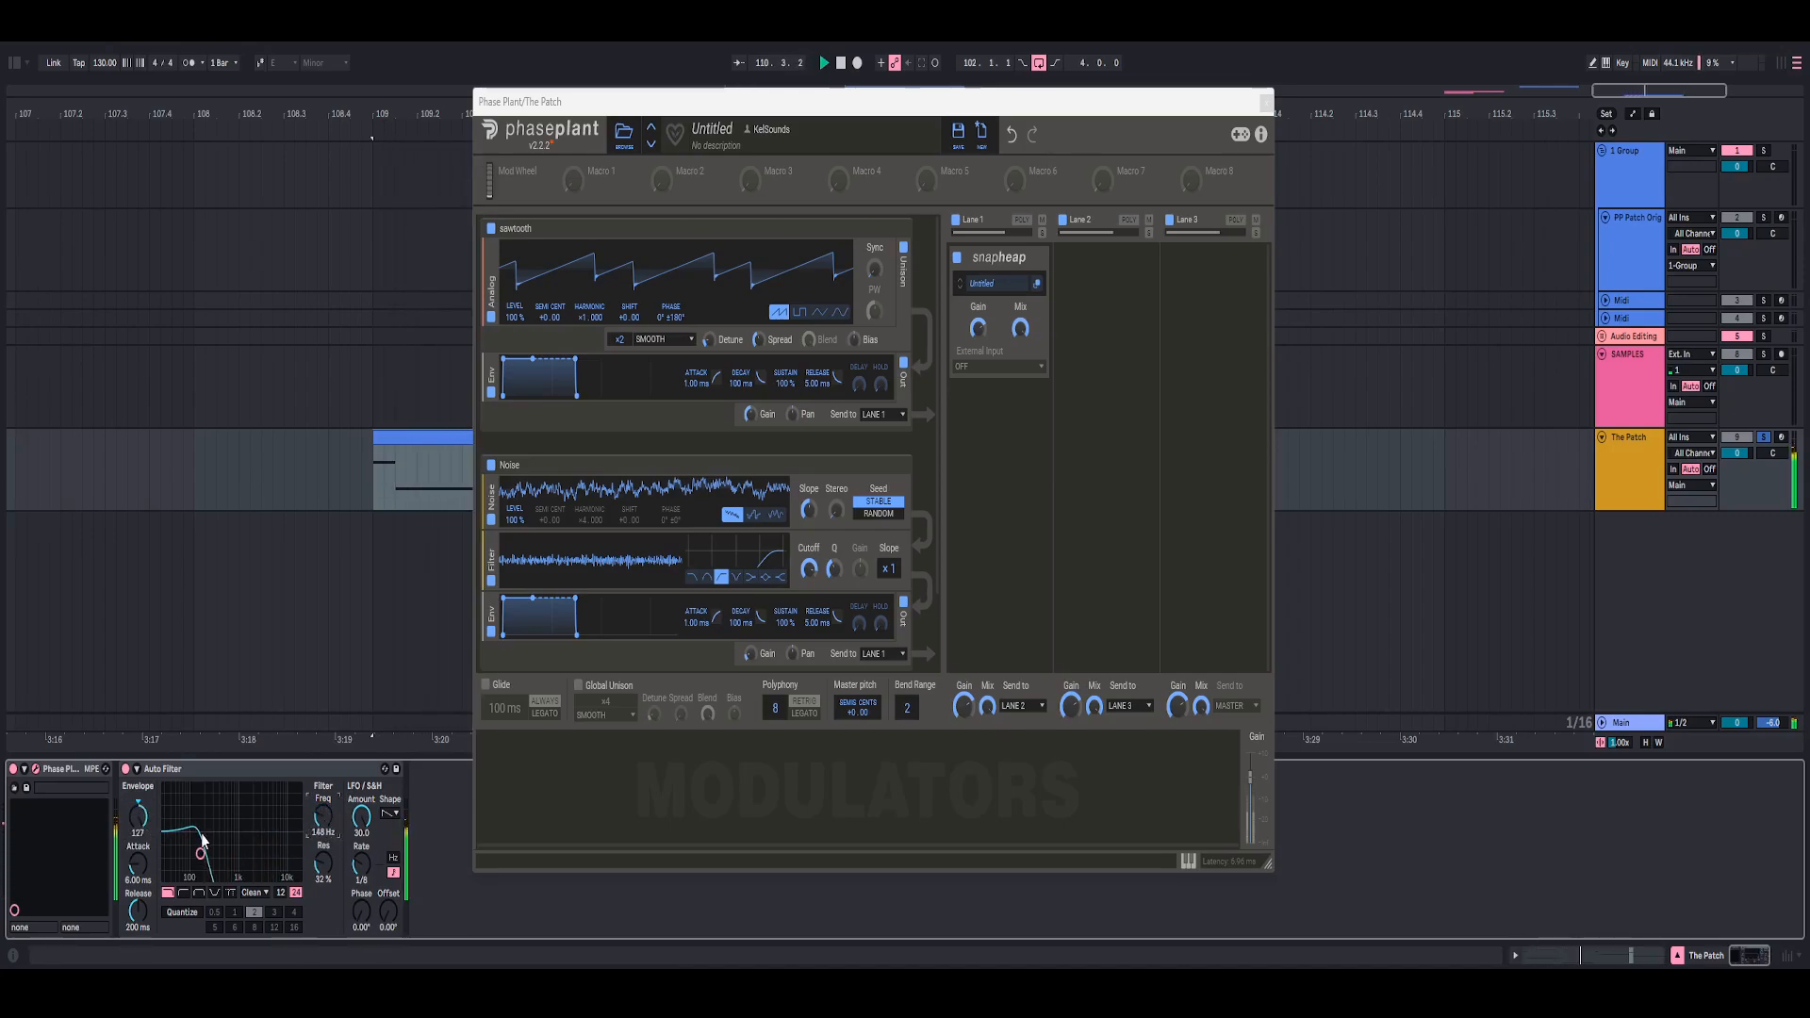
- Rework the Auto Filter modulation with LFO amount 9.76, rate 1/12, another shape, envelope amount -101, and frequency 3.32 kHz
{"action": "left_click", "coordinate": [389, 813]}
{"action": "left_click_drag", "start_coordinate": [336, 820], "coordinate": [336, 796]}
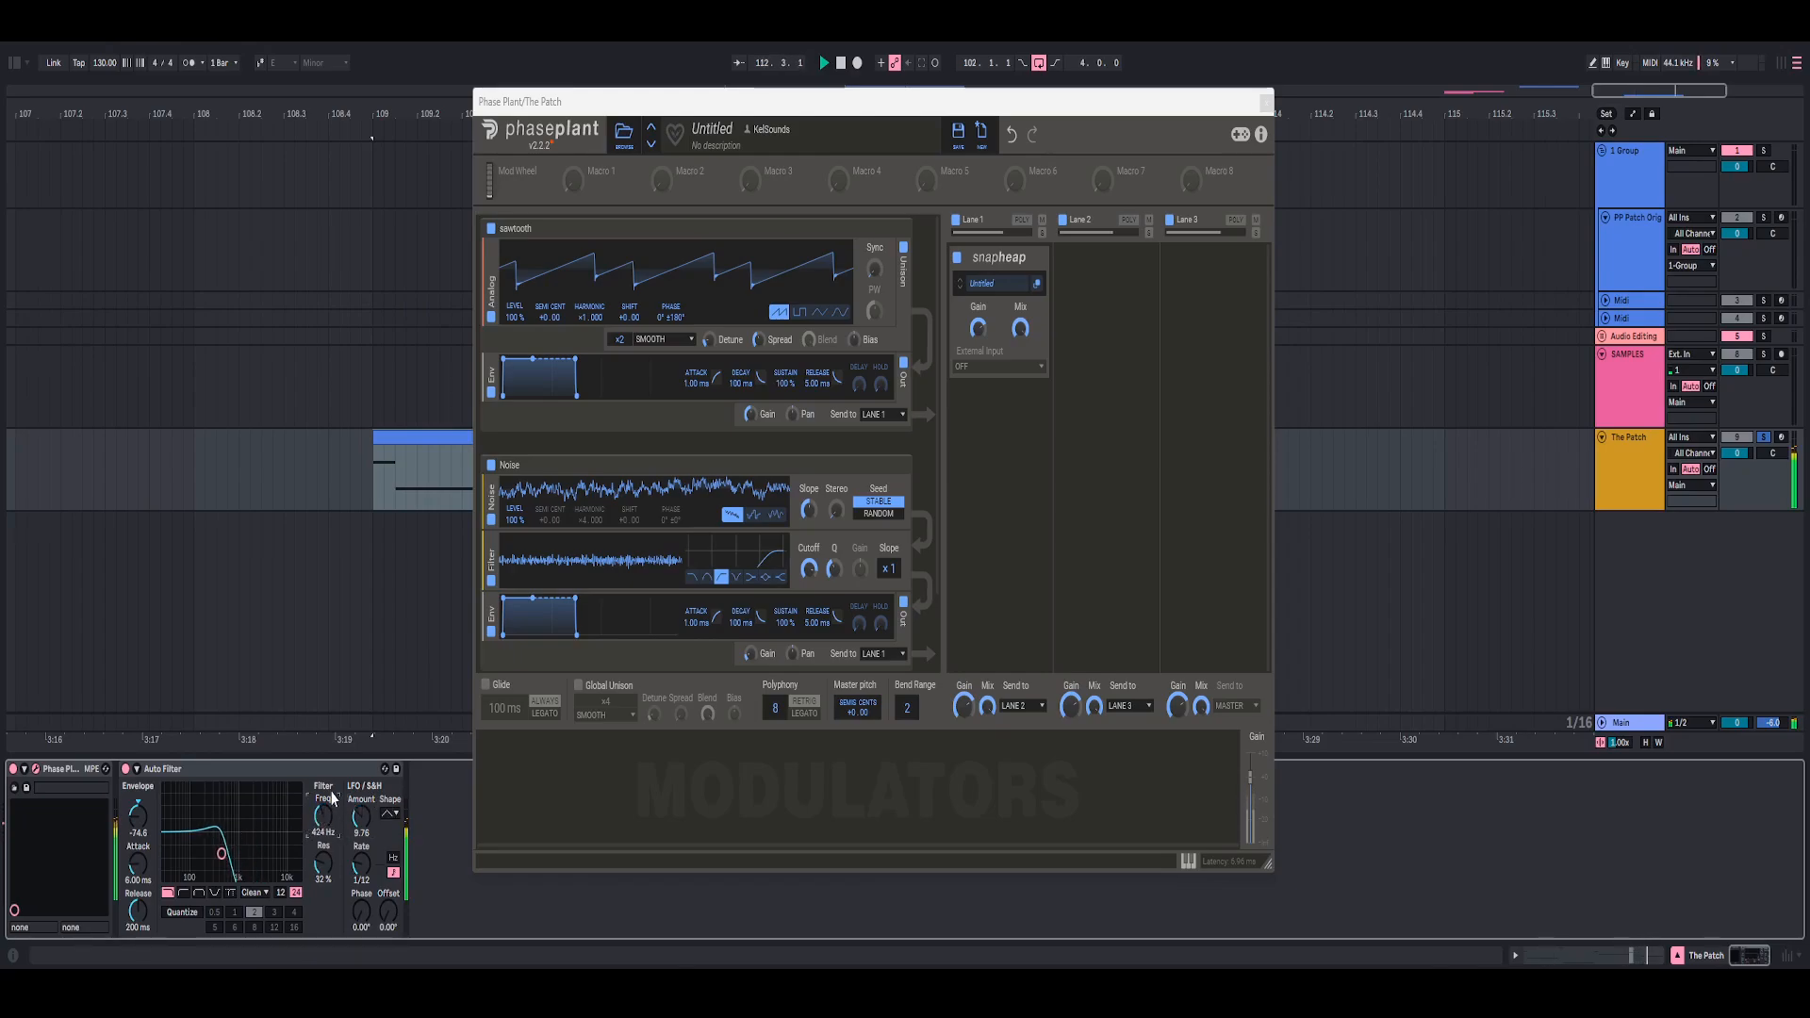
{"action": "mouse_move", "coordinate": [334, 801]}
{"action": "left_mouse_down"}
{"action": "mouse_move", "coordinate": [334, 768]}
{"action": "mouse_move", "coordinate": [327, 822]}
{"action": "left_mouse_up"}
{"action": "left_click", "coordinate": [389, 812]}
{"action": "left_click", "coordinate": [388, 884]}
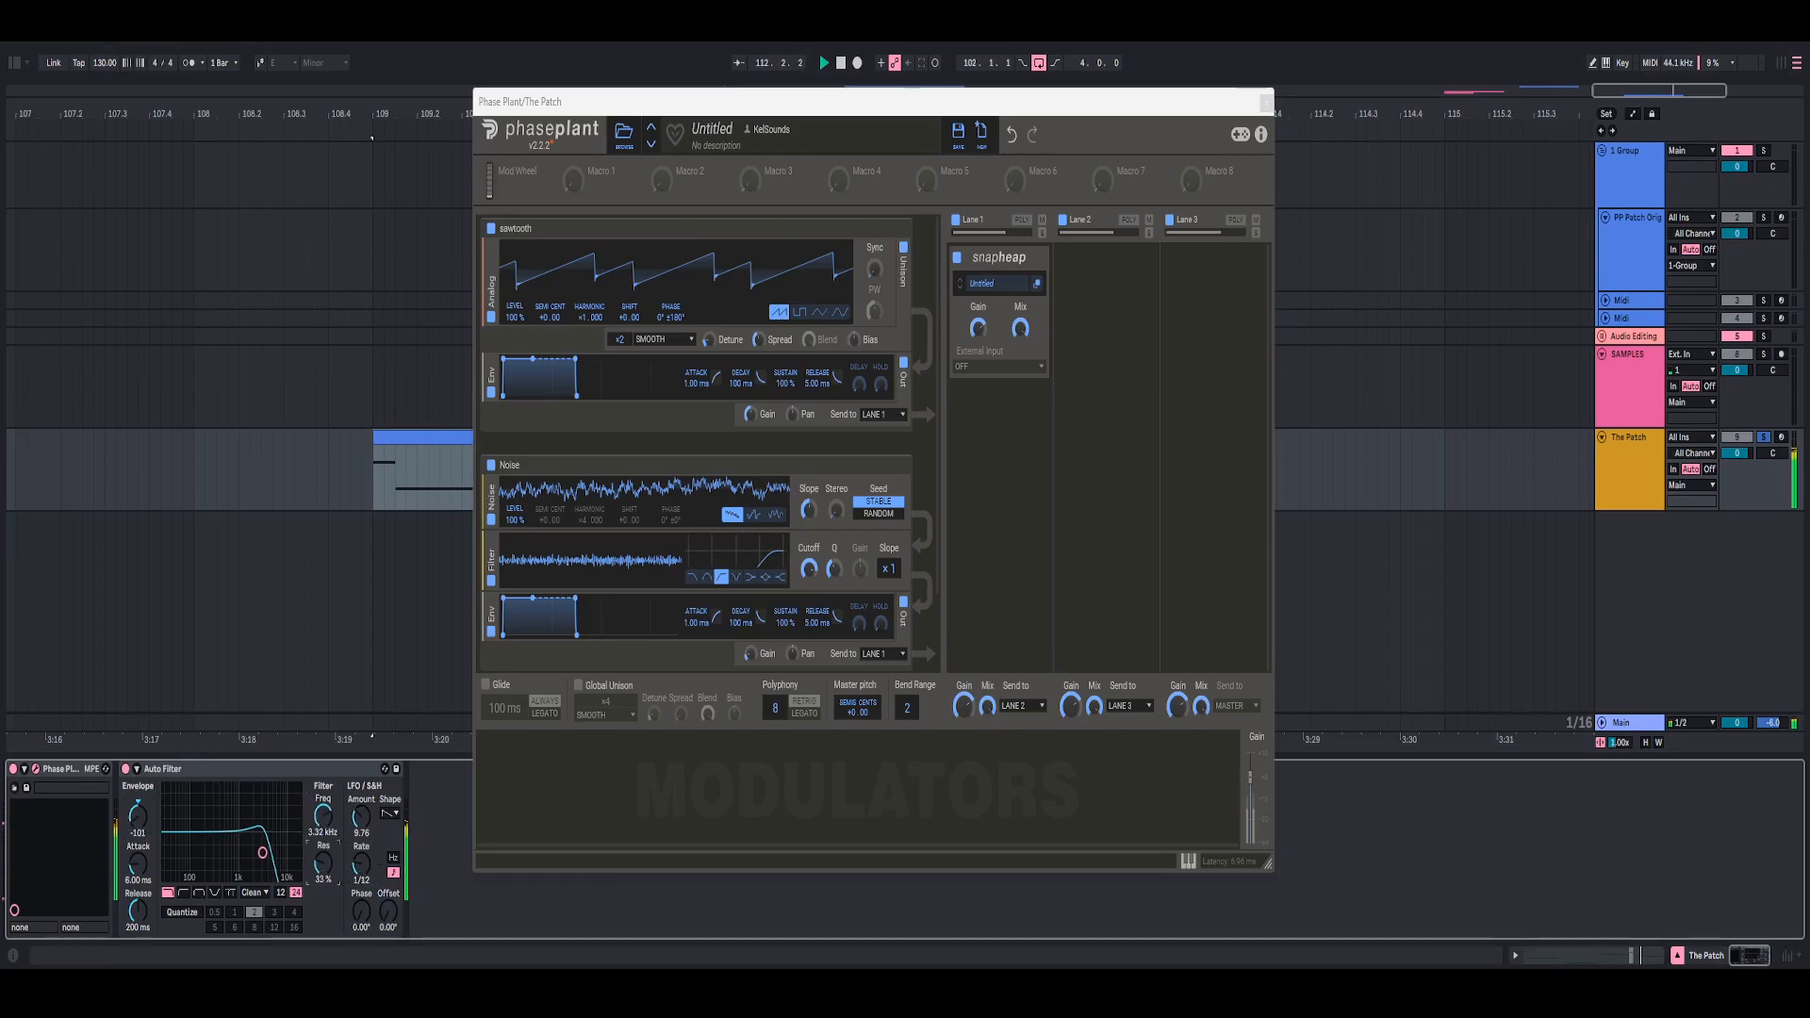
- Switch the Auto Filter circuit to OSR, set its drive to 11.0 dB, and adjust it to 1.40 kHz with 41% resonance
{"action": "left_click", "coordinate": [265, 893]}
{"action": "left_click", "coordinate": [271, 858]}
{"action": "left_click_drag", "start_coordinate": [322, 924], "coordinate": [322, 905]}
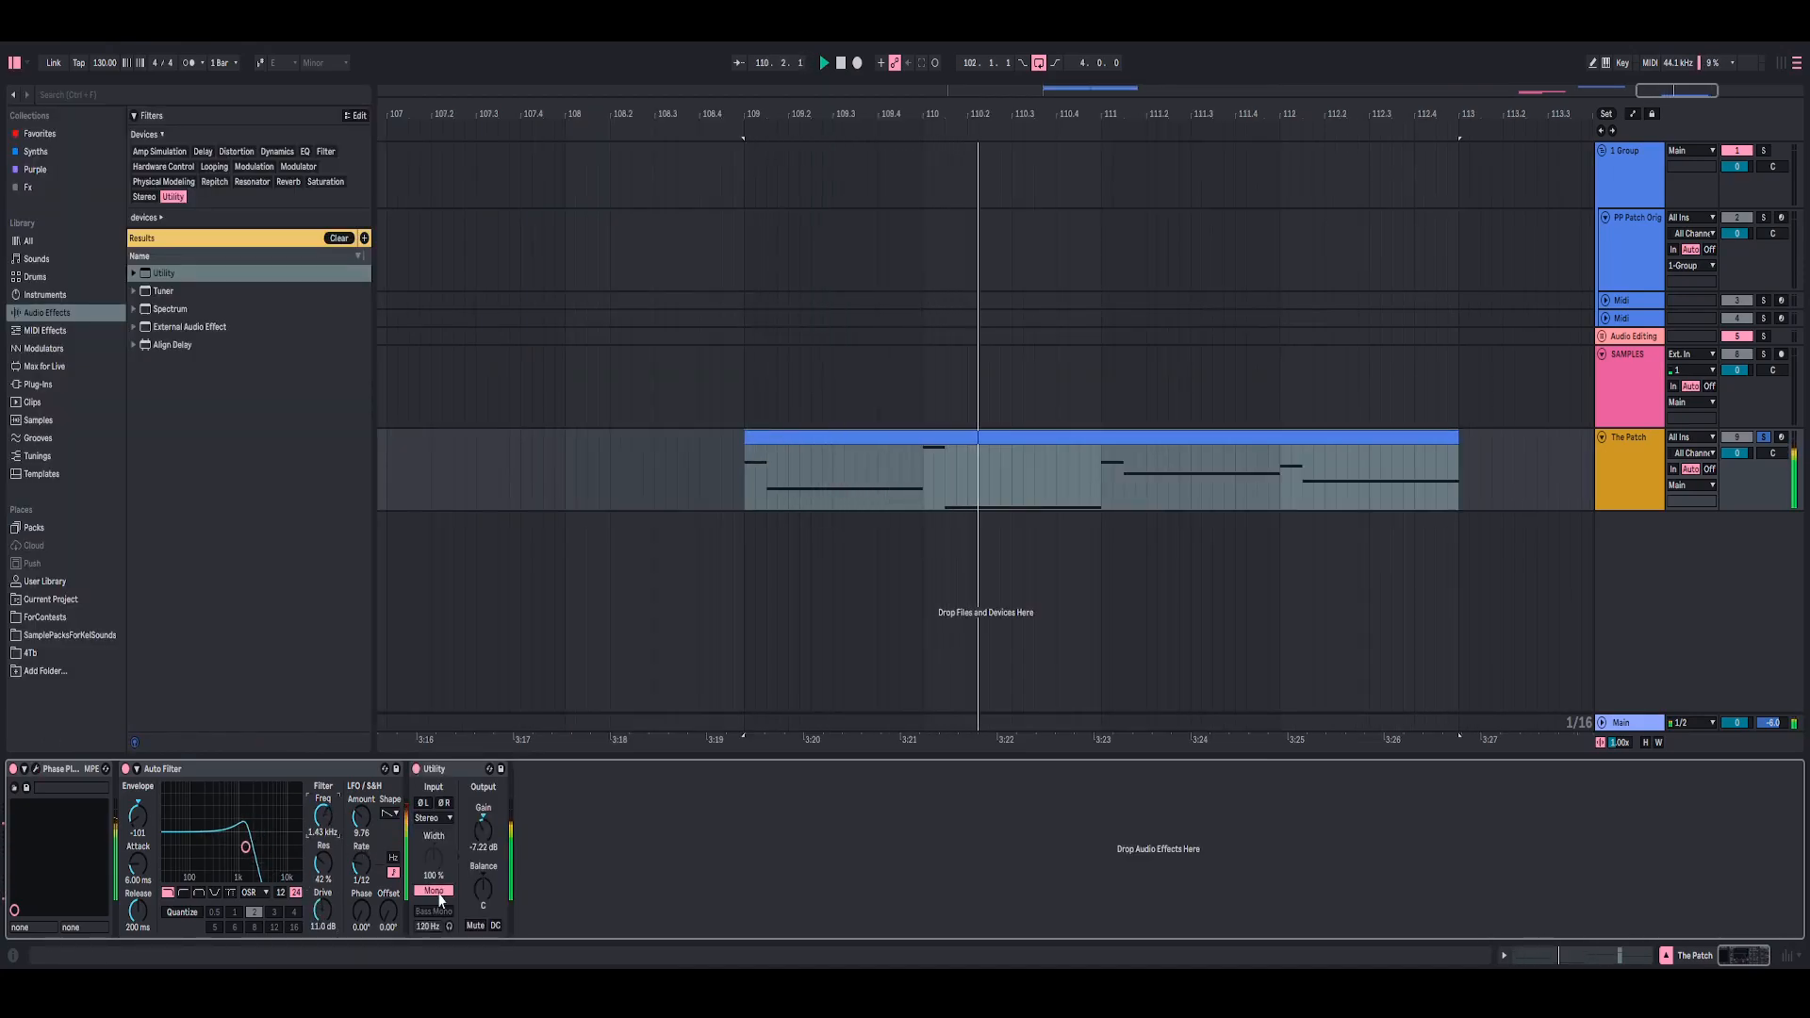
- Turn off Mono in the Utility, raise the Auto Filter frequency to 2.29 kHz, and stop playback
{"action": "left_click", "coordinate": [437, 891]}
{"action": "left_click_drag", "start_coordinate": [327, 821], "coordinate": [326, 809]}
{"action": "key", "text": "space"}
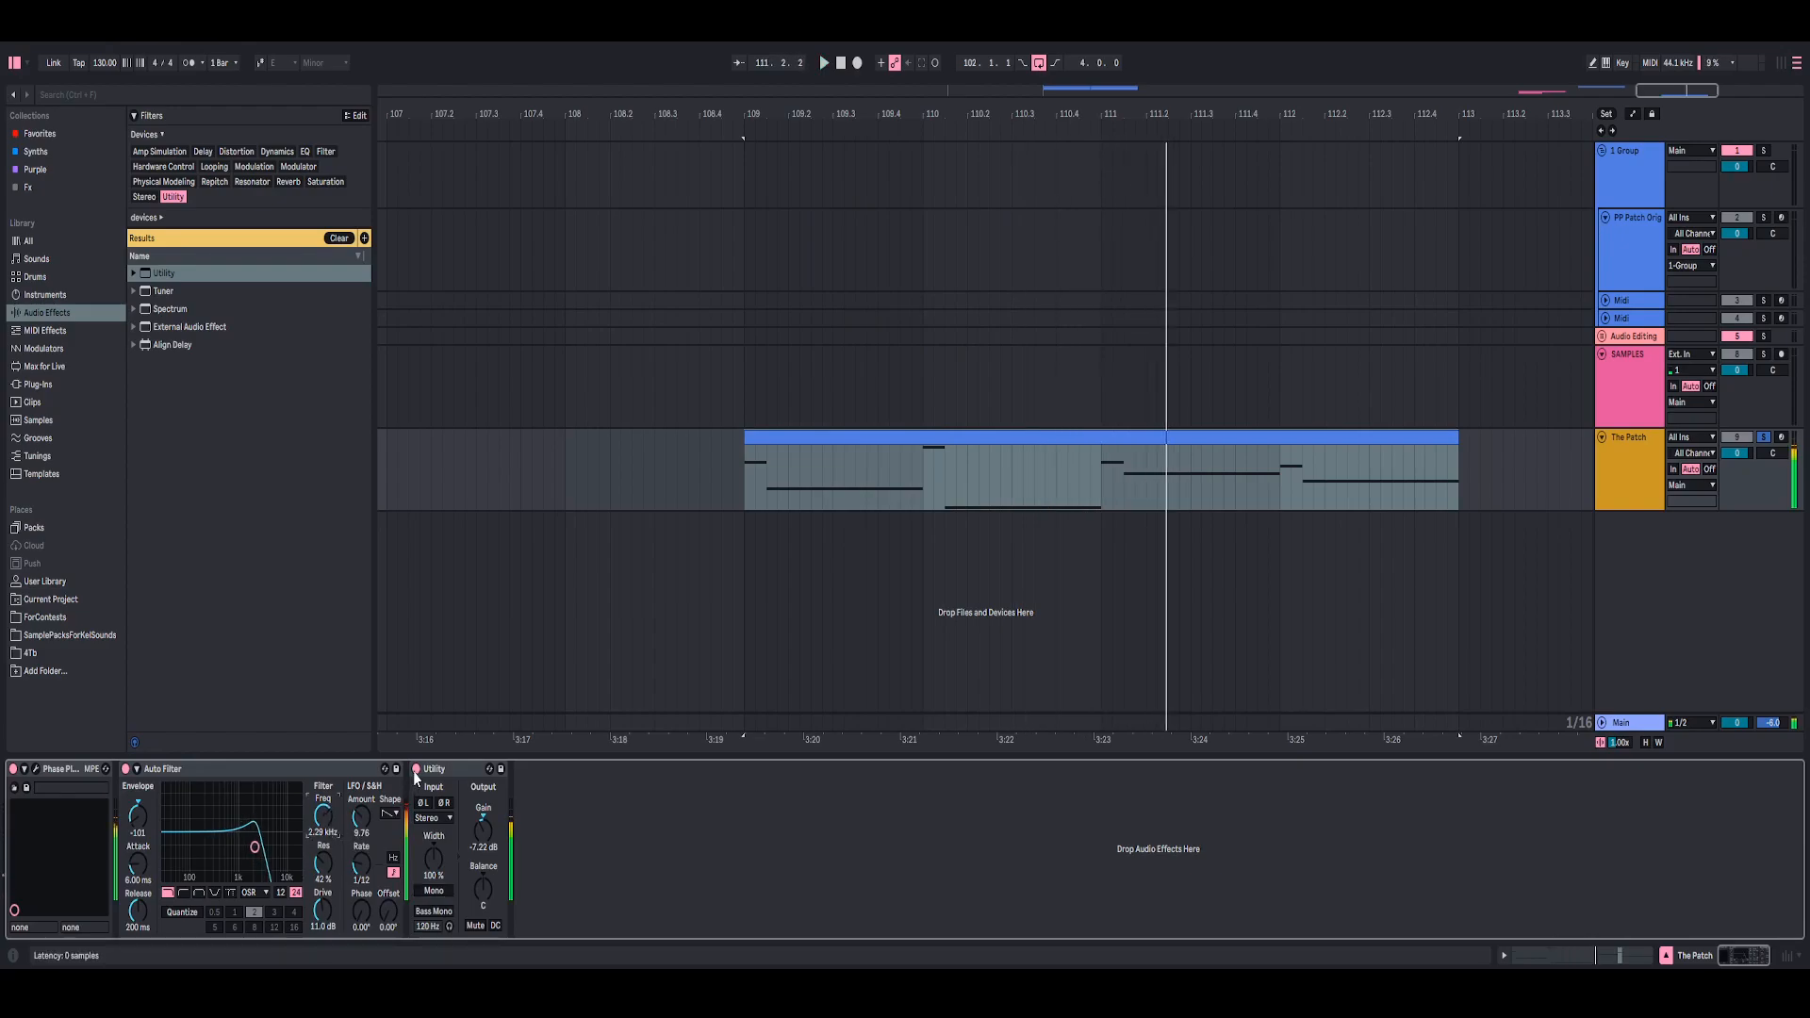
- Bypass the Utility and Auto Filter, disable unison on the sawtooth oscillator in Phase Plant, and play the patch
{"action": "left_click", "coordinate": [415, 769]}
{"action": "left_click", "coordinate": [125, 769]}
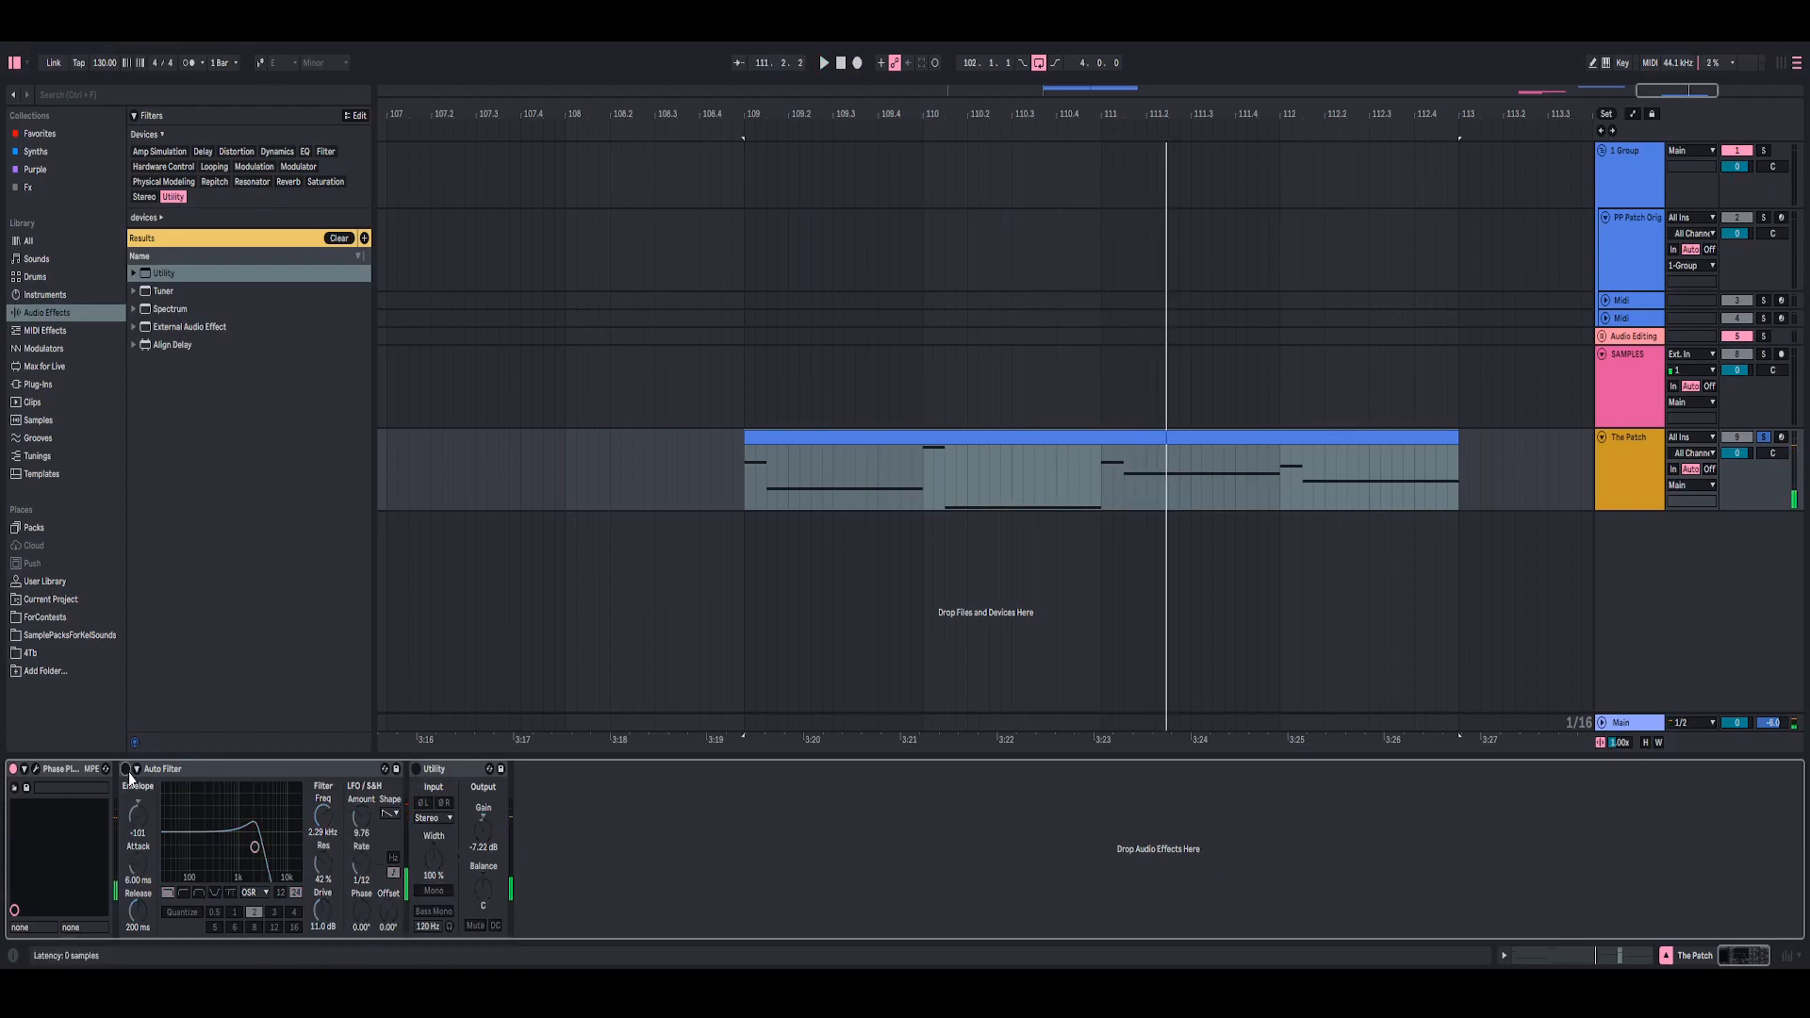
{"action": "left_click", "coordinate": [37, 769]}
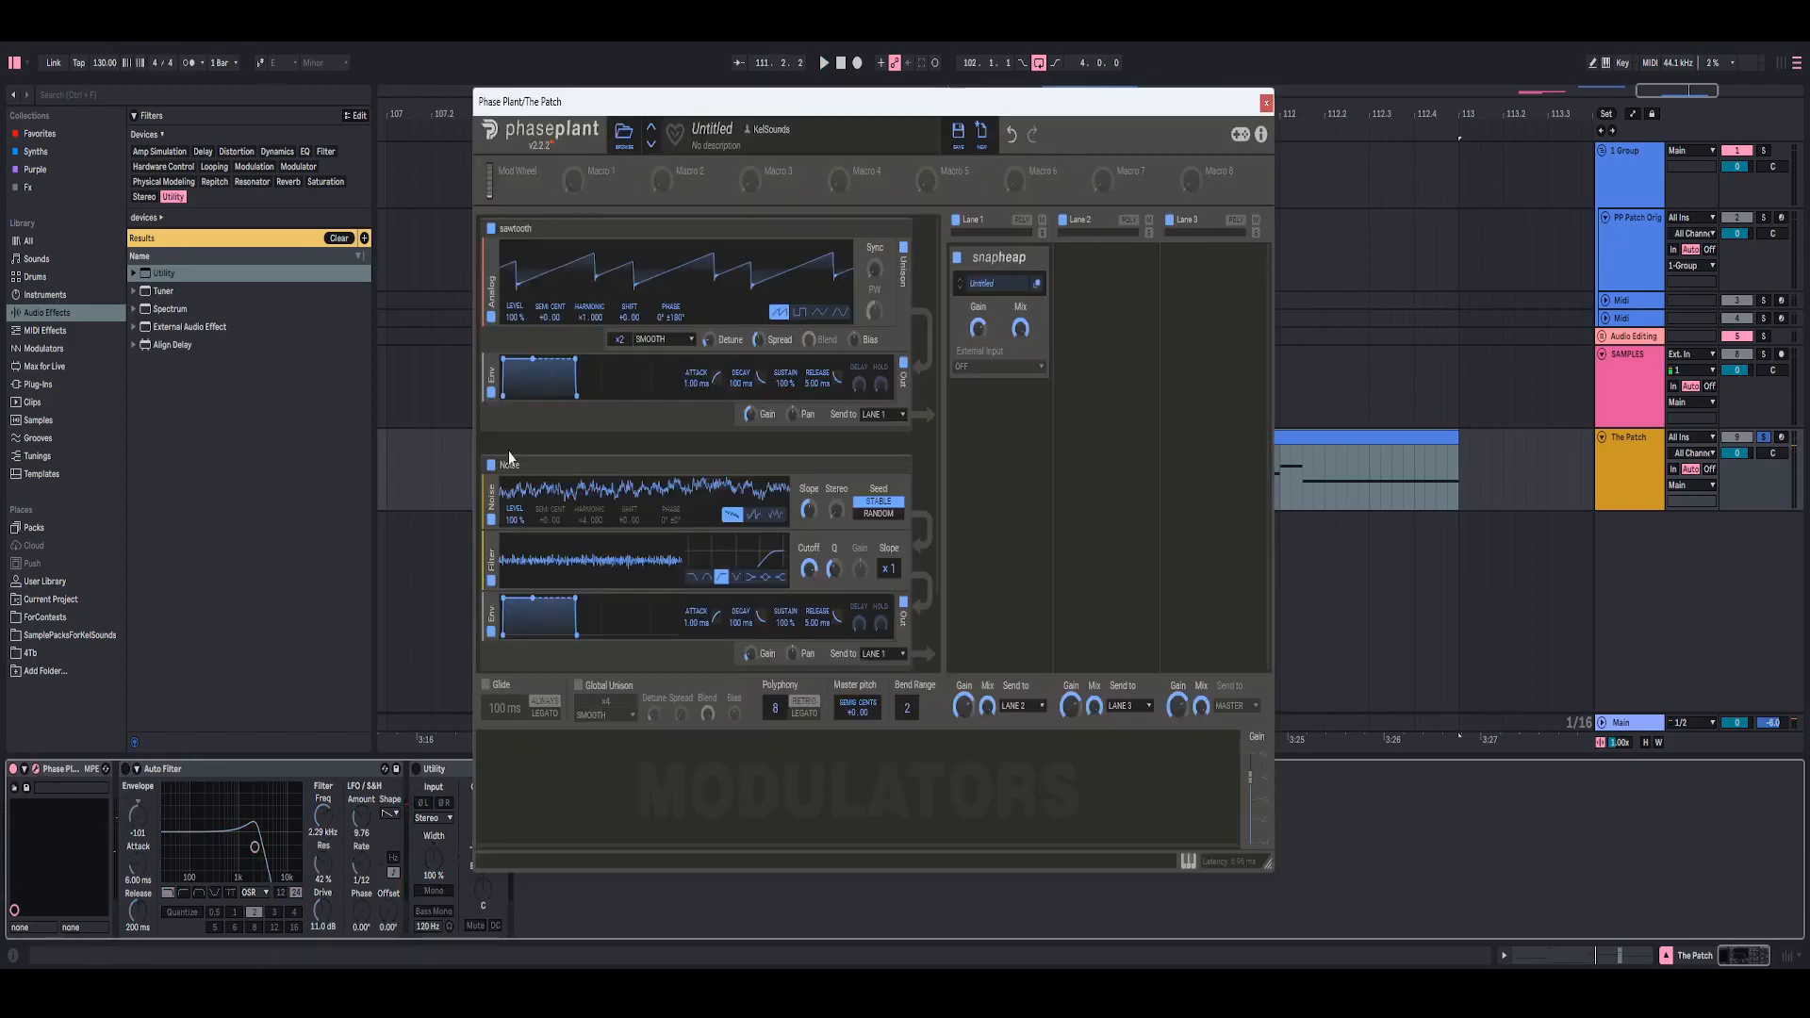
{"action": "left_click", "coordinate": [903, 251]}
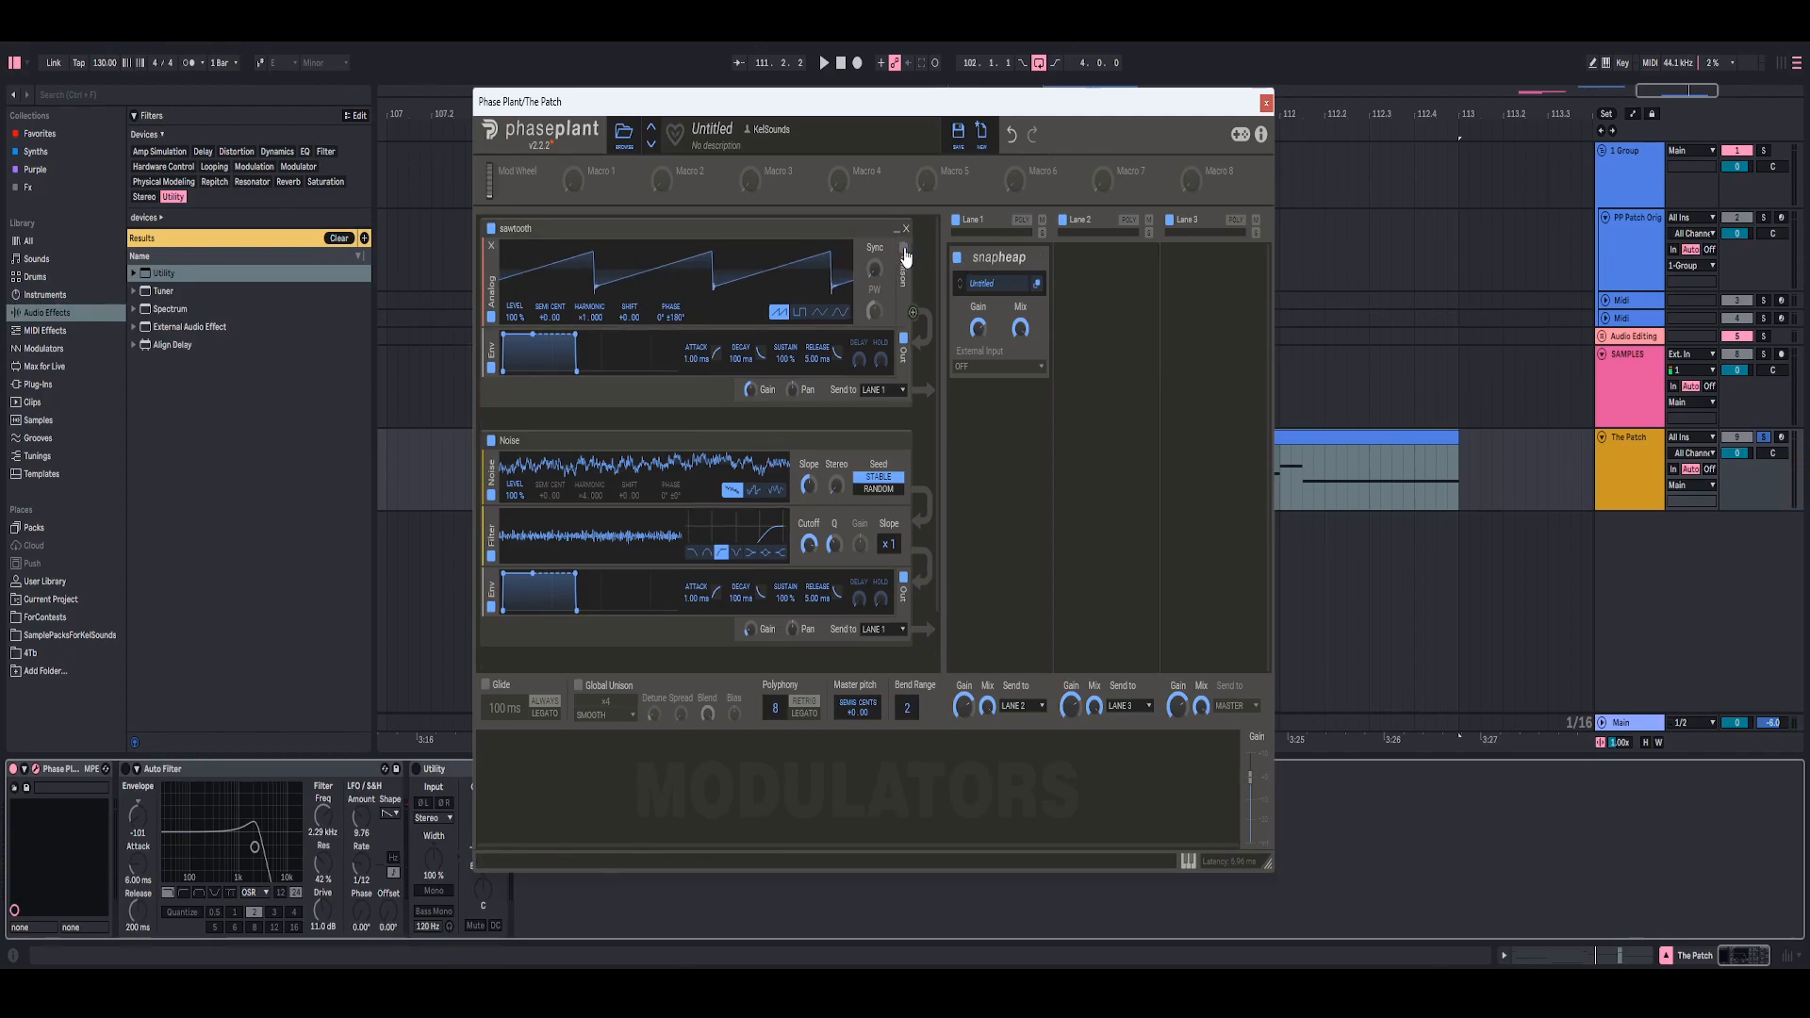
{"action": "key", "text": "space"}
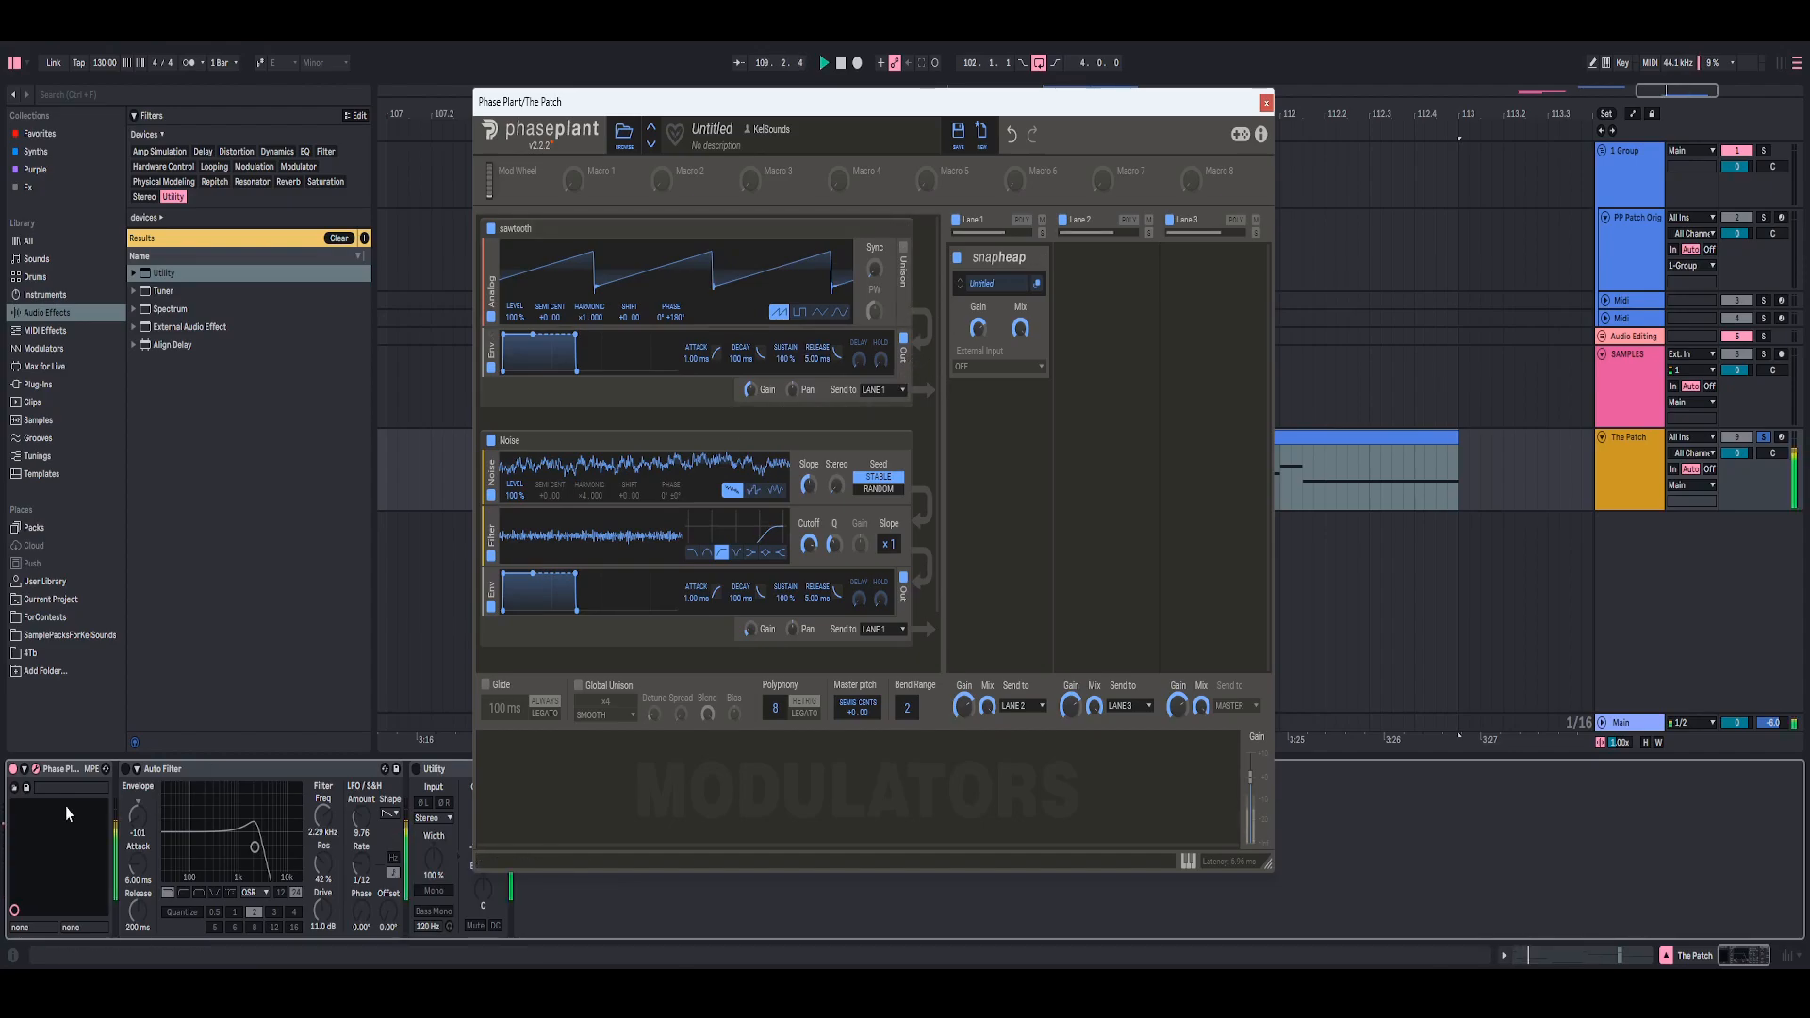
- Compare the patch with the Auto Filter switched on and off, and with the sawtooth's unison enabled and disabled
{"action": "left_click", "coordinate": [125, 769]}
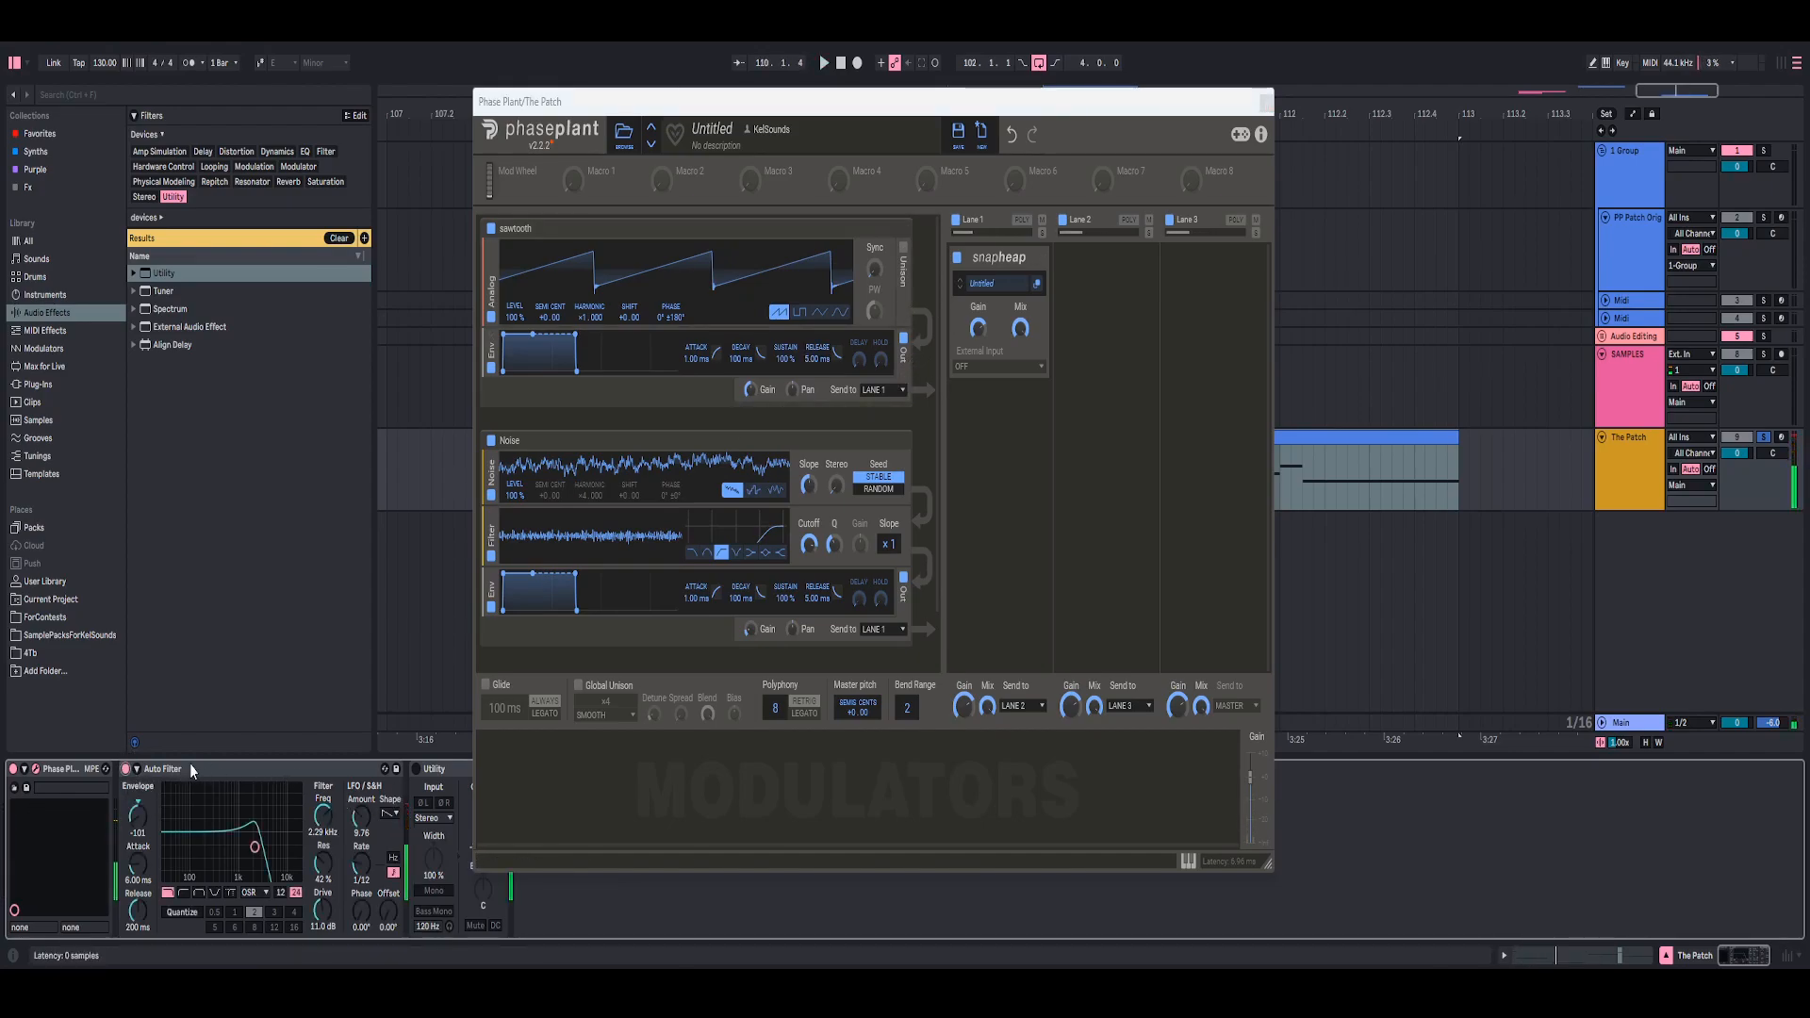
{"action": "left_click", "coordinate": [125, 770]}
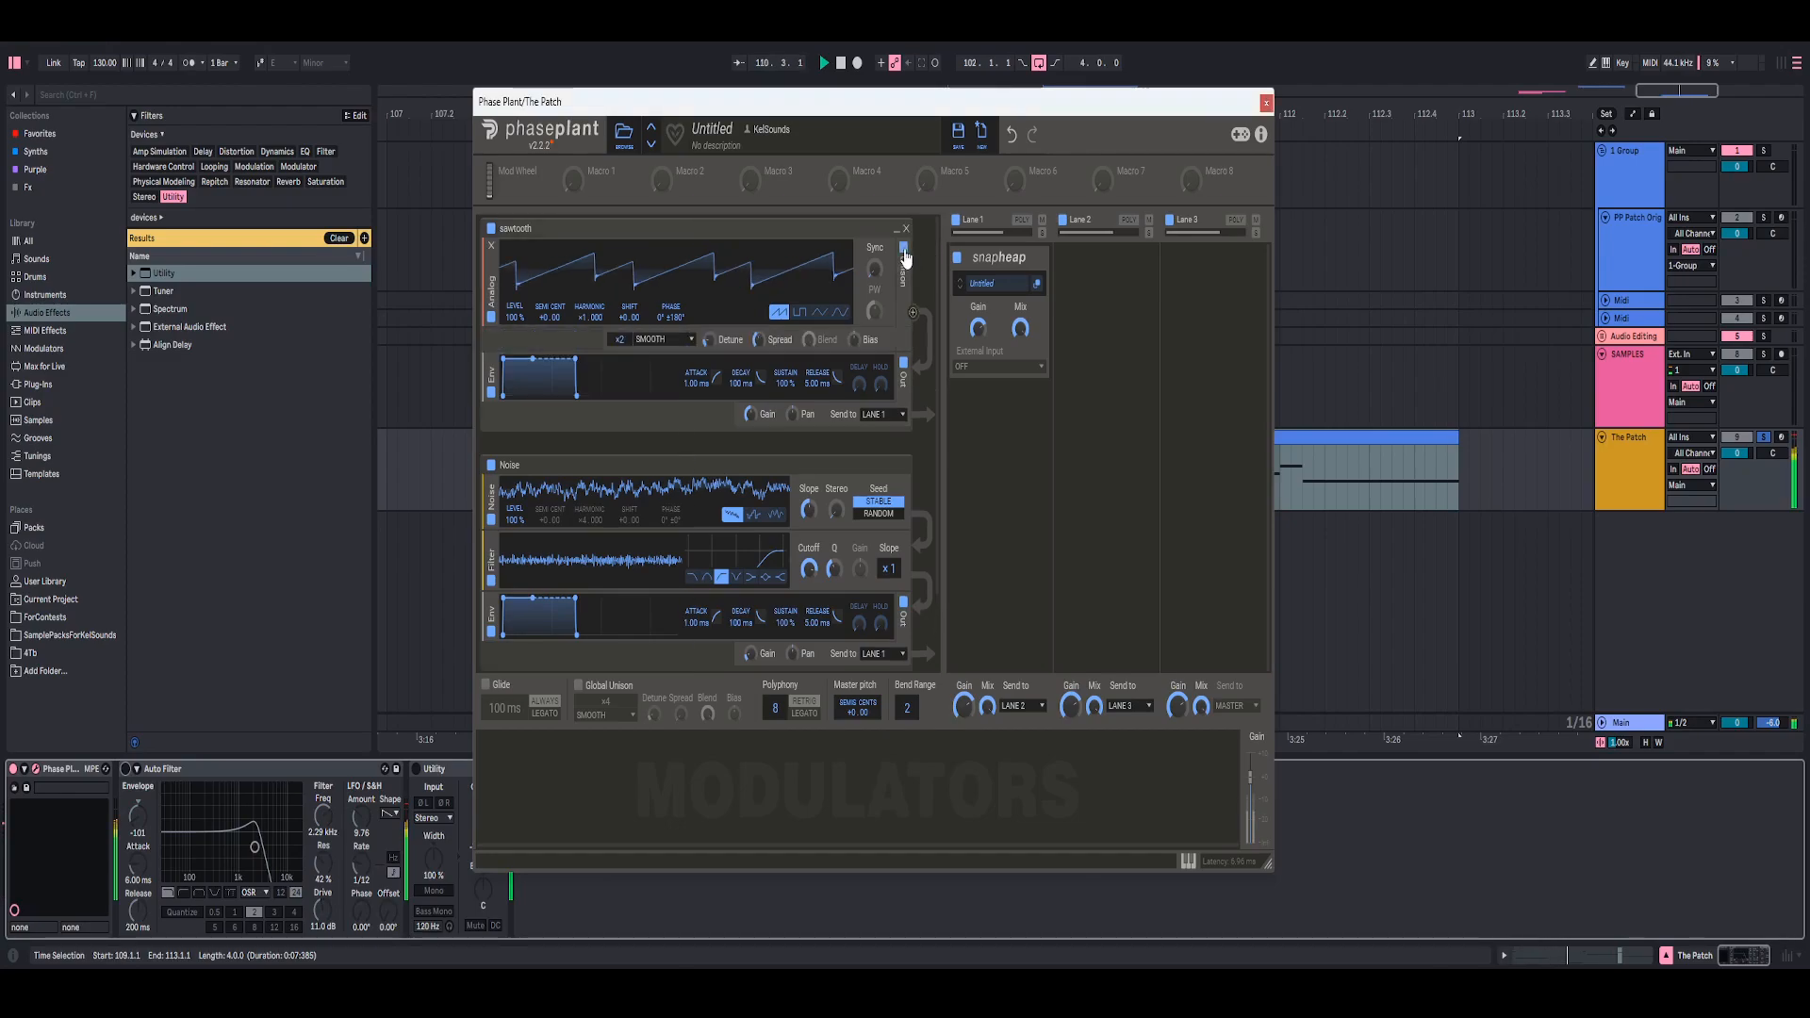
{"action": "left_click", "coordinate": [905, 252]}
{"action": "left_click", "coordinate": [905, 251]}
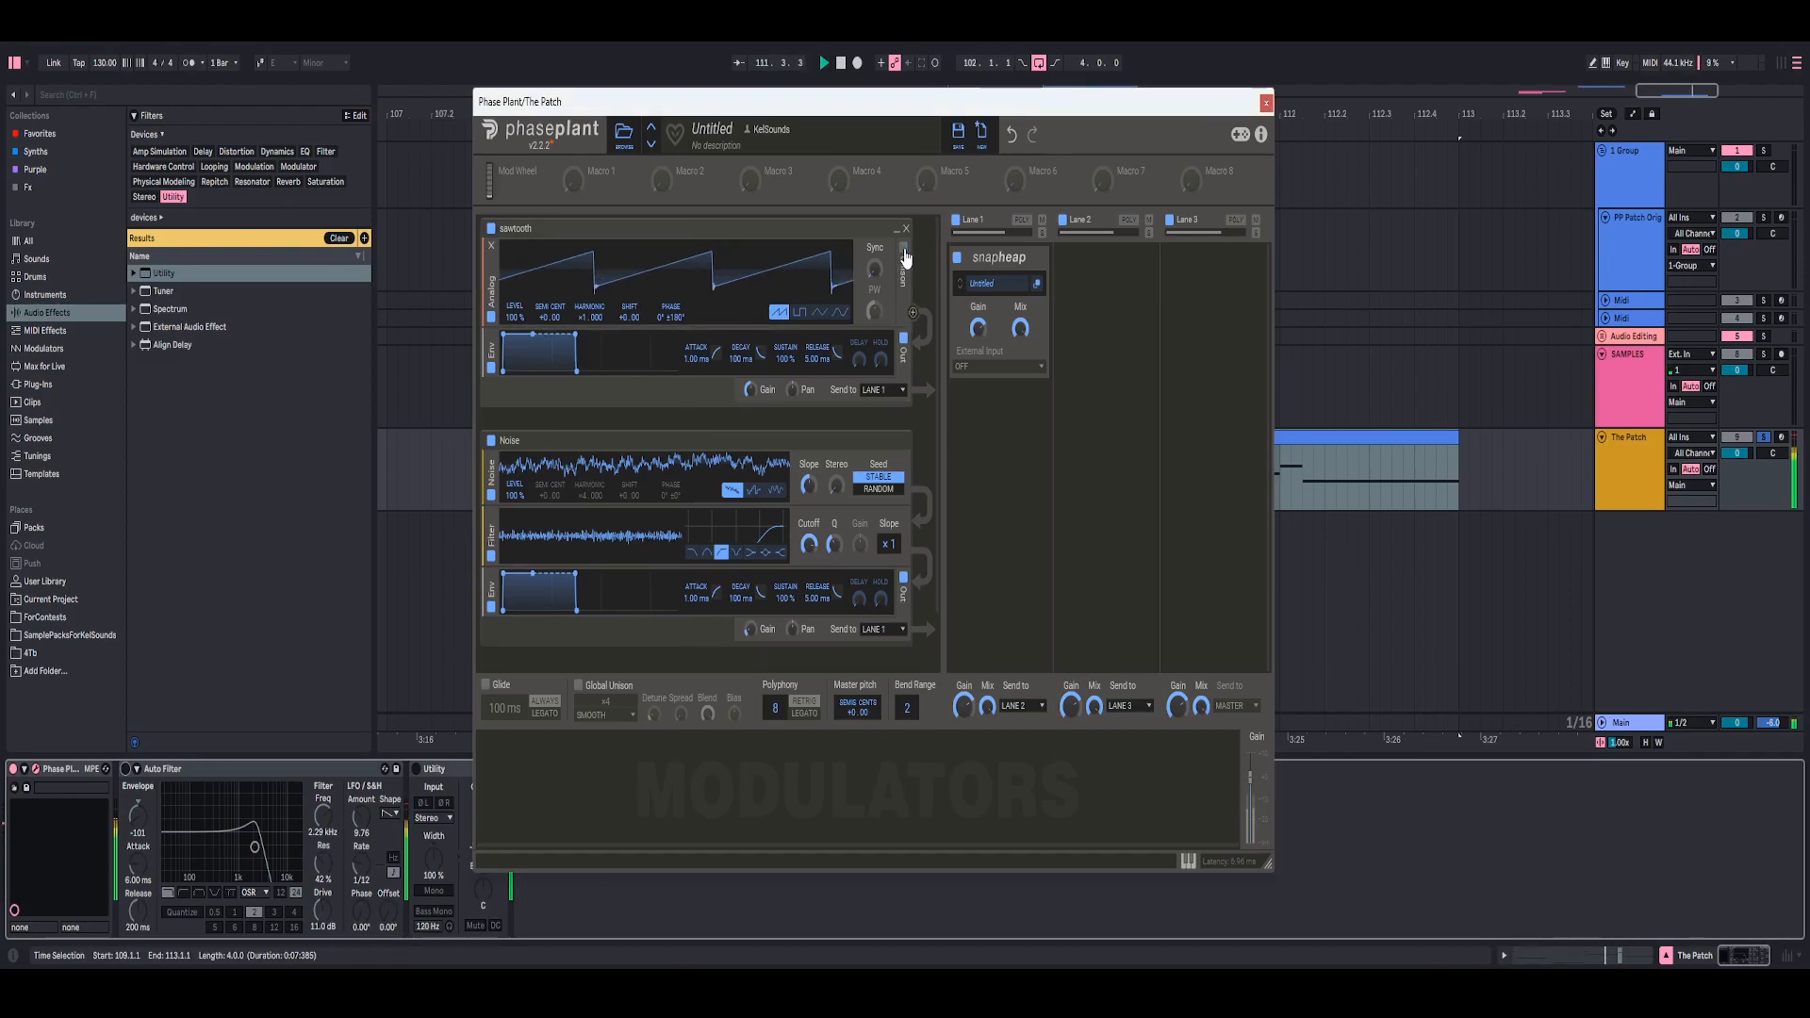
- Compare the patch during playback with the Snap Heap in Lane 1 bypassed and enabled
{"action": "left_click", "coordinate": [955, 261]}
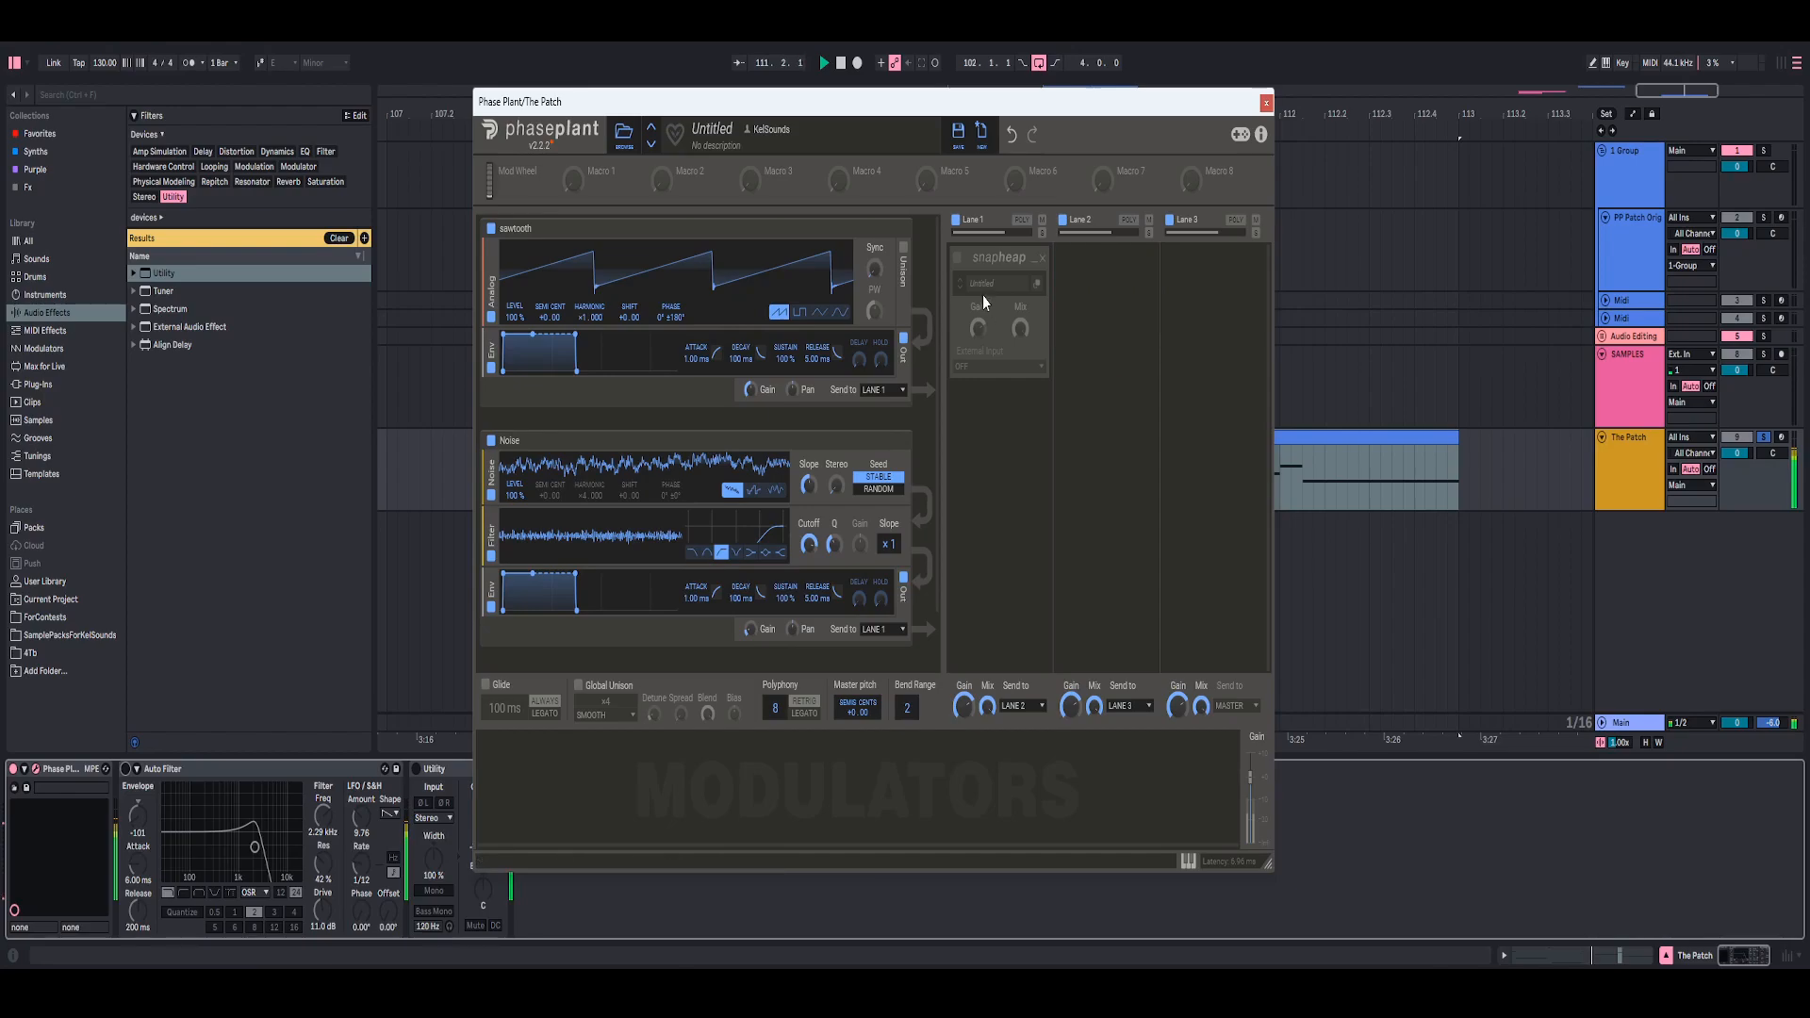
{"action": "left_click", "coordinate": [955, 257]}
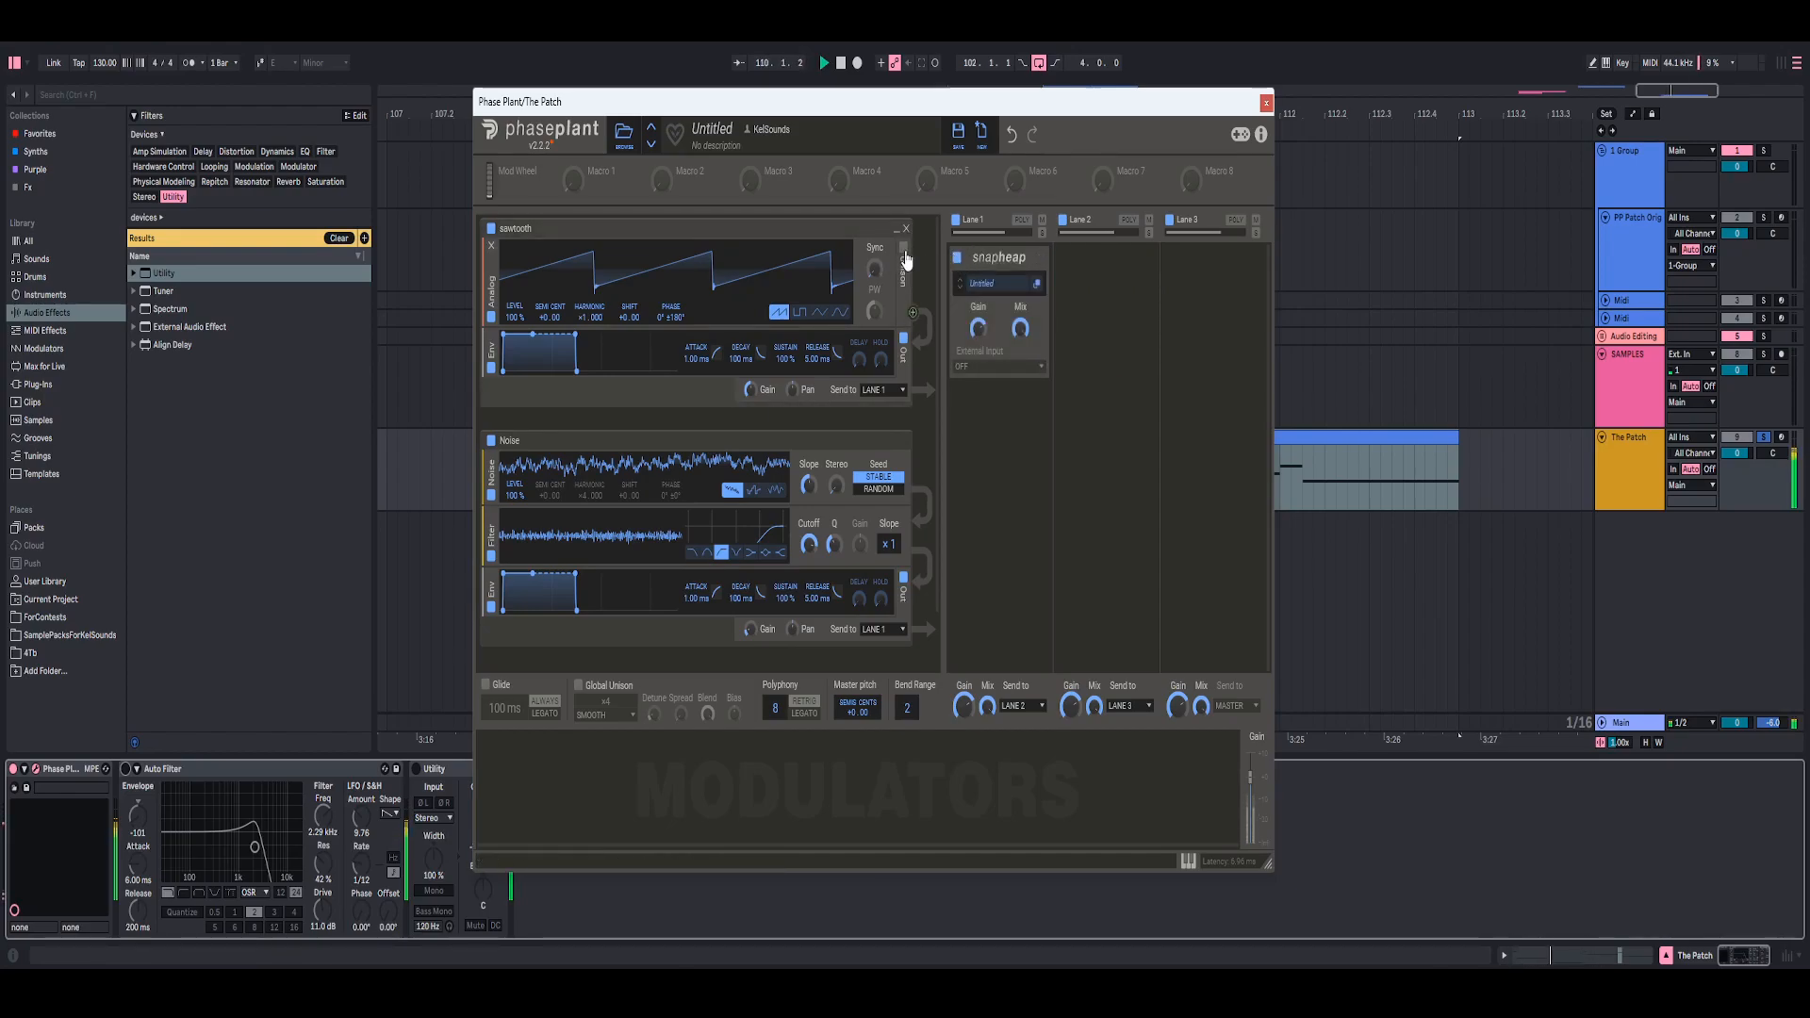
{"action": "left_click", "coordinate": [956, 257]}
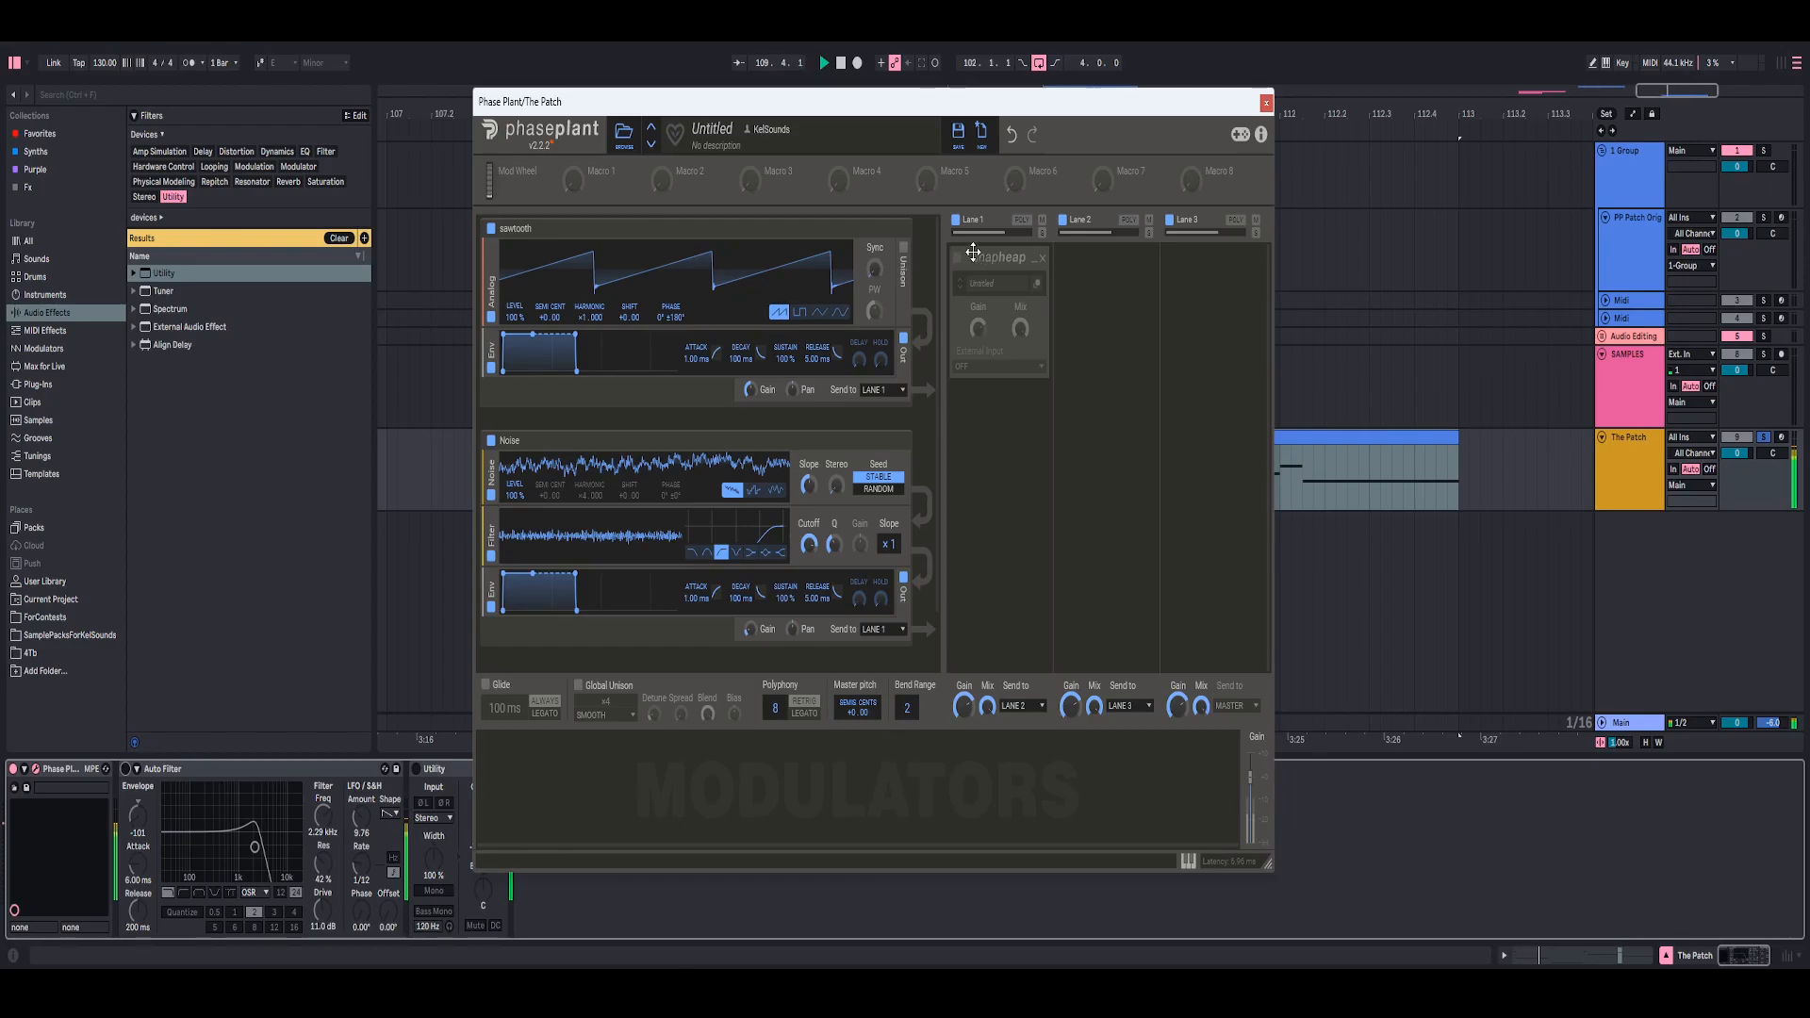
{"action": "left_click", "coordinate": [957, 257]}
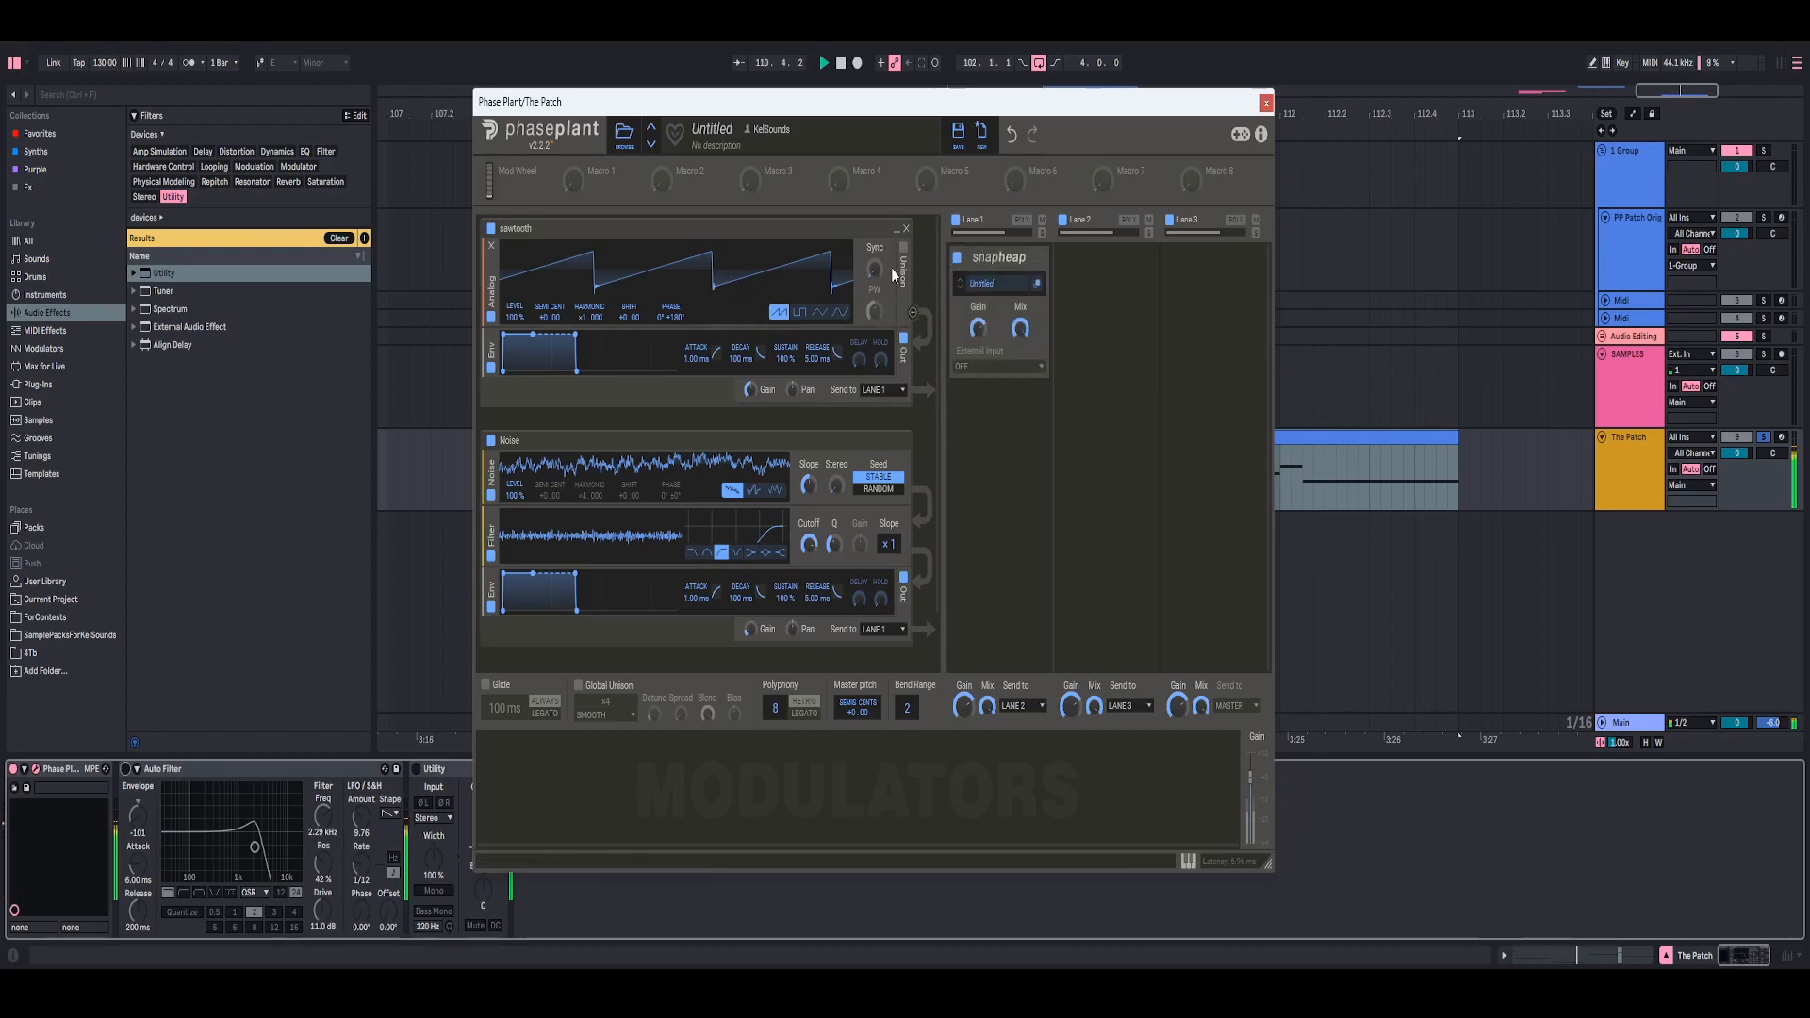
- Re-enable unison on the sawtooth oscillator and stop playback
{"action": "left_click", "coordinate": [903, 248]}
{"action": "key", "text": "space"}
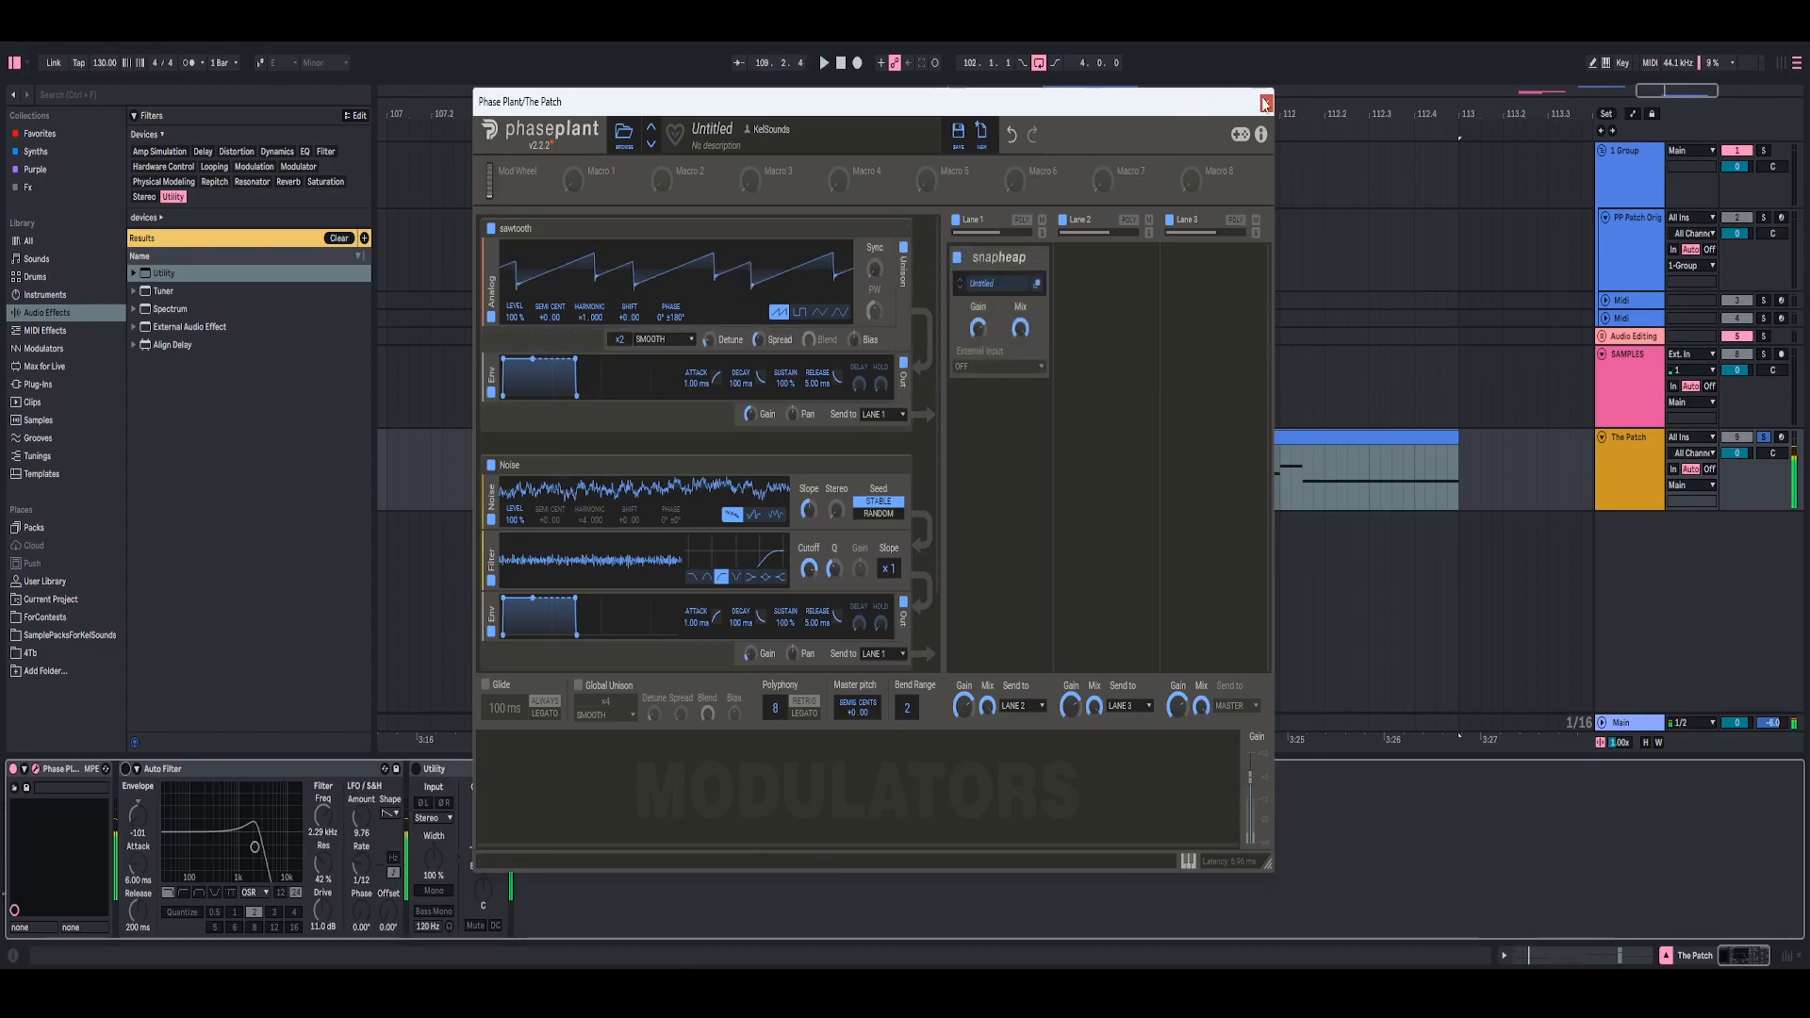
- Close the Phase Plant window and delete the Auto Filter and Utility from The Patch track
{"action": "left_click", "coordinate": [1265, 102]}
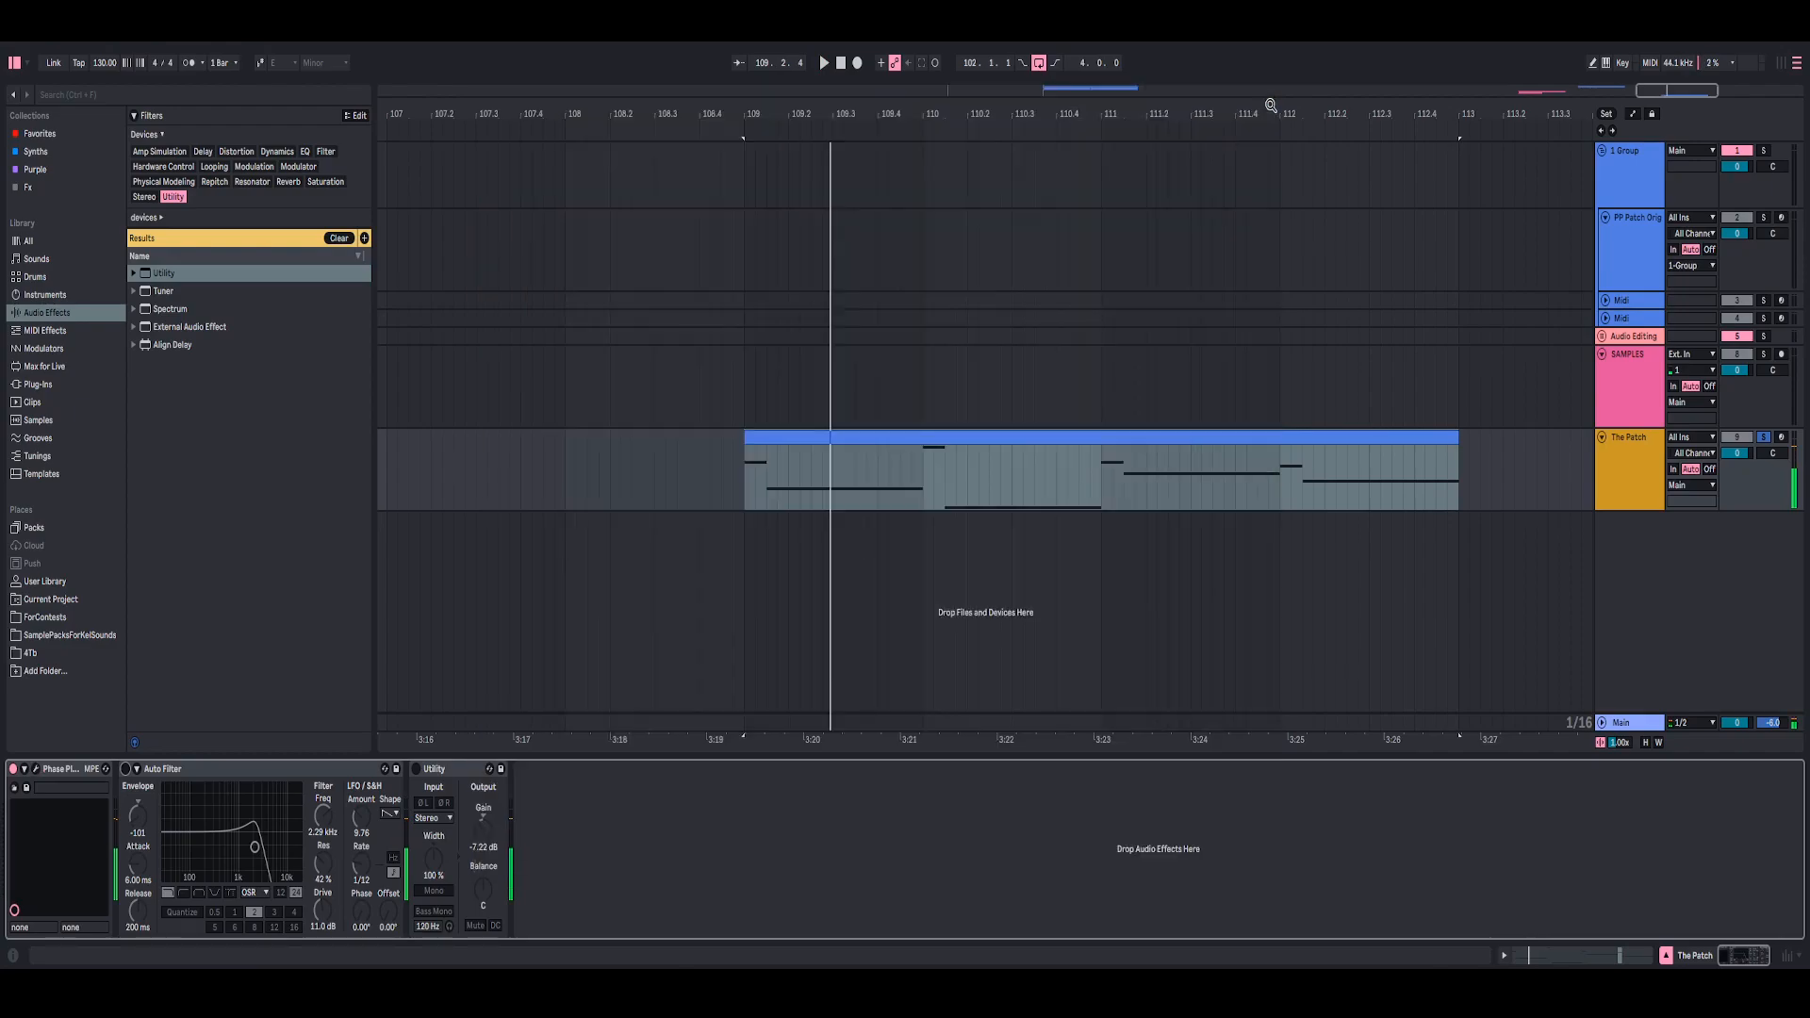
{"action": "left_click", "coordinate": [163, 770]}
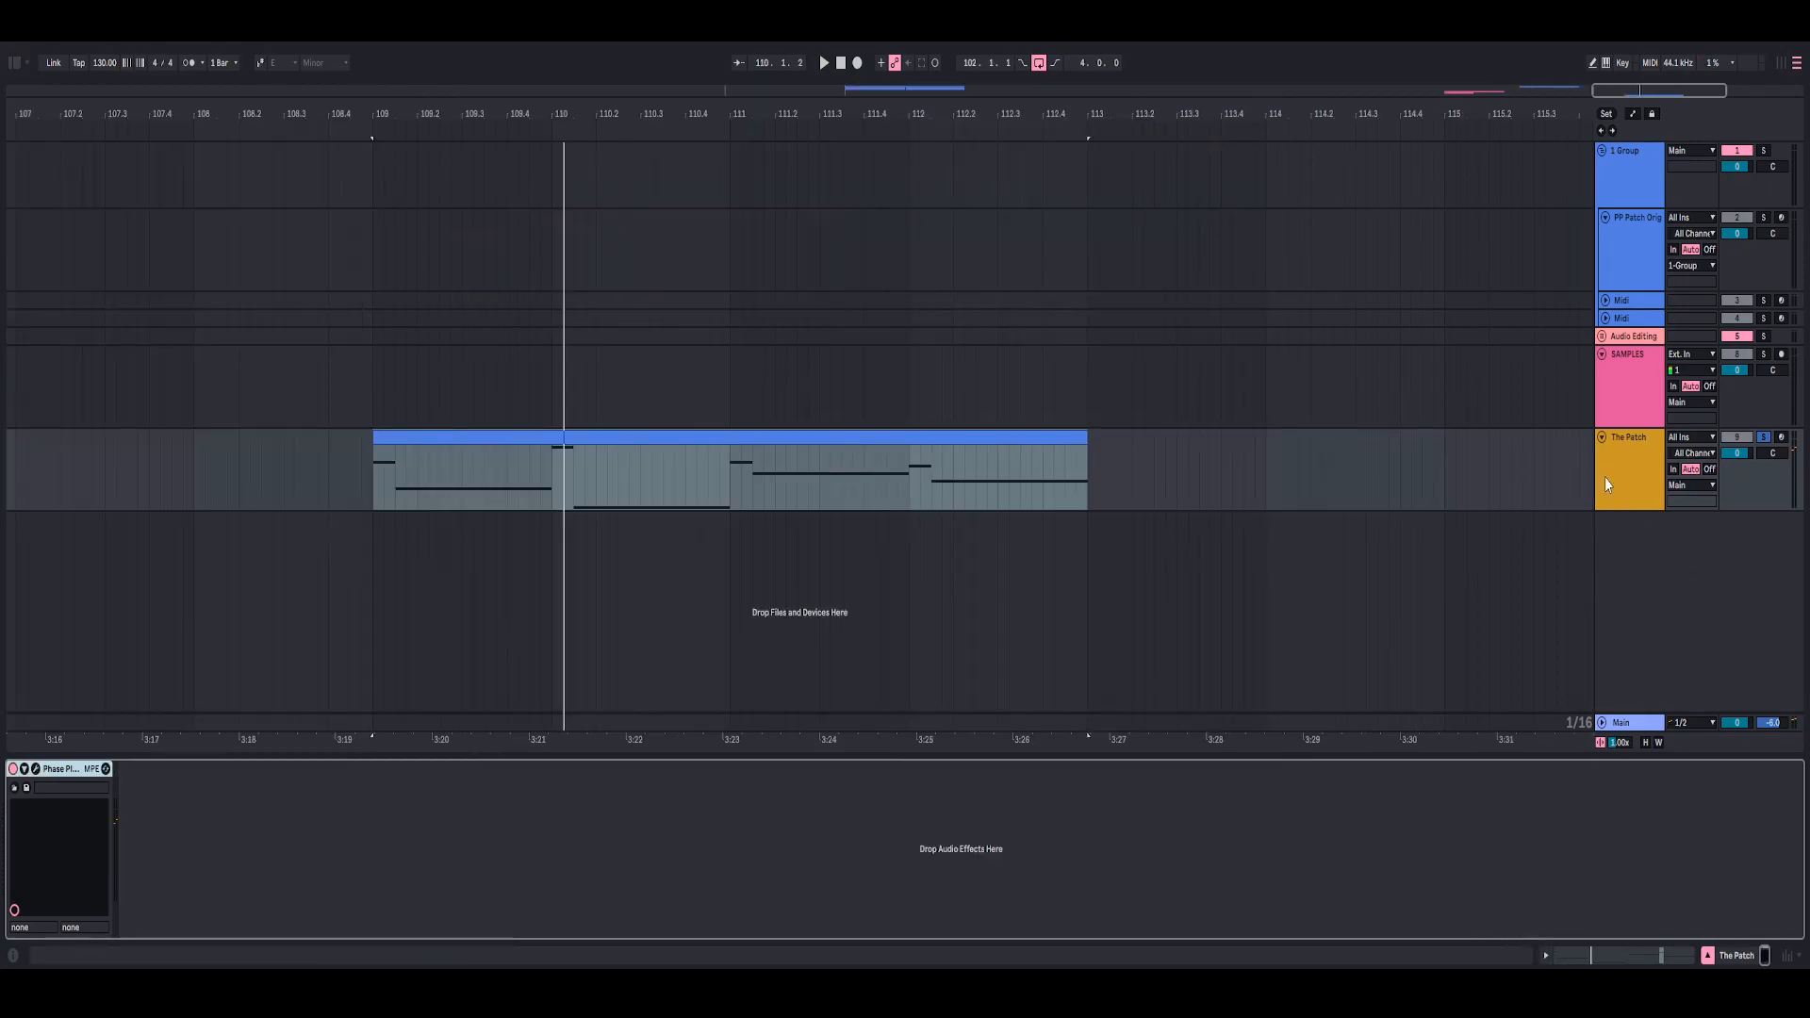
{"action": "left_click", "coordinate": [1608, 485]}
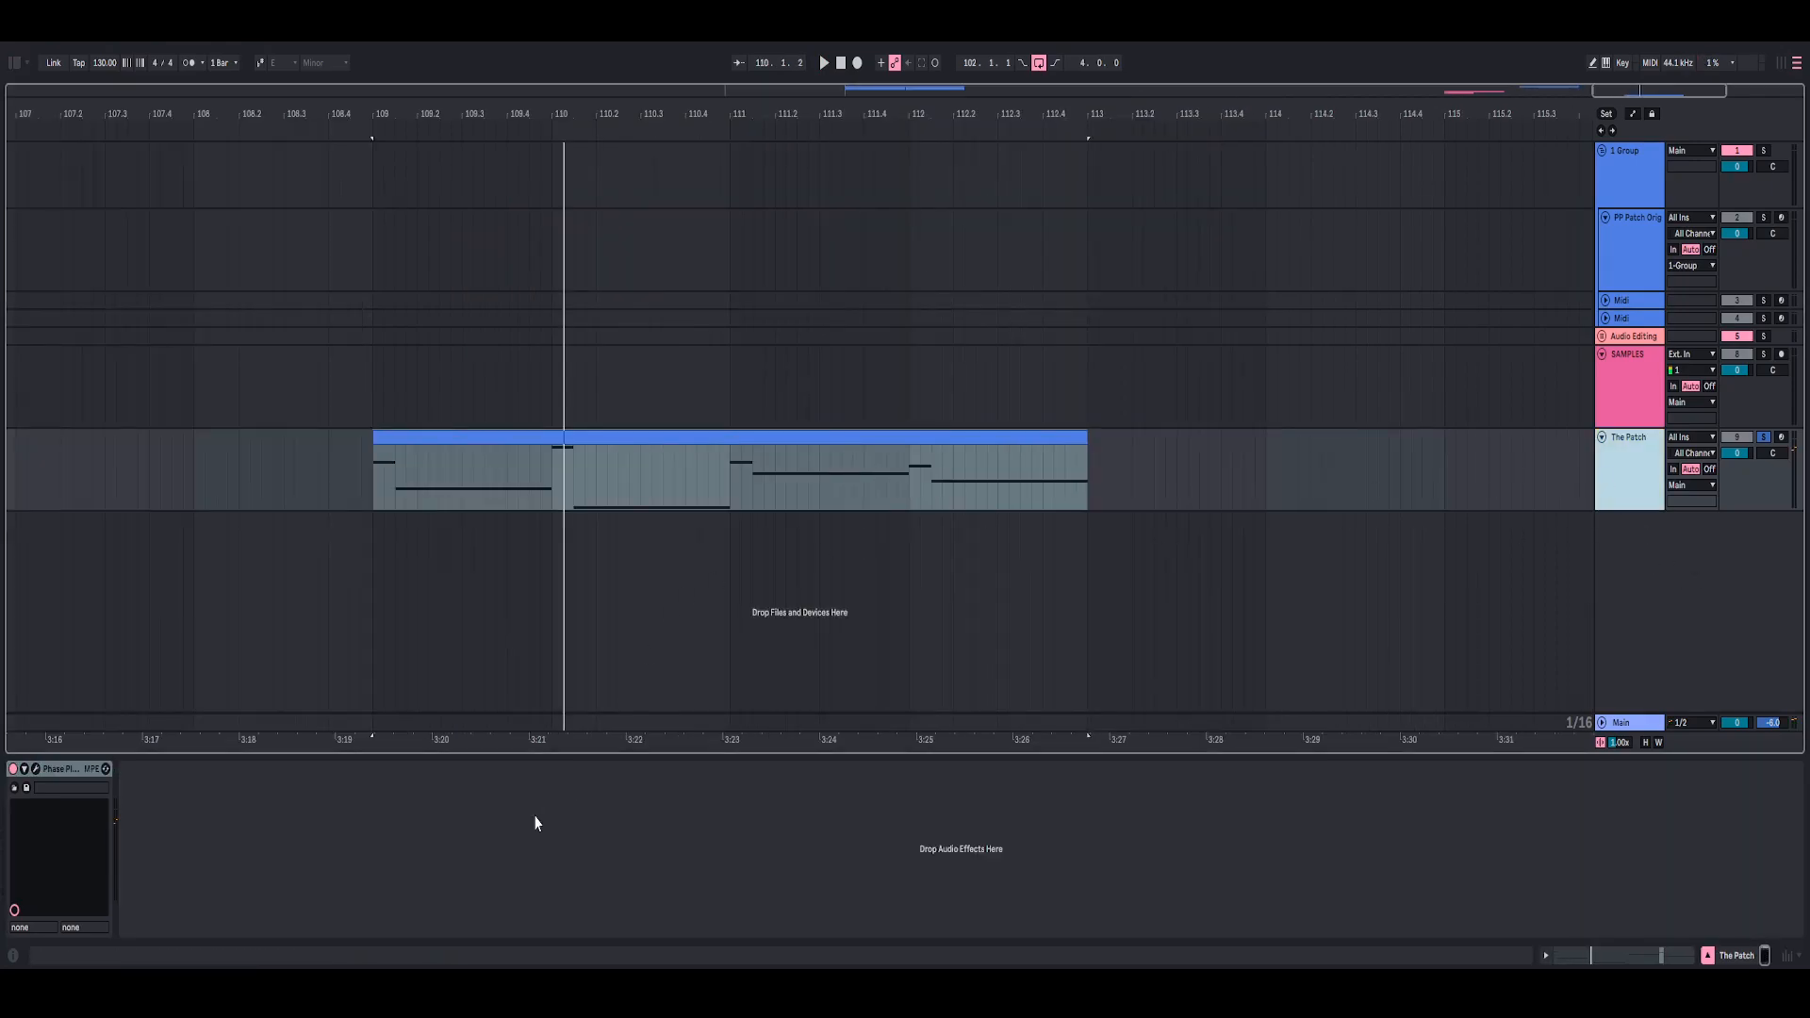
- Reopen Phase Plant on The Patch track and collapse the Snap Heap, sawtooth and Noise modules
{"action": "left_click", "coordinate": [26, 788]}
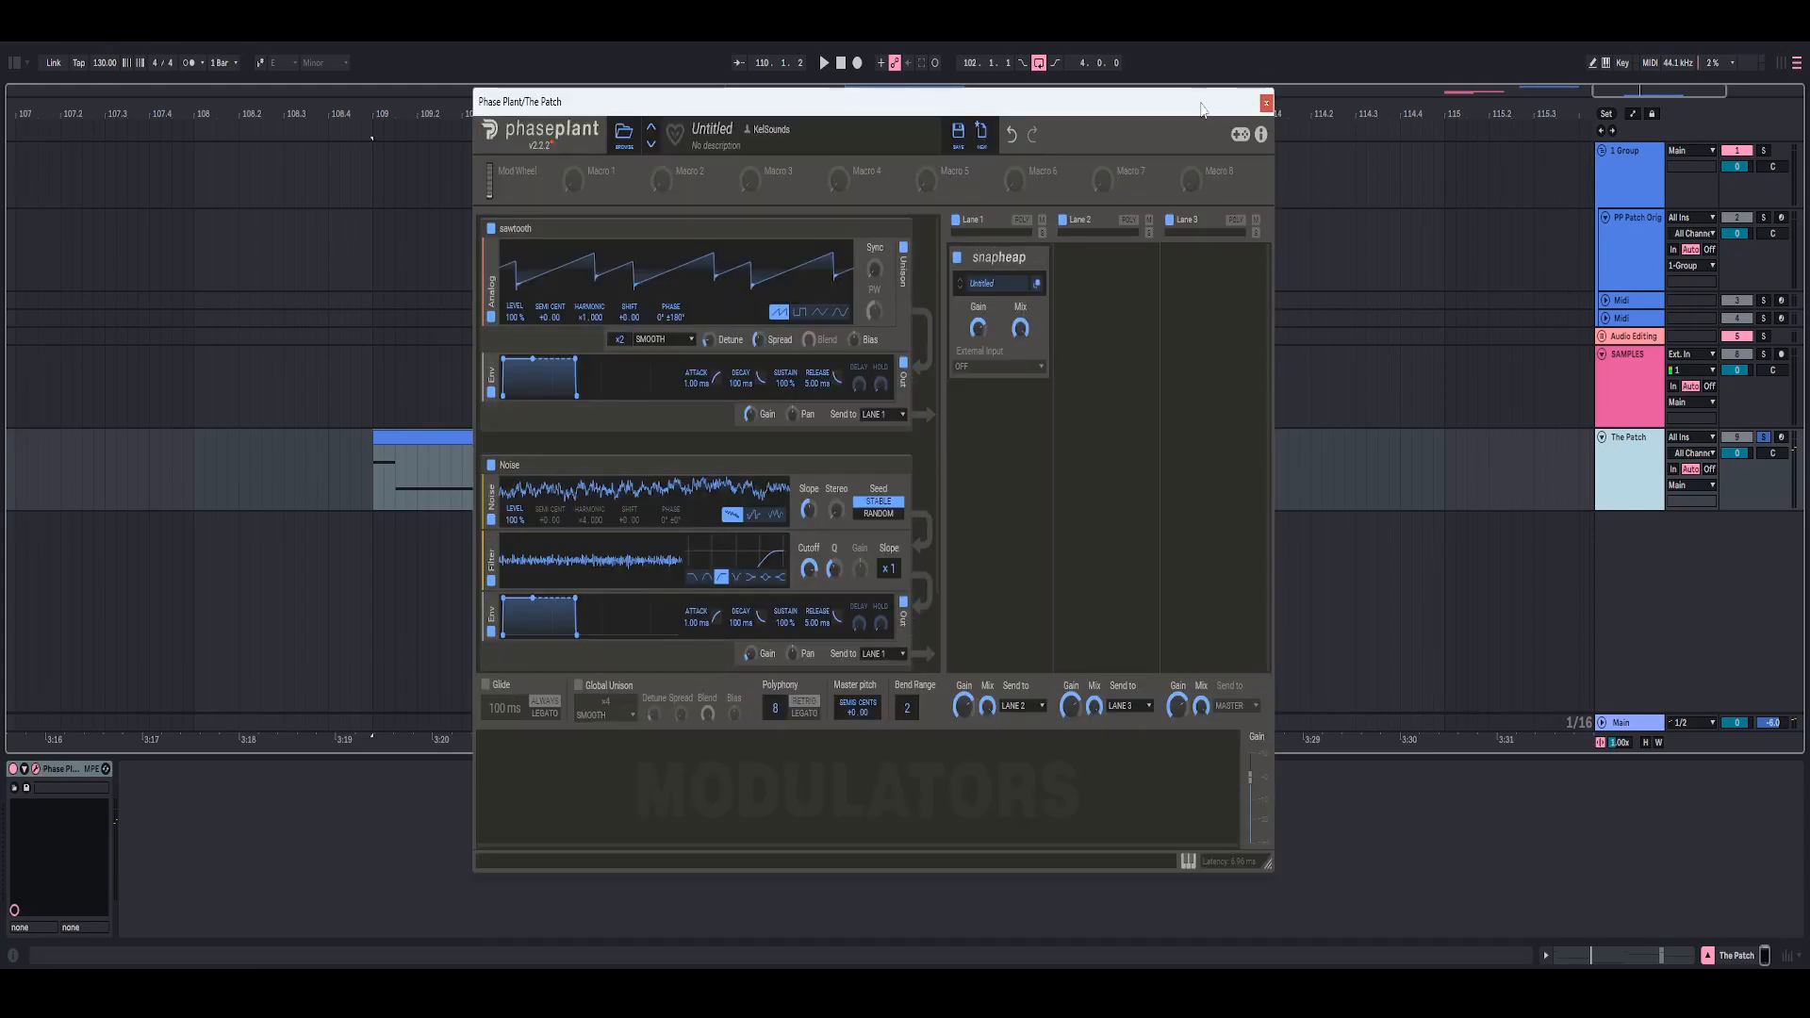
{"action": "left_click_drag", "start_coordinate": [1175, 111], "coordinate": [1210, 121]}
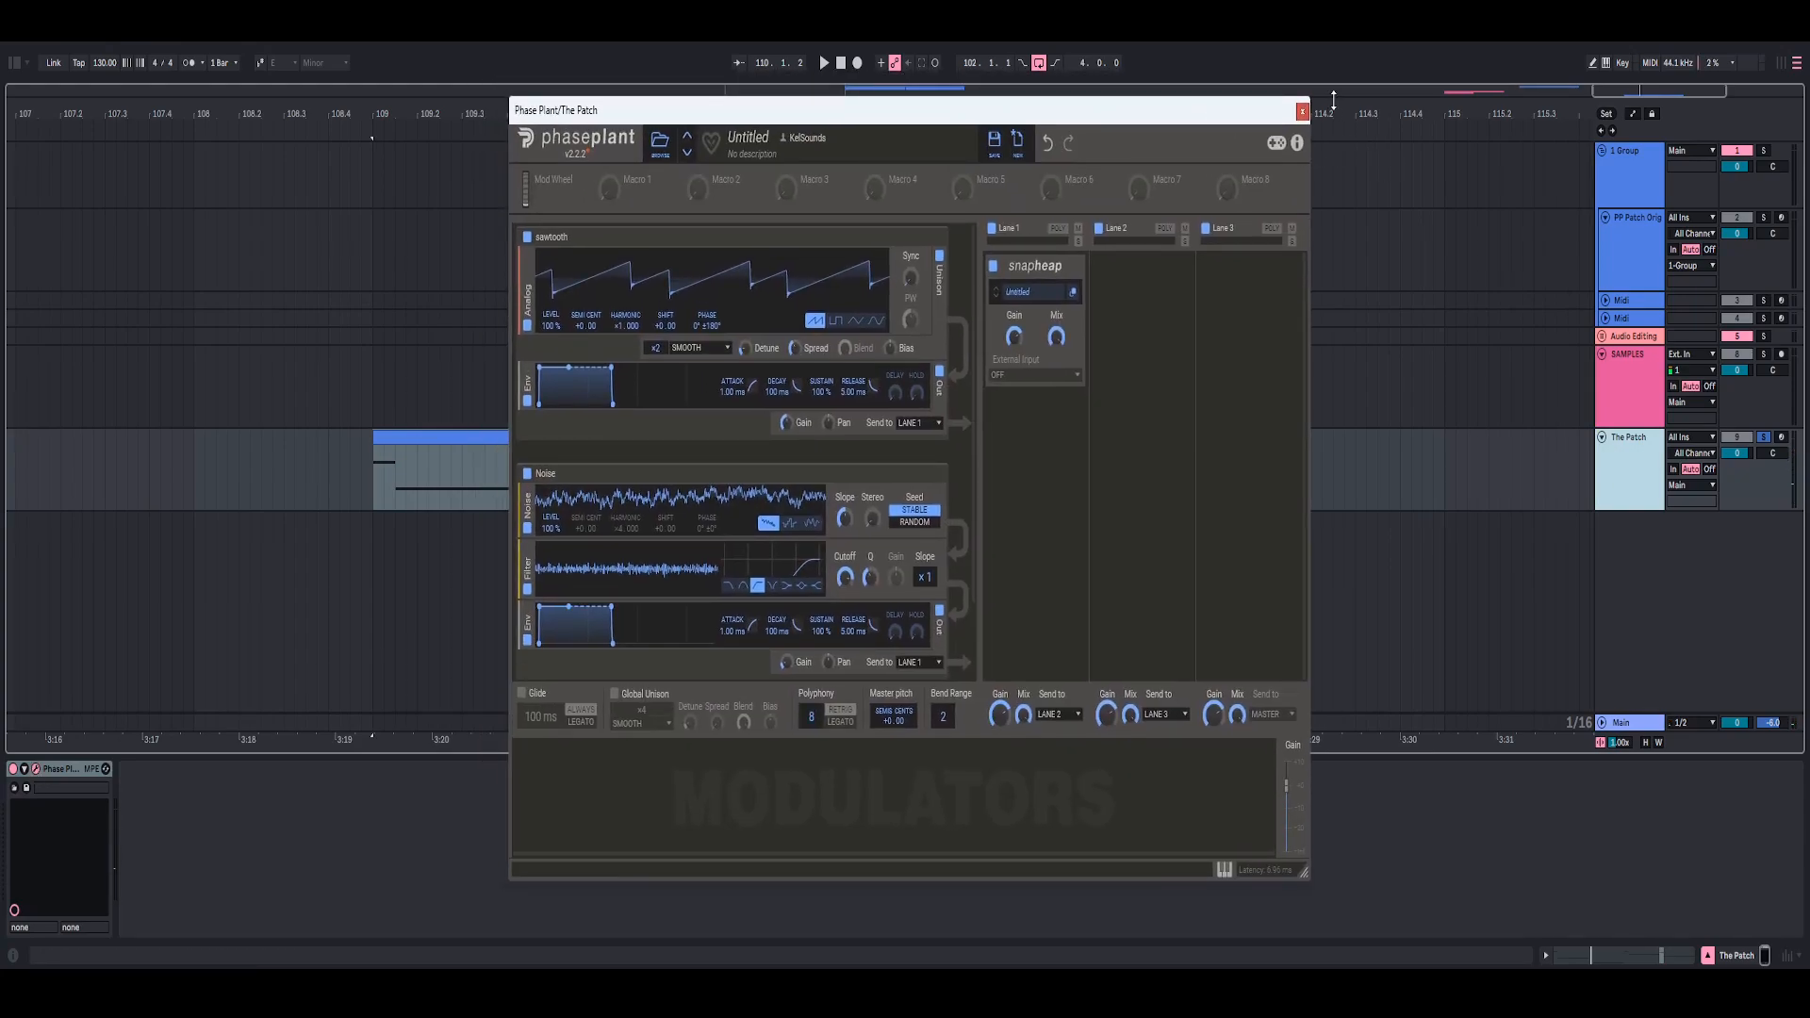
{"action": "mouse_move", "coordinate": [1377, 111]}
{"action": "left_mouse_down"}
{"action": "mouse_move", "coordinate": [1320, 138]}
{"action": "mouse_move", "coordinate": [1358, 130]}
{"action": "left_mouse_up"}
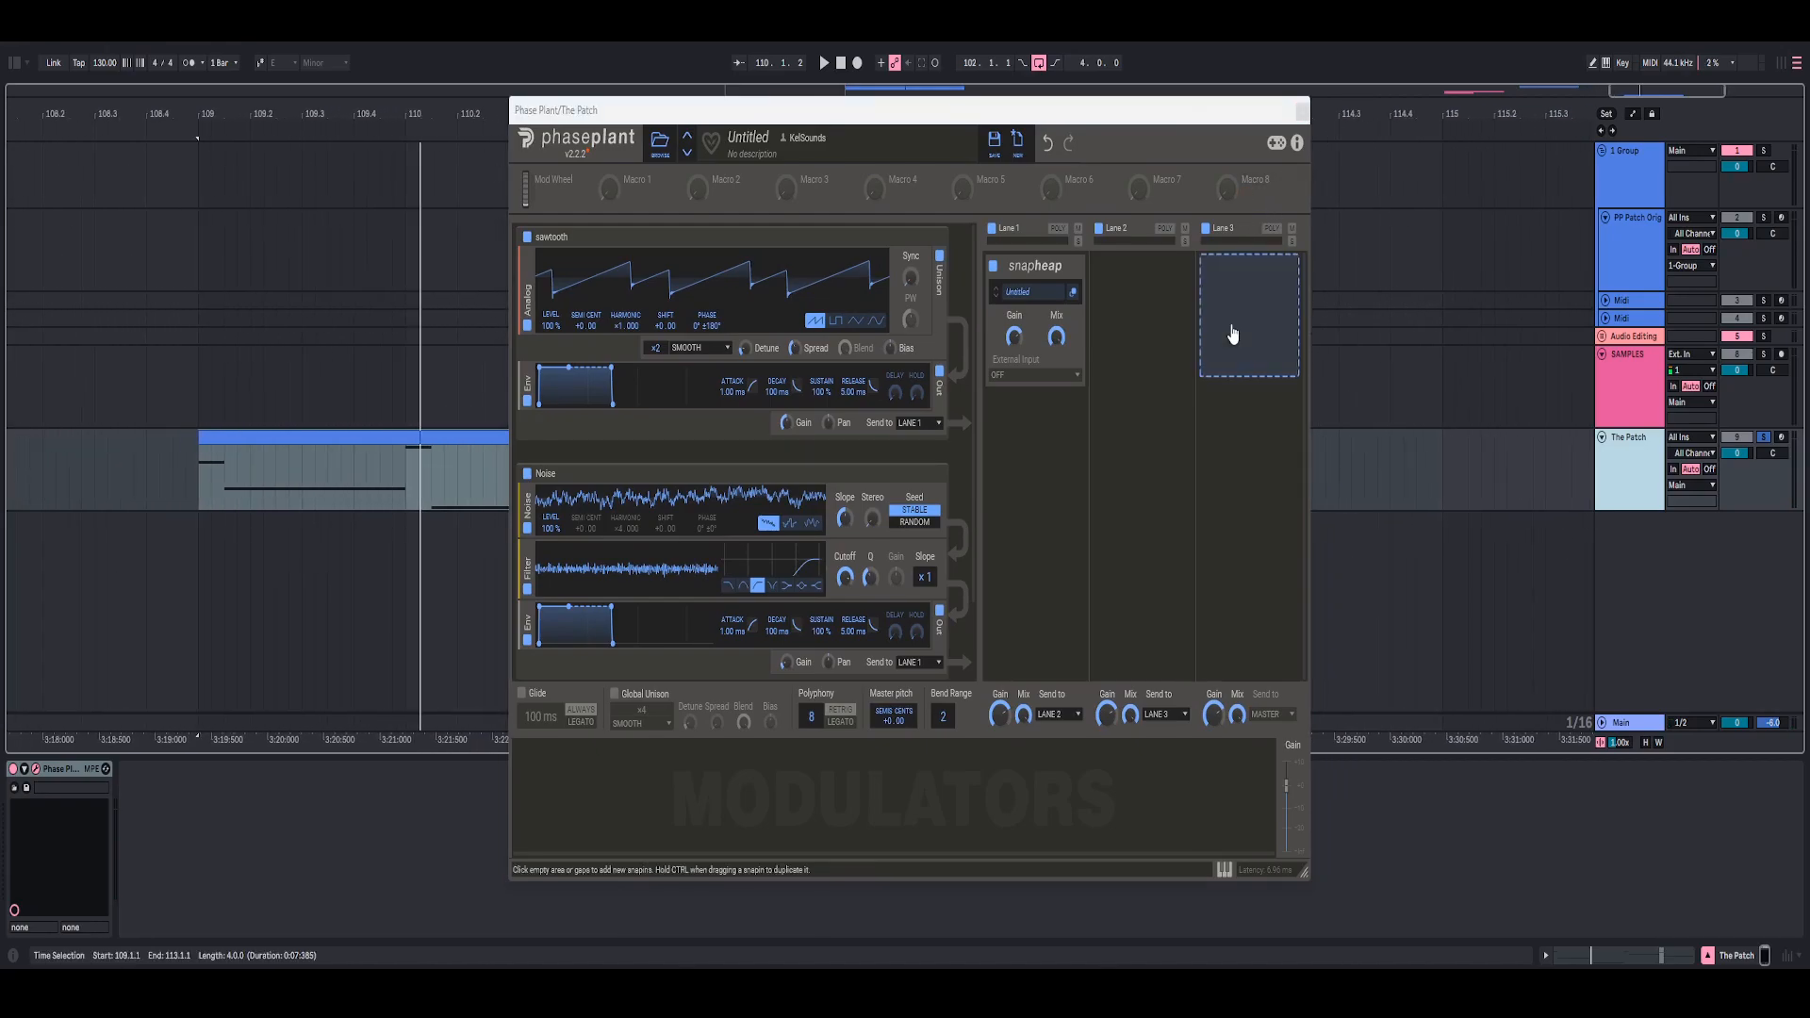
{"action": "left_click", "coordinate": [1071, 268]}
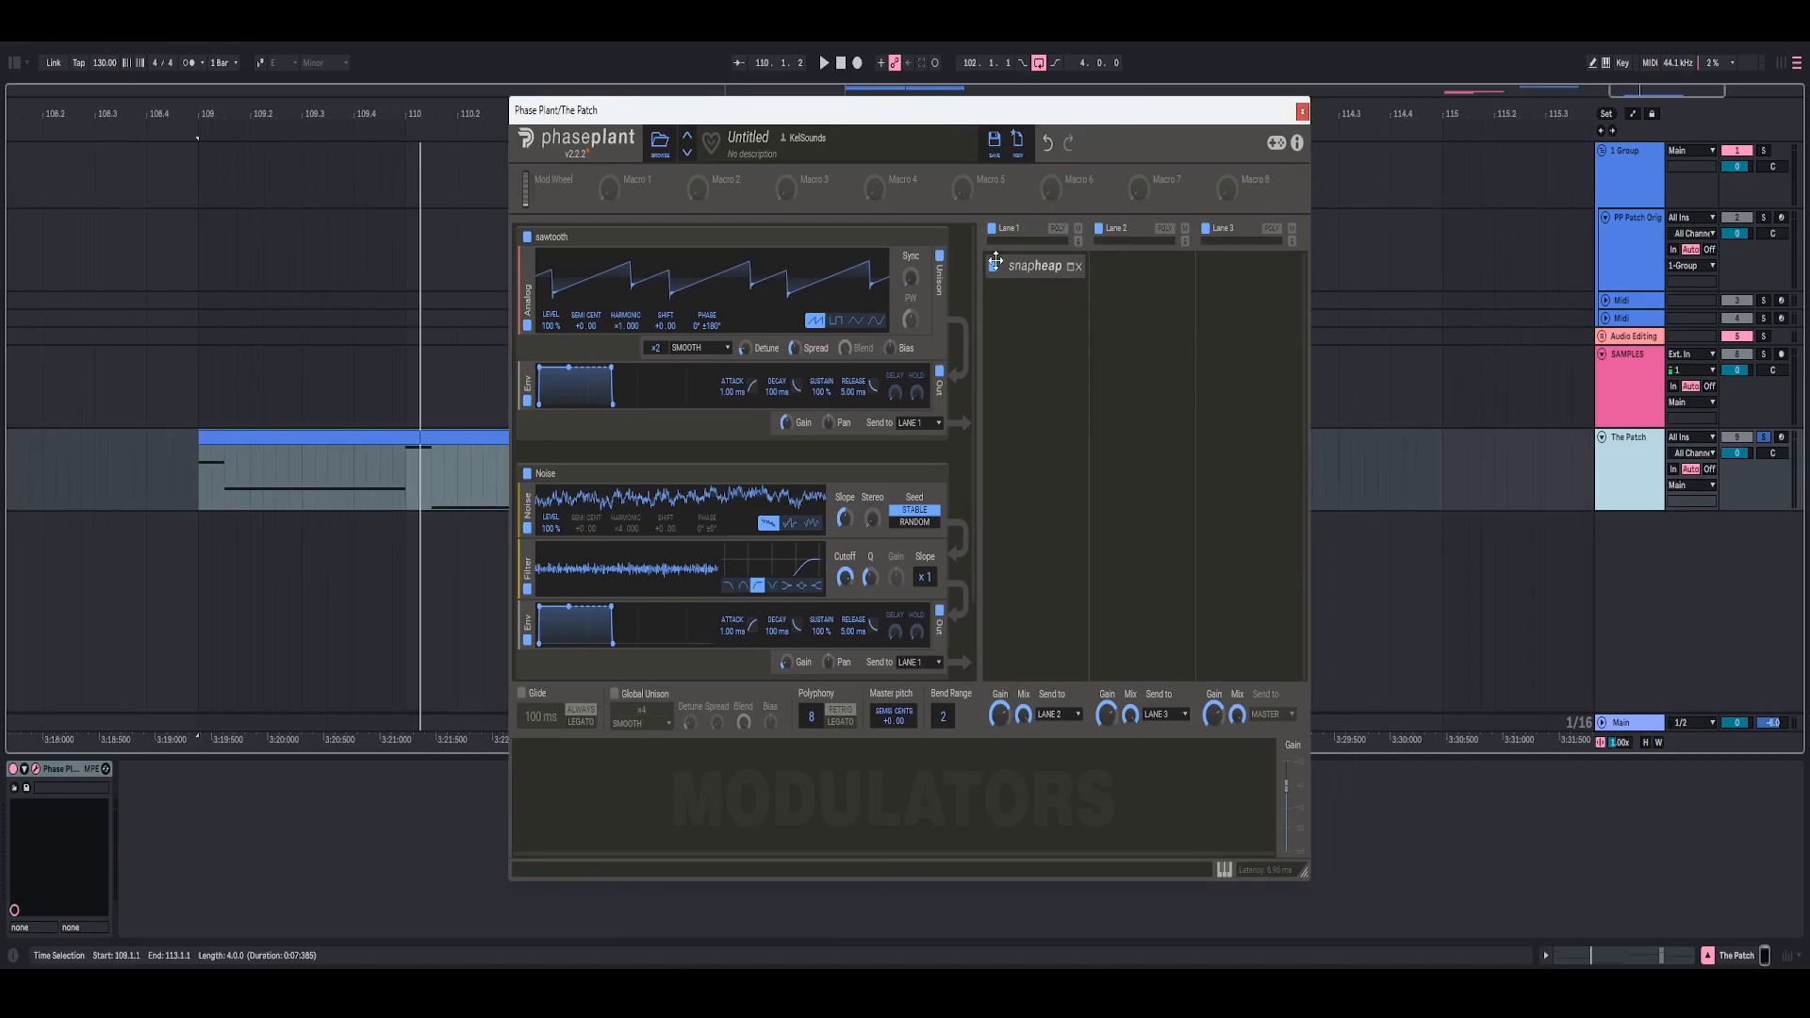
{"action": "left_click", "coordinate": [930, 241]}
{"action": "left_click", "coordinate": [931, 298]}
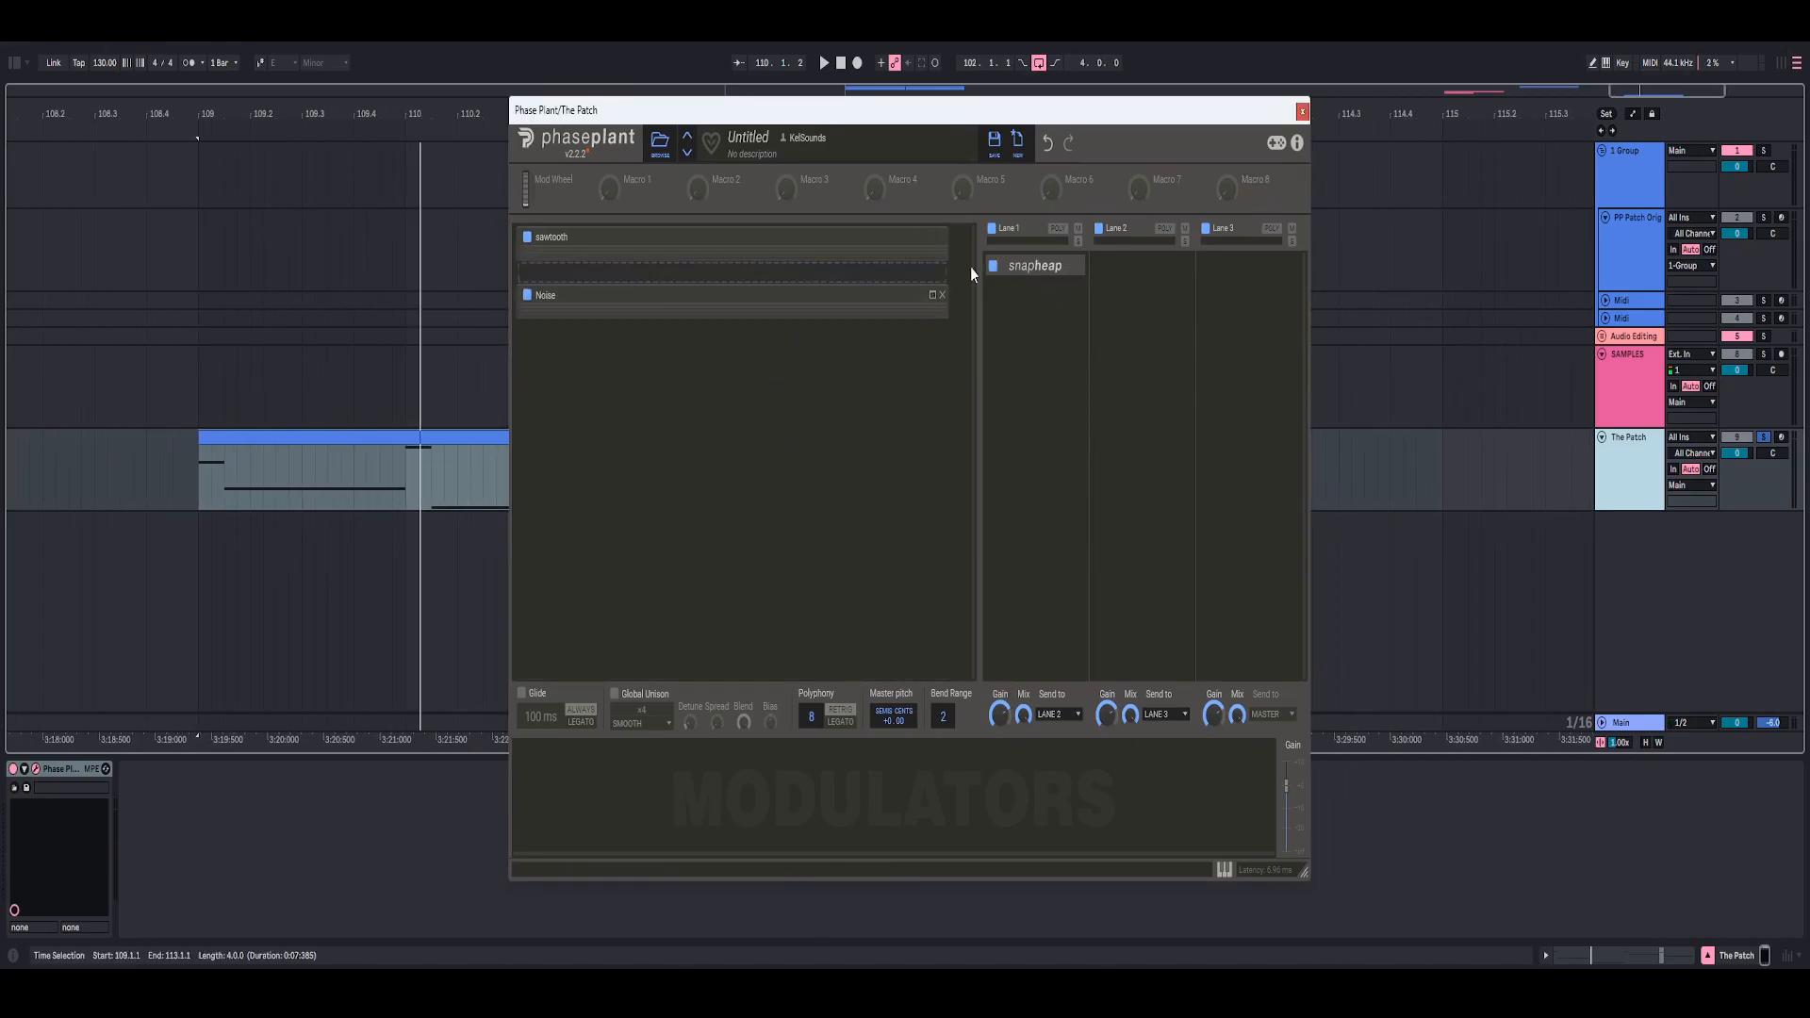